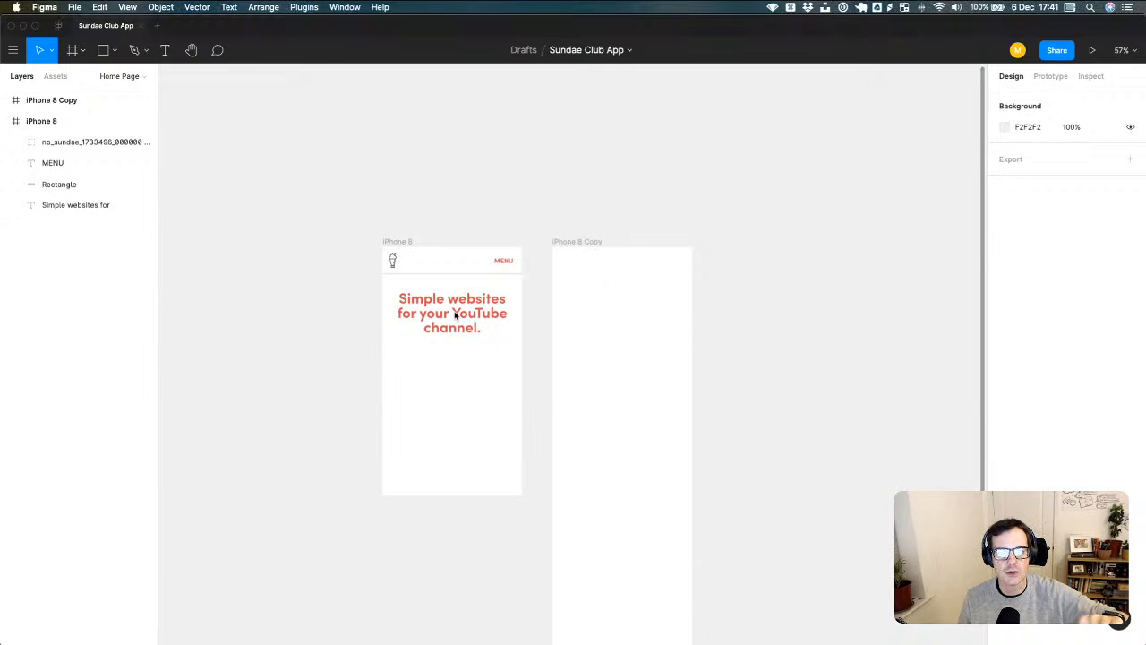
- Review the text and layout properties of the "Simple websites for your YouTube channel." heading in the iPhone 8 frame, then deselect it
{"action": "left_click", "coordinate": [459, 315]}
{"action": "left_click", "coordinate": [464, 315]}
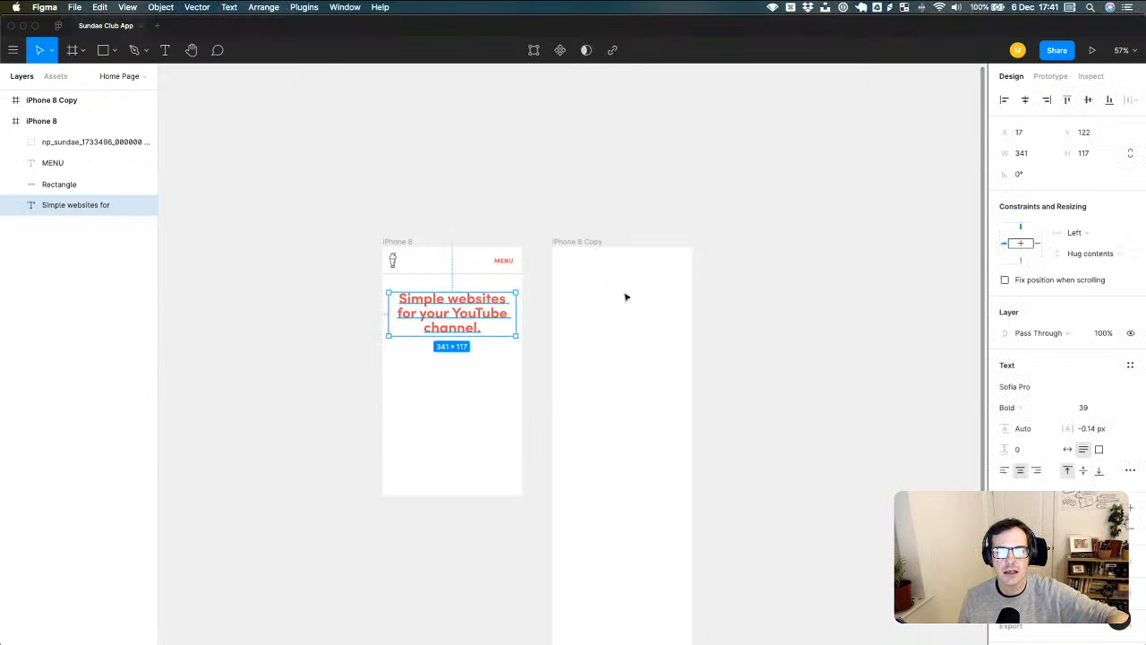
{"action": "scroll", "coordinate": [1030, 412], "scroll_direction": "down", "scroll_amount": 1}
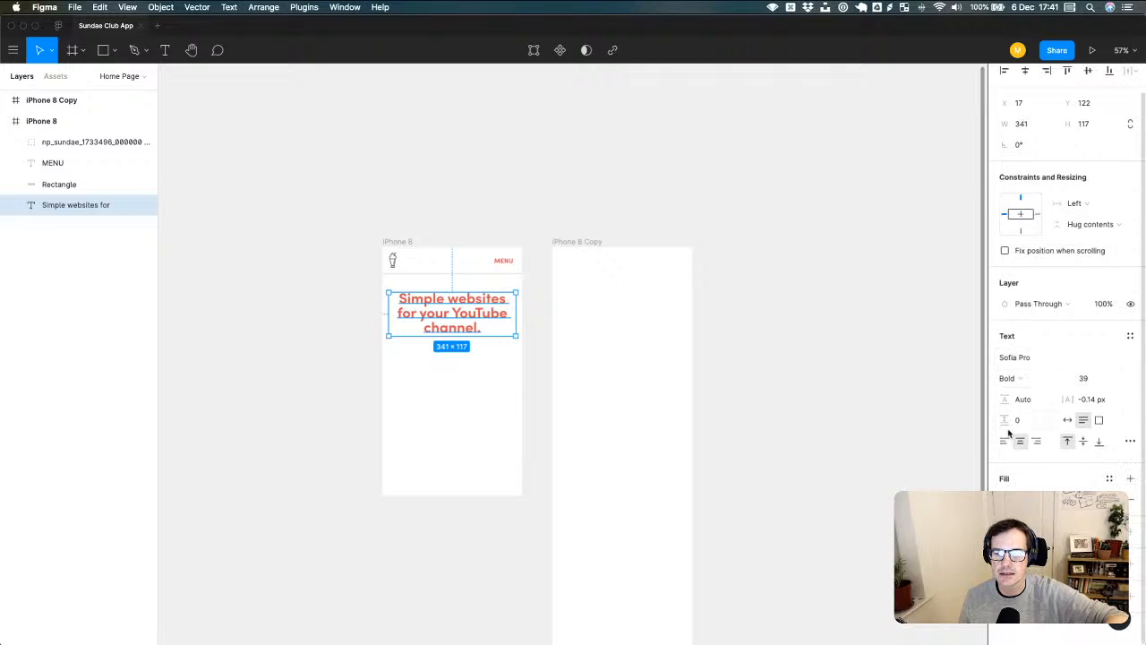
{"action": "double_click", "coordinate": [454, 323]}
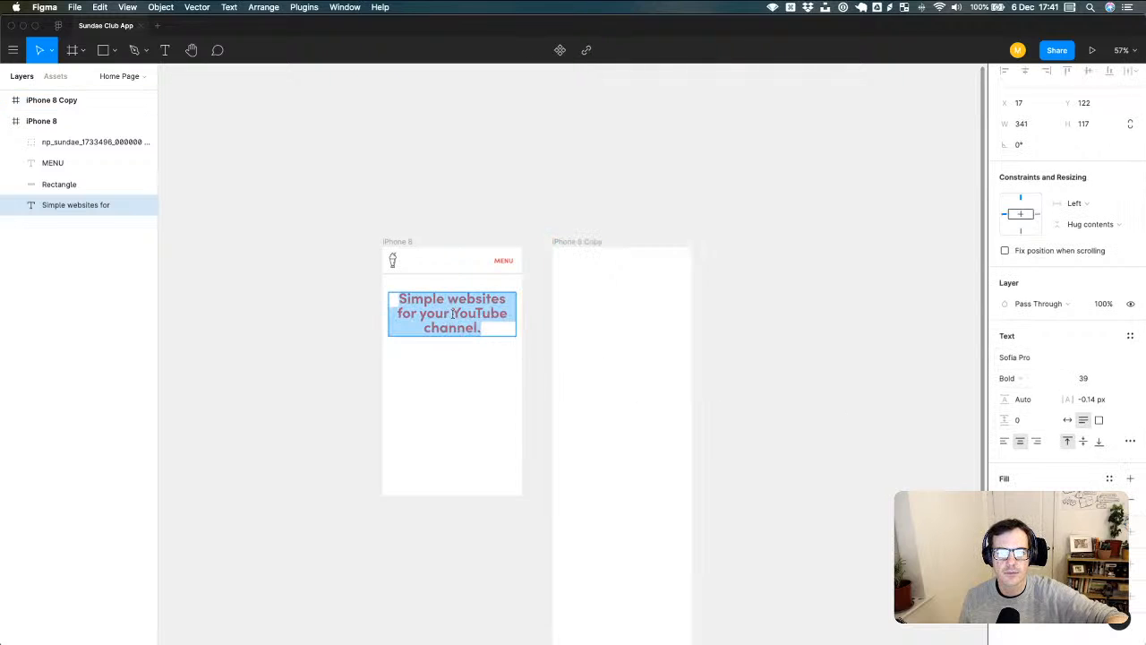
{"action": "scroll", "coordinate": [1083, 436], "scroll_direction": "up", "scroll_amount": 1}
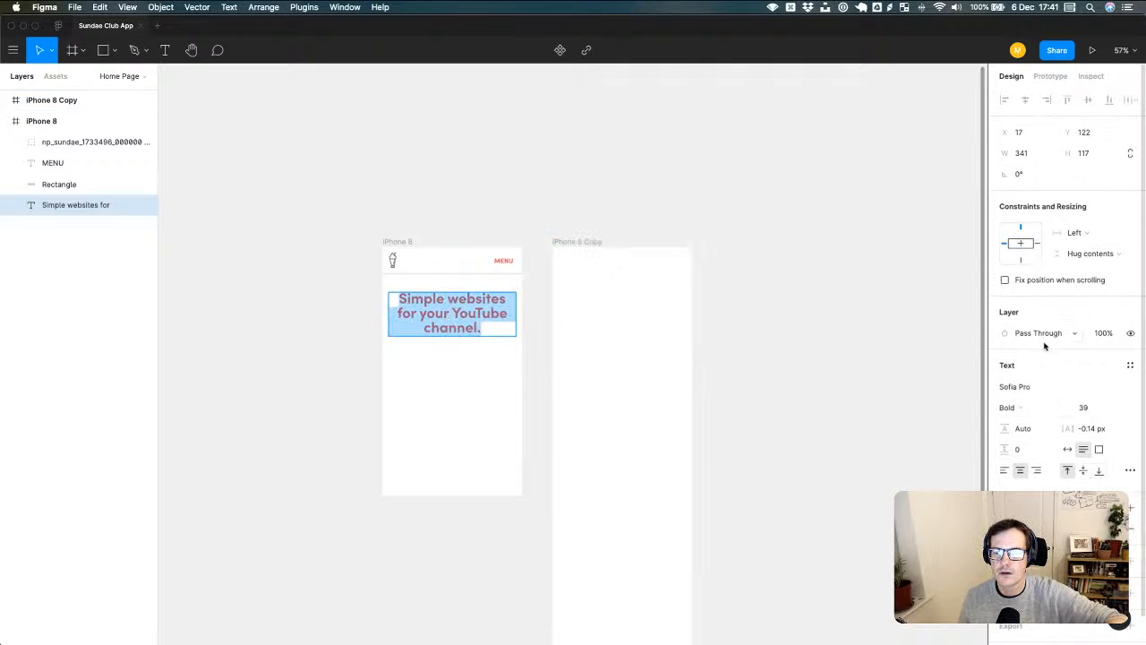
{"action": "scroll", "coordinate": [1052, 354], "scroll_direction": "down", "scroll_amount": 1}
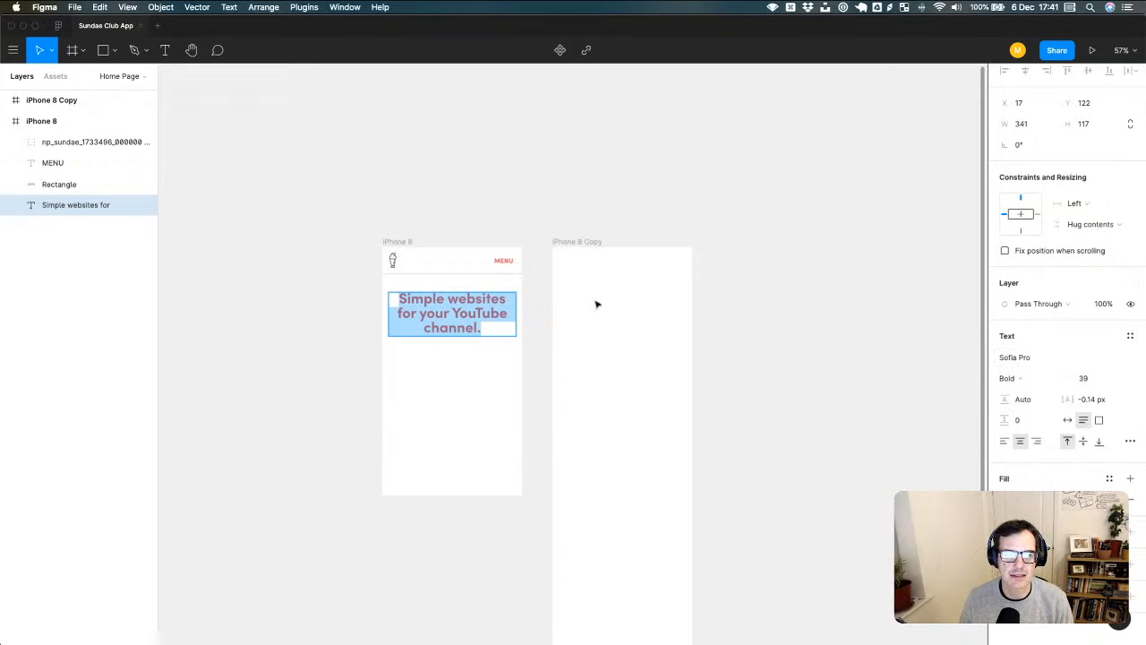
{"action": "left_click", "coordinate": [534, 244]}
{"action": "left_click", "coordinate": [429, 218]}
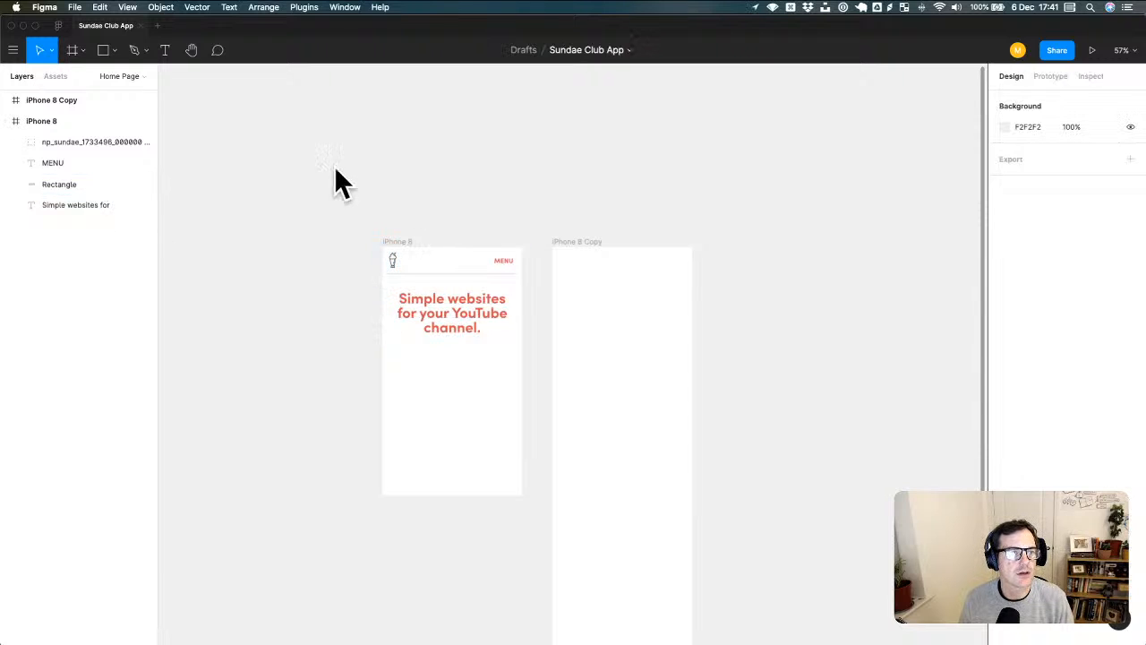
- Enlarge the interface scale by two increments
{"action": "left_click", "coordinate": [335, 9]}
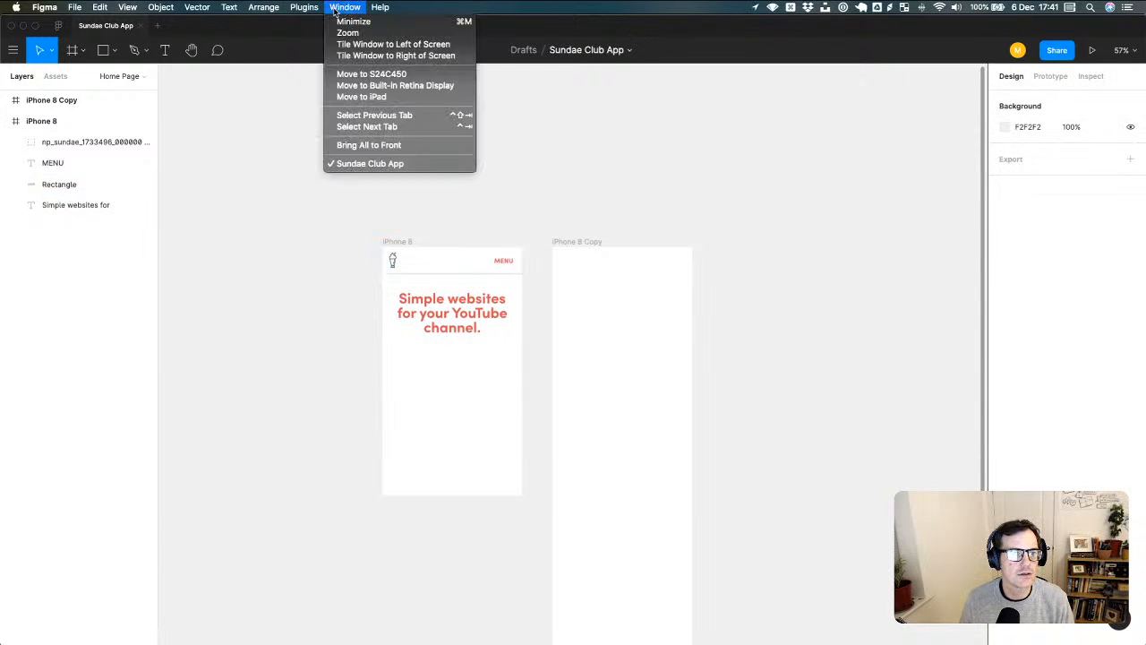
{"action": "mouse_move", "coordinate": [127, 9]}
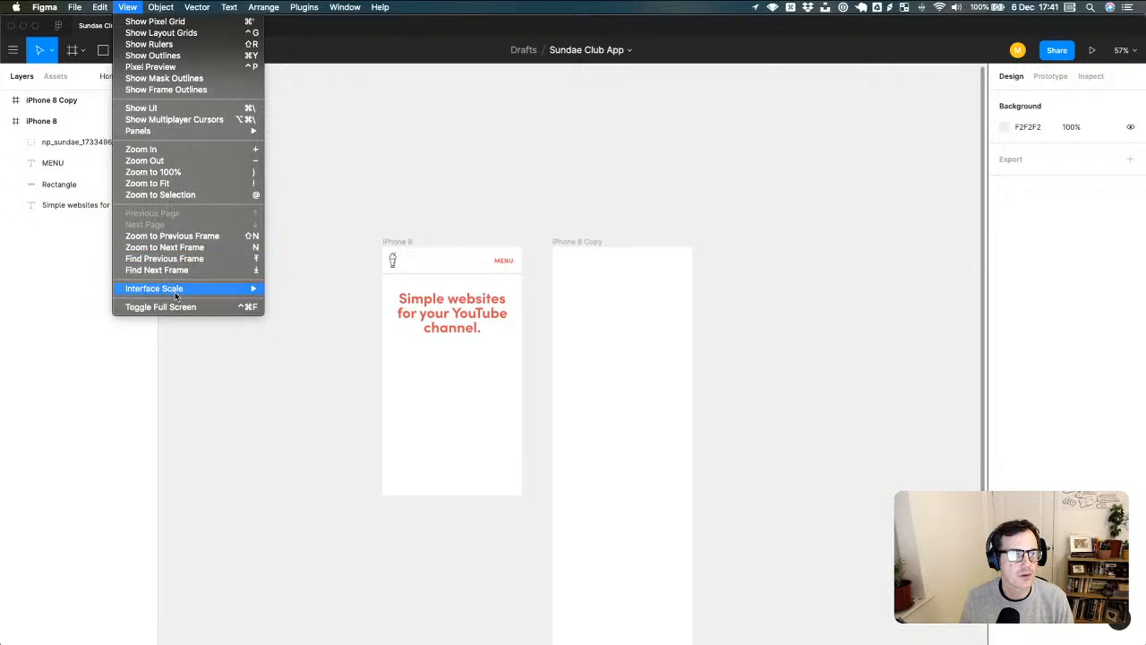
{"action": "mouse_move", "coordinate": [178, 291]}
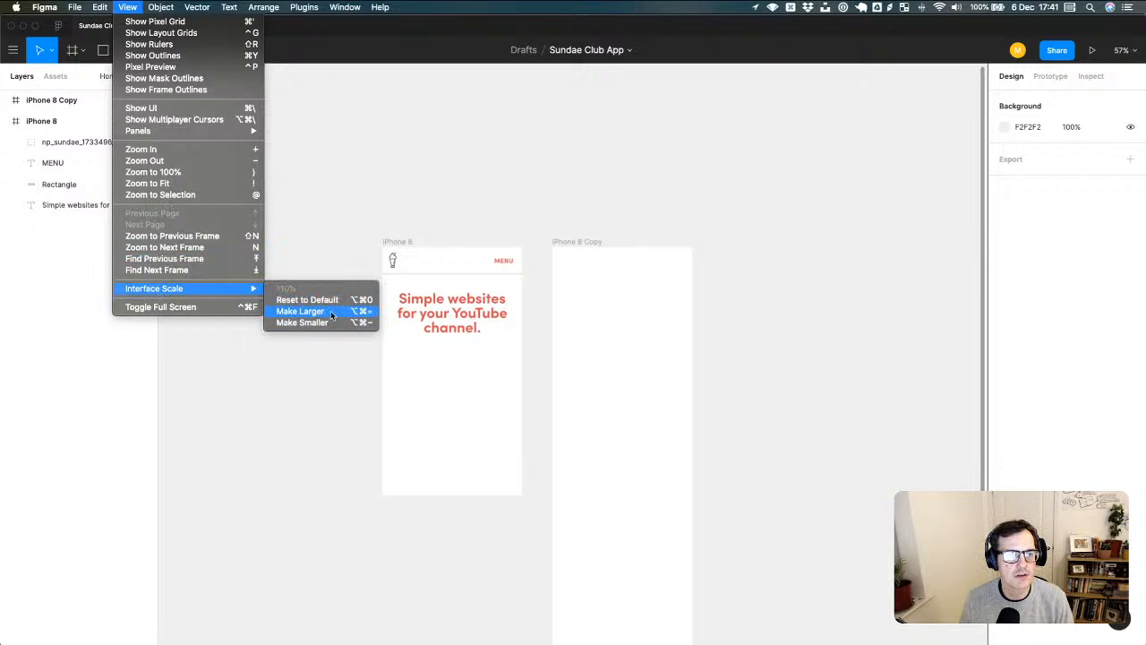
{"action": "left_click", "coordinate": [330, 310]}
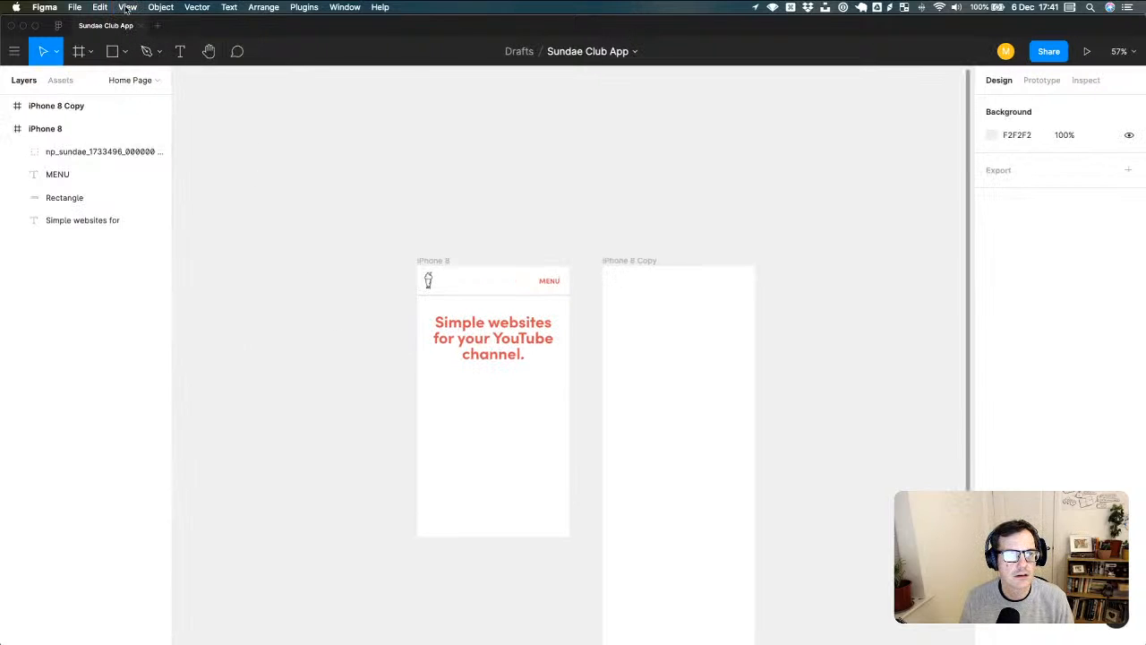
{"action": "left_click", "coordinate": [127, 8]}
{"action": "mouse_move", "coordinate": [193, 291]}
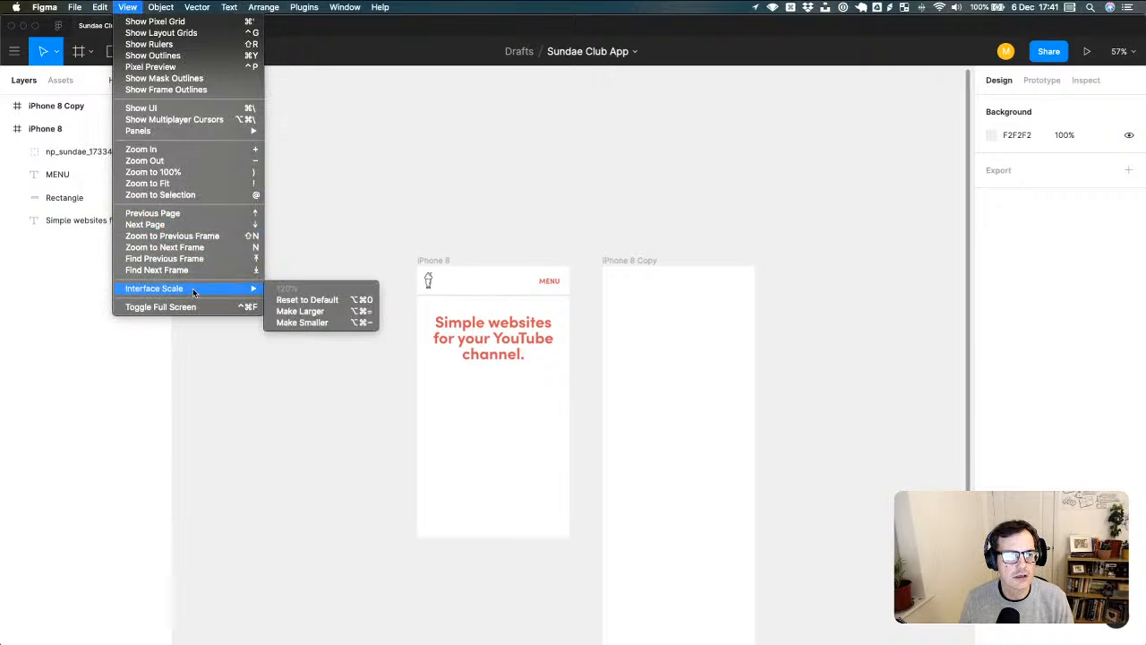
{"action": "left_click", "coordinate": [314, 311]}
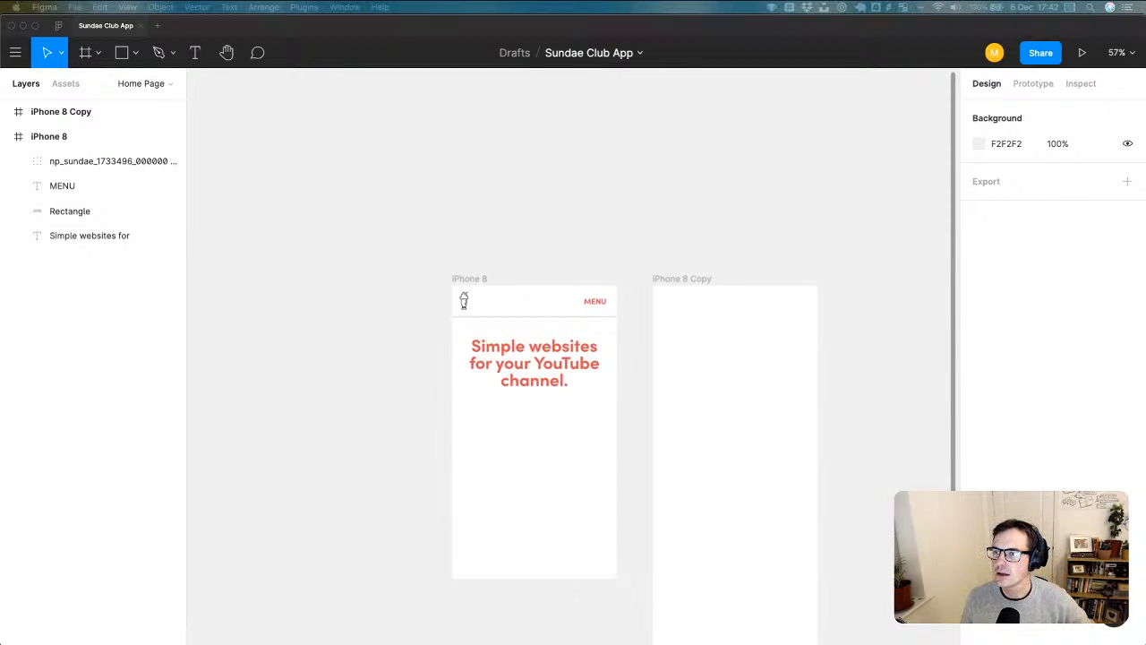
{"action": "key", "text": "super+Tab"}
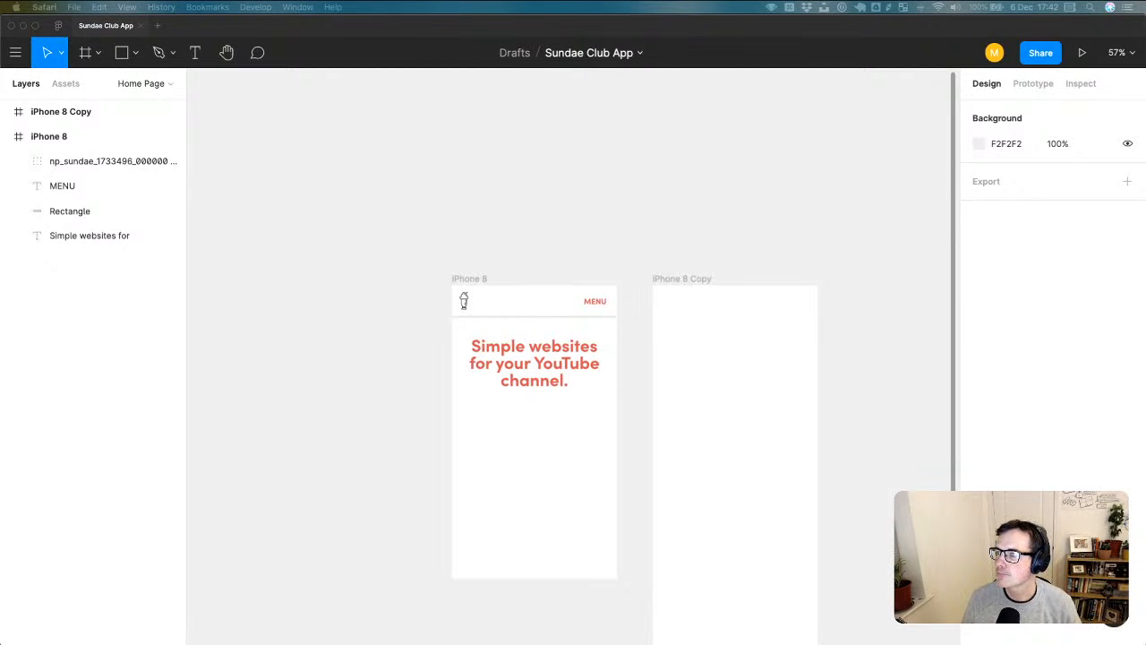
{"action": "left_click", "coordinate": [484, 229]}
{"action": "scroll", "coordinate": [455, 217], "scroll_direction": "down", "scroll_amount": 3}
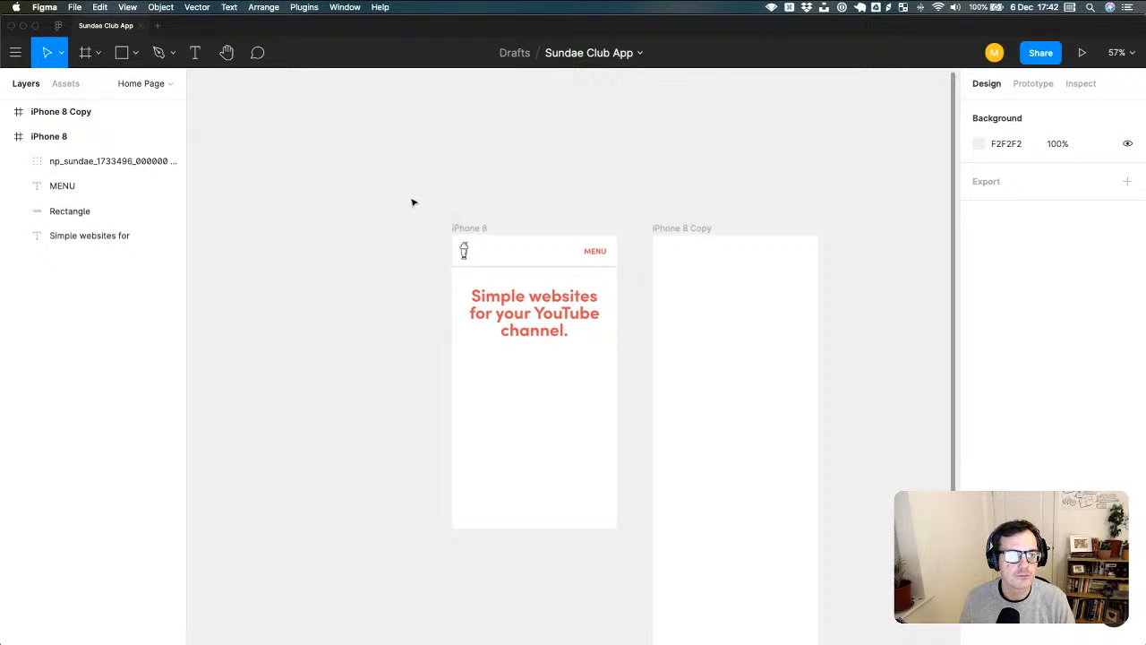
- Examine the iPhone 8 frame up close, checking its header rectangle, MENU label and heading text
{"action": "left_click", "coordinate": [467, 228]}
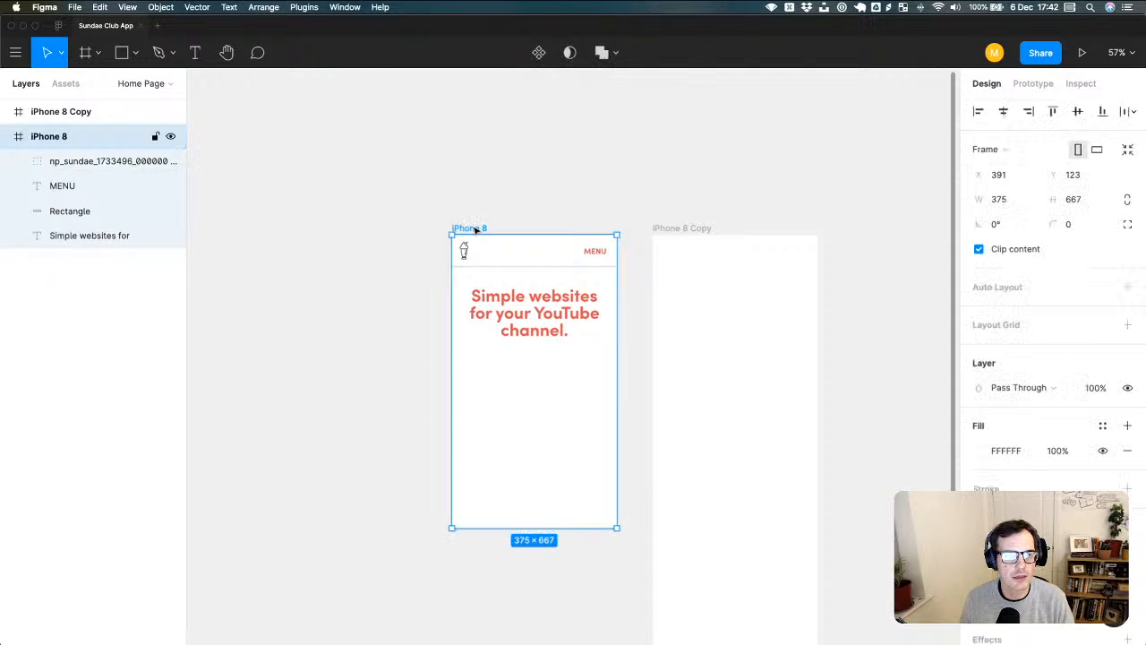
{"action": "scroll", "coordinate": [553, 286], "scroll_direction": "up", "scroll_amount": 3}
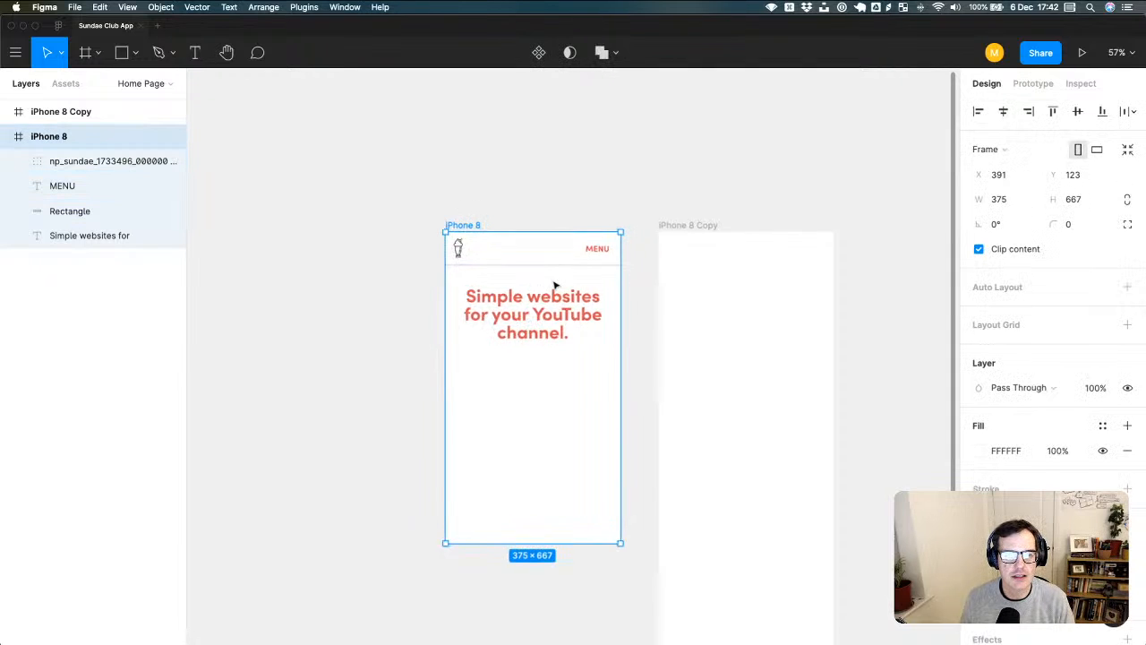
{"action": "scroll", "coordinate": [554, 286], "scroll_direction": "up", "scroll_amount": 5}
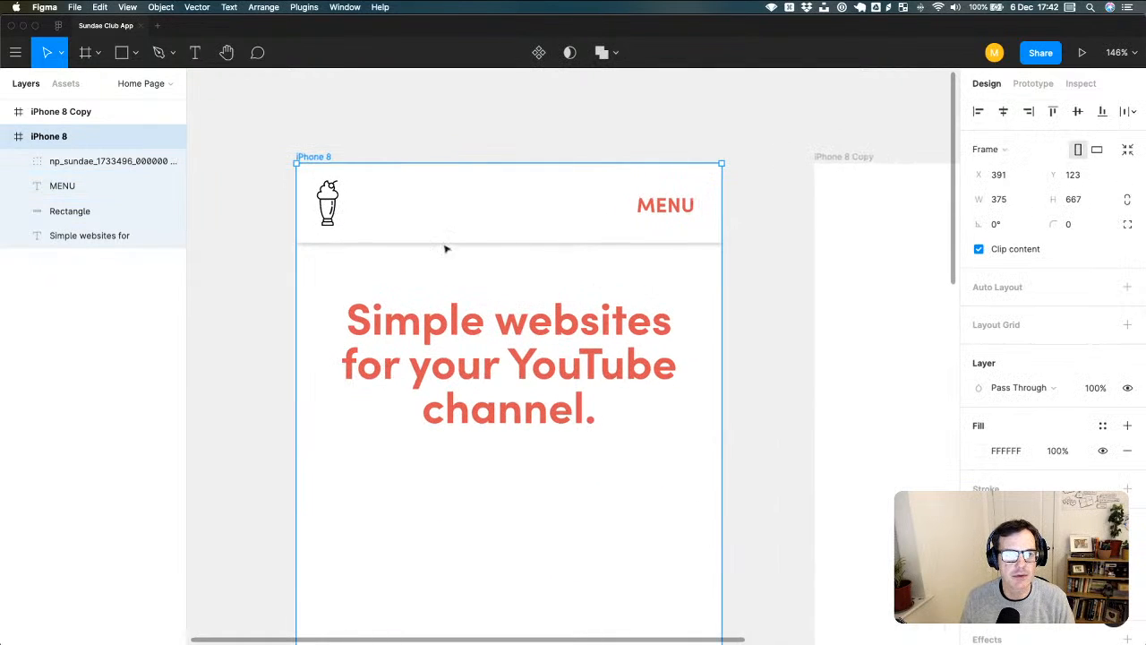
{"action": "left_click", "coordinate": [432, 212]}
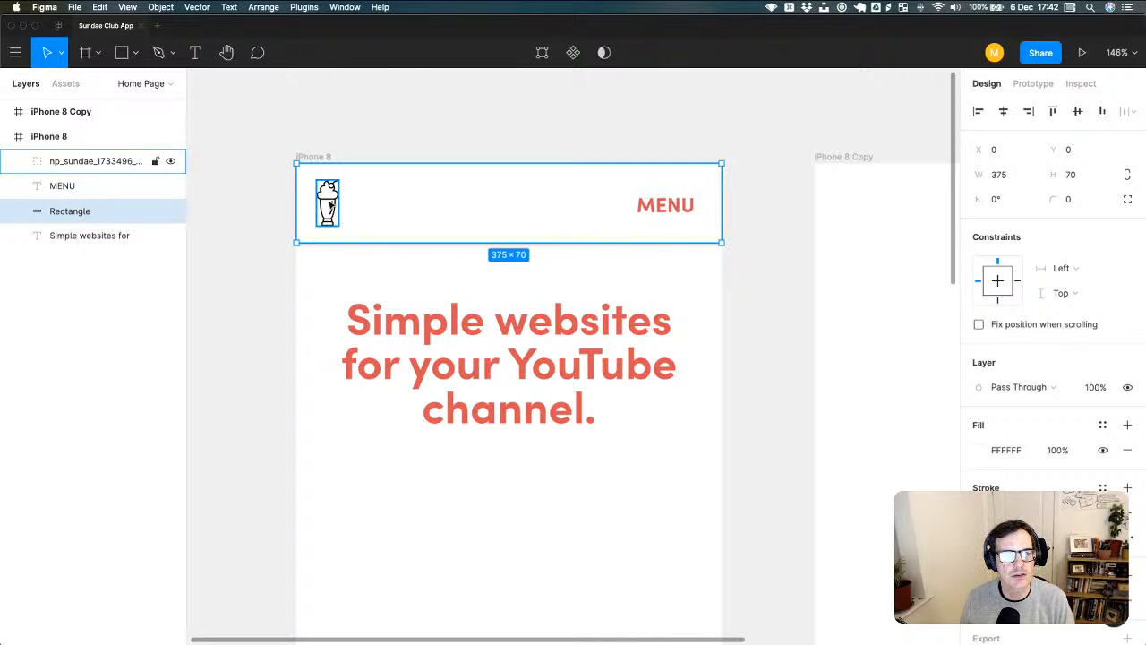
{"action": "left_click", "coordinate": [678, 208]}
{"action": "left_click", "coordinate": [501, 340]}
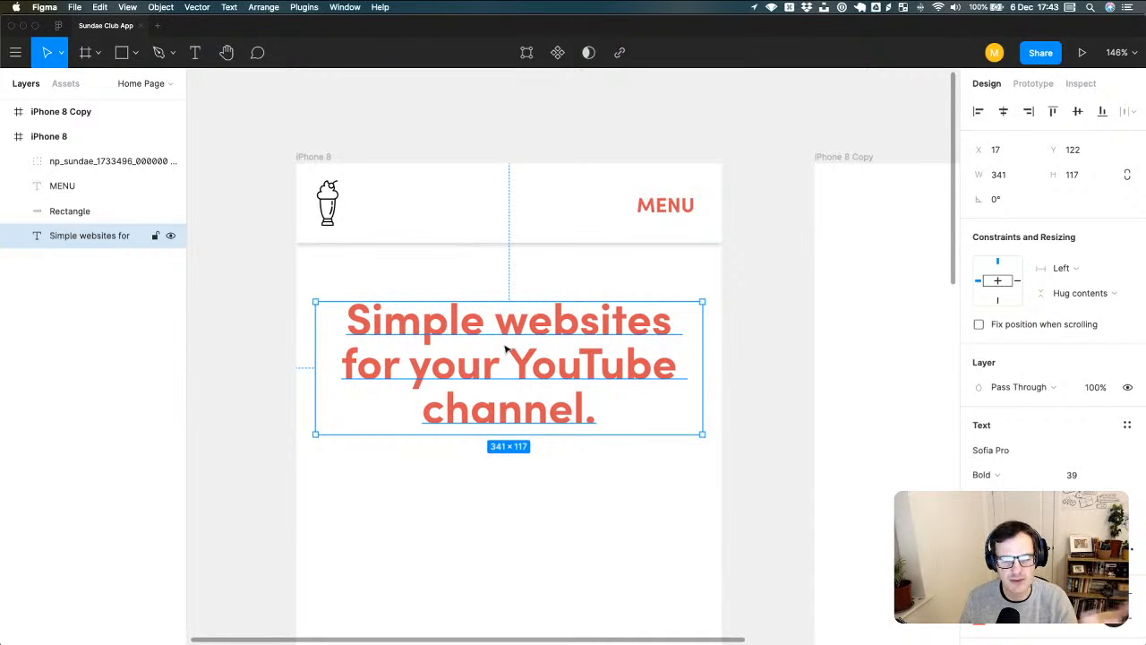
{"action": "left_click", "coordinate": [615, 468]}
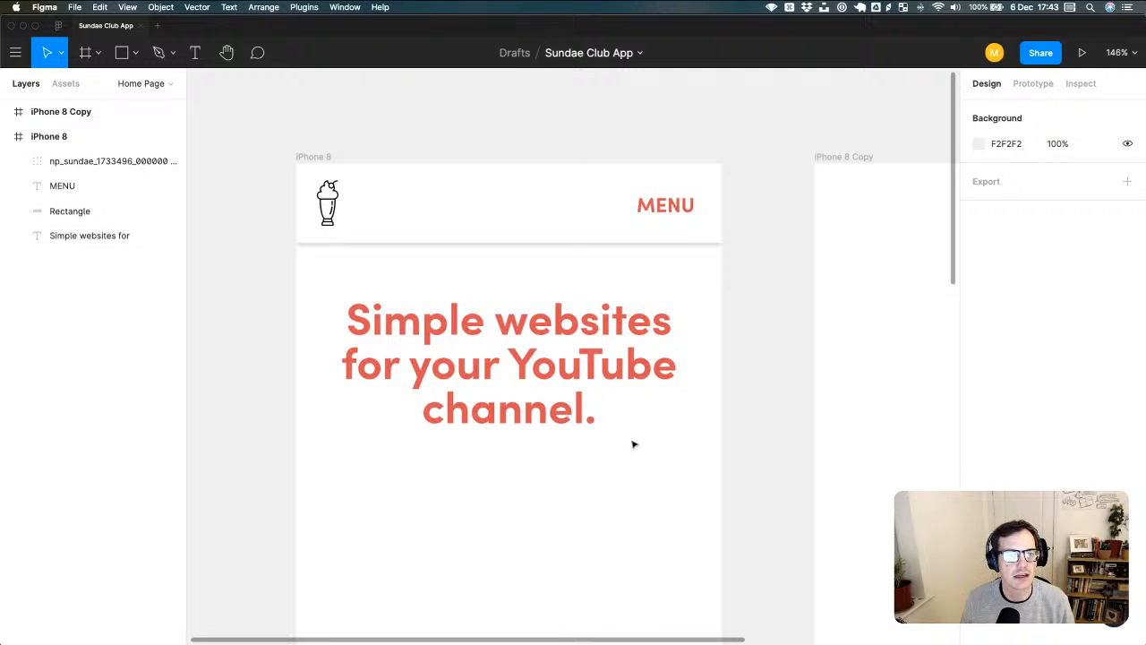
{"action": "left_click", "coordinate": [519, 223]}
- Switch to Safari to view the Sundae Club home page on localhost:3000, then return to the Figma design
{"action": "key", "text": "super+Tab"}
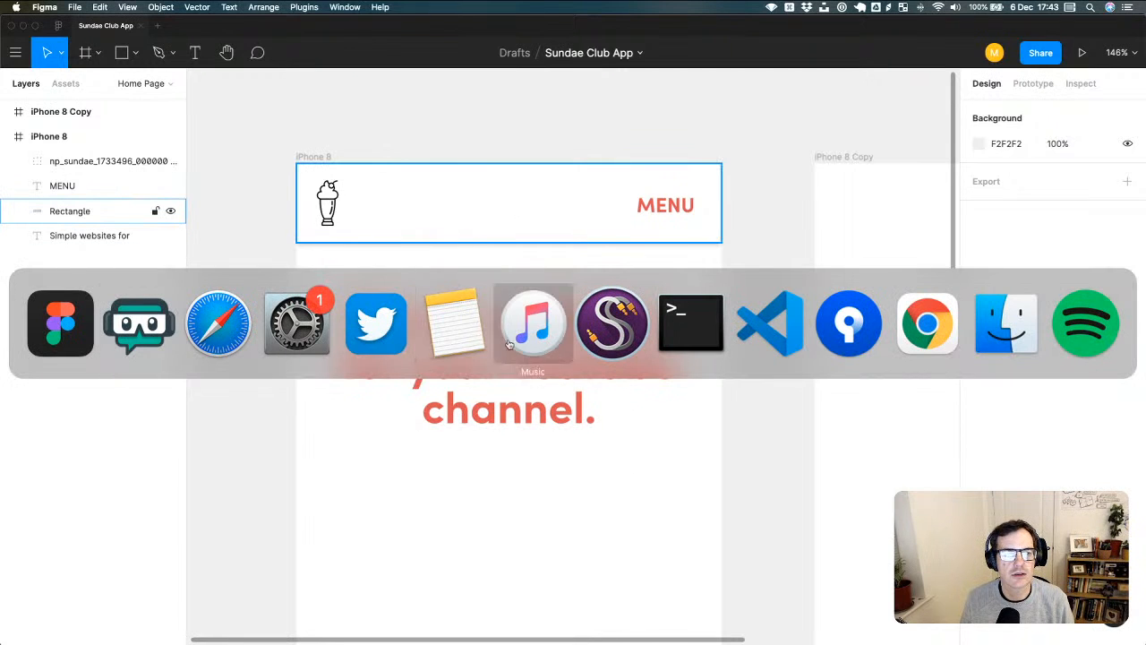
{"action": "left_click", "coordinate": [218, 324]}
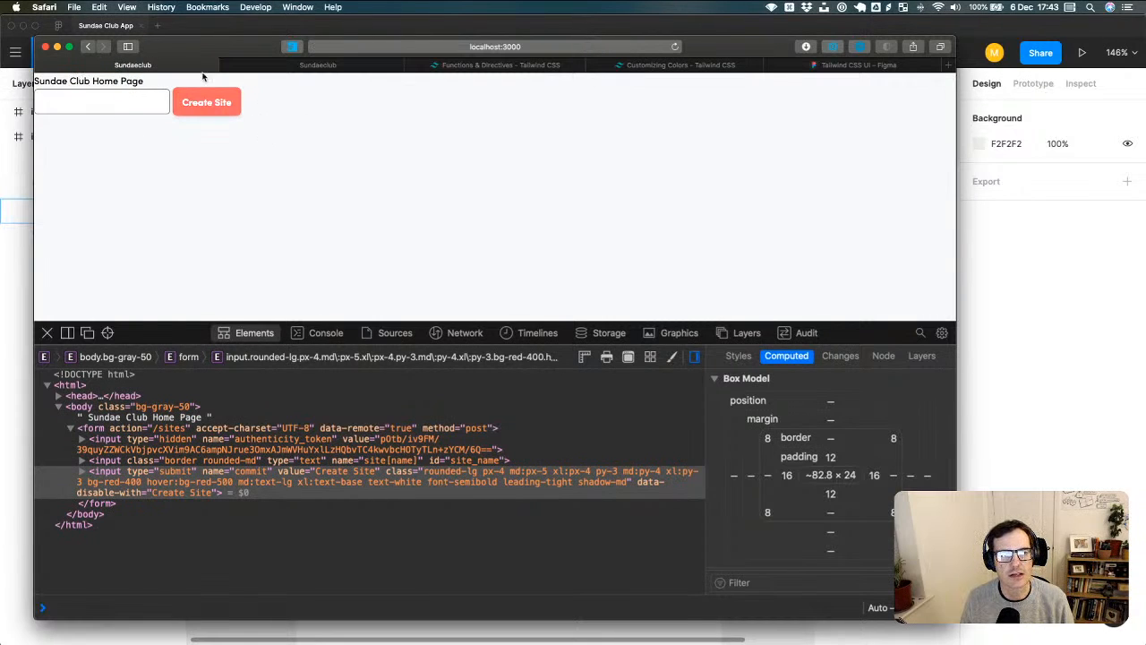
{"action": "key", "text": "super+Tab"}
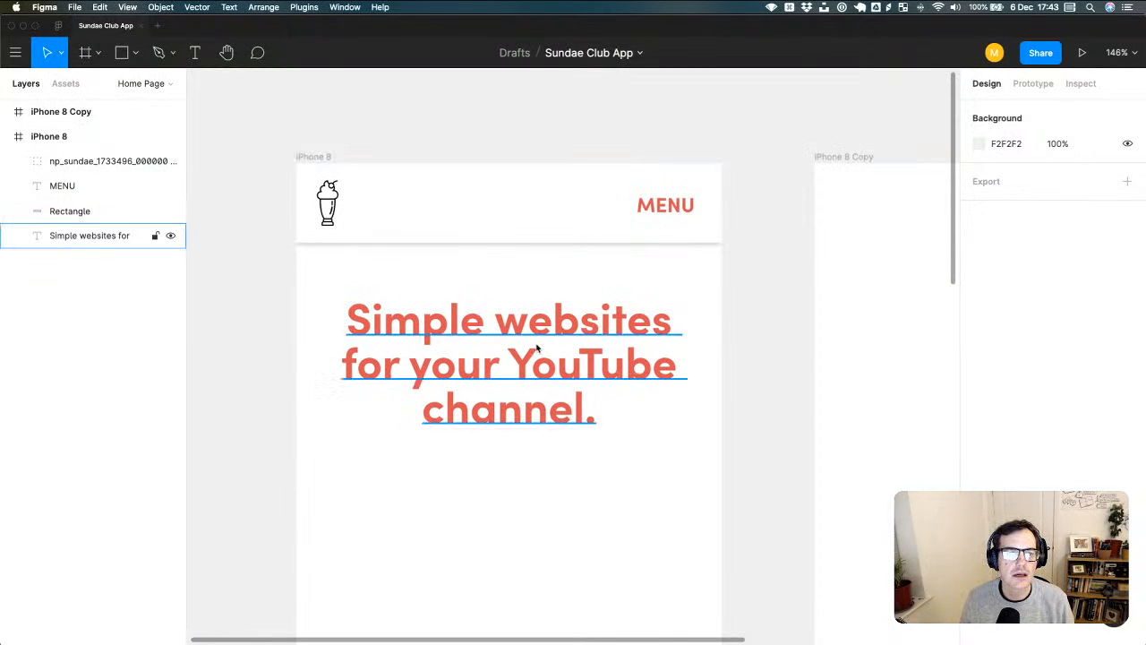
{"action": "scroll", "coordinate": [519, 361], "scroll_direction": "down", "scroll_amount": 3}
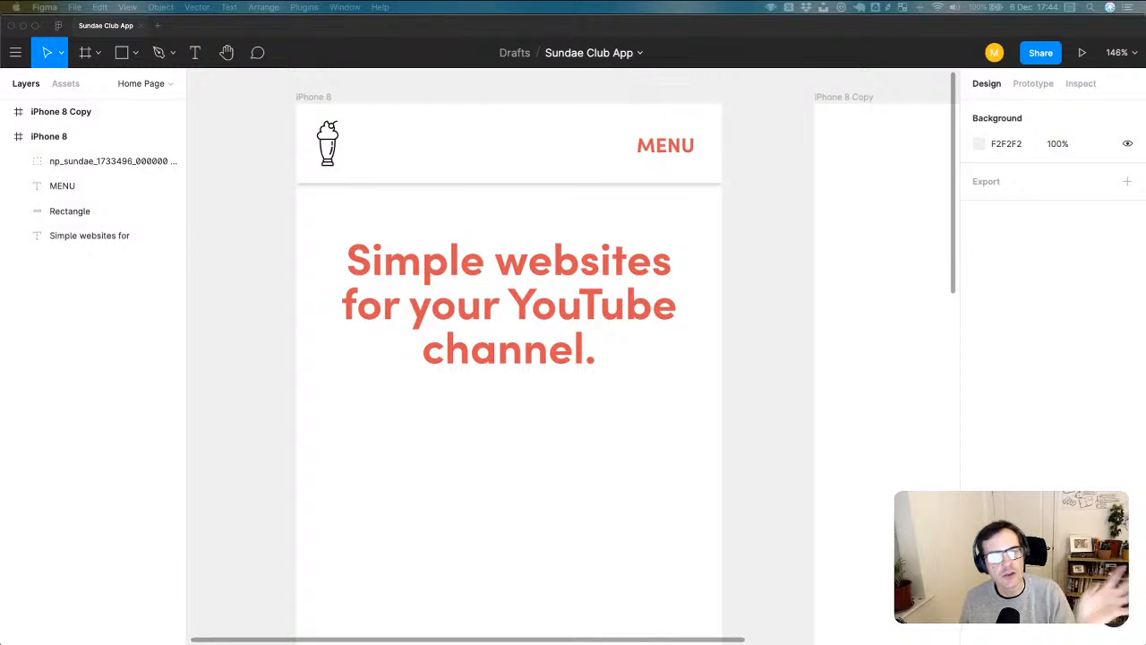
{"action": "left_click", "coordinate": [495, 148]}
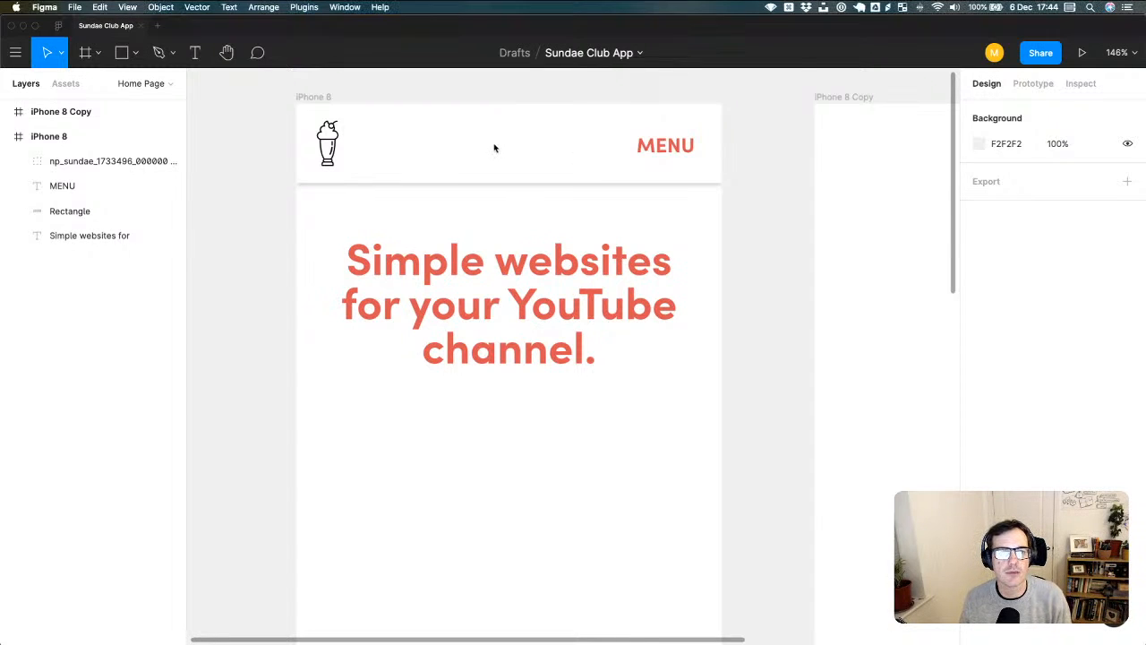
{"action": "left_click", "coordinate": [580, 208]}
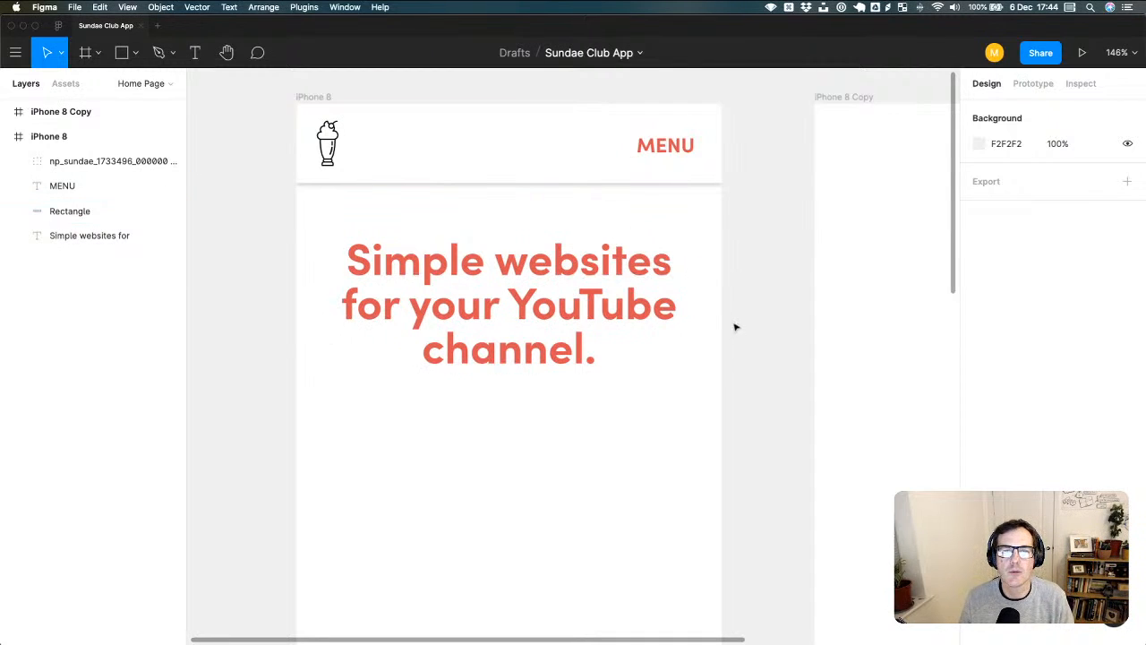
{"action": "scroll", "coordinate": [765, 284], "scroll_direction": "up", "scroll_amount": 1}
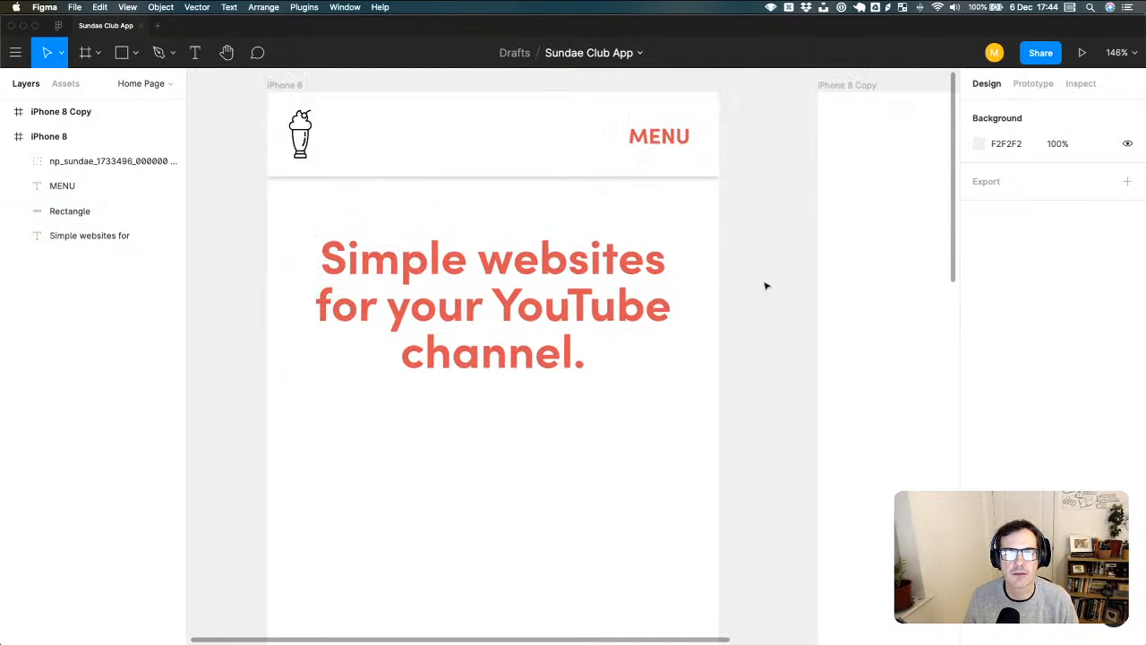
{"action": "scroll", "coordinate": [763, 285], "scroll_direction": "down", "scroll_amount": 1}
{"action": "left_click_drag", "start_coordinate": [661, 335], "coordinate": [681, 339]}
{"action": "scroll", "coordinate": [693, 326], "scroll_direction": "down", "scroll_amount": 1}
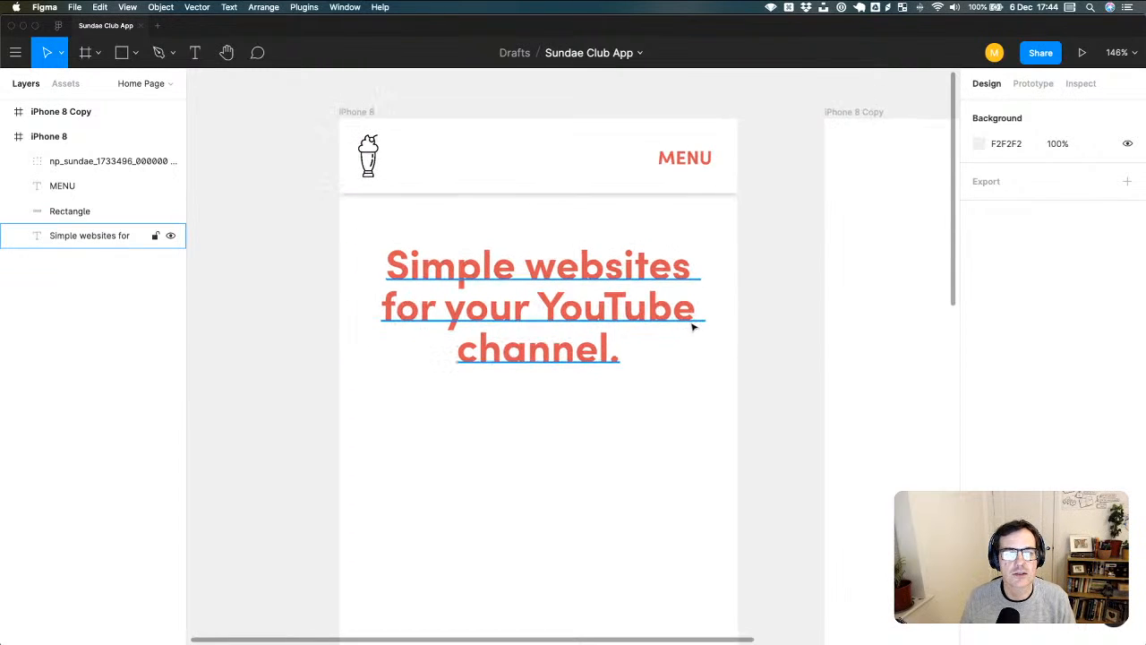
{"action": "scroll", "coordinate": [693, 326], "scroll_direction": "up", "scroll_amount": 1}
{"action": "scroll", "coordinate": [694, 326], "scroll_direction": "down", "scroll_amount": 1}
{"action": "scroll", "coordinate": [693, 326], "scroll_direction": "up", "scroll_amount": 2}
{"action": "scroll", "coordinate": [693, 327], "scroll_direction": "down", "scroll_amount": 2}
{"action": "scroll", "coordinate": [693, 327], "scroll_direction": "down", "scroll_amount": 1}
{"action": "key", "text": "super+Tab"}
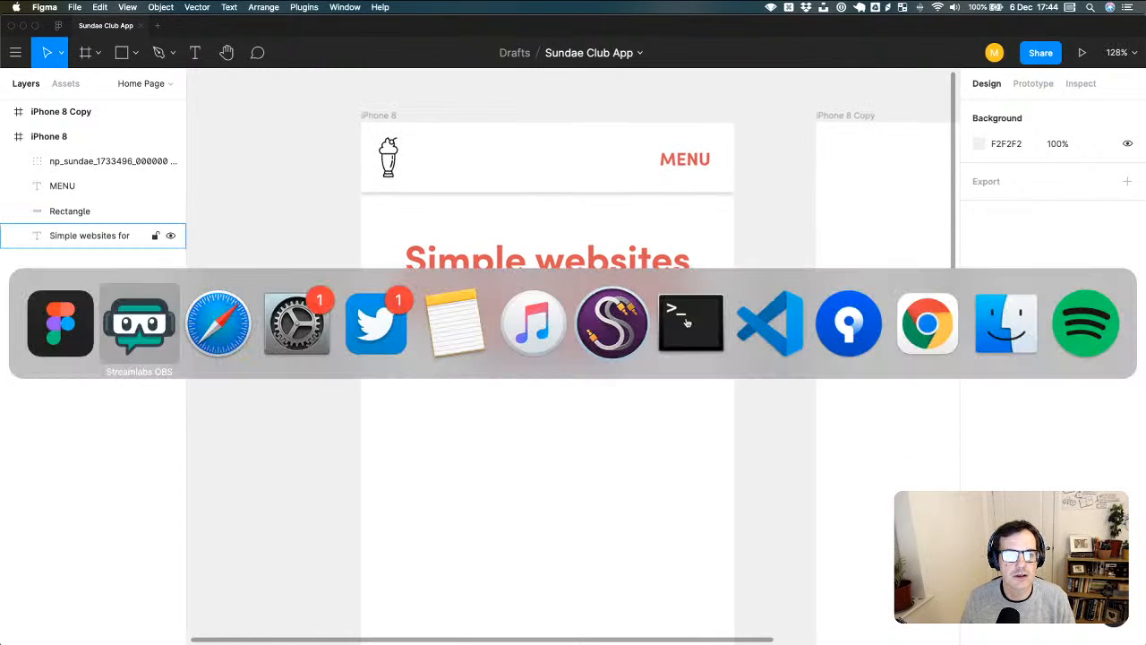
{"action": "key", "text": "Escape"}
{"action": "scroll", "coordinate": [769, 309], "scroll_direction": "up", "scroll_amount": 1}
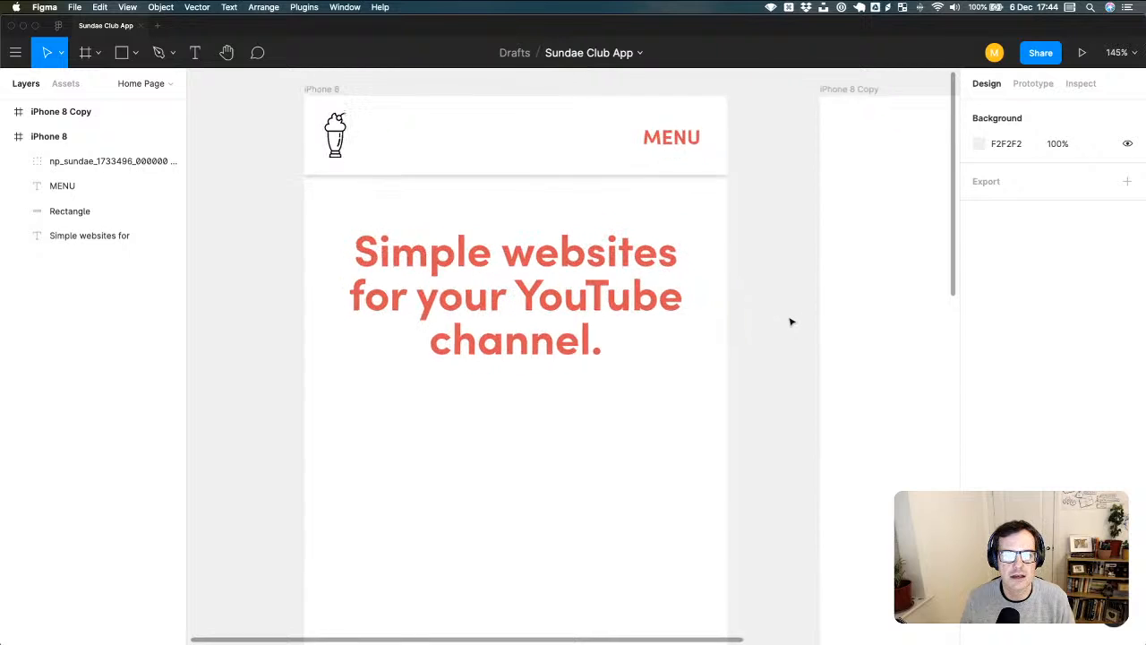
{"action": "scroll", "coordinate": [790, 320], "scroll_direction": "down", "scroll_amount": 1}
{"action": "scroll", "coordinate": [794, 320], "scroll_direction": "down", "scroll_amount": 1}
{"action": "left_click_drag", "start_coordinate": [778, 353], "coordinate": [628, 330]}
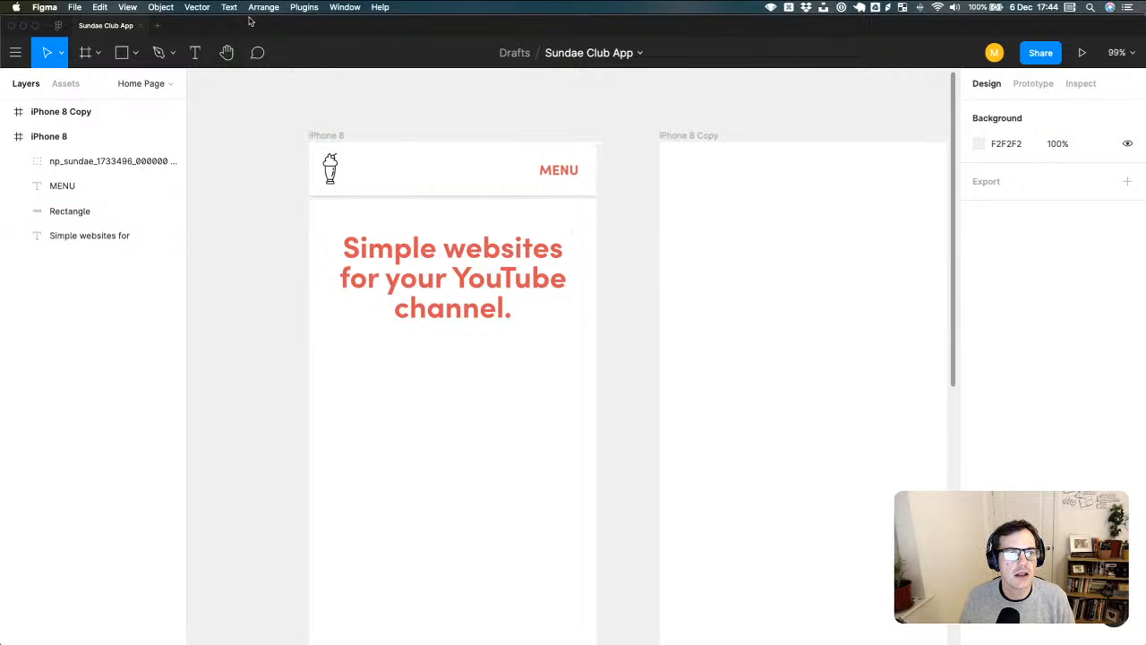
- Switch to Safari and look through the Tailwind CSS UI community file page, including its preview and description
{"action": "key", "text": "super+Tab"}
{"action": "key", "text": "super+Tab"}
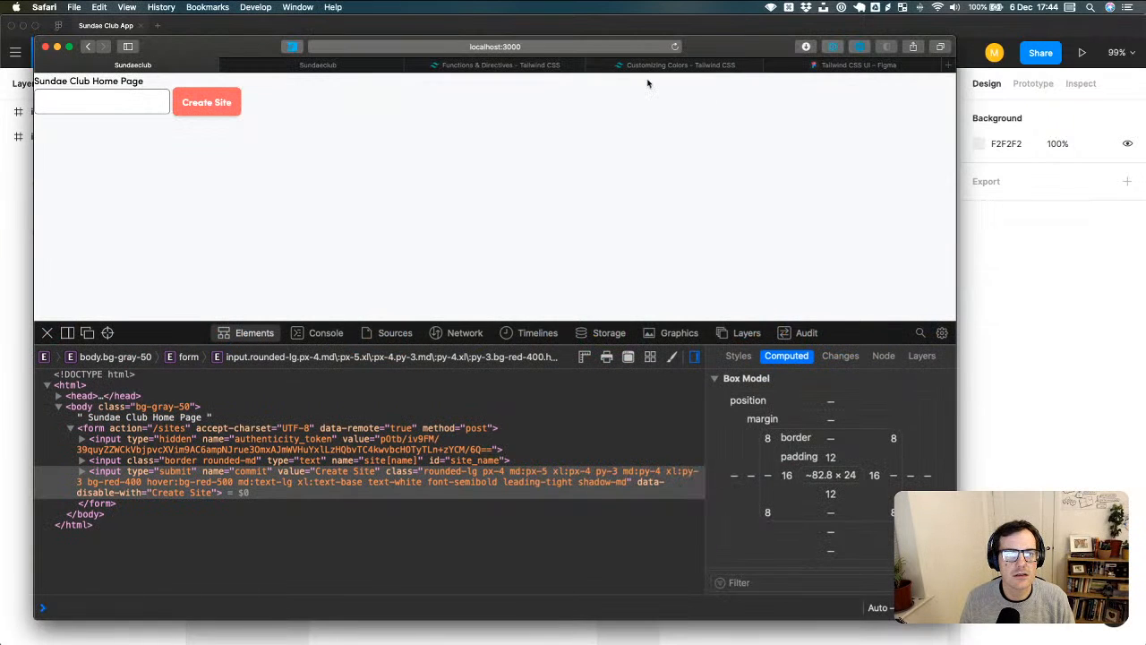
{"action": "left_click", "coordinate": [772, 67]}
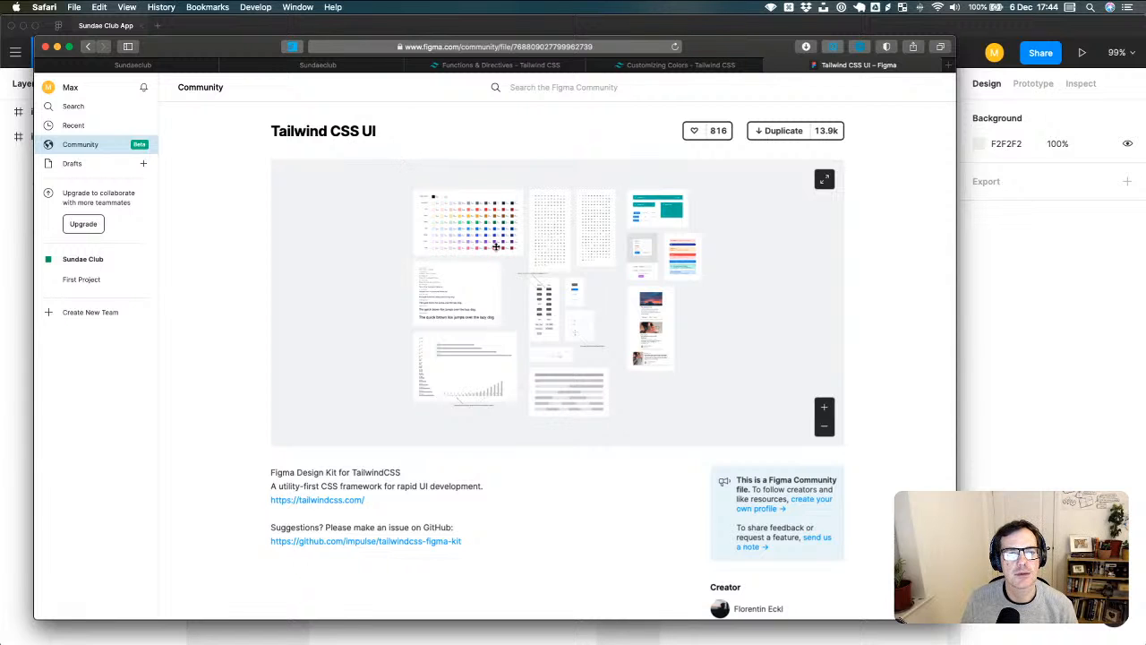
{"action": "scroll", "coordinate": [497, 305], "scroll_direction": "down", "scroll_amount": 4}
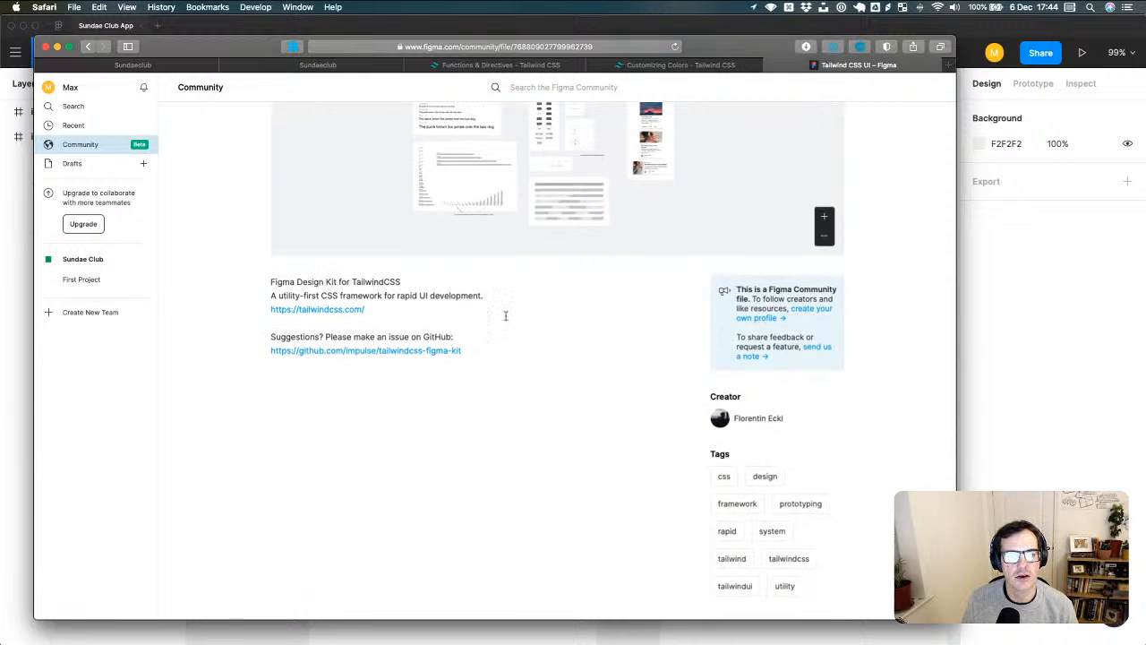
{"action": "scroll", "coordinate": [506, 316], "scroll_direction": "up", "scroll_amount": 4}
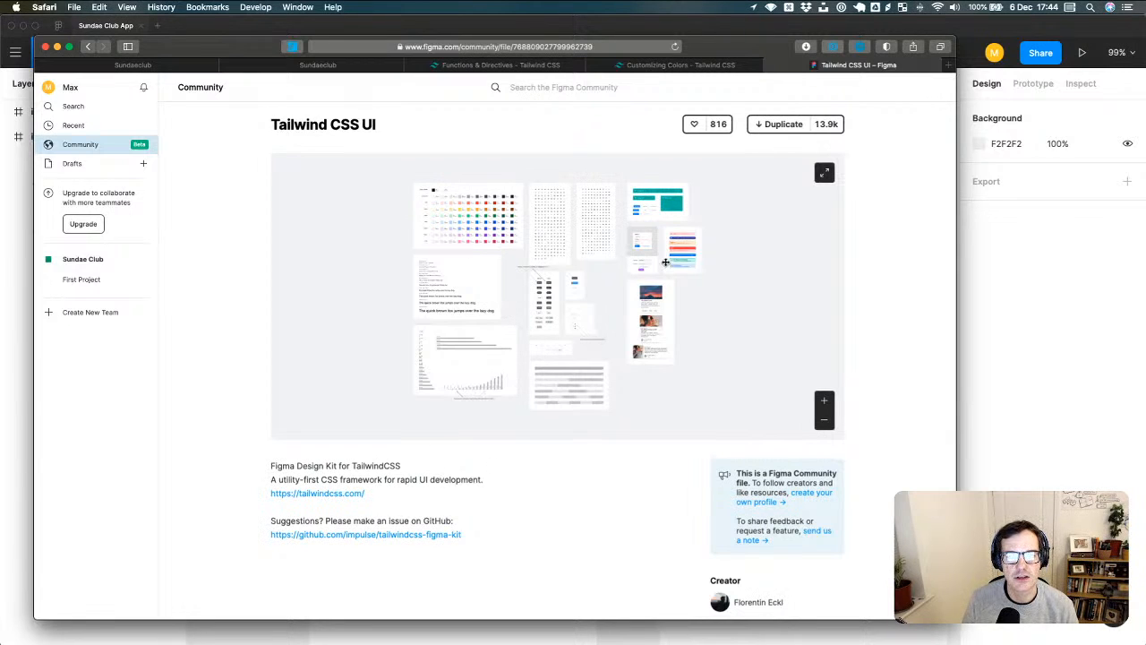
- Examine the kit preview's button components up close, comparing their Default and Hover variants and the neighbouring pills
{"action": "left_click", "coordinate": [824, 400]}
{"action": "left_click", "coordinate": [825, 400]}
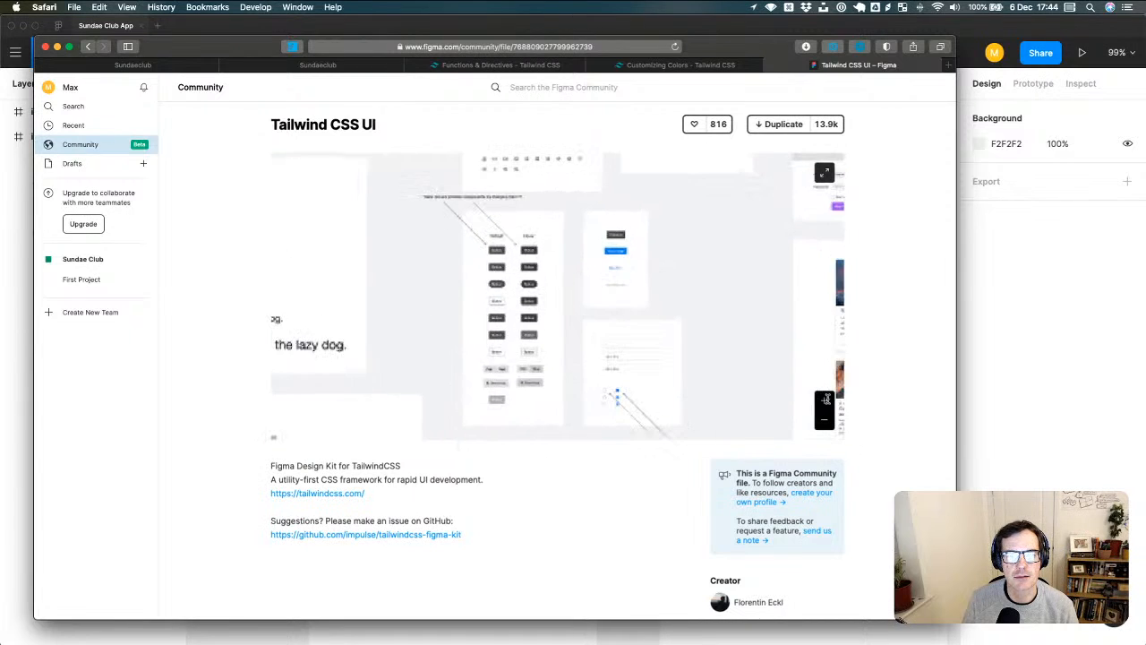
{"action": "left_click_drag", "start_coordinate": [561, 235], "coordinate": [585, 284]}
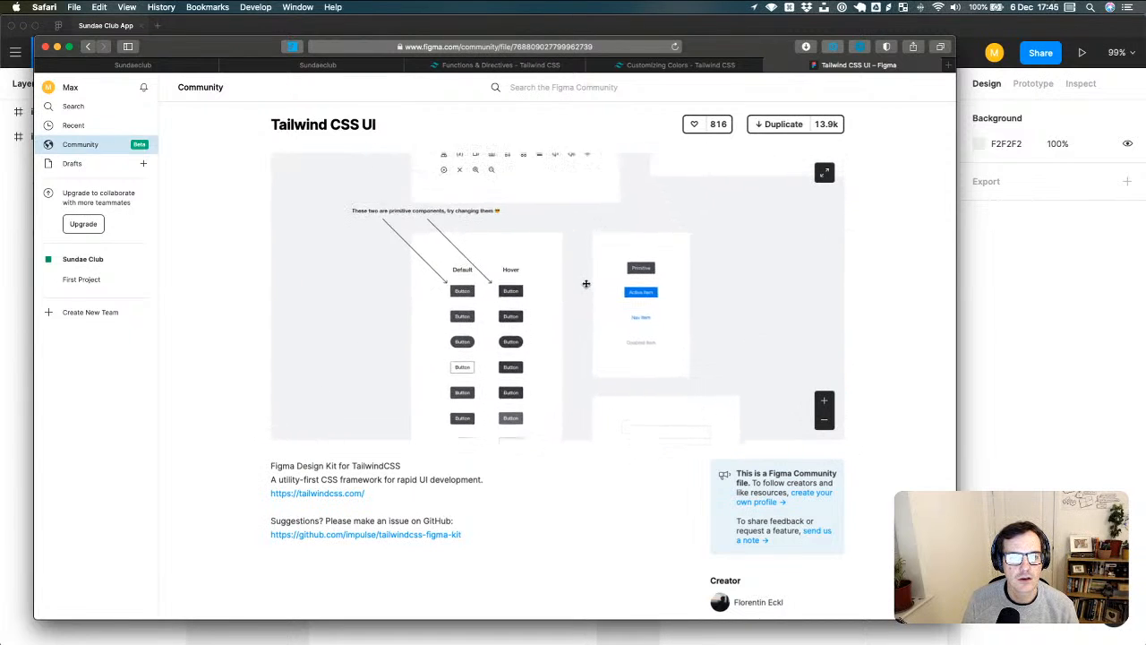
{"action": "left_click", "coordinate": [829, 403]}
{"action": "left_click", "coordinate": [828, 403]}
{"action": "left_click_drag", "start_coordinate": [650, 313], "coordinate": [698, 307]}
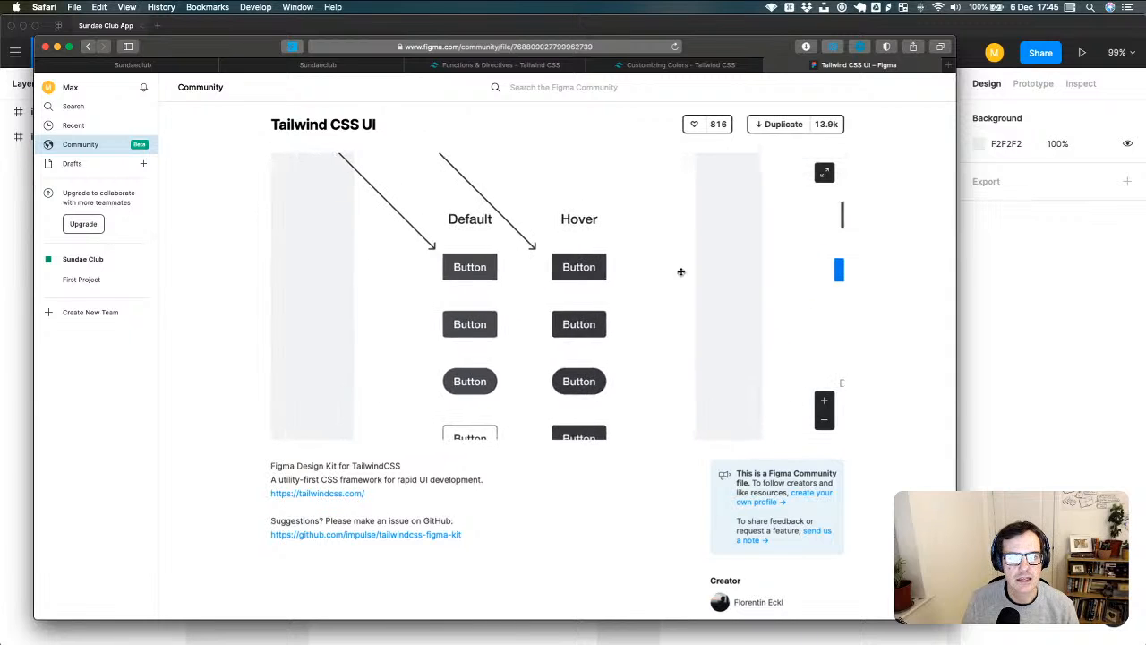
{"action": "left_click", "coordinate": [824, 420]}
{"action": "left_click", "coordinate": [824, 421]}
{"action": "left_click", "coordinate": [824, 421]}
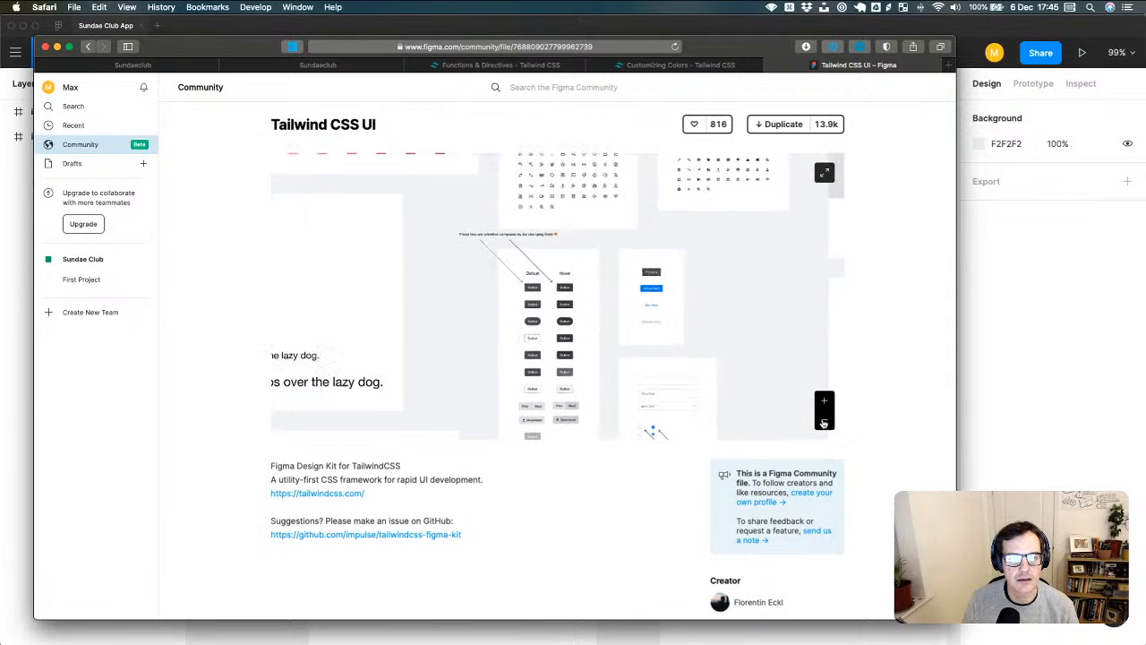
{"action": "left_click", "coordinate": [824, 405]}
{"action": "left_click", "coordinate": [824, 405]}
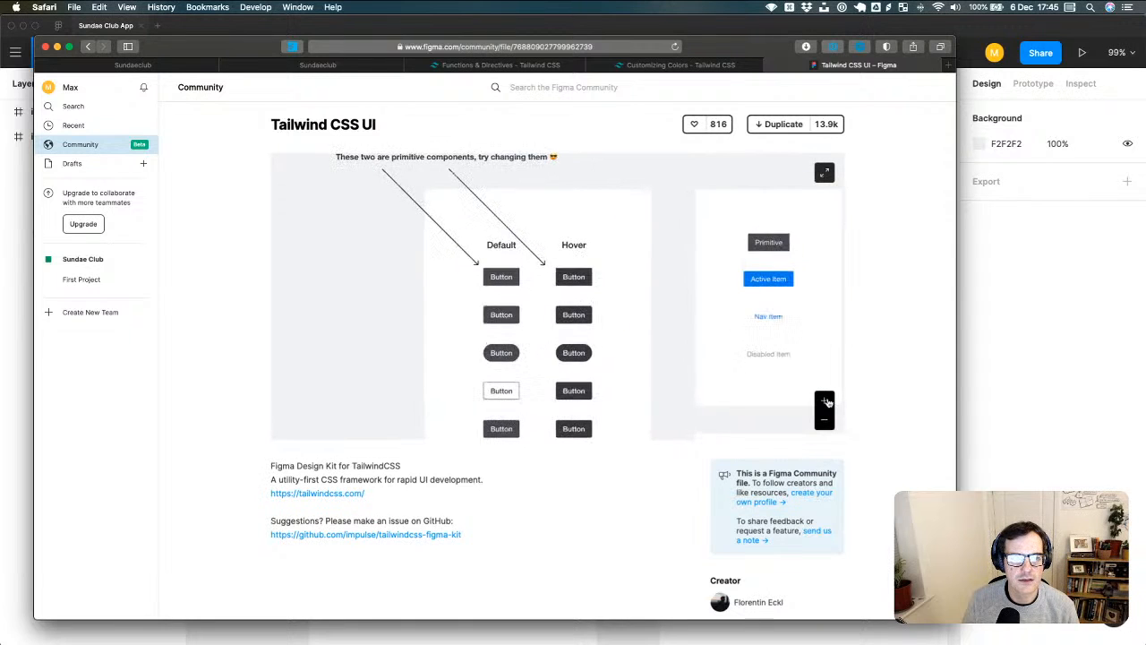
{"action": "left_click", "coordinate": [826, 427]}
{"action": "left_click", "coordinate": [826, 425]}
{"action": "left_click", "coordinate": [826, 423]}
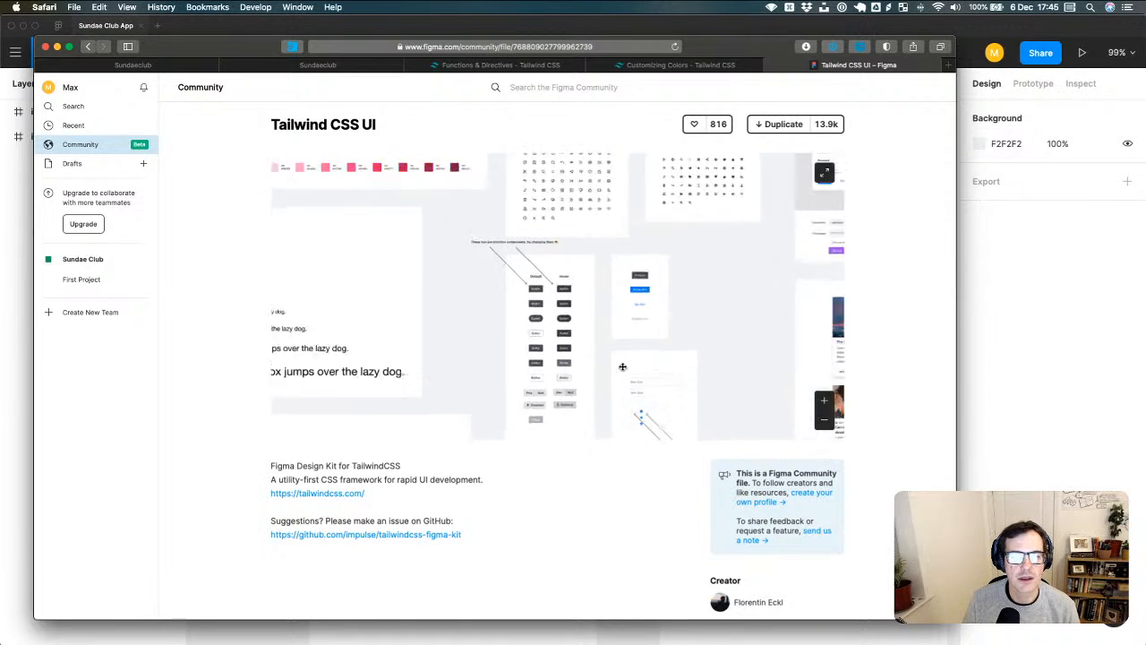
- Examine the kit preview's colour palette, from the gray shades through to pink
{"action": "left_click_drag", "start_coordinate": [532, 310], "coordinate": [681, 341]}
{"action": "left_click_drag", "start_coordinate": [516, 266], "coordinate": [546, 370]}
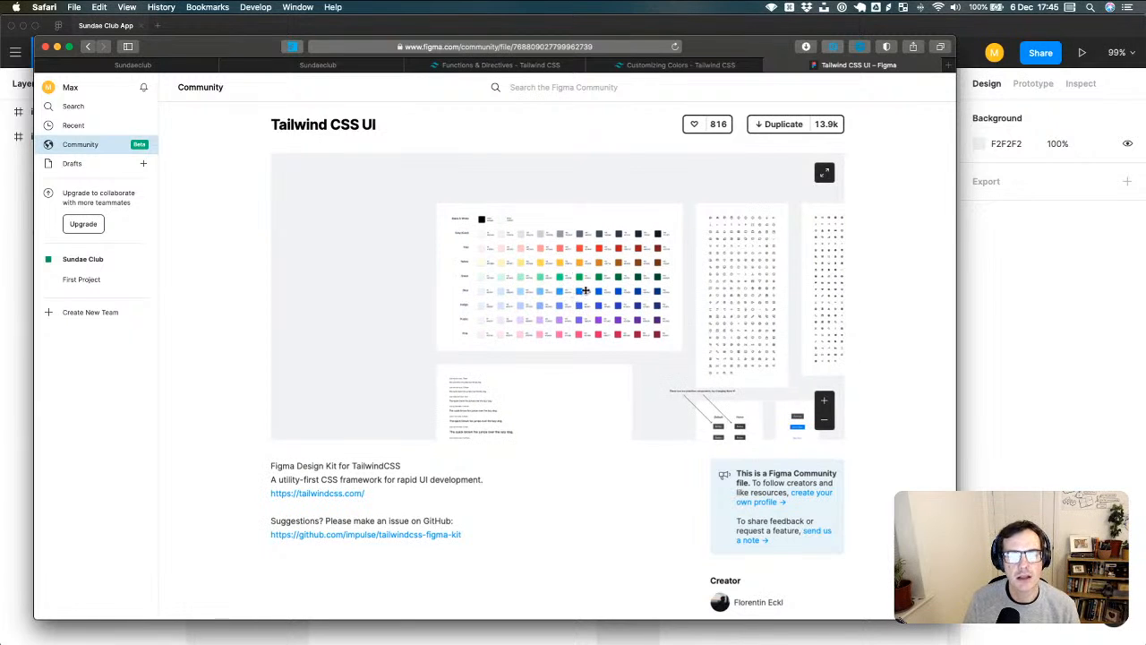
{"action": "scroll", "coordinate": [586, 290], "scroll_direction": "up", "scroll_amount": 5}
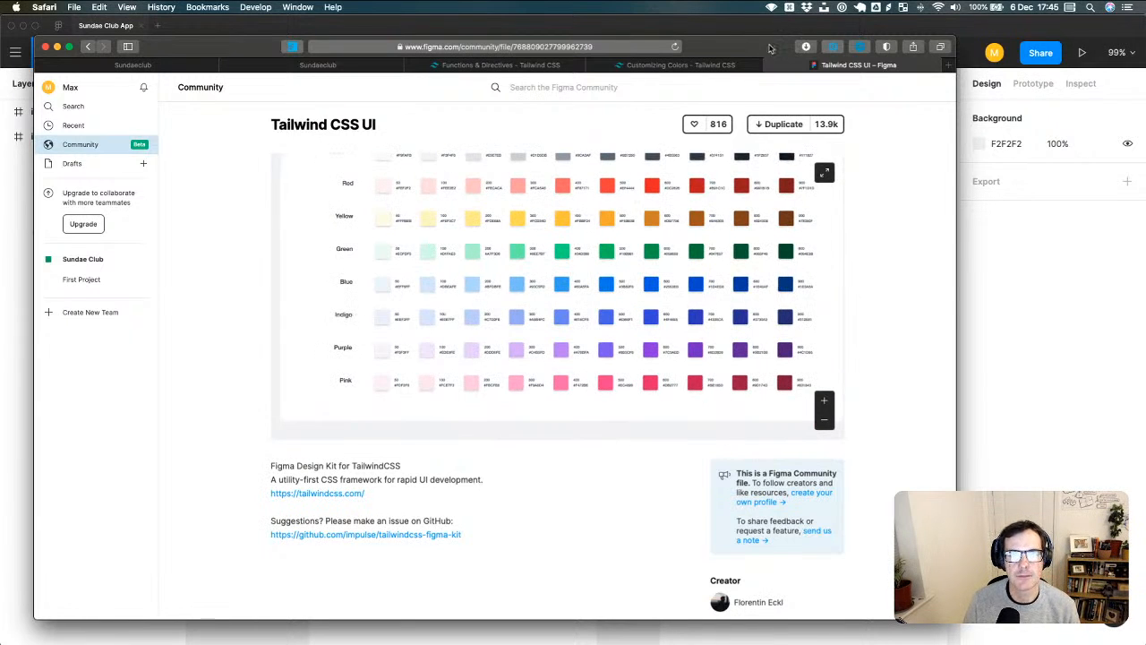
{"action": "left_click_drag", "start_coordinate": [770, 48], "coordinate": [757, 44]}
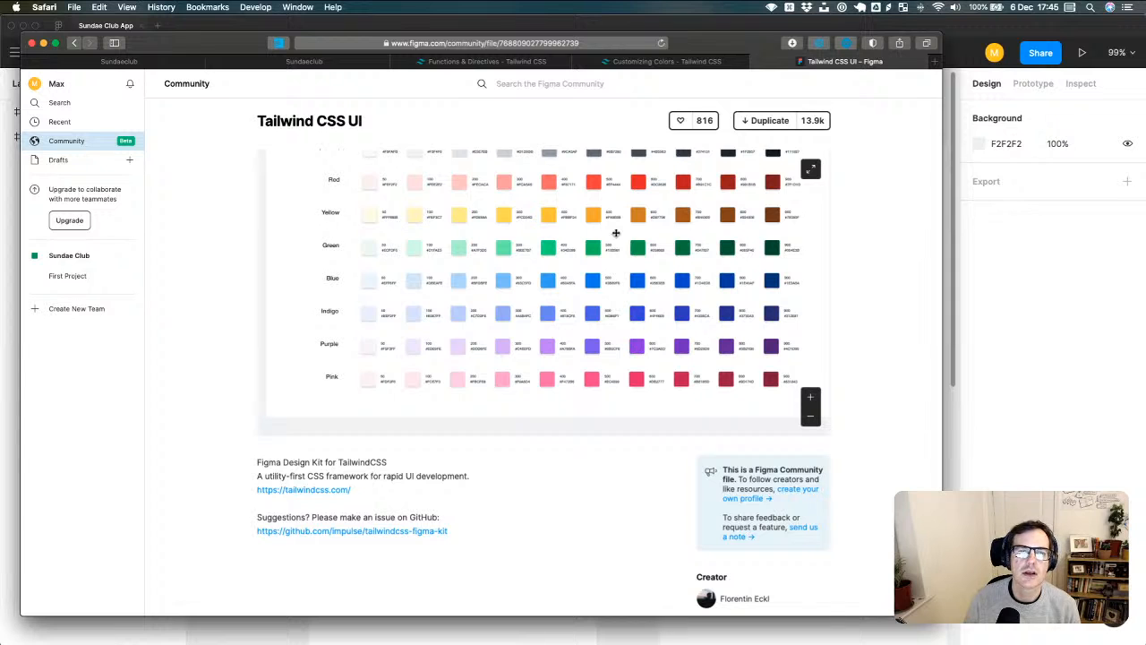
{"action": "scroll", "coordinate": [615, 238], "scroll_direction": "up", "scroll_amount": 2}
{"action": "scroll", "coordinate": [600, 251], "scroll_direction": "down", "scroll_amount": 3}
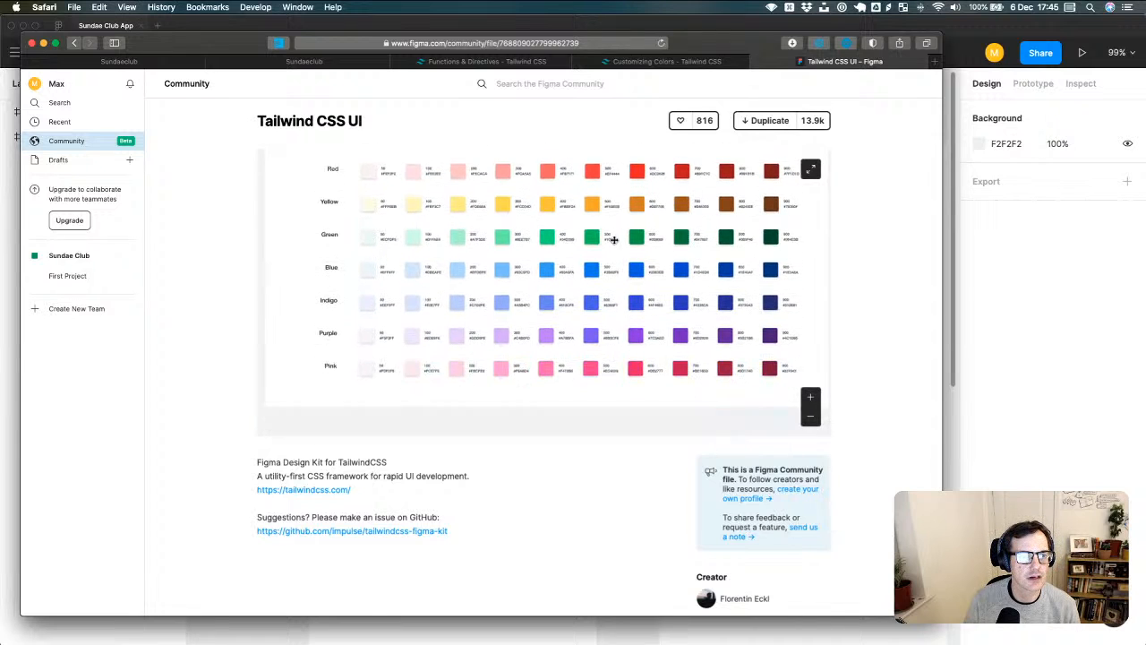
{"action": "scroll", "coordinate": [599, 255], "scroll_direction": "up", "scroll_amount": 1}
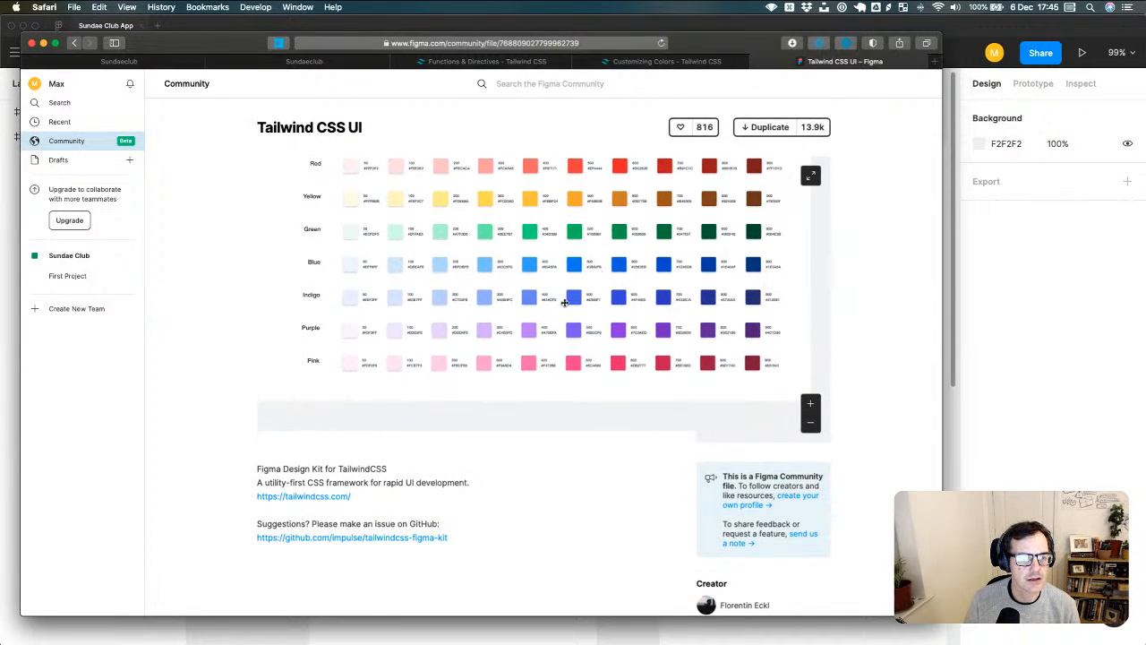
{"action": "scroll", "coordinate": [563, 307], "scroll_direction": "up", "scroll_amount": 5}
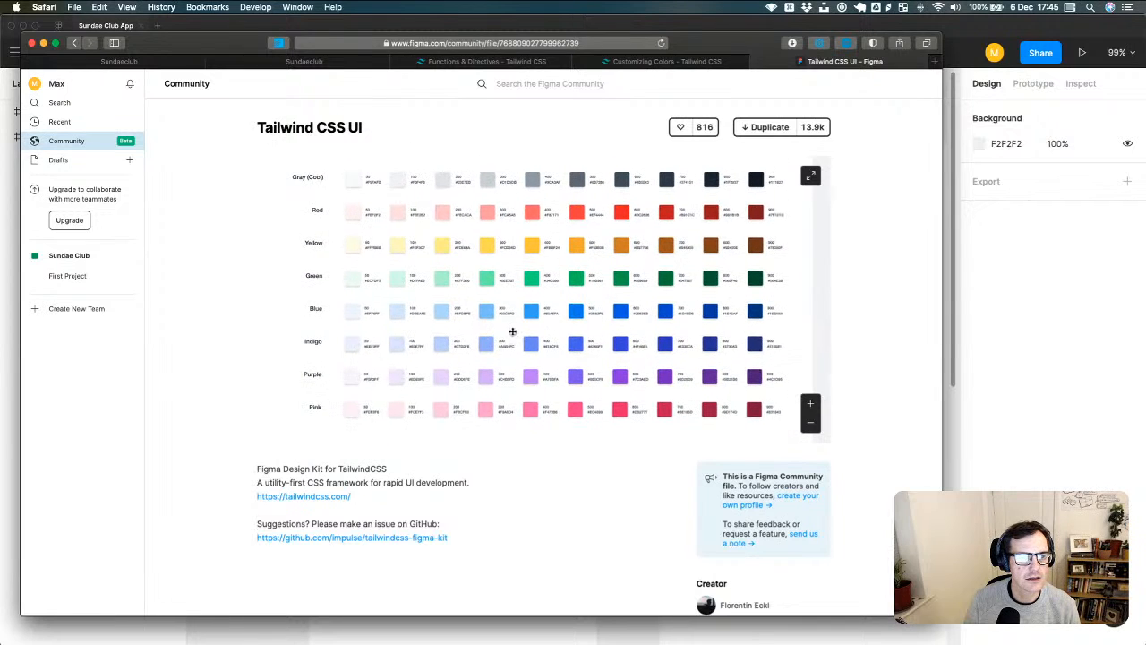
{"action": "left_click_drag", "start_coordinate": [540, 339], "coordinate": [519, 364]}
{"action": "left_click_drag", "start_coordinate": [584, 336], "coordinate": [546, 299]}
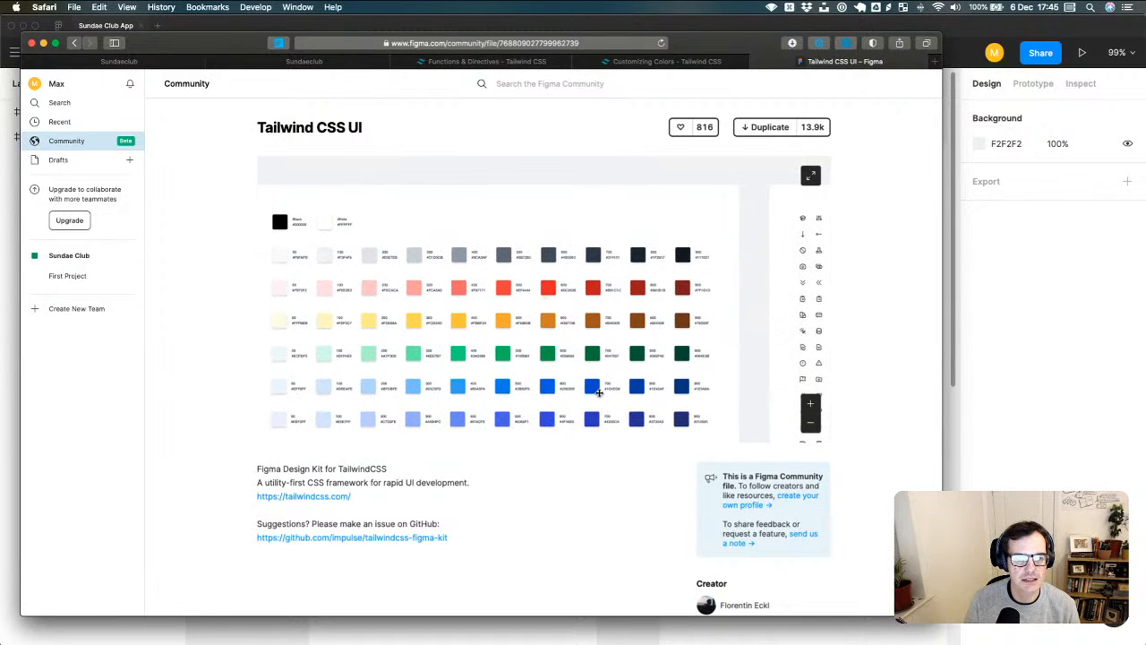
- Look through the Tailwind CSS UI page's description, creator, tags, sharing options, last update and licence details
{"action": "scroll", "coordinate": [573, 480], "scroll_direction": "down", "scroll_amount": 3}
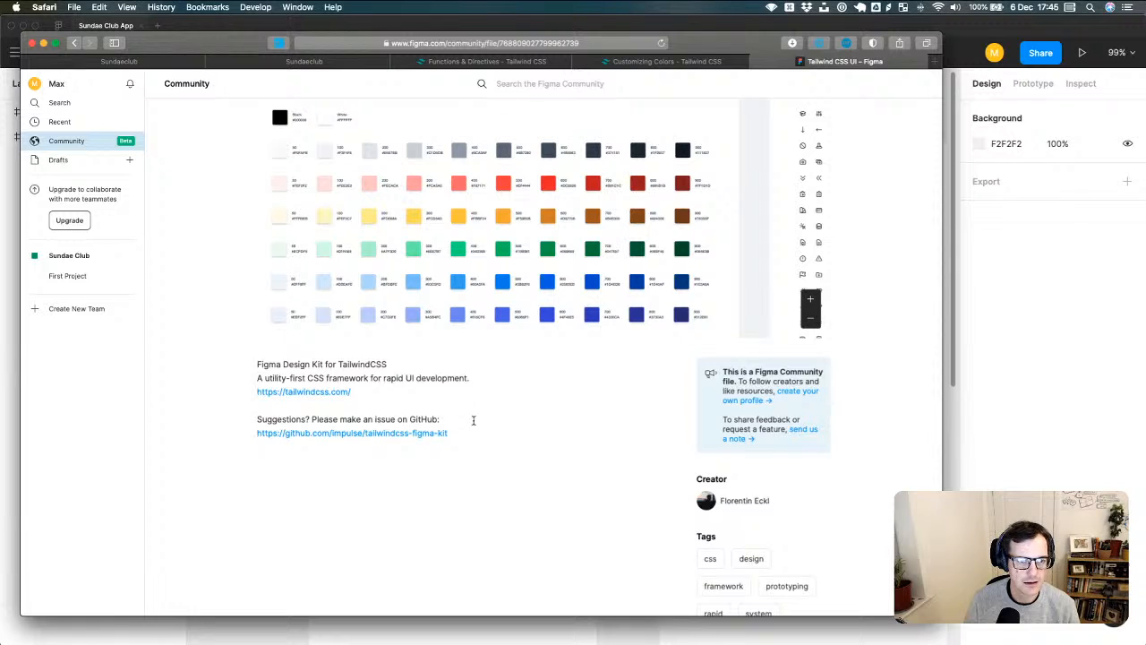
{"action": "scroll", "coordinate": [537, 415], "scroll_direction": "down", "scroll_amount": 8}
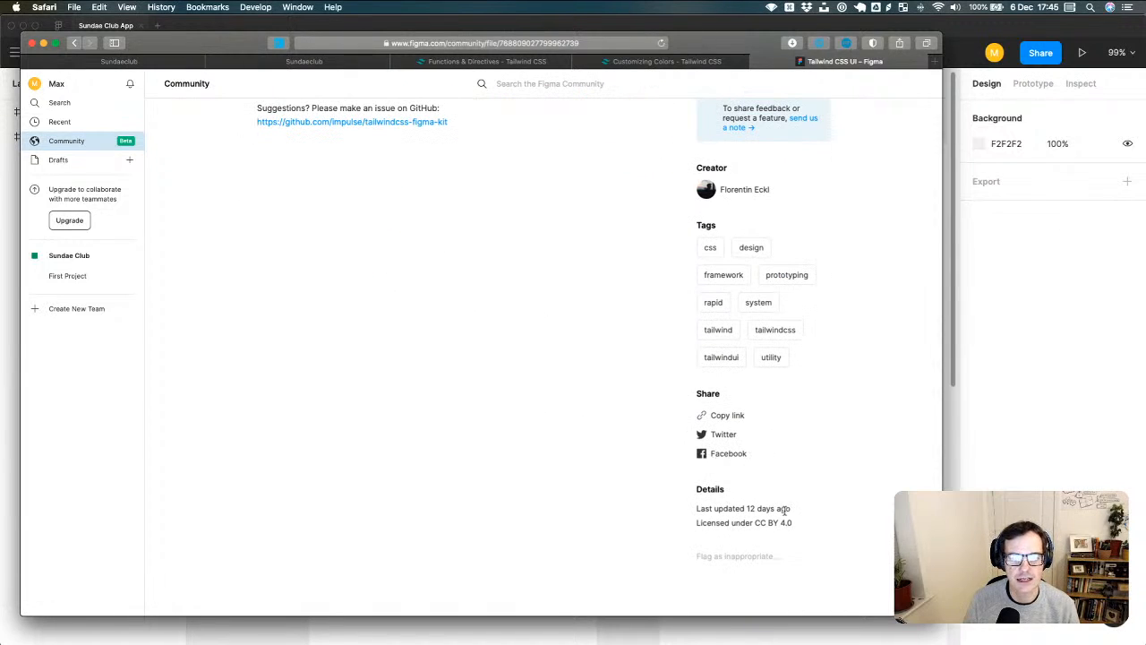
{"action": "scroll", "coordinate": [782, 508], "scroll_direction": "up", "scroll_amount": 10}
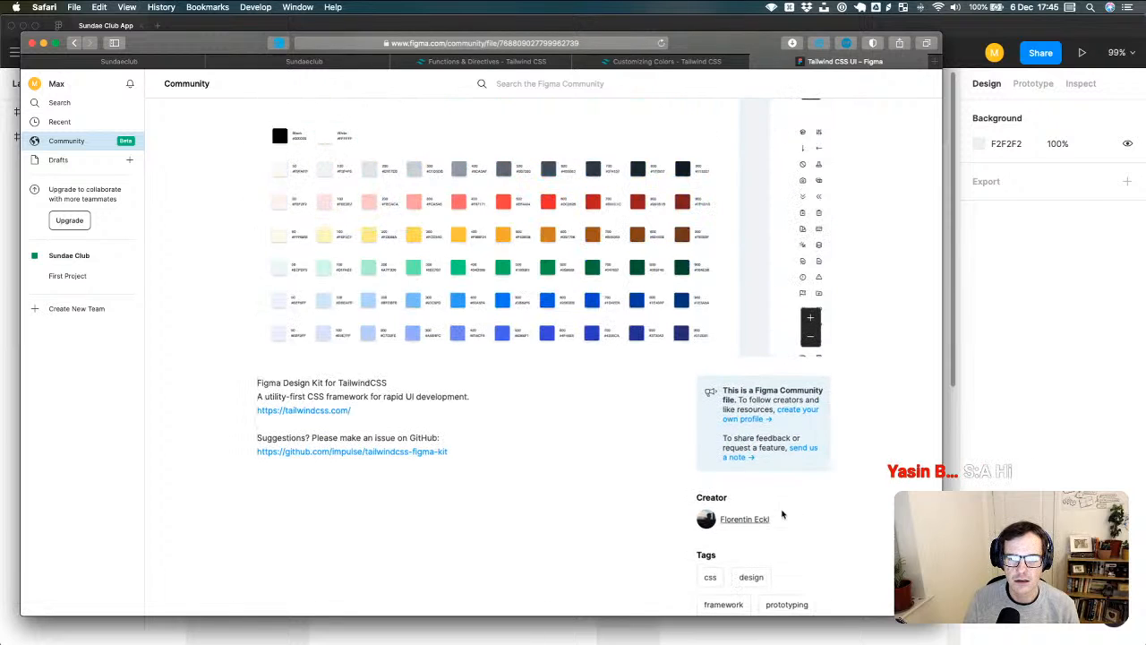
{"action": "scroll", "coordinate": [782, 513], "scroll_direction": "up", "scroll_amount": 2}
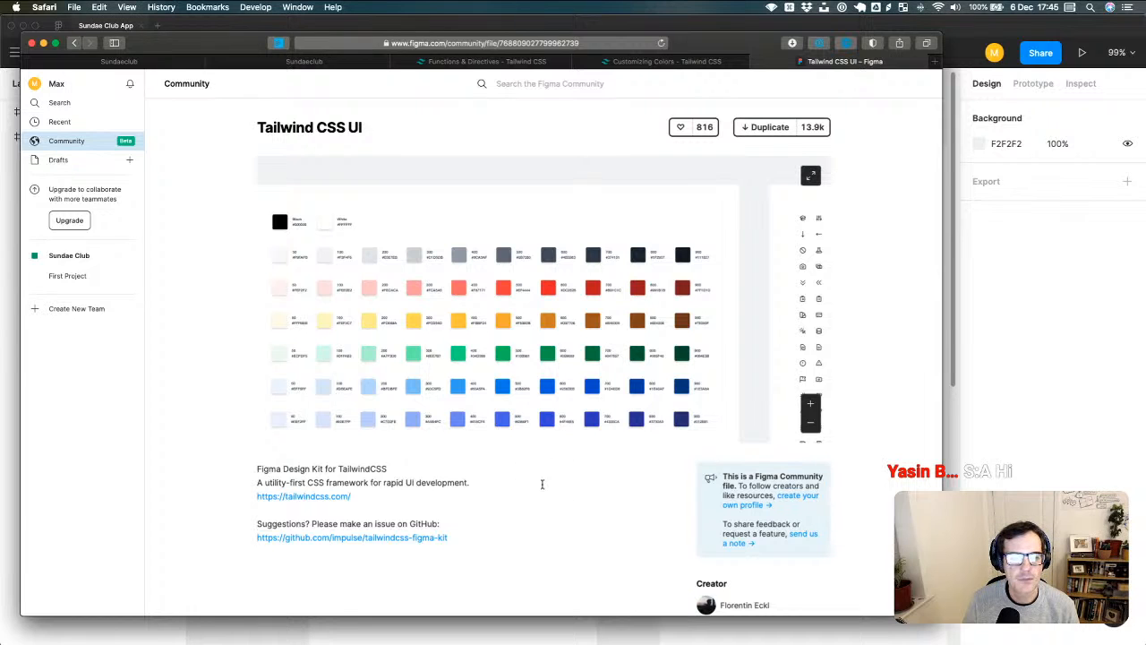
{"action": "scroll", "coordinate": [542, 483], "scroll_direction": "down", "scroll_amount": 10}
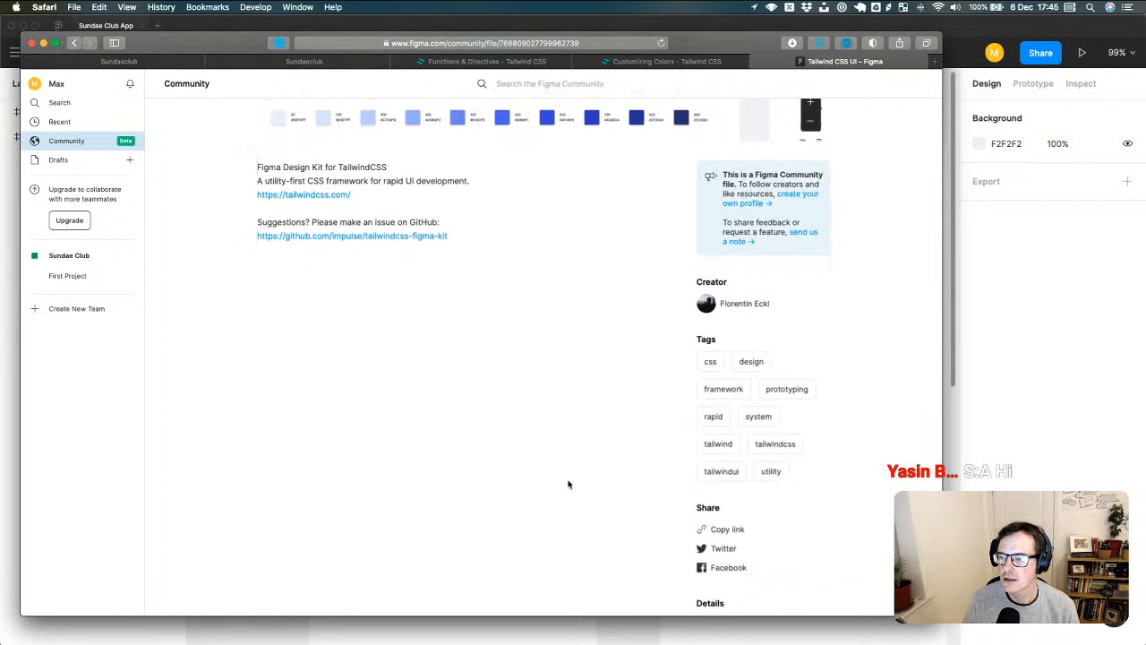
{"action": "scroll", "coordinate": [568, 484], "scroll_direction": "down", "scroll_amount": 4}
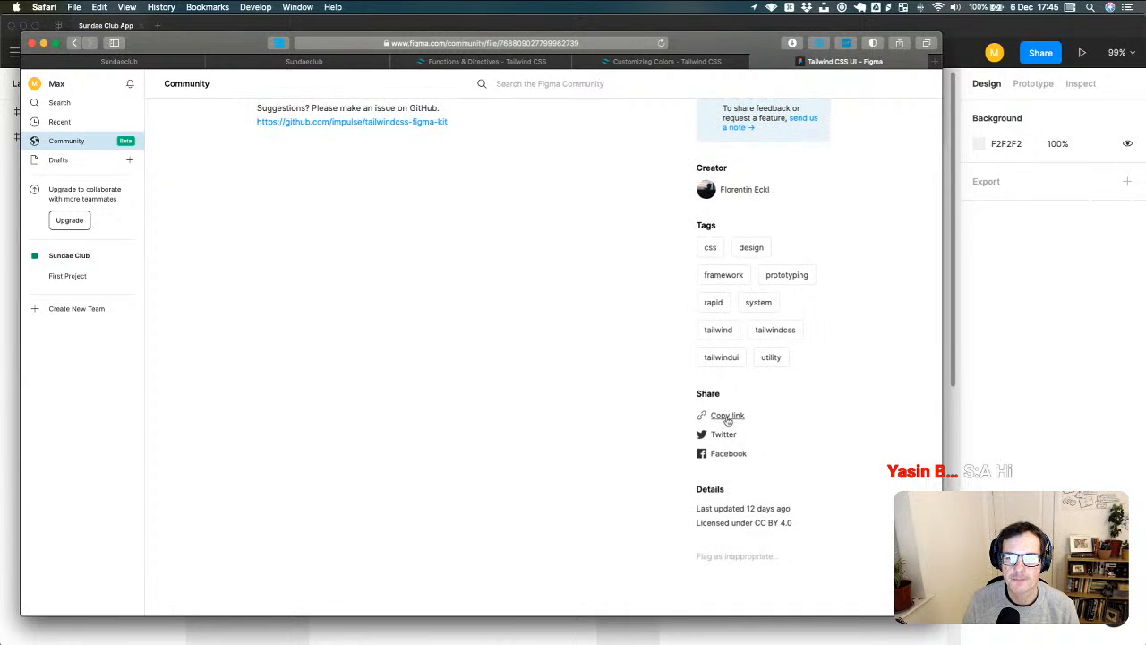
{"action": "scroll", "coordinate": [719, 389], "scroll_direction": "up", "scroll_amount": 15}
{"action": "scroll", "coordinate": [720, 389], "scroll_direction": "down", "scroll_amount": 10}
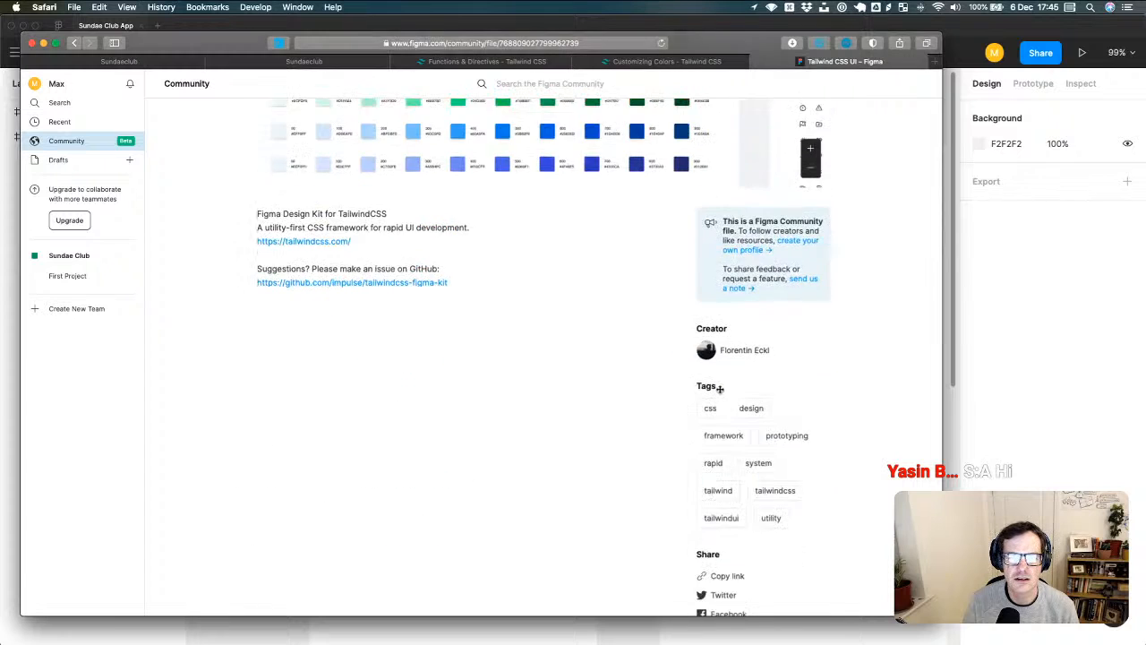
{"action": "scroll", "coordinate": [719, 389], "scroll_direction": "down", "scroll_amount": 5}
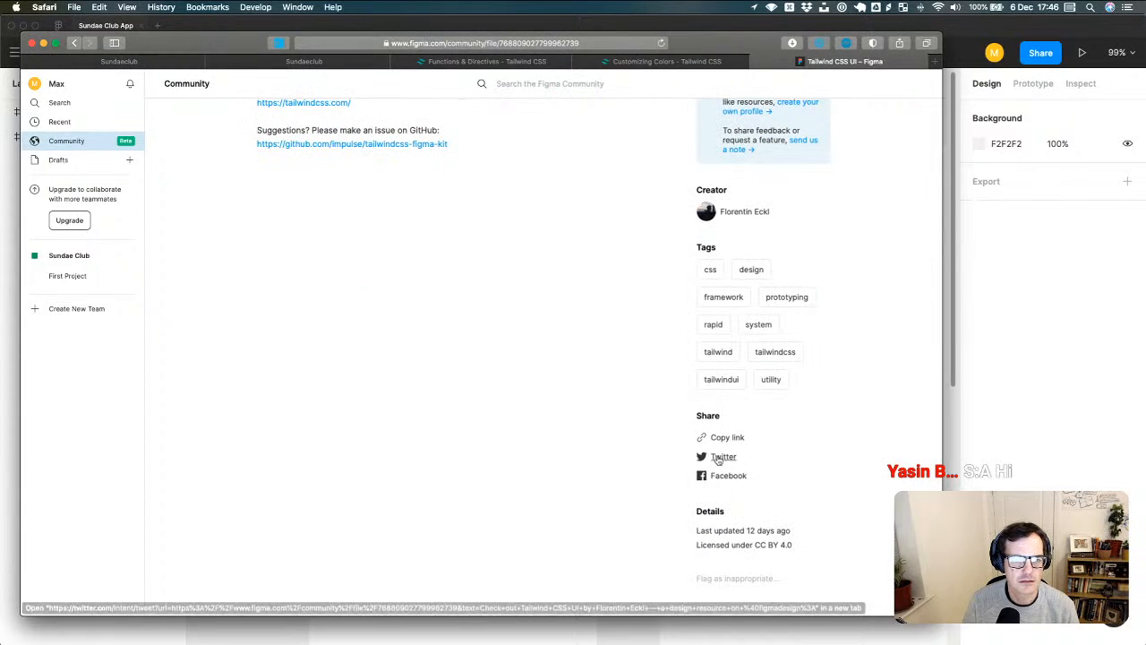
{"action": "scroll", "coordinate": [743, 341], "scroll_direction": "up", "scroll_amount": 9}
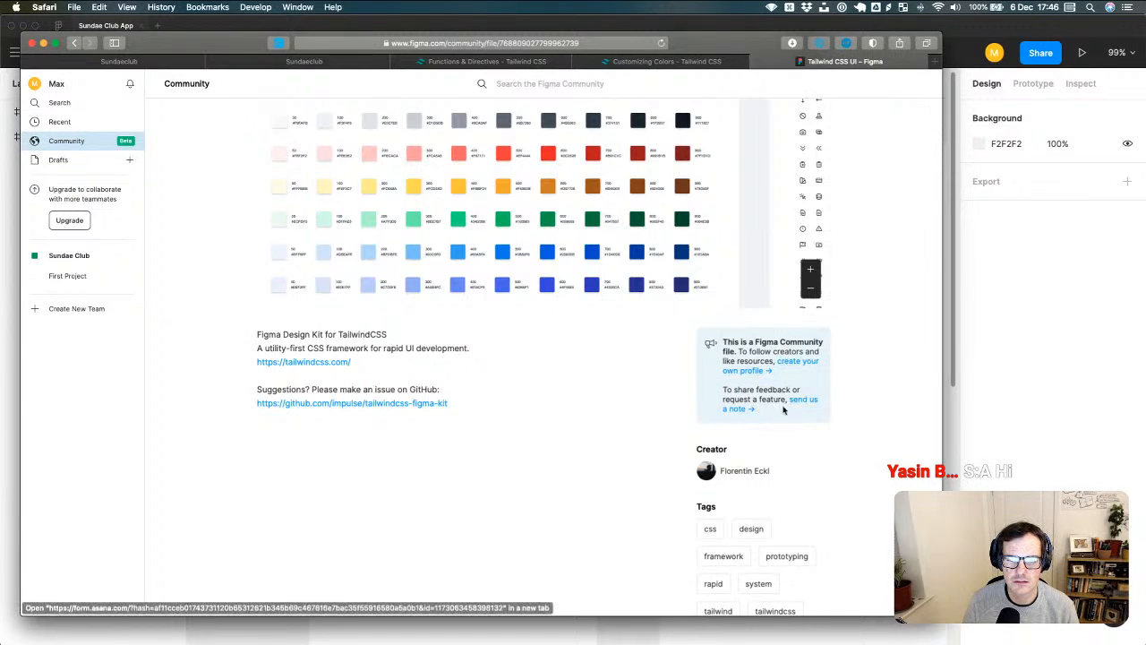
{"action": "scroll", "coordinate": [785, 408], "scroll_direction": "up", "scroll_amount": 5}
{"action": "scroll", "coordinate": [444, 394], "scroll_direction": "down", "scroll_amount": 3}
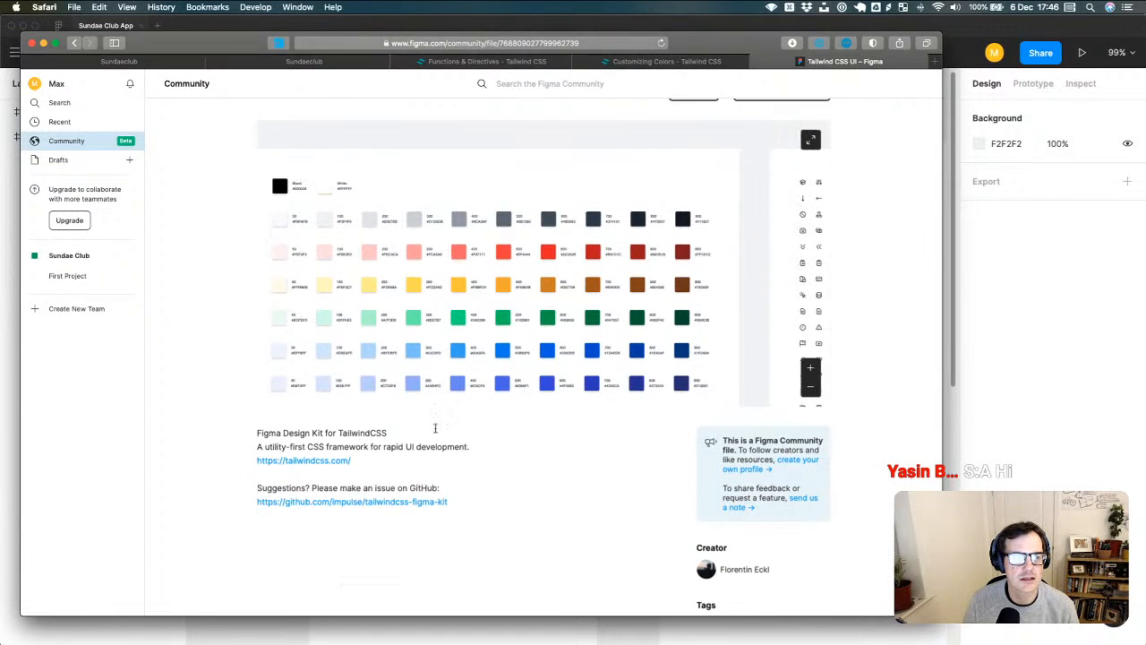
{"action": "scroll", "coordinate": [457, 412], "scroll_direction": "up", "scroll_amount": 3}
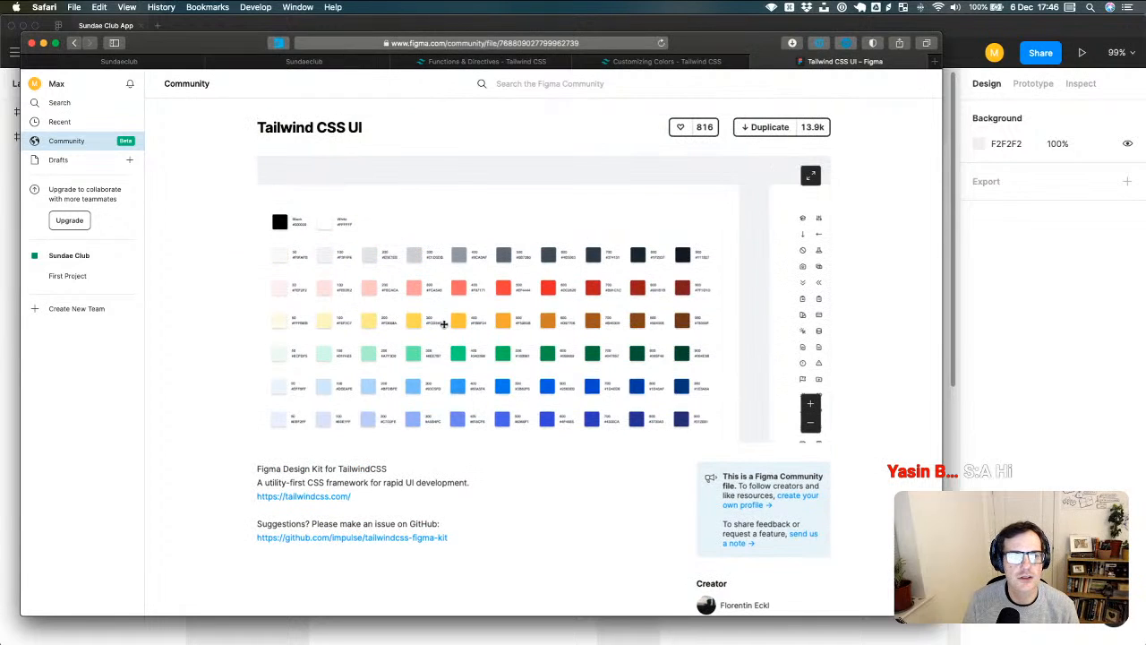
{"action": "scroll", "coordinate": [538, 323], "scroll_direction": "down", "scroll_amount": 5}
{"action": "scroll", "coordinate": [376, 345], "scroll_direction": "up", "scroll_amount": 5}
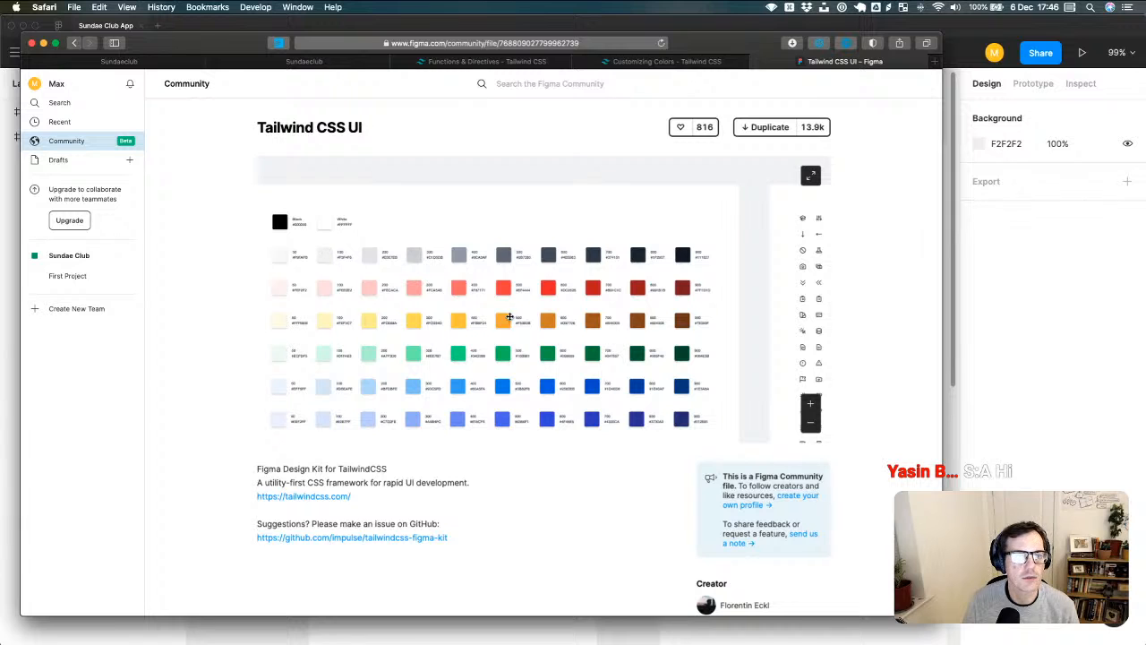
{"action": "scroll", "coordinate": [529, 319], "scroll_direction": "down", "scroll_amount": 3}
{"action": "scroll", "coordinate": [554, 321], "scroll_direction": "down", "scroll_amount": 5}
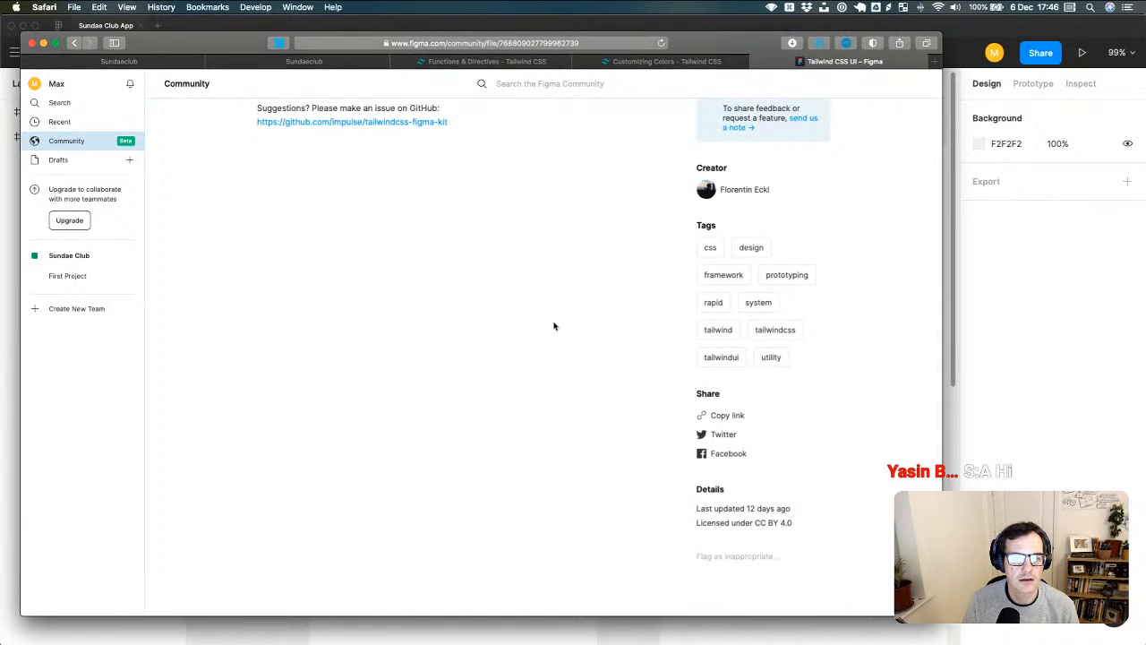
- Duplicate the Tailwind CSS UI community file into the account's drafts
{"action": "scroll", "coordinate": [555, 324], "scroll_direction": "up", "scroll_amount": 9}
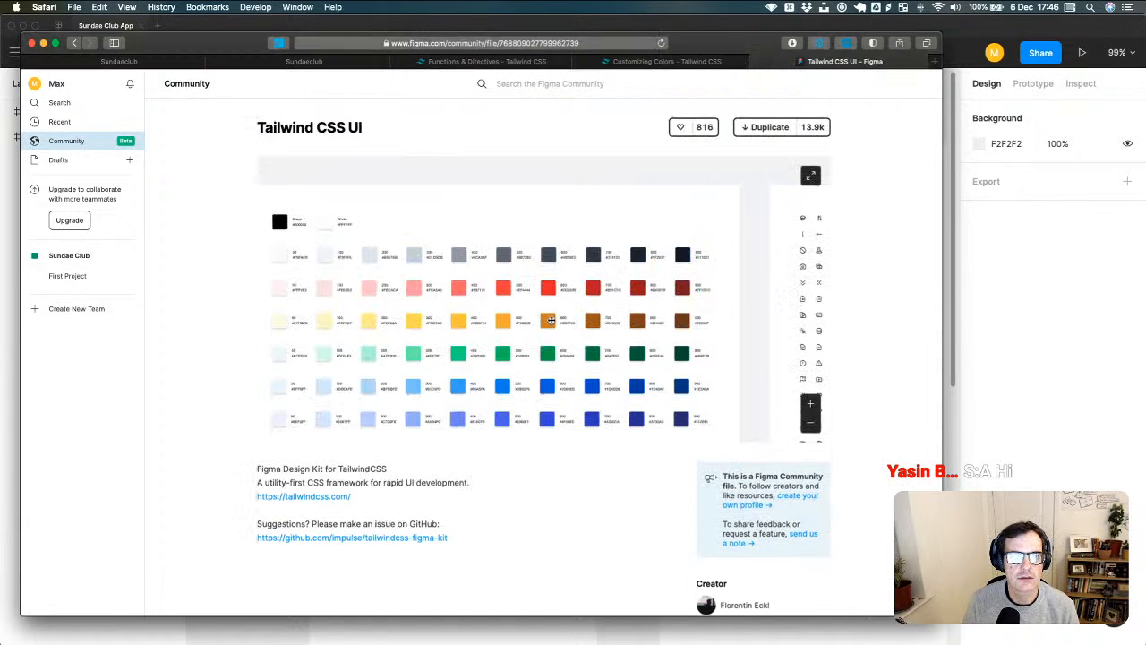
{"action": "left_click", "coordinate": [773, 128]}
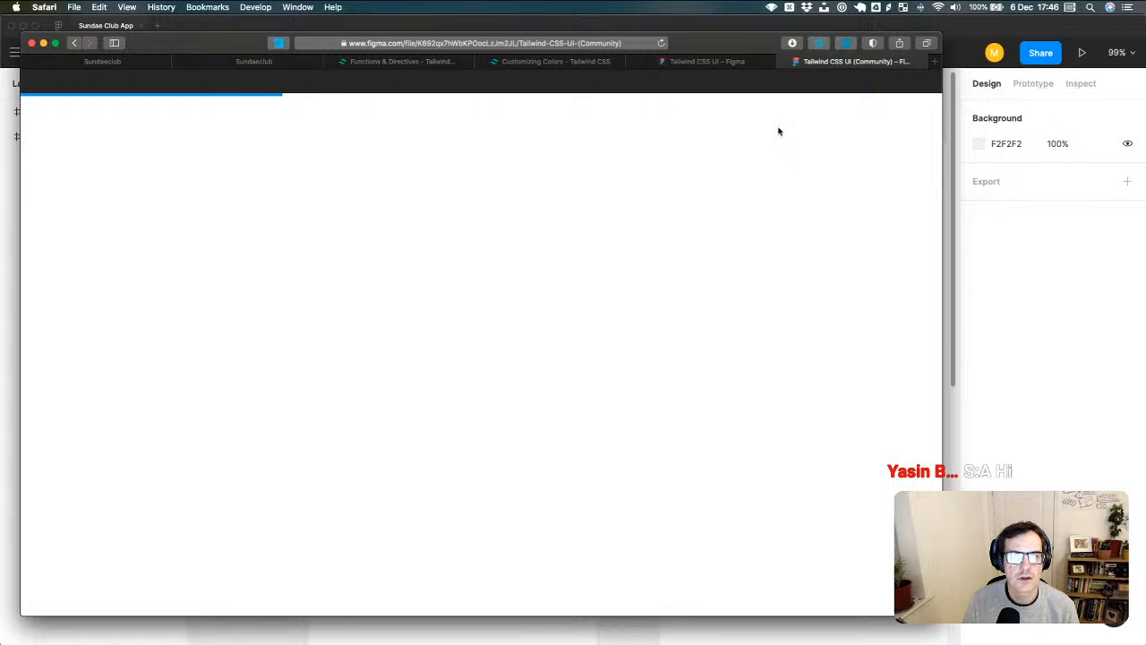
{"action": "left_click_drag", "start_coordinate": [717, 56], "coordinate": [738, 44]}
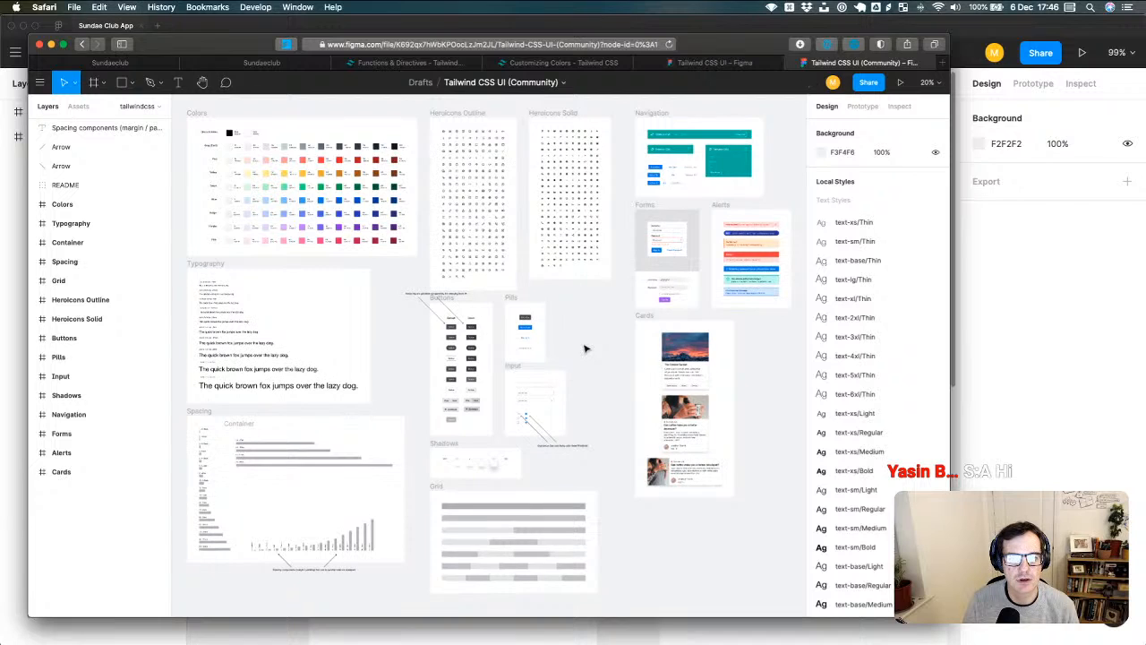
- Examine the duplicated kit's page list, icon and button frames, and its colour swatches with their hex codes
{"action": "scroll", "coordinate": [475, 212], "scroll_direction": "up", "scroll_amount": 3}
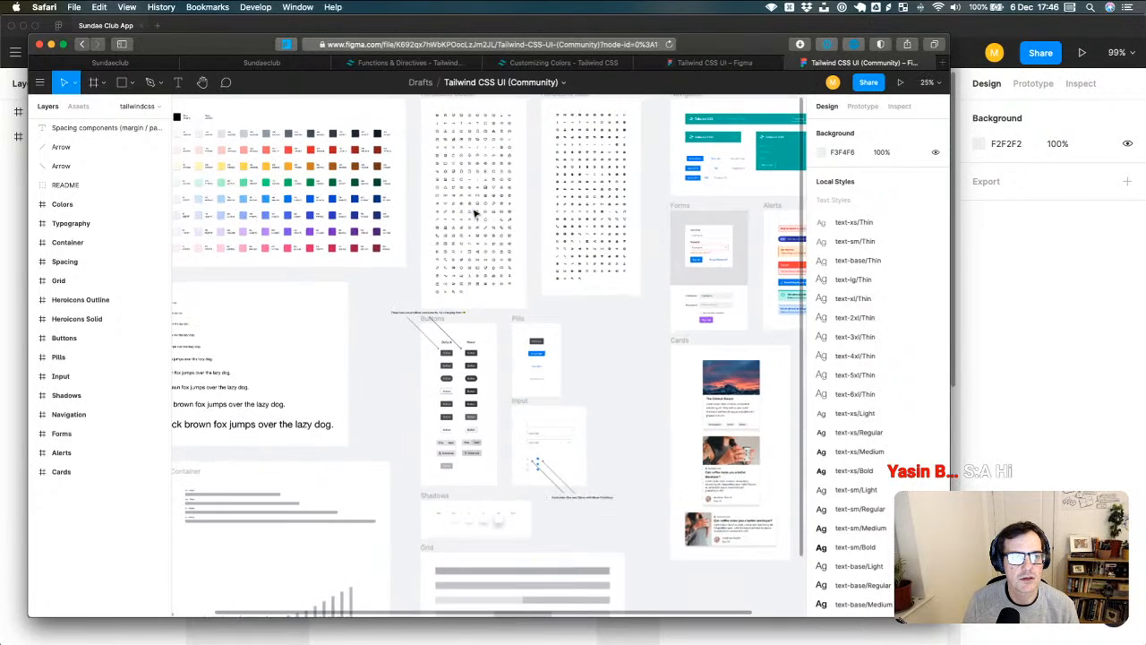
{"action": "scroll", "coordinate": [475, 212], "scroll_direction": "up", "scroll_amount": 1}
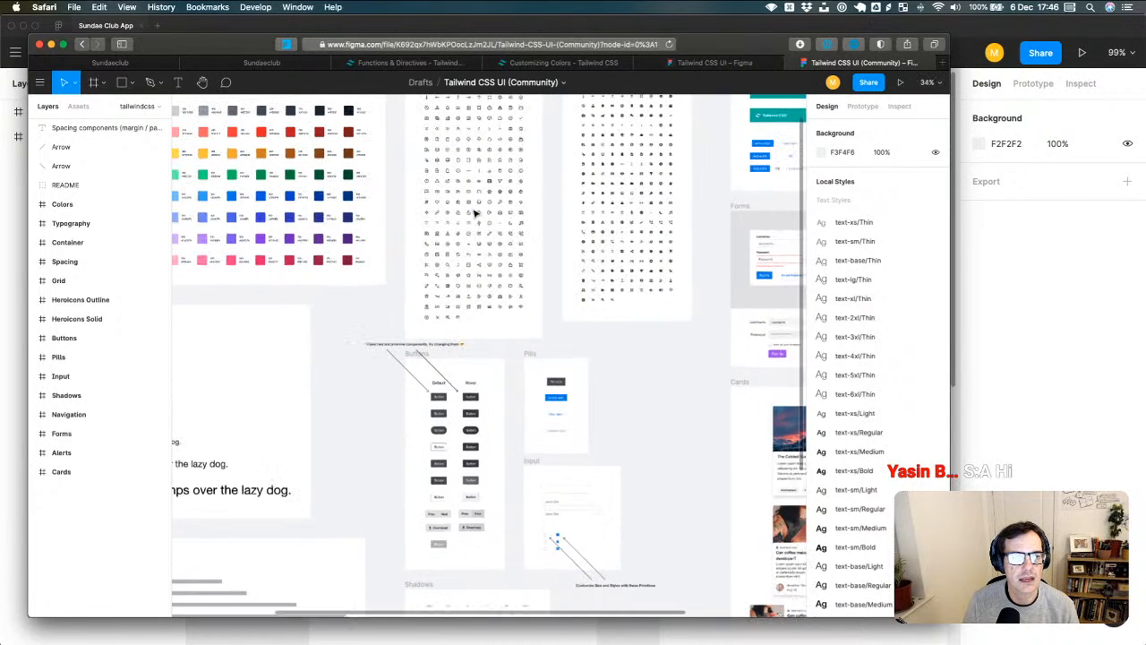
{"action": "left_click", "coordinate": [152, 107]}
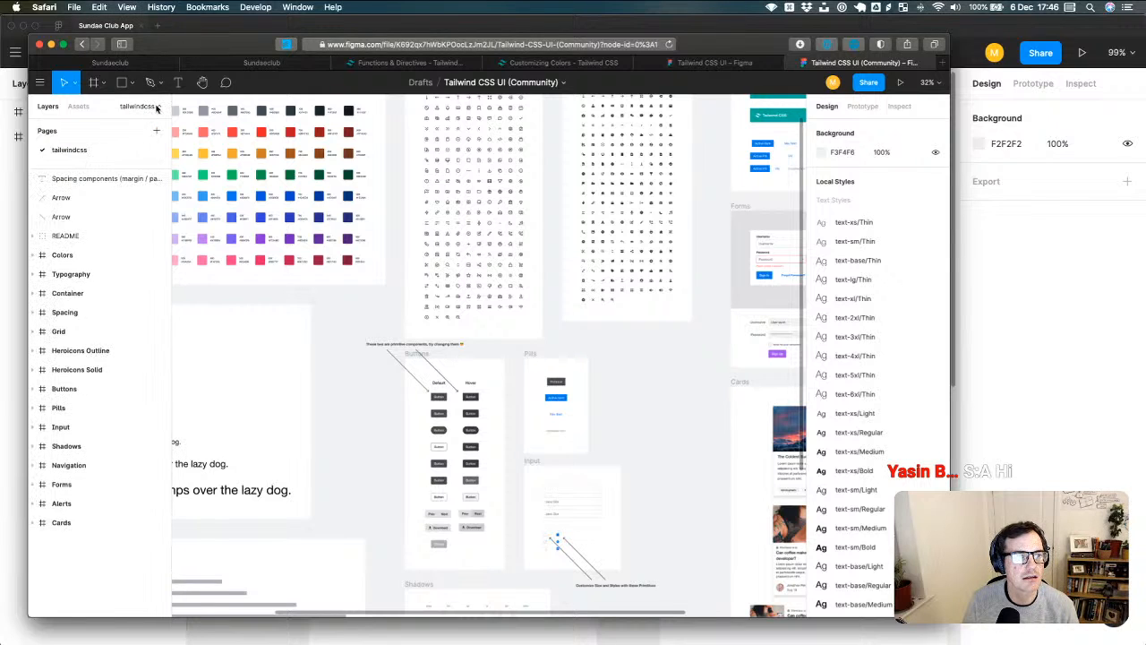
{"action": "left_click", "coordinate": [156, 108]}
{"action": "scroll", "coordinate": [360, 281], "scroll_direction": "up", "scroll_amount": 1}
{"action": "scroll", "coordinate": [455, 381], "scroll_direction": "up", "scroll_amount": 1}
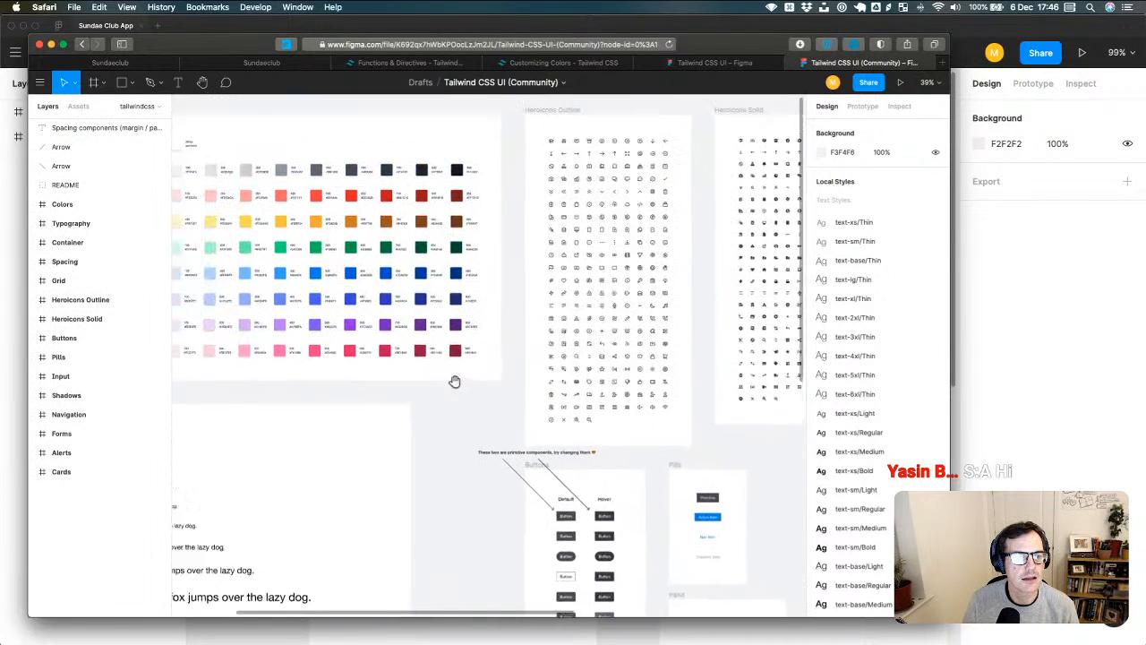
{"action": "scroll", "coordinate": [455, 382], "scroll_direction": "up", "scroll_amount": 1}
{"action": "scroll", "coordinate": [550, 402], "scroll_direction": "up", "scroll_amount": 1}
{"action": "scroll", "coordinate": [568, 460], "scroll_direction": "up", "scroll_amount": 1}
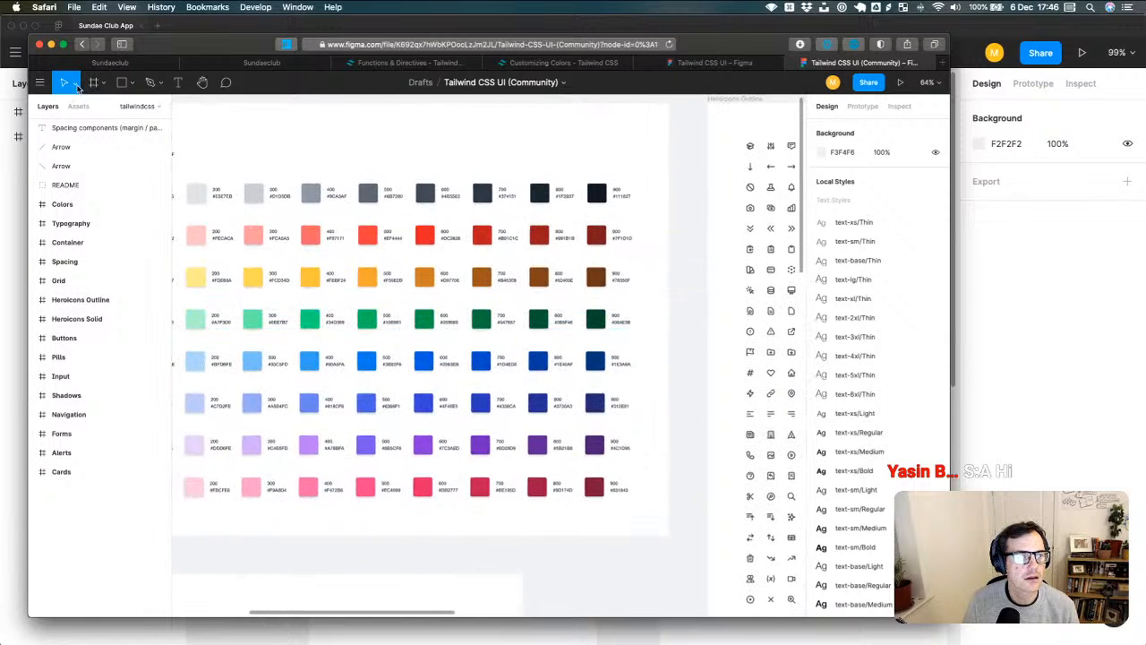
- View the duplicated kit's version history and look over its colour, icon, button and typography frames from there
{"action": "left_click", "coordinate": [39, 82]}
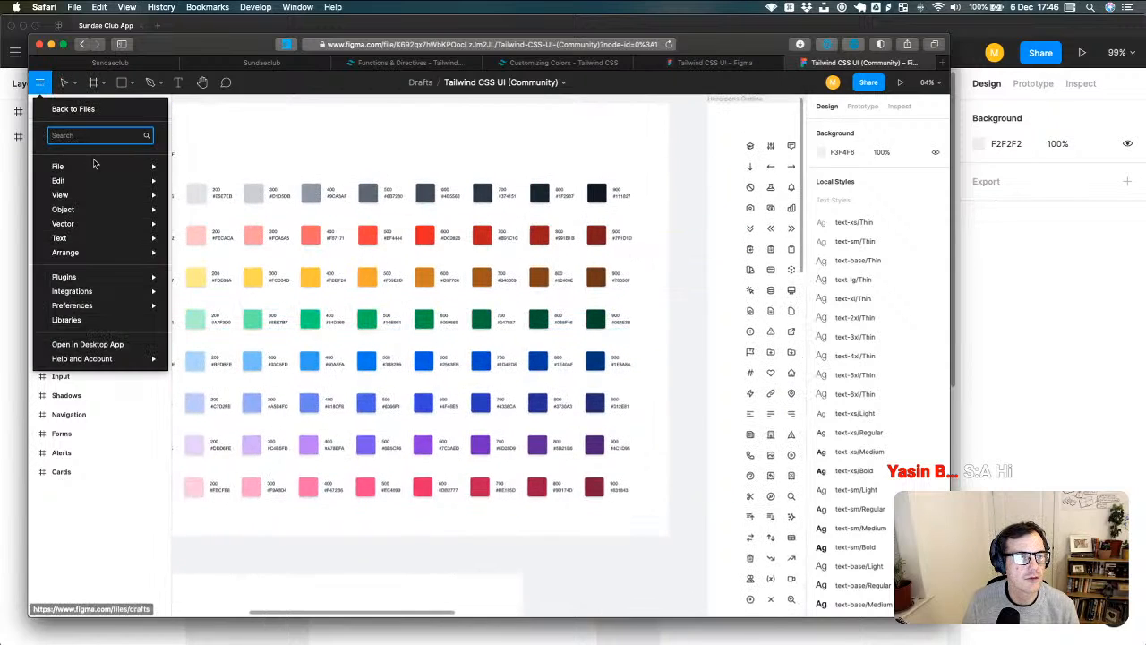
{"action": "mouse_move", "coordinate": [102, 167]}
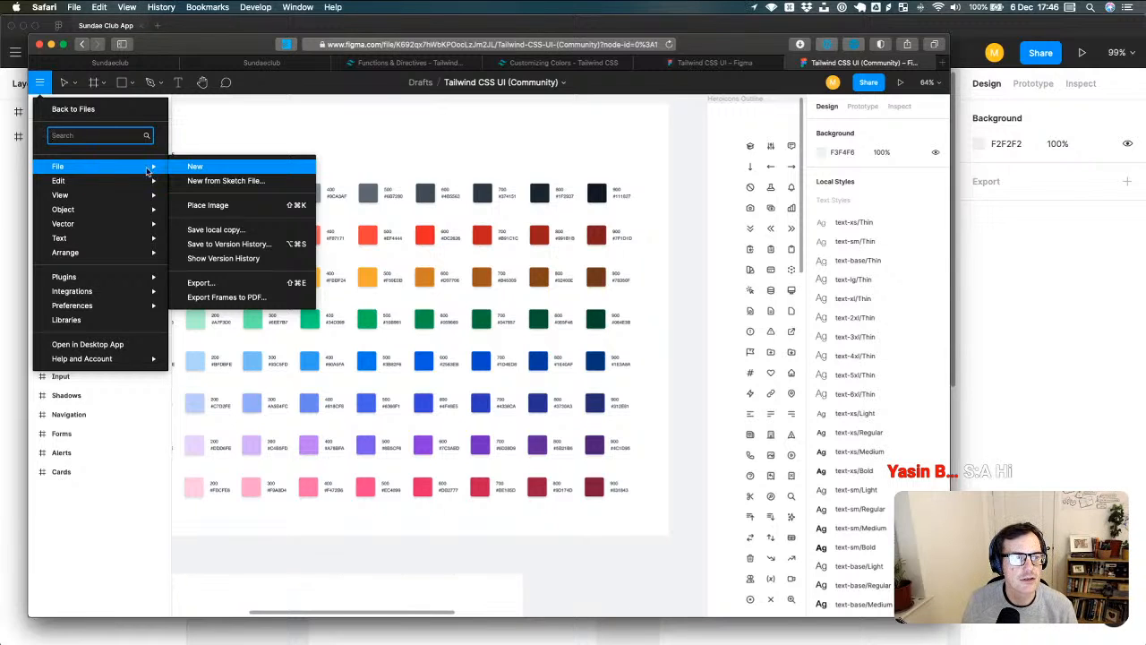
{"action": "left_click", "coordinate": [207, 258]}
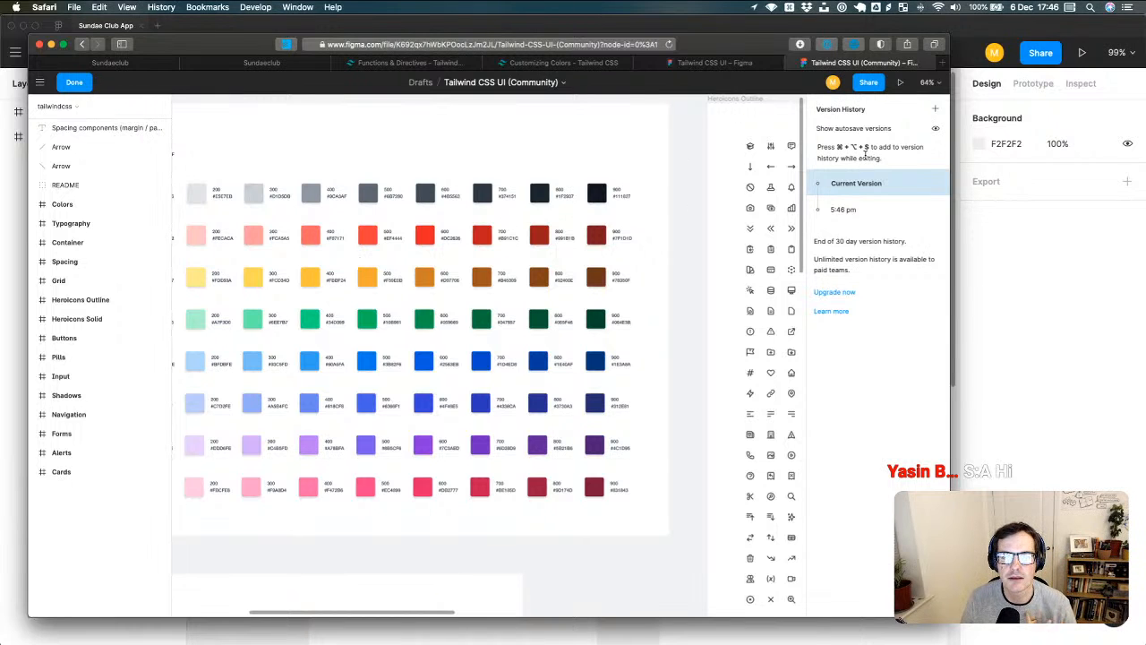
{"action": "scroll", "coordinate": [722, 217], "scroll_direction": "right", "scroll_amount": 1}
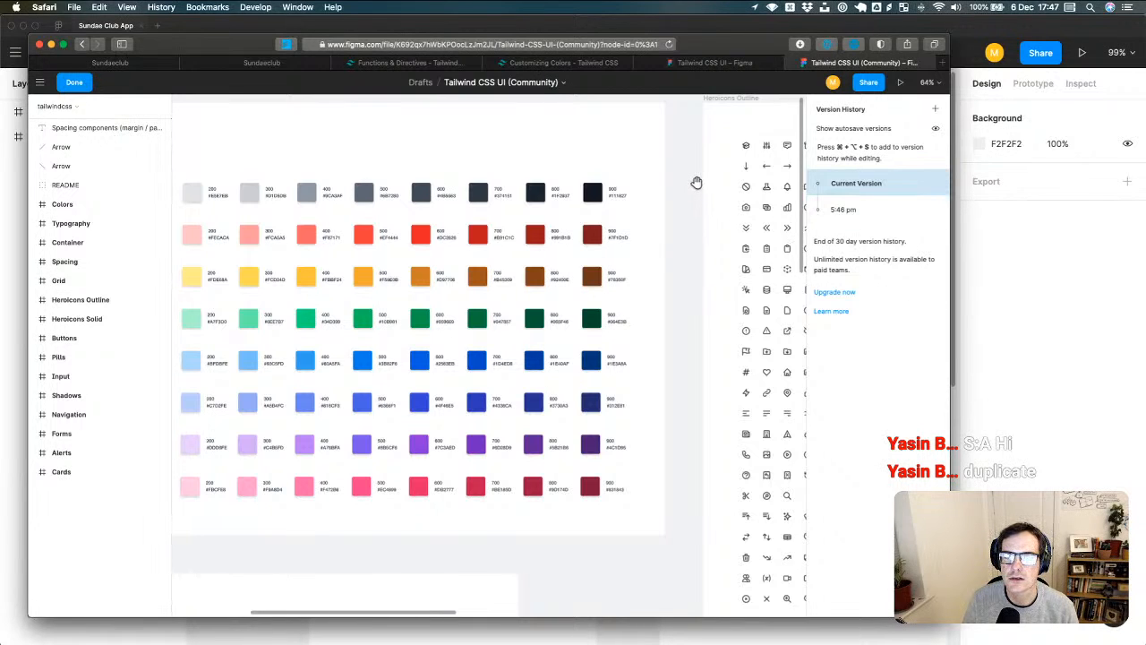
{"action": "scroll", "coordinate": [703, 197], "scroll_direction": "down", "scroll_amount": 5}
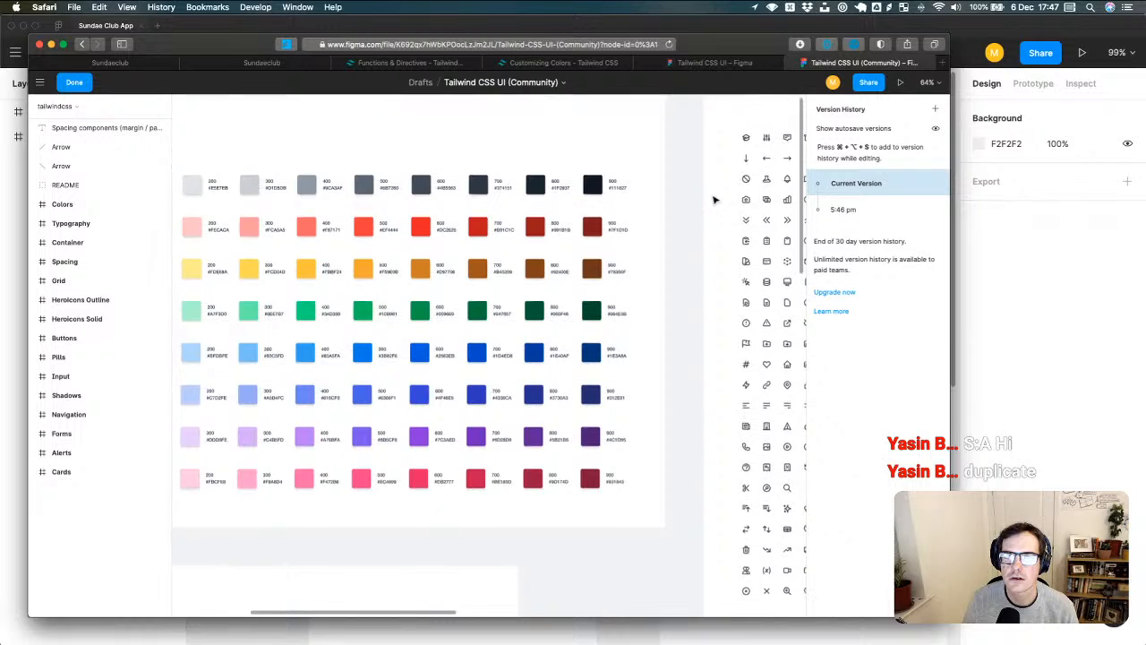
{"action": "scroll", "coordinate": [497, 309], "scroll_direction": "down", "scroll_amount": 3}
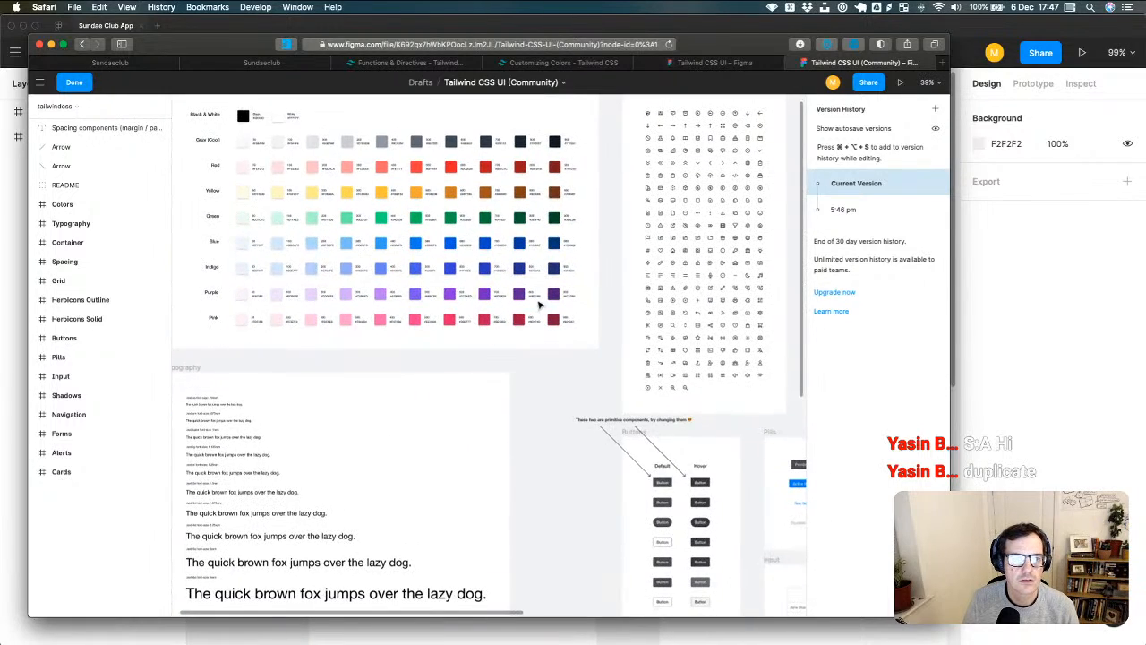
{"action": "scroll", "coordinate": [540, 306], "scroll_direction": "up", "scroll_amount": 1}
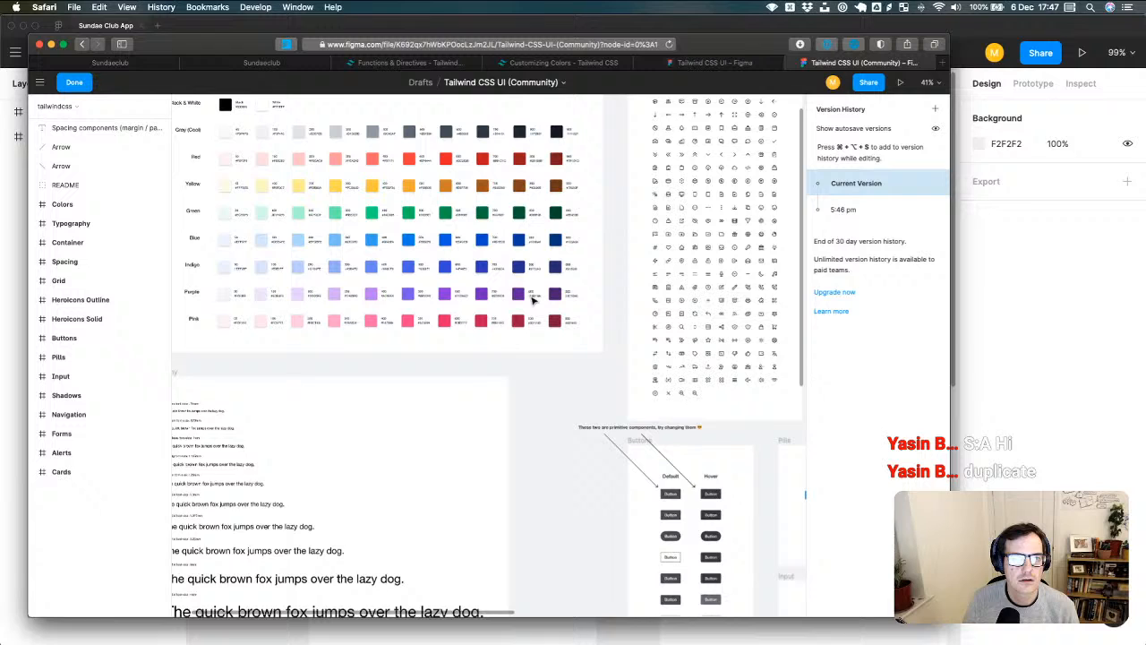
{"action": "left_click", "coordinate": [74, 81]}
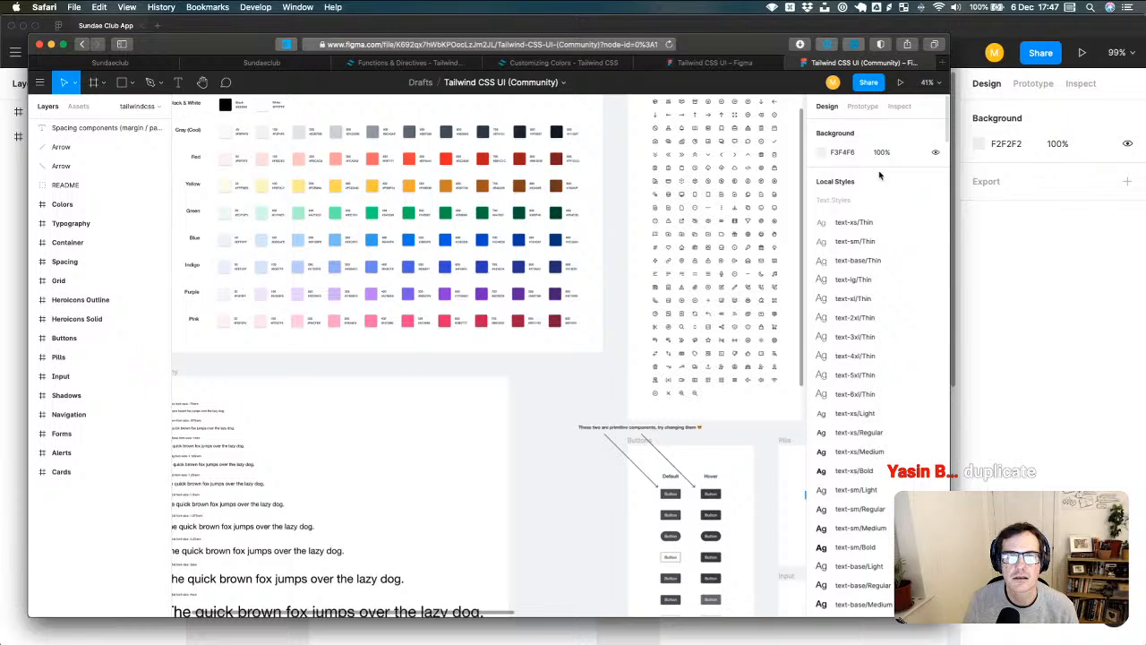
- Look through the kit's view and file commands, recheck its version history including the autosave option, and return to editing
{"action": "left_click", "coordinate": [39, 81]}
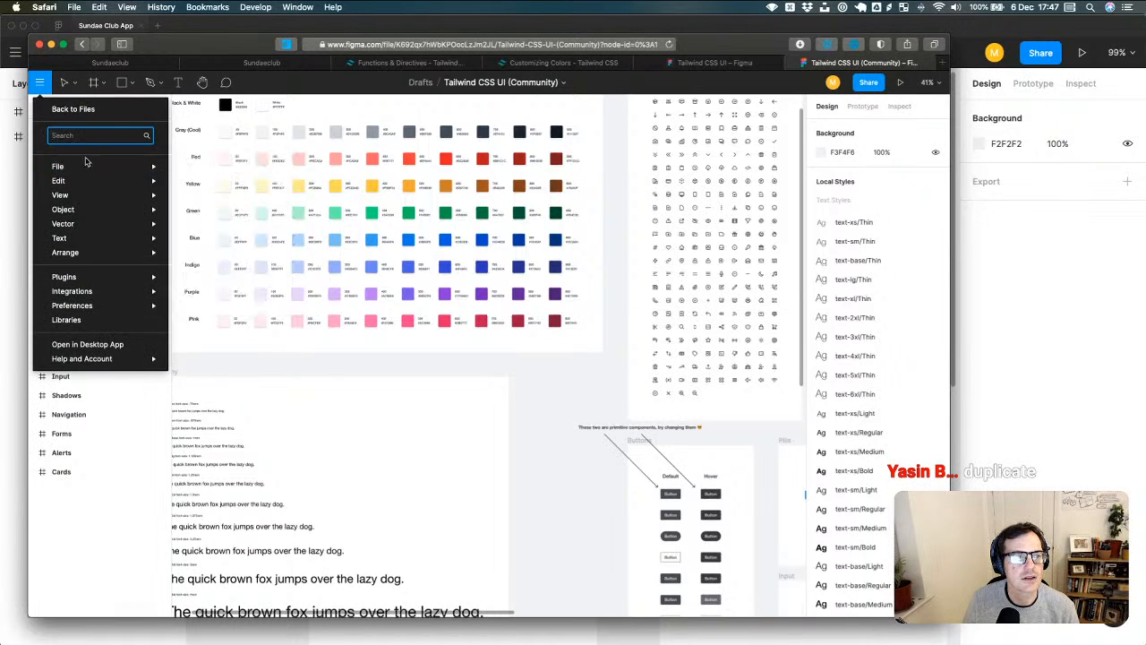
{"action": "mouse_move", "coordinate": [91, 199]}
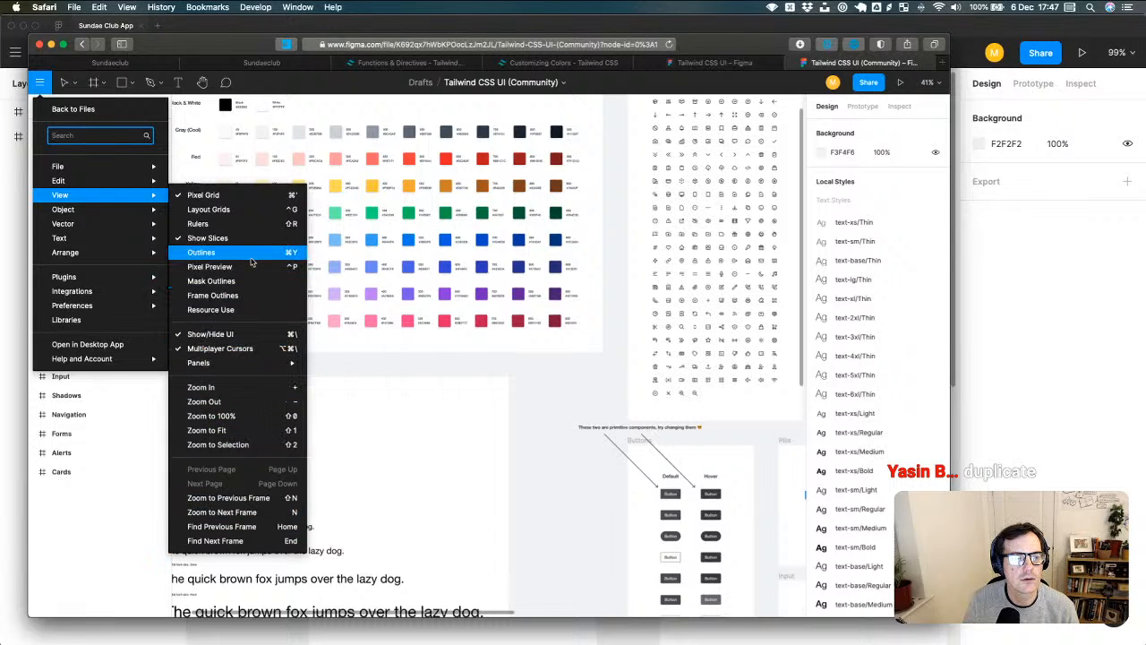
{"action": "mouse_move", "coordinate": [106, 168]}
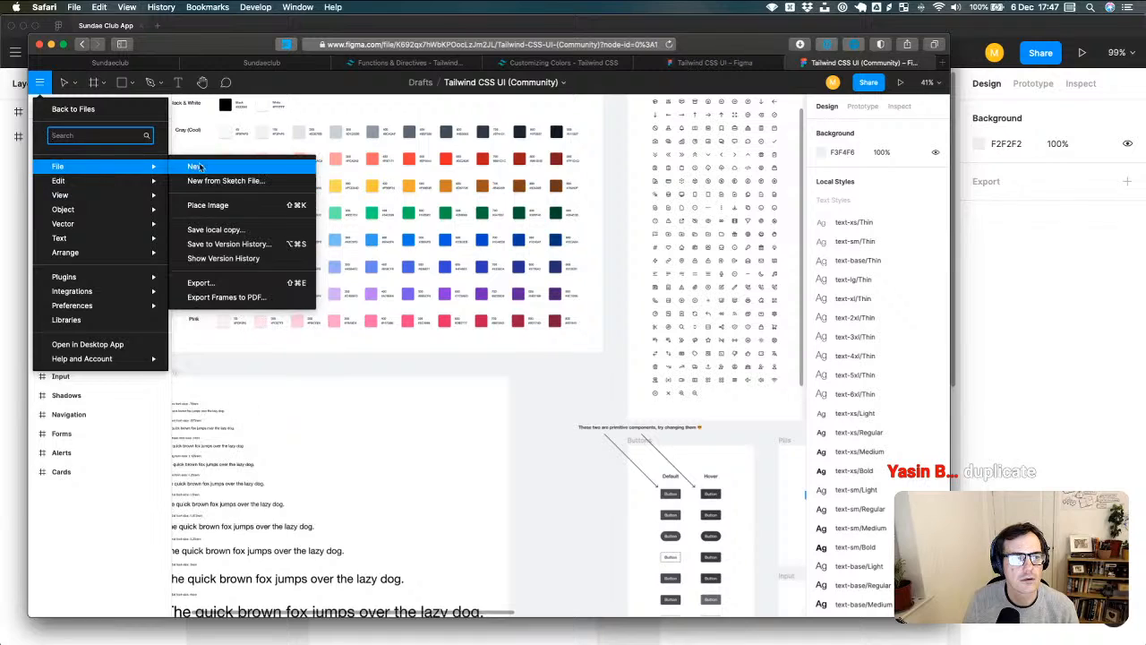
{"action": "left_click", "coordinate": [242, 258]}
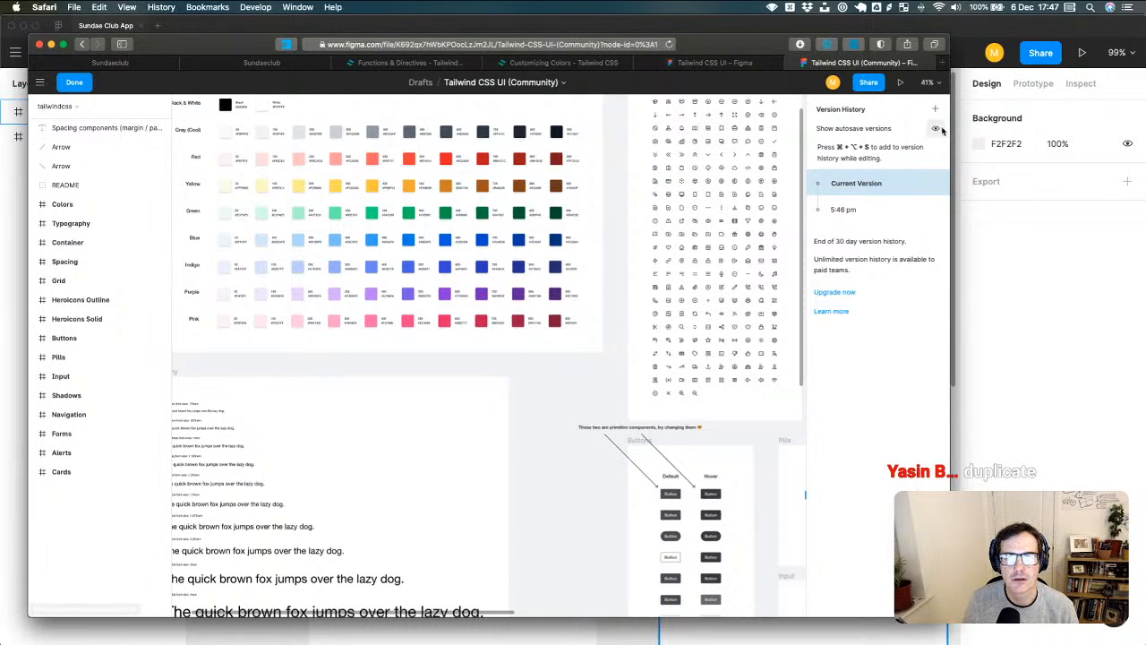
{"action": "left_click", "coordinate": [71, 83]}
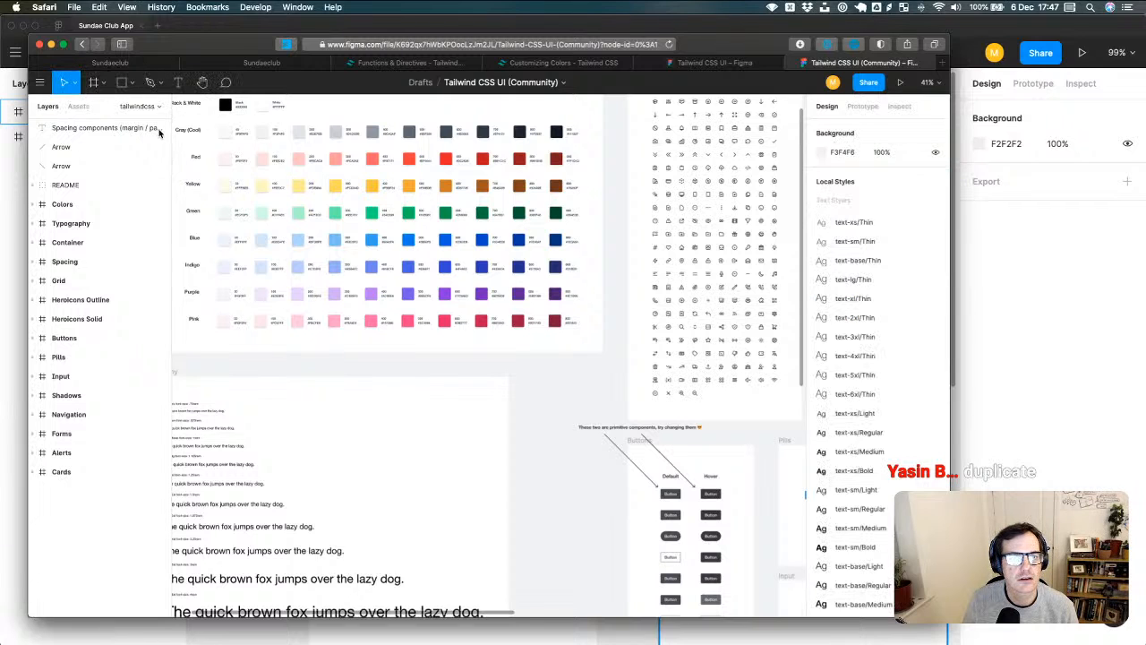
- Switch to the Figma desktop app and open the recent Tailwind CSS UI (Community) file
{"action": "left_click_drag", "start_coordinate": [245, 49], "coordinate": [274, 88]}
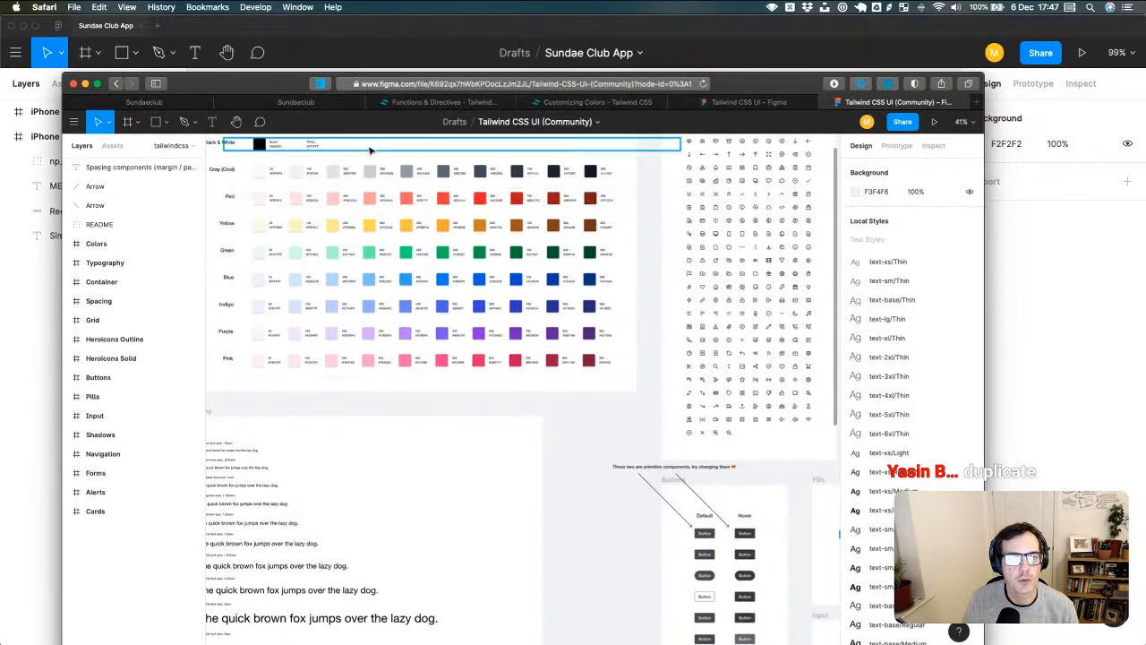
{"action": "left_click", "coordinate": [59, 28]}
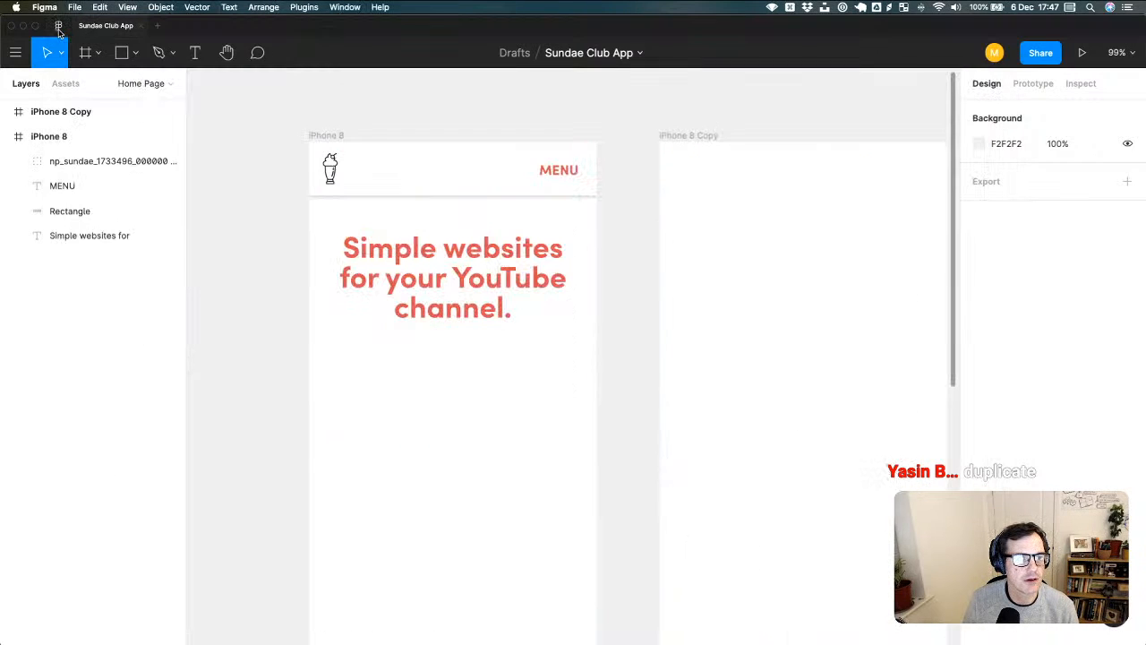
{"action": "left_click", "coordinate": [58, 27]}
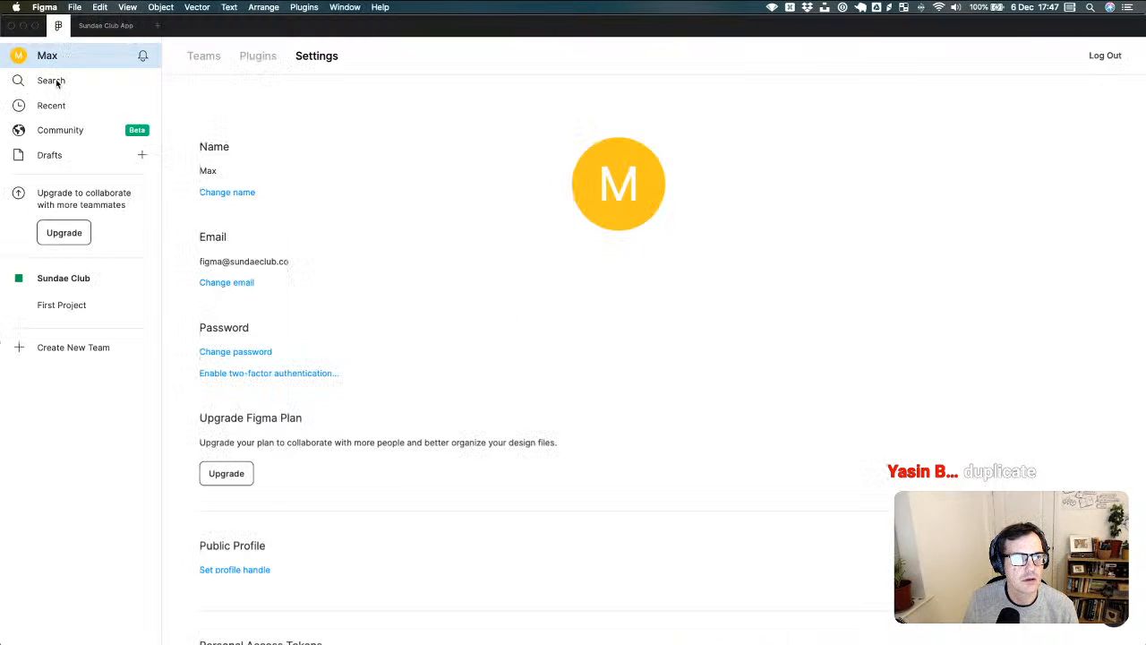
{"action": "left_click", "coordinate": [61, 109]}
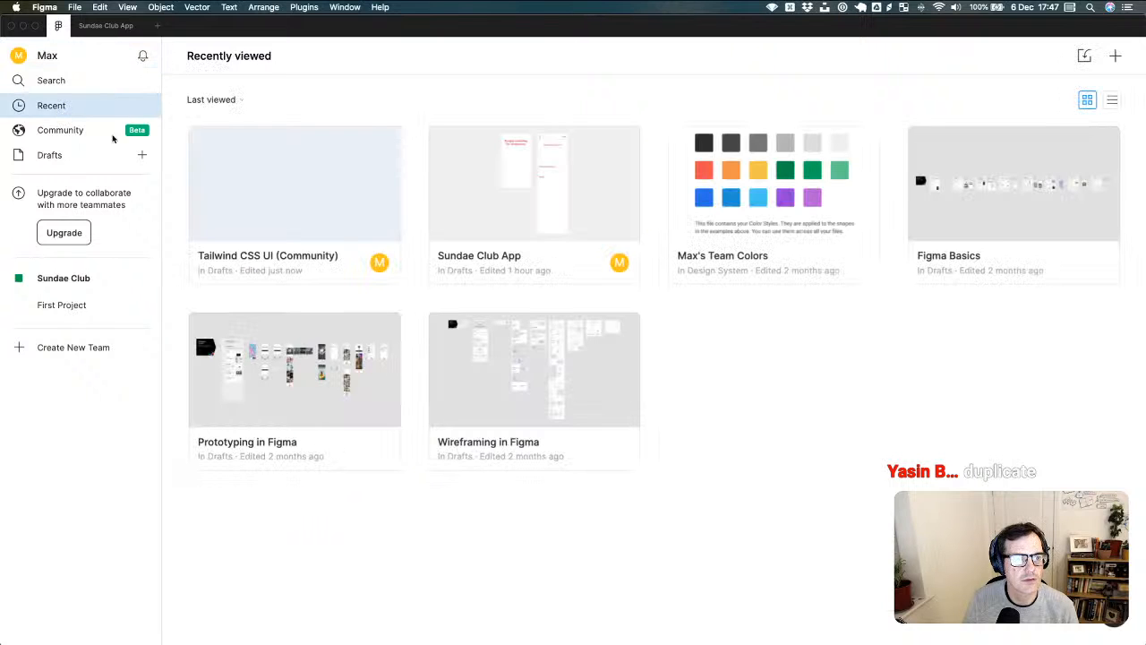
{"action": "double_click", "coordinate": [301, 207]}
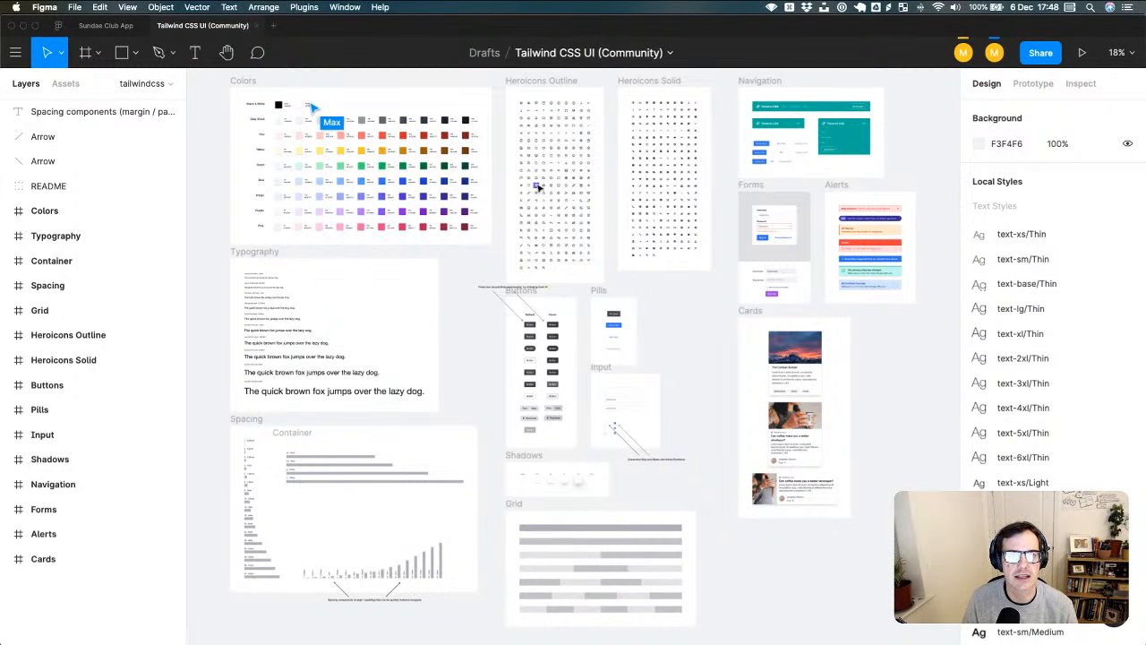
- Close the kit's copy in Safari and return to the Figma desktop app
{"action": "key", "text": "super+Tab"}
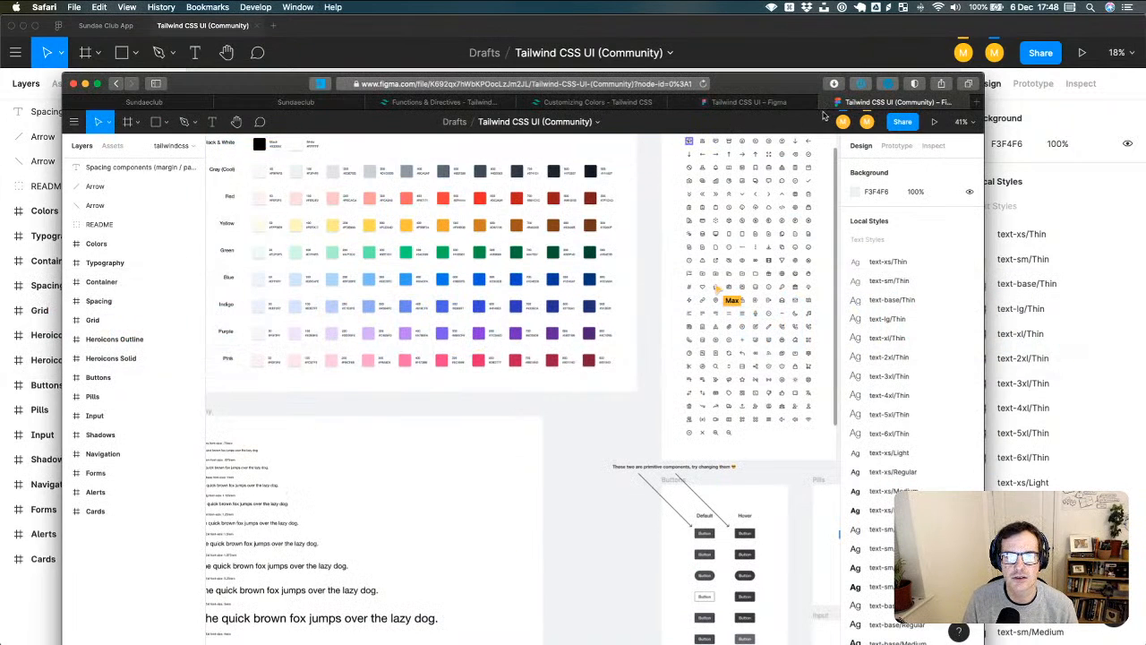
{"action": "left_click", "coordinate": [806, 101]}
{"action": "key", "text": "super+Tab"}
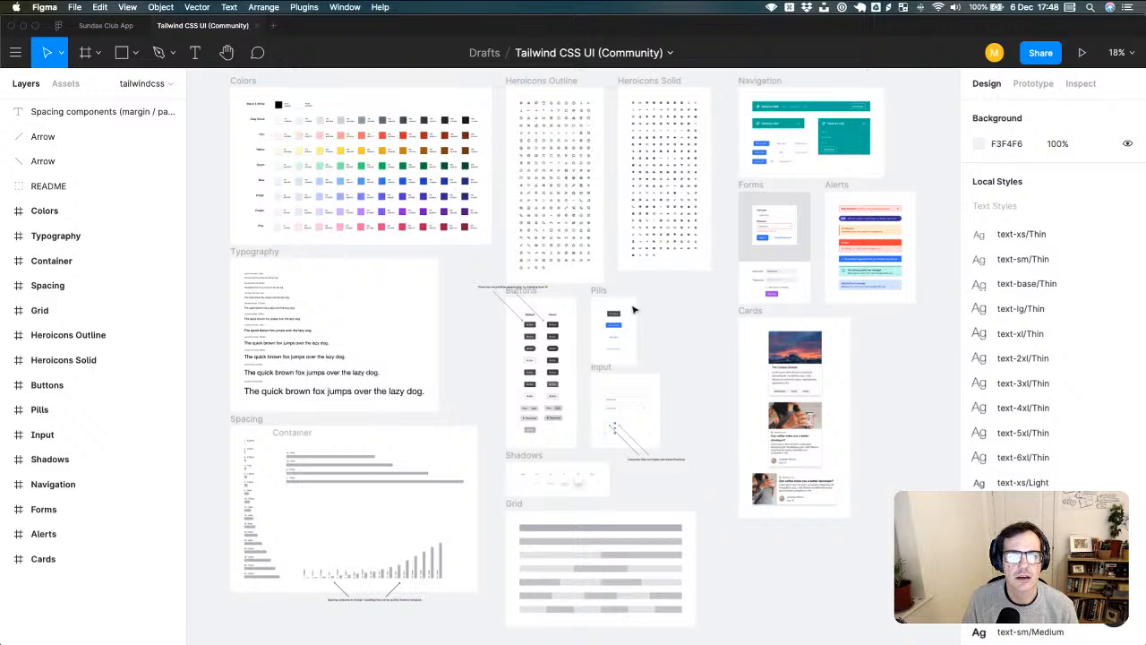
- Look over the kit's frames, from the icons, buttons, pills and inputs to the Typography and Spacing samples
{"action": "scroll", "coordinate": [609, 327], "scroll_direction": "up", "scroll_amount": 2}
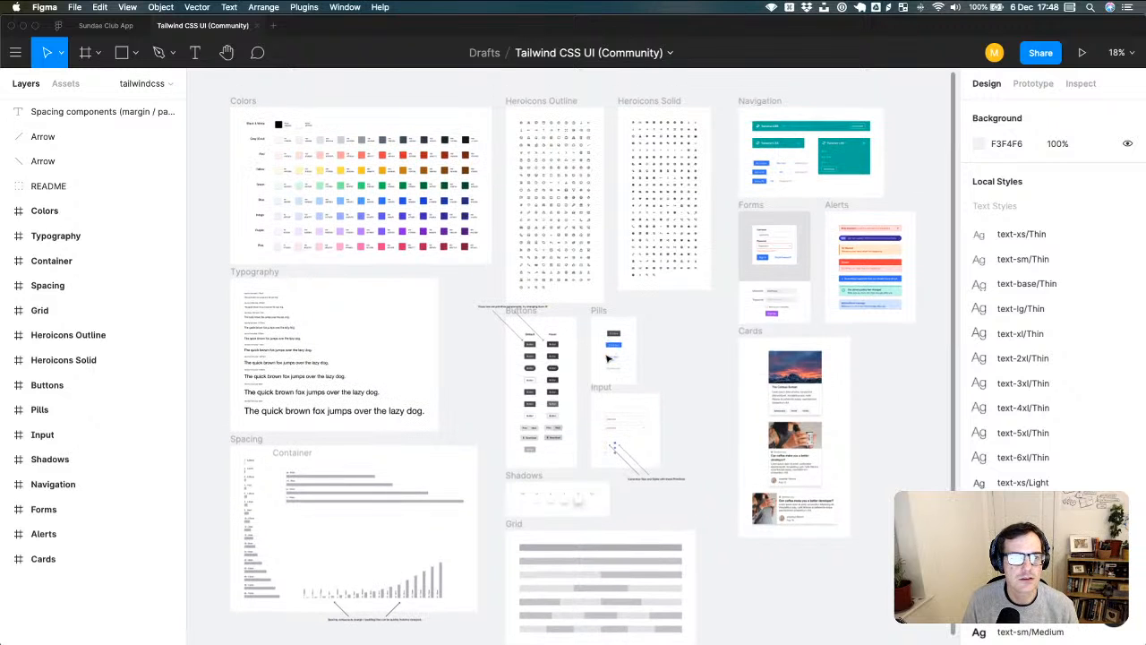
{"action": "scroll", "coordinate": [607, 358], "scroll_direction": "up", "scroll_amount": 3, "text": "ctrl"}
{"action": "scroll", "coordinate": [637, 320], "scroll_direction": "left", "scroll_amount": 2}
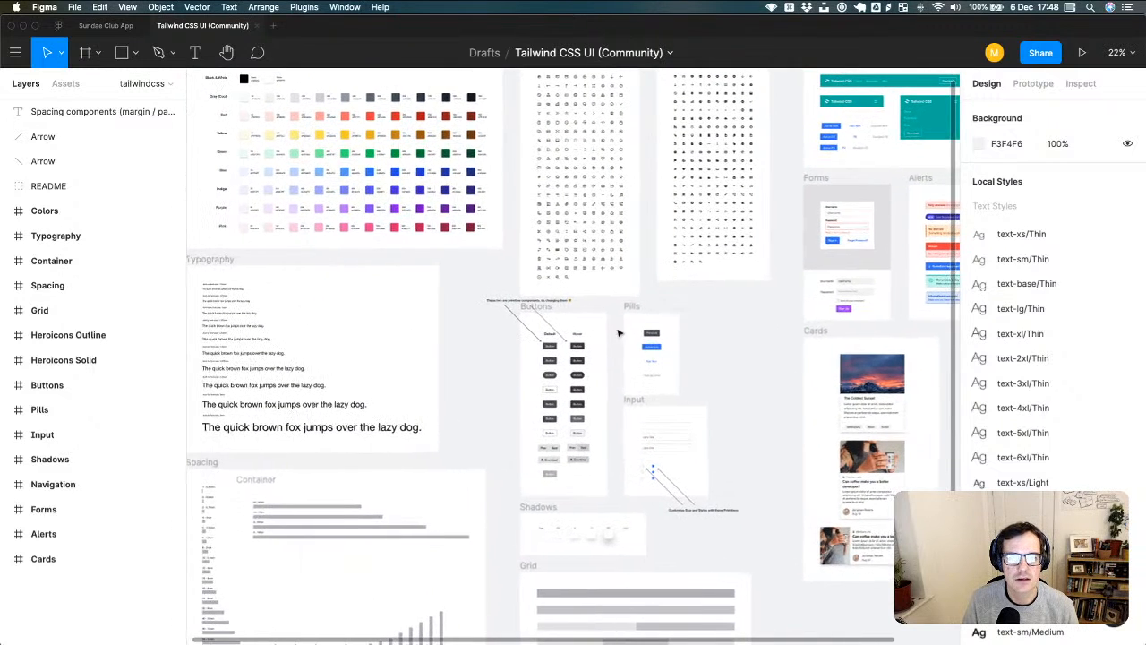
{"action": "scroll", "coordinate": [456, 328], "scroll_direction": "up", "scroll_amount": 2, "text": "ctrl"}
{"action": "scroll", "coordinate": [481, 412], "scroll_direction": "up", "scroll_amount": 2, "text": "ctrl"}
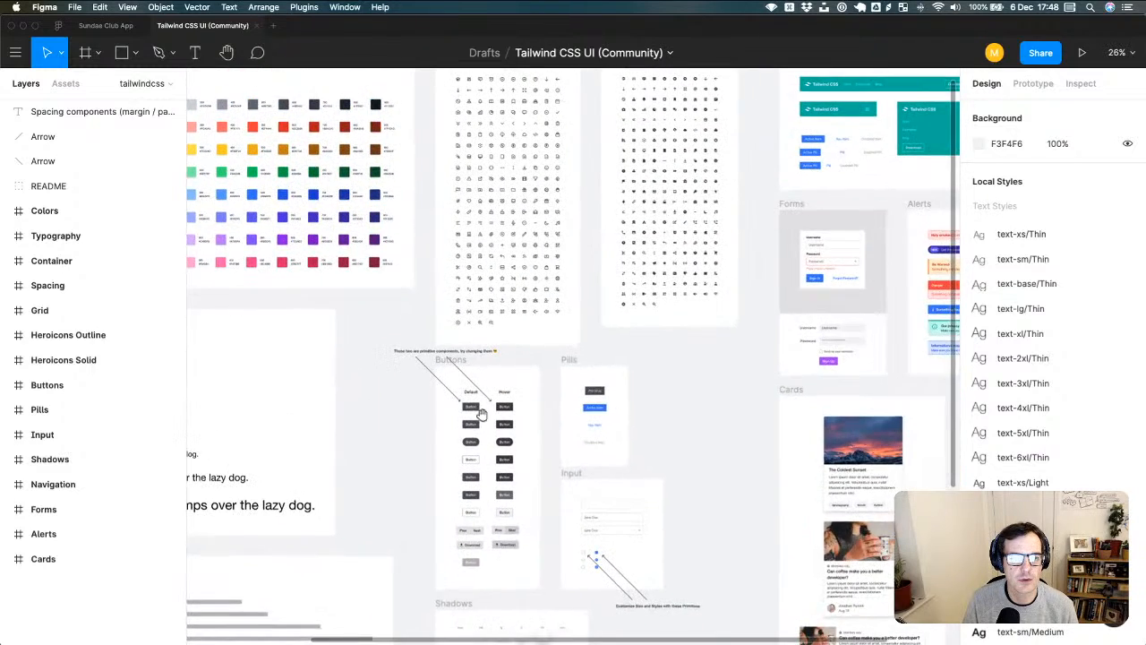
{"action": "scroll", "coordinate": [481, 412], "scroll_direction": "down", "scroll_amount": 3}
{"action": "scroll", "coordinate": [481, 412], "scroll_direction": "left", "scroll_amount": 5}
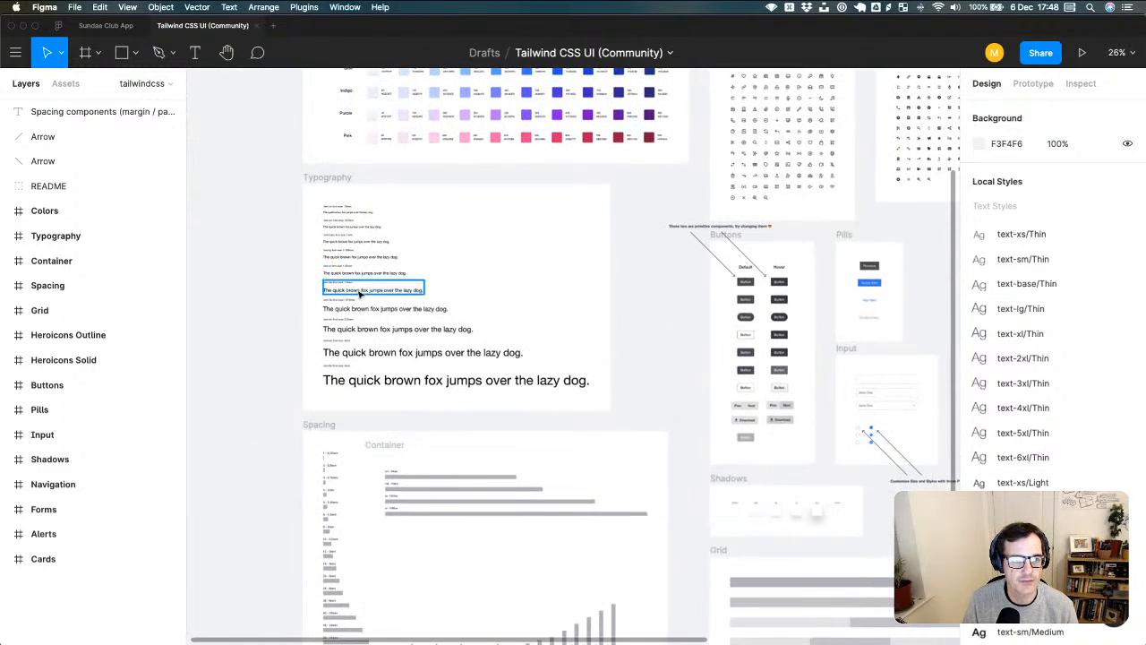
{"action": "scroll", "coordinate": [564, 301], "scroll_direction": "down", "scroll_amount": 1}
{"action": "scroll", "coordinate": [563, 301], "scroll_direction": "up", "scroll_amount": 3}
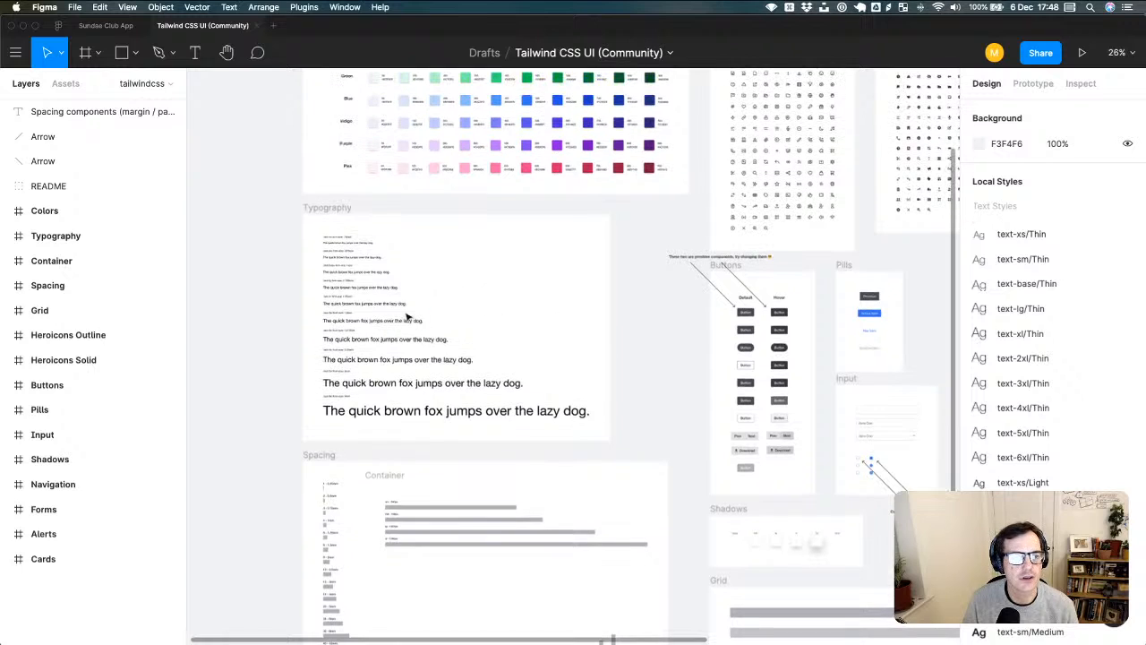
- Inspect the design properties of Group 6 in the Typography frame and check the Sundae Club App home page design
{"action": "left_click", "coordinate": [404, 323]}
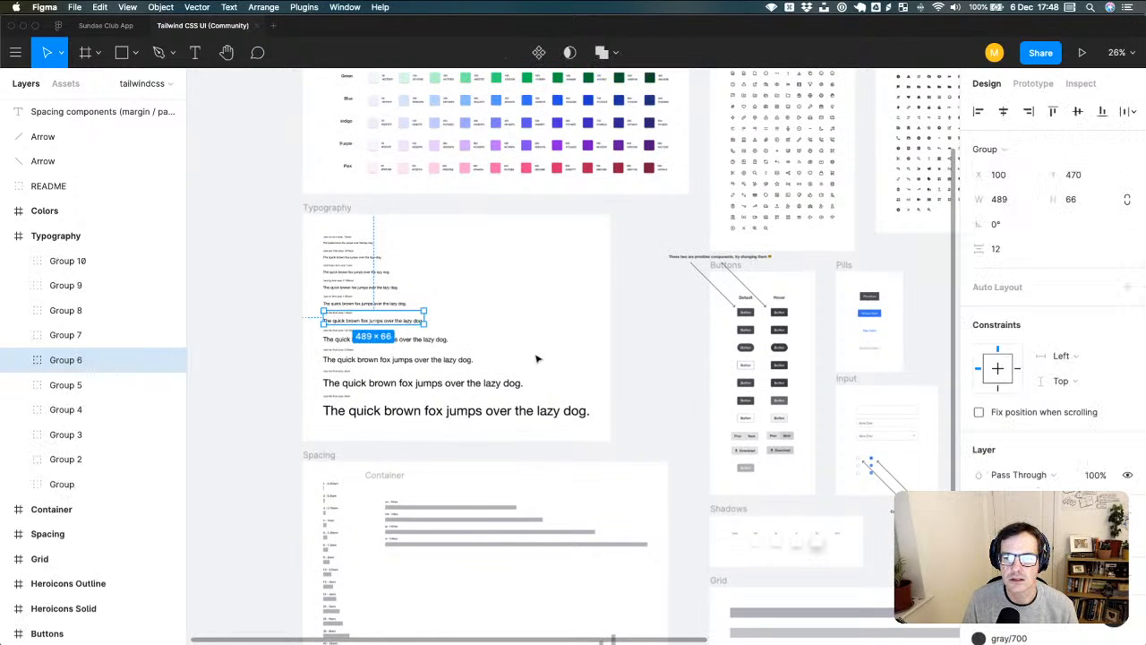
{"action": "scroll", "coordinate": [1042, 307], "scroll_direction": "down", "scroll_amount": 5}
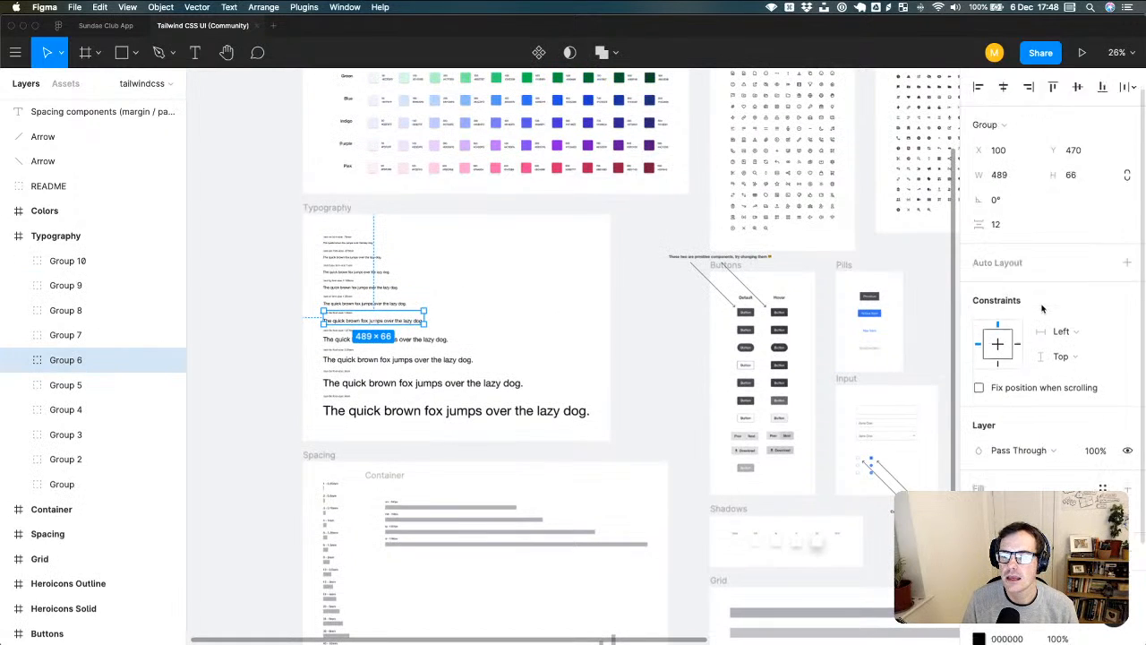
{"action": "scroll", "coordinate": [1041, 307], "scroll_direction": "up", "scroll_amount": 5}
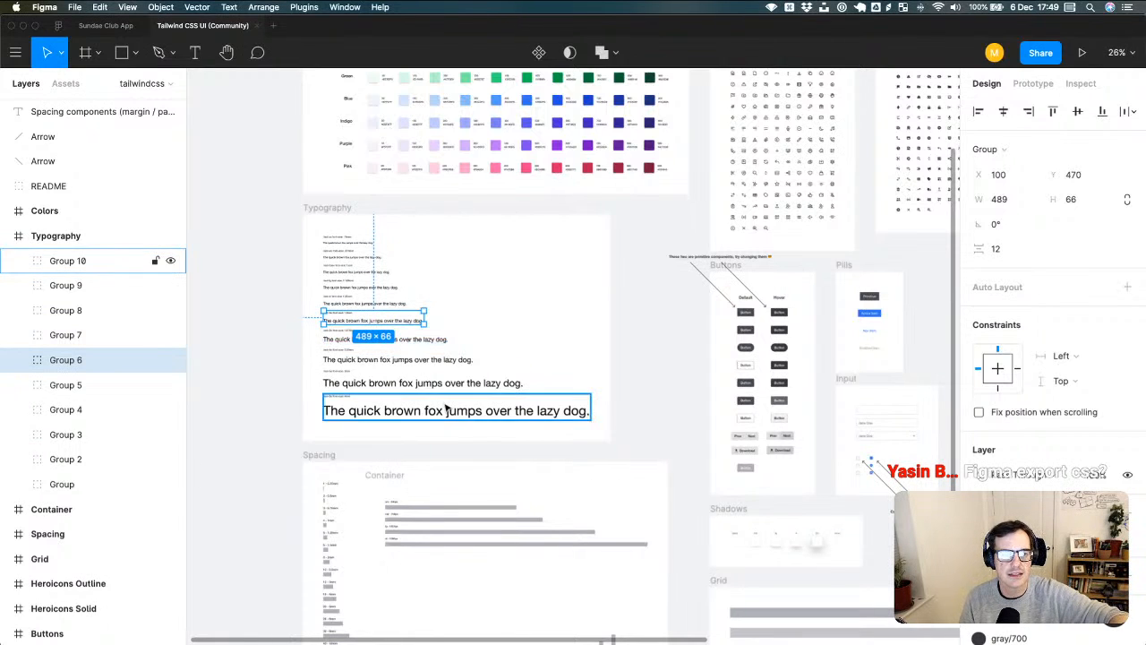
{"action": "left_click", "coordinate": [112, 25]}
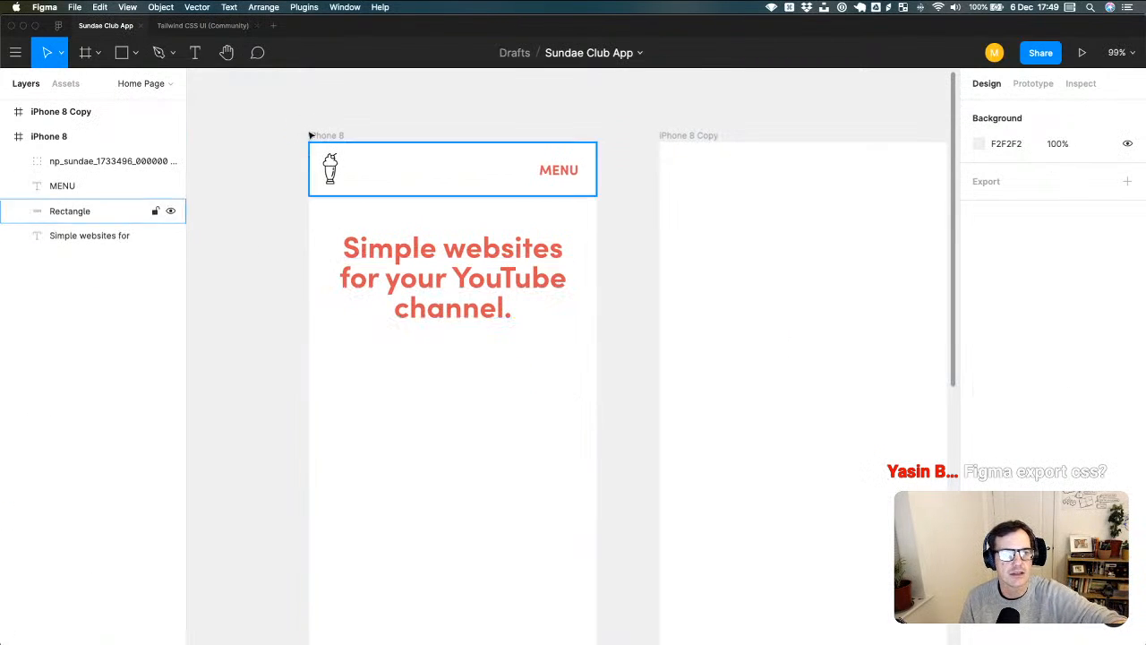
{"action": "left_click", "coordinate": [243, 27]}
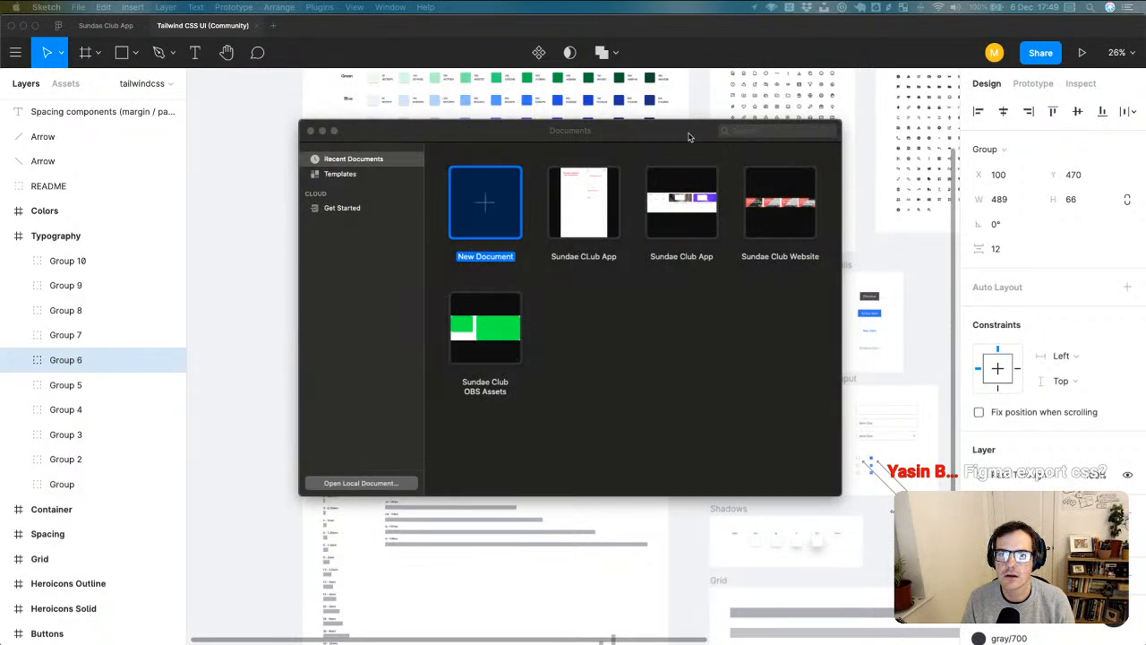
- Switch to Sketch and start a new blank document
{"action": "key", "text": "Escape"}
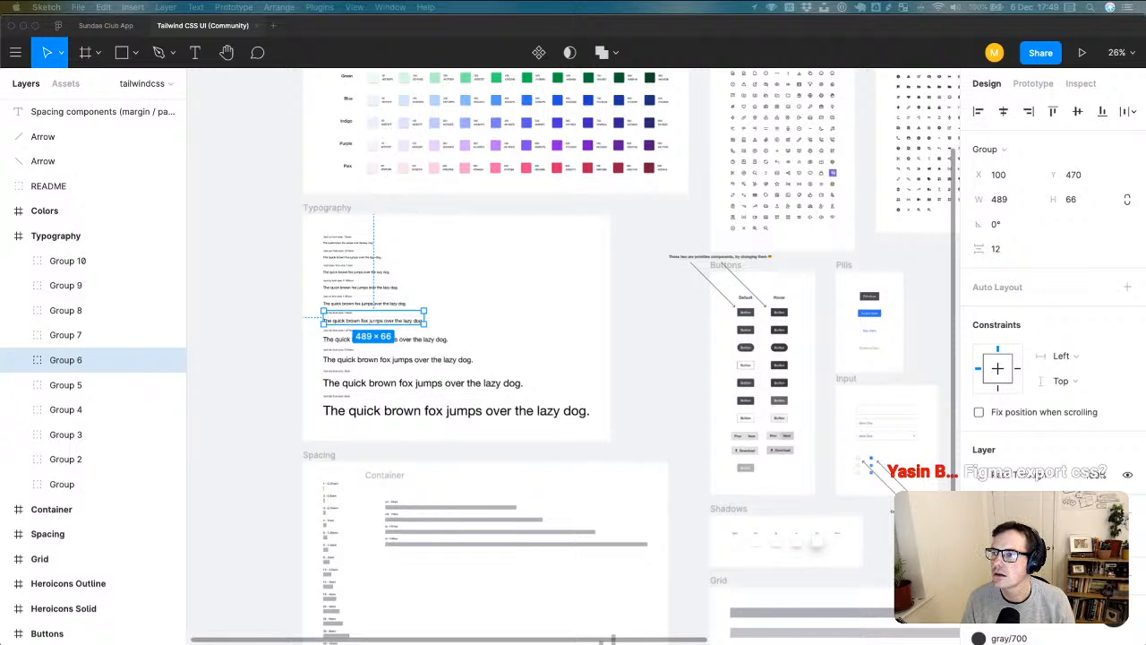
{"action": "mouse_move", "coordinate": [1145, 117]}
{"action": "left_mouse_down"}
{"action": "mouse_move", "coordinate": [443, 152]}
{"action": "mouse_move", "coordinate": [371, 34]}
{"action": "mouse_move", "coordinate": [210, 47]}
{"action": "left_mouse_up"}
{"action": "left_click", "coordinate": [80, 7]}
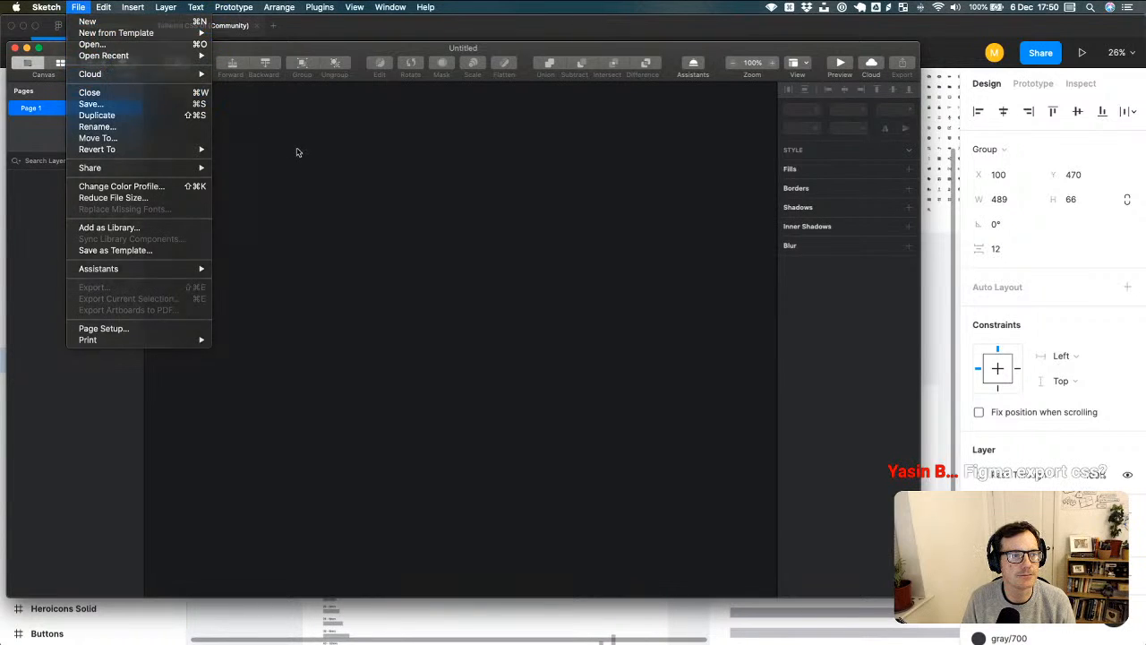
{"action": "left_click", "coordinate": [63, 149]}
- Draw a landscape artboard in the middle of the empty Sketch canvas and select Page 1
{"action": "left_click_drag", "start_coordinate": [224, 168], "coordinate": [645, 448]}
{"action": "left_click", "coordinate": [98, 70]}
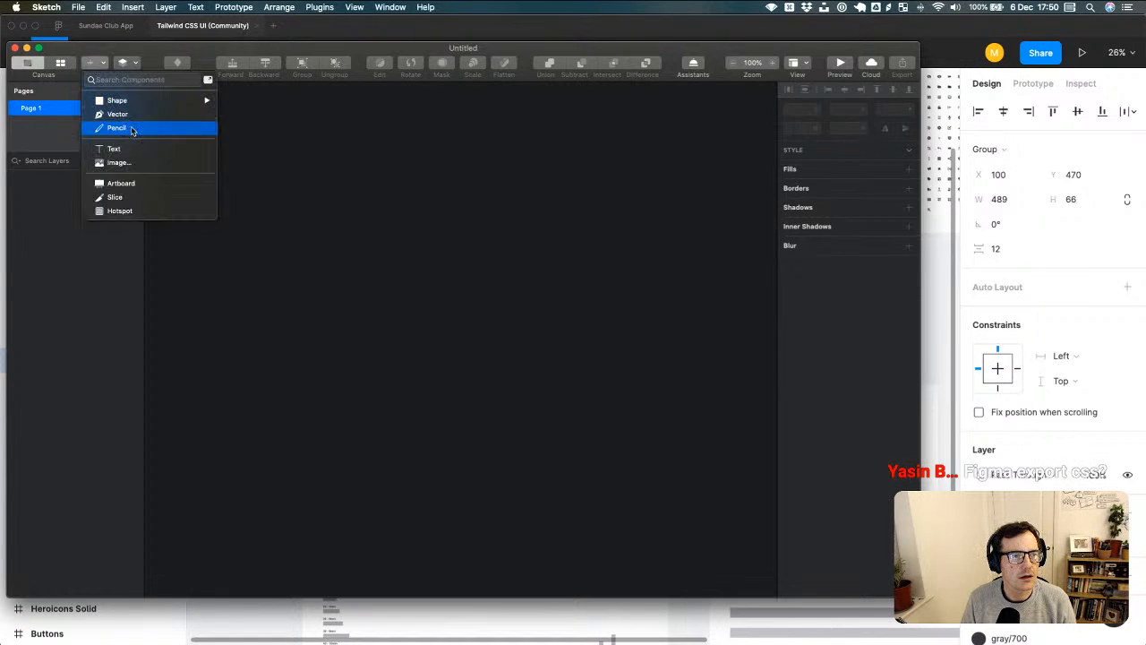
{"action": "left_click", "coordinate": [179, 183]}
{"action": "left_click_drag", "start_coordinate": [260, 206], "coordinate": [600, 448]}
{"action": "left_click", "coordinate": [85, 107]}
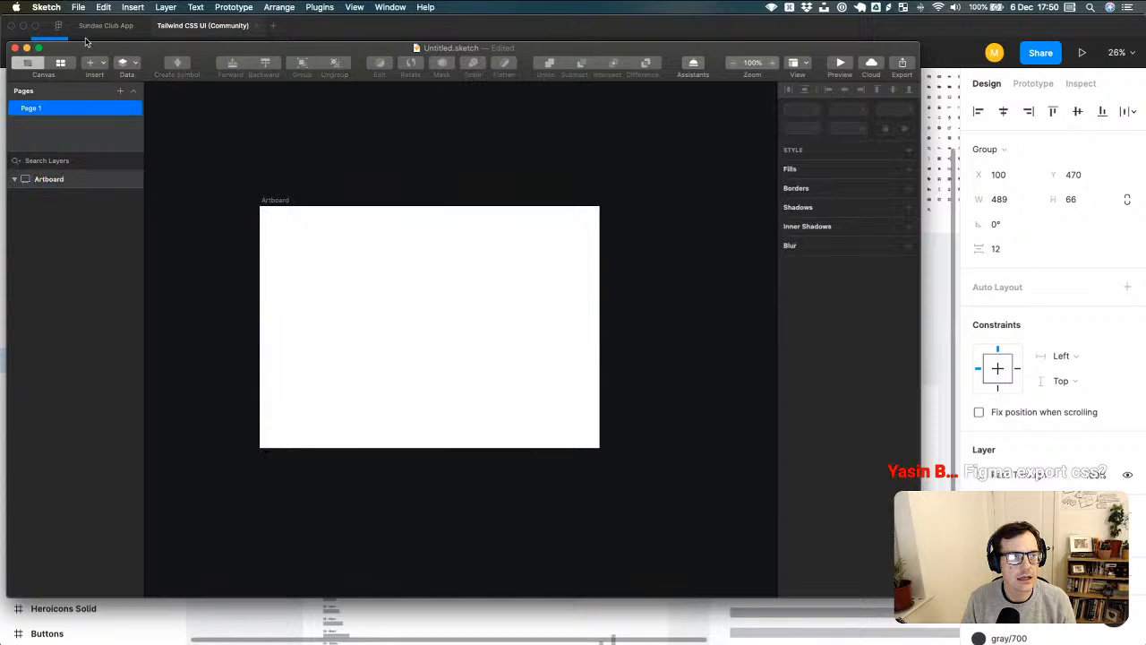
- Add a text layer reading "Hello" on the artboard
{"action": "left_click", "coordinate": [102, 63]}
{"action": "left_click", "coordinate": [126, 149]}
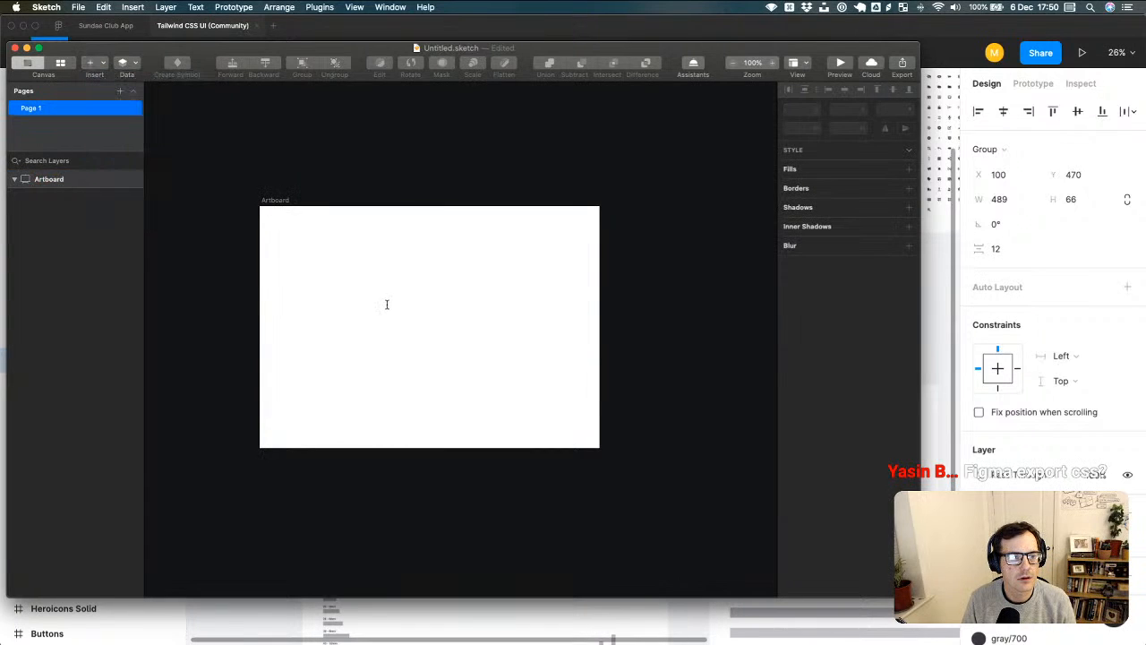
{"action": "left_click", "coordinate": [377, 294]}
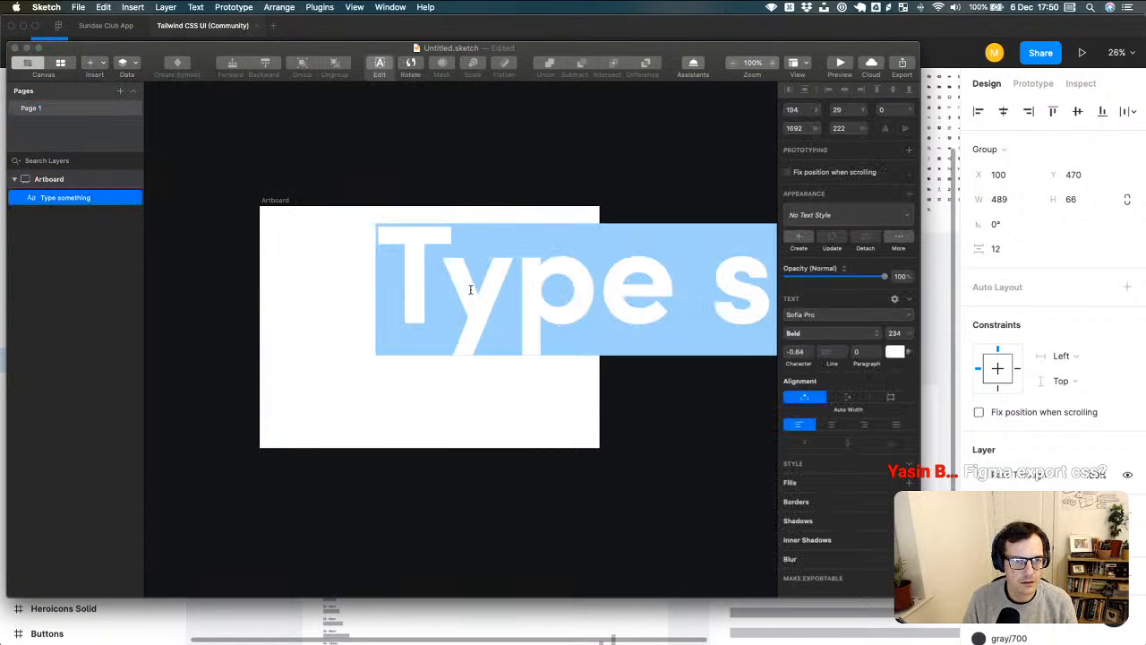
{"action": "type", "text": "Hello"}
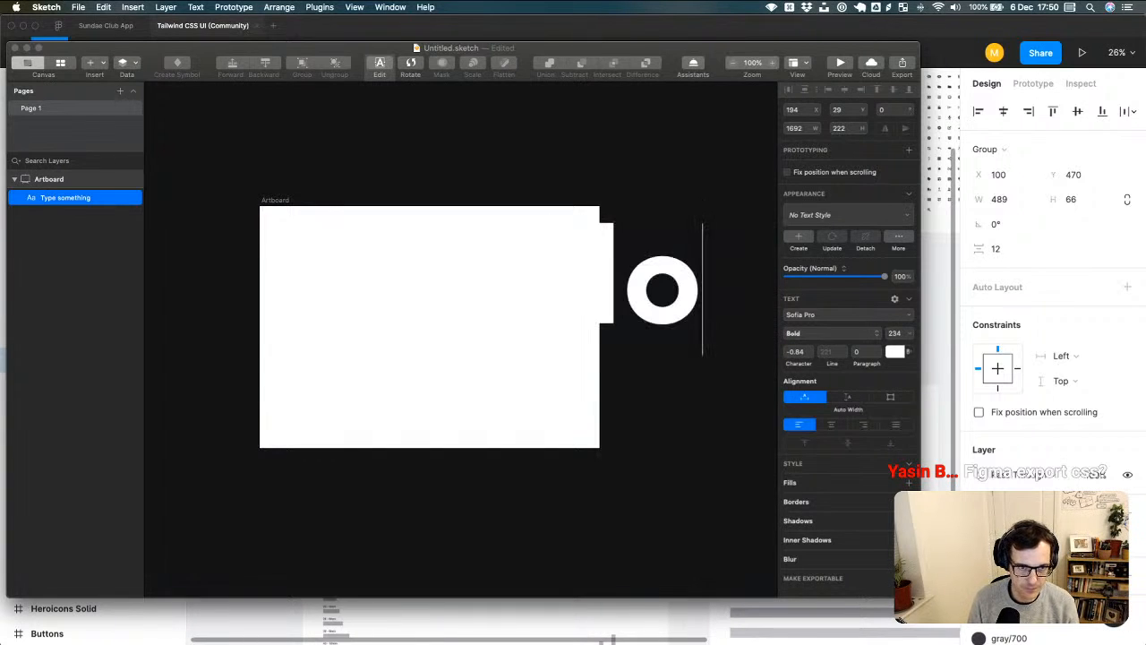
{"action": "left_click", "coordinate": [635, 325]}
- Recolour the Hello text dark grey and move it against the artboard's left edge
{"action": "left_click", "coordinate": [525, 295]}
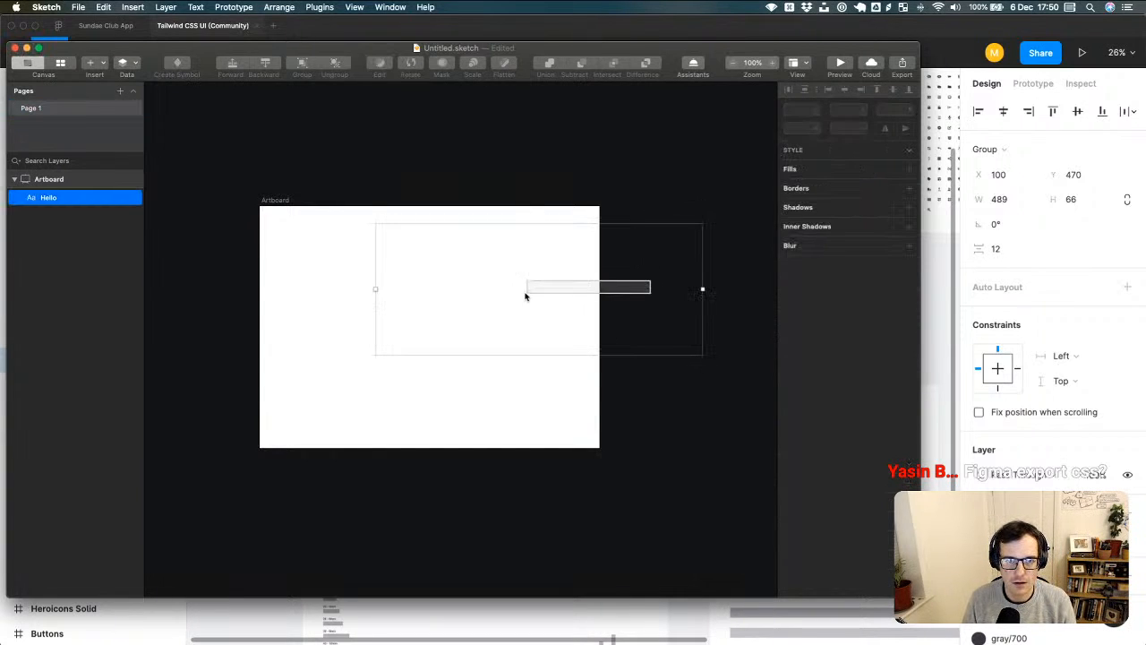
{"action": "left_click", "coordinate": [896, 413]}
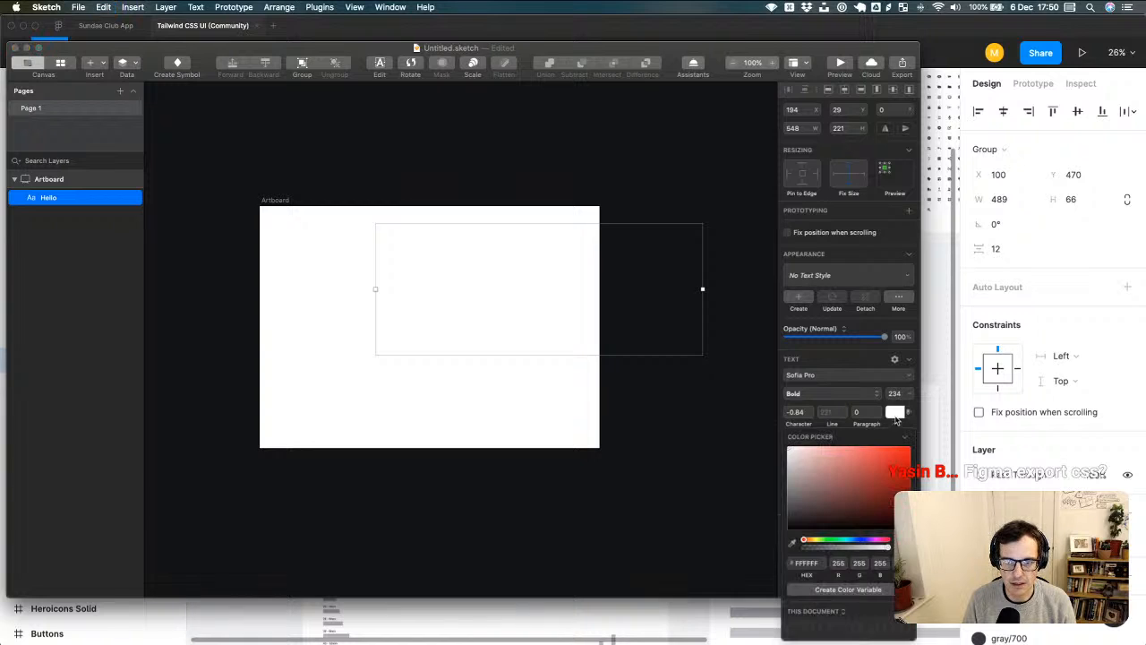
{"action": "left_click_drag", "start_coordinate": [814, 474], "coordinate": [789, 499]}
{"action": "left_click", "coordinate": [649, 430]}
{"action": "left_click_drag", "start_coordinate": [518, 308], "coordinate": [404, 330]}
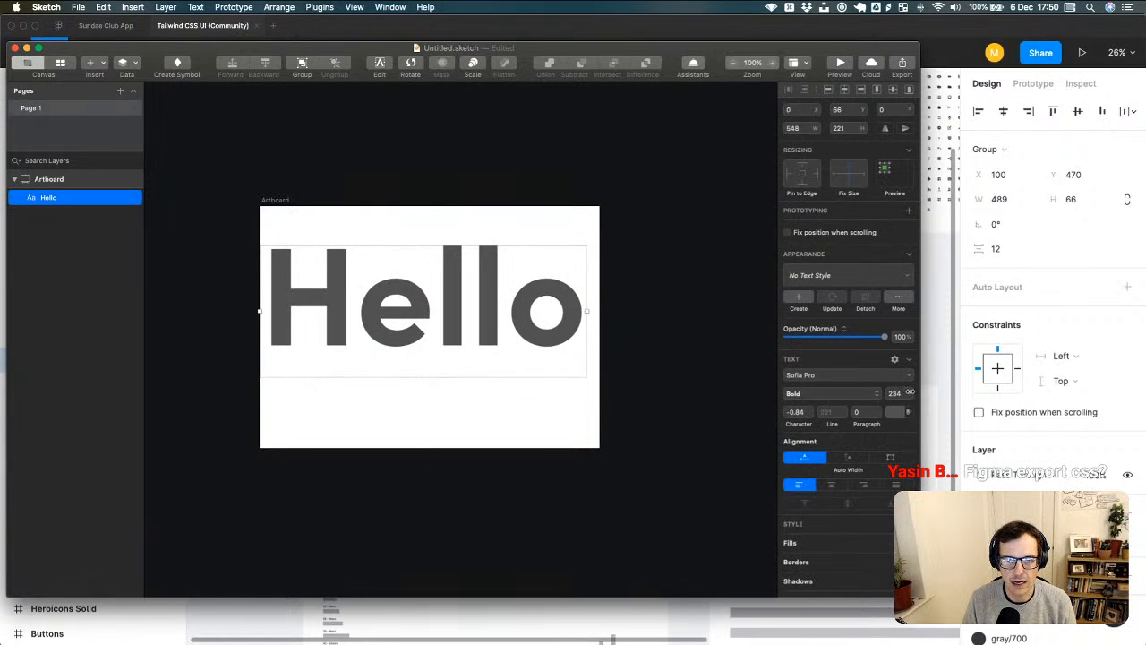
- Reduce the Hello text's font size to 172 and position it near the artboard's centre, at about X 83, Y 89
{"action": "left_click_drag", "start_coordinate": [874, 395], "coordinate": [924, 398]}
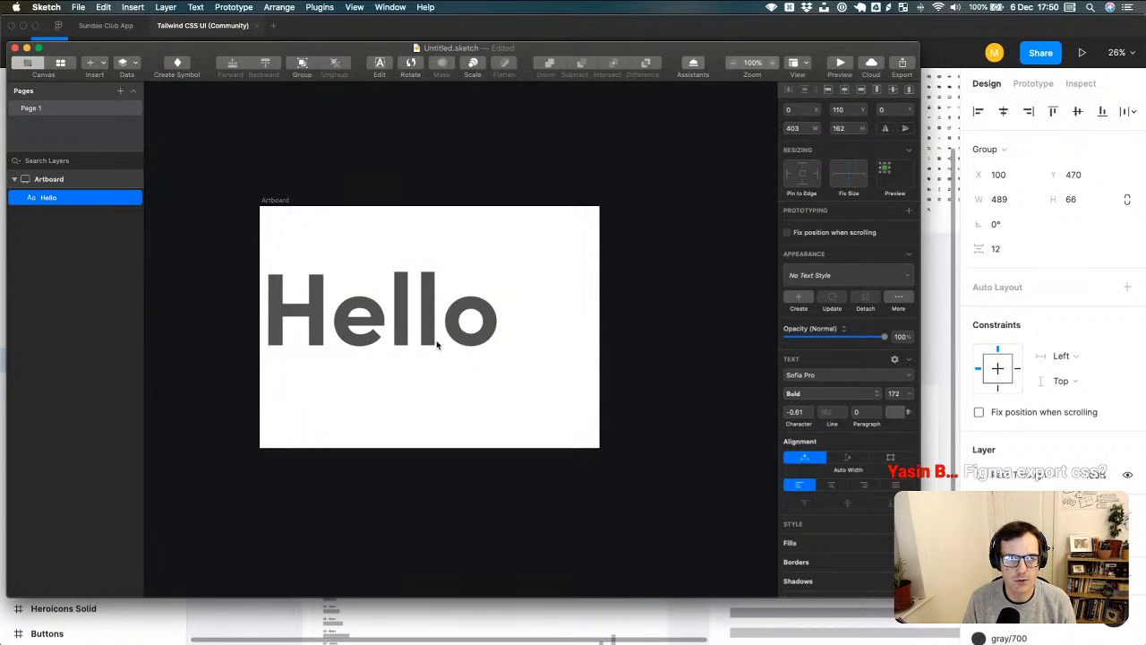
{"action": "left_click_drag", "start_coordinate": [437, 345], "coordinate": [487, 333]}
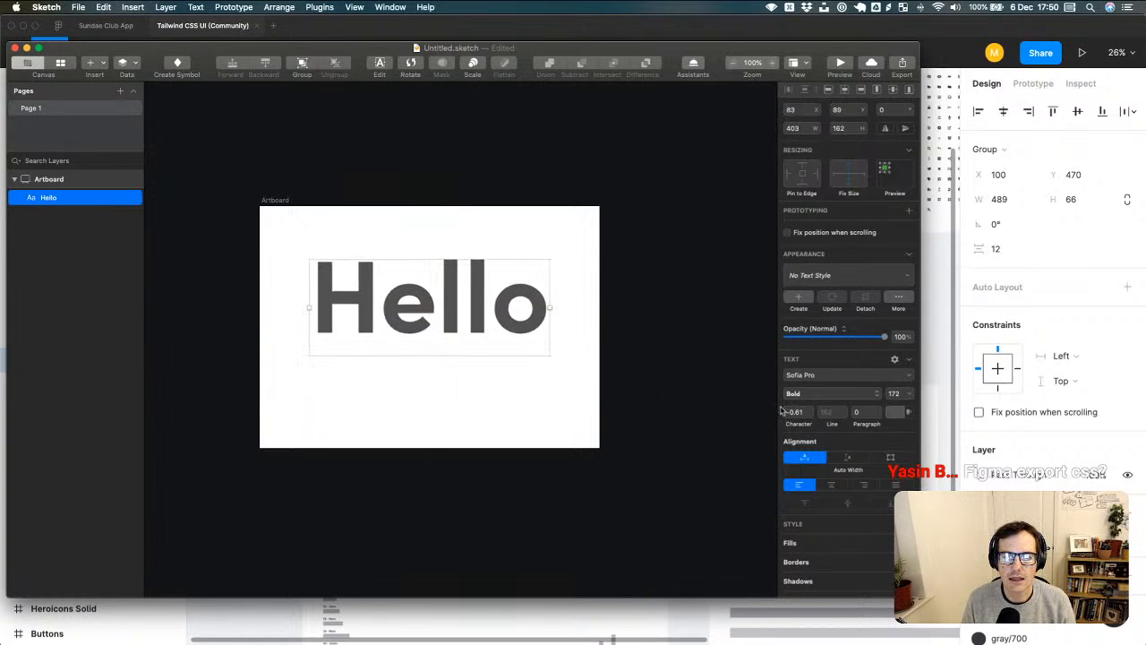
{"action": "left_click", "coordinate": [899, 378]}
{"action": "left_click", "coordinate": [850, 359]}
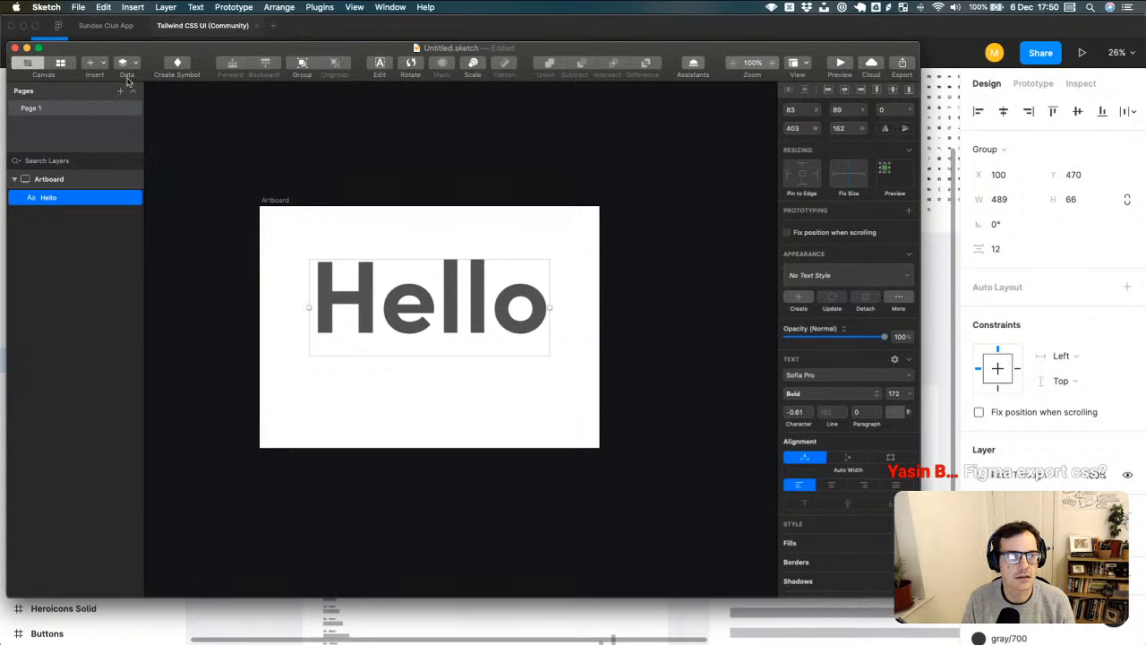
- Create a text style named "Main Heading" from the Hello layer
{"action": "left_click_drag", "start_coordinate": [314, 50], "coordinate": [313, 26]}
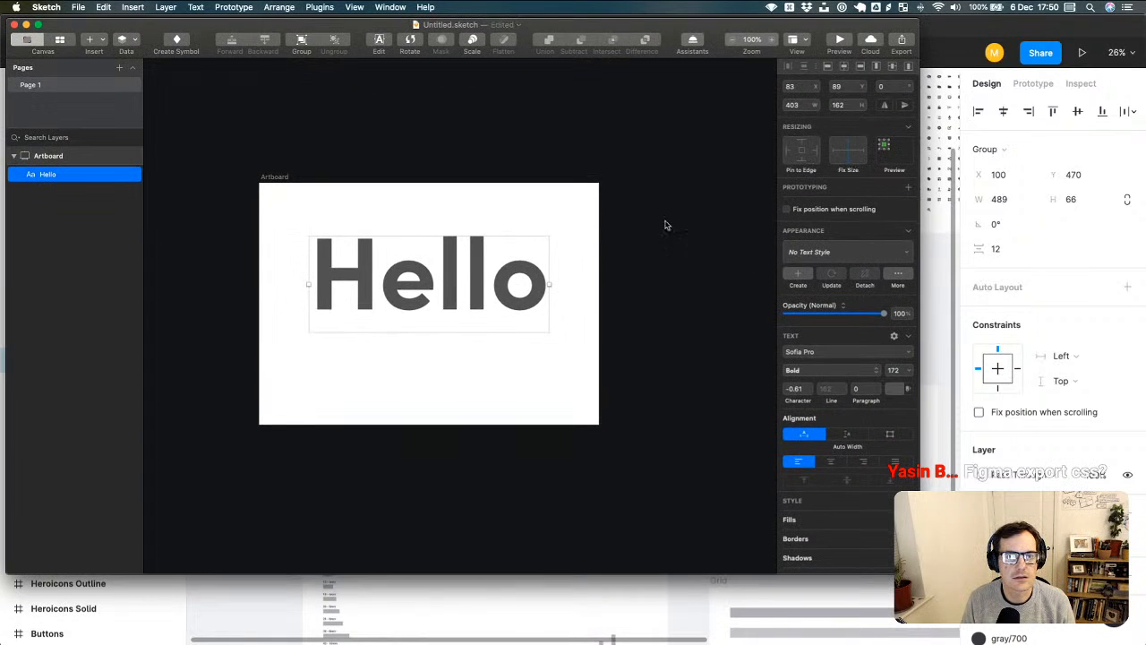
{"action": "left_click", "coordinate": [903, 256]}
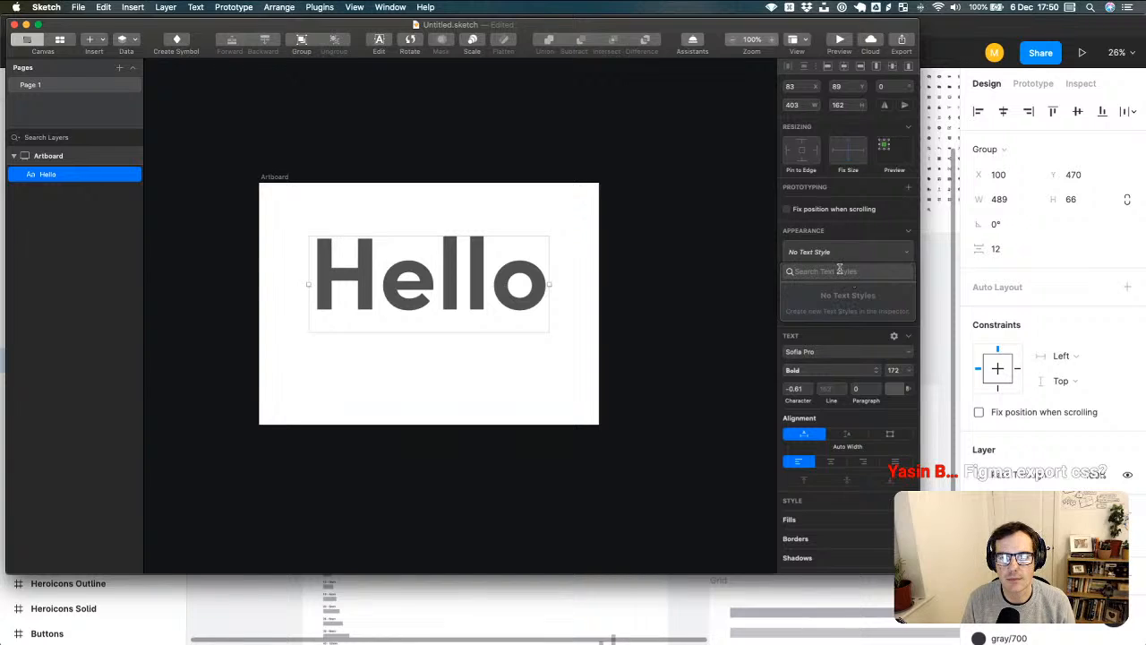
{"action": "left_click", "coordinate": [815, 242]}
{"action": "left_click", "coordinate": [832, 249]}
{"action": "left_click", "coordinate": [833, 255]}
{"action": "left_click", "coordinate": [798, 275]}
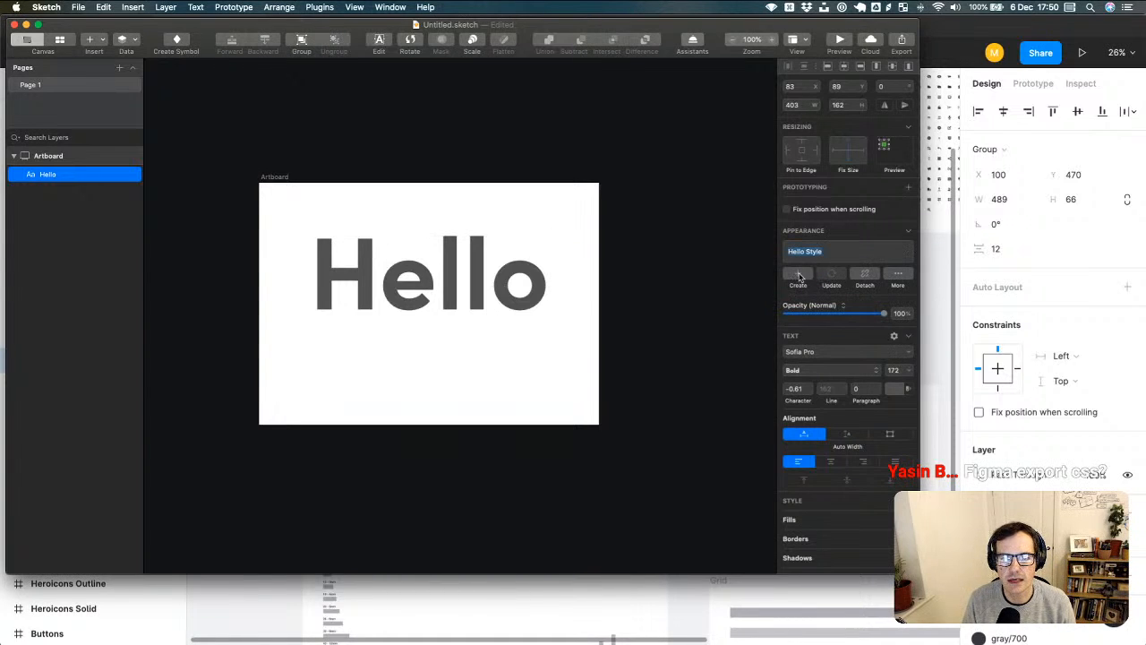
{"action": "type", "text": "Main H"}
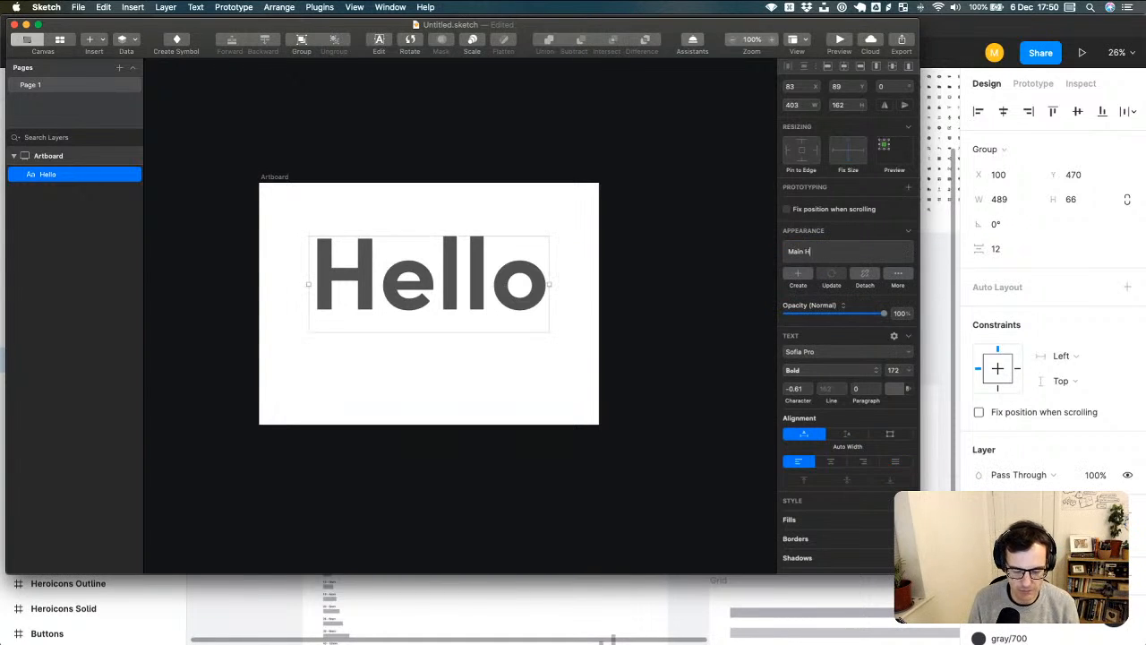
{"action": "type", "text": "eading"}
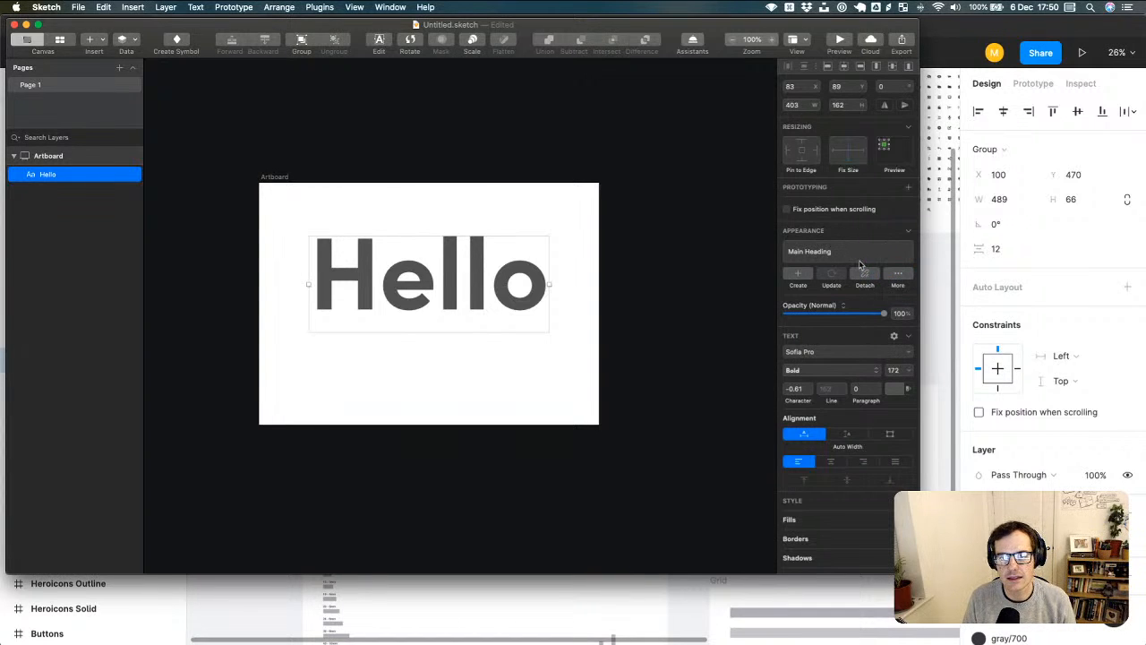
{"action": "left_click", "coordinate": [838, 305]}
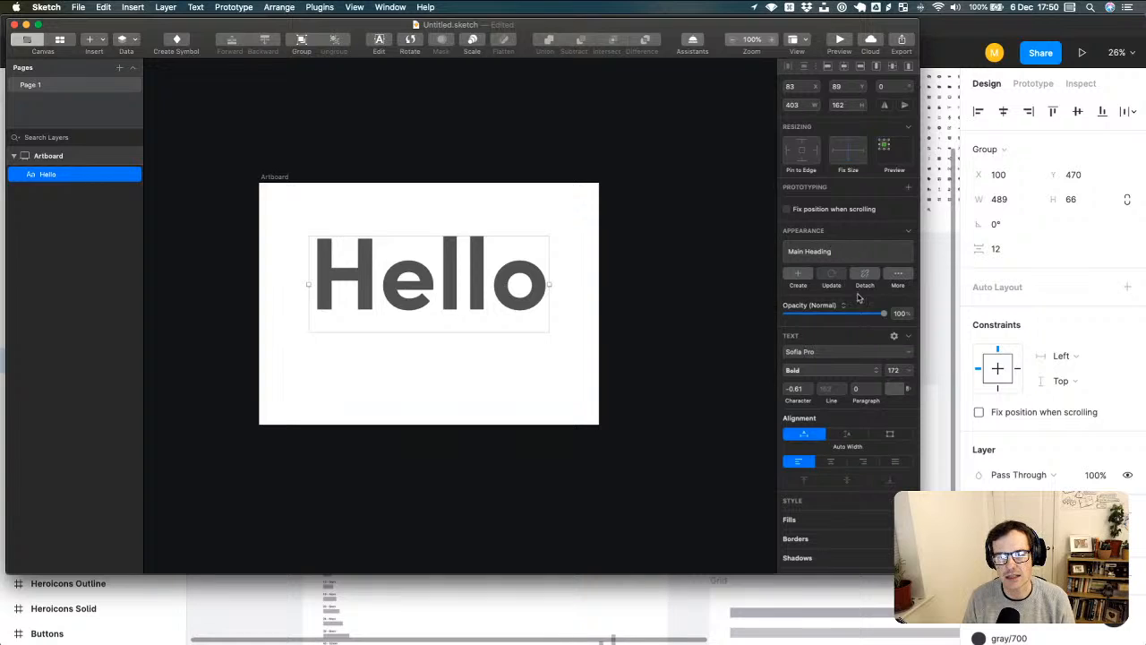
{"action": "left_click", "coordinate": [627, 243]}
- Look through the commands for the Hello layer, the insertable components and the option to add the document as a library
{"action": "right_click", "coordinate": [480, 264]}
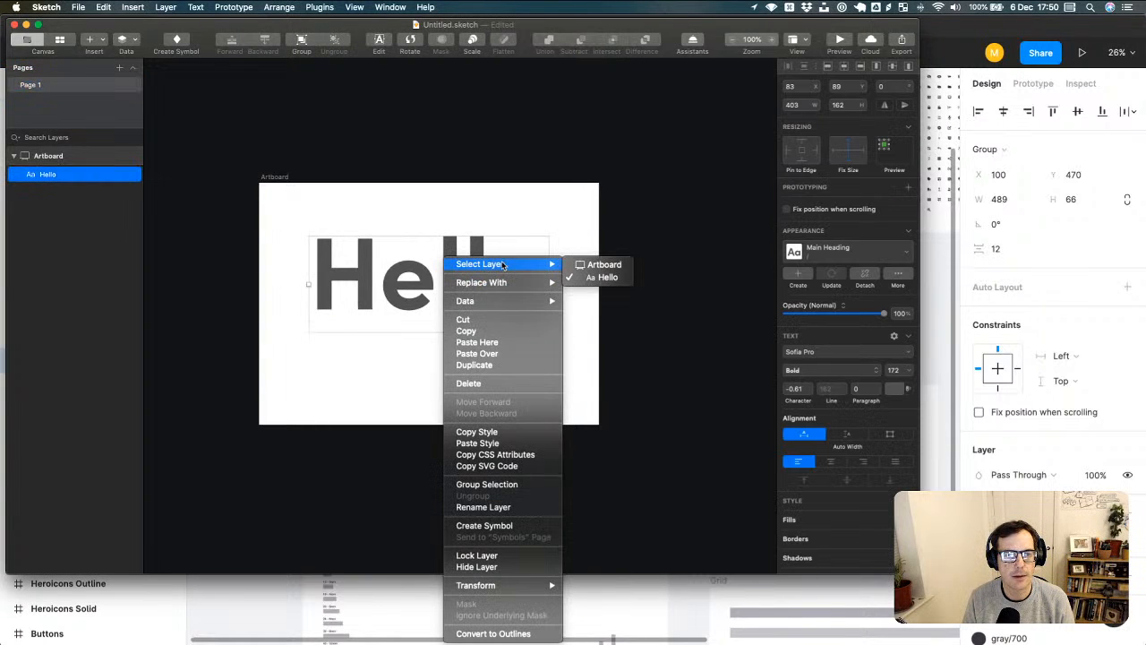
{"action": "mouse_move", "coordinate": [516, 285]}
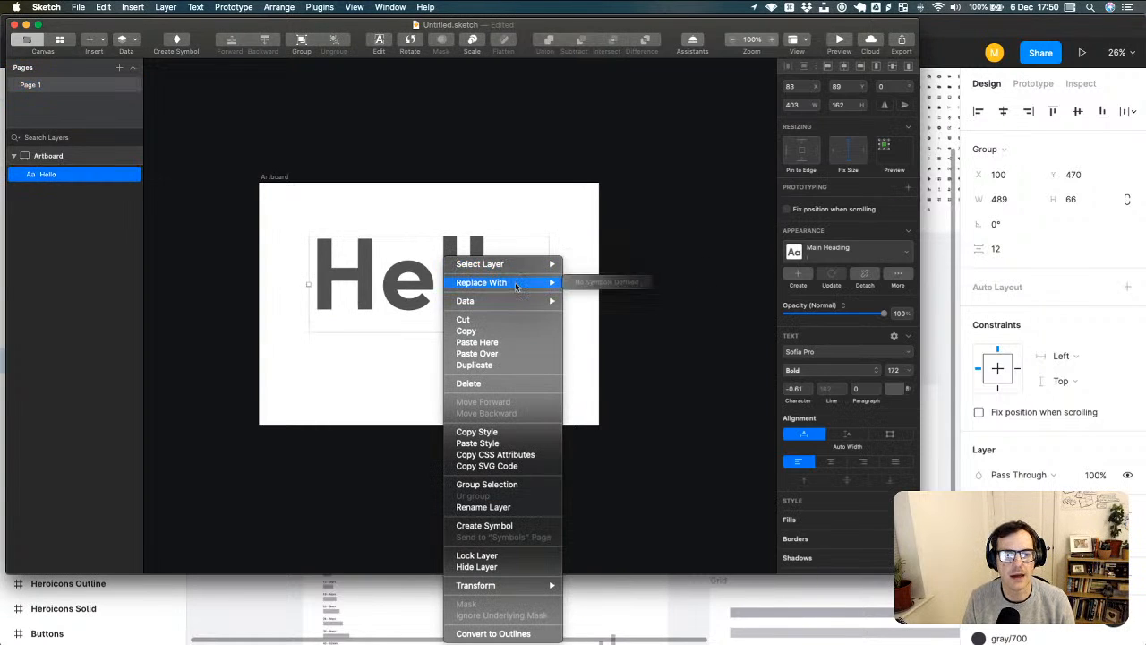
{"action": "left_click", "coordinate": [344, 277]}
{"action": "left_click", "coordinate": [102, 41]}
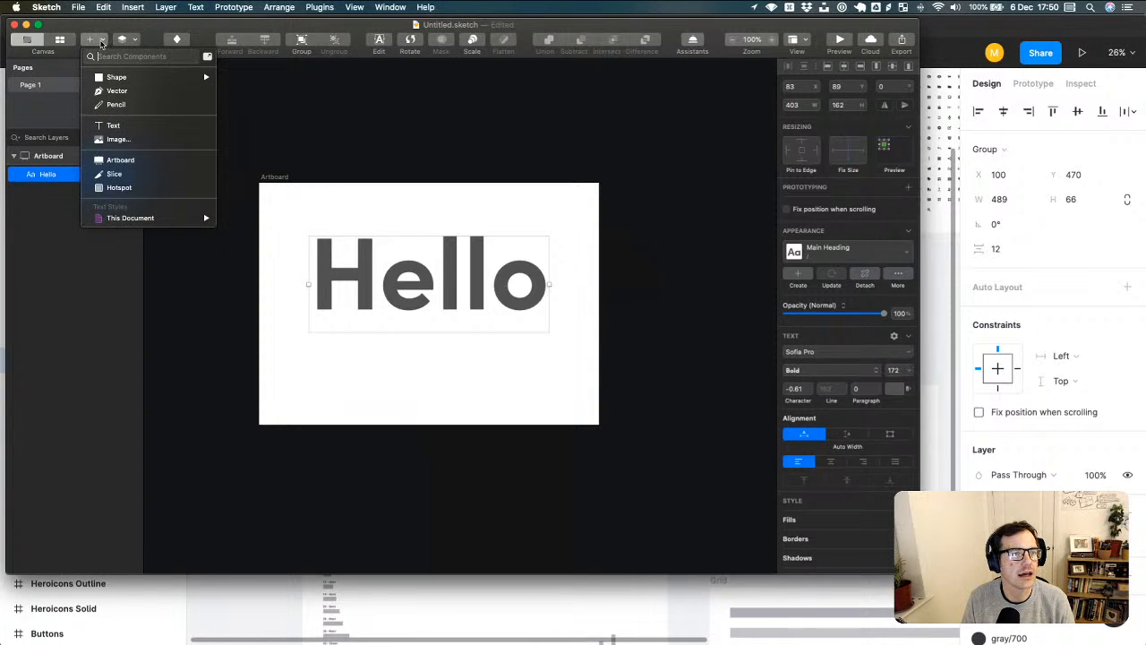
{"action": "left_click_drag", "start_coordinate": [77, 34], "coordinate": [87, 38]}
{"action": "left_click", "coordinate": [78, 7]}
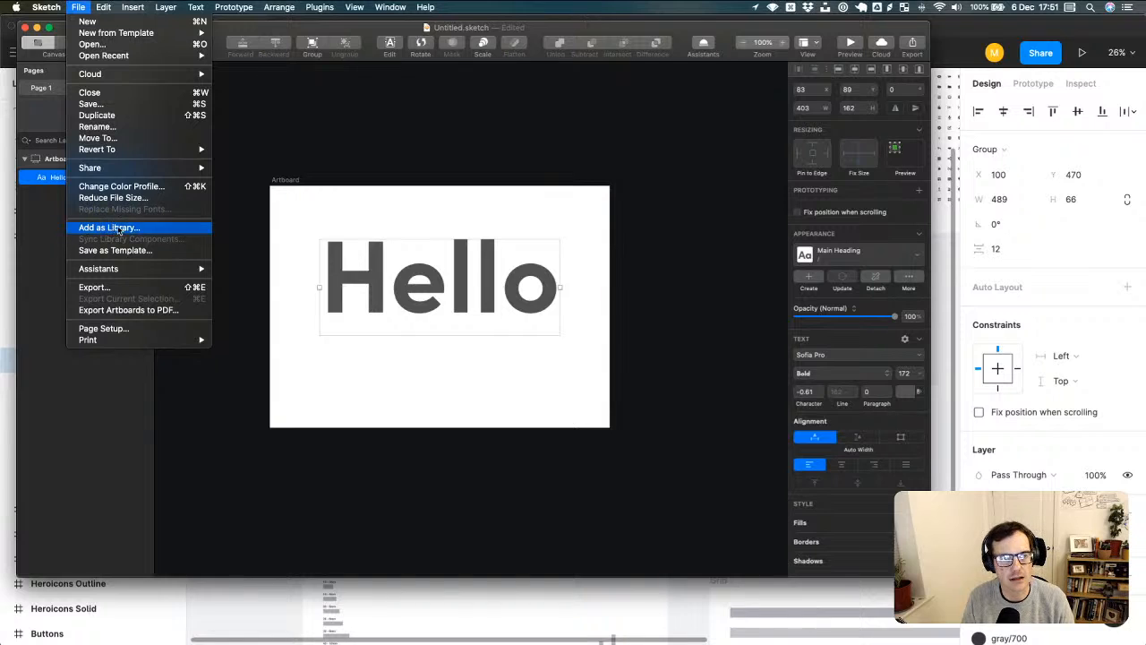
- Switch back to Figma and open the team libraries from the Tailwind CSS UI file's assets
{"action": "left_click", "coordinate": [1070, 171]}
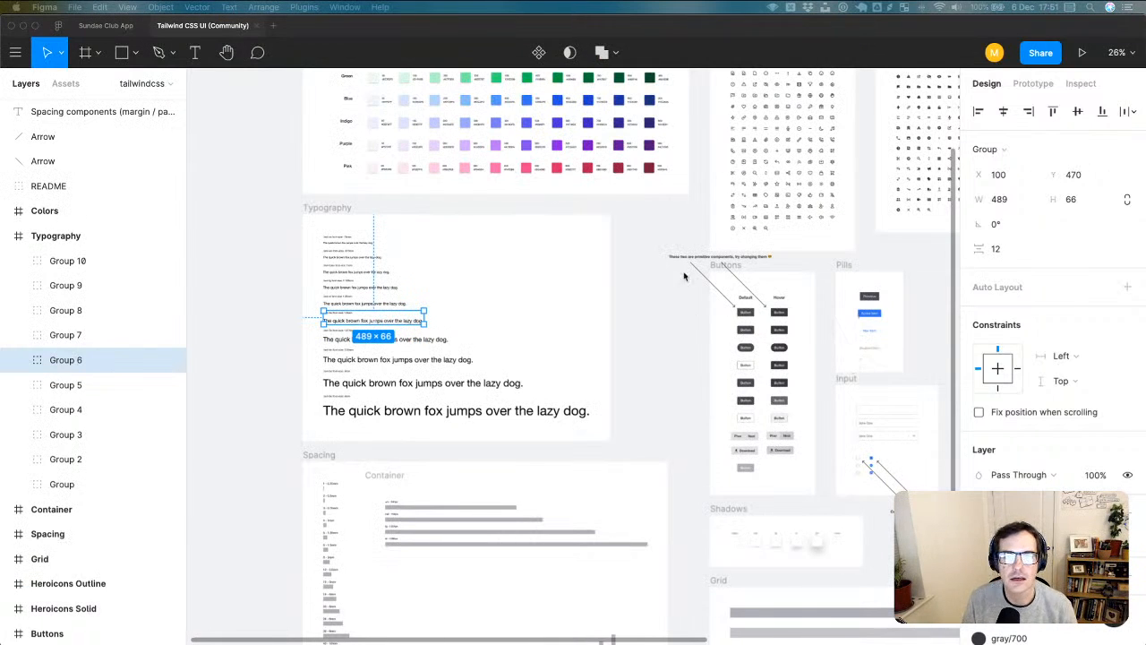
{"action": "left_click", "coordinate": [371, 320]}
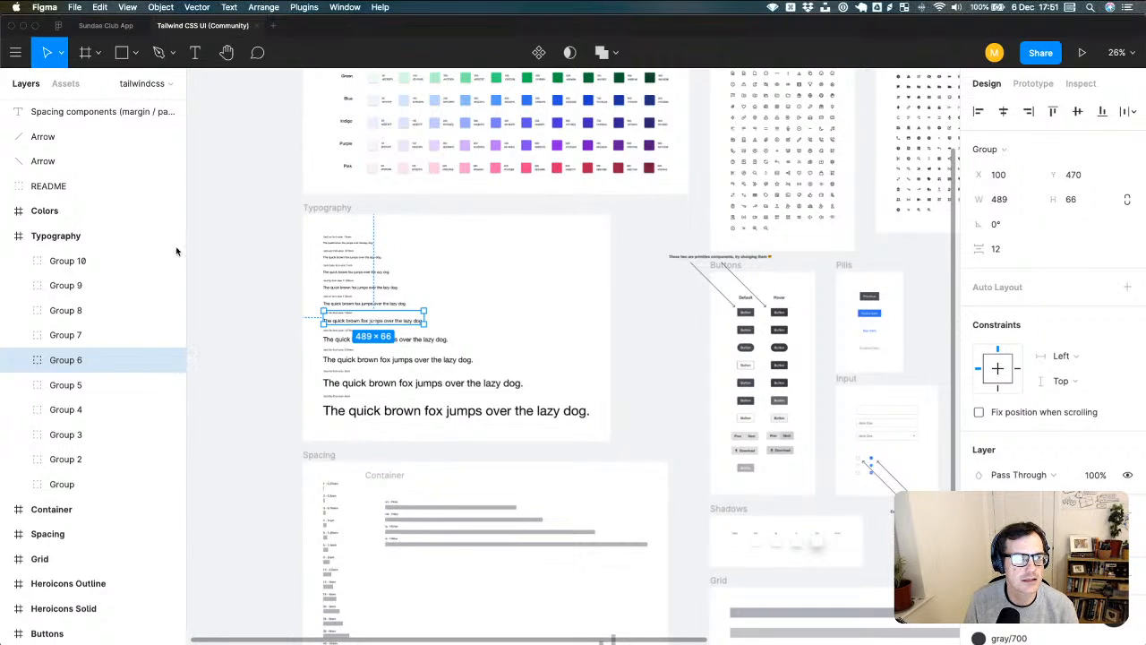
{"action": "left_click", "coordinate": [66, 85]}
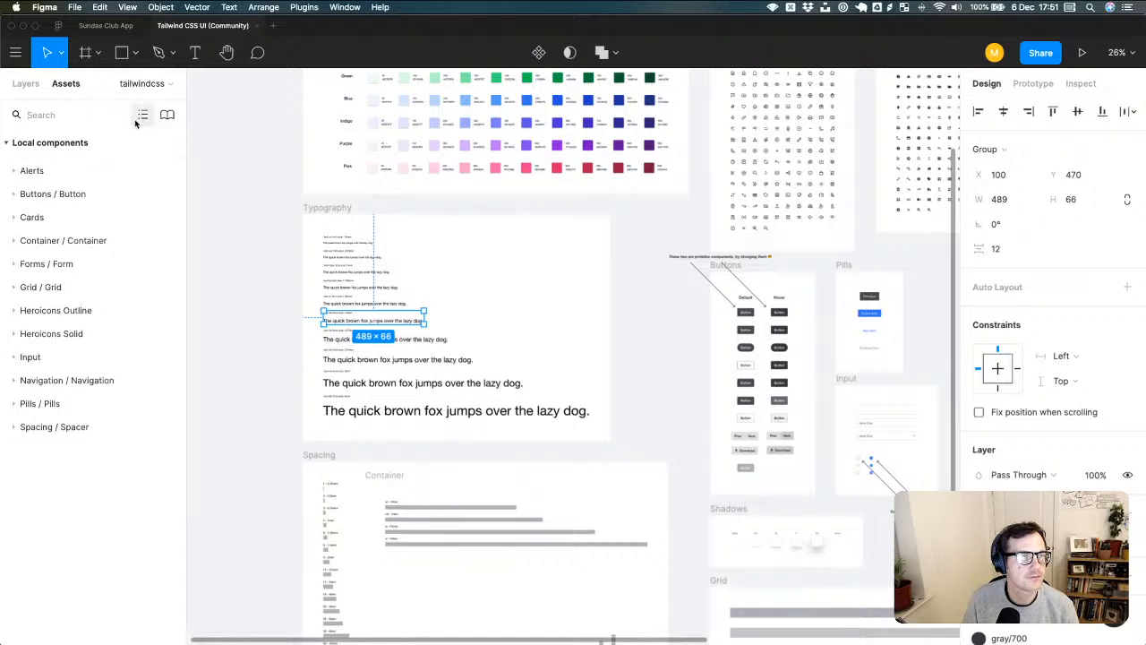
{"action": "left_click", "coordinate": [167, 115]}
{"action": "left_click", "coordinate": [168, 116]}
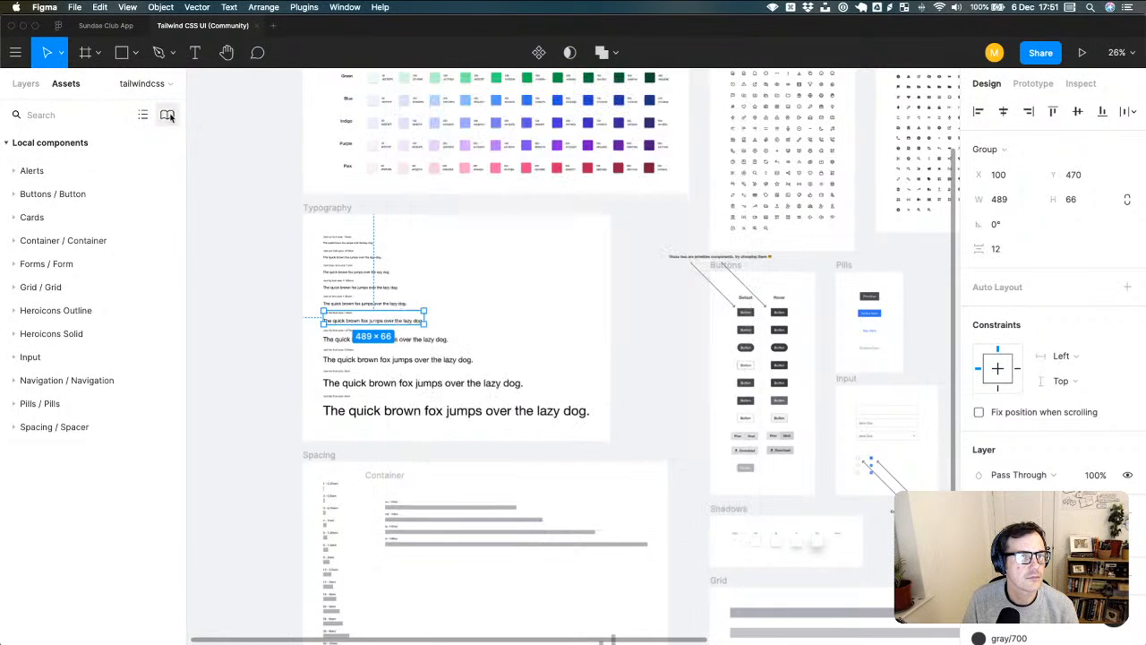
{"action": "left_click", "coordinate": [168, 116]}
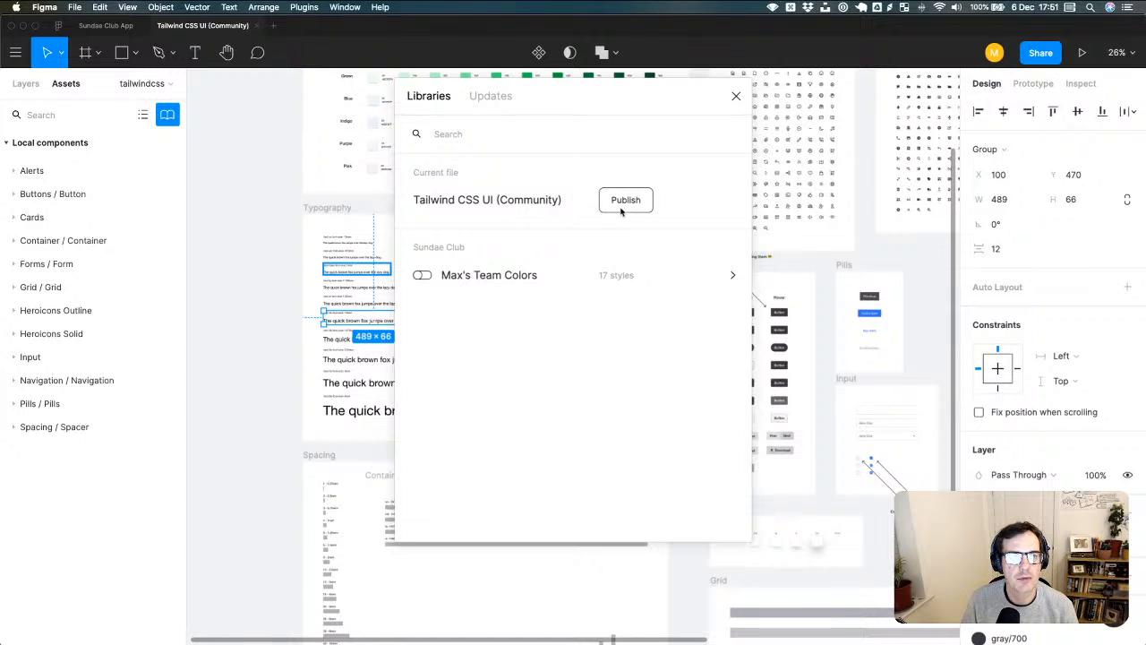
- Check the file's pages, layers and local text styles, return to its assets and close the libraries dialog
{"action": "left_click", "coordinate": [154, 87]}
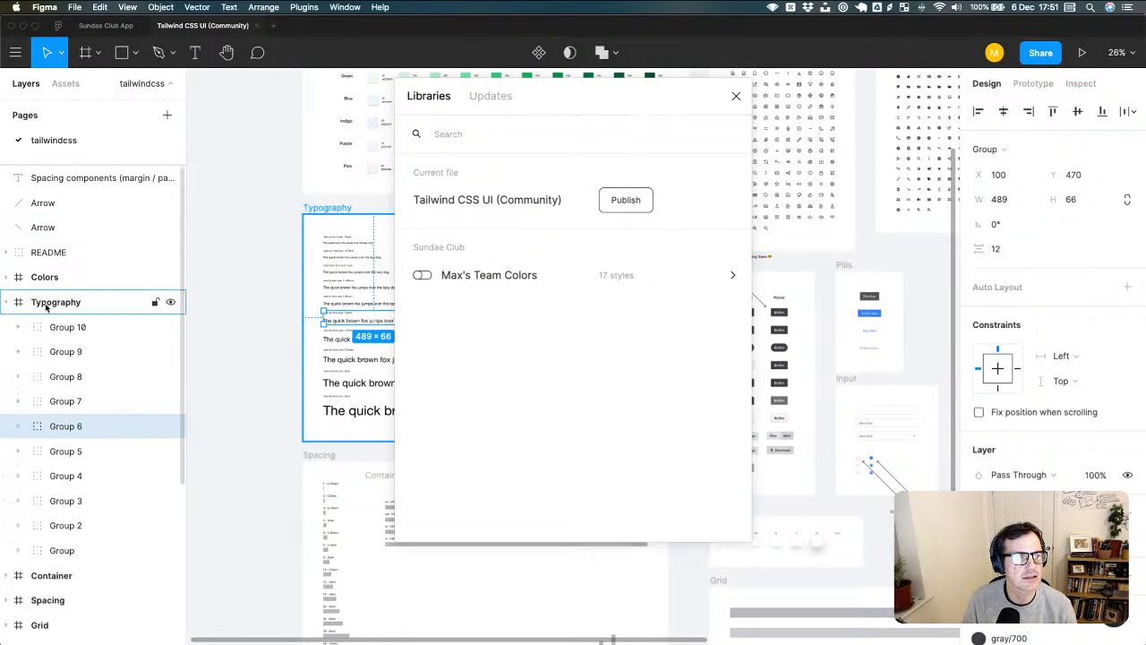
{"action": "left_click", "coordinate": [287, 366]}
{"action": "left_click", "coordinate": [65, 83]}
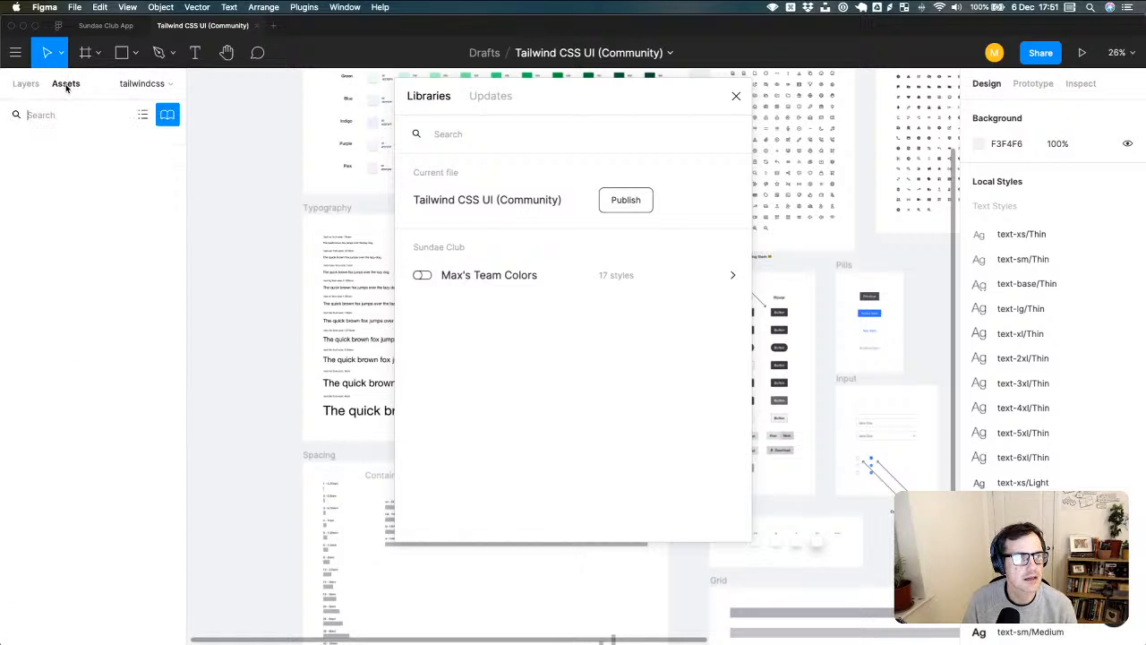
{"action": "left_click", "coordinate": [30, 86]}
{"action": "left_click", "coordinate": [75, 87]}
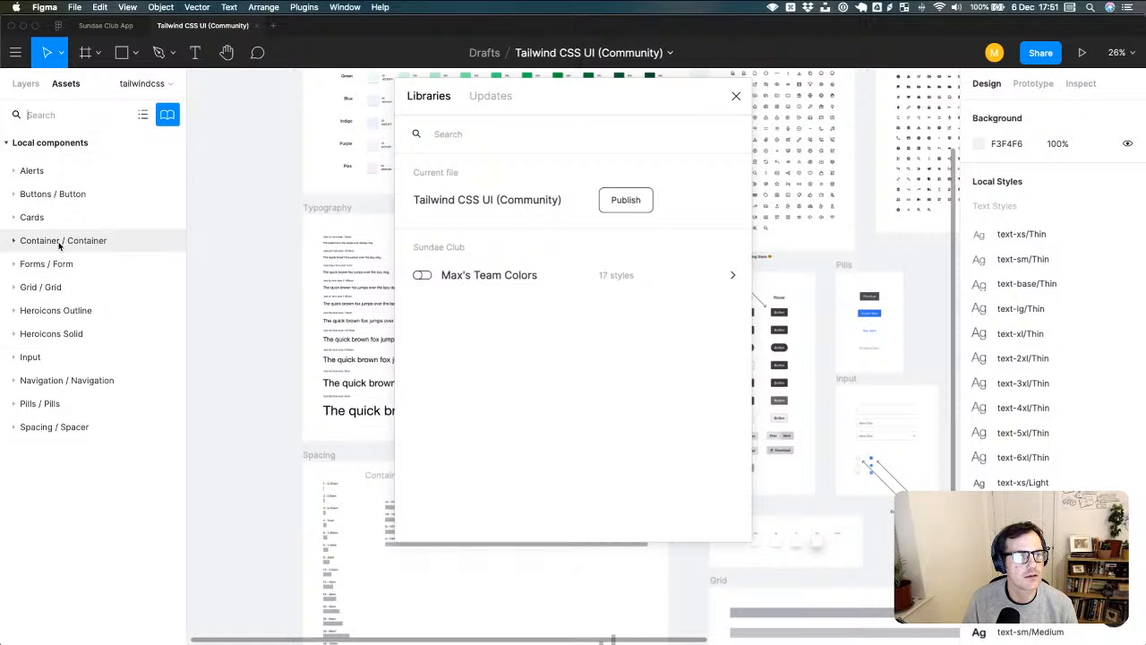
{"action": "left_click", "coordinate": [736, 96]}
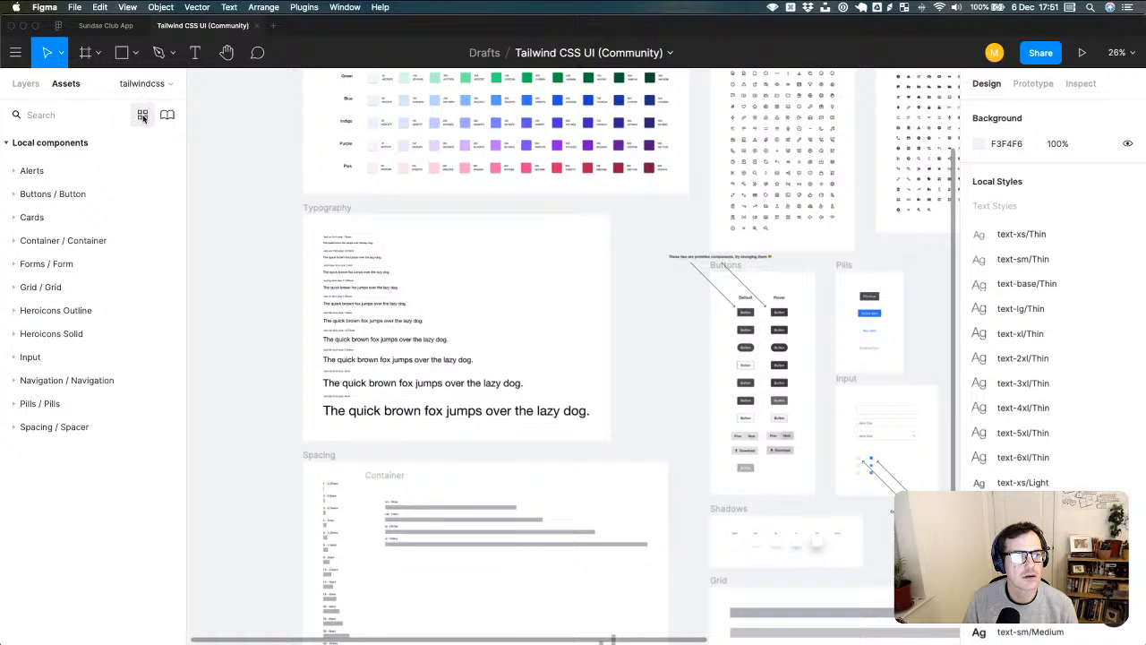
- Expand the Alerts local components, compare their thumbnail and list displays, and leave them as a list
{"action": "left_click", "coordinate": [15, 170]}
{"action": "left_click", "coordinate": [141, 115]}
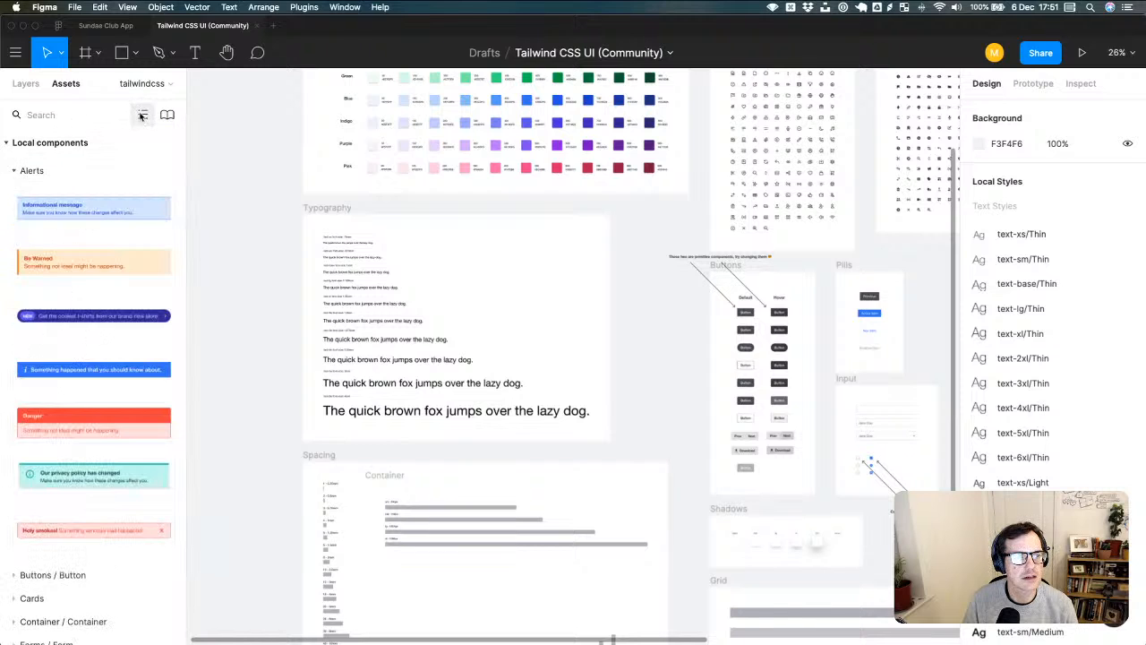
{"action": "left_click", "coordinate": [141, 117]}
{"action": "left_click", "coordinate": [141, 116]}
{"action": "left_click", "coordinate": [141, 117]}
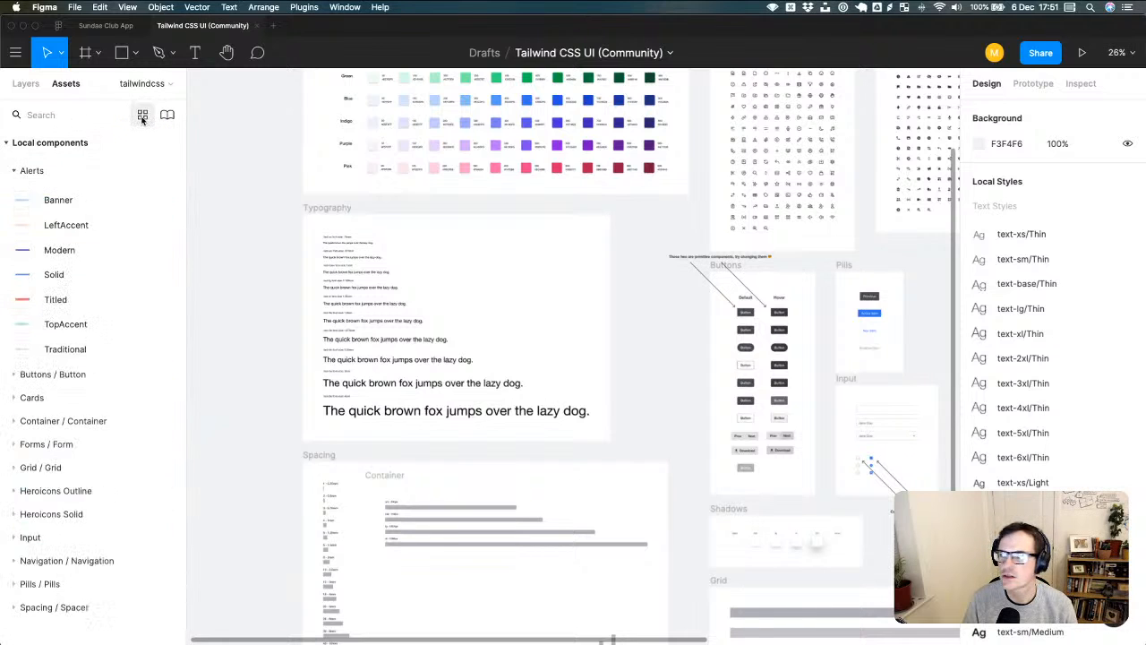
{"action": "left_click", "coordinate": [141, 116]}
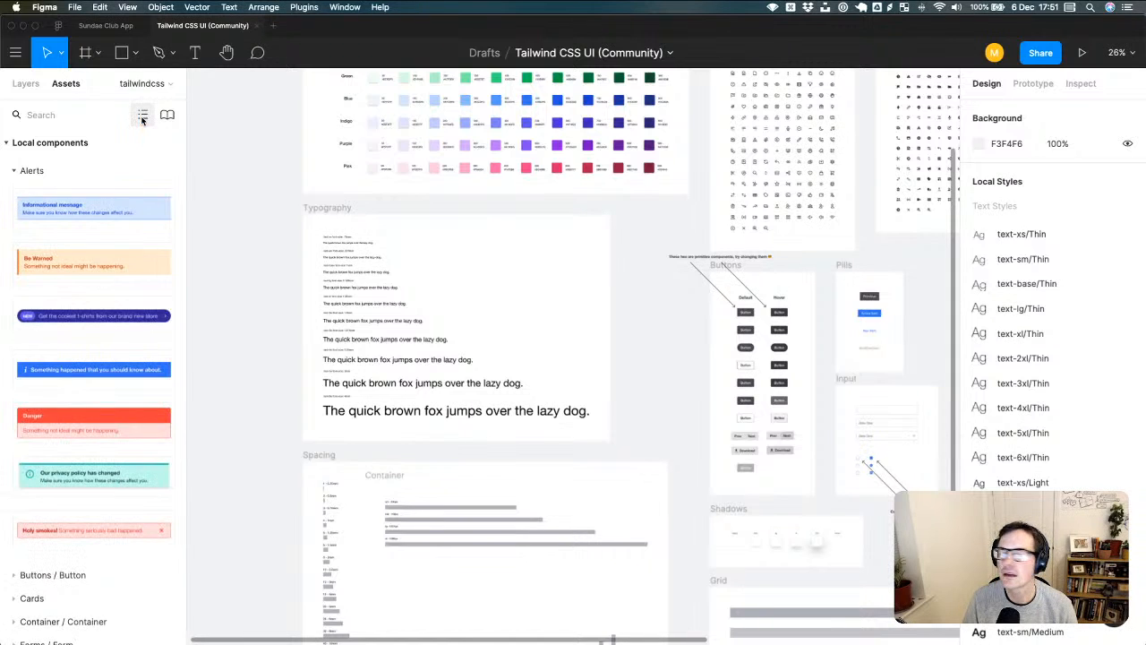
{"action": "left_click", "coordinate": [142, 116]}
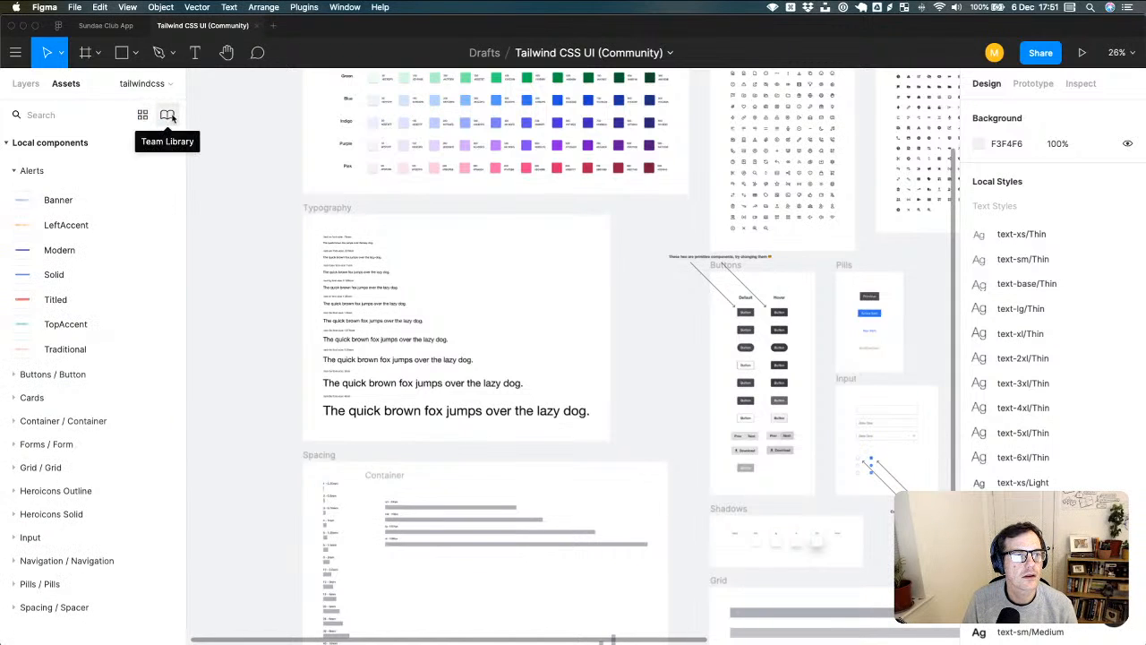
- Check the team library's available updates and try to publish the Tailwind CSS UI (Community) file as a library
{"action": "left_click", "coordinate": [168, 117]}
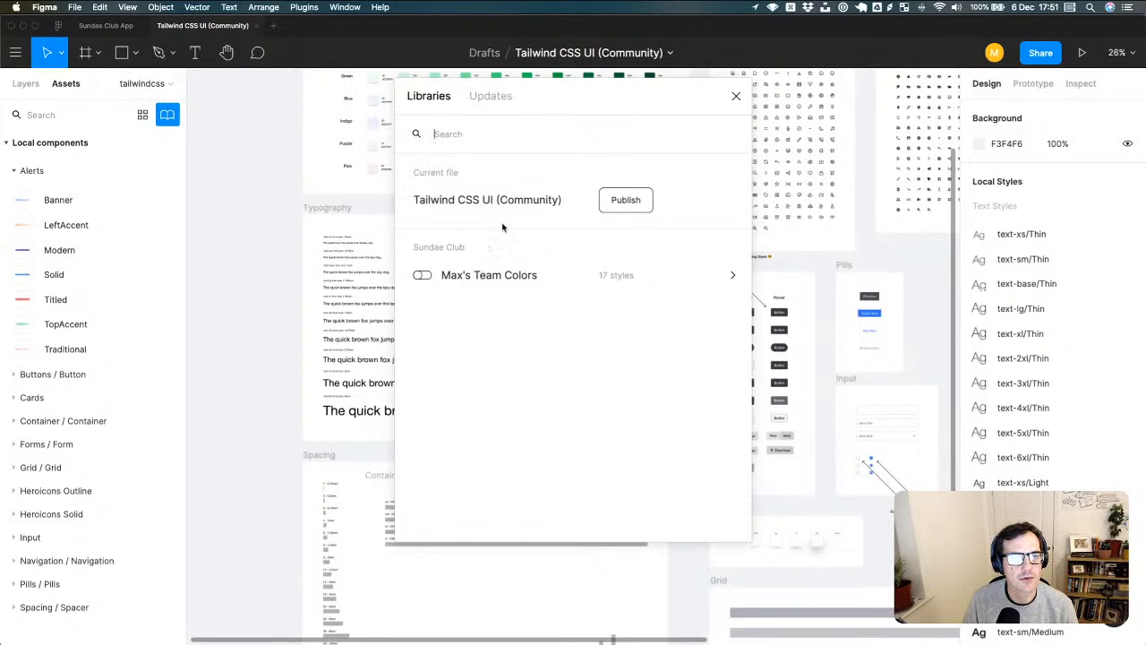
{"action": "left_click", "coordinate": [496, 99]}
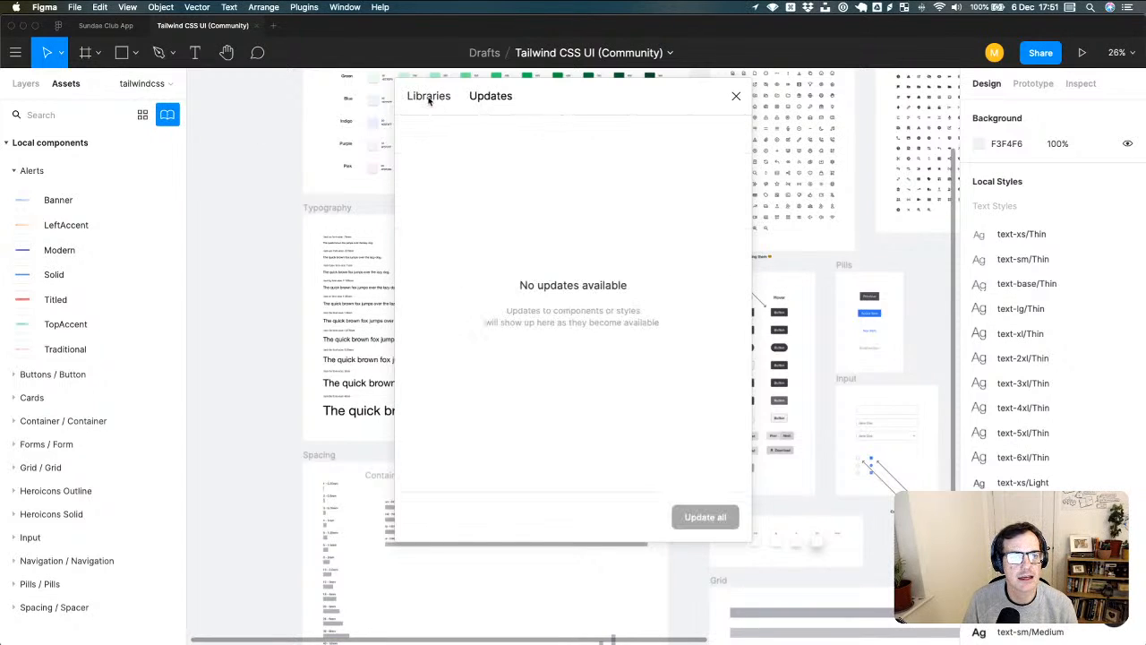
{"action": "left_click", "coordinate": [428, 99]}
{"action": "left_click", "coordinate": [639, 206]}
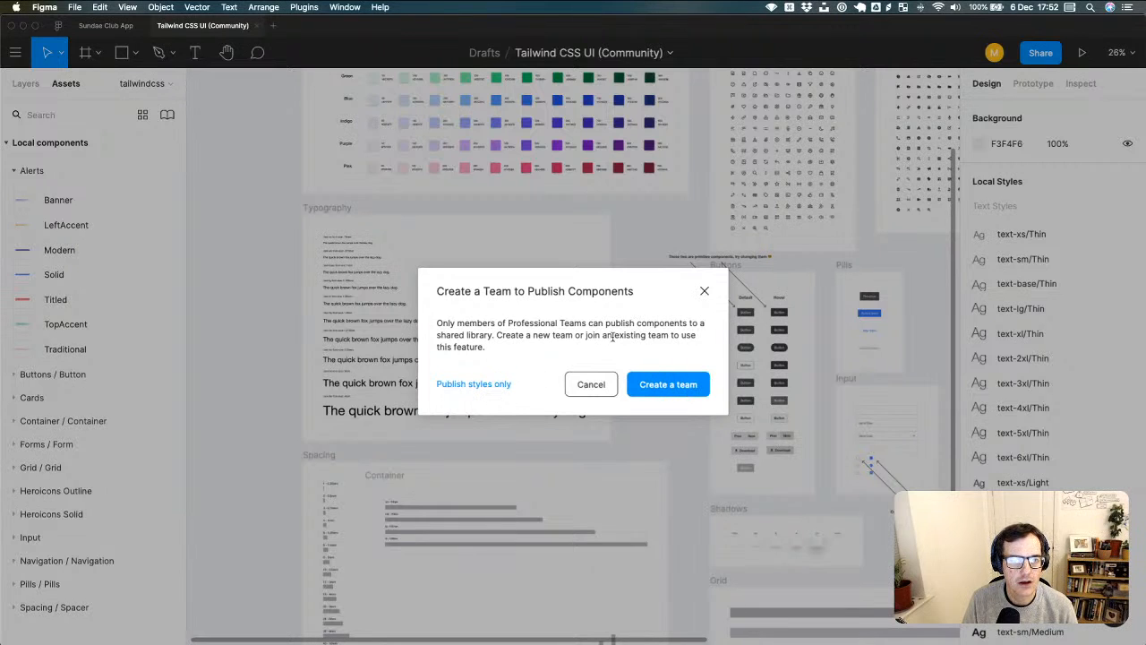
{"action": "left_click", "coordinate": [479, 385]}
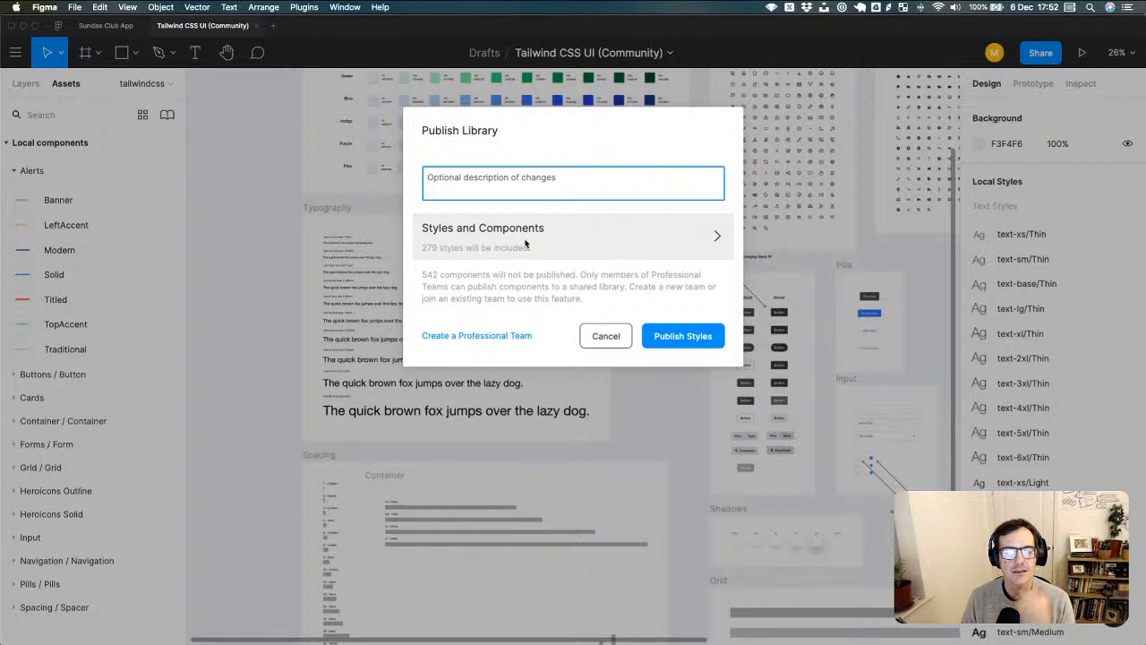
{"action": "left_click", "coordinate": [606, 336]}
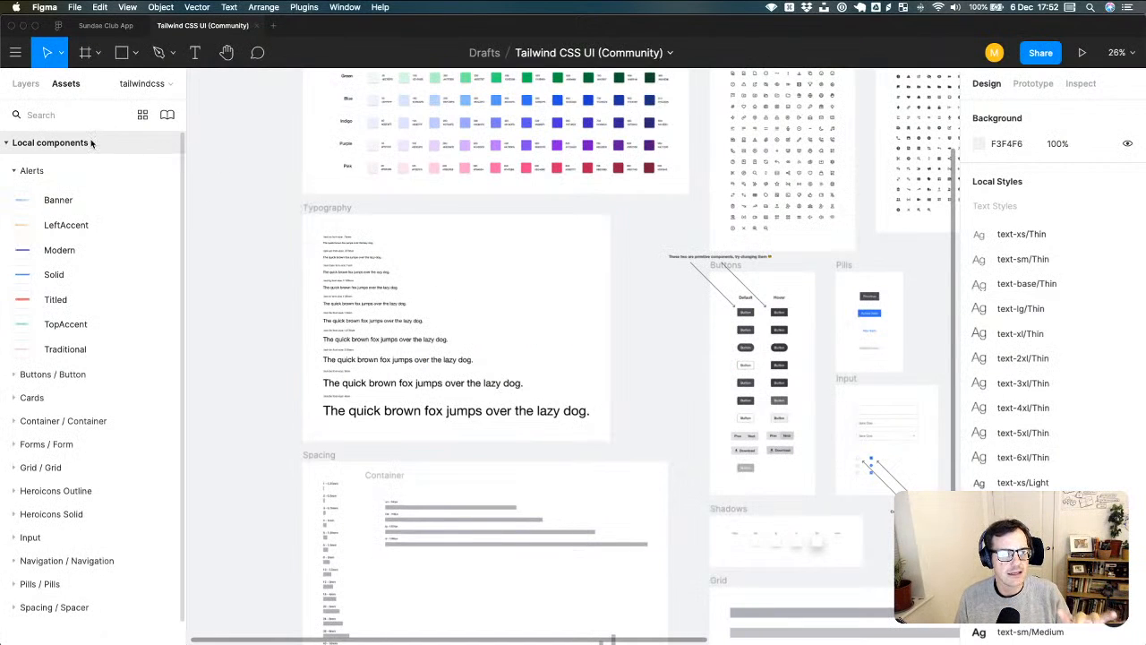
{"action": "left_click", "coordinate": [14, 170]}
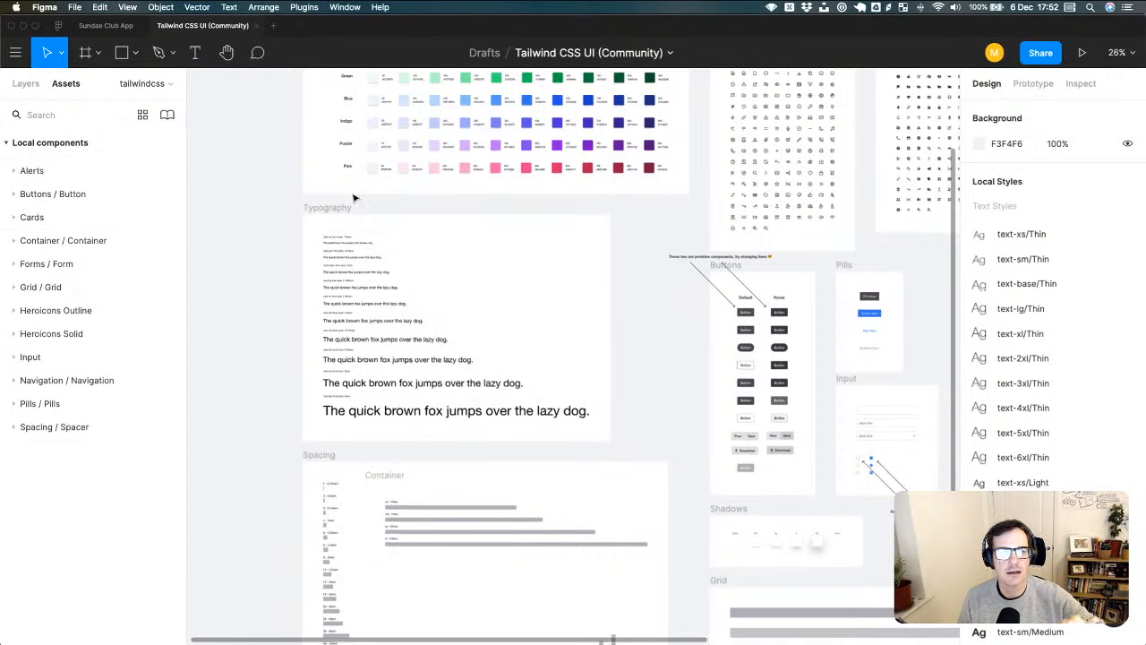
{"action": "scroll", "coordinate": [668, 358], "scroll_direction": "down", "scroll_amount": 1}
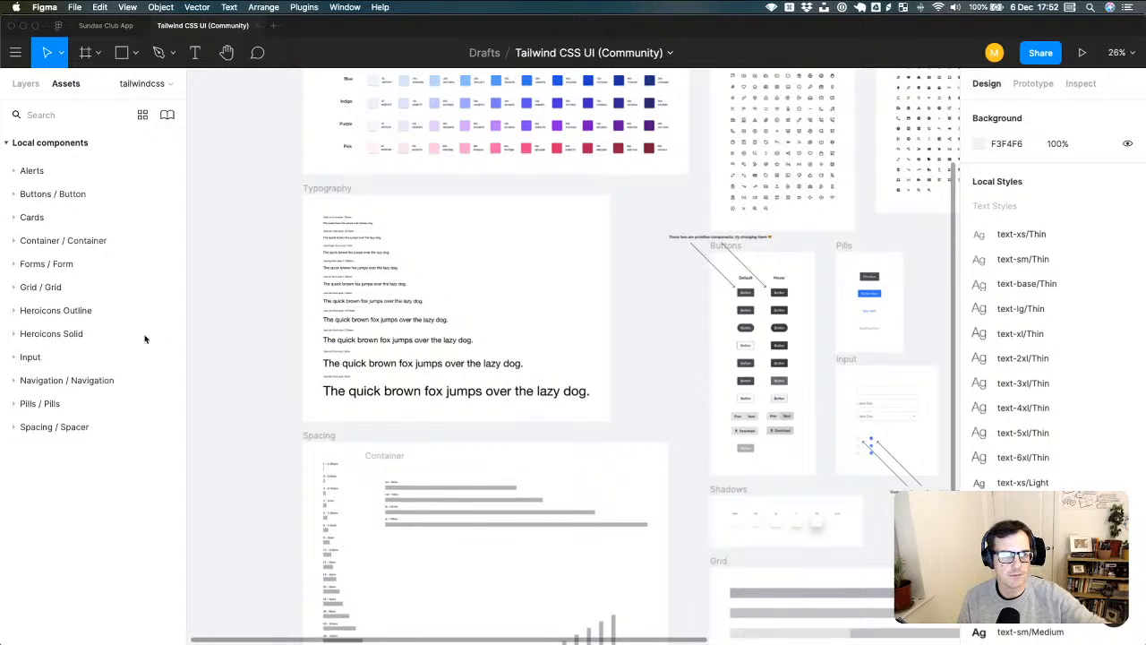
{"action": "left_click", "coordinate": [30, 170]}
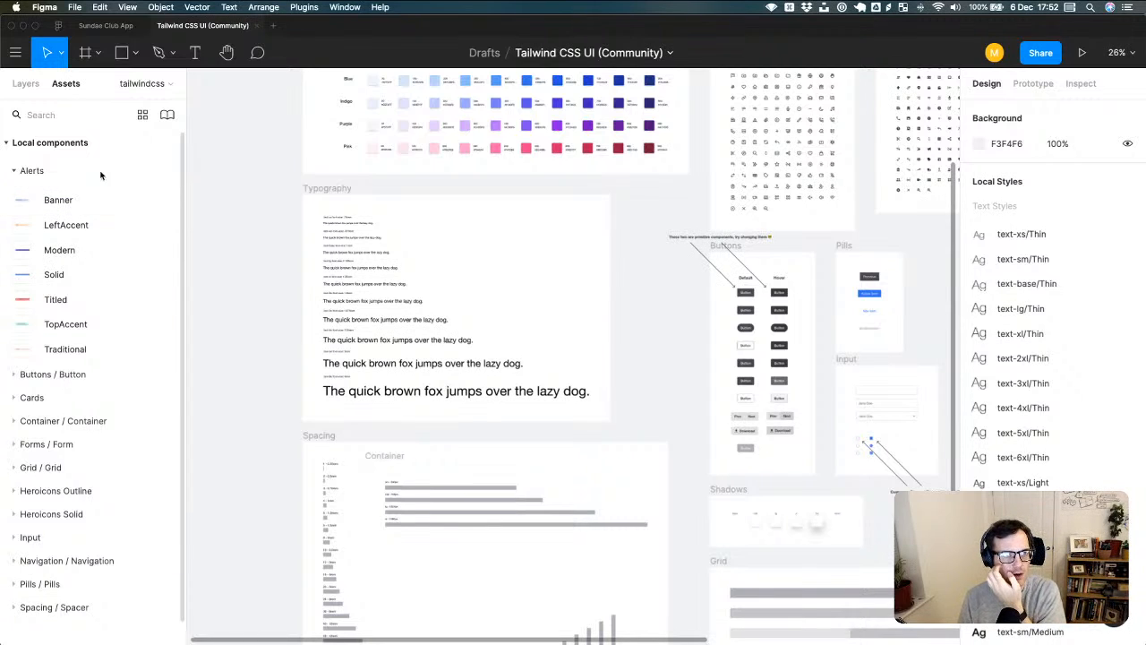
- Start publishing the Tailwind CSS UI (Community) file as a library with styles only
{"action": "left_click", "coordinate": [167, 115]}
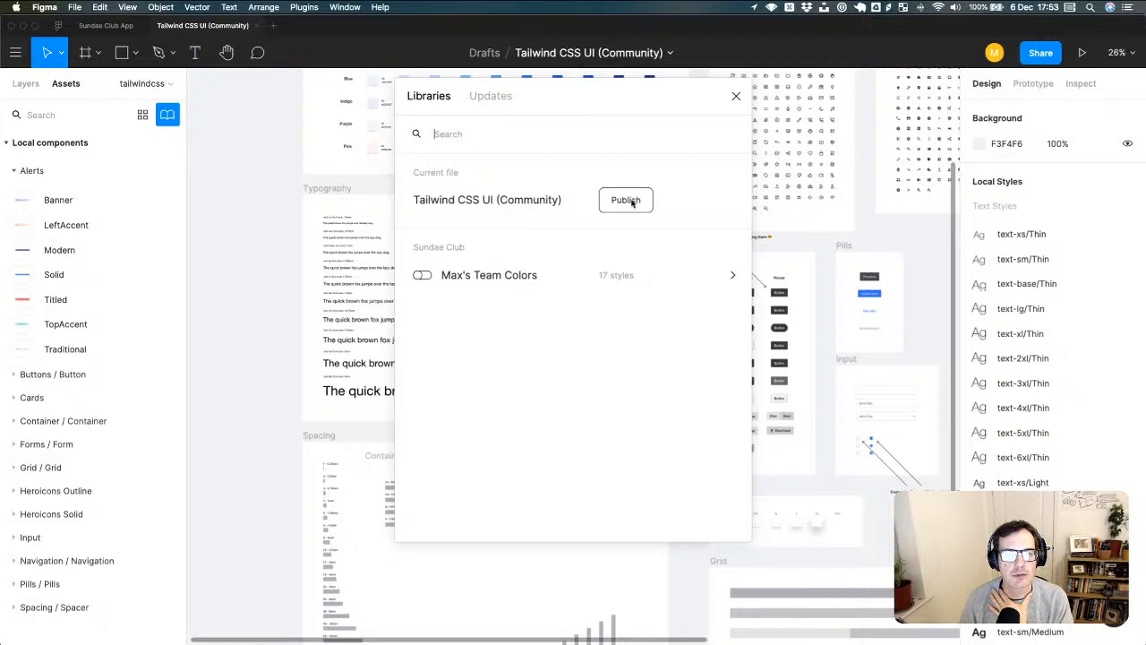
{"action": "left_click", "coordinate": [630, 201]}
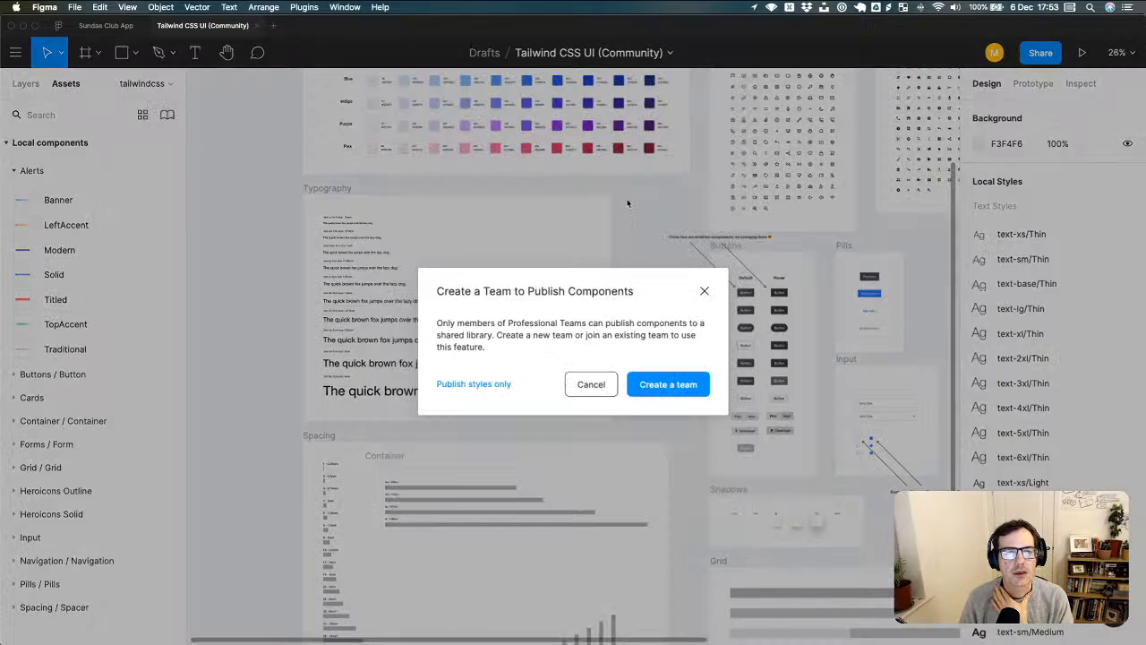
{"action": "left_click", "coordinate": [500, 384]}
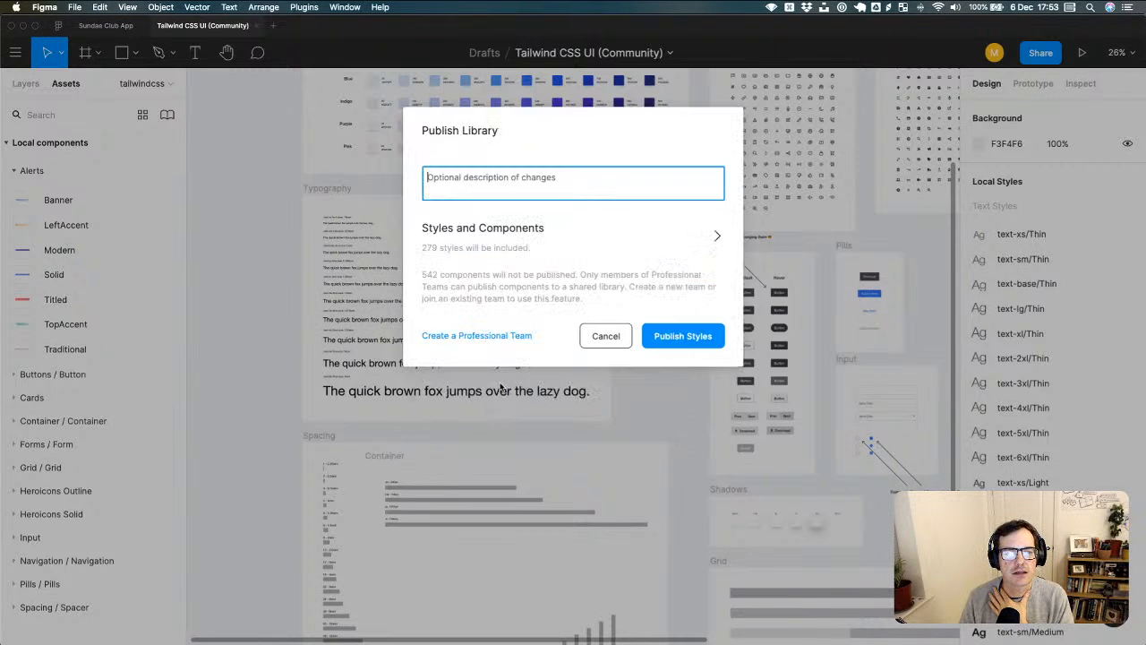
- Review the list of text and color styles included in the library publication
{"action": "left_click", "coordinate": [713, 237]}
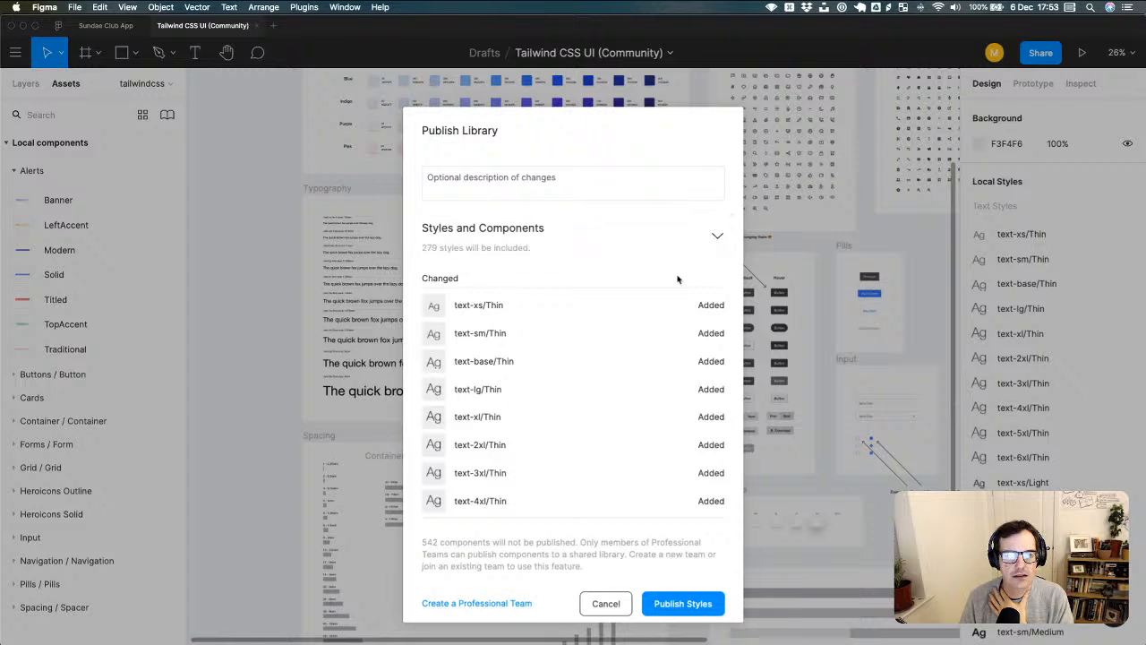
{"action": "scroll", "coordinate": [618, 336], "scroll_direction": "down", "scroll_amount": 10}
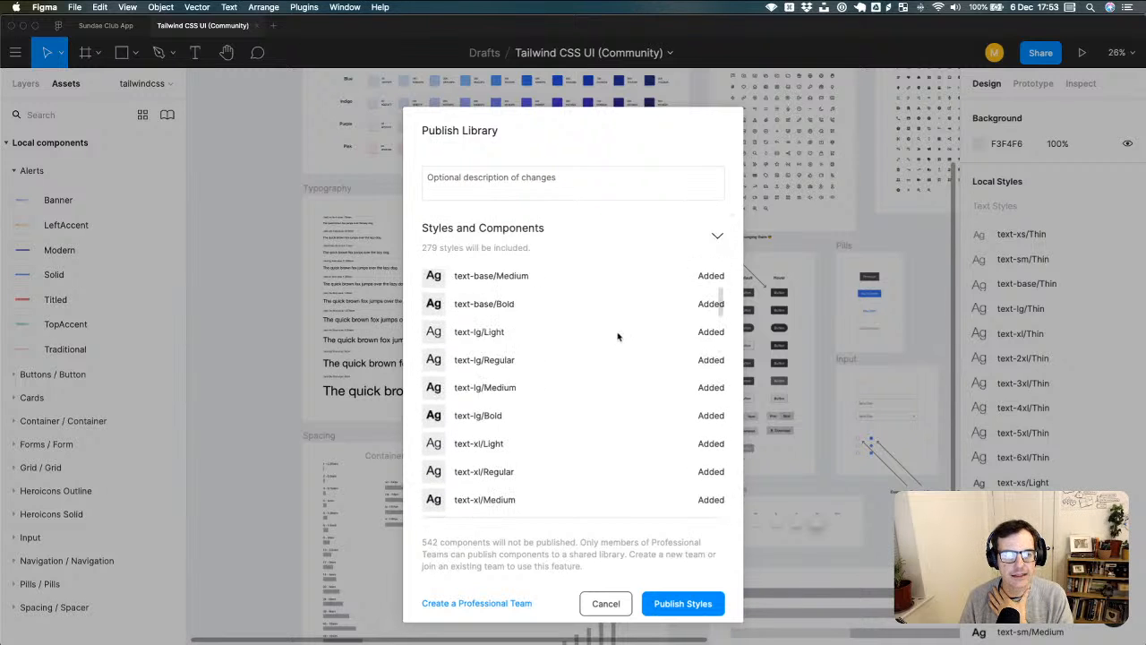
{"action": "scroll", "coordinate": [618, 337], "scroll_direction": "down", "scroll_amount": 15}
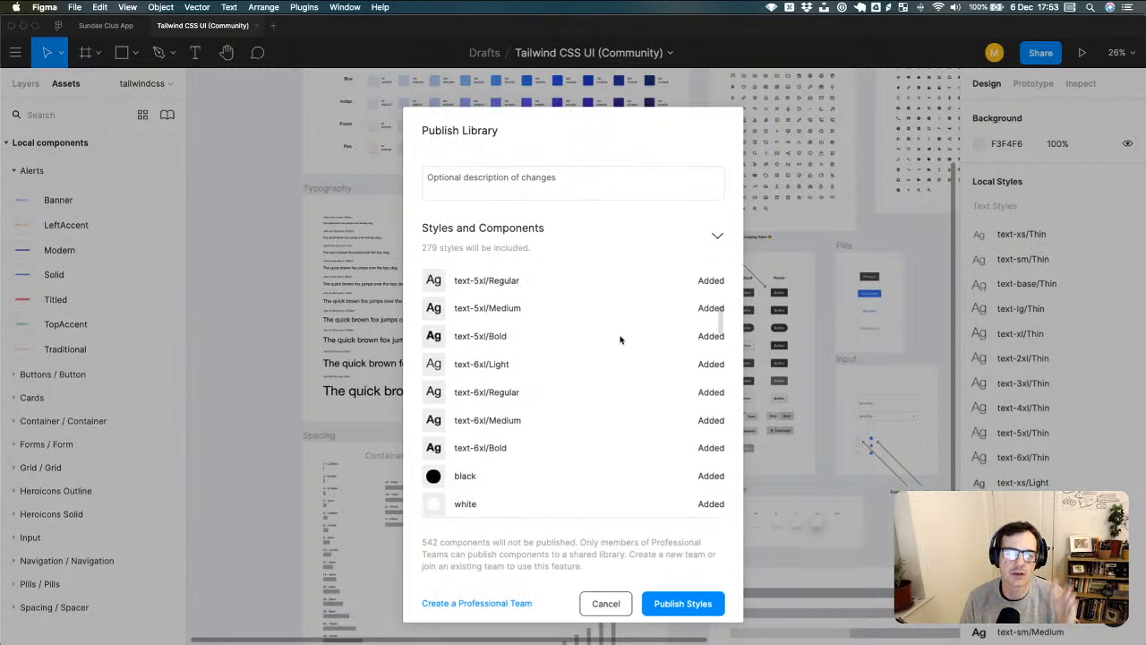
{"action": "scroll", "coordinate": [620, 338], "scroll_direction": "down", "scroll_amount": 8}
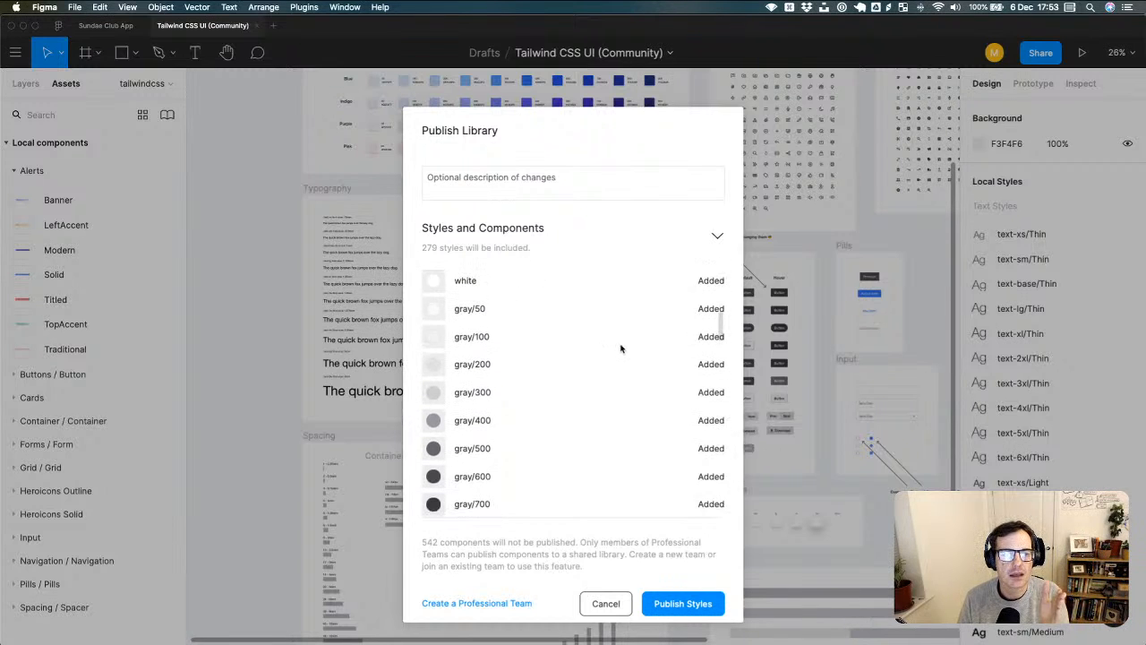
{"action": "scroll", "coordinate": [621, 348], "scroll_direction": "down", "scroll_amount": 10}
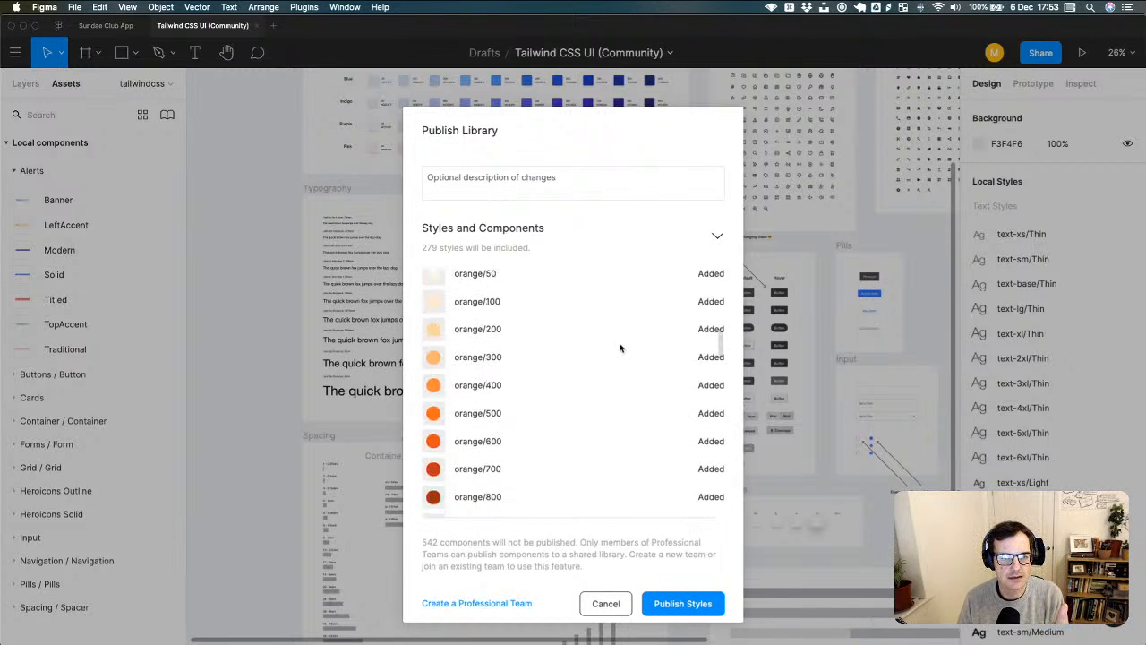
{"action": "scroll", "coordinate": [621, 348], "scroll_direction": "down", "scroll_amount": 10}
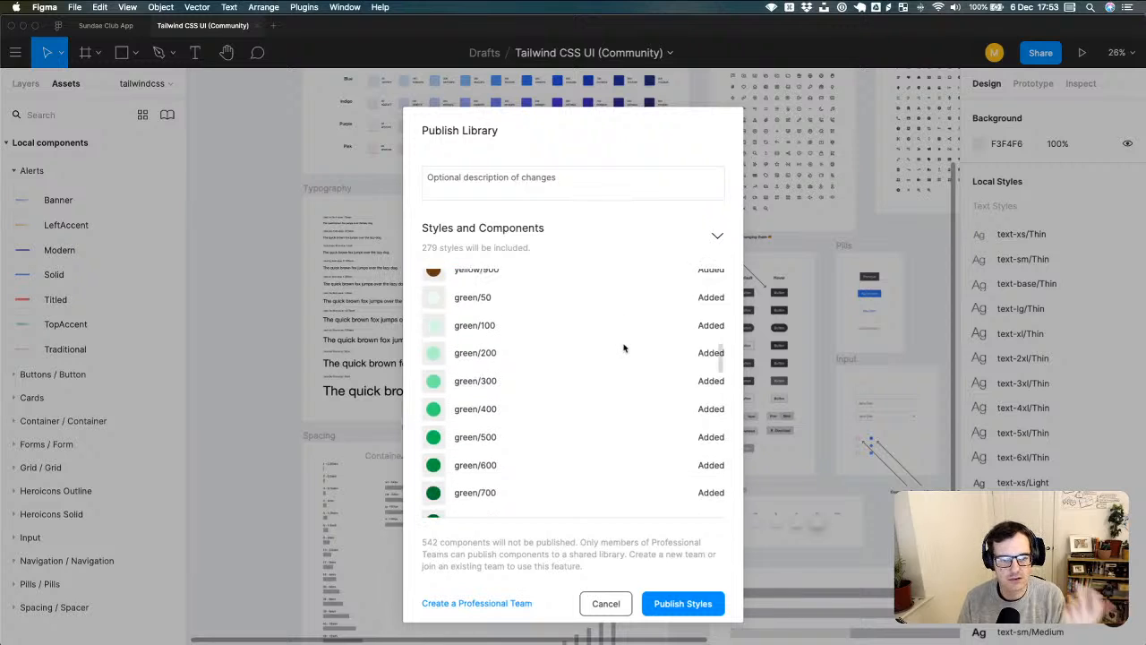
{"action": "scroll", "coordinate": [625, 348], "scroll_direction": "down", "scroll_amount": 2}
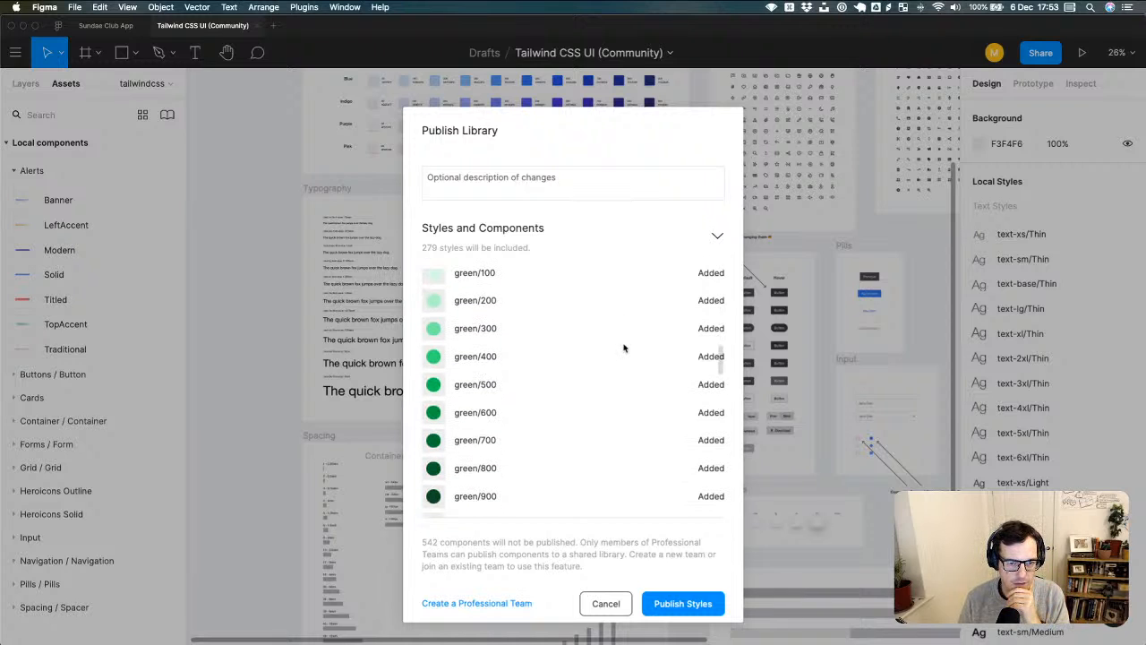
{"action": "scroll", "coordinate": [624, 347], "scroll_direction": "down", "scroll_amount": 1}
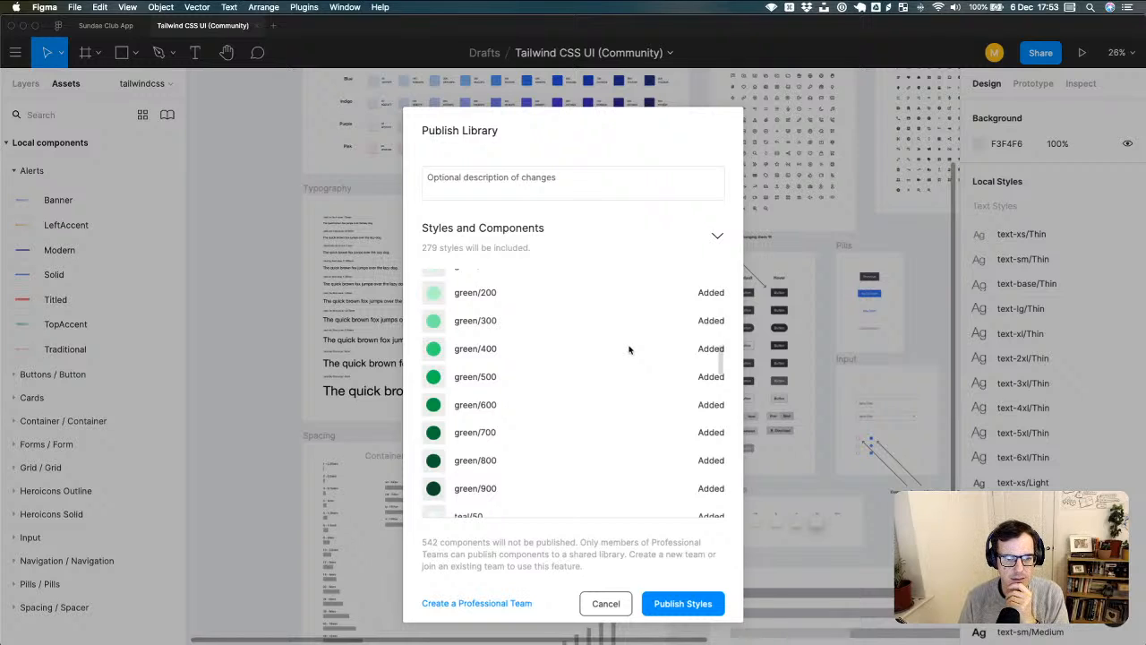
{"action": "scroll", "coordinate": [630, 350], "scroll_direction": "up", "scroll_amount": 15}
- Enter the change description "Tailwind CSS Styles" and publish the styles to the library
{"action": "left_click", "coordinate": [546, 182]}
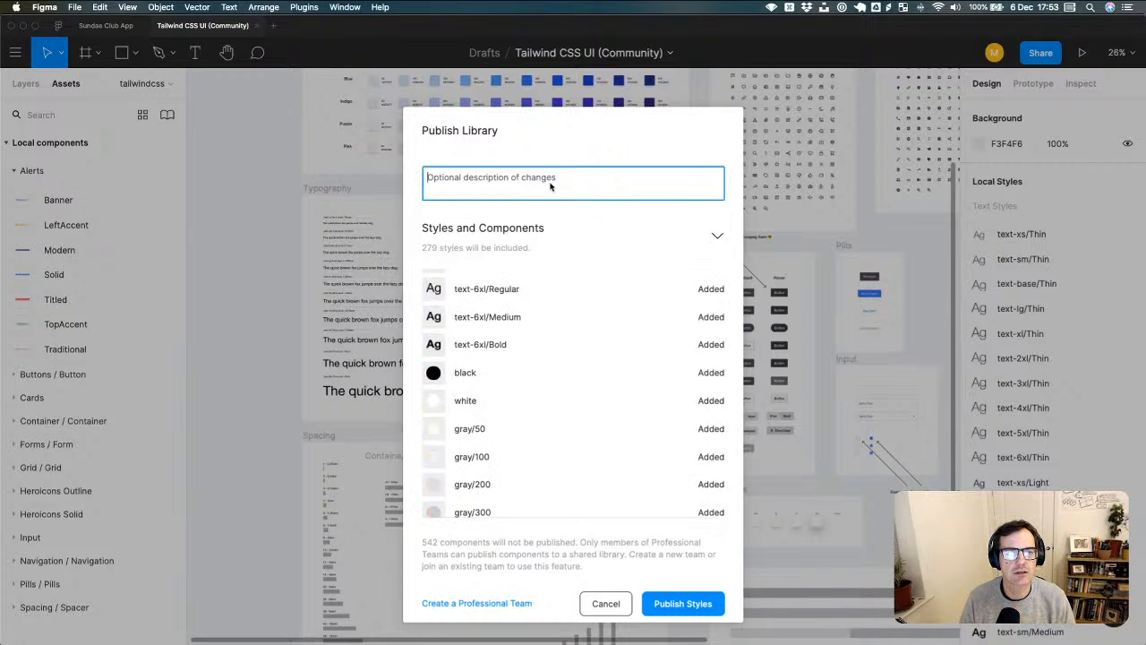
{"action": "type", "text": "Tin"}
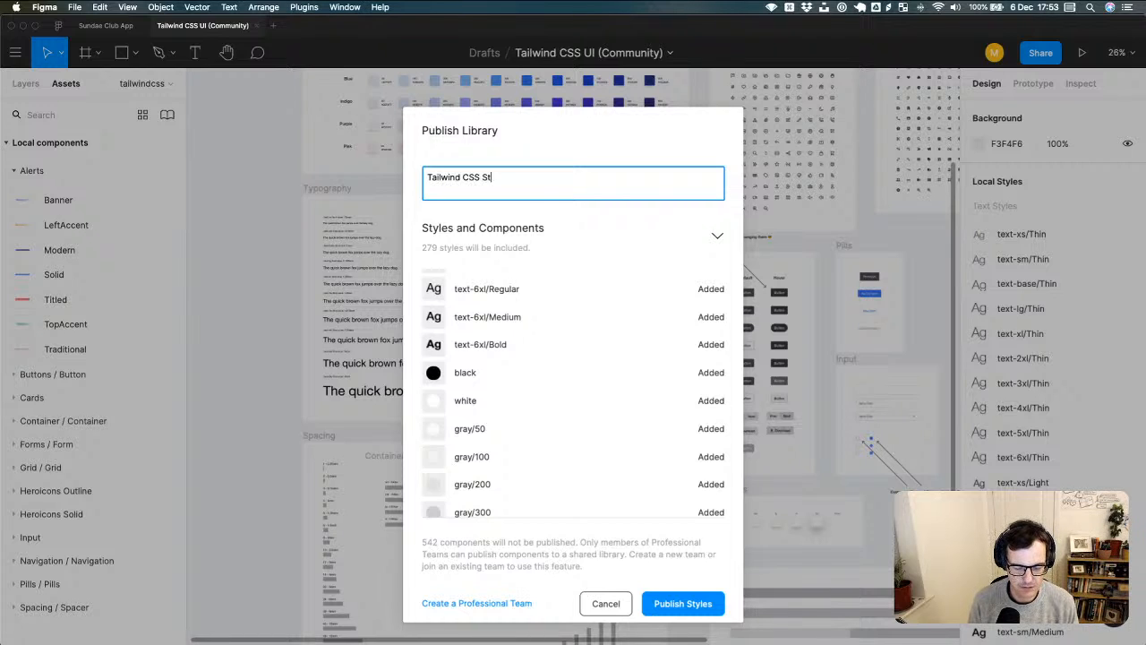
{"action": "left_click", "coordinate": [701, 607]}
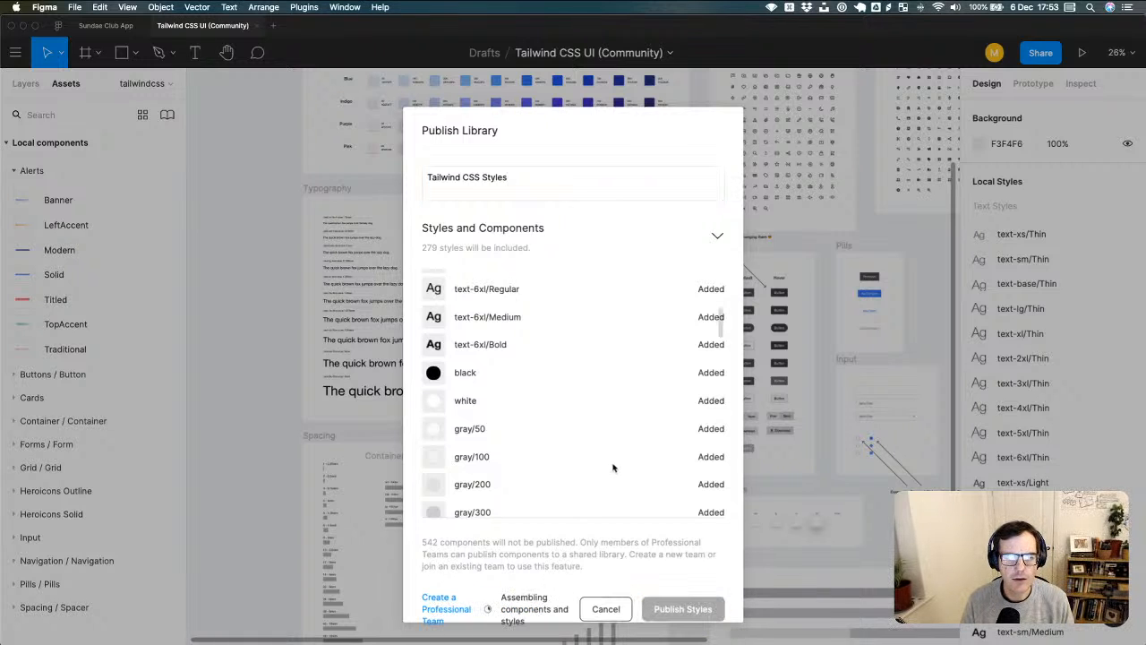
{"action": "scroll", "coordinate": [613, 460], "scroll_direction": "down", "scroll_amount": 3}
{"action": "scroll", "coordinate": [603, 461], "scroll_direction": "up", "scroll_amount": 4}
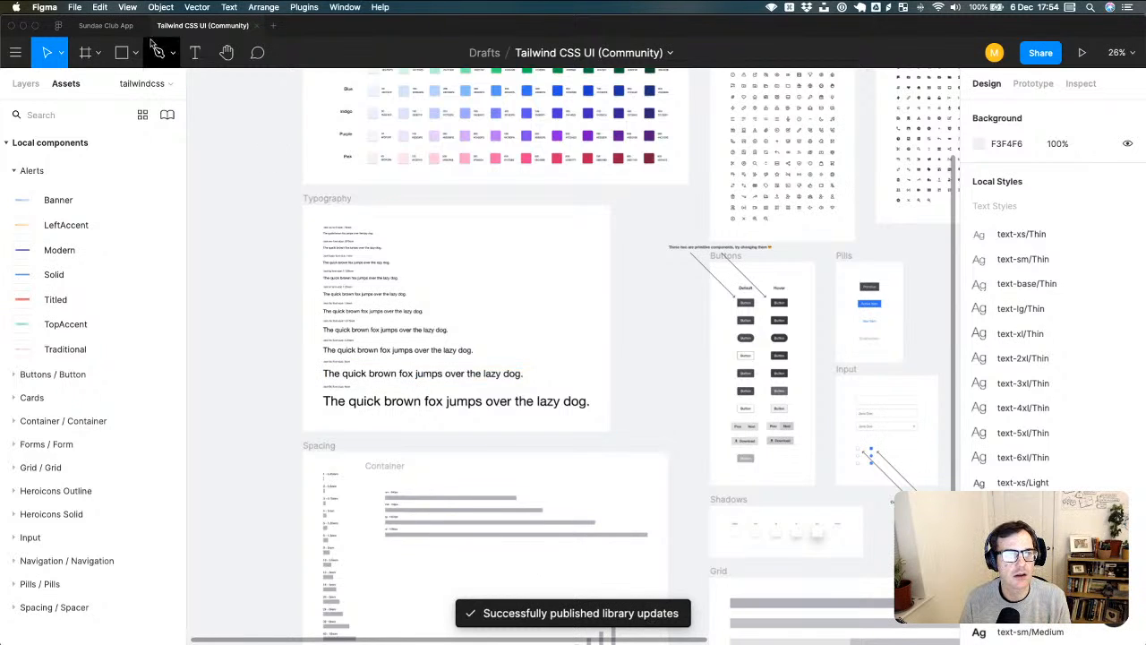
- Switch to the Sundae Club App file, enable the Tailwind CSS UI (Community) library from its assets and close the libraries dialog
{"action": "left_click", "coordinate": [117, 30]}
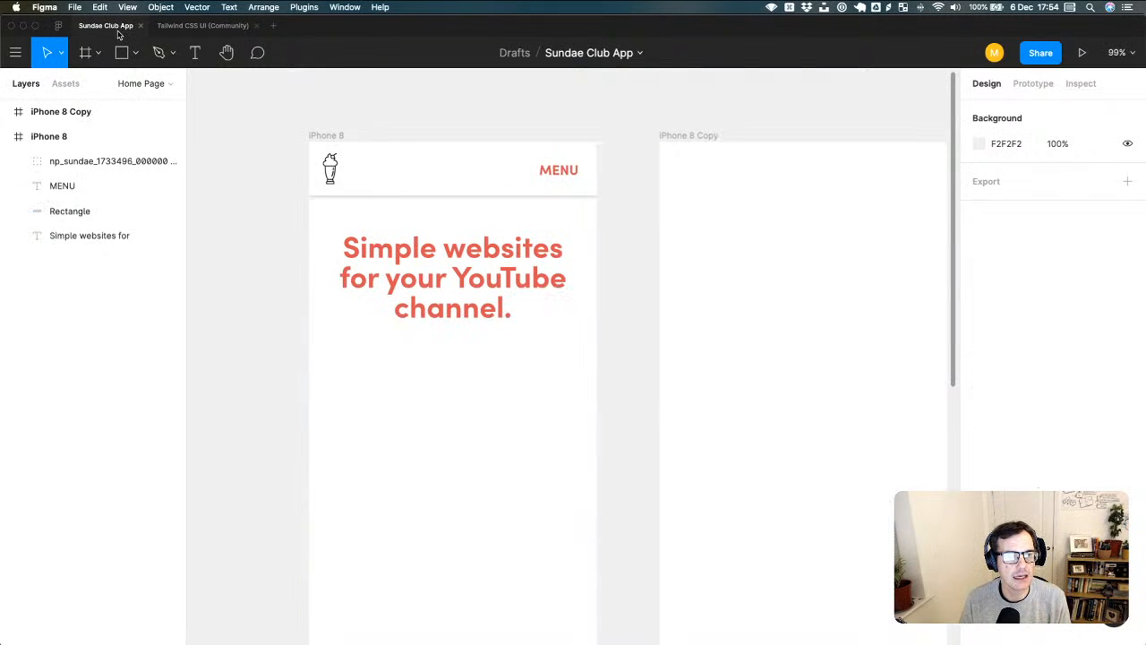
{"action": "left_click", "coordinate": [71, 84]}
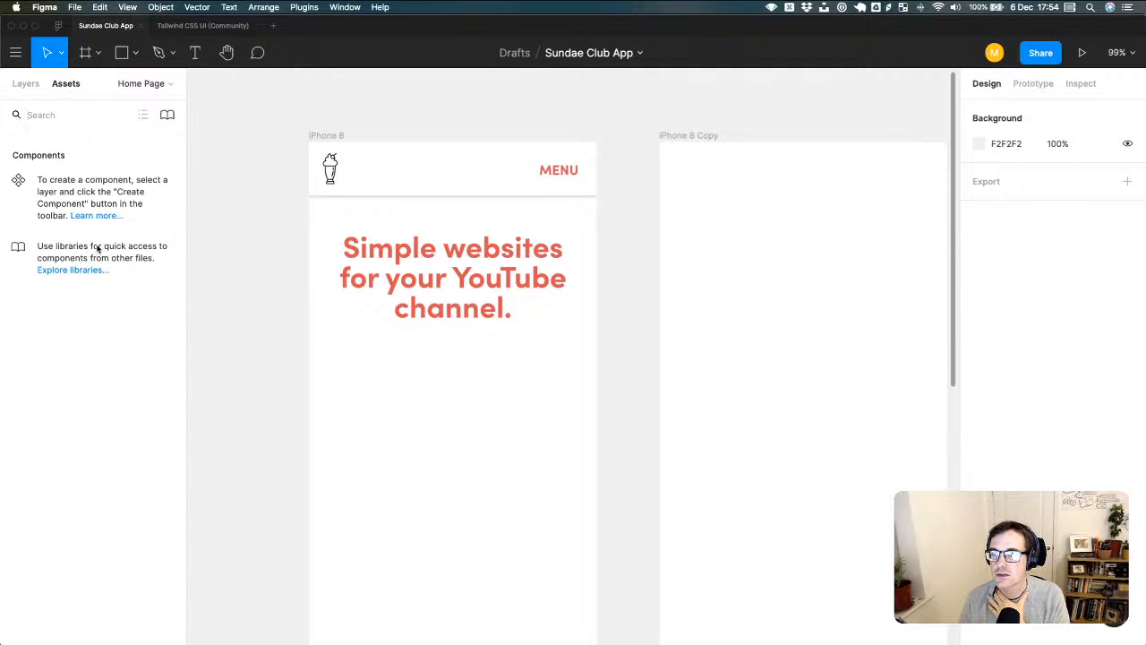
{"action": "left_click", "coordinate": [77, 272]}
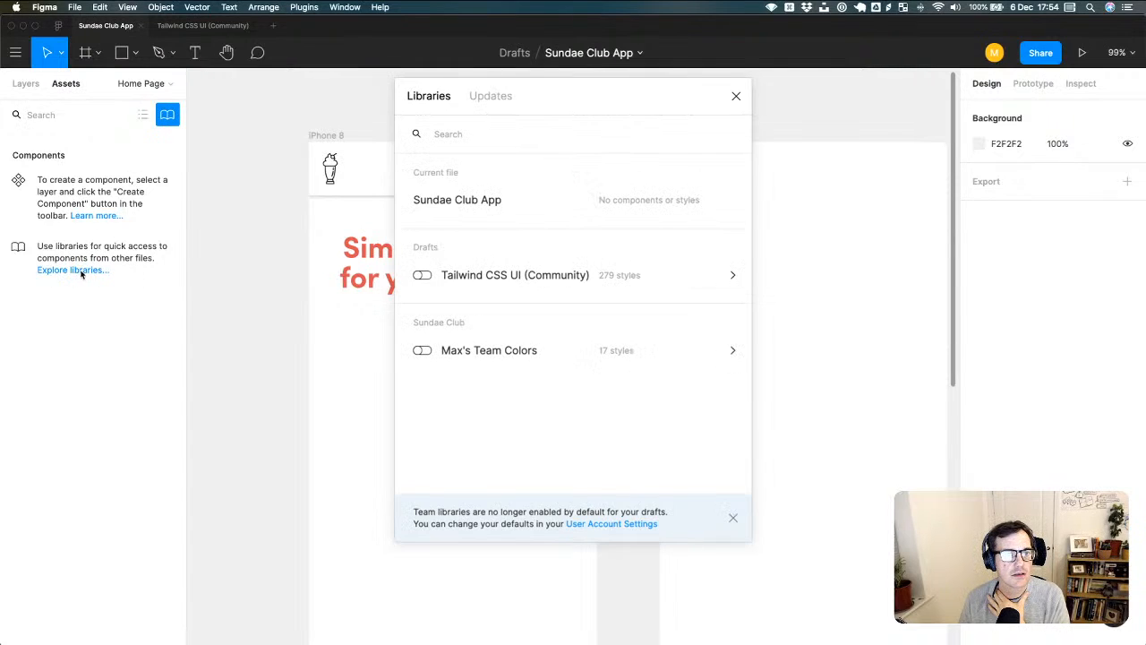
{"action": "left_click", "coordinate": [426, 276]}
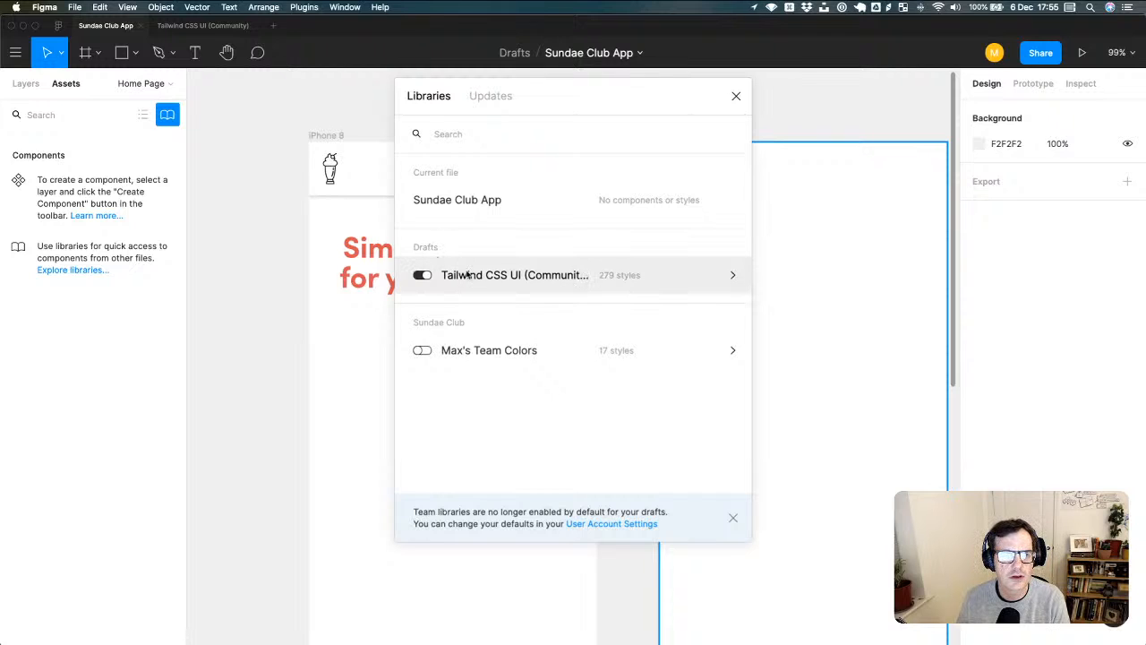
{"action": "left_click", "coordinate": [799, 239]}
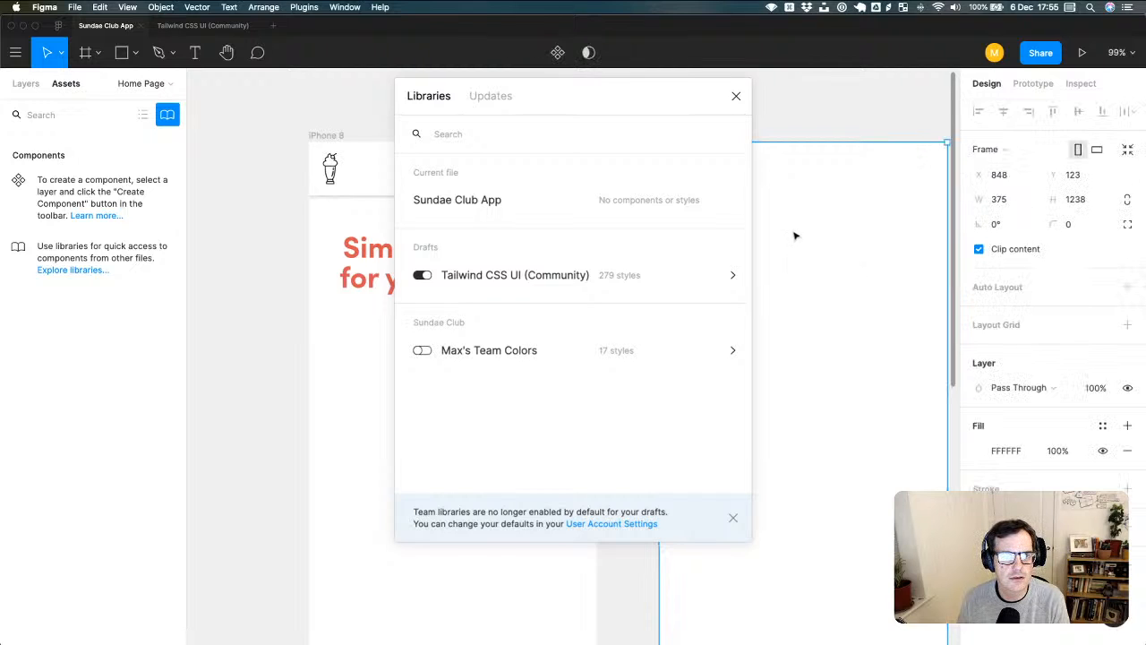
{"action": "left_click", "coordinate": [729, 97]}
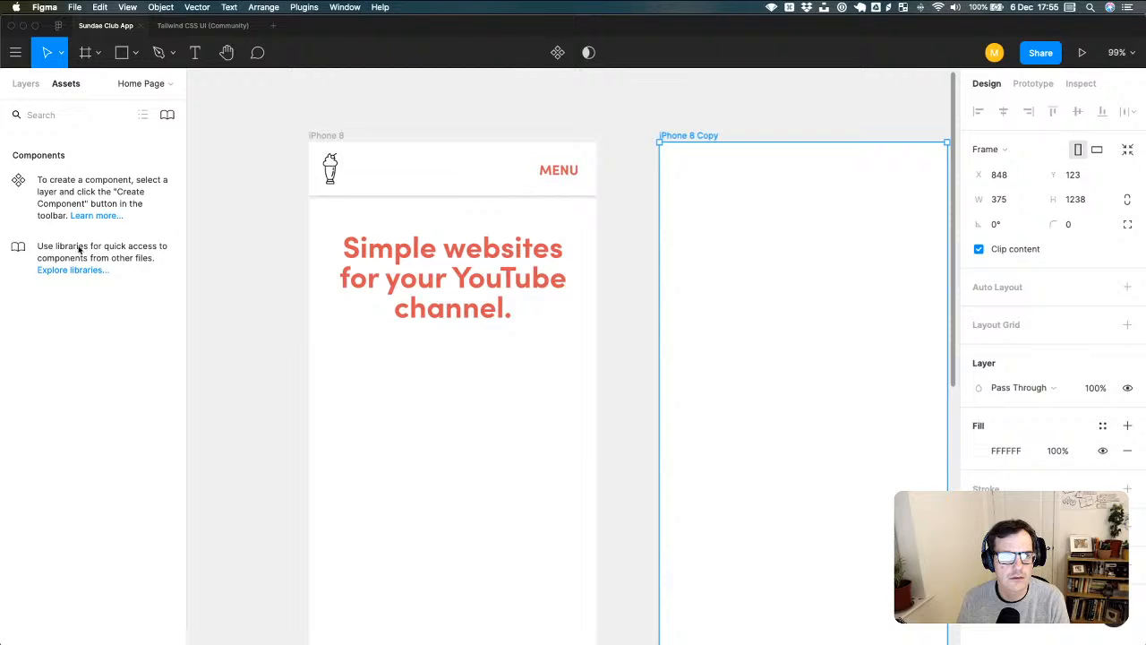
- Check the Sundae Club App's assets and examine the styles contained in the enabled Tailwind CSS UI (Community) library
{"action": "left_click", "coordinate": [167, 114]}
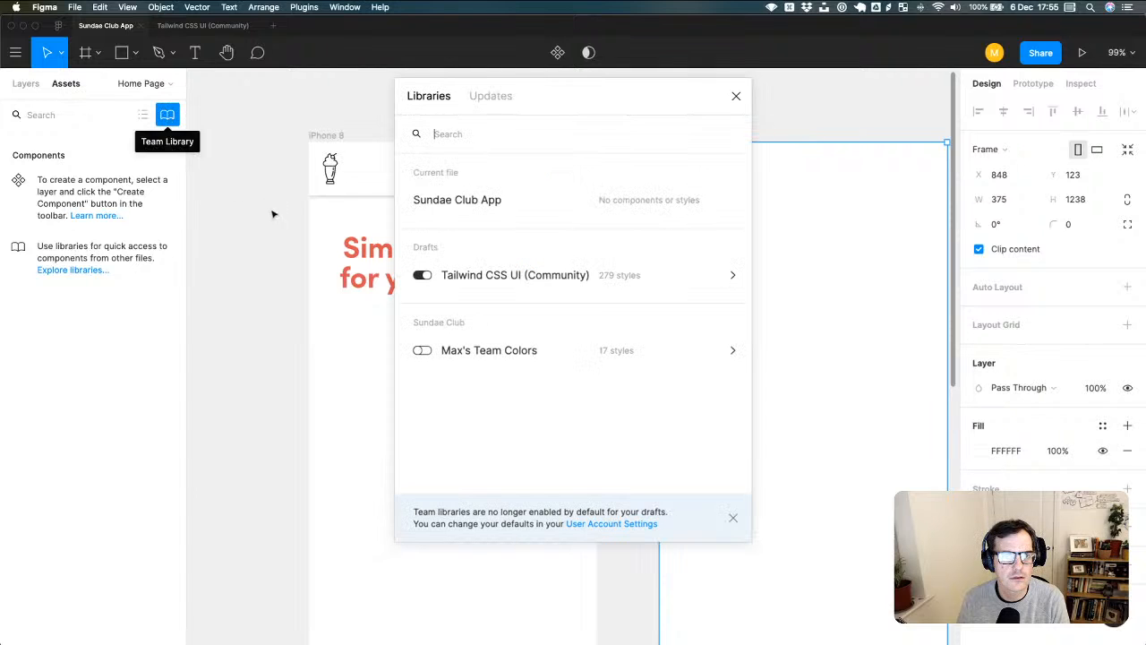
{"action": "left_click", "coordinate": [740, 97]}
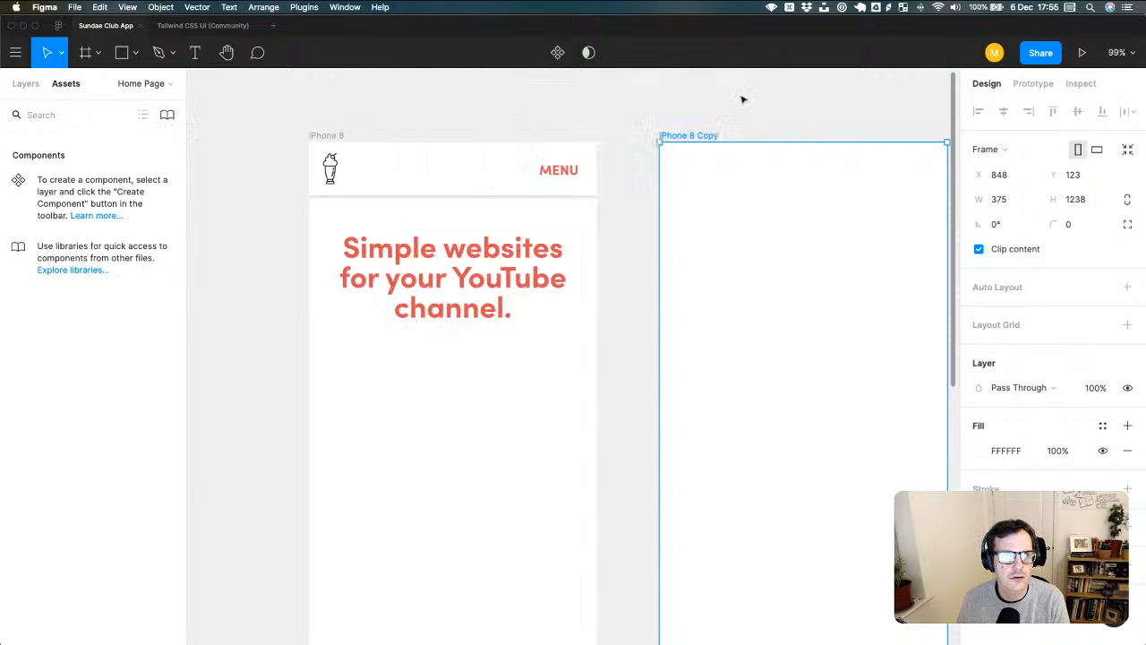
{"action": "left_click", "coordinate": [29, 84]}
{"action": "left_click", "coordinate": [69, 83]}
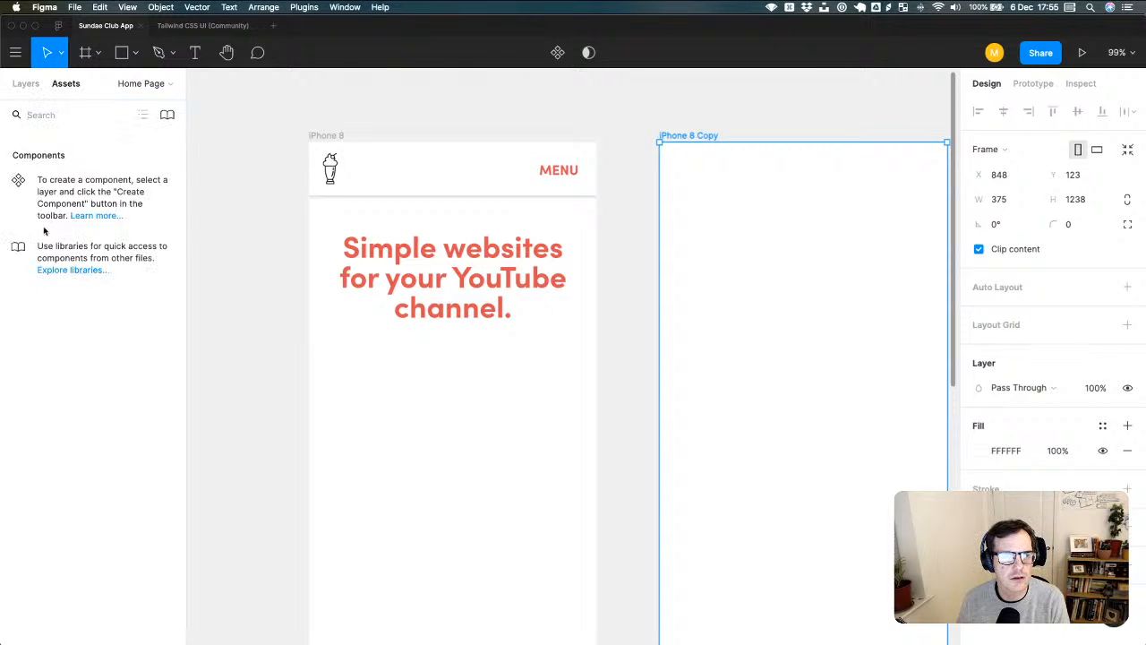
{"action": "left_click", "coordinate": [167, 115]}
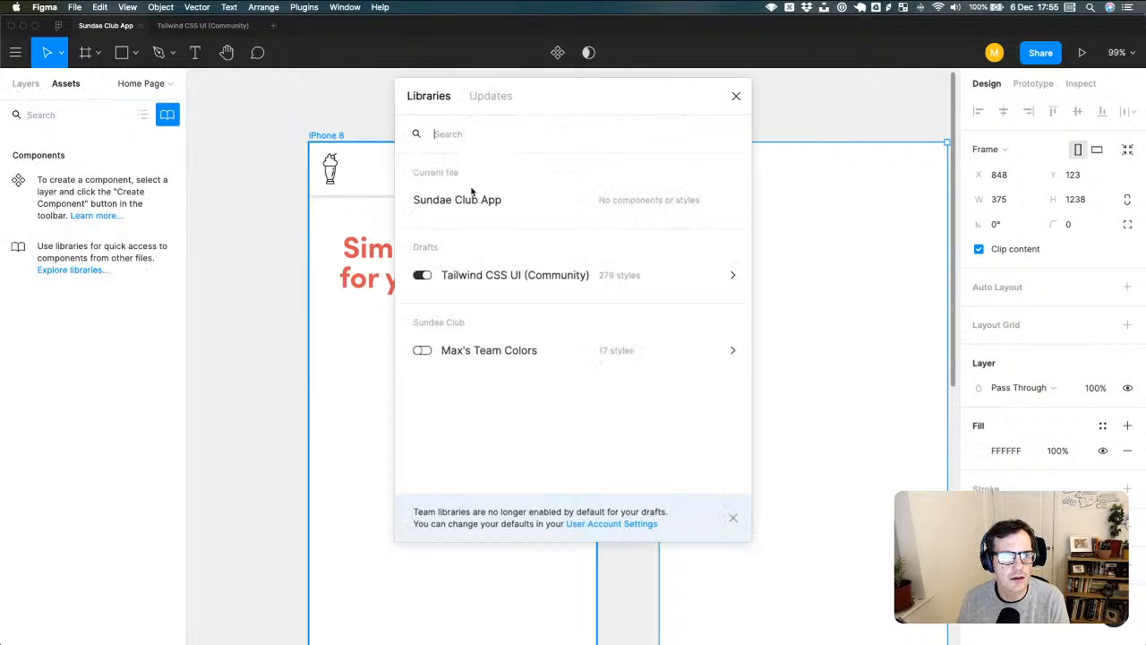
{"action": "left_click", "coordinate": [703, 276]}
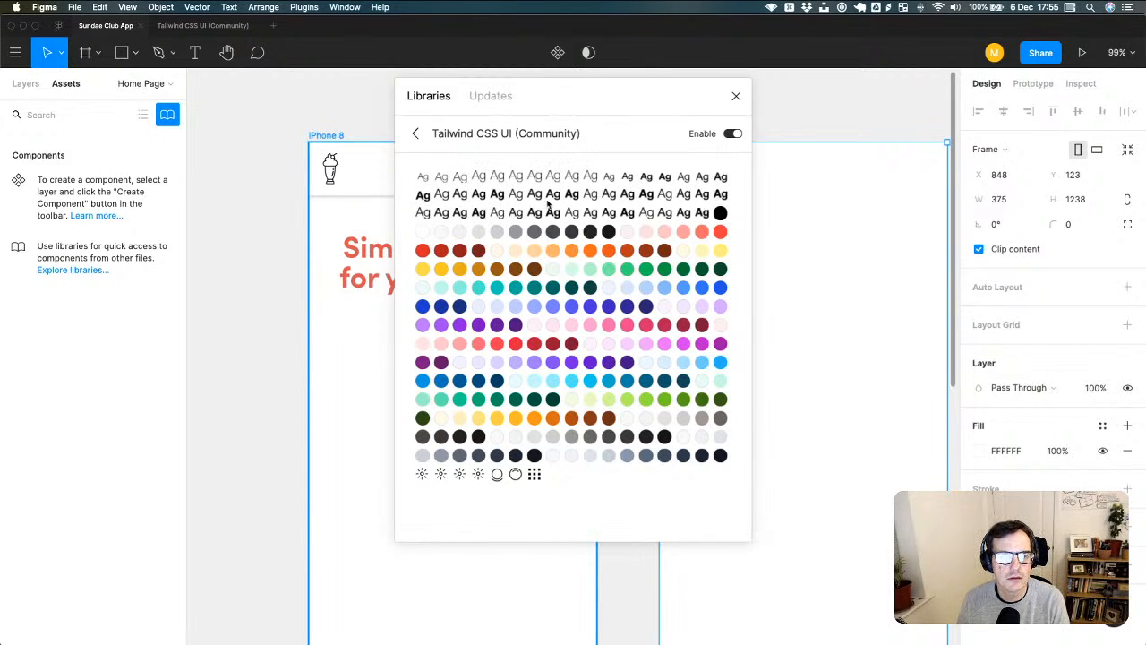
{"action": "left_click", "coordinate": [415, 134]}
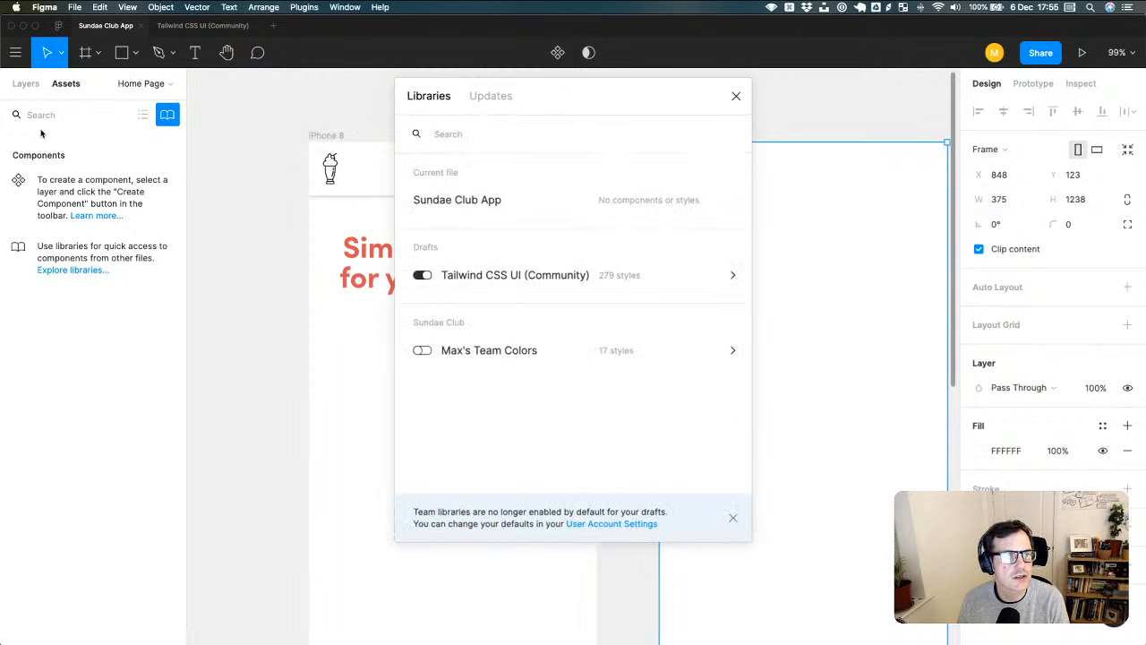
- Show the file's layers, select the "Simple websites for your YouTube channel." heading and close the libraries dialog
{"action": "left_click", "coordinate": [25, 83]}
{"action": "left_click", "coordinate": [113, 351]}
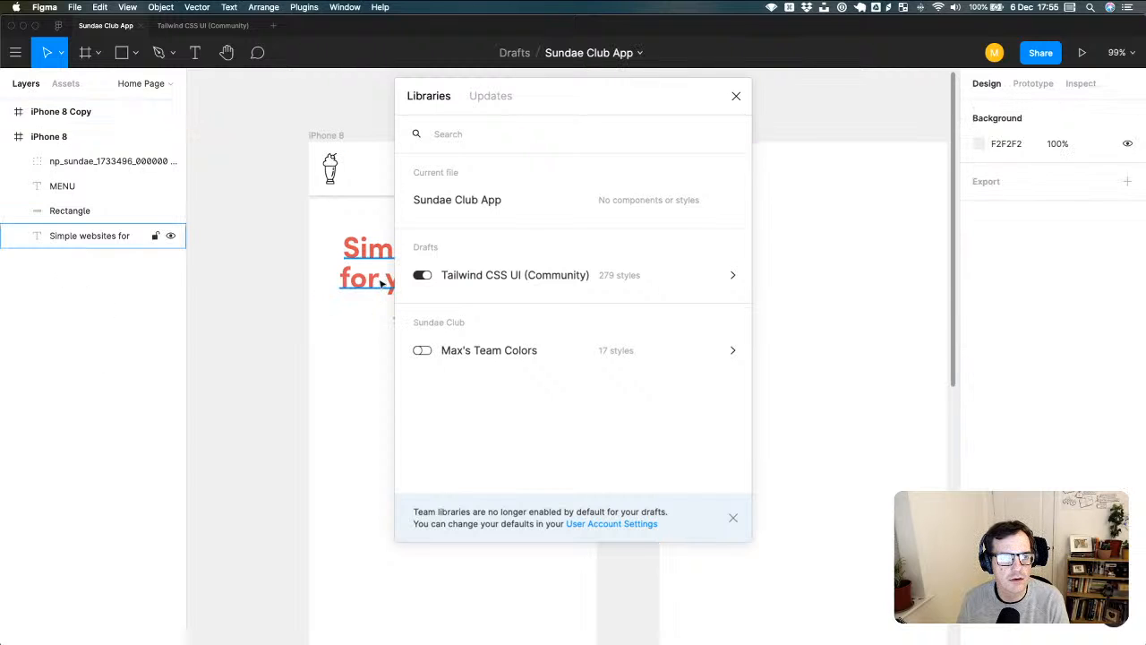
{"action": "left_click", "coordinate": [382, 283]}
{"action": "left_click", "coordinate": [737, 96]}
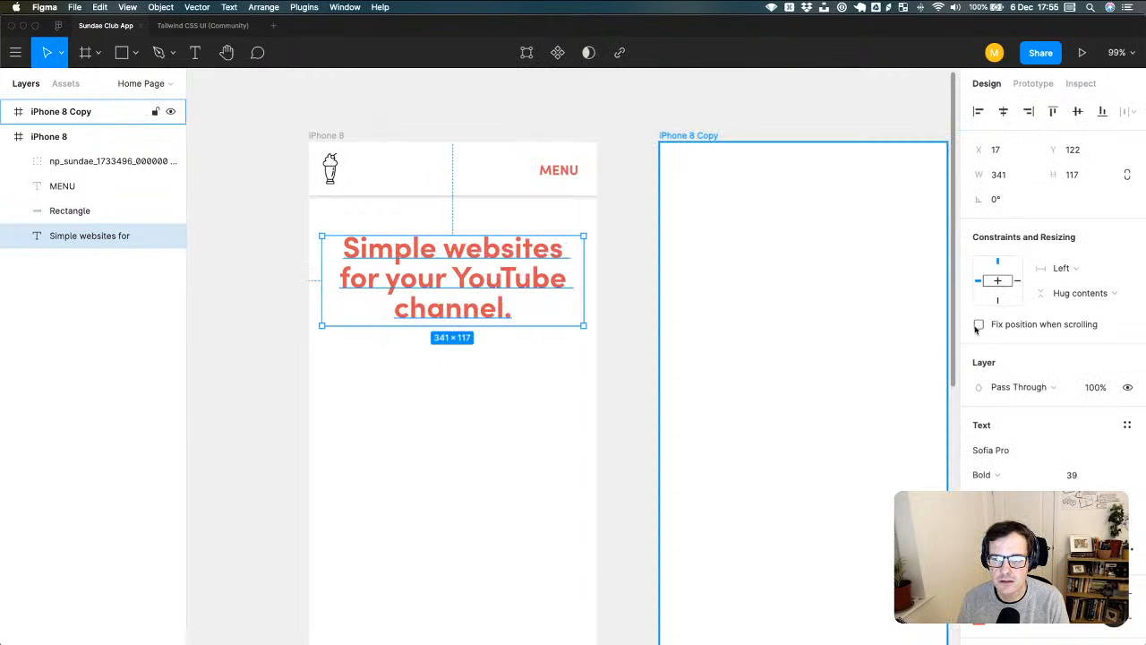
- Examine the heading's font choices, text and fill properties, and its inspect and prototype details
{"action": "left_click", "coordinate": [1132, 450]}
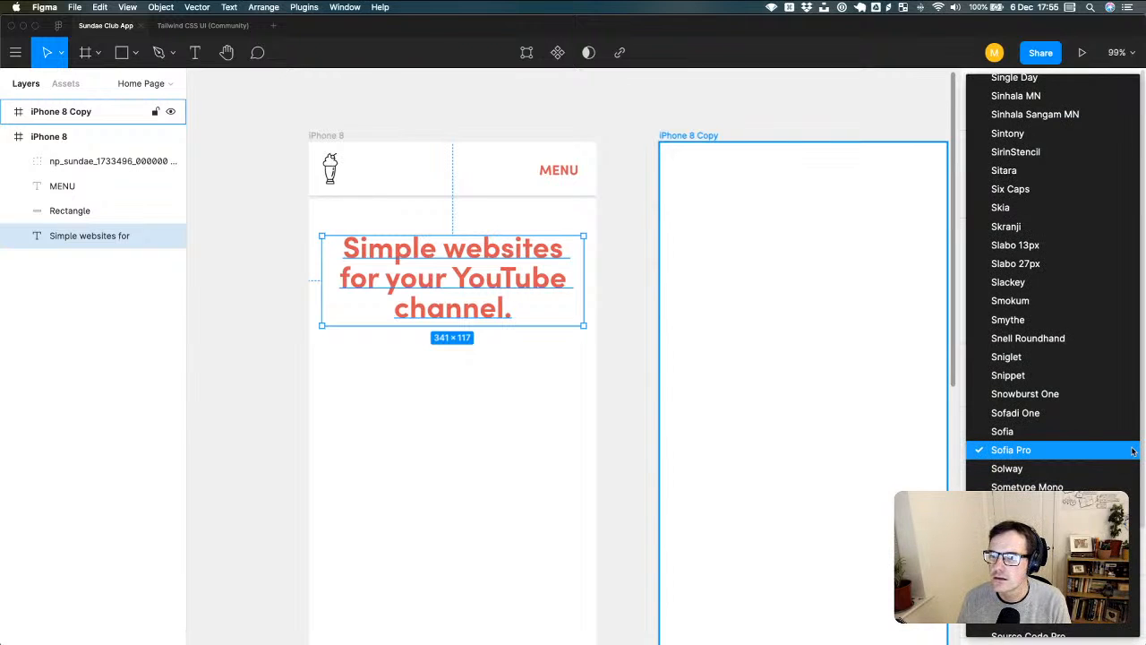
{"action": "left_click", "coordinate": [917, 392]}
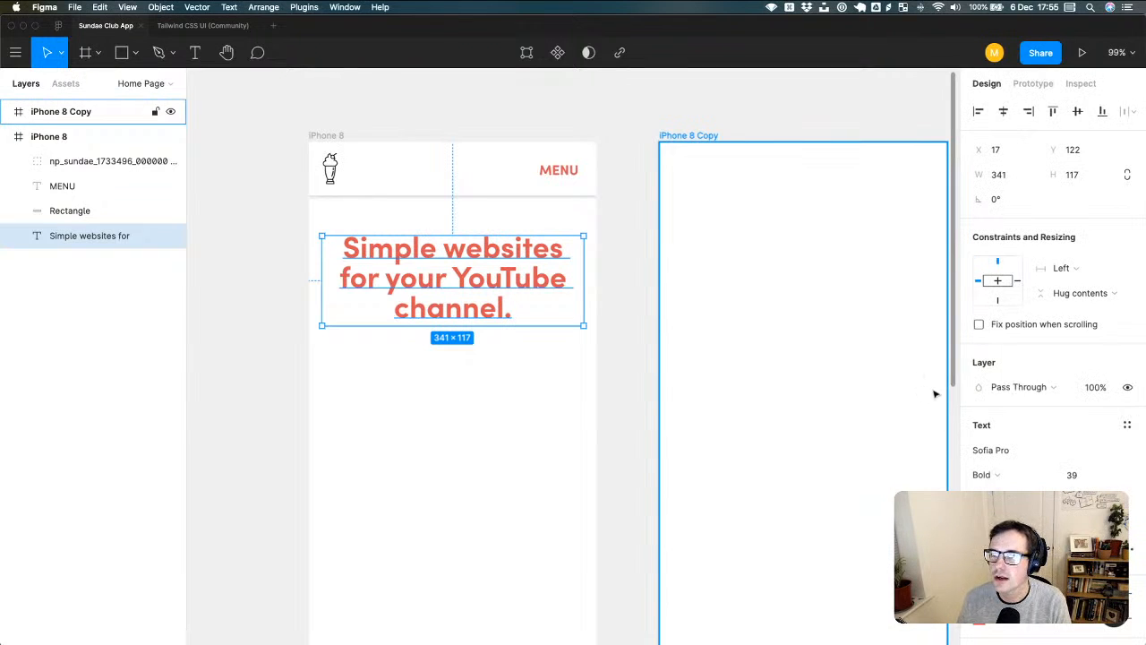
{"action": "scroll", "coordinate": [1086, 232], "scroll_direction": "down", "scroll_amount": 1}
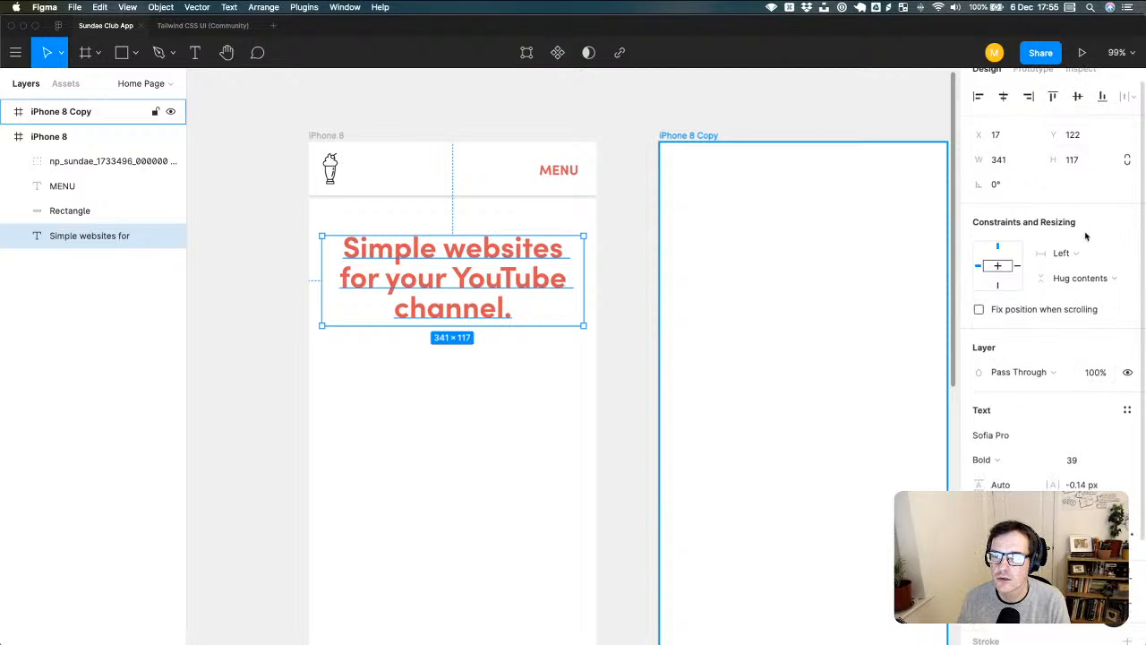
{"action": "scroll", "coordinate": [1086, 235], "scroll_direction": "down", "scroll_amount": 5}
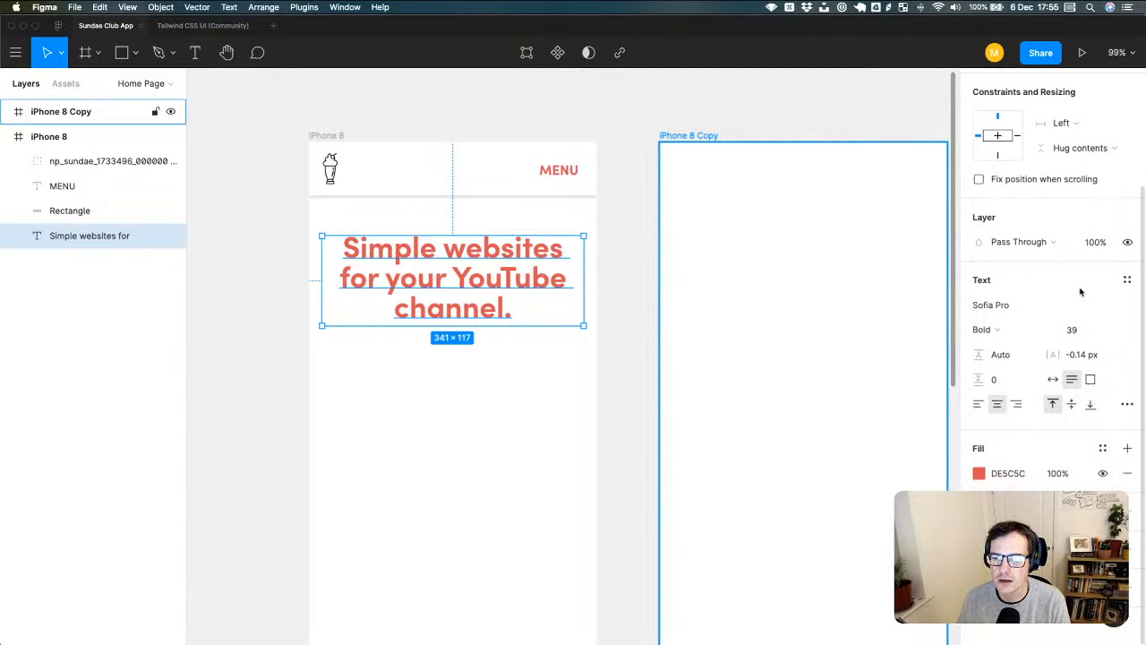
{"action": "scroll", "coordinate": [1080, 292], "scroll_direction": "up", "scroll_amount": 5}
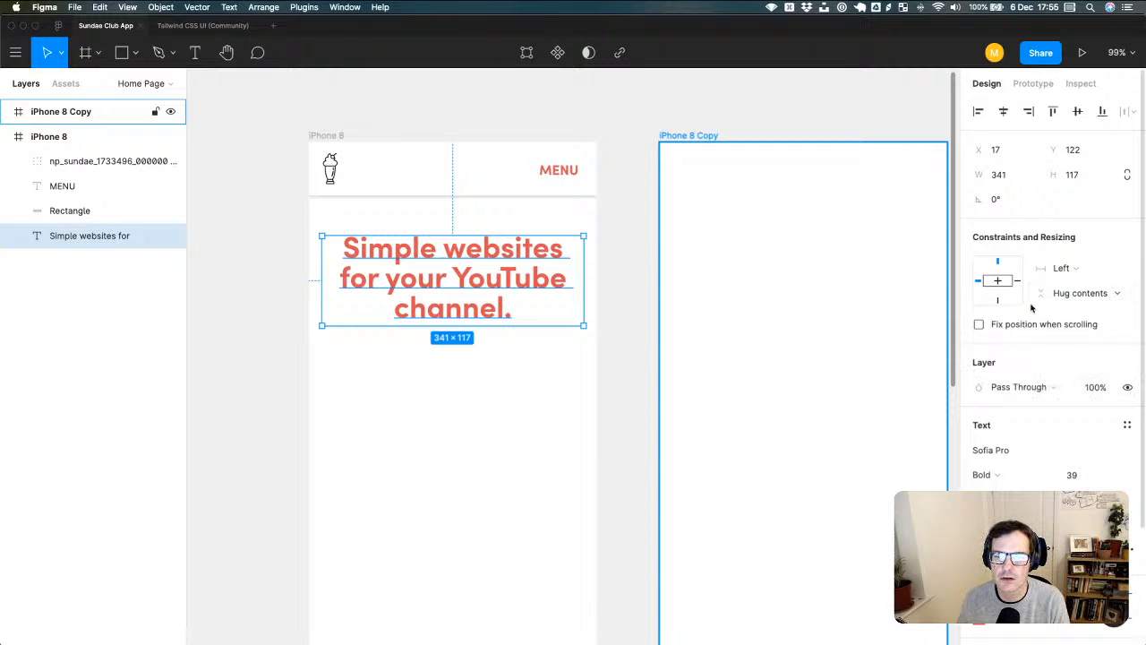
{"action": "left_click", "coordinate": [1082, 87]}
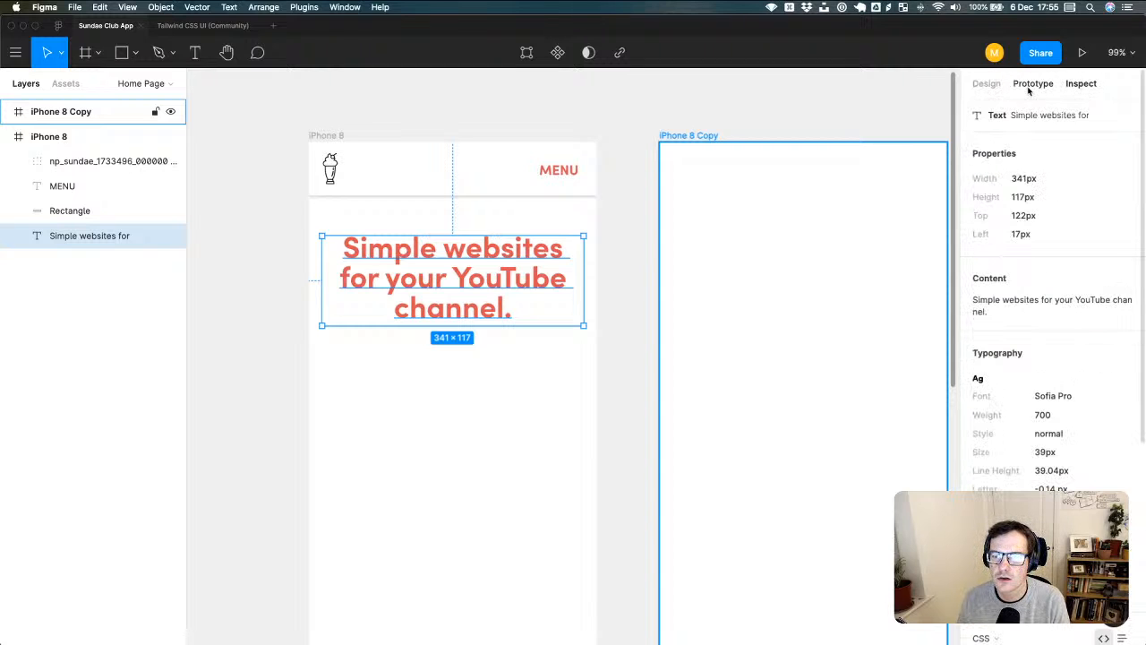
{"action": "left_click", "coordinate": [1032, 84]}
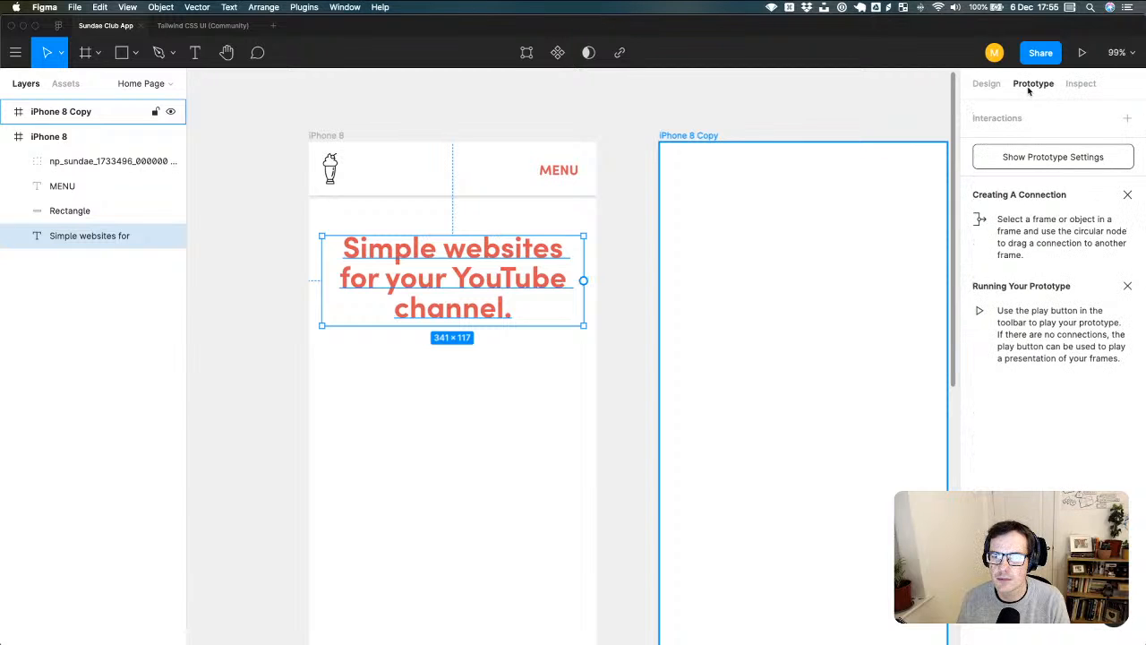
{"action": "left_click", "coordinate": [989, 85]}
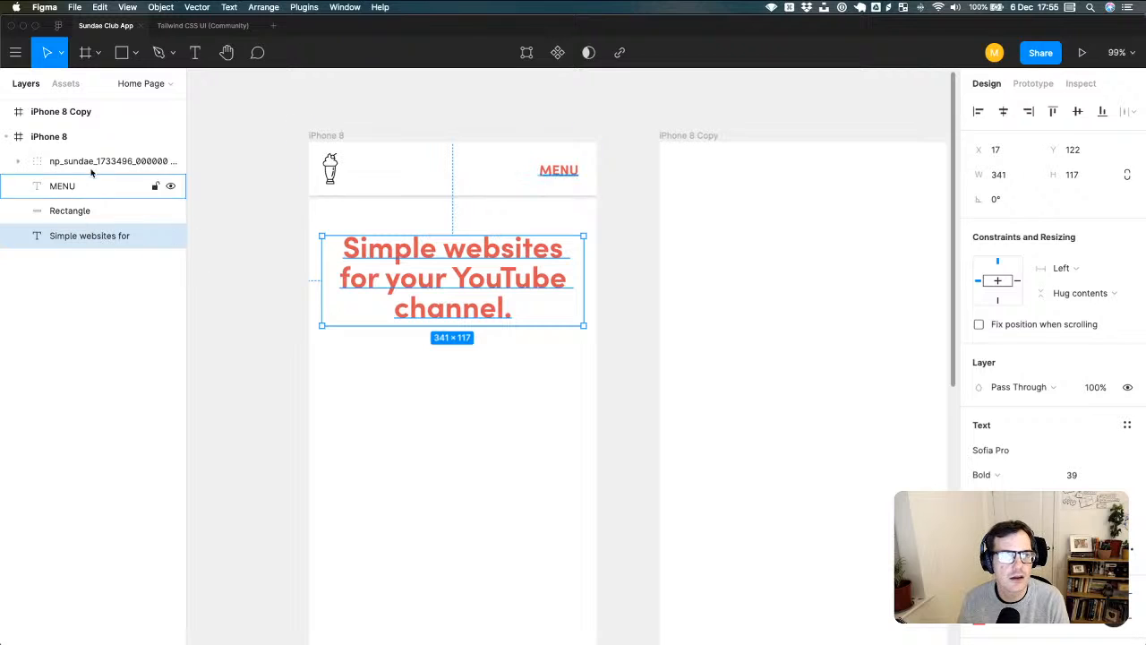
- Reopen the file's libraries dialog and examine the styles in the Tailwind CSS UI (Community) library
{"action": "left_click", "coordinate": [65, 84]}
{"action": "left_click", "coordinate": [24, 61]}
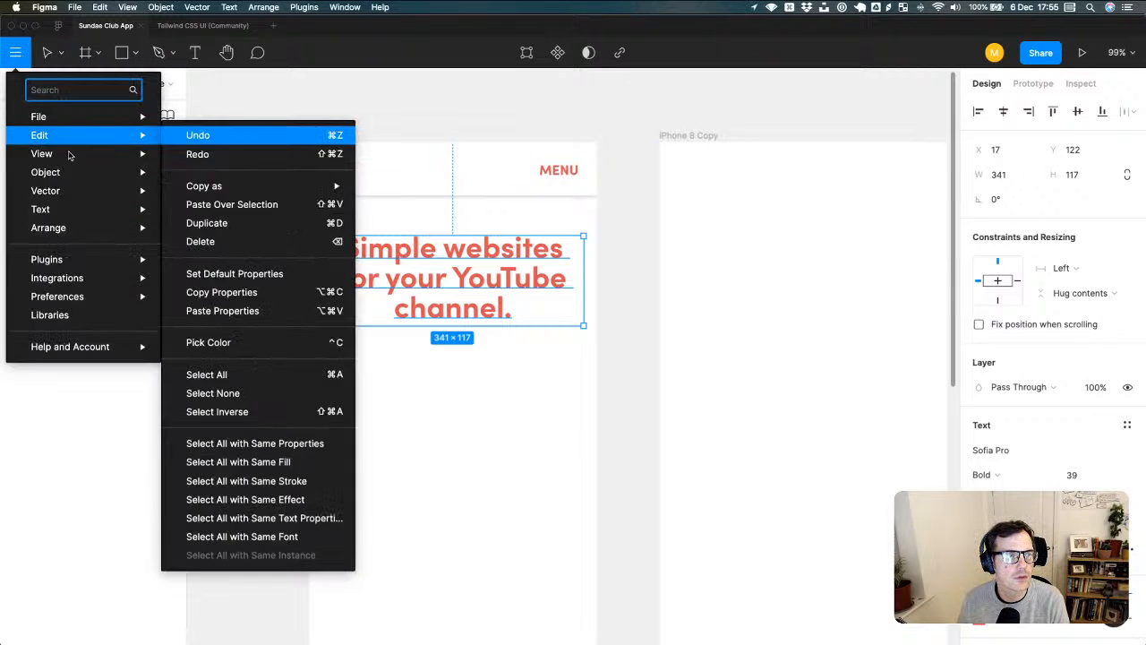
{"action": "mouse_move", "coordinate": [71, 158]}
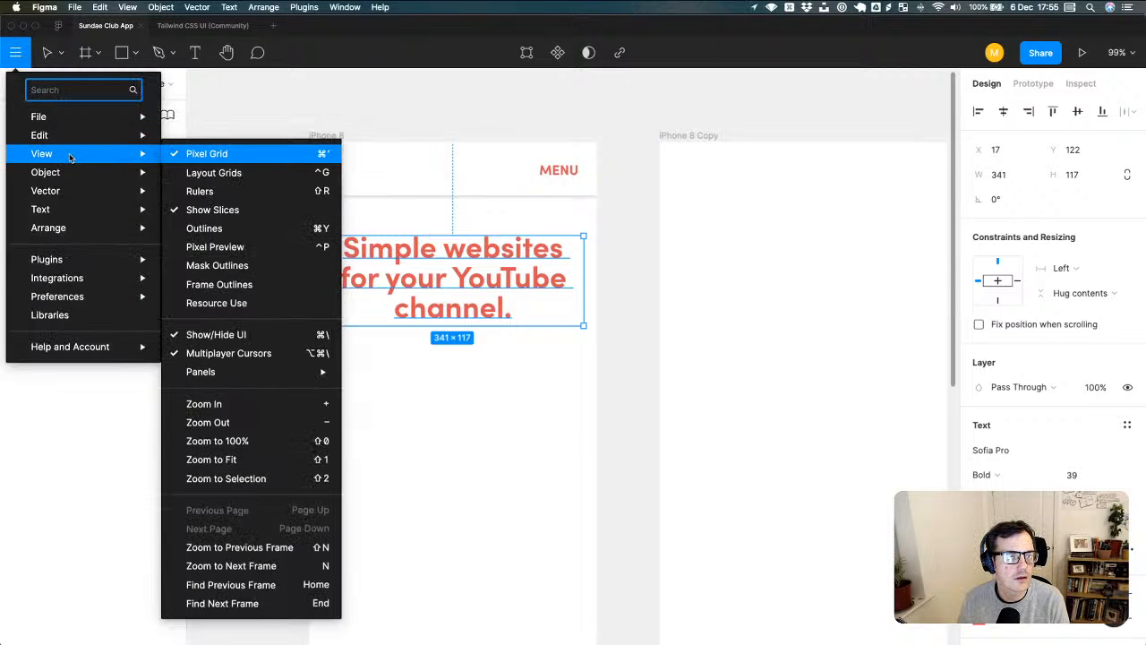
{"action": "mouse_move", "coordinate": [84, 210]}
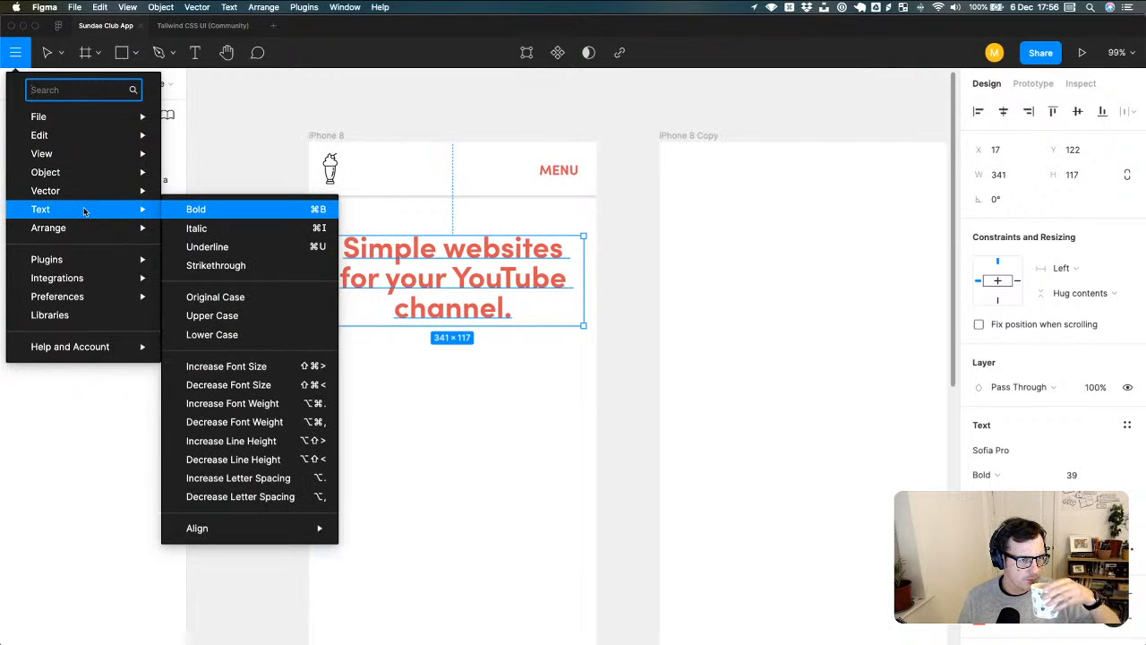
{"action": "mouse_move", "coordinate": [89, 232]}
{"action": "mouse_move", "coordinate": [90, 303]}
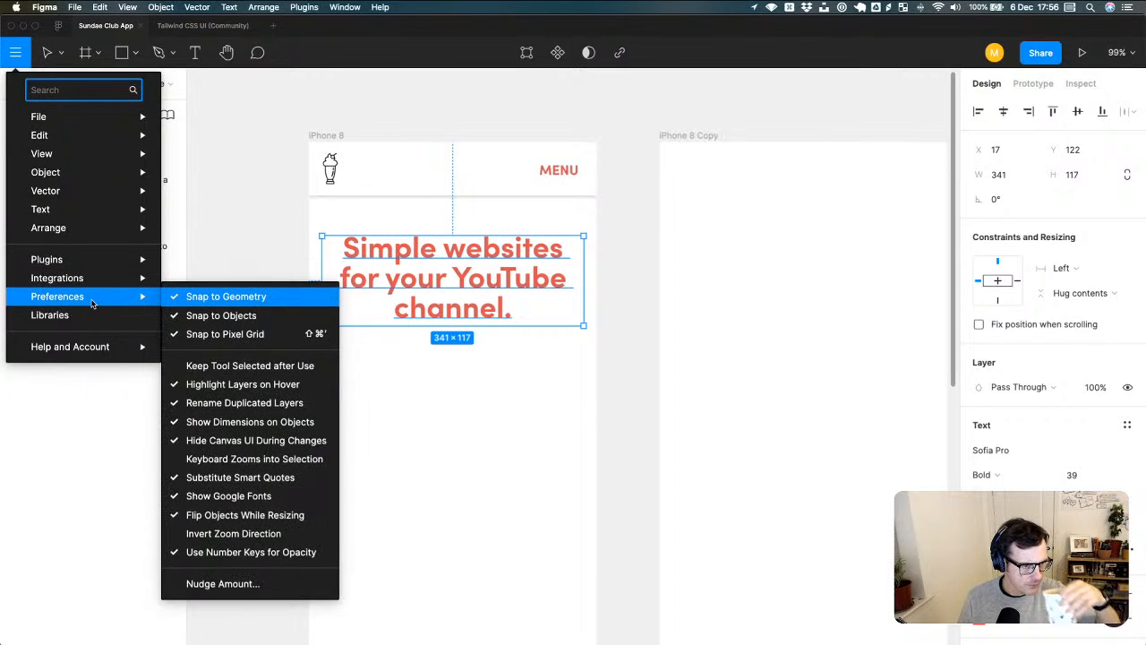
{"action": "left_click", "coordinate": [91, 318]}
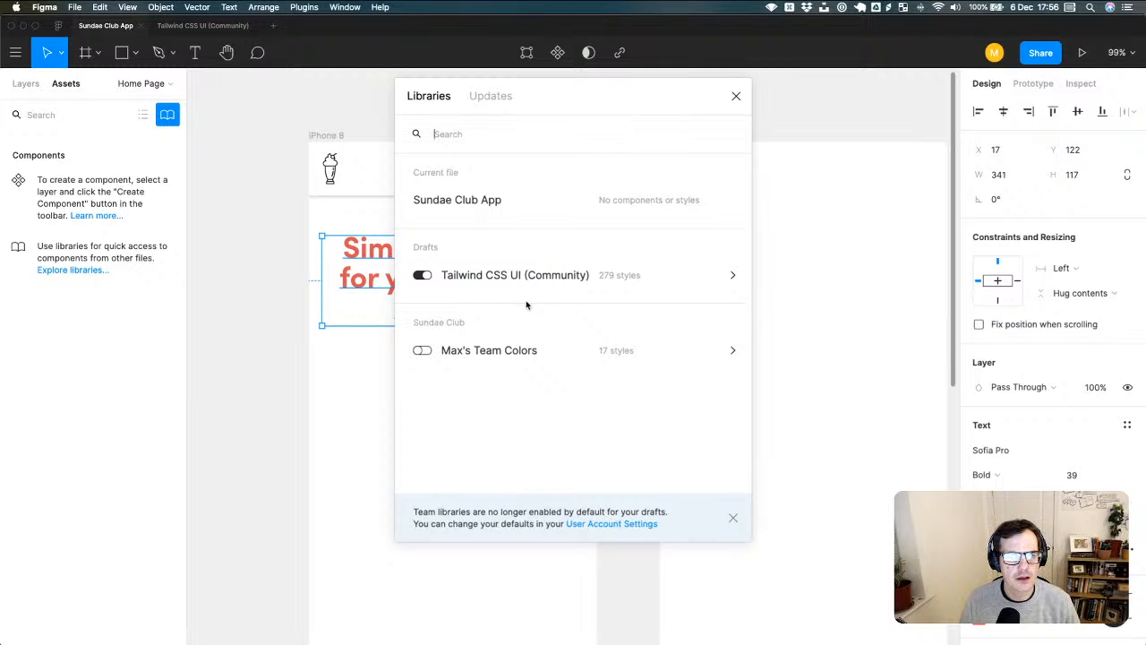
{"action": "left_click", "coordinate": [490, 101]}
{"action": "left_click", "coordinate": [443, 100]}
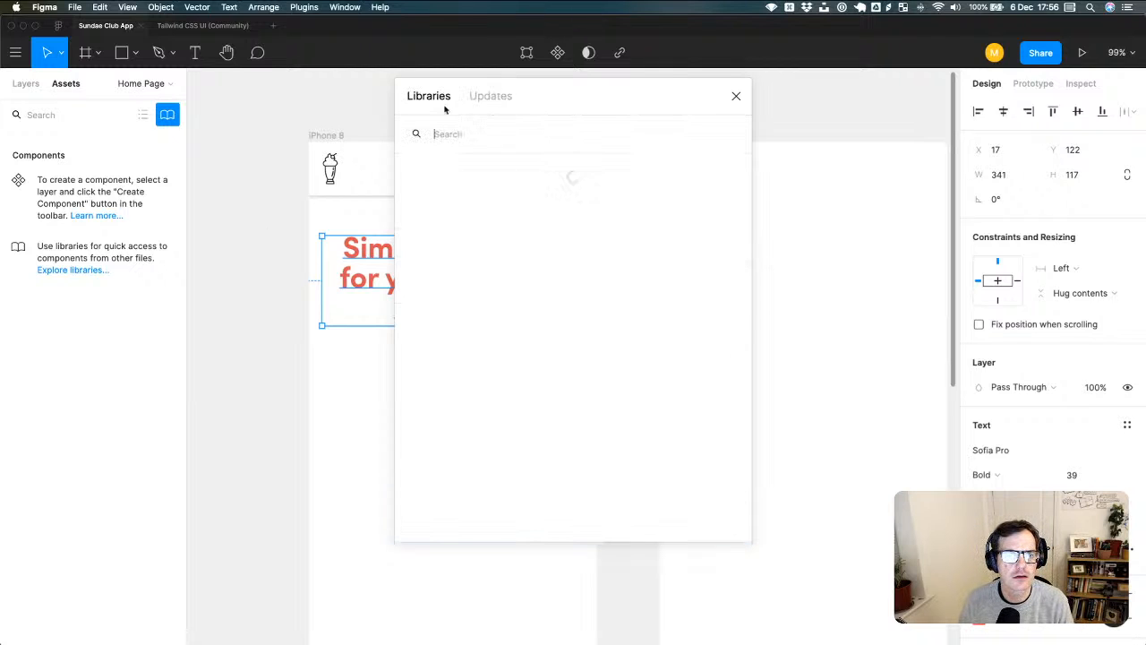
{"action": "left_click", "coordinate": [529, 279]}
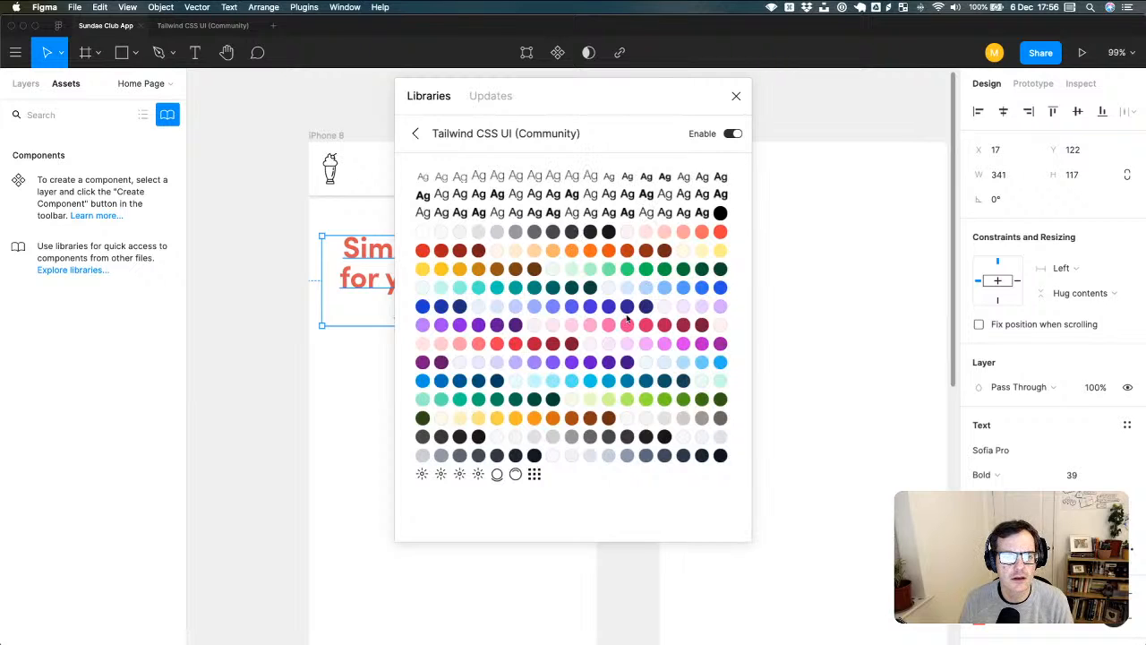
- Check whether library updates are available and close the libraries dialog
{"action": "left_click", "coordinate": [813, 332]}
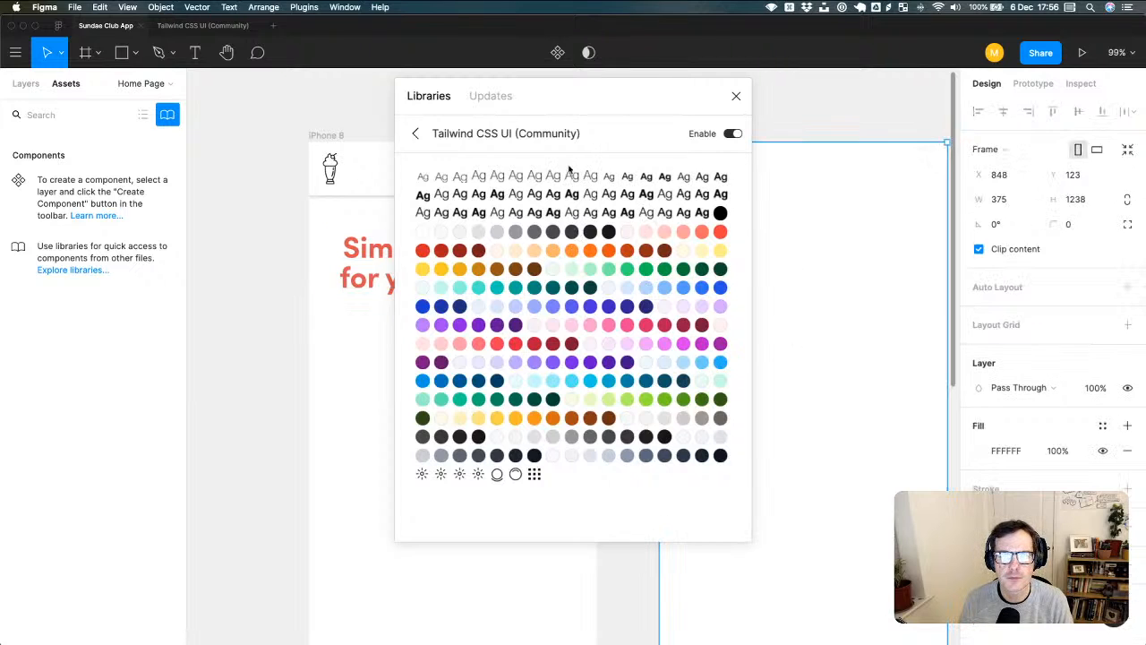
{"action": "left_click", "coordinate": [491, 96]}
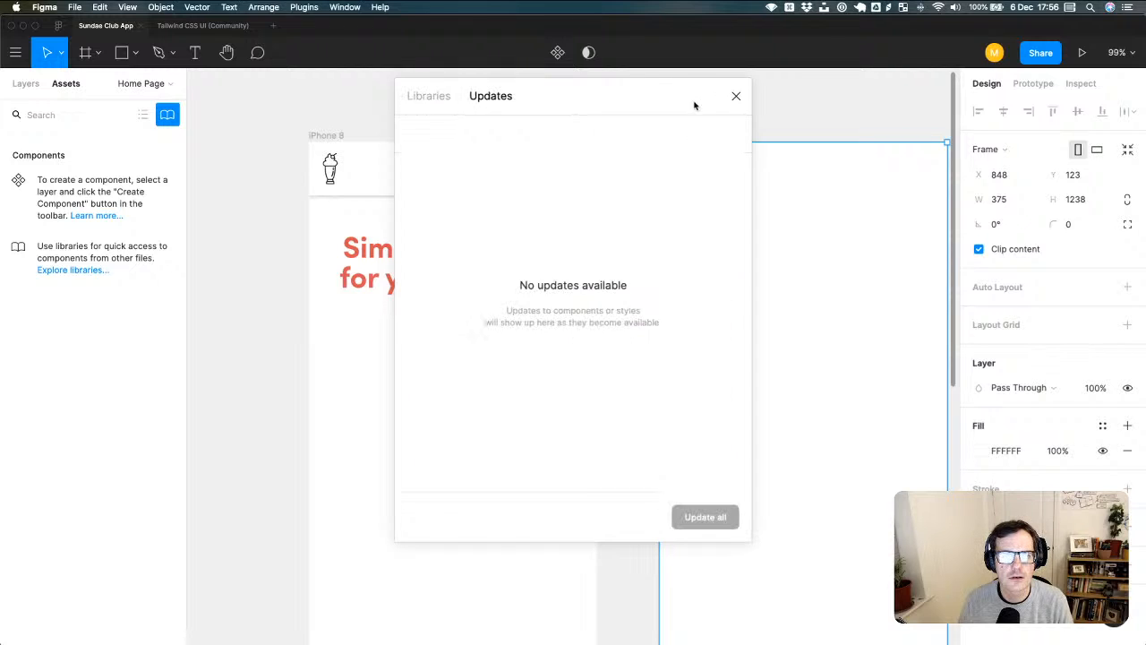
{"action": "left_click", "coordinate": [736, 96]}
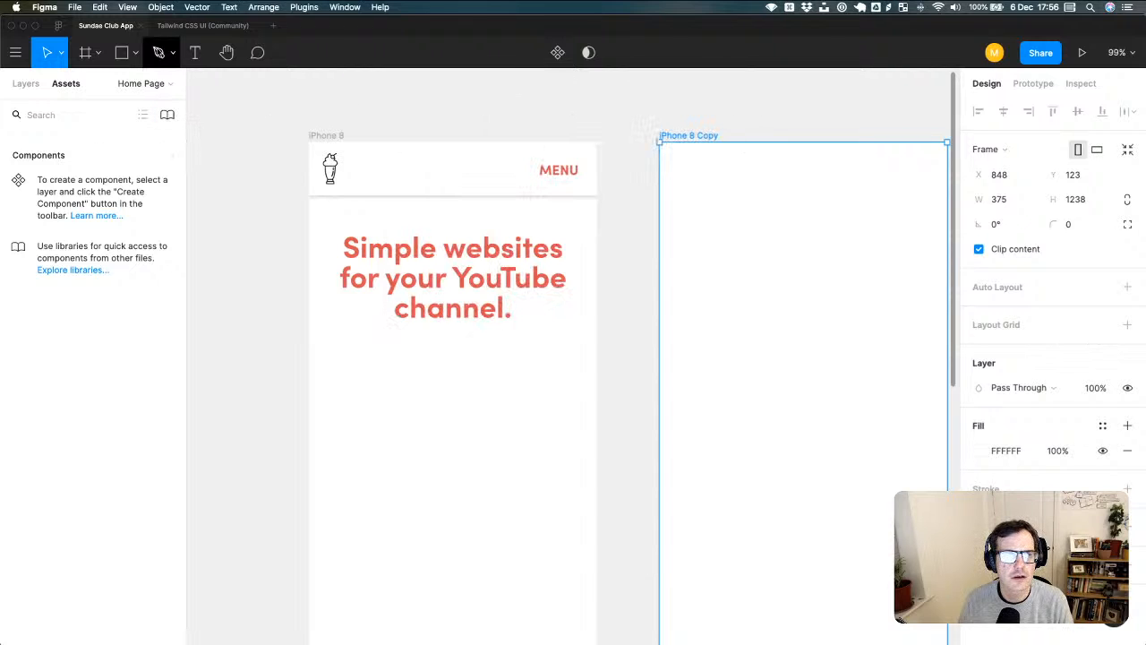
{"action": "left_click", "coordinate": [25, 54]}
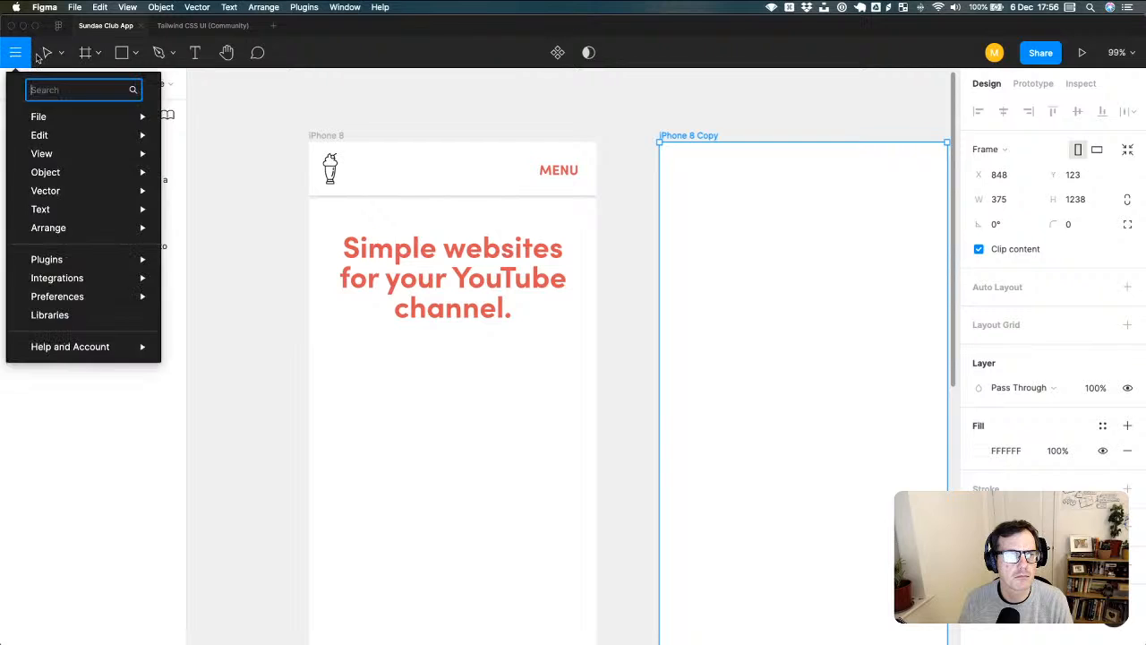
{"action": "left_click", "coordinate": [79, 54]}
{"action": "left_click", "coordinate": [87, 54]}
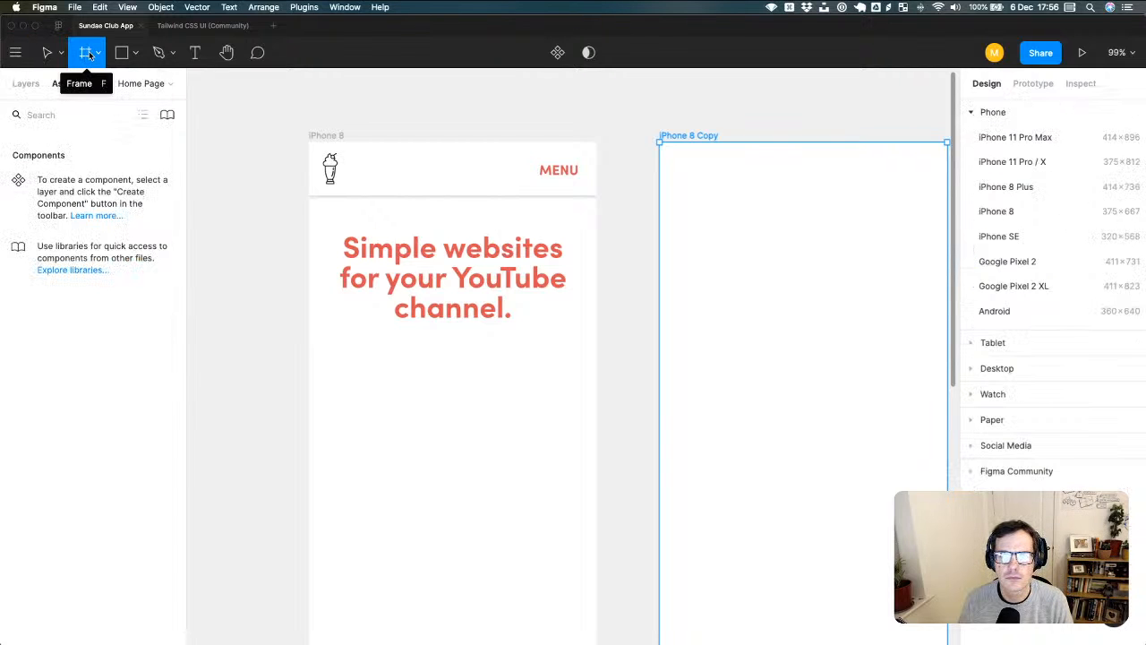
{"action": "key", "text": "Escape"}
{"action": "left_click", "coordinate": [371, 258]}
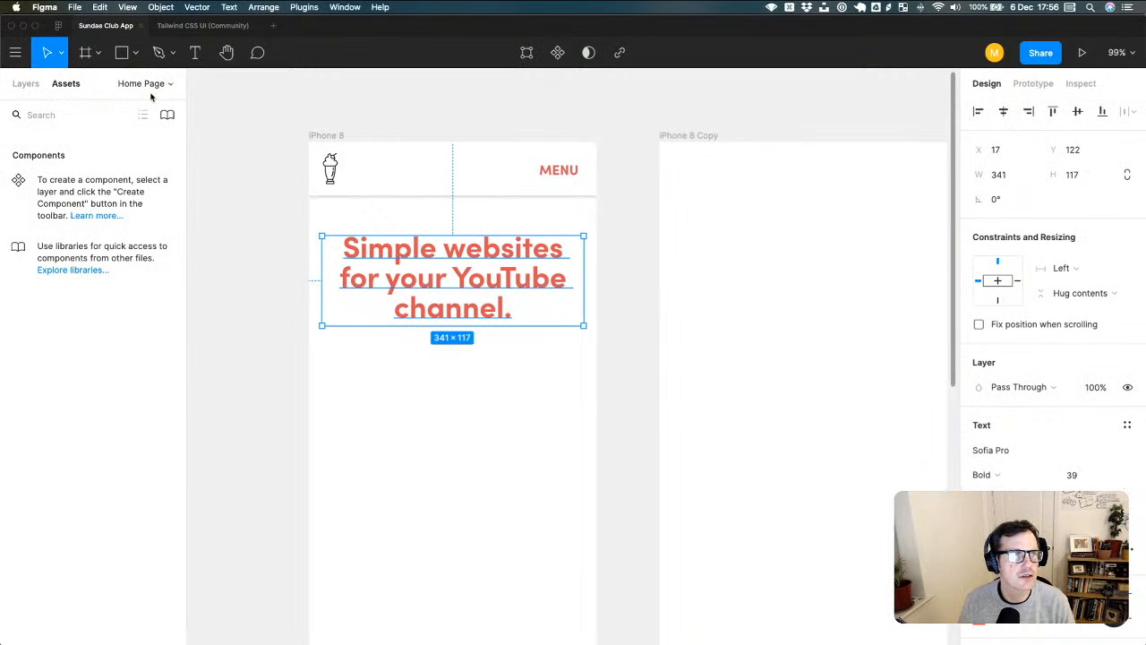
{"action": "key", "text": "Return"}
{"action": "key", "text": "Escape"}
{"action": "key", "text": "Escape"}
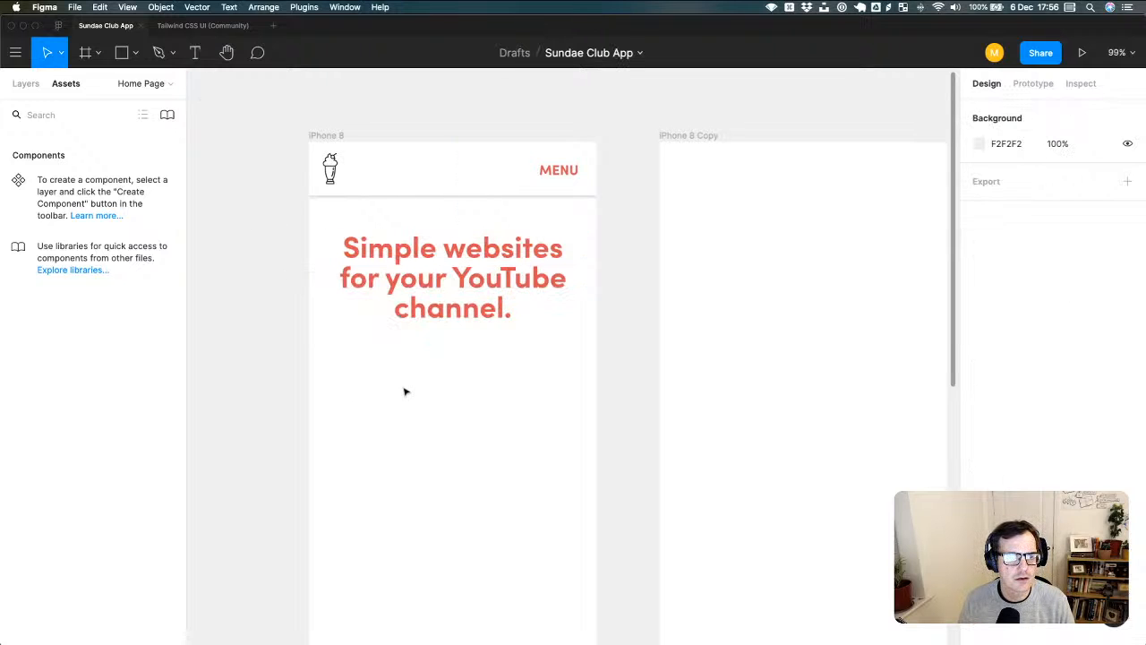
- Add a text layer reading "Test" below the heading in the iPhone 8 frame
{"action": "key", "text": "t"}
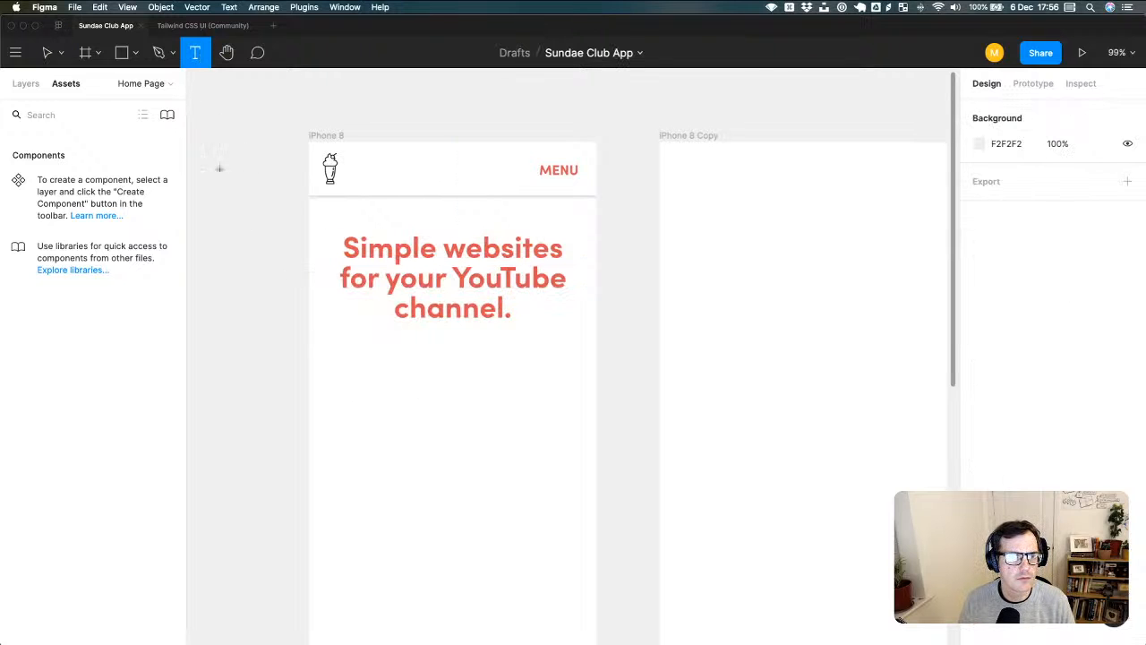
{"action": "left_click", "coordinate": [381, 389]}
{"action": "type", "text": "Test"}
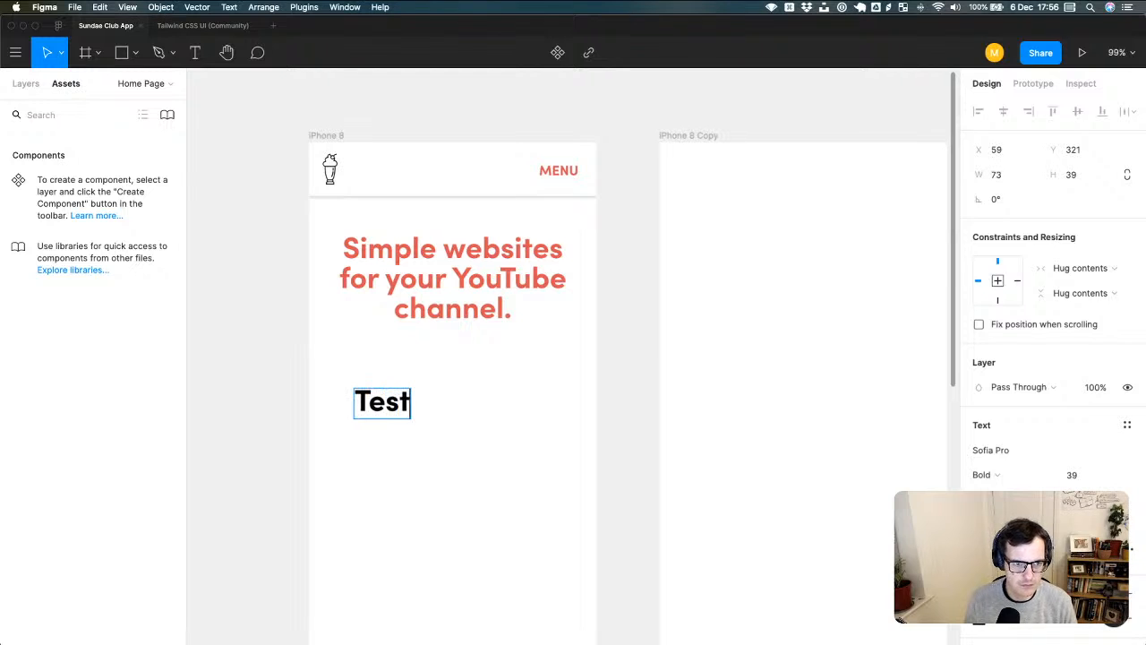
{"action": "key", "text": "Escape"}
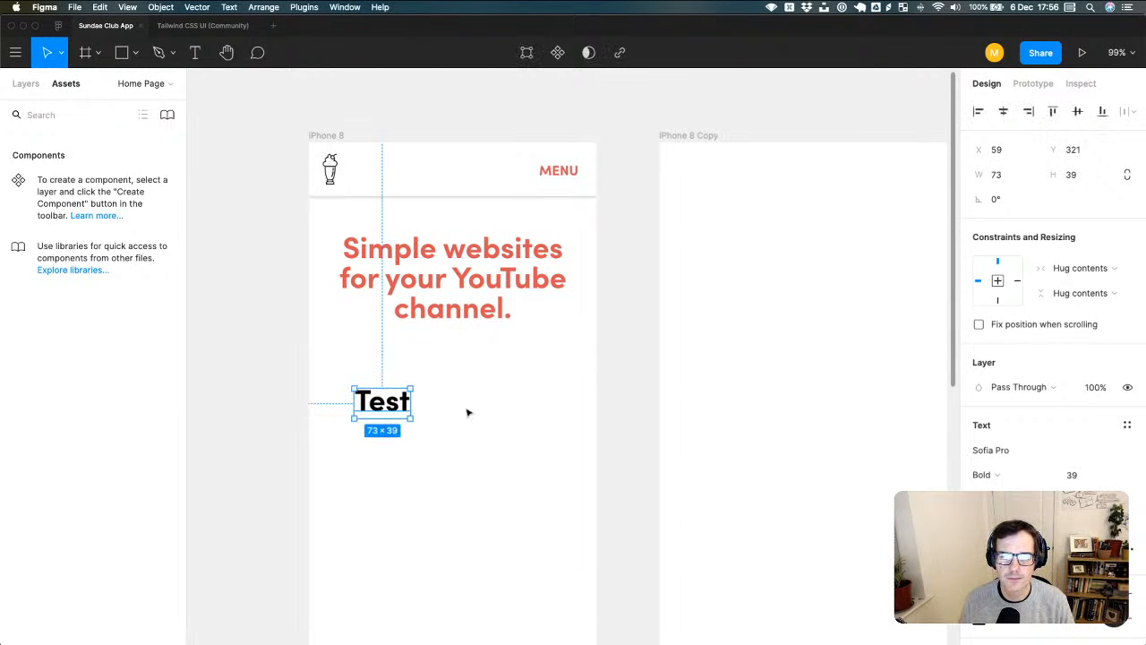
- Browse the Tailwind CSS UI (Community) library's text styles available for the "Test" text, from text-xs through text-5xl
{"action": "scroll", "coordinate": [985, 439], "scroll_direction": "down", "scroll_amount": 4}
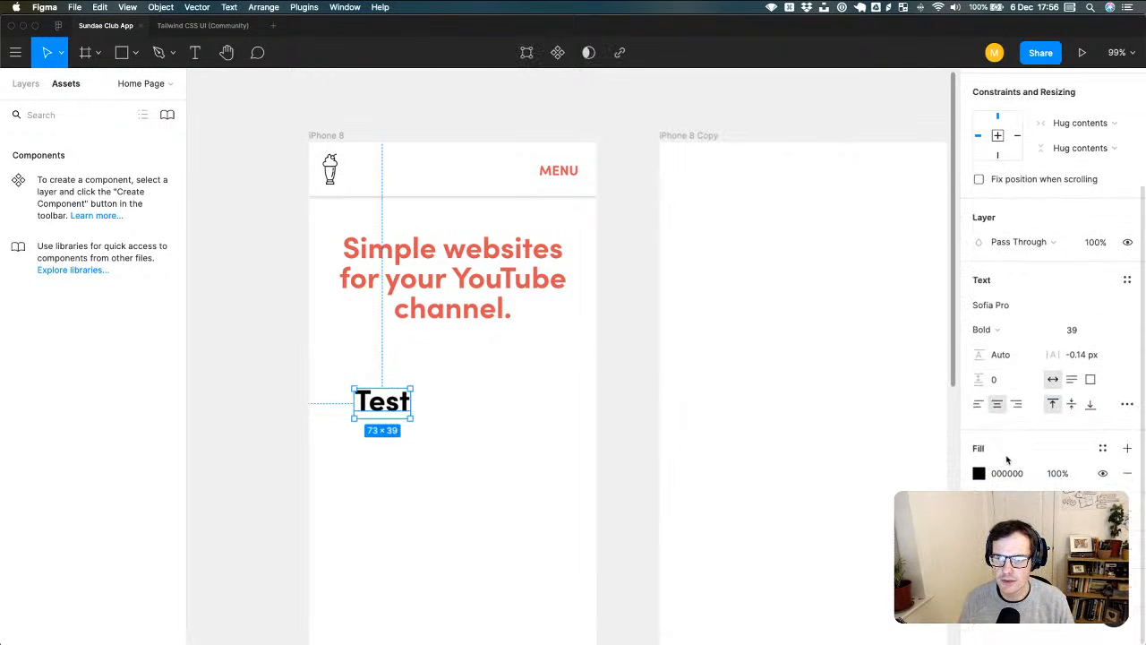
{"action": "left_click", "coordinate": [1128, 279]}
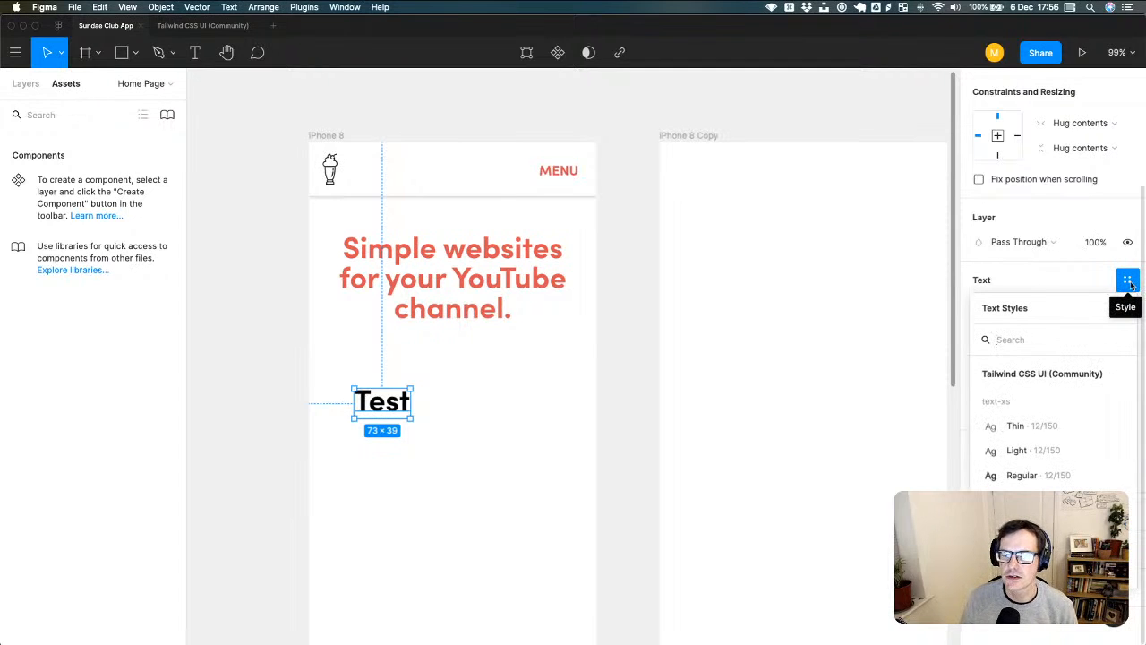
{"action": "scroll", "coordinate": [1030, 455], "scroll_direction": "down", "scroll_amount": 3}
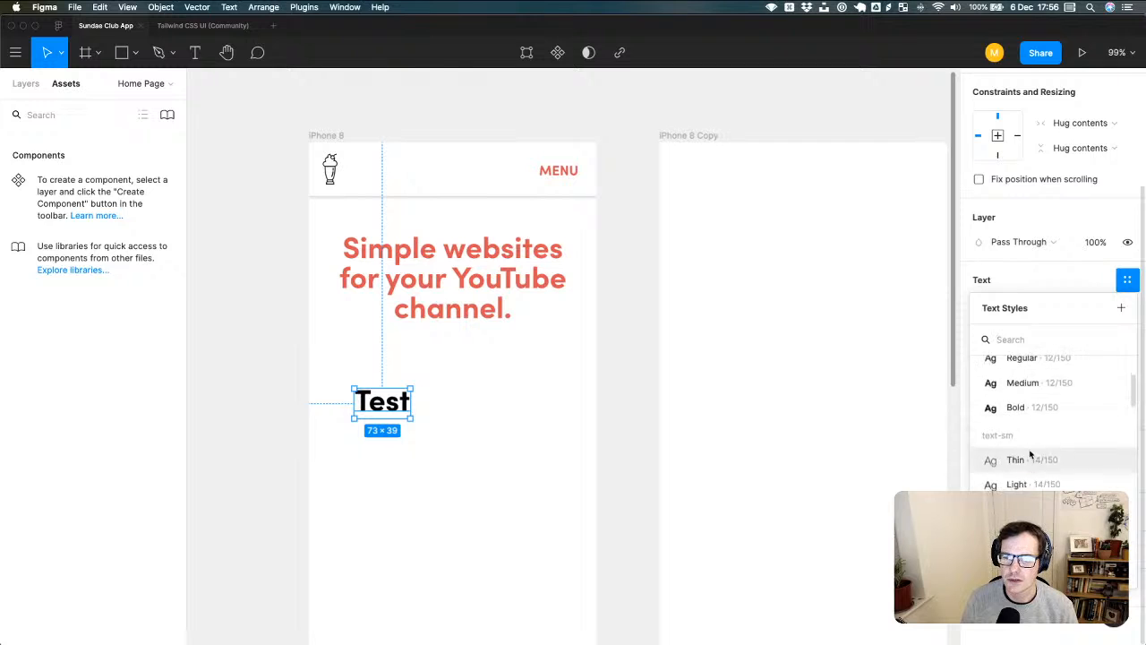
{"action": "scroll", "coordinate": [1030, 456], "scroll_direction": "down", "scroll_amount": 5}
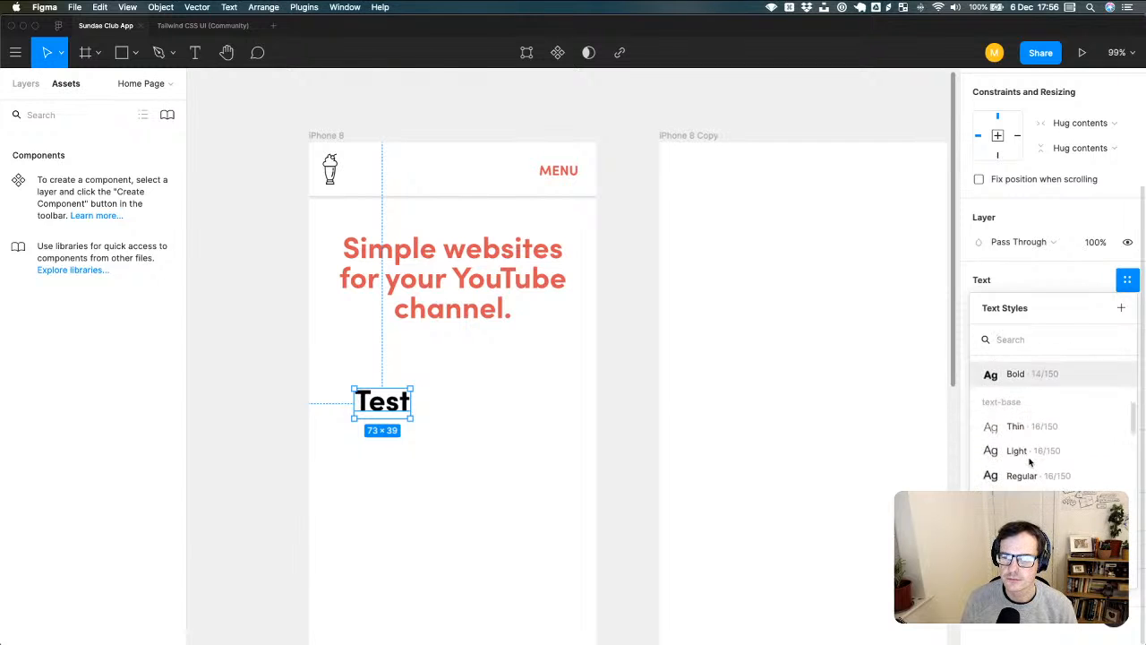
{"action": "scroll", "coordinate": [1030, 461], "scroll_direction": "down", "scroll_amount": 5}
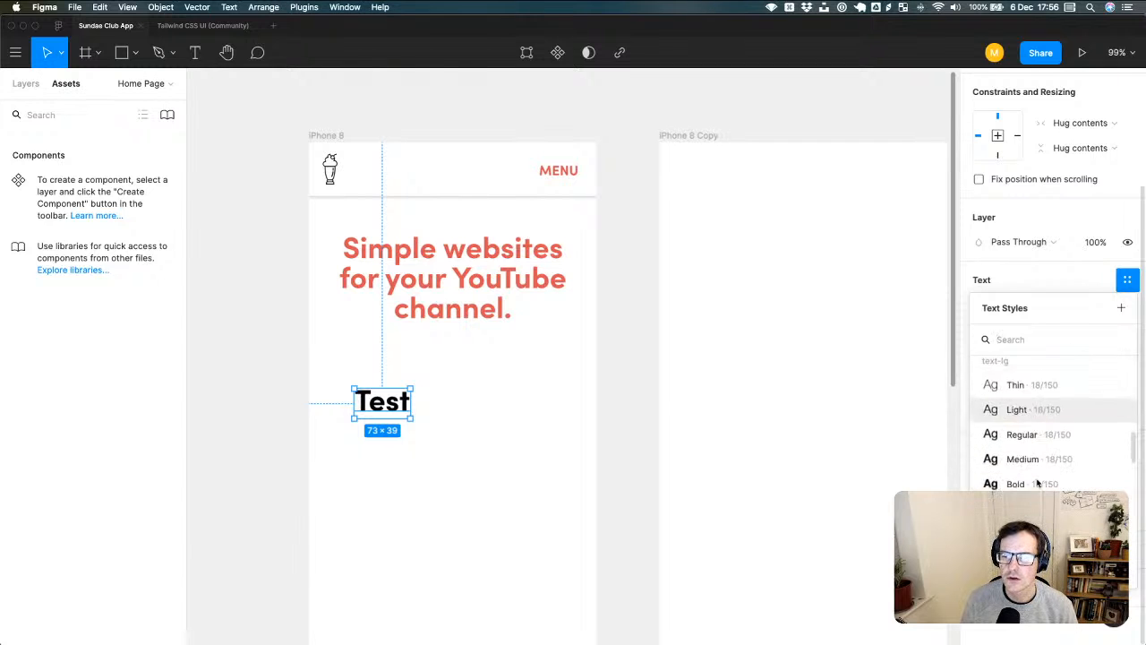
{"action": "scroll", "coordinate": [1037, 484], "scroll_direction": "down", "scroll_amount": 5}
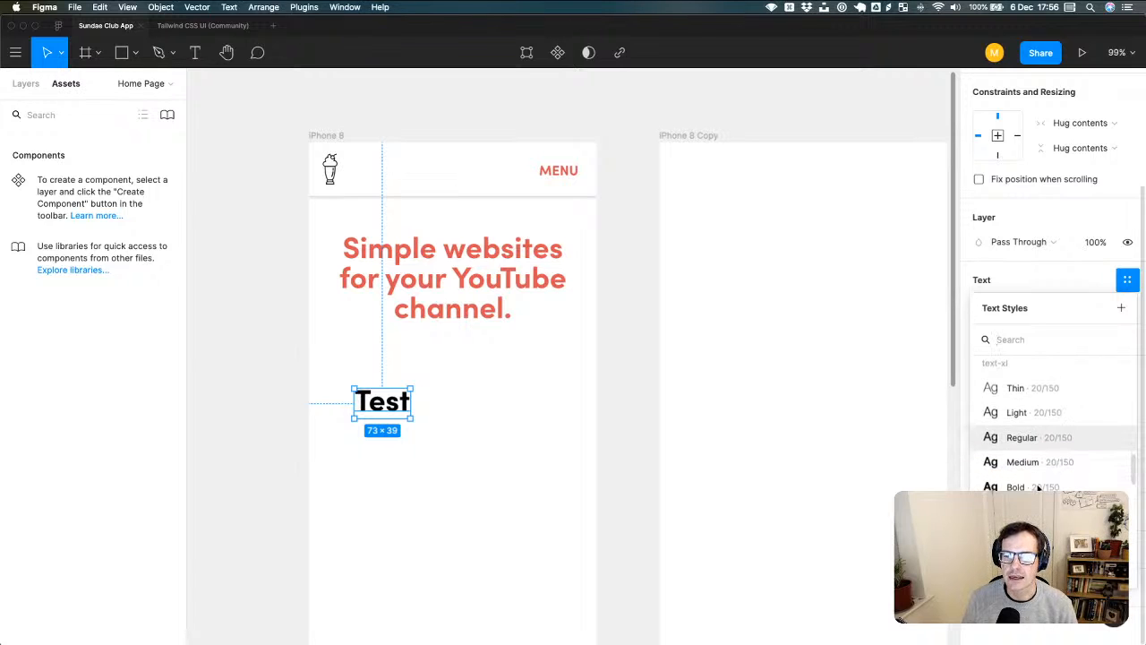
{"action": "scroll", "coordinate": [1038, 475], "scroll_direction": "down", "scroll_amount": 5}
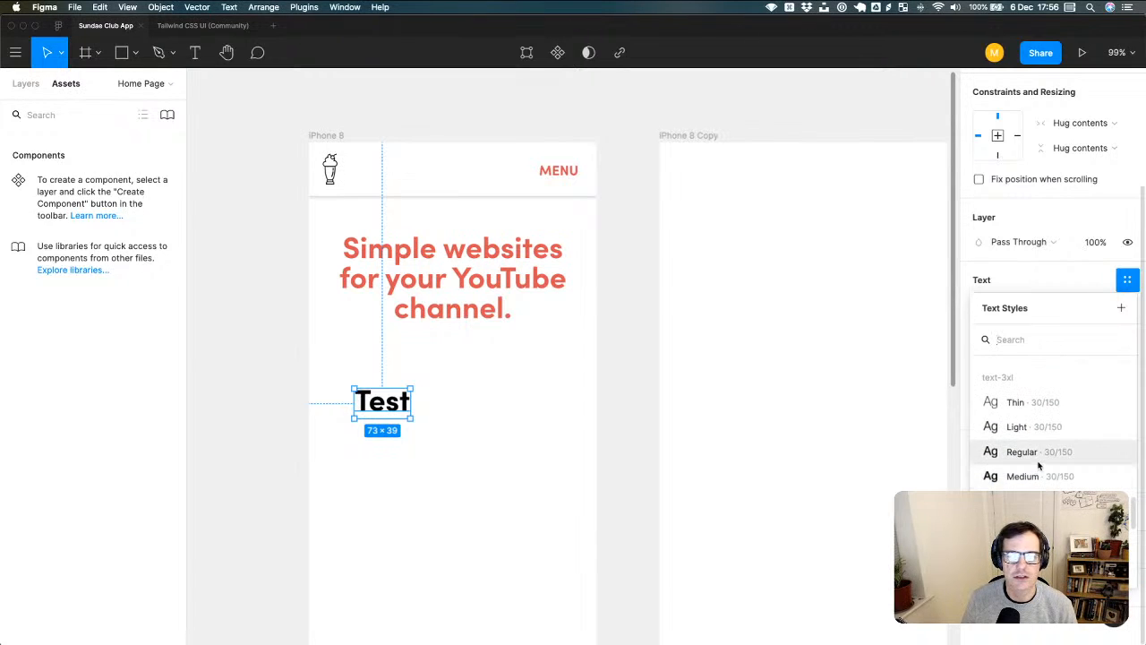
{"action": "scroll", "coordinate": [1039, 465], "scroll_direction": "down", "scroll_amount": 6}
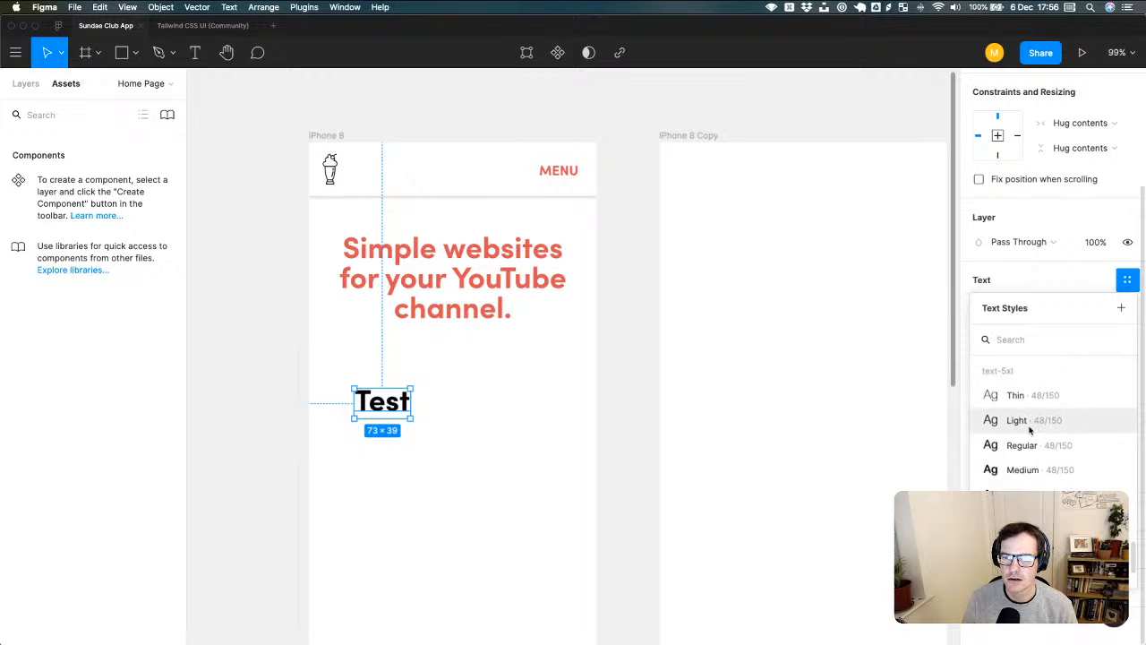
{"action": "scroll", "coordinate": [1030, 431], "scroll_direction": "down", "scroll_amount": 1}
- Switch to the Tailwind CSS UI (Community) file and check which projects it can be moved to
{"action": "left_click", "coordinate": [240, 25]}
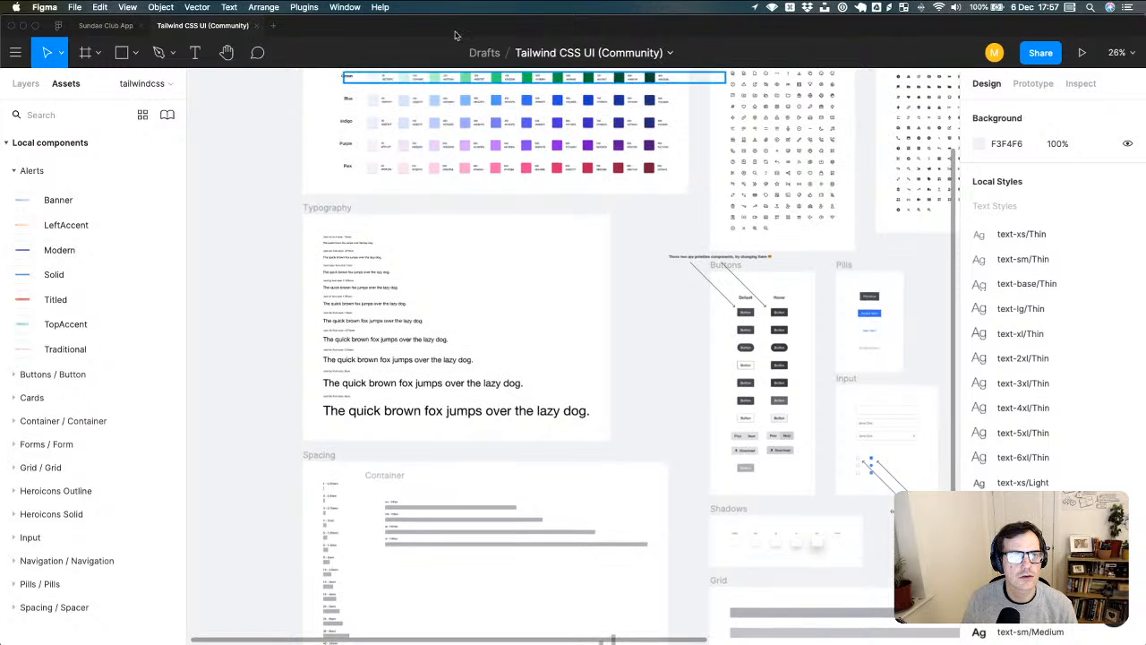
{"action": "left_click", "coordinate": [491, 53]}
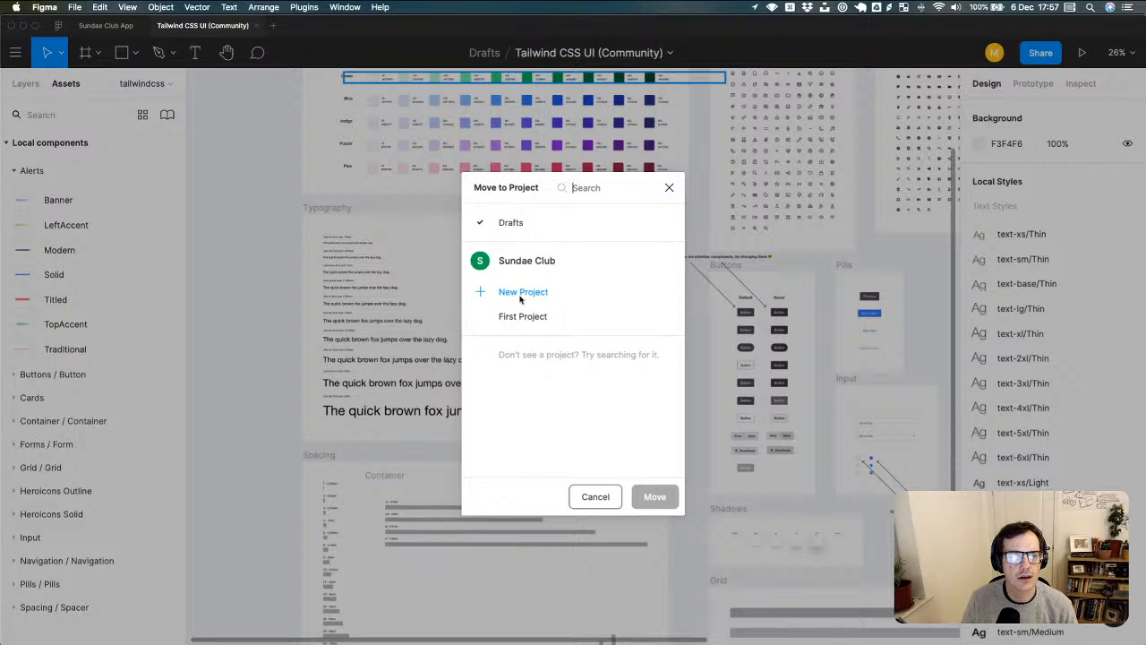
{"action": "left_click", "coordinate": [669, 187]}
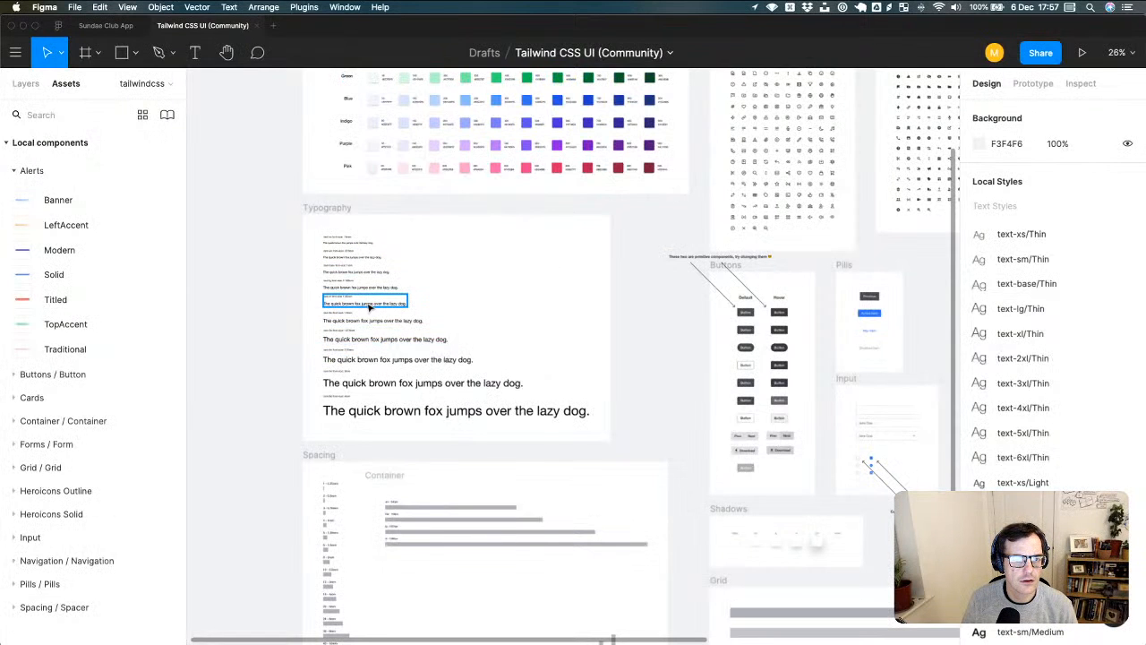
- Compare the library text styles offered in Sundae Club App with the Tailwind file's Typography samples, inspecting the text-2xl sample sentence's style
{"action": "left_click", "coordinate": [106, 25]}
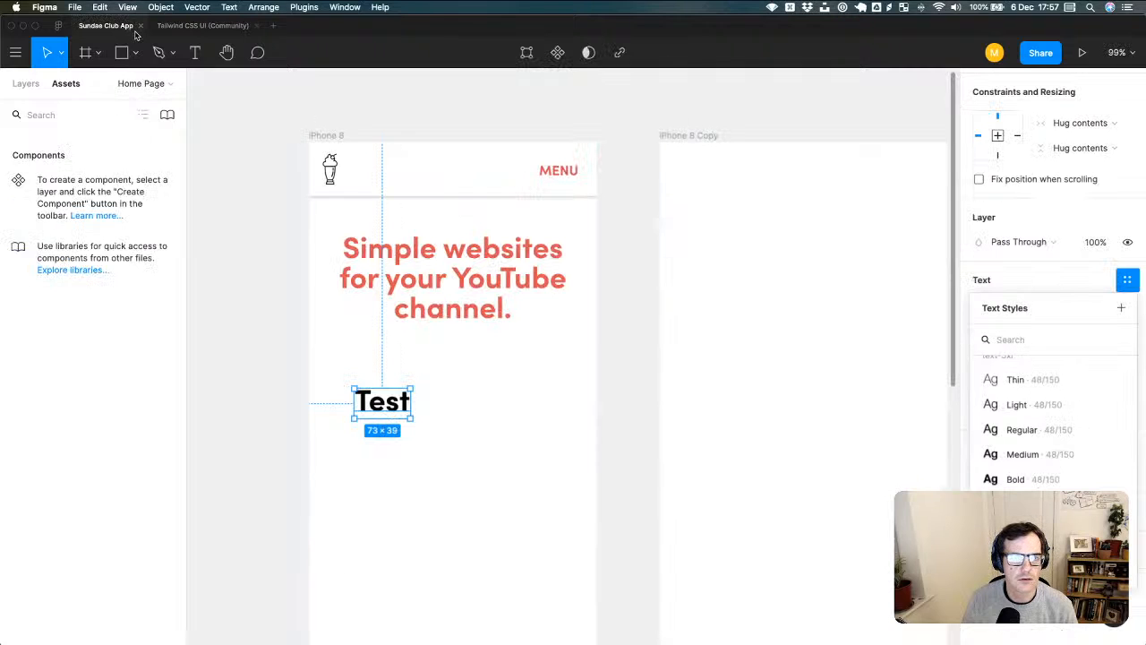
{"action": "scroll", "coordinate": [1070, 460], "scroll_direction": "up", "scroll_amount": 5}
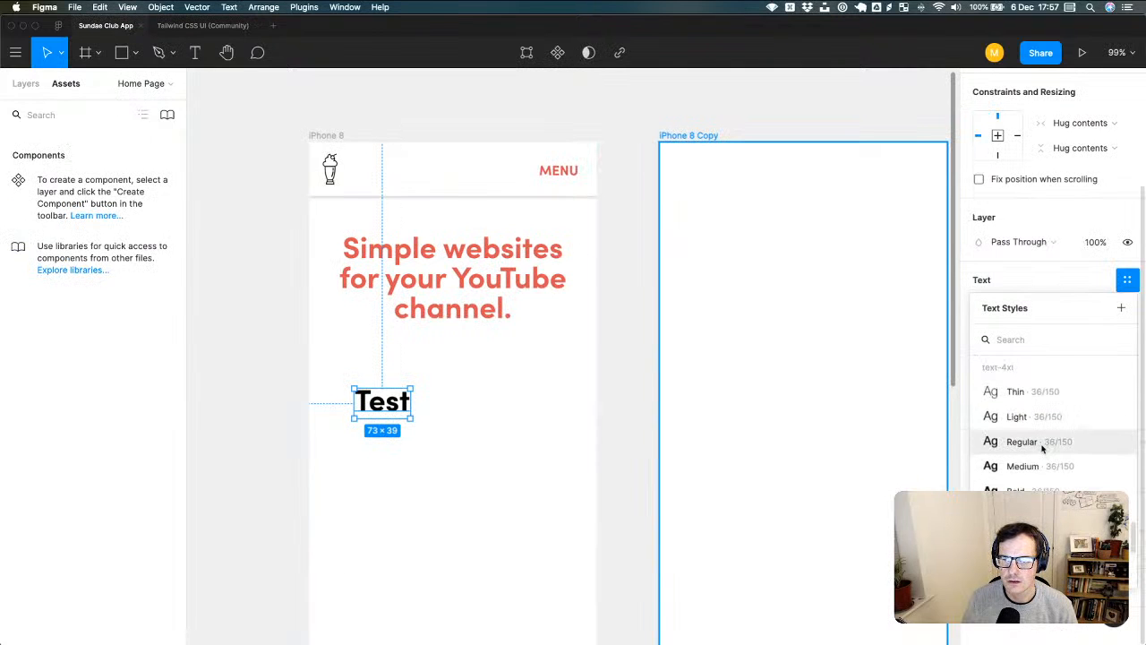
{"action": "left_click", "coordinate": [202, 25]}
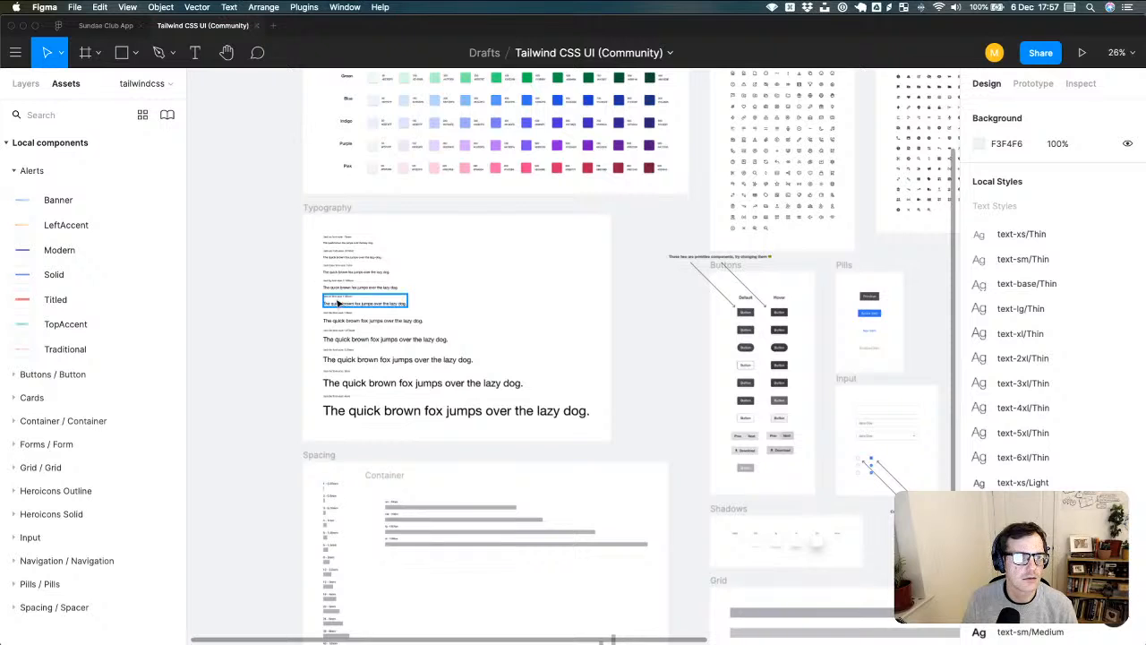
{"action": "scroll", "coordinate": [359, 309], "scroll_direction": "up", "scroll_amount": 10}
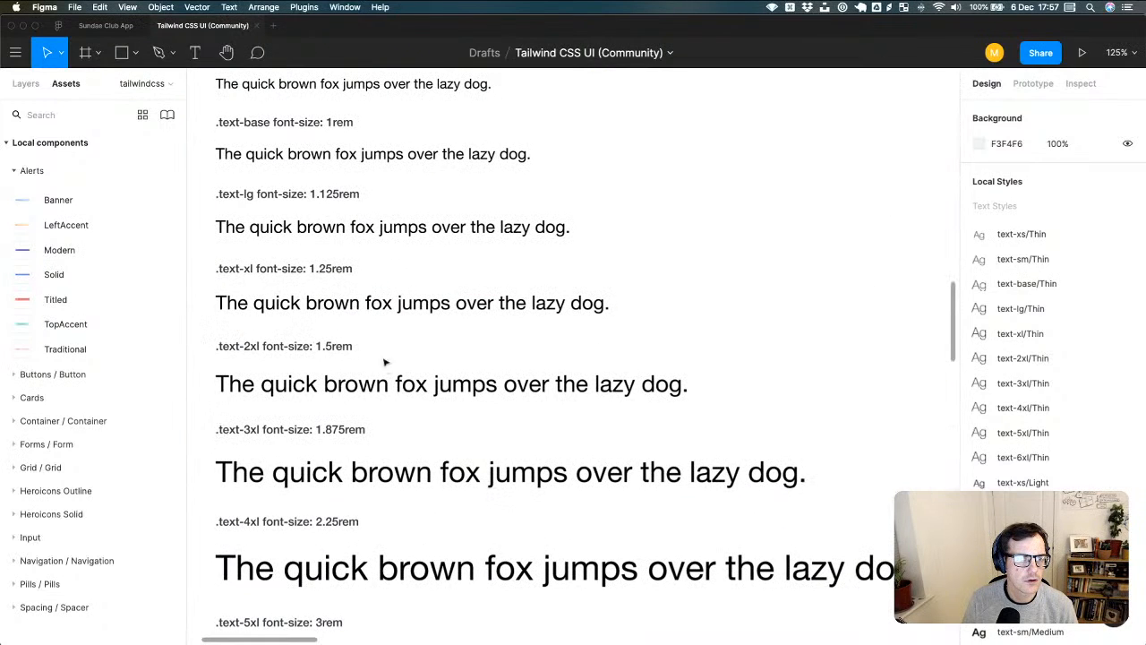
{"action": "left_click", "coordinate": [384, 380]}
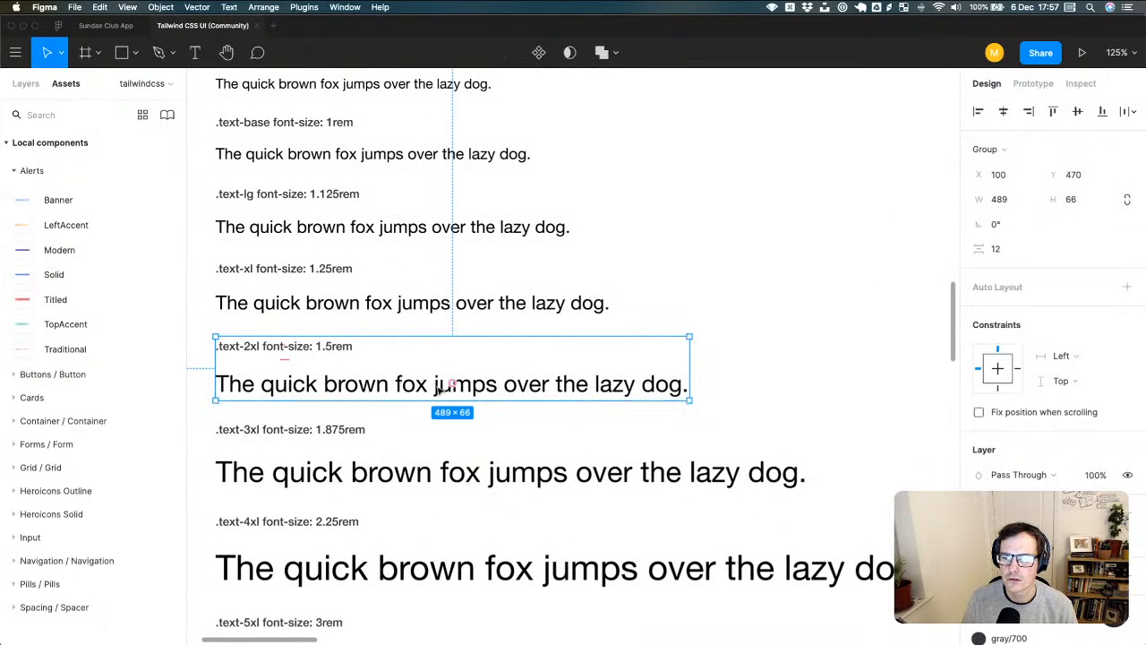
{"action": "scroll", "coordinate": [445, 391], "scroll_direction": "down", "scroll_amount": 1}
{"action": "scroll", "coordinate": [445, 389], "scroll_direction": "down", "scroll_amount": 5}
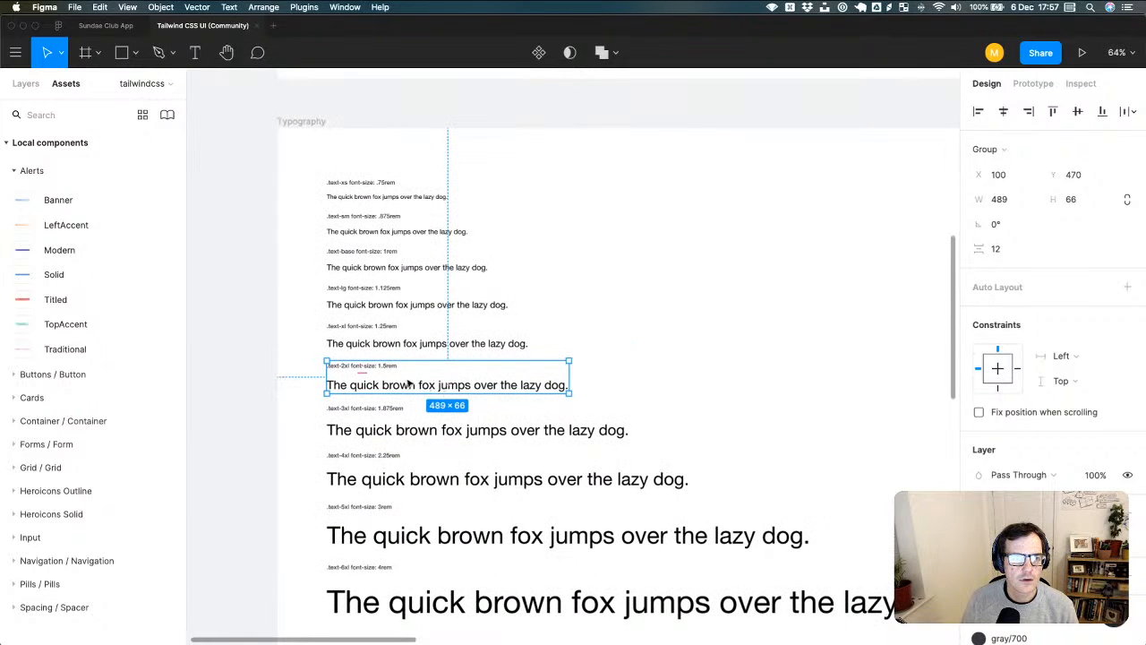
{"action": "double_click", "coordinate": [409, 387]}
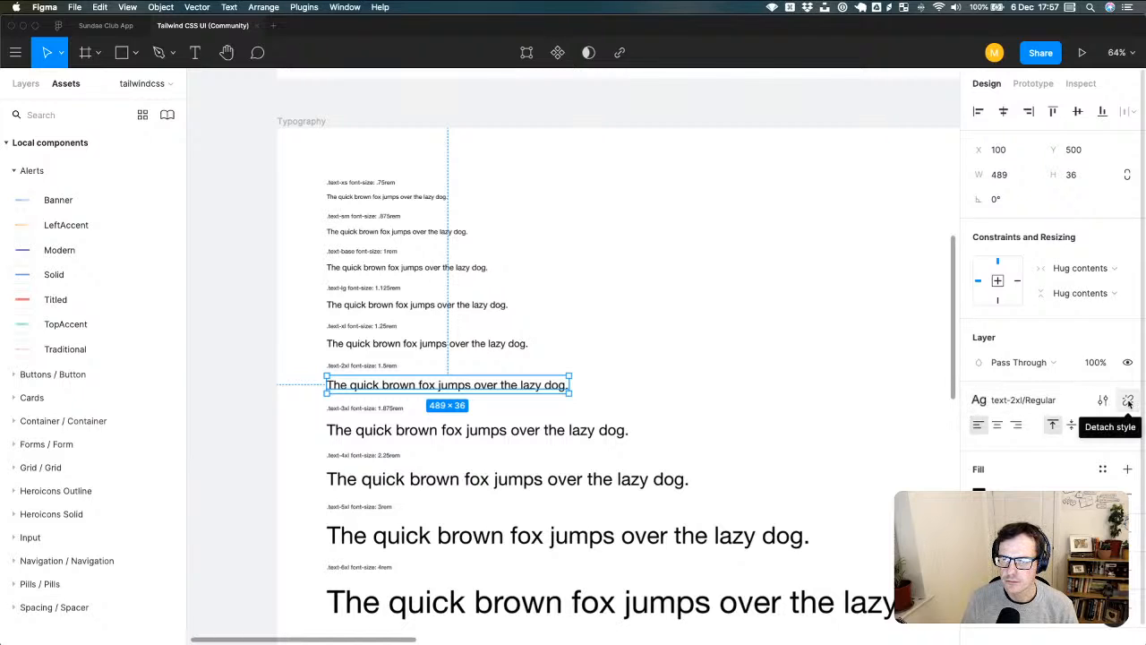
{"action": "left_click", "coordinate": [999, 400]}
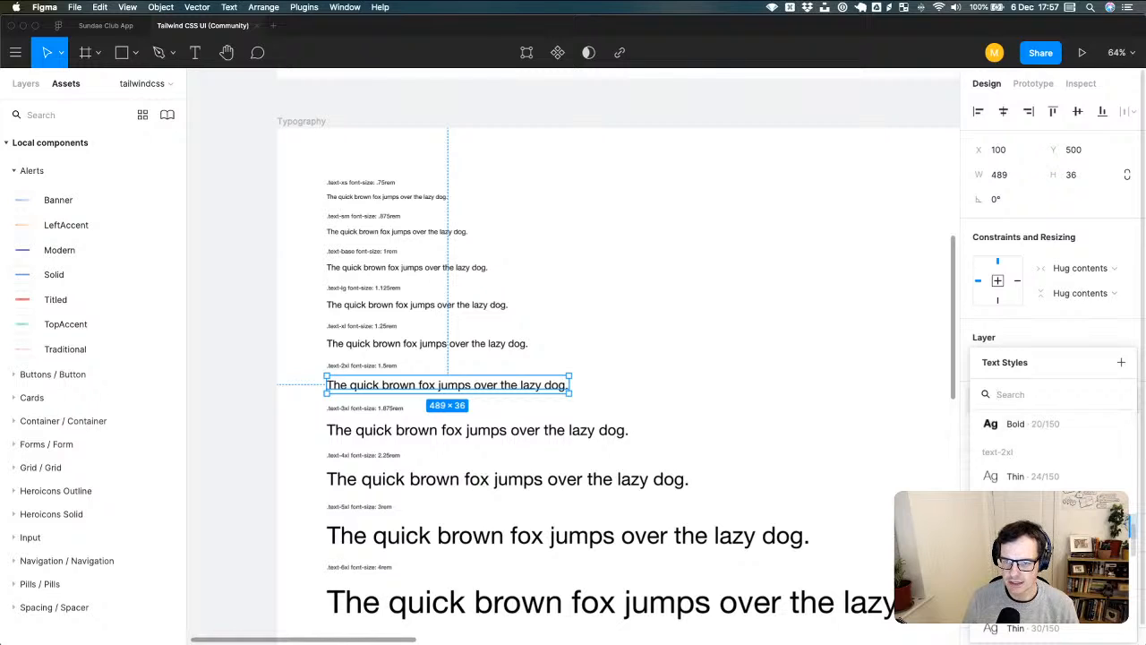
{"action": "left_click", "coordinate": [589, 389]}
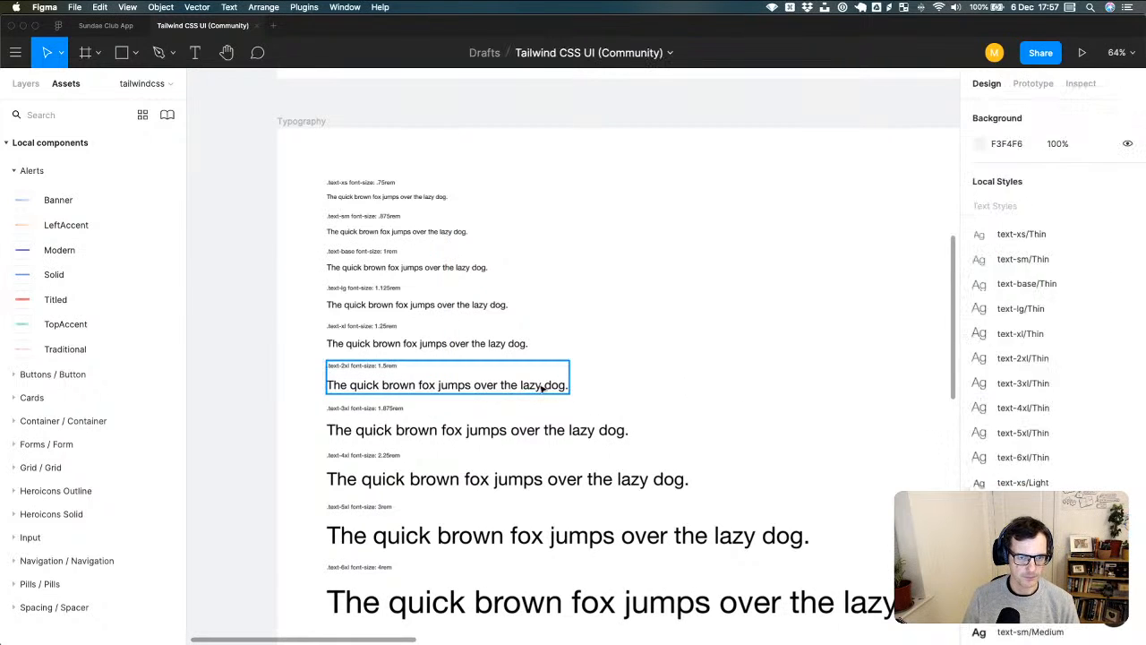
- Fill the text-2xl sample sentence with red FF0000 and check the Tailwind file's publishing status in the libraries dialog
{"action": "left_click", "coordinate": [542, 389]}
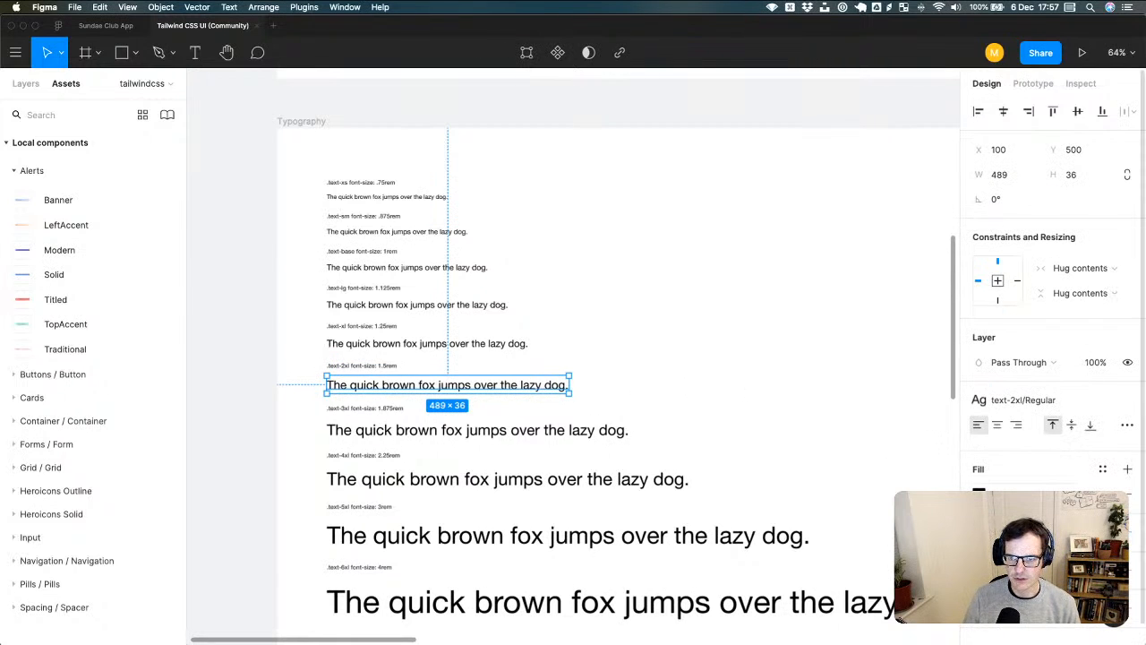
{"action": "left_click", "coordinate": [979, 491]}
{"action": "left_click_drag", "start_coordinate": [885, 389], "coordinate": [979, 254]}
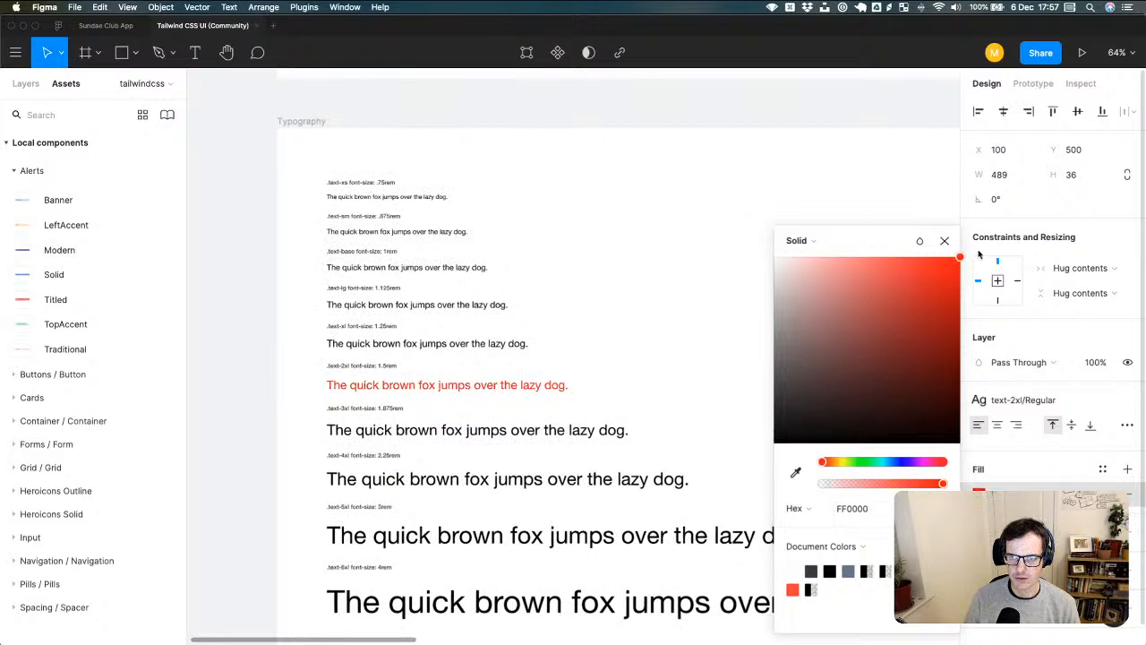
{"action": "left_click", "coordinate": [729, 269]}
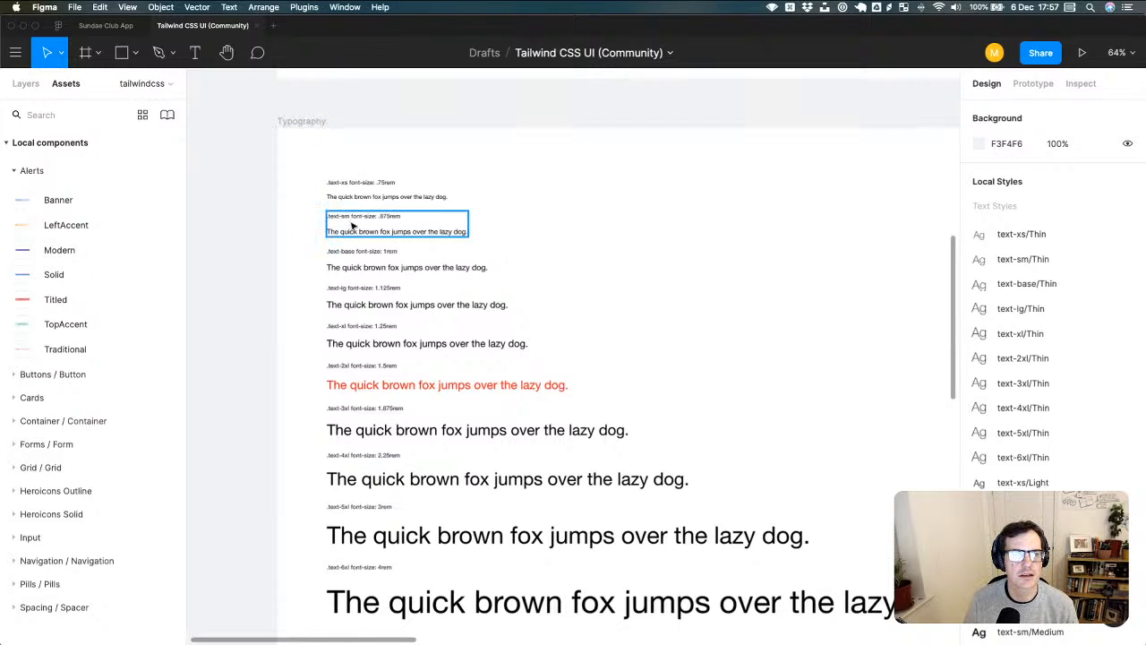
{"action": "left_click", "coordinate": [166, 115]}
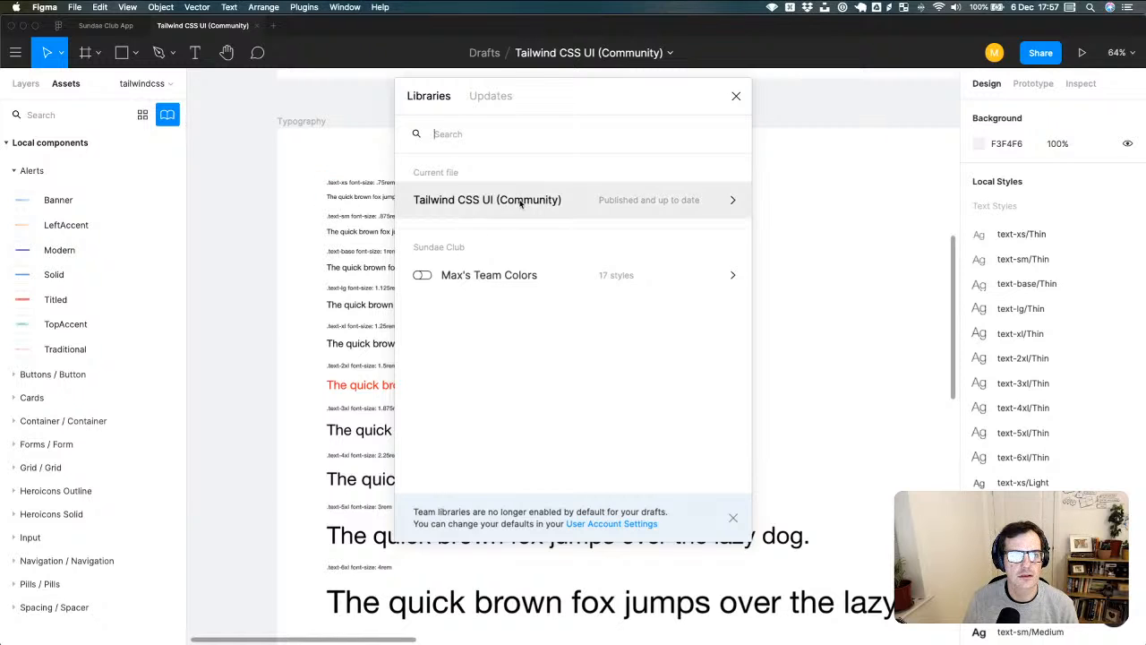
{"action": "left_click", "coordinate": [736, 96]}
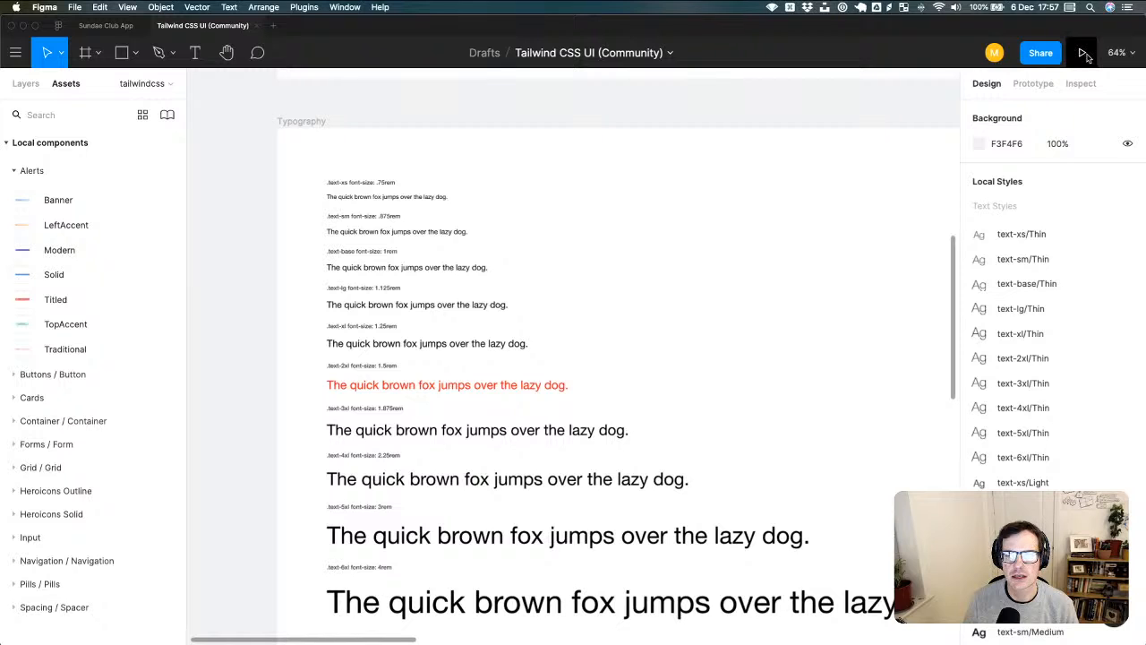
- Return to the Sundae Club App file and apply the text-2xl/Regular library style to the "Test" text
{"action": "left_click", "coordinate": [102, 25]}
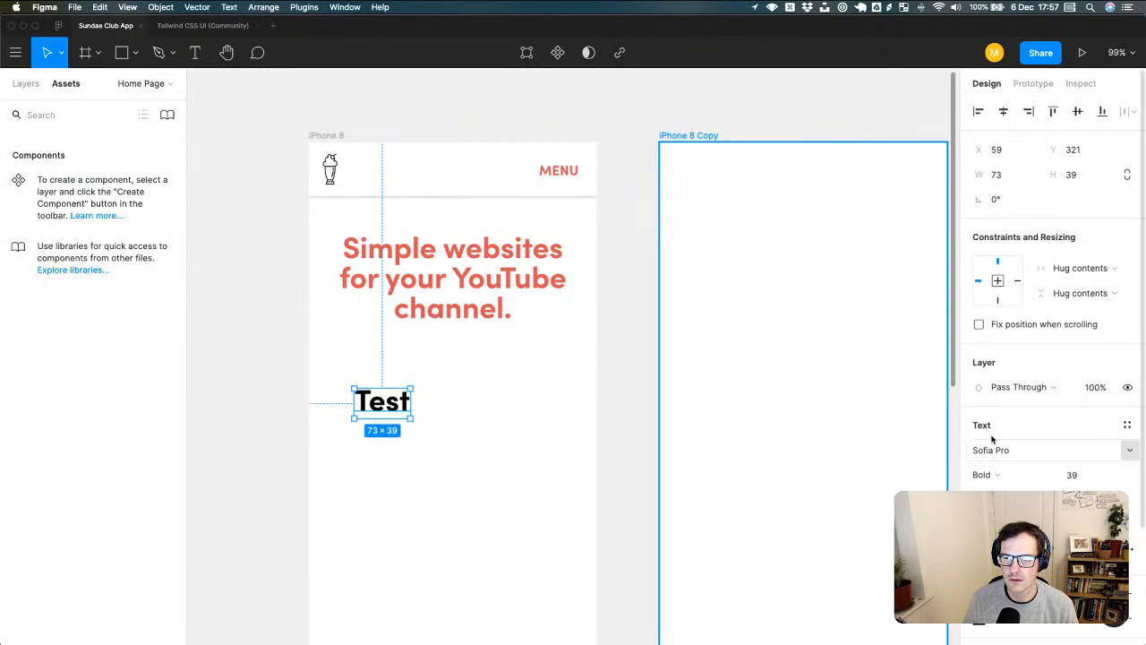
{"action": "left_click", "coordinate": [1128, 424]}
{"action": "scroll", "coordinate": [1035, 467], "scroll_direction": "down", "scroll_amount": 10}
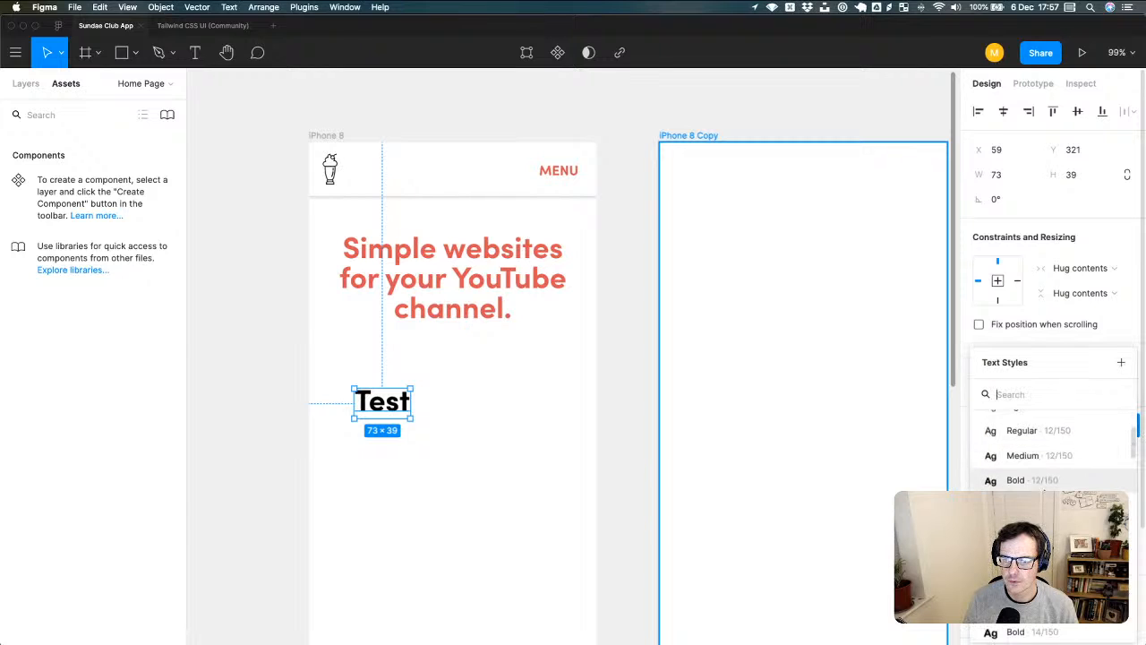
{"action": "scroll", "coordinate": [1053, 448], "scroll_direction": "down", "scroll_amount": 5}
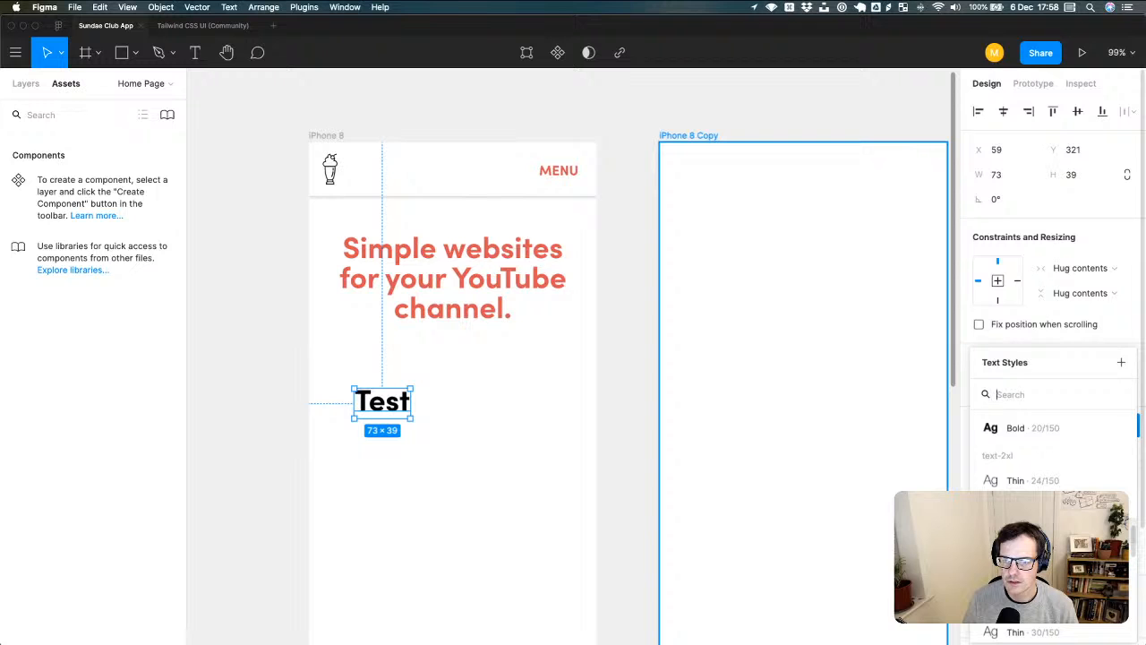
{"action": "key", "text": "Escape"}
- Switch to the Tailwind CSS UI (Community) file and check the red text-2xl sample sentence's text style and fill
{"action": "left_click", "coordinate": [202, 25]}
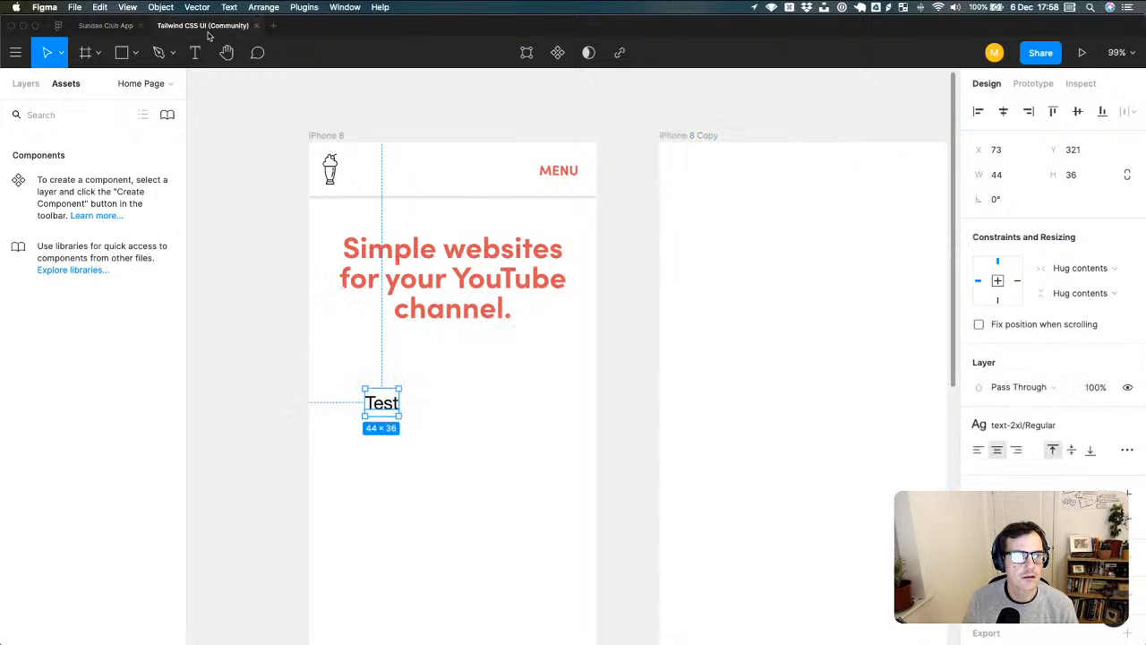
{"action": "left_click", "coordinate": [389, 387]}
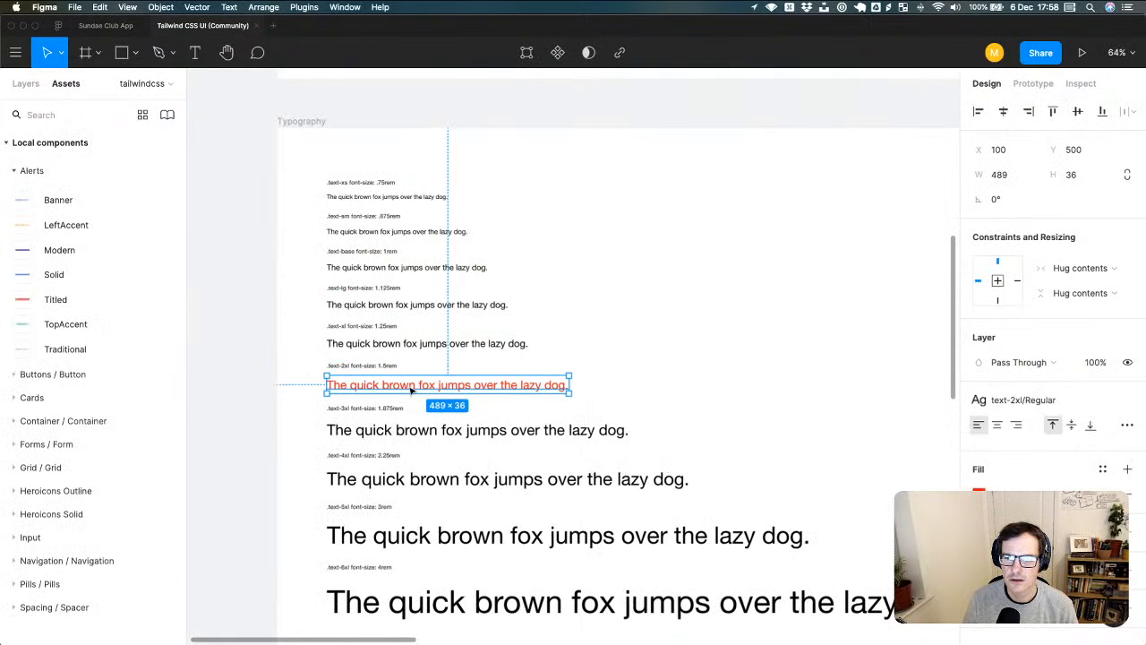
{"action": "left_click", "coordinate": [920, 439]}
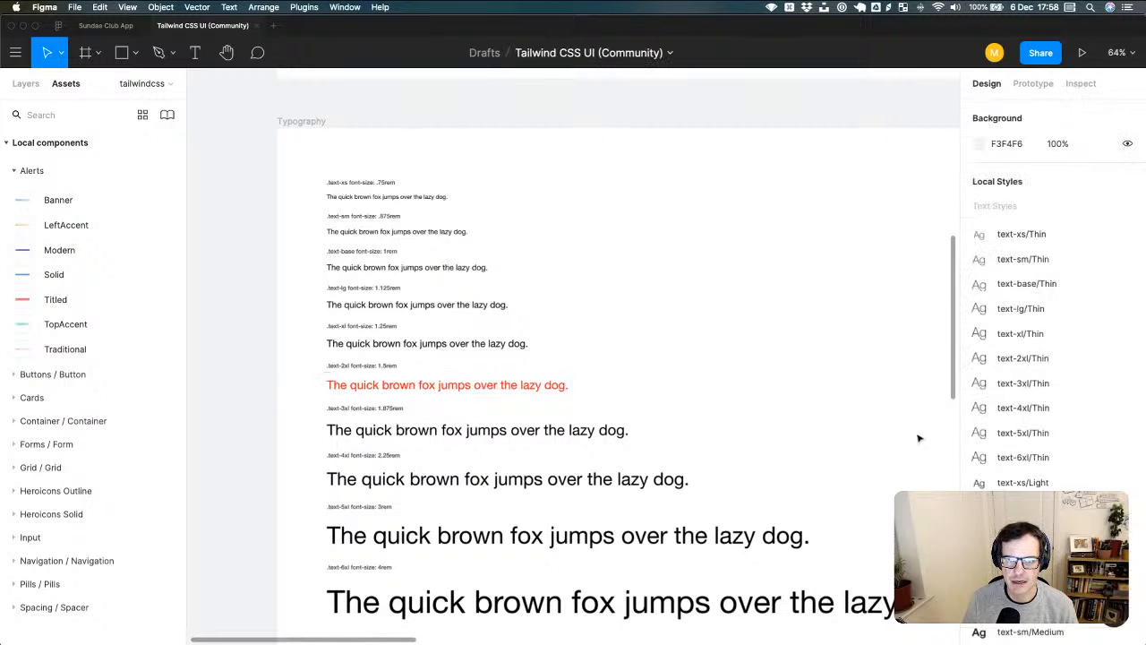
- Look over the Tailwind file's pages and layers, collapse the page list and return to the local components
{"action": "left_click", "coordinate": [25, 84]}
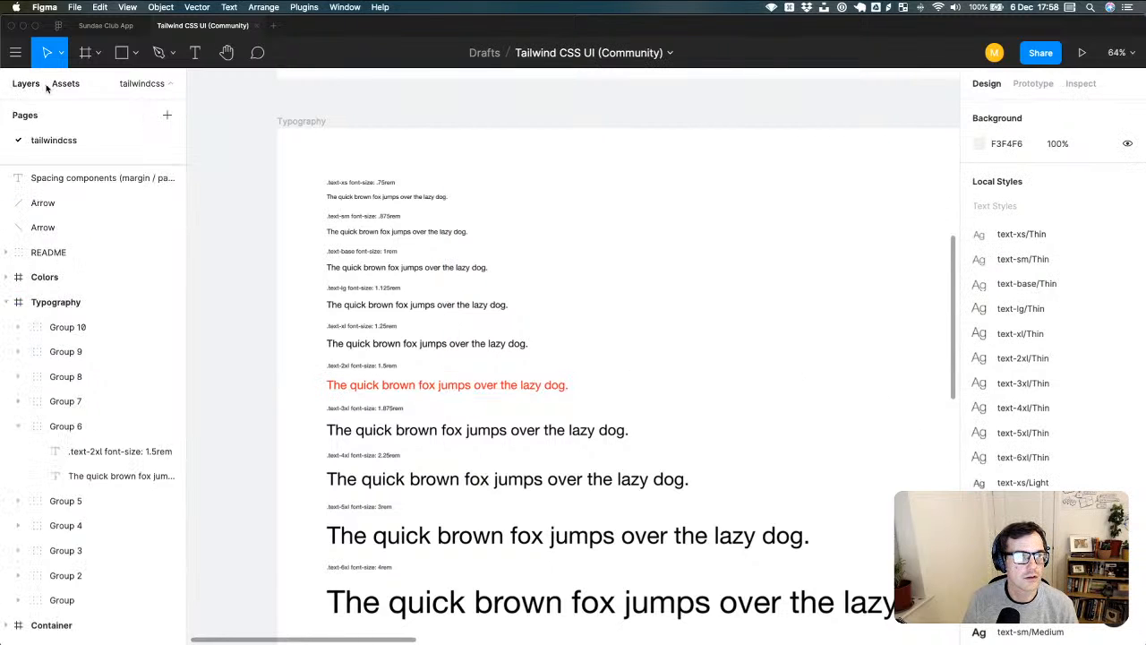
{"action": "left_click", "coordinate": [57, 85]}
{"action": "left_click", "coordinate": [161, 85]}
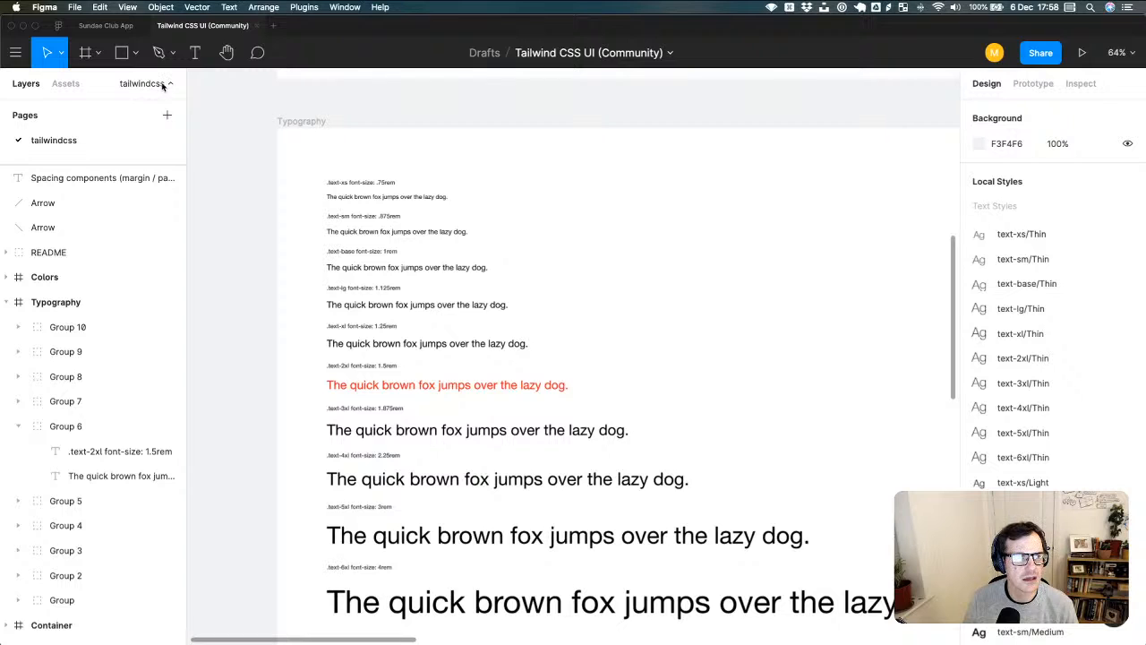
{"action": "left_click", "coordinate": [162, 85]}
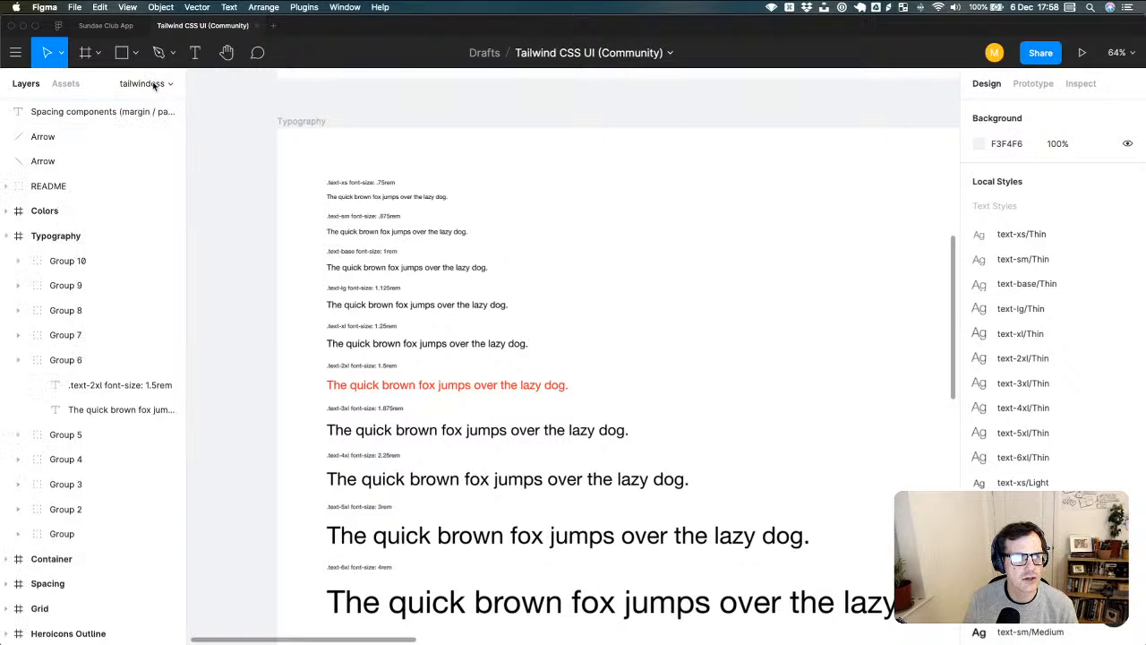
{"action": "left_click", "coordinate": [64, 85]}
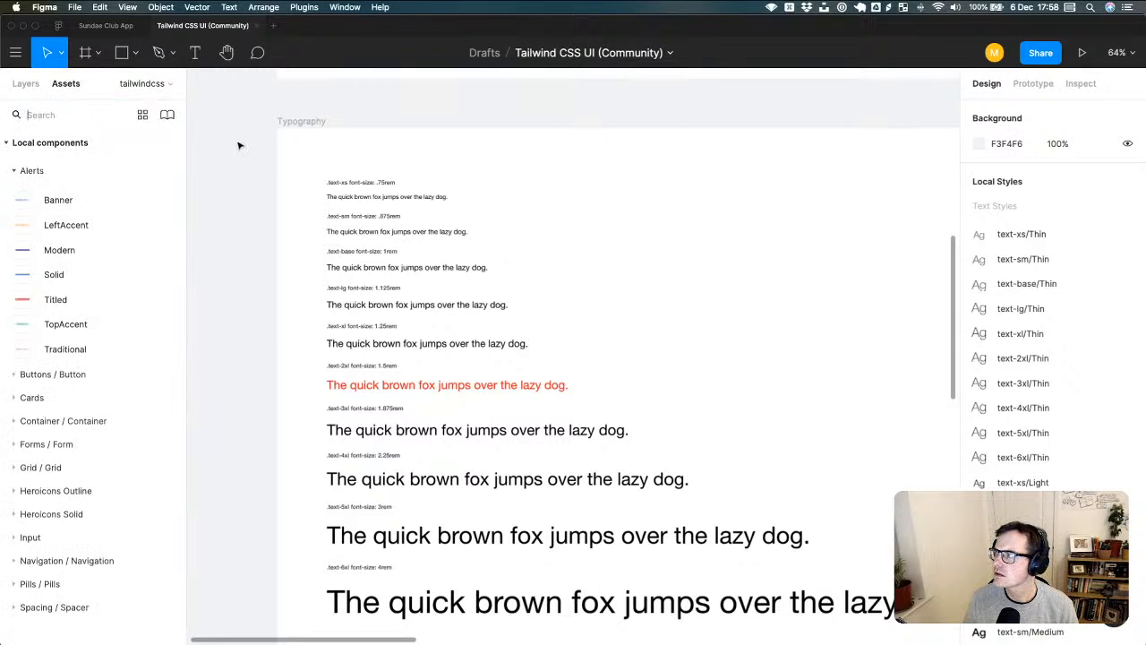
- Check the Tailwind CSS UI (Community) file's published styles and publishing status in the libraries dialog
{"action": "left_click", "coordinate": [168, 117]}
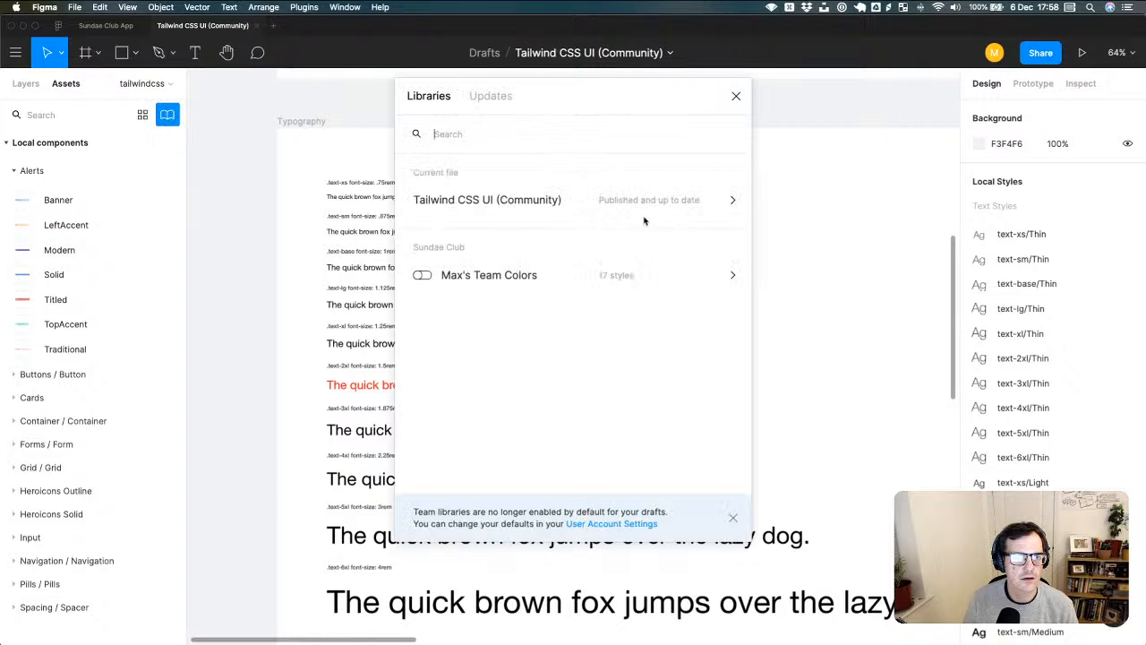
{"action": "left_click", "coordinate": [640, 200]}
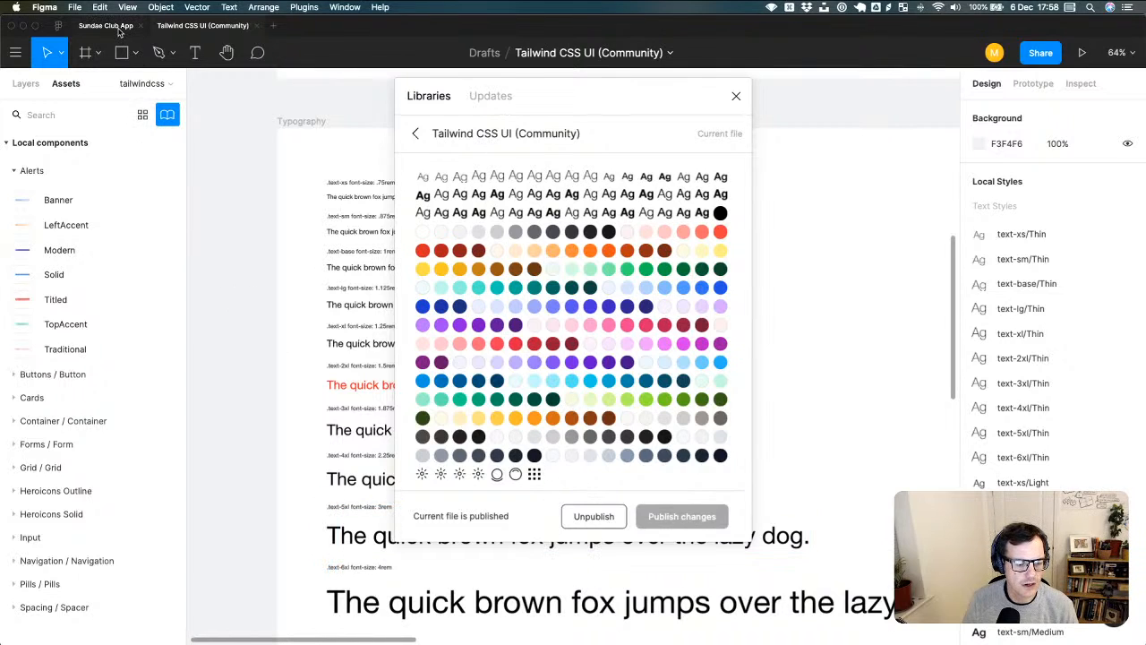
- View the "Test" text's text-2xl/Regular style in the Sundae Club App file and follow it to its definition in the Tailwind file
{"action": "left_click", "coordinate": [116, 31]}
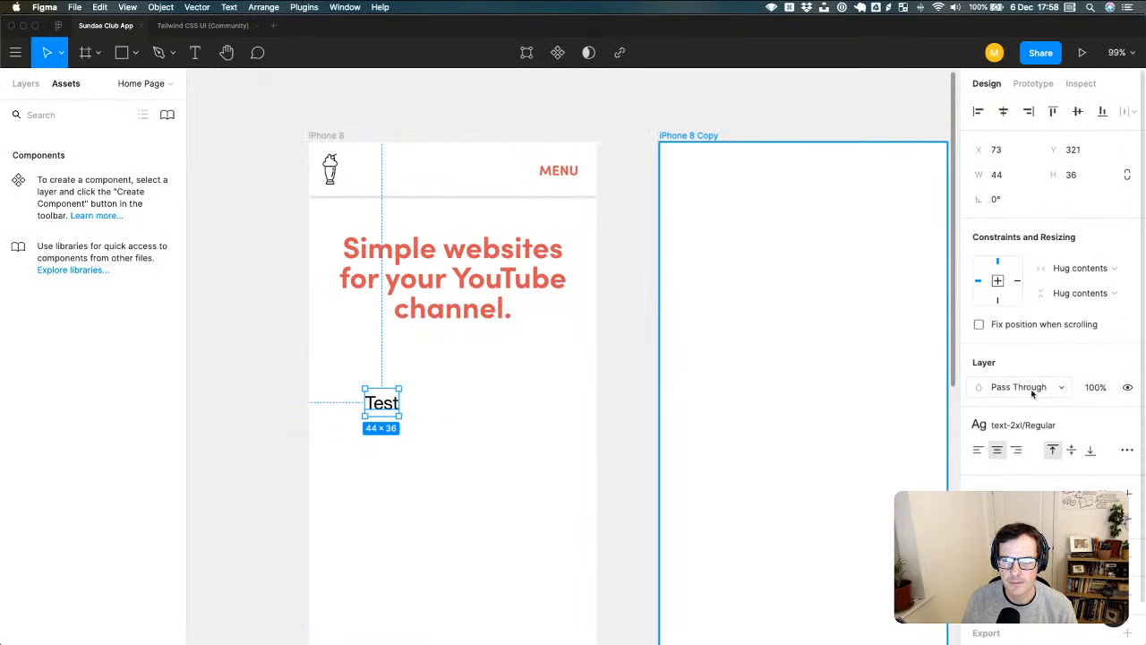
{"action": "mouse_move", "coordinate": [1047, 429]}
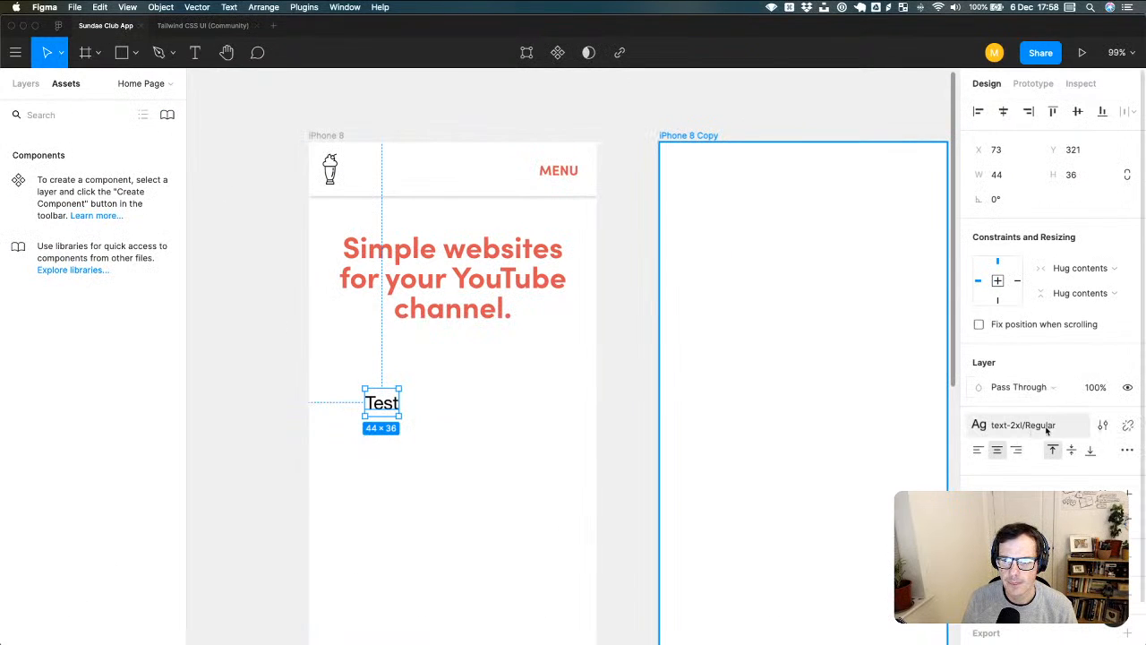
{"action": "left_click", "coordinate": [1102, 426]}
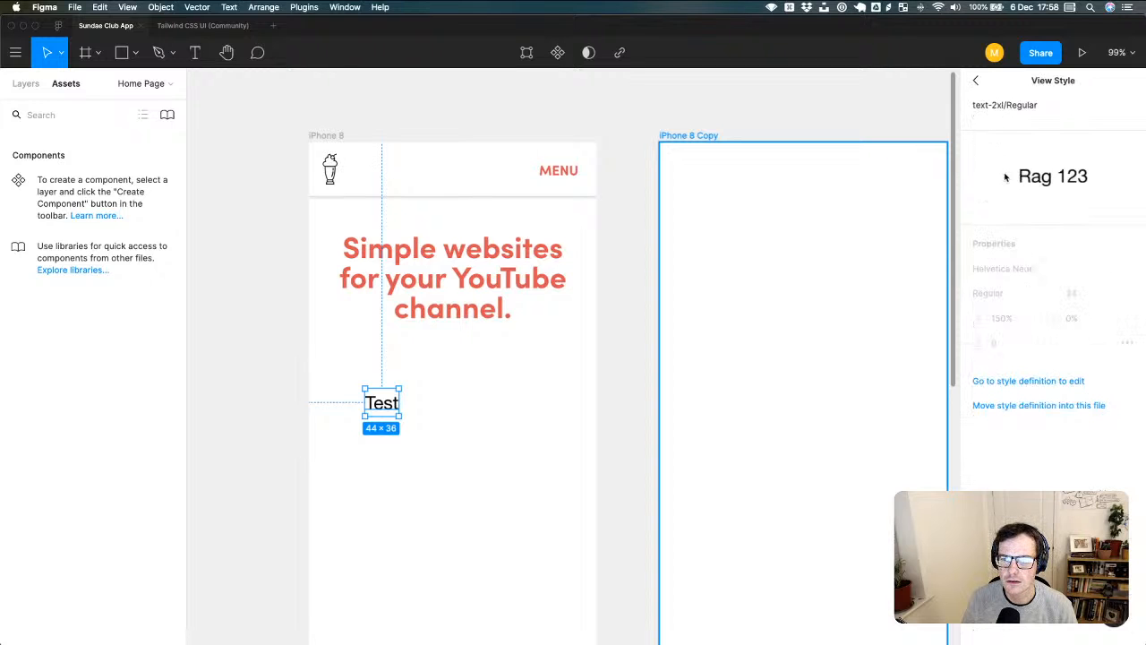
{"action": "left_click", "coordinate": [1045, 381]}
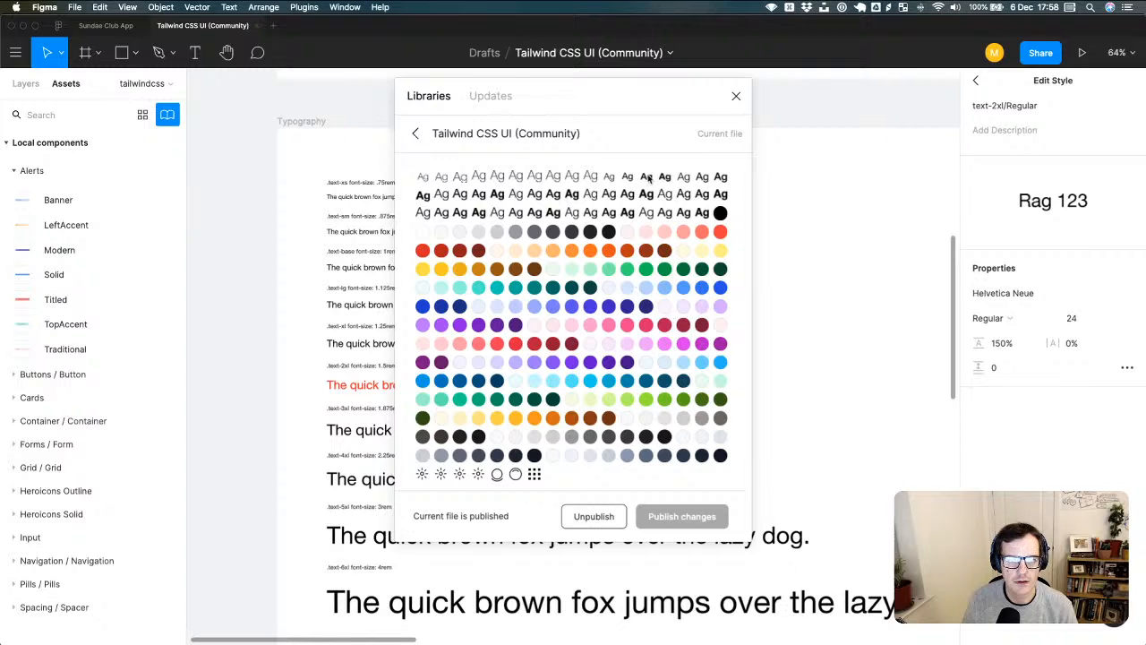
{"action": "left_click", "coordinate": [417, 133]}
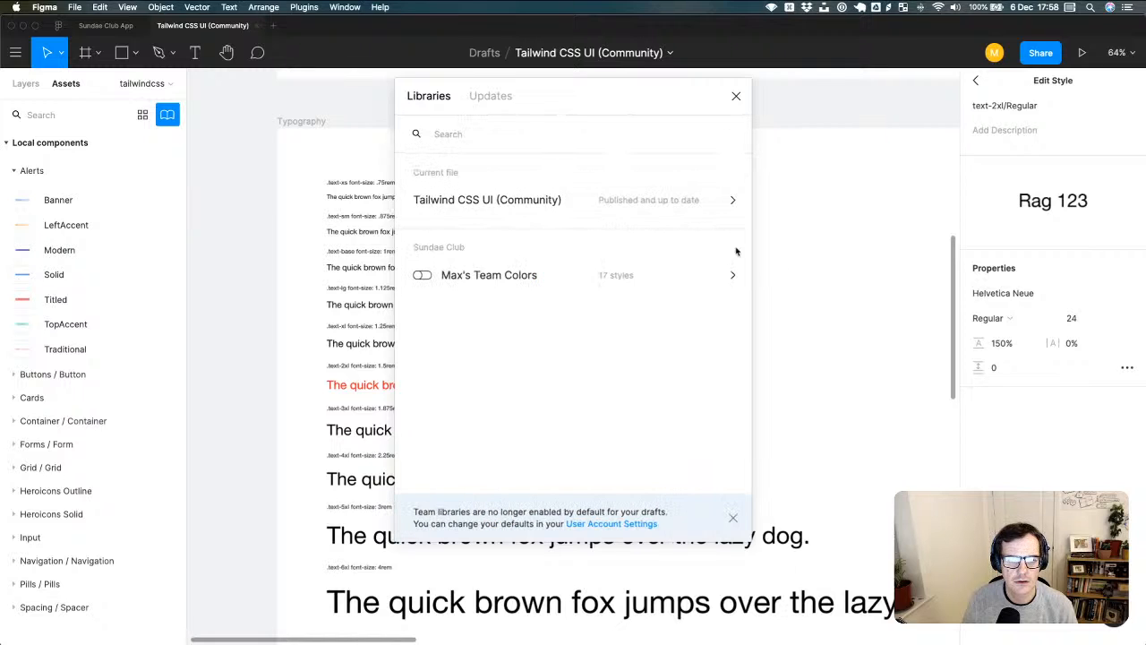
{"action": "left_click", "coordinate": [776, 316]}
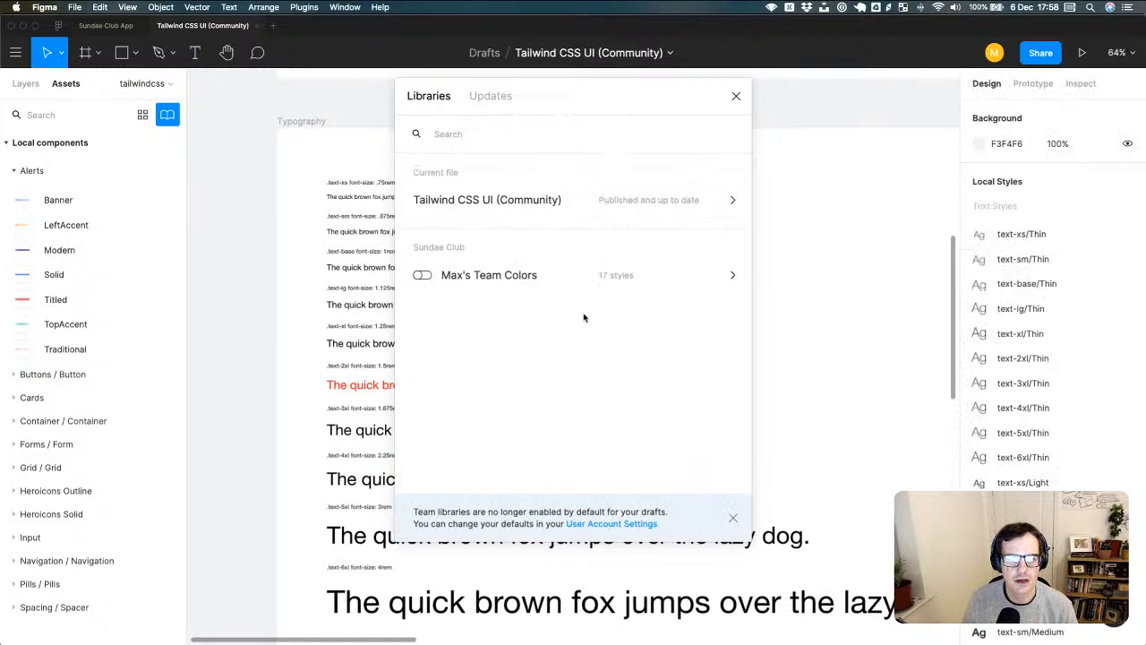
{"action": "left_click", "coordinate": [505, 201]}
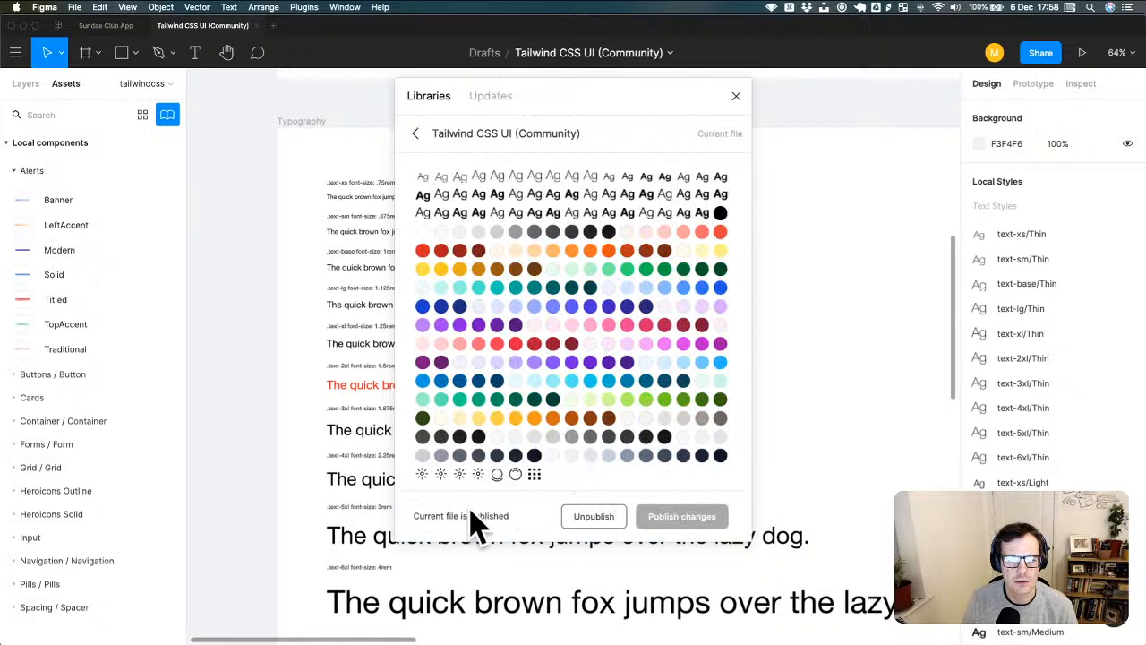
{"action": "left_click", "coordinate": [588, 517]}
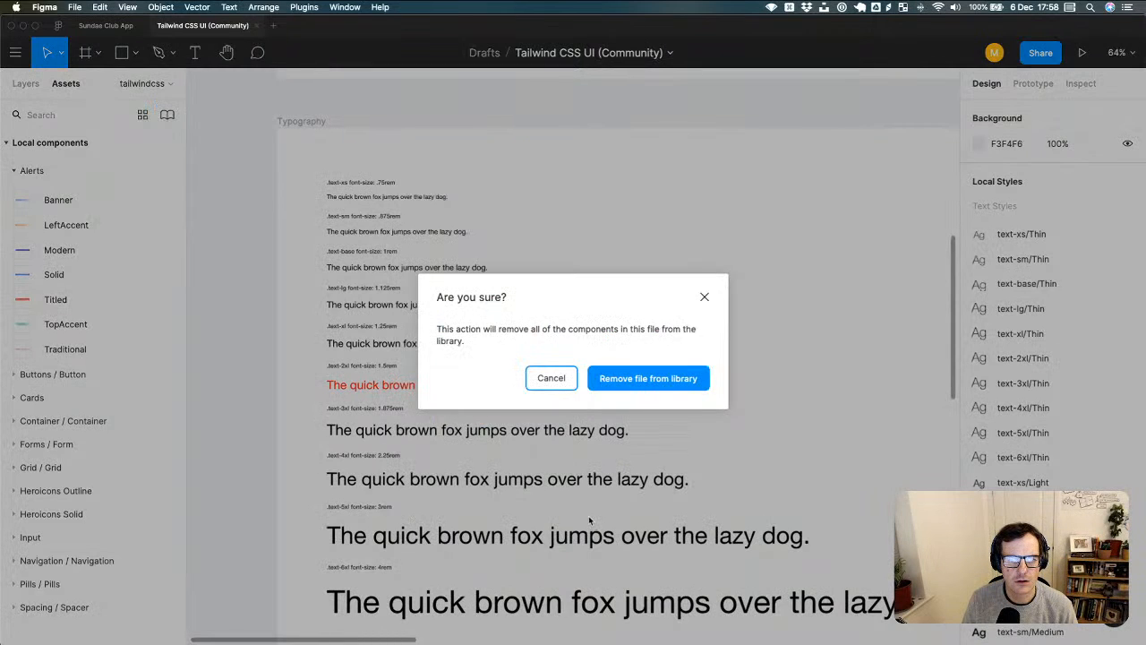
{"action": "left_click", "coordinate": [552, 378]}
- Look through the available actions for the text-2xl sample group and check the "Test" text in the Sundae Club App file
{"action": "left_click", "coordinate": [499, 385]}
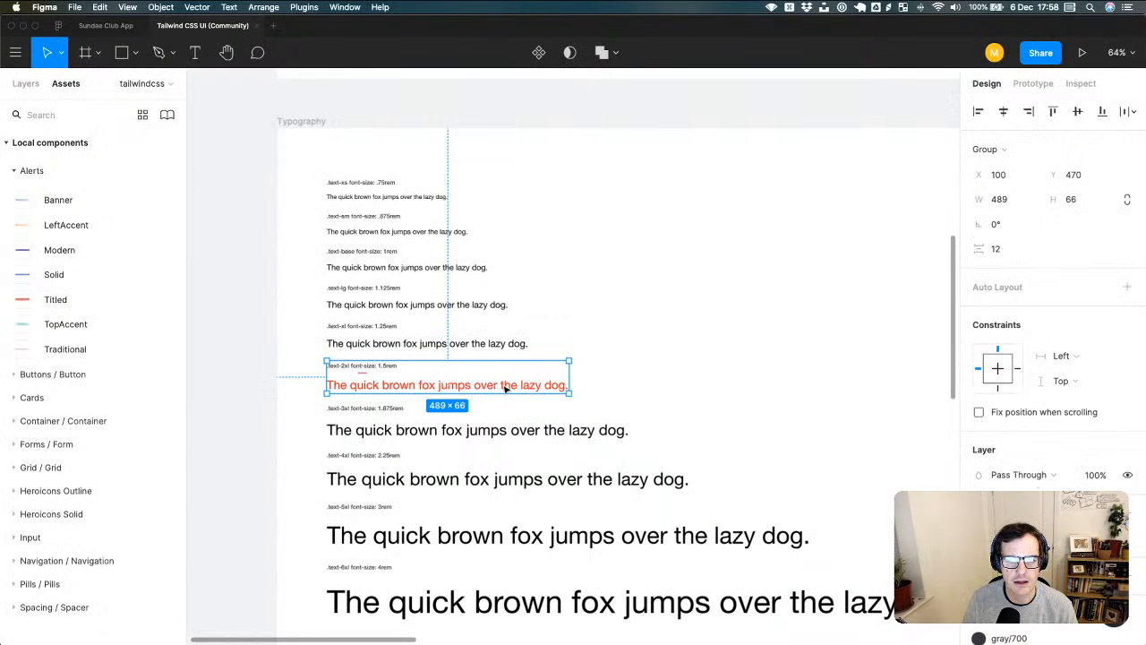
{"action": "right_click", "coordinate": [503, 386]}
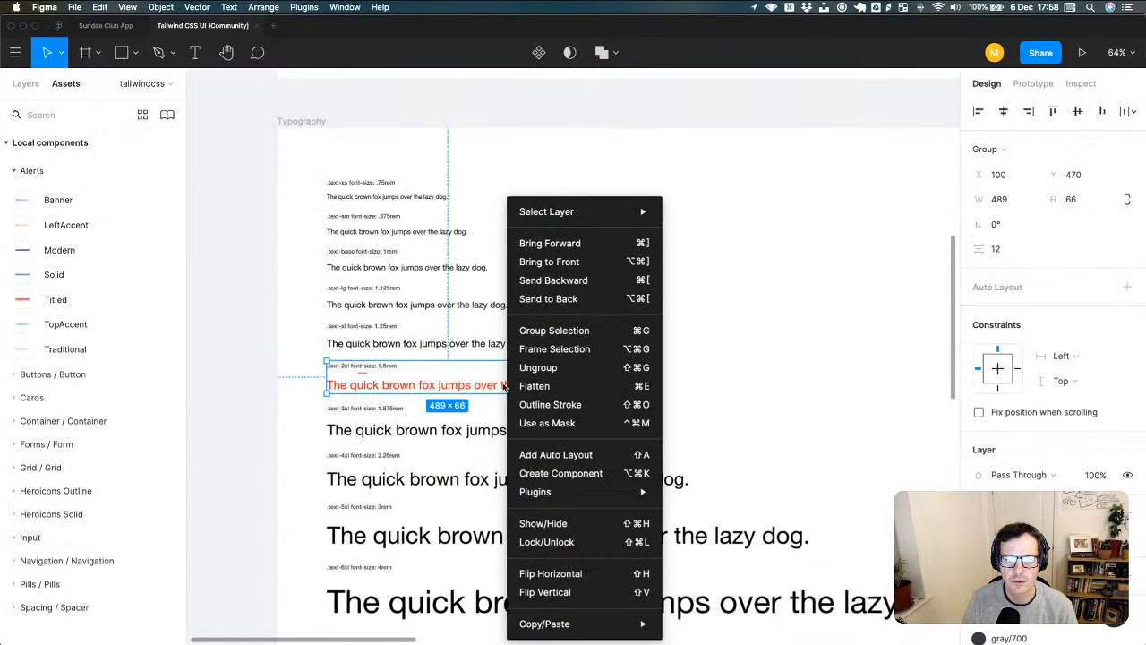
{"action": "left_click", "coordinate": [1086, 410]}
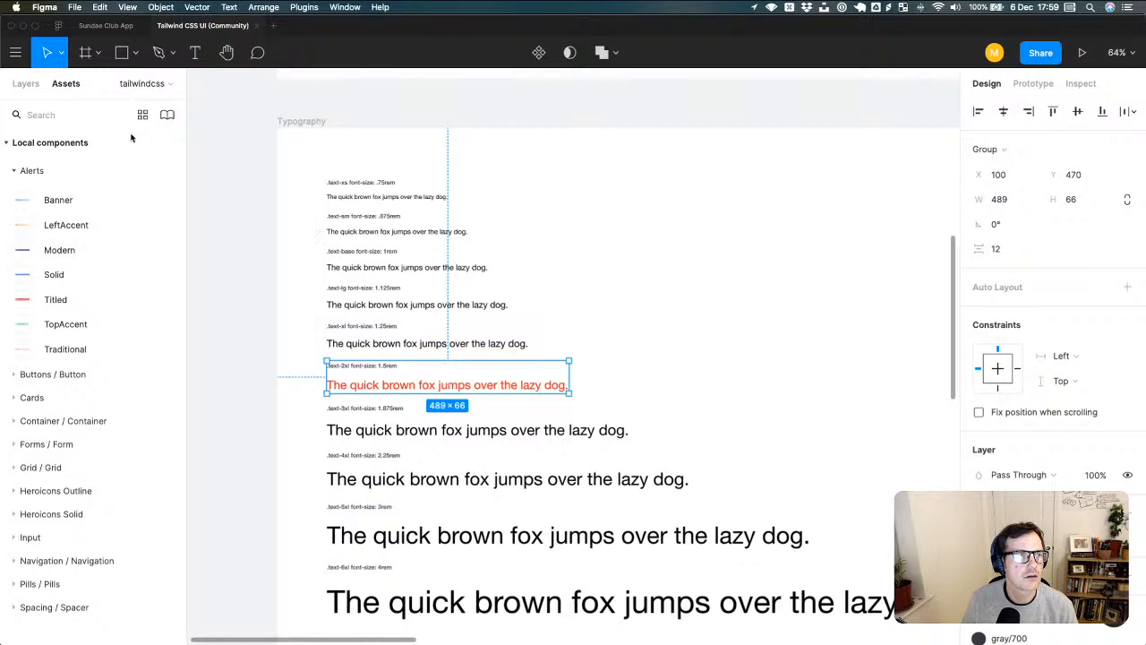
{"action": "left_click", "coordinate": [105, 25]}
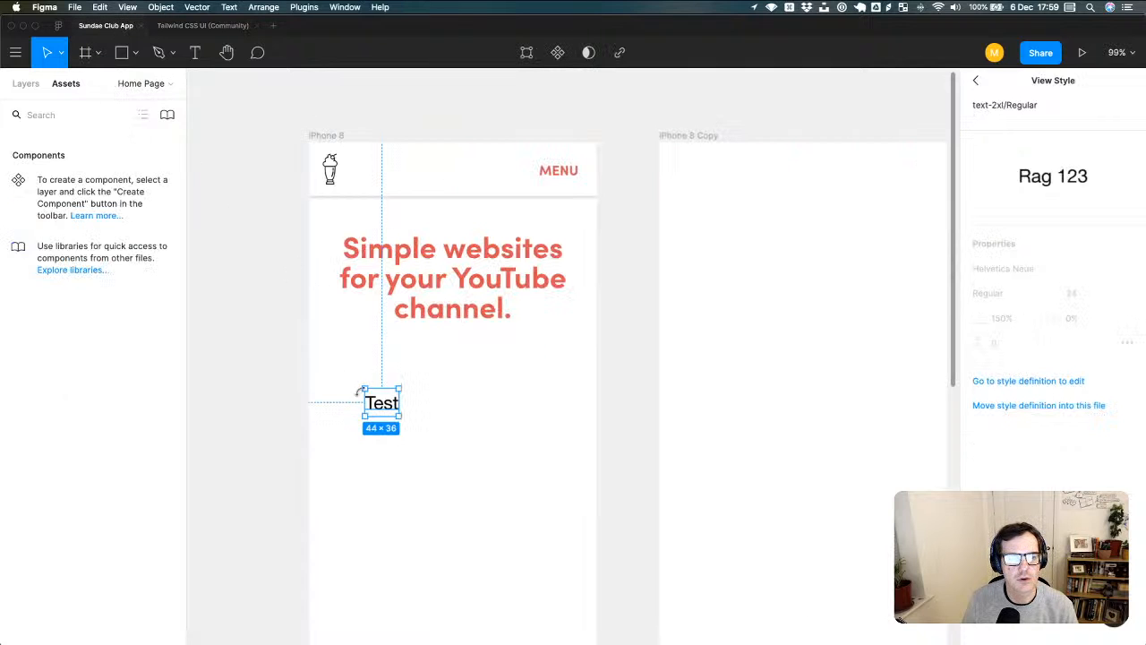
{"action": "left_click", "coordinate": [199, 26]}
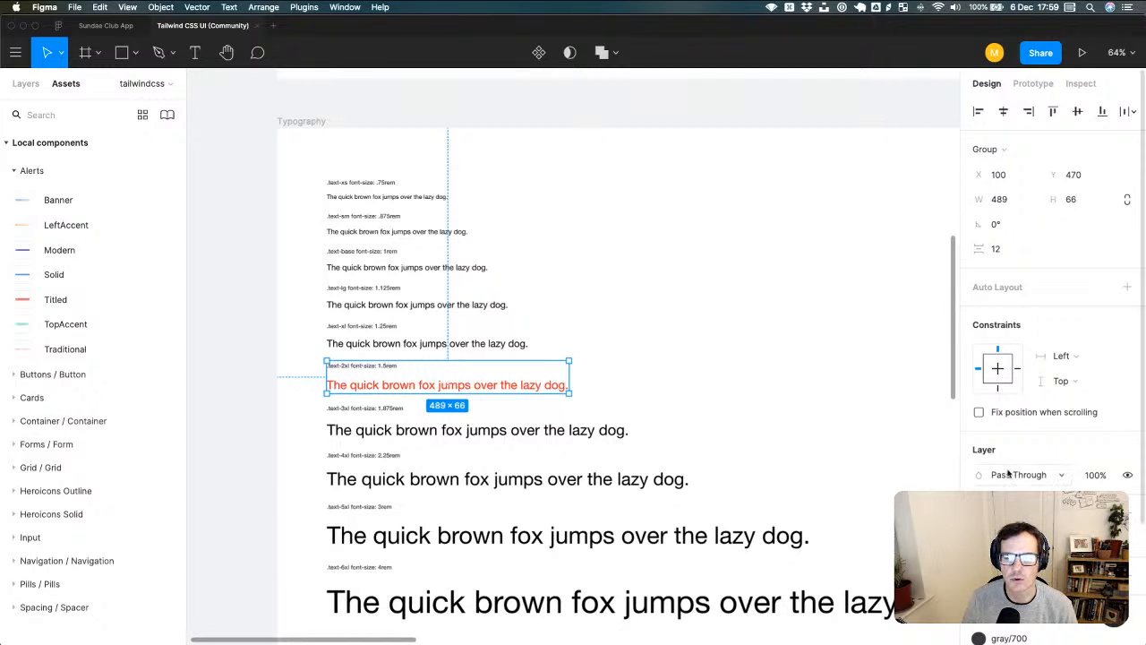
- Examine the group and red sentence of the text-2xl sample, including the type details, prototype and inspect settings
{"action": "scroll", "coordinate": [1011, 475], "scroll_direction": "down", "scroll_amount": 4}
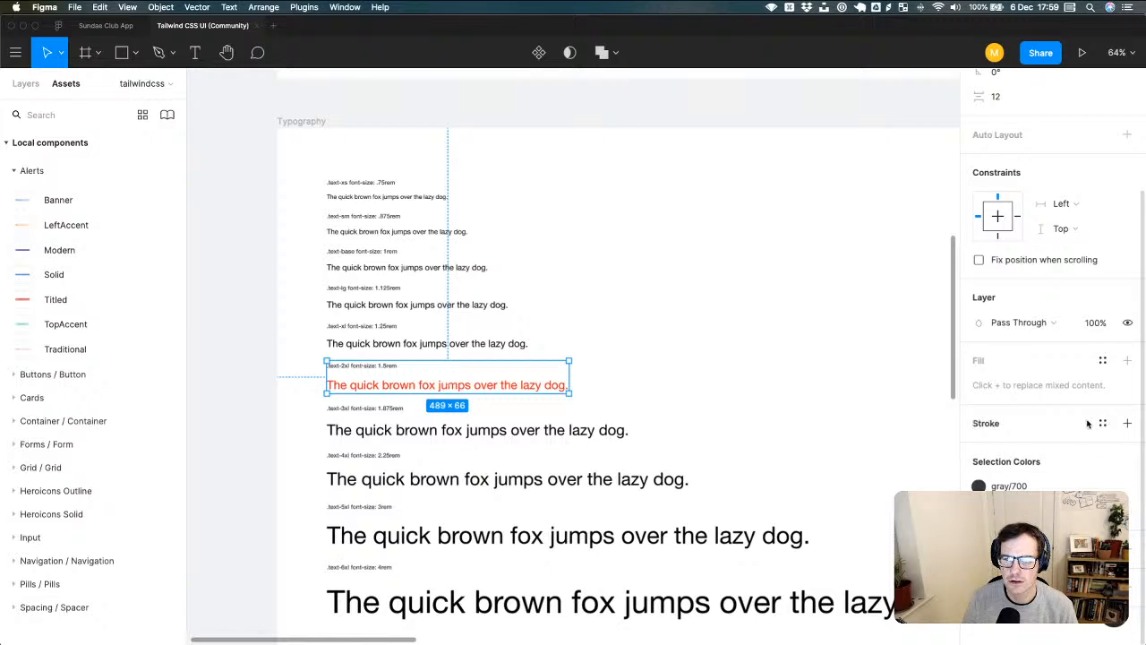
{"action": "scroll", "coordinate": [1070, 415], "scroll_direction": "up", "scroll_amount": 4}
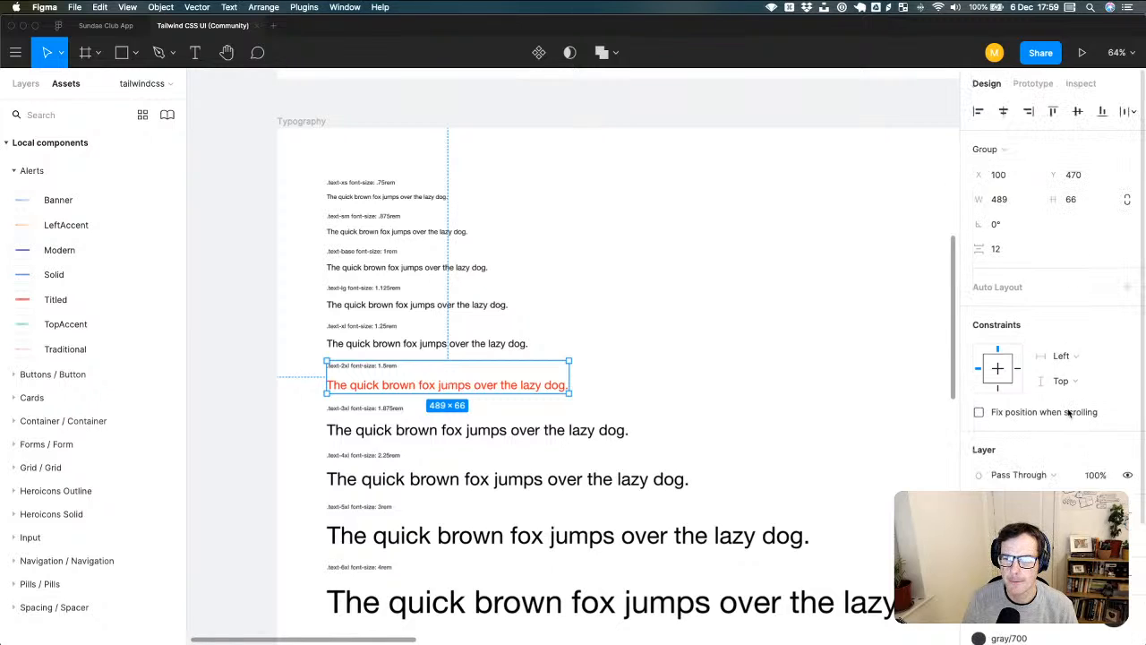
{"action": "double_click", "coordinate": [526, 385]}
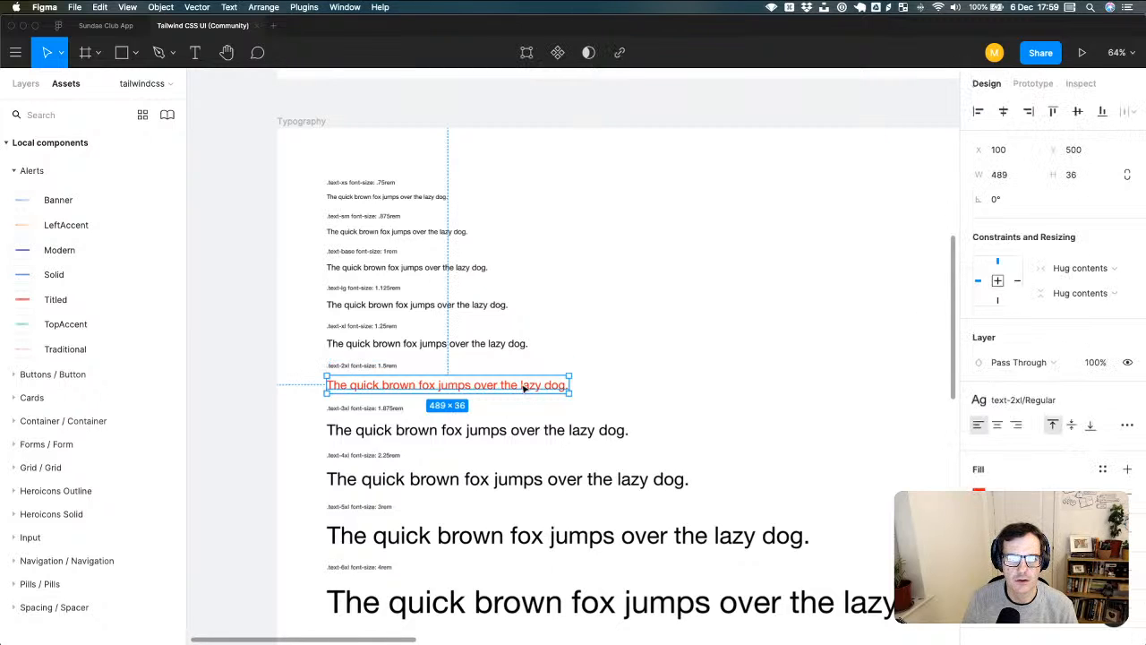
{"action": "left_click", "coordinate": [1129, 427]}
{"action": "left_click", "coordinate": [1129, 426]}
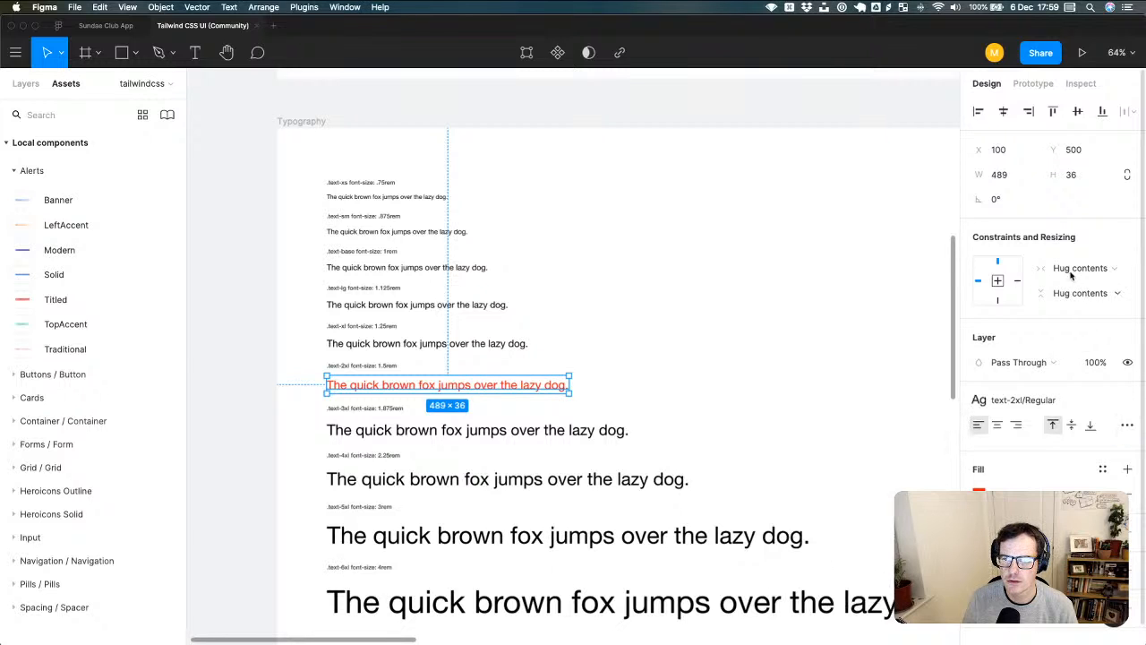
{"action": "left_click", "coordinate": [1080, 83]}
{"action": "left_click", "coordinate": [1034, 84]}
{"action": "left_click", "coordinate": [987, 83]}
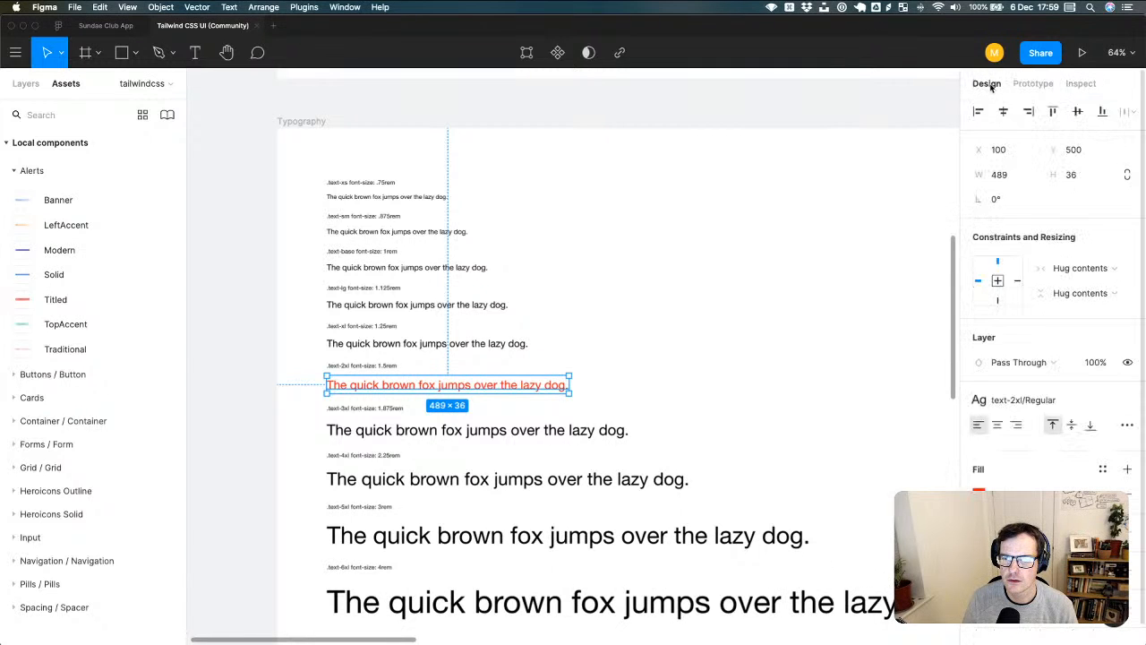
{"action": "left_click", "coordinate": [1030, 83]}
{"action": "left_click", "coordinate": [985, 83]}
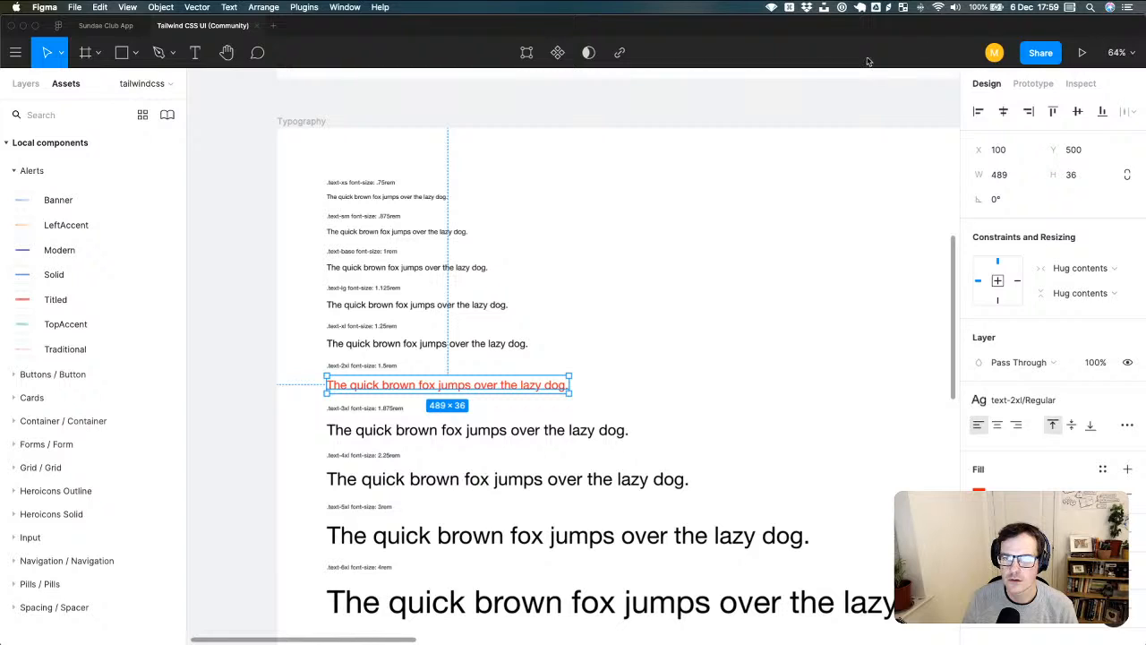
- Search Figma's commands for "pub" and look through the command categories for a way to publish the library
{"action": "left_click", "coordinate": [75, 7]}
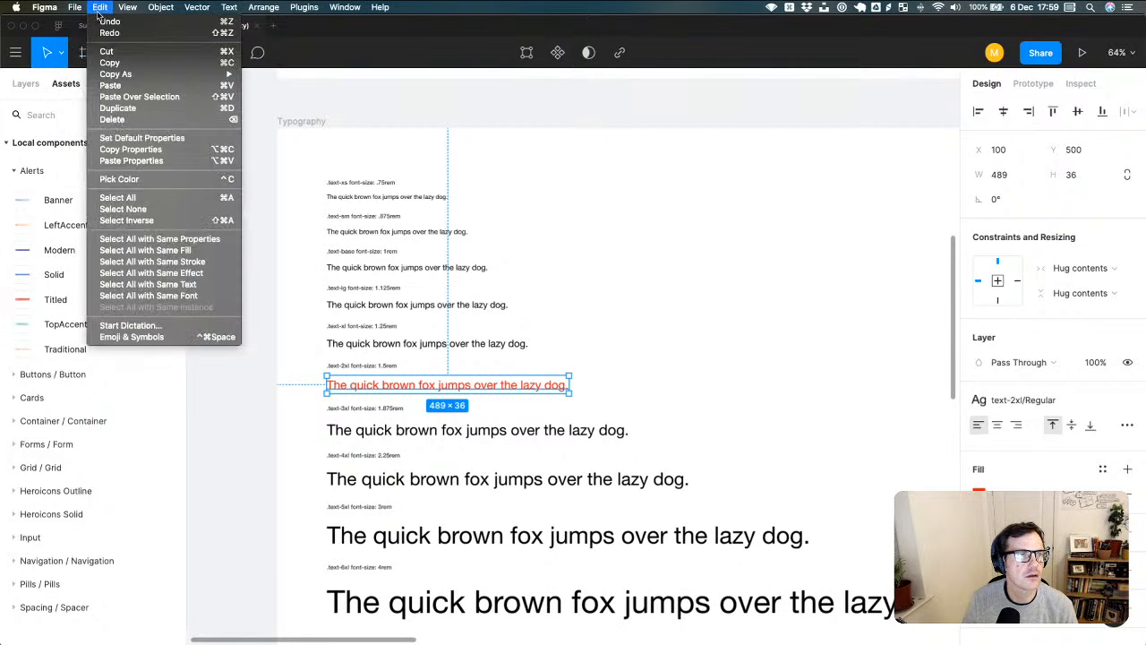
{"action": "left_click", "coordinate": [309, 29]}
{"action": "left_click", "coordinate": [16, 52]}
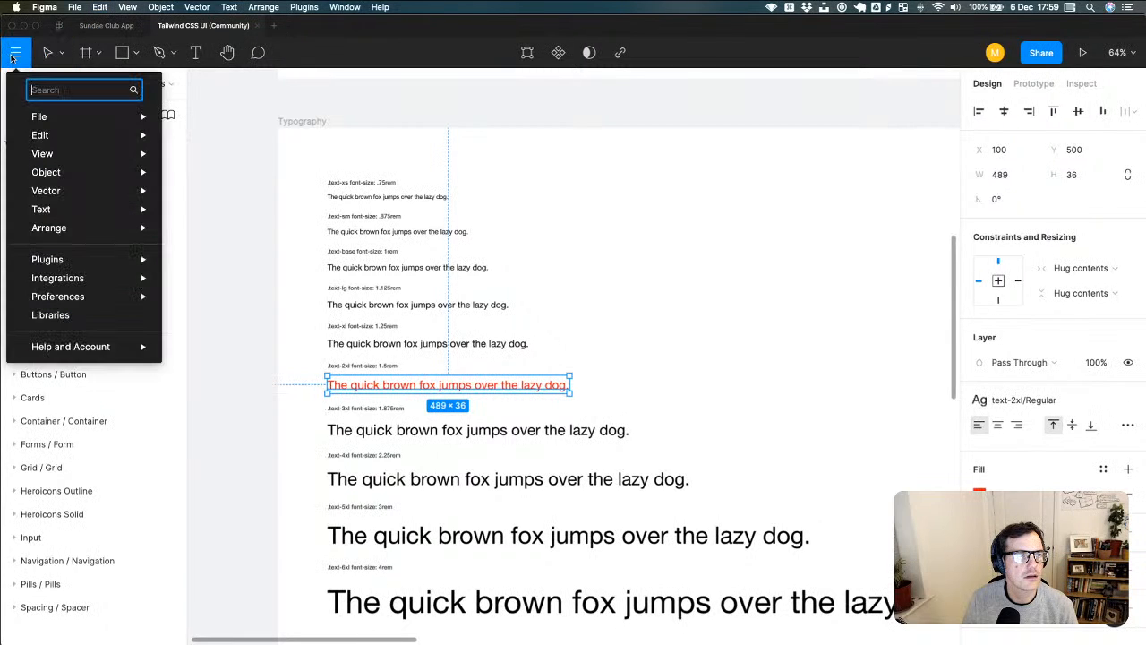
{"action": "mouse_move", "coordinate": [46, 133]}
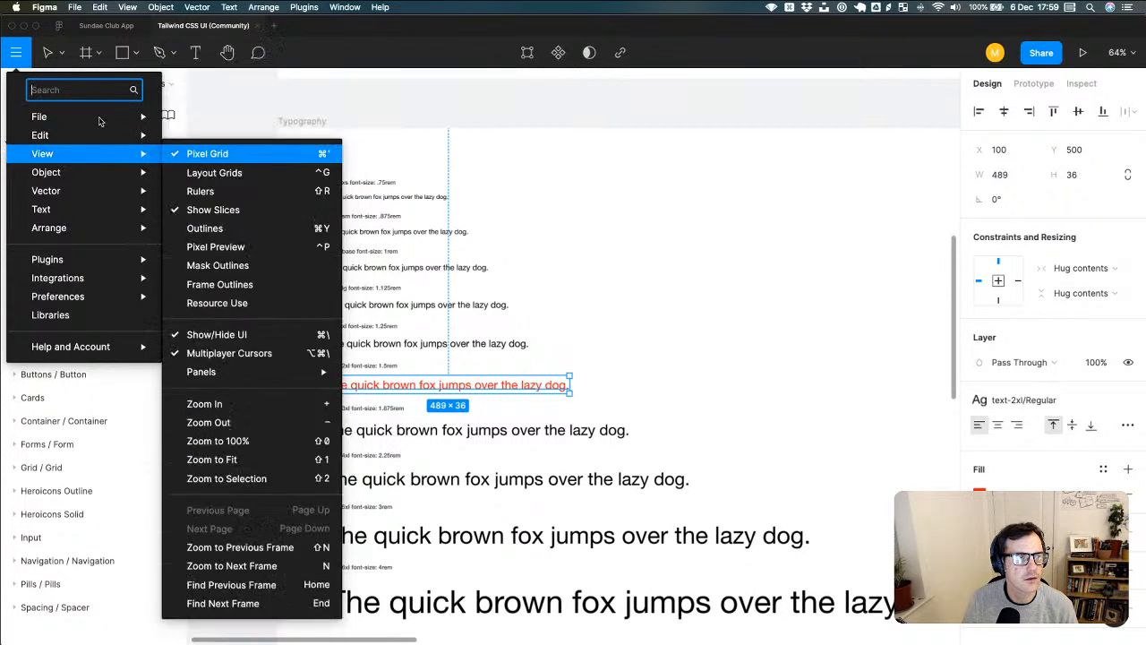
{"action": "type", "text": "pub"}
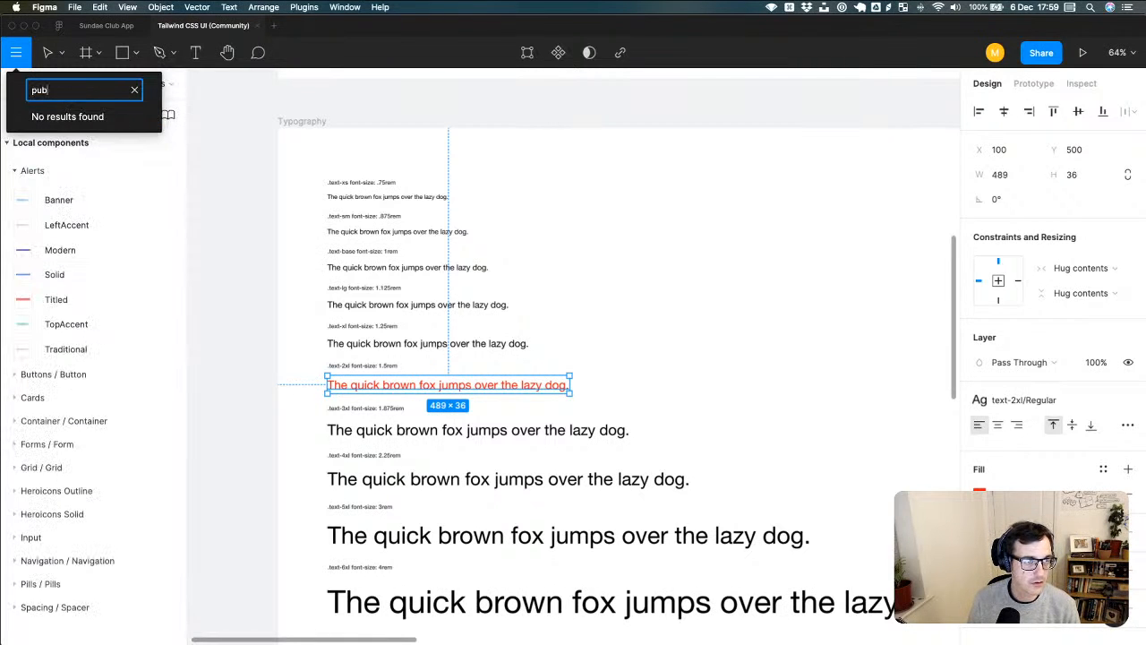
{"action": "key", "text": "super+a"}
{"action": "key", "text": "BackSpace"}
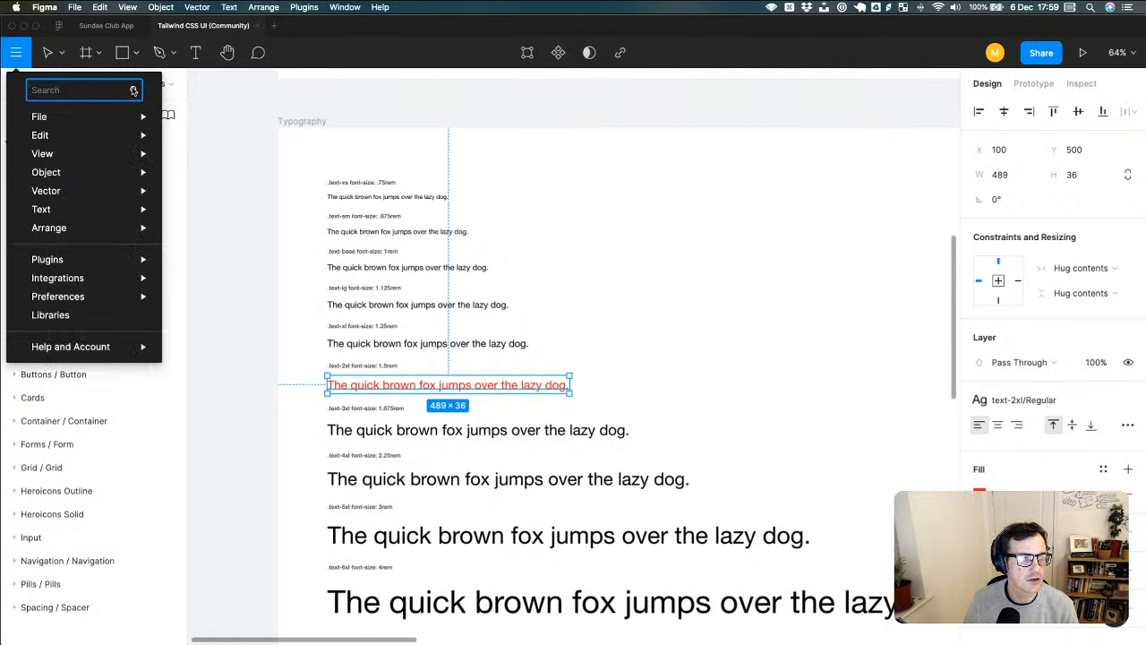
{"action": "mouse_move", "coordinate": [107, 206]}
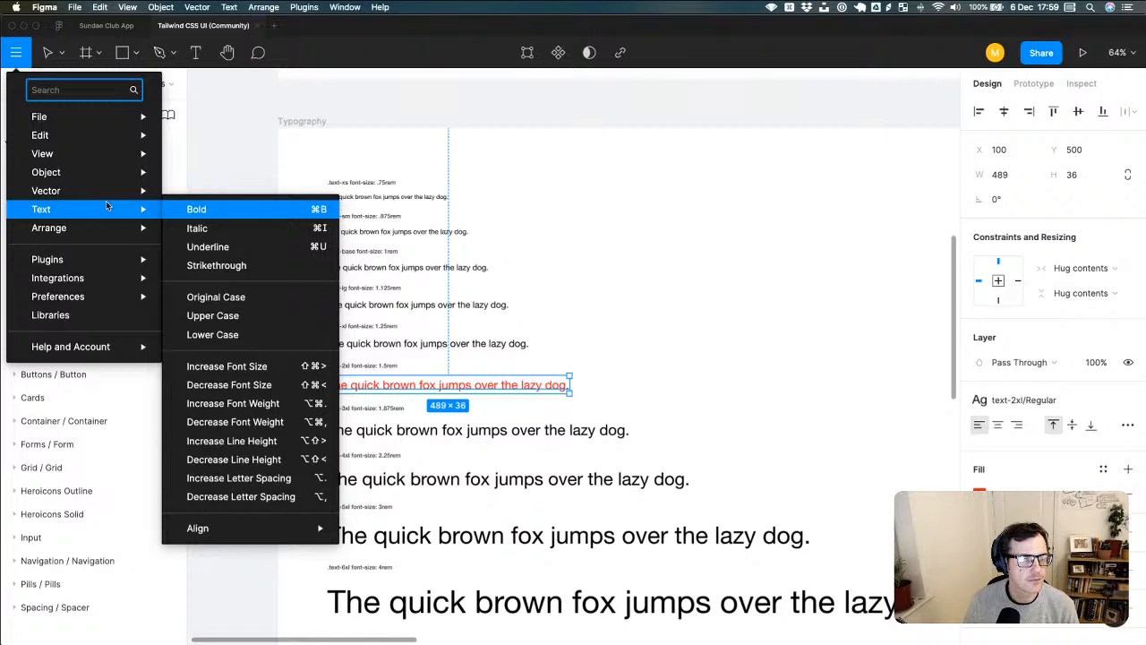
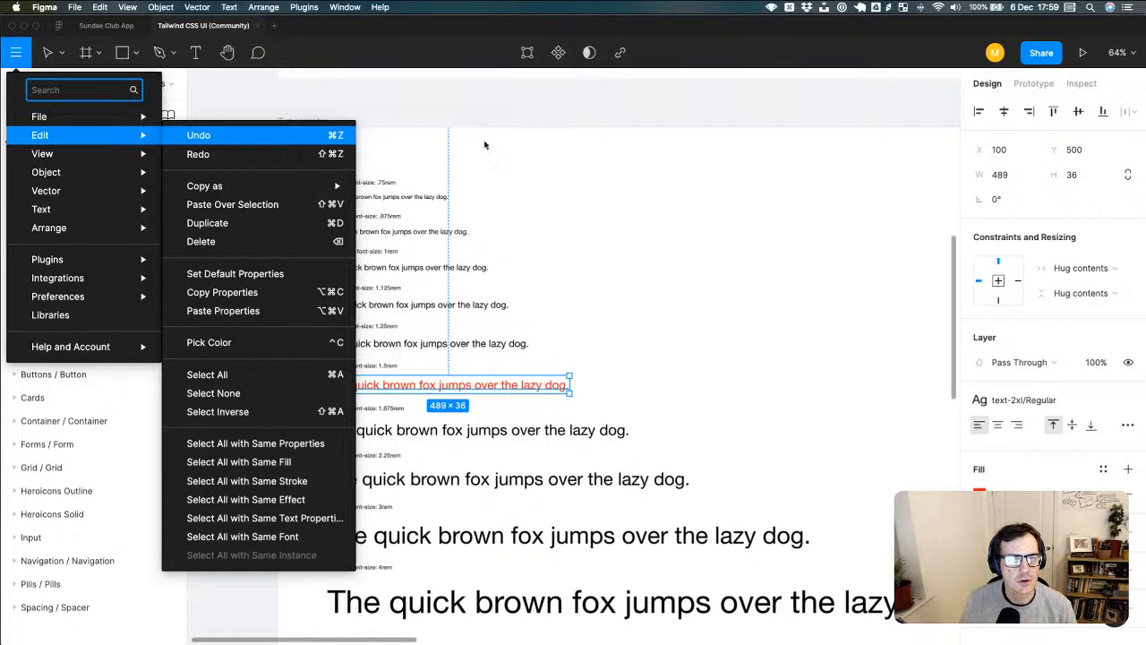
- Switch to Safari, search the web for "figma republish library after changes" and open Figma's "Publish Changes to a Team Library" article
{"action": "key", "text": "super+Tab"}
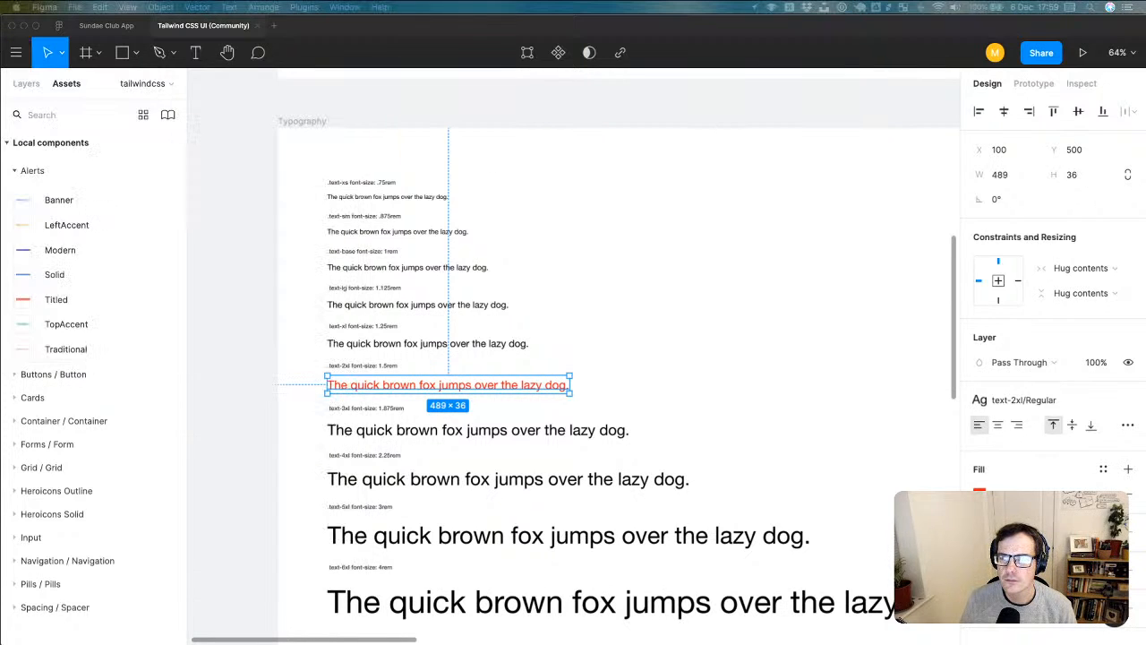
{"action": "left_click", "coordinate": [519, 225]}
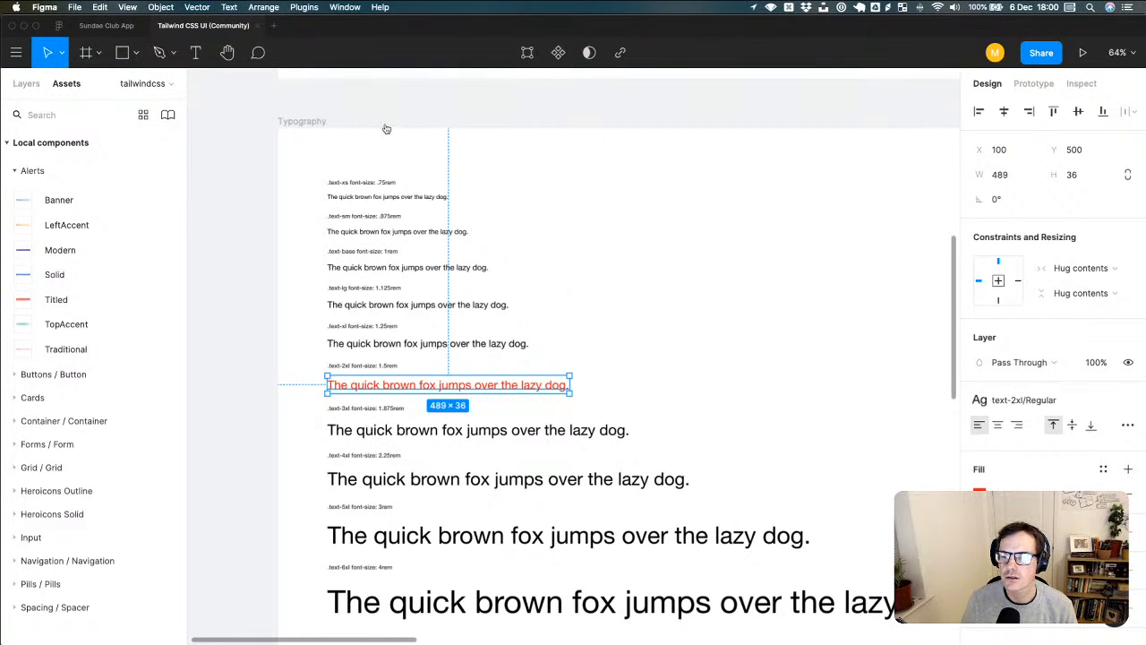
{"action": "key", "text": "super+Tab"}
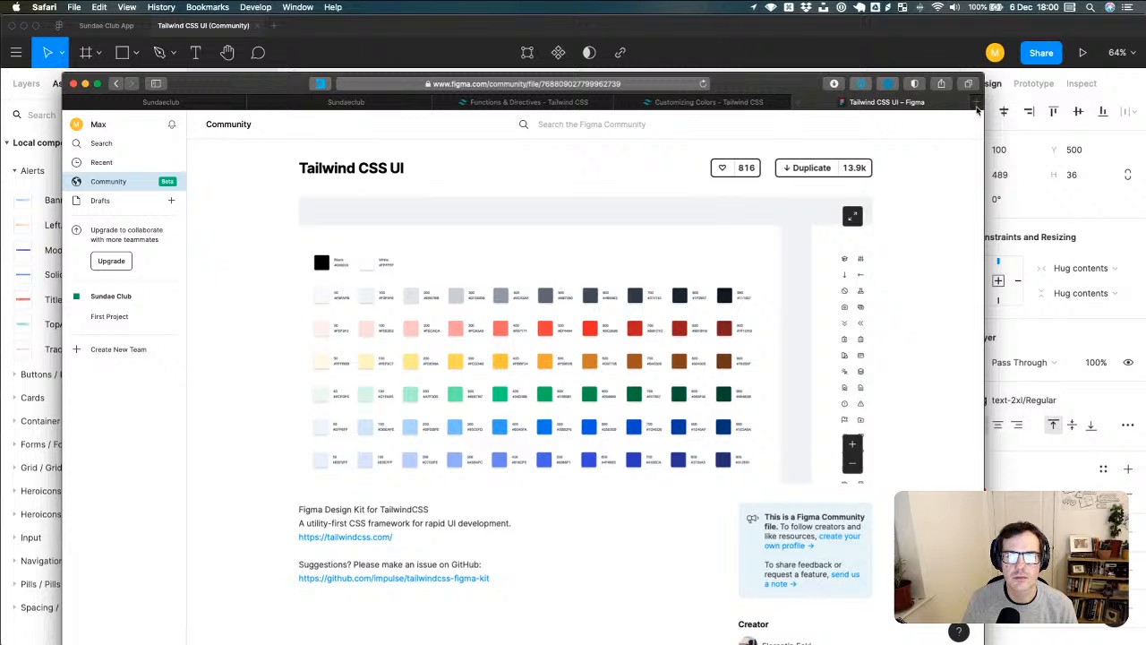
{"action": "left_click", "coordinate": [973, 103]}
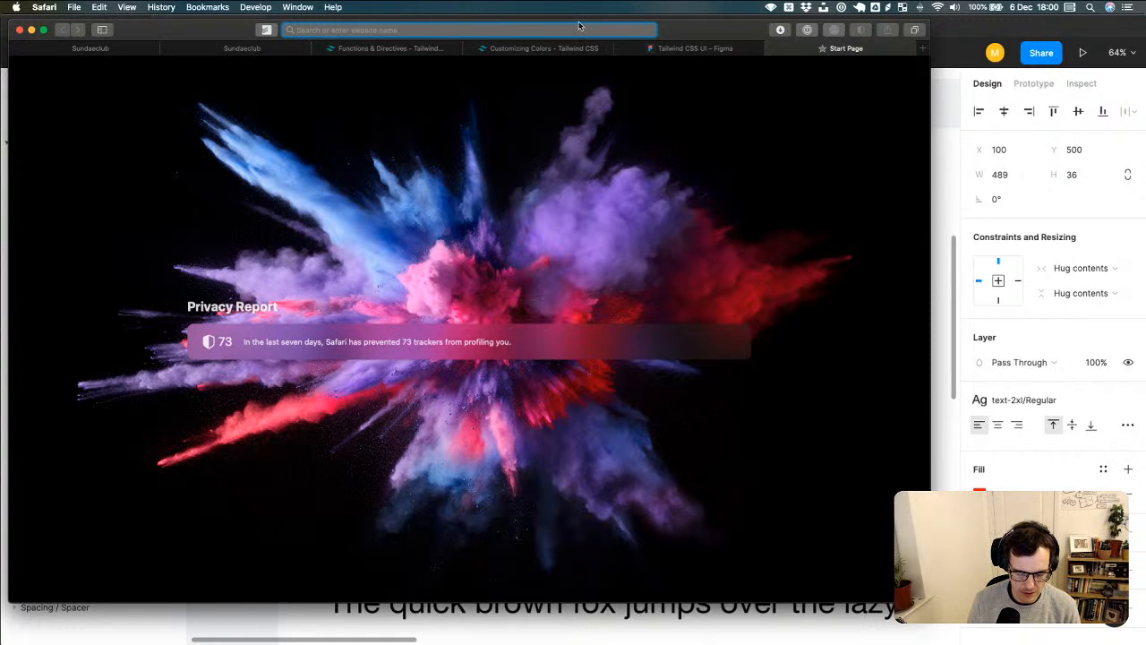
{"action": "type", "text": "fig"}
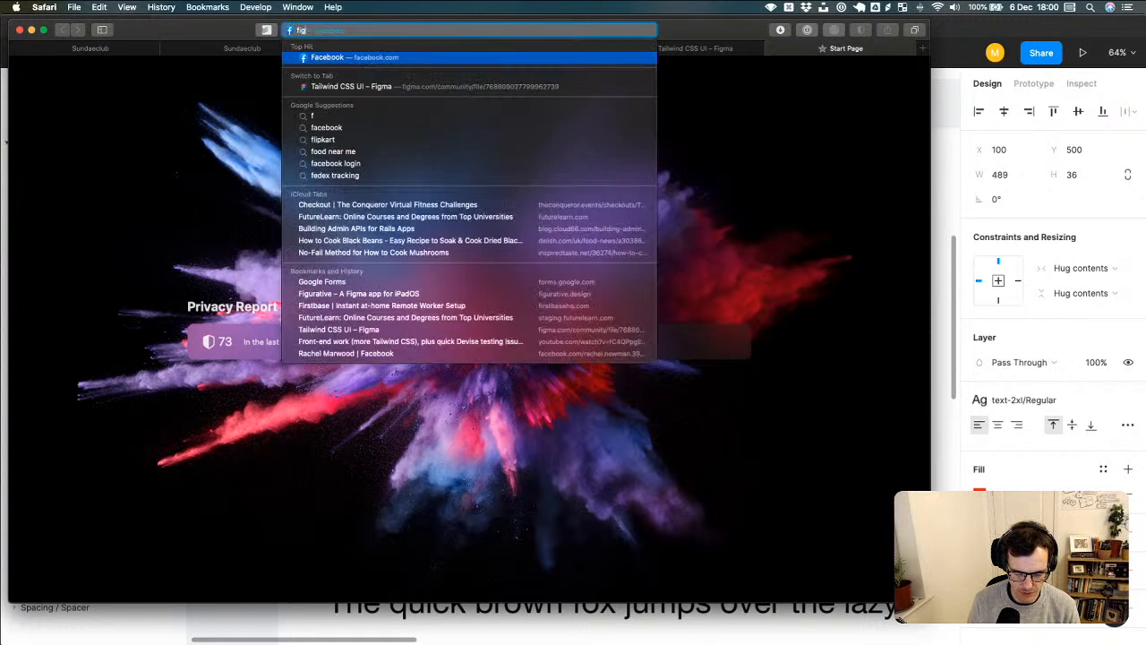
{"action": "type", "text": "ma republis"}
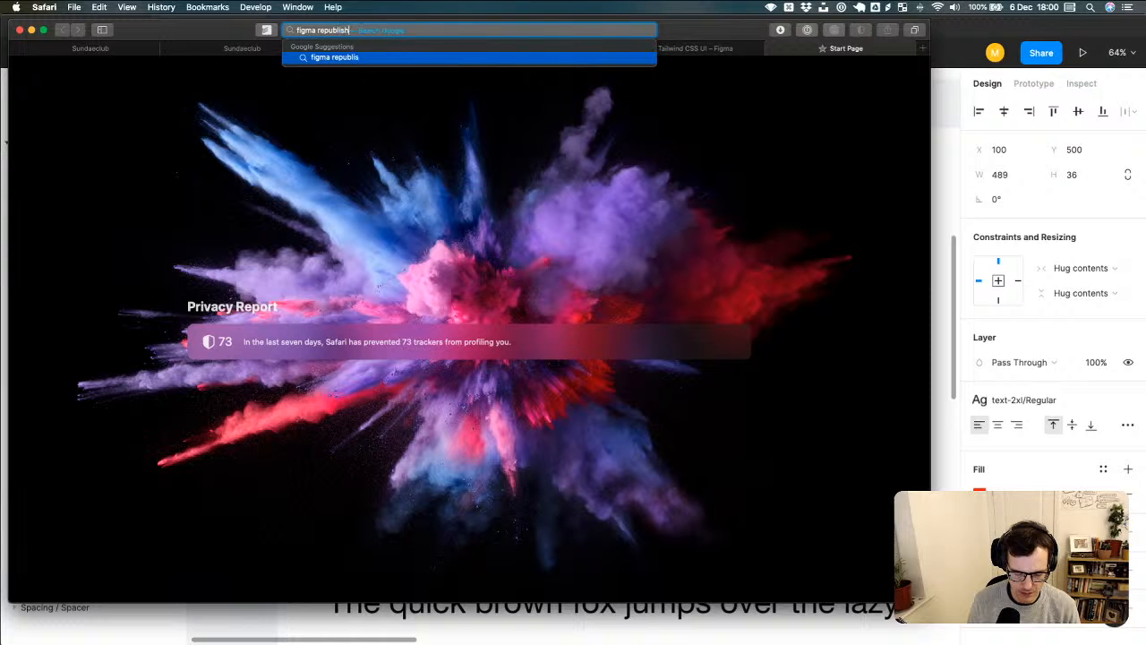
{"action": "type", "text": "h library after ch"}
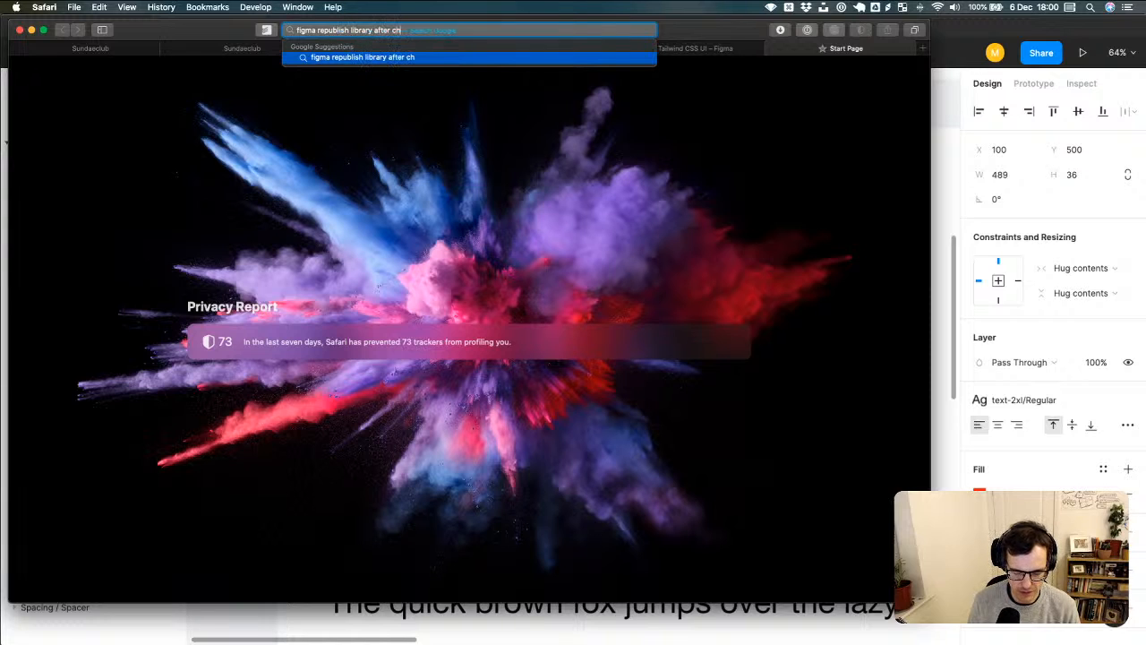
{"action": "type", "text": "anges"}
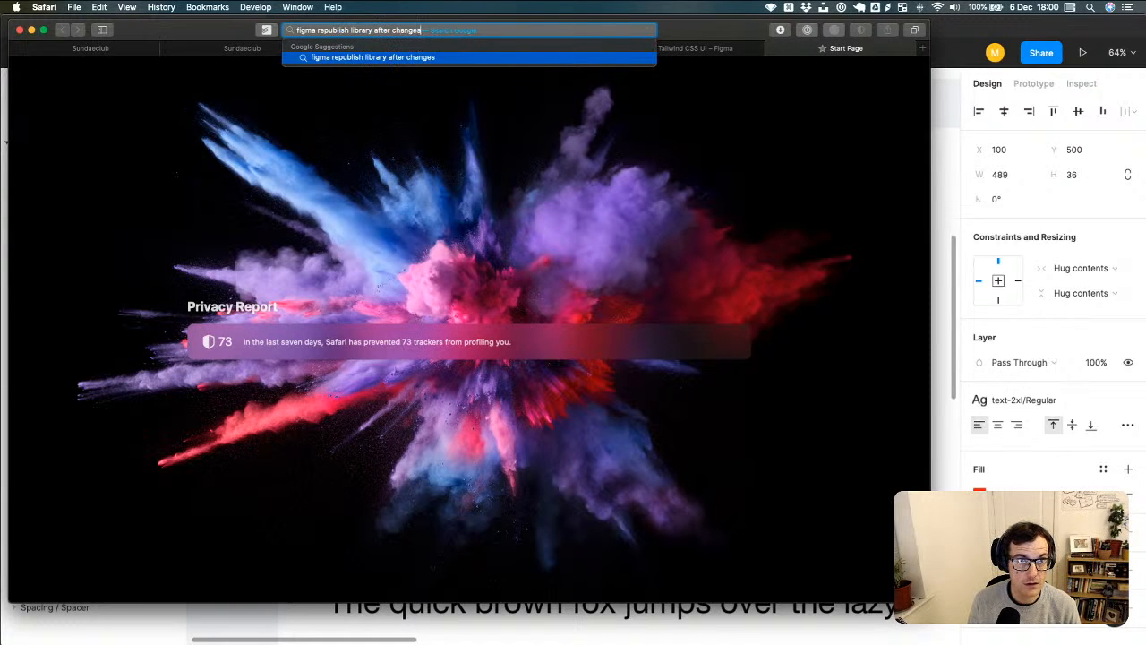
{"action": "key", "text": "Return"}
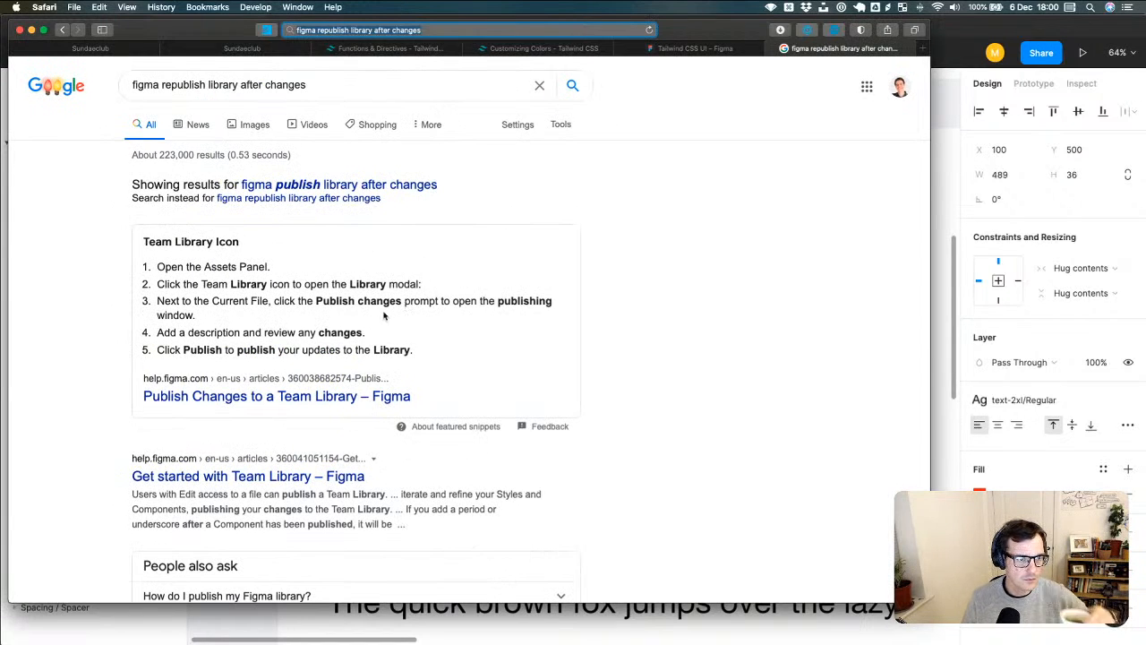
{"action": "left_click", "coordinate": [310, 396]}
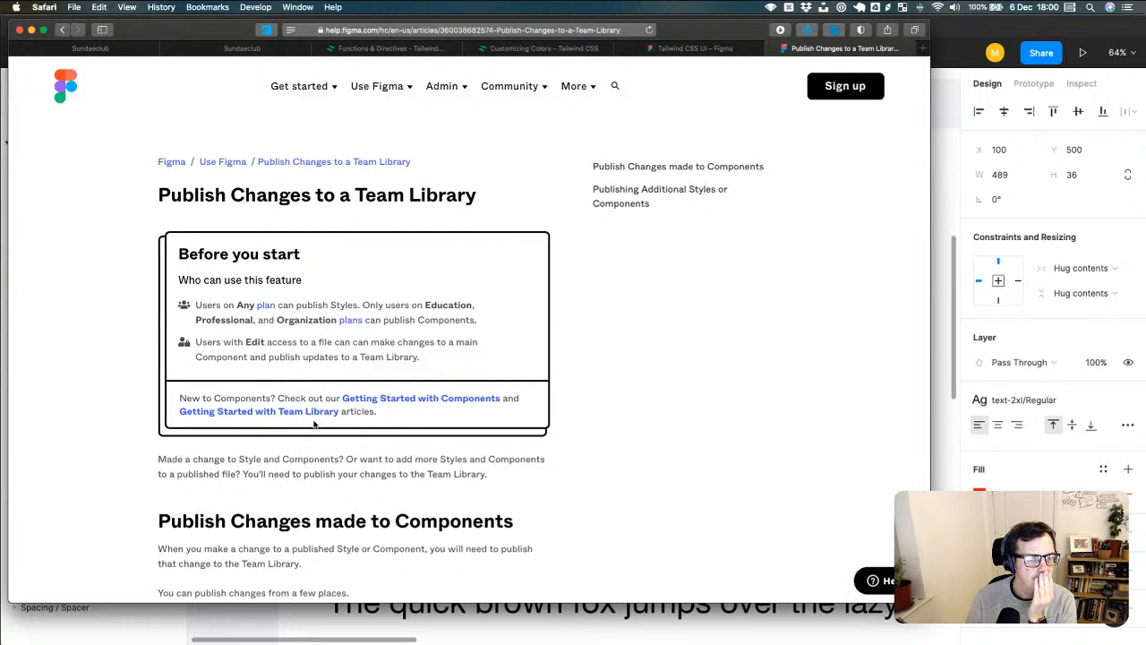
- Read the article's sections on publishing changes made to components and on publishing additional styles or components
{"action": "scroll", "coordinate": [314, 425], "scroll_direction": "down", "scroll_amount": 10}
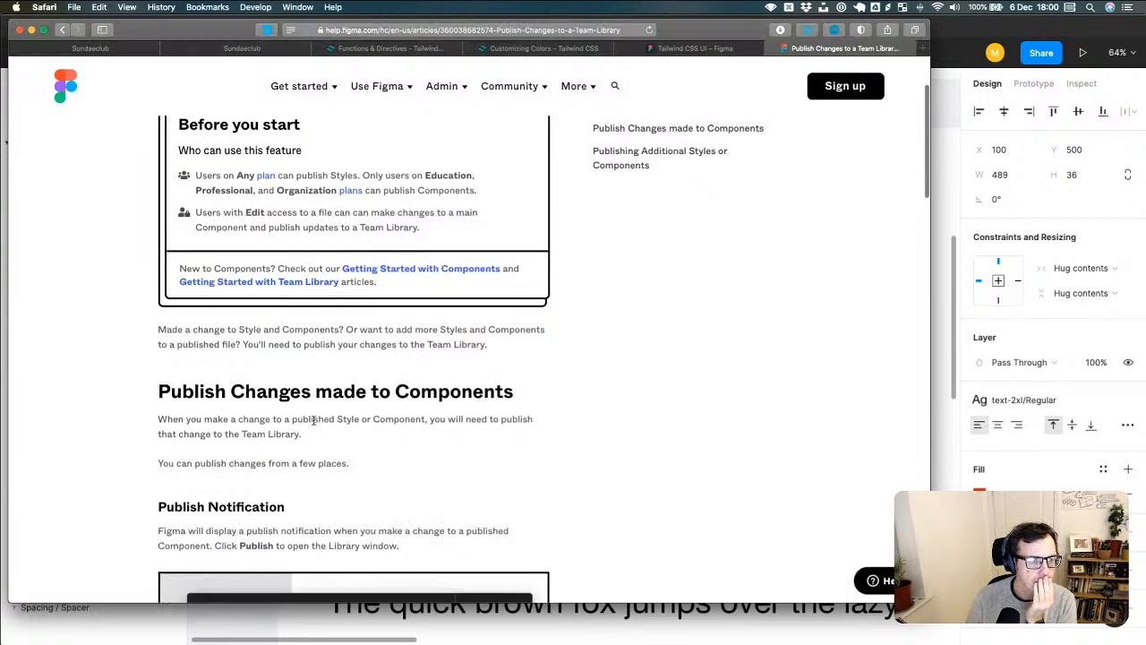
{"action": "scroll", "coordinate": [314, 424], "scroll_direction": "up", "scroll_amount": 3}
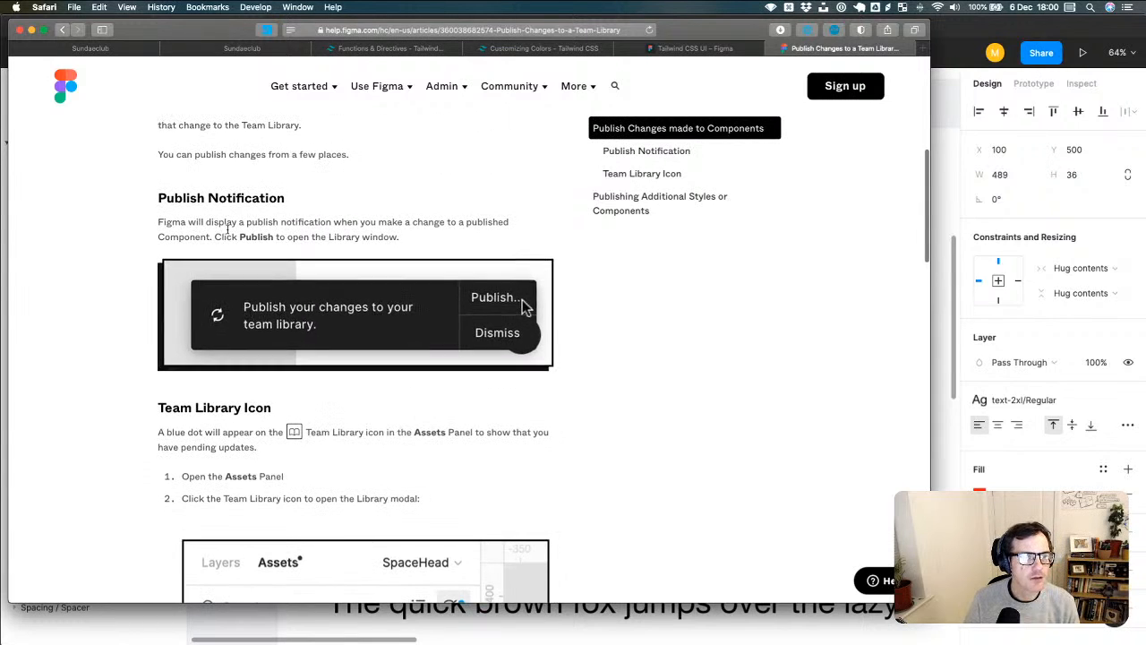
{"action": "scroll", "coordinate": [258, 238], "scroll_direction": "up", "scroll_amount": 1}
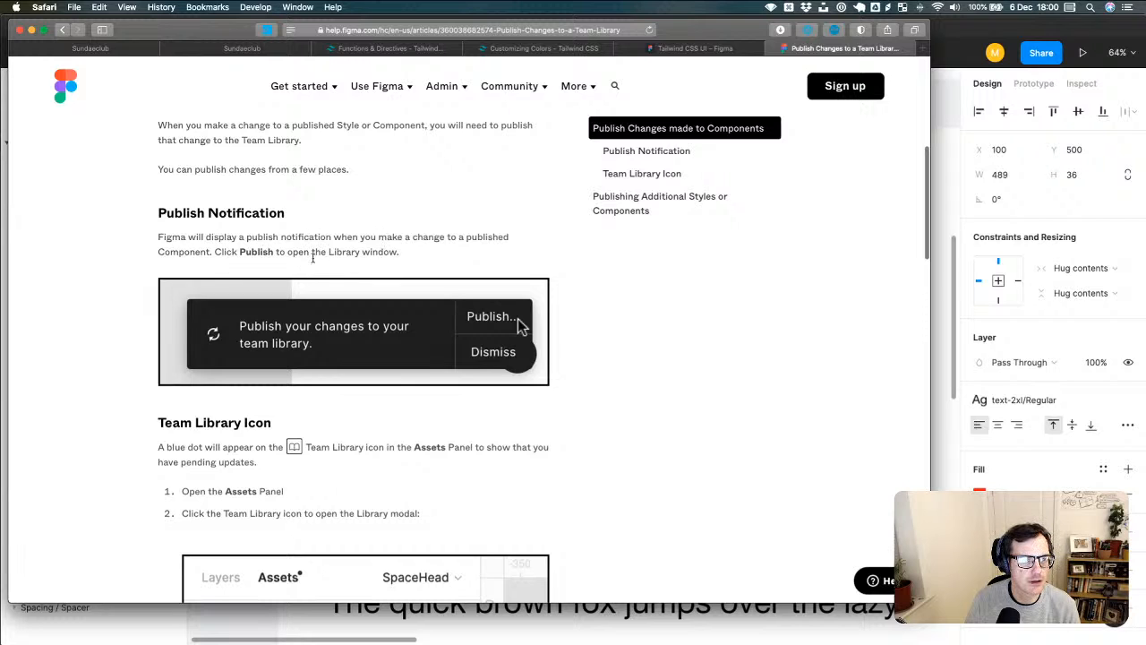
{"action": "scroll", "coordinate": [377, 263], "scroll_direction": "up", "scroll_amount": 3}
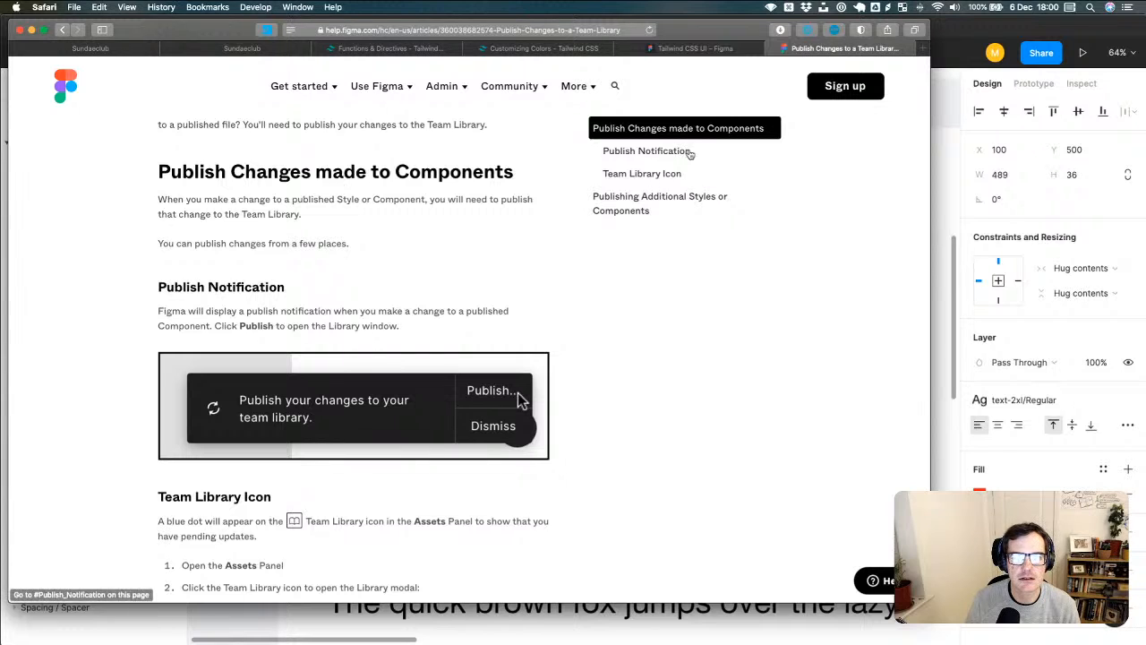
{"action": "left_click", "coordinate": [634, 204]}
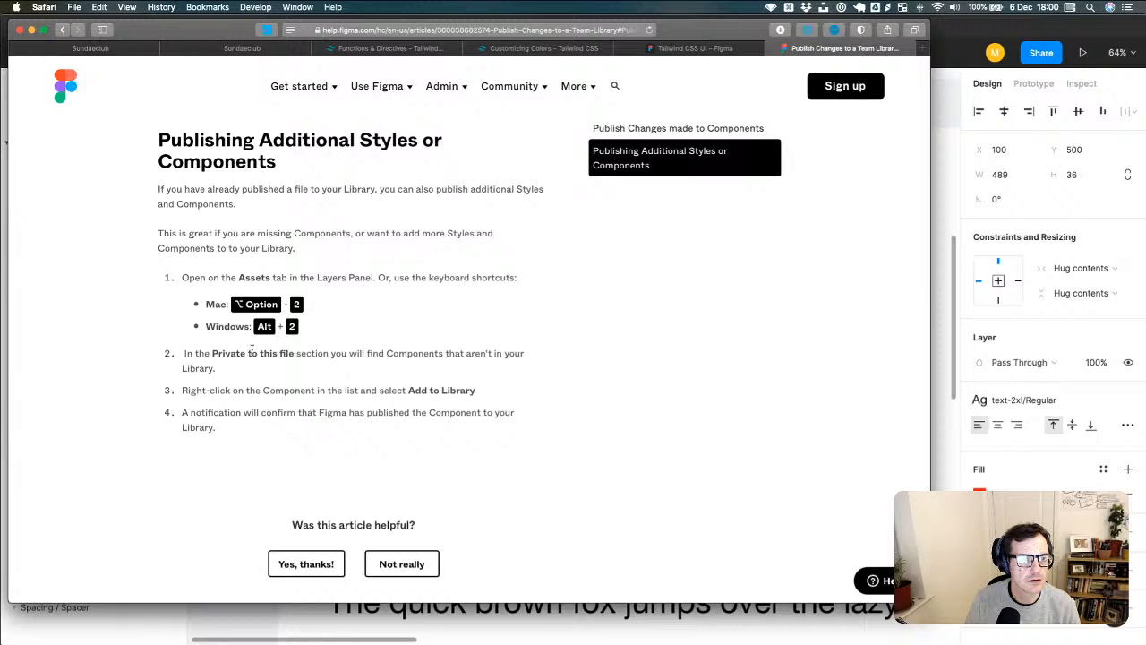
{"action": "scroll", "coordinate": [478, 419], "scroll_direction": "up", "scroll_amount": 1}
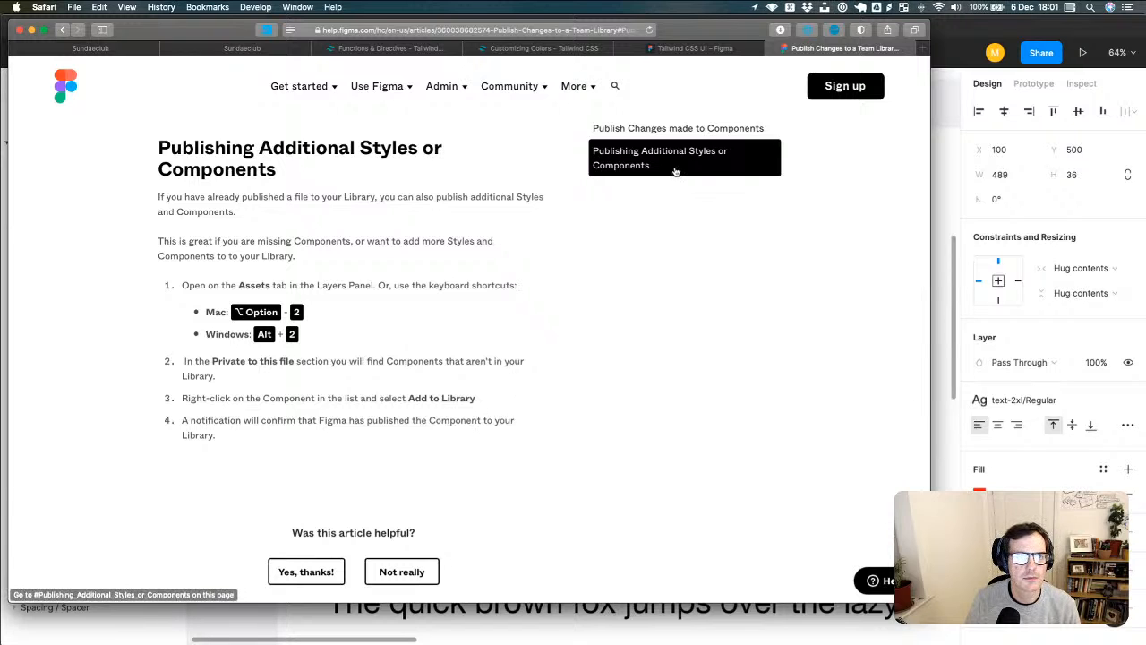
{"action": "scroll", "coordinate": [444, 351], "scroll_direction": "up", "scroll_amount": 3}
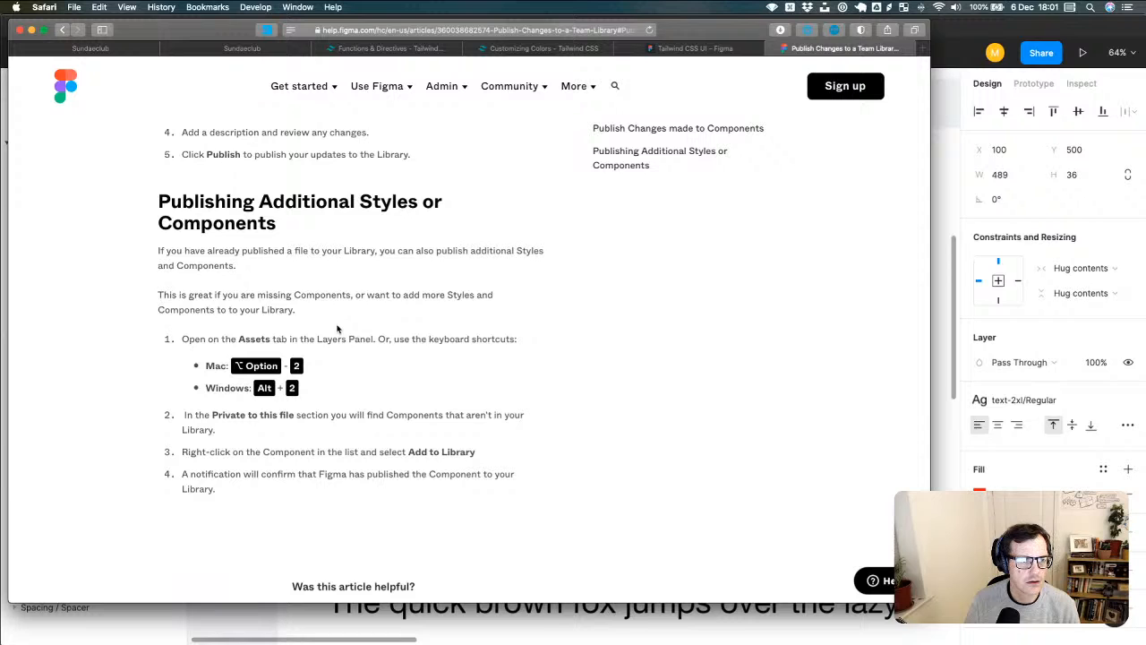
- Switch back to Figma, show the Tailwind file's assets as a thumbnail grid and check its local components against the article's instructions
{"action": "key", "text": "super+Tab"}
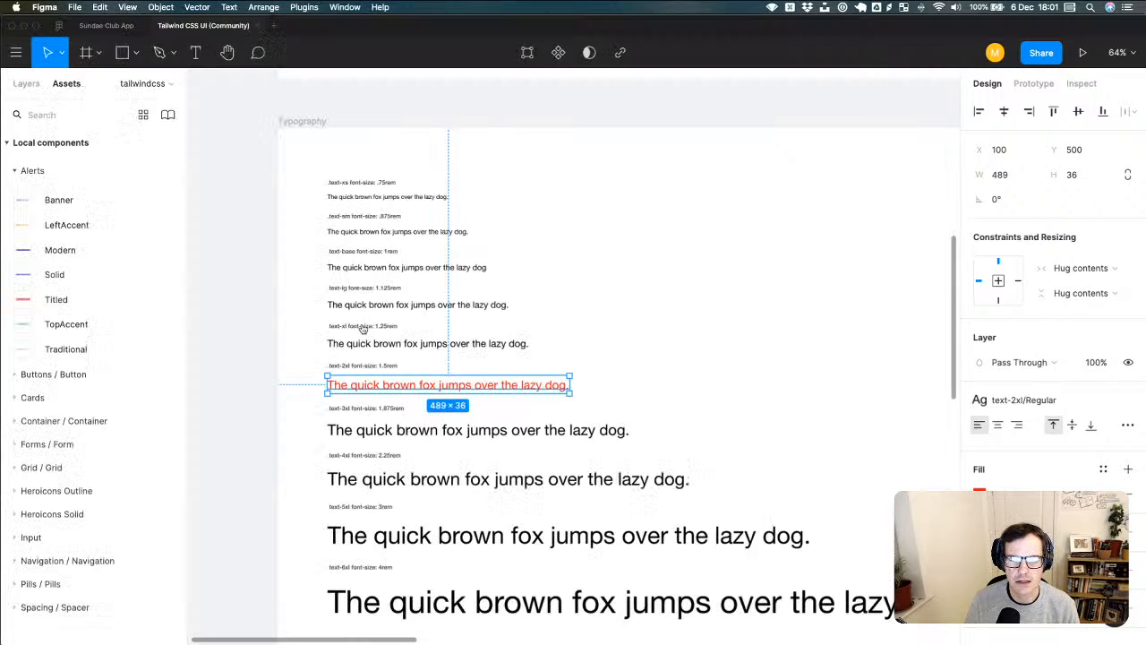
{"action": "left_click", "coordinate": [143, 116]}
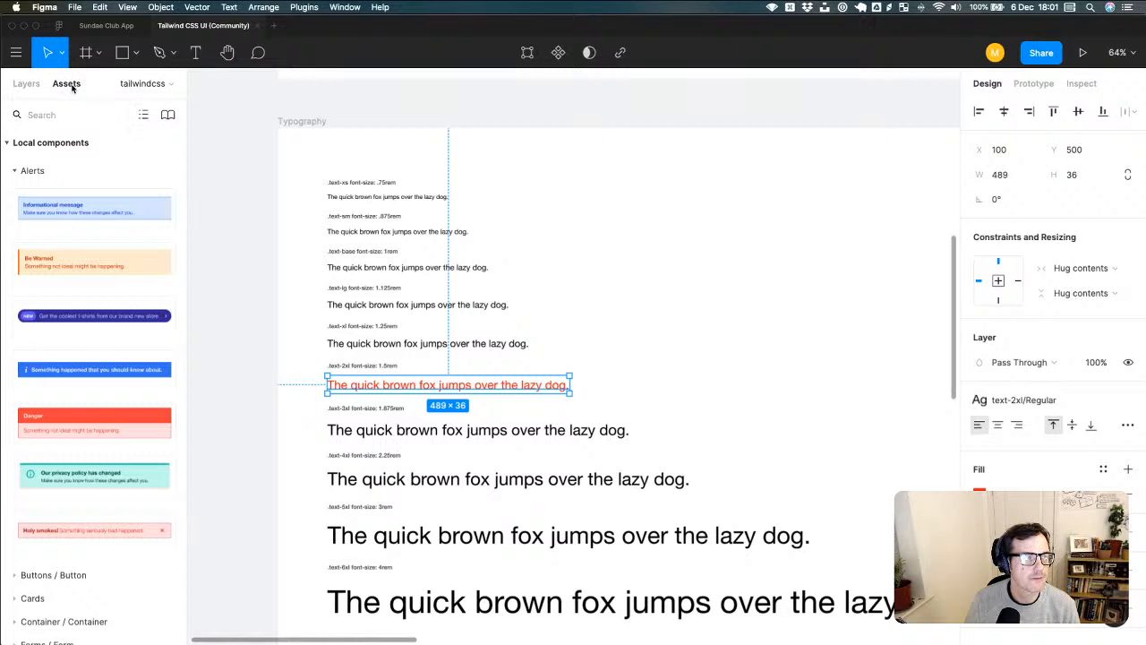
{"action": "key", "text": "super+Tab"}
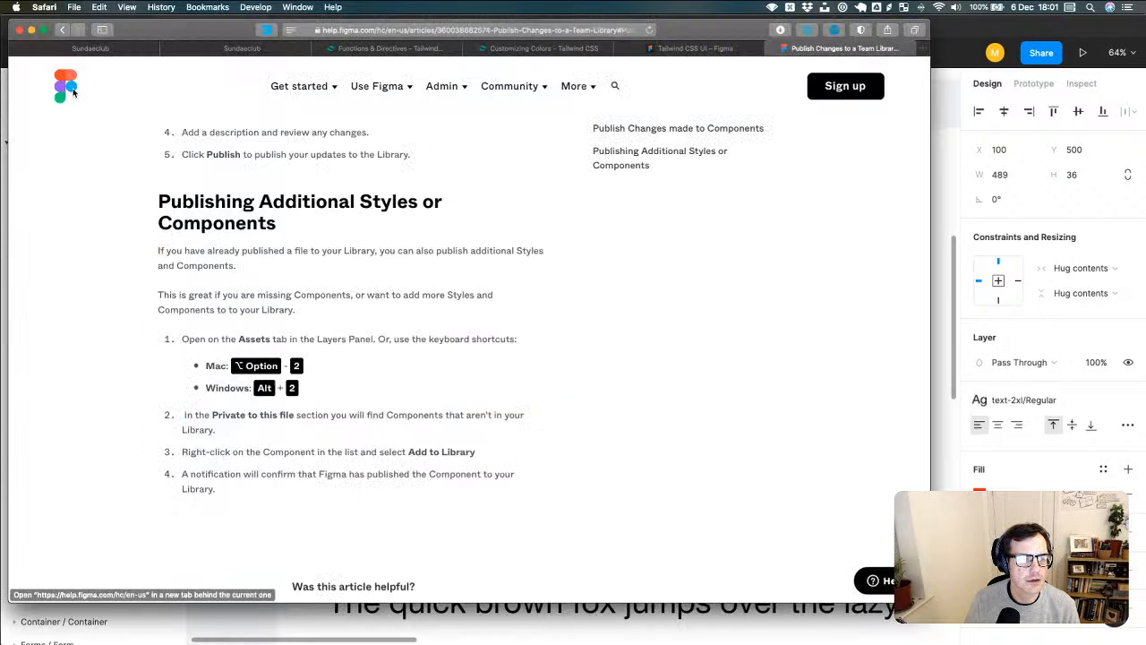
{"action": "key", "text": "super+Tab"}
{"action": "key", "text": "super+Tab"}
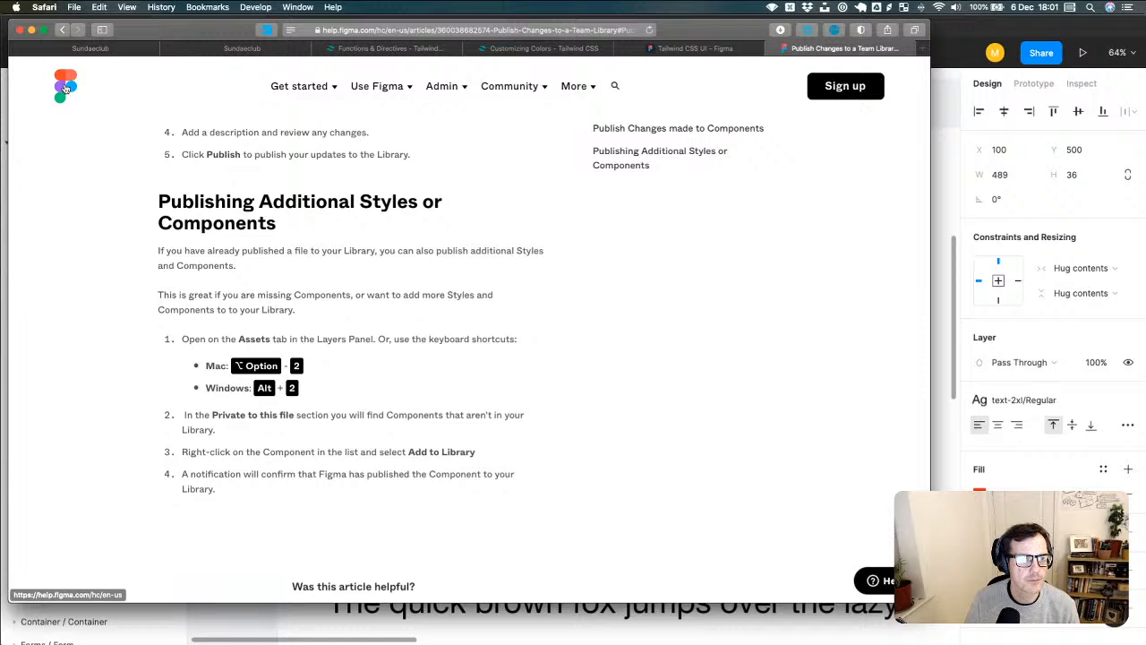
{"action": "key", "text": "super+Tab"}
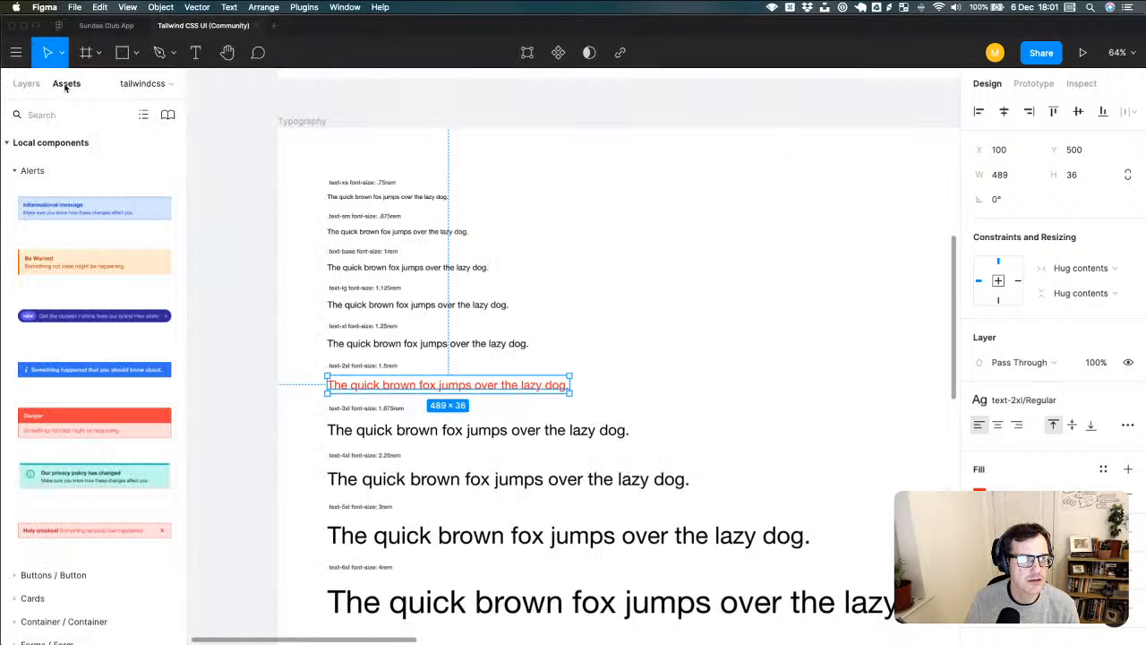
{"action": "left_click", "coordinate": [12, 150]}
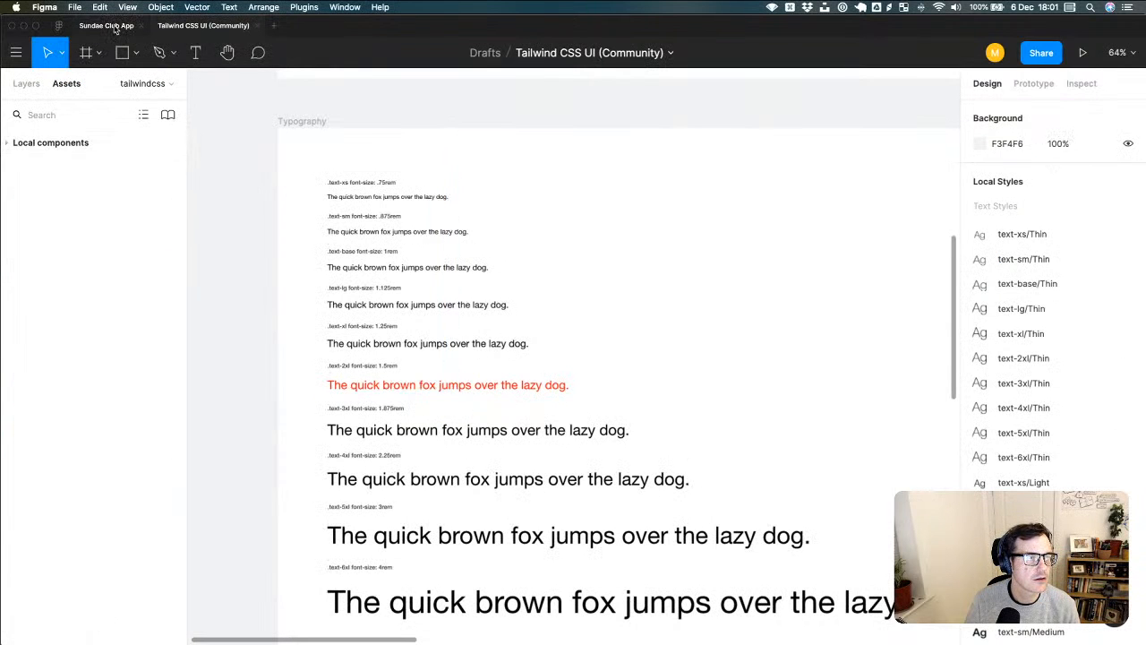
{"action": "left_click", "coordinate": [60, 145]}
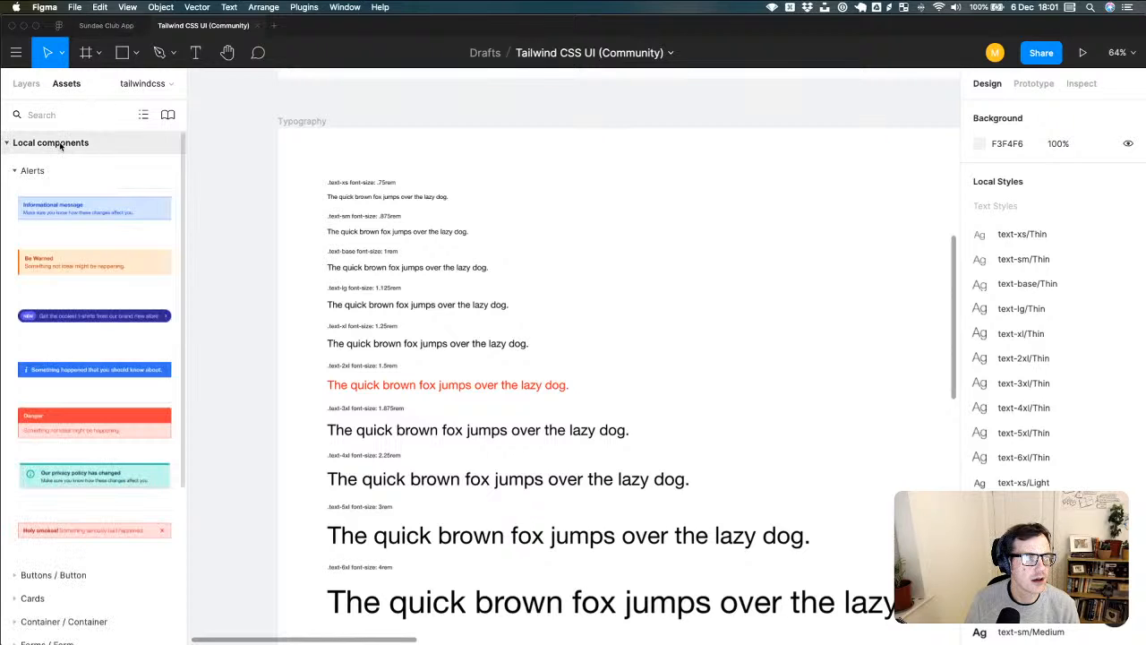
{"action": "left_click", "coordinate": [60, 145]}
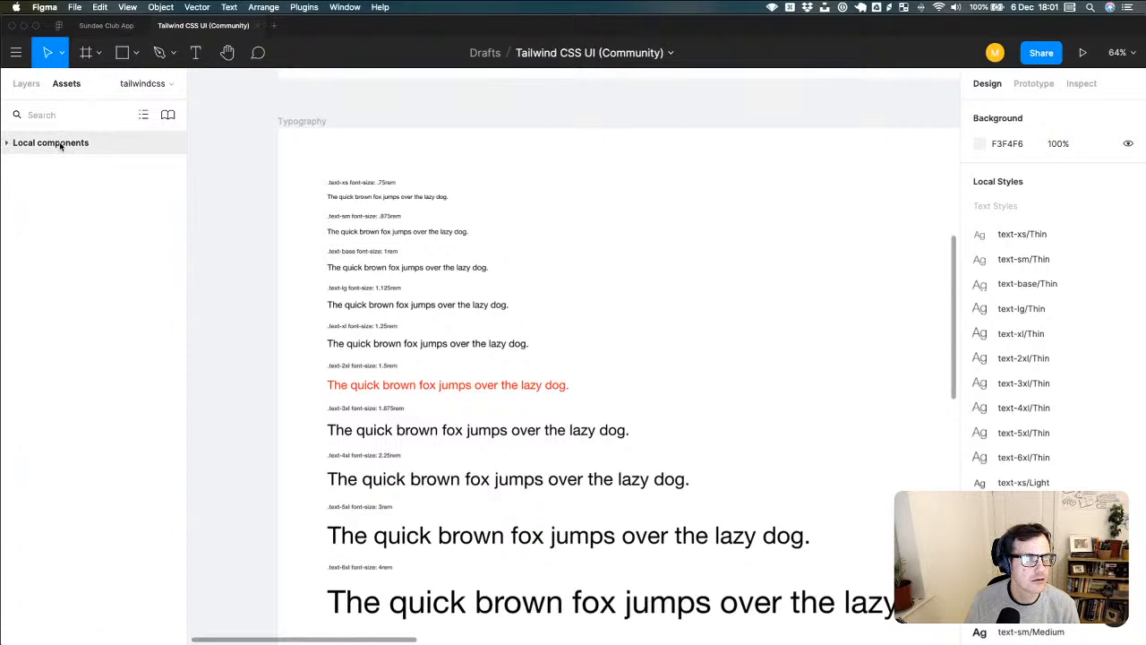
- Check the Tailwind file's library publishing status and available updates, comparing them with the help article
{"action": "left_click", "coordinate": [169, 114]}
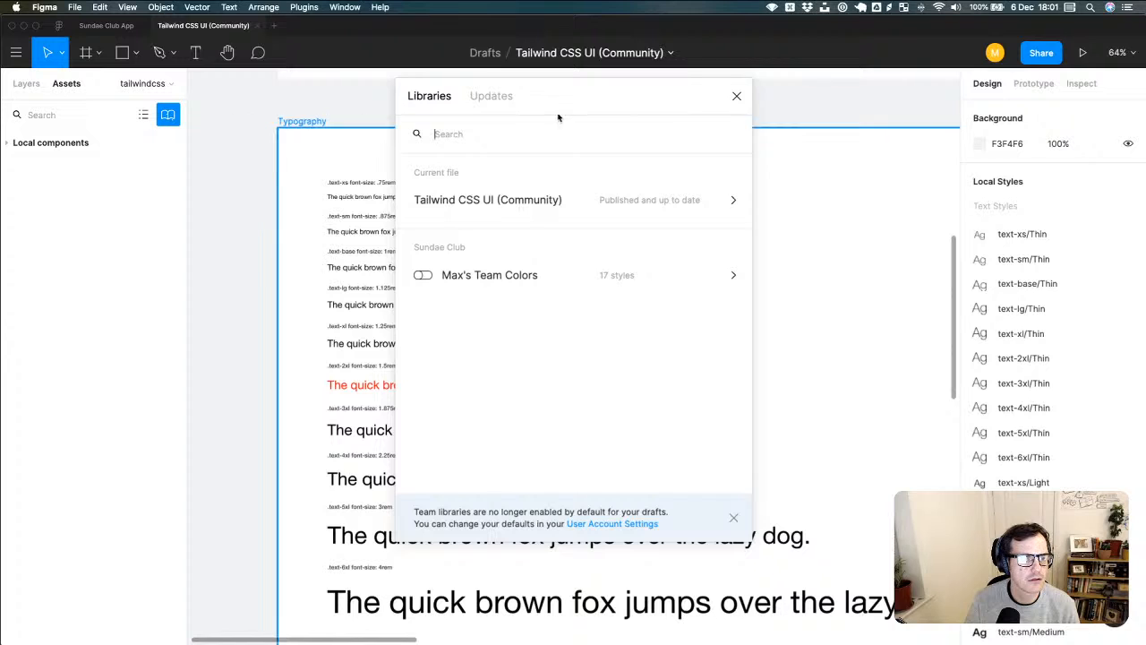
{"action": "left_click", "coordinate": [736, 95]}
{"action": "key", "text": "super+Tab"}
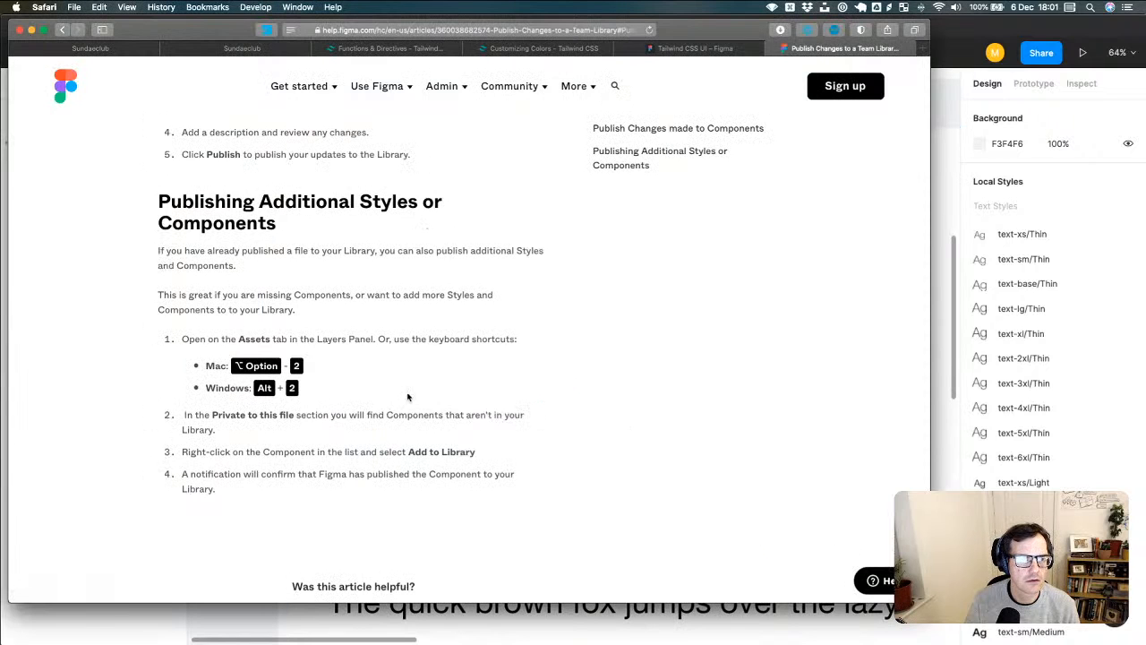
{"action": "key", "text": "super+Tab"}
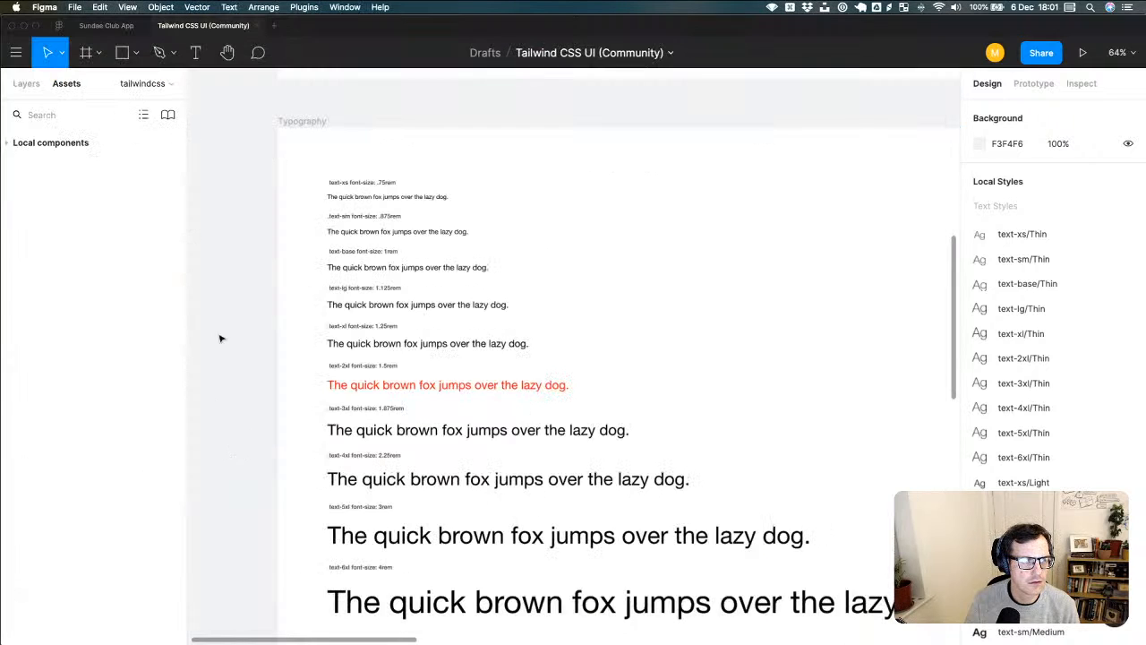
{"action": "left_click", "coordinate": [57, 145]}
{"action": "left_click", "coordinate": [58, 145]}
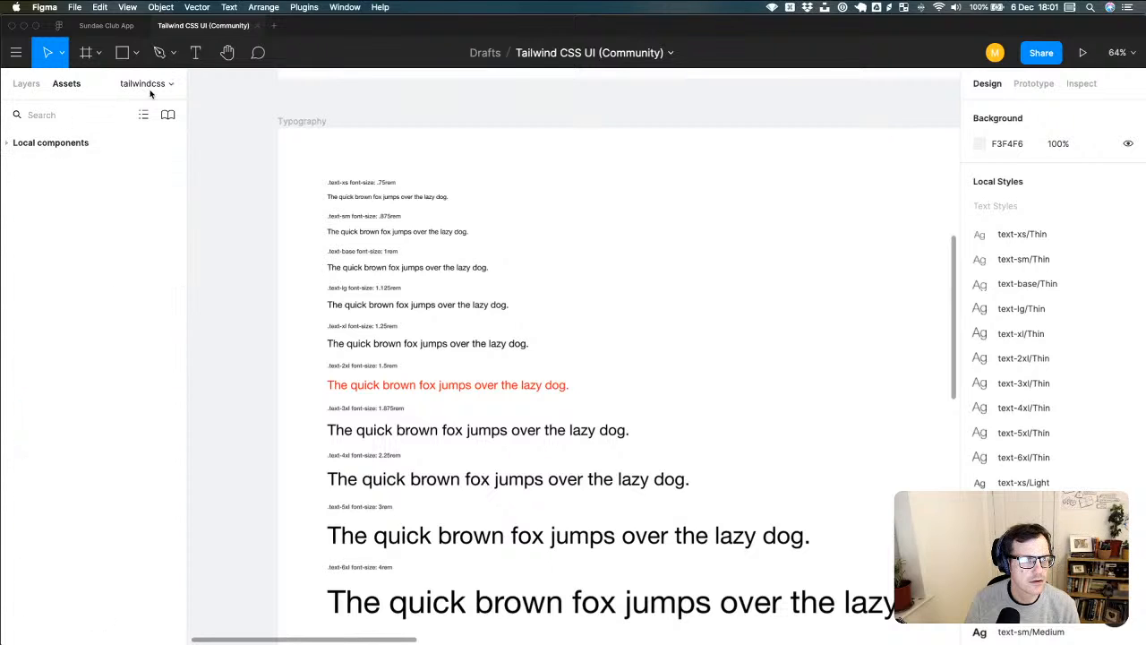
{"action": "left_click", "coordinate": [167, 115]}
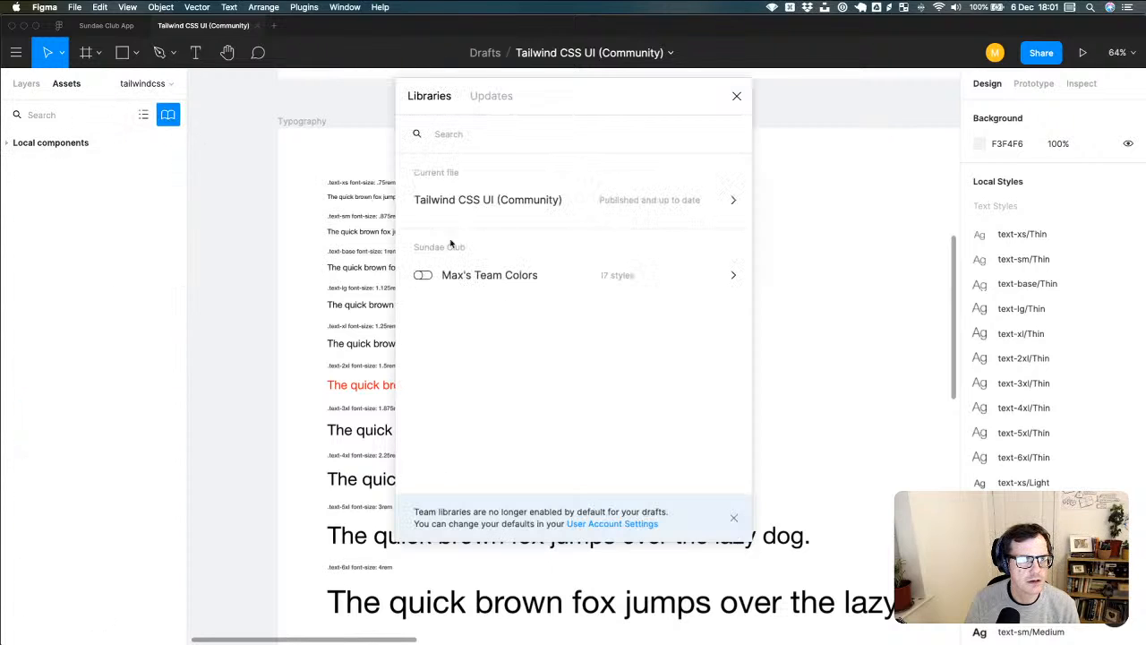
{"action": "left_click", "coordinate": [498, 97]}
{"action": "left_click", "coordinate": [439, 98]}
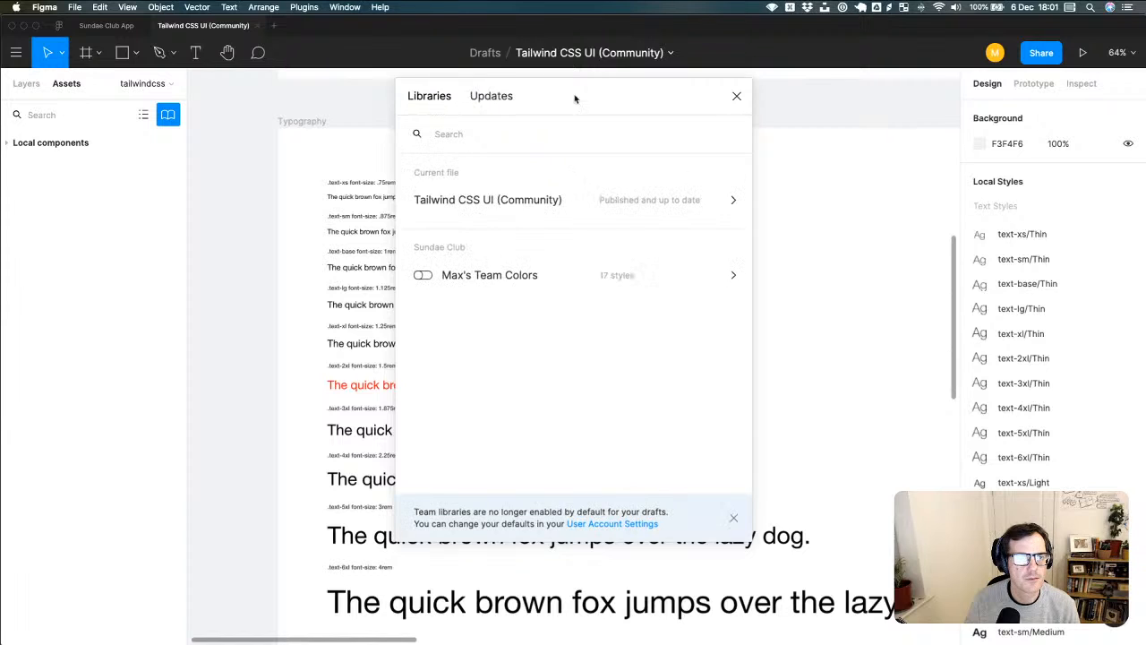
{"action": "left_click", "coordinate": [737, 96]}
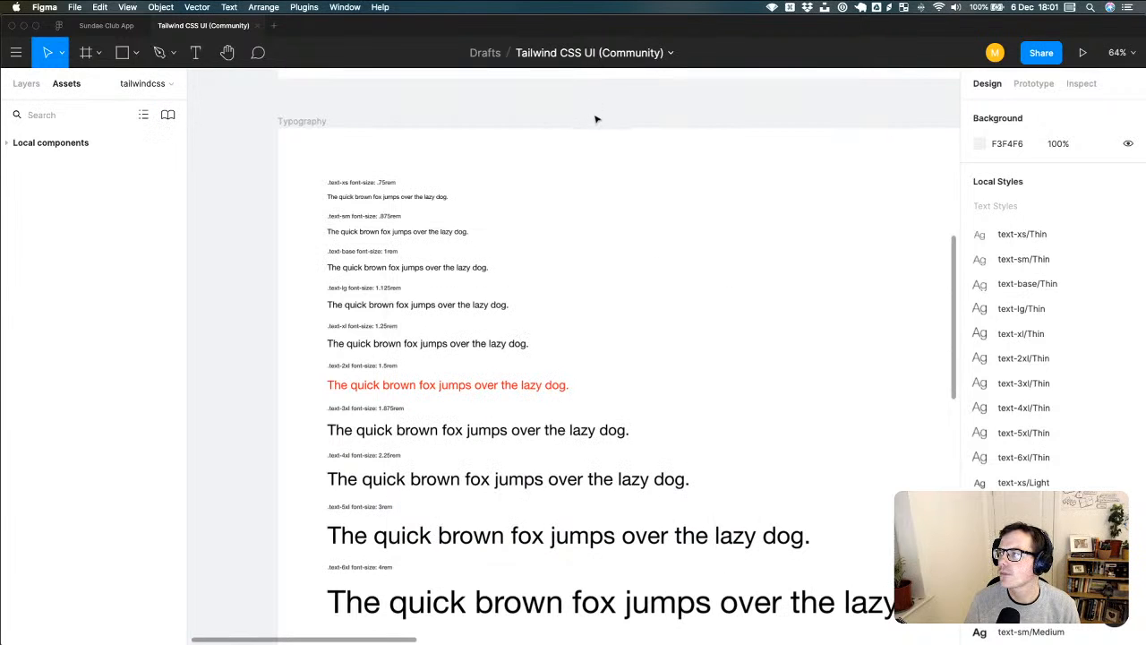
- Check the layer options of the red text-2xl sample in Group 6 for a library command, comparing them with the Safari help article
{"action": "left_click", "coordinate": [26, 84]}
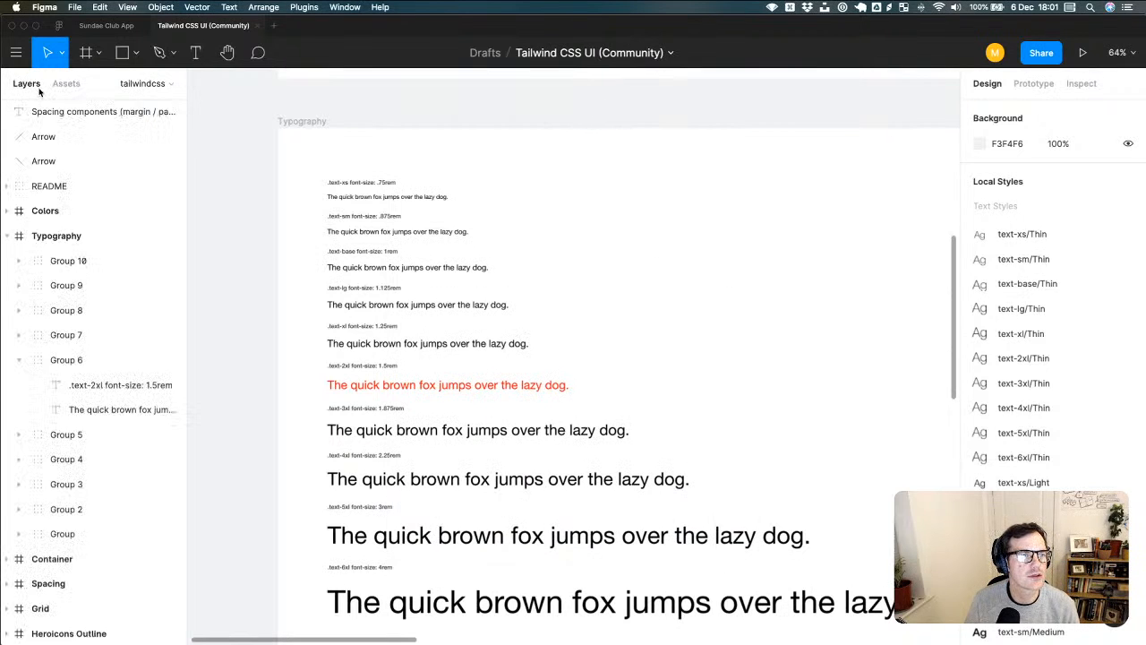
{"action": "scroll", "coordinate": [39, 186], "scroll_direction": "down", "scroll_amount": 5}
{"action": "scroll", "coordinate": [39, 200], "scroll_direction": "up", "scroll_amount": 2}
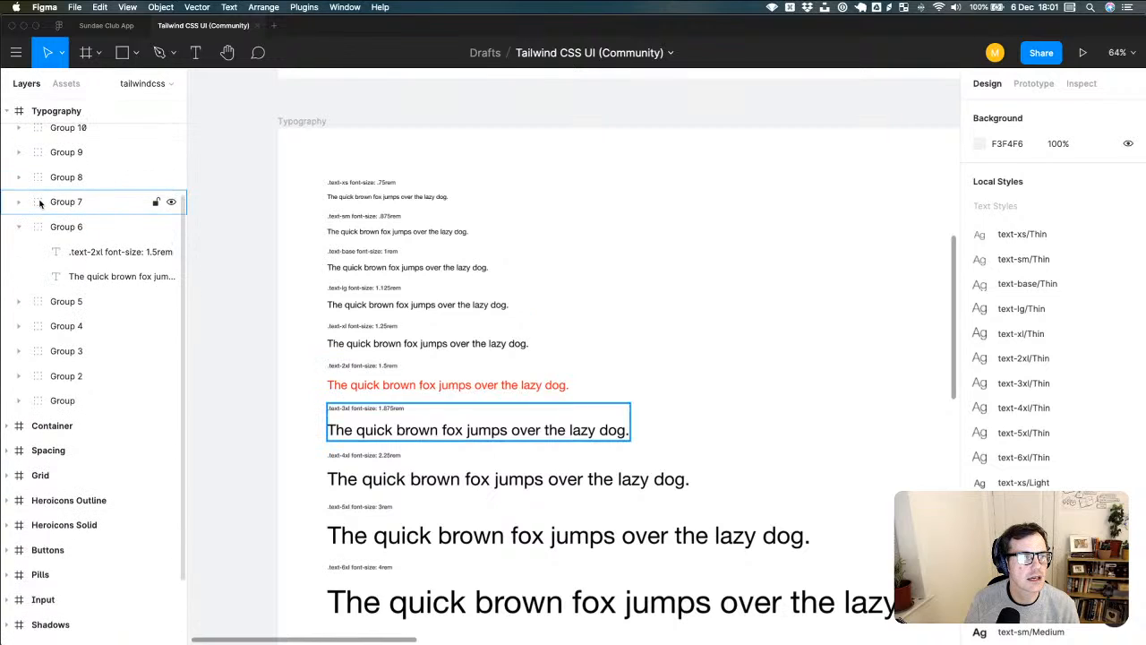
{"action": "right_click", "coordinate": [99, 276]}
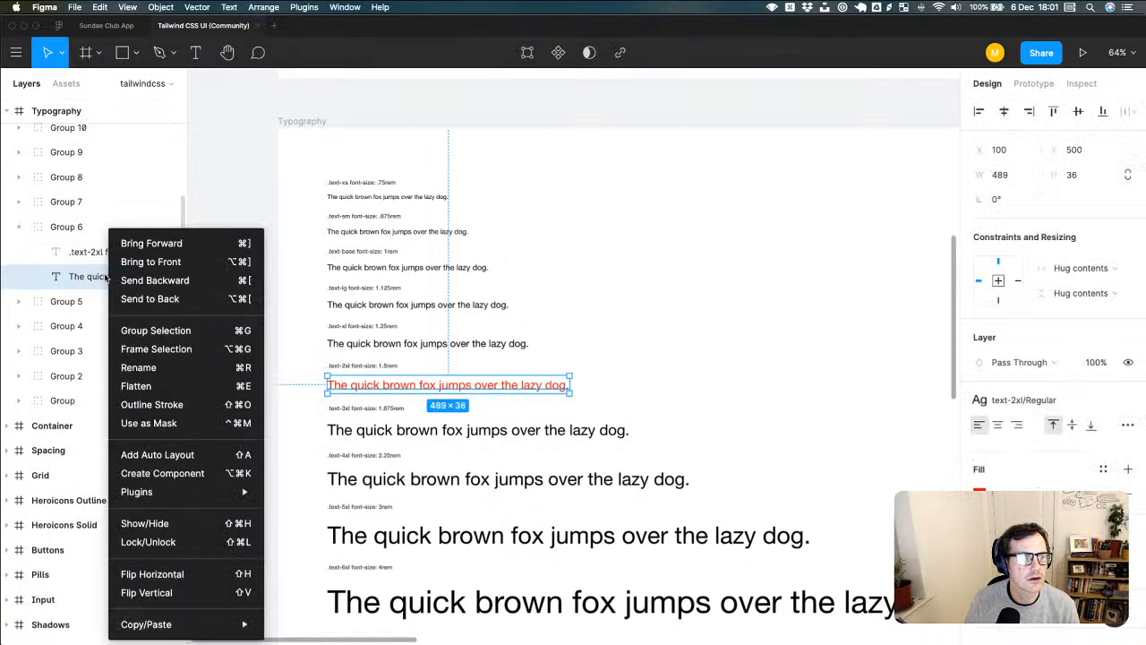
{"action": "mouse_move", "coordinate": [190, 501]}
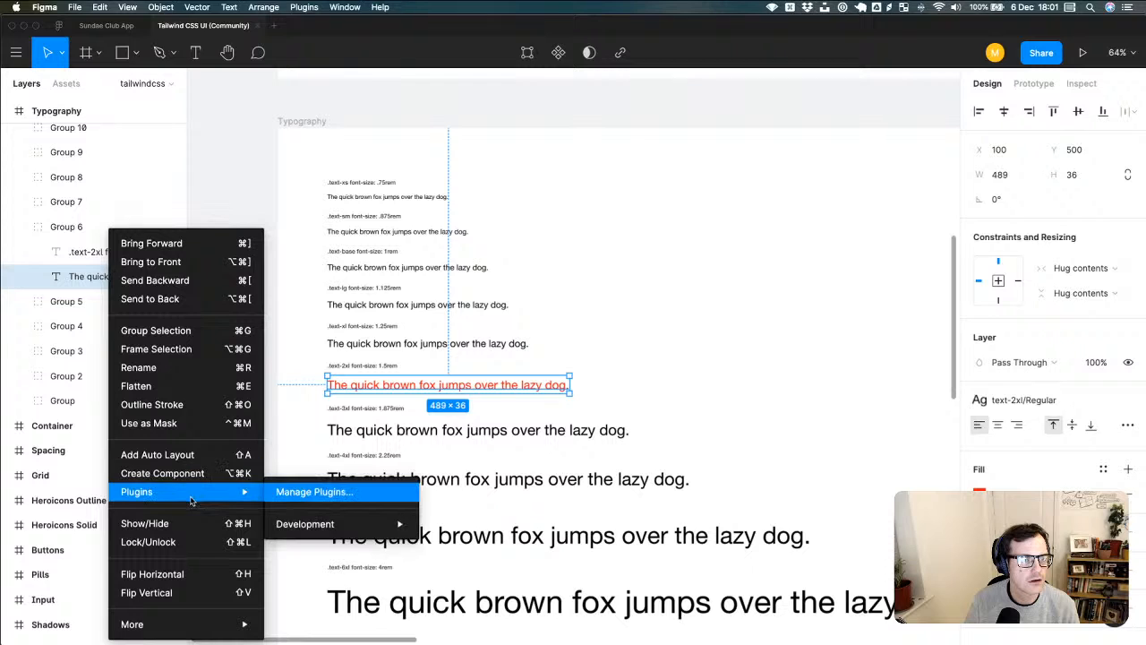
{"action": "key", "text": "super+Tab"}
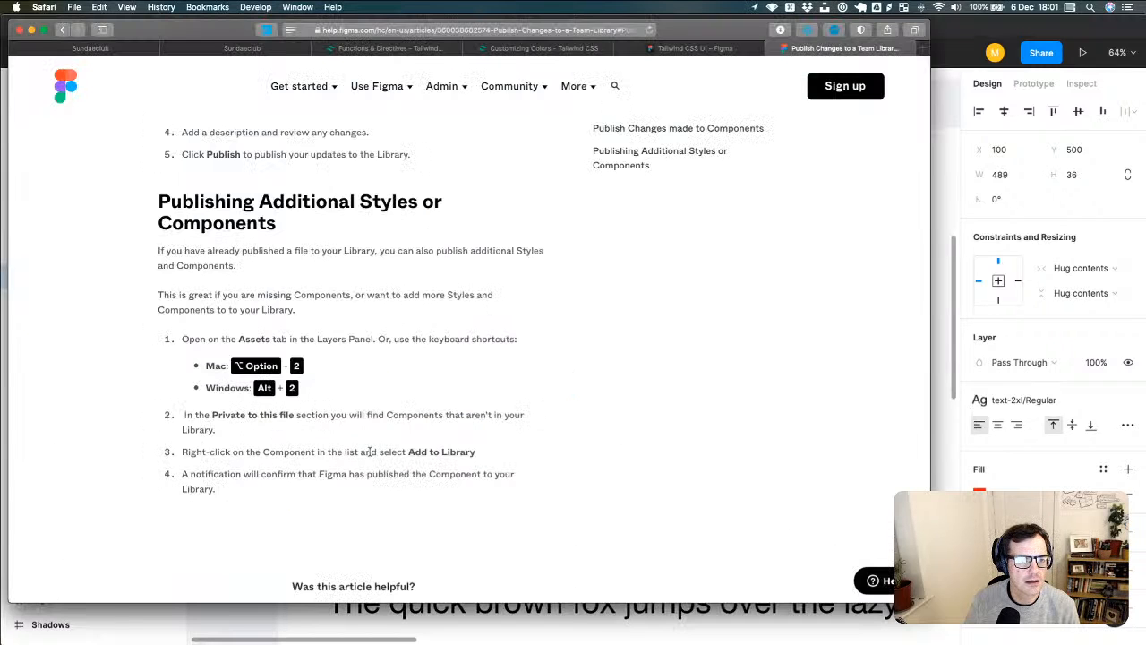
{"action": "key", "text": "super+Tab"}
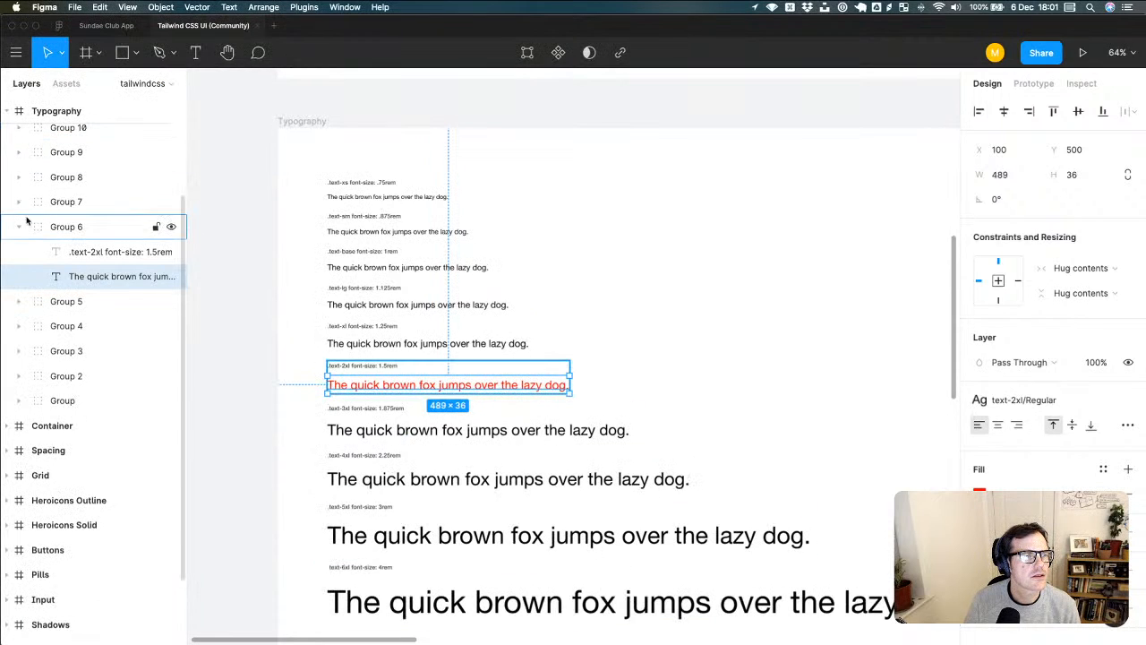
- Duplicate the red text-2xl sample line beside the original at X 711 and detach the copy's text style
{"action": "left_click", "coordinate": [526, 387]}
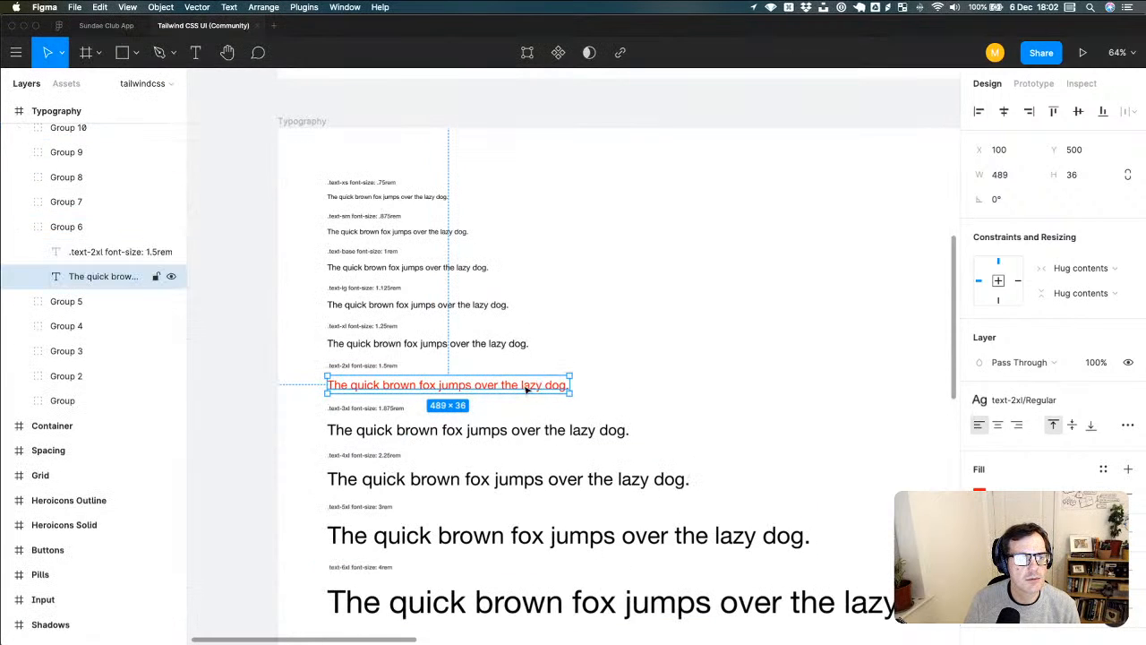
{"action": "left_click_drag", "start_coordinate": [528, 387], "coordinate": [781, 388]}
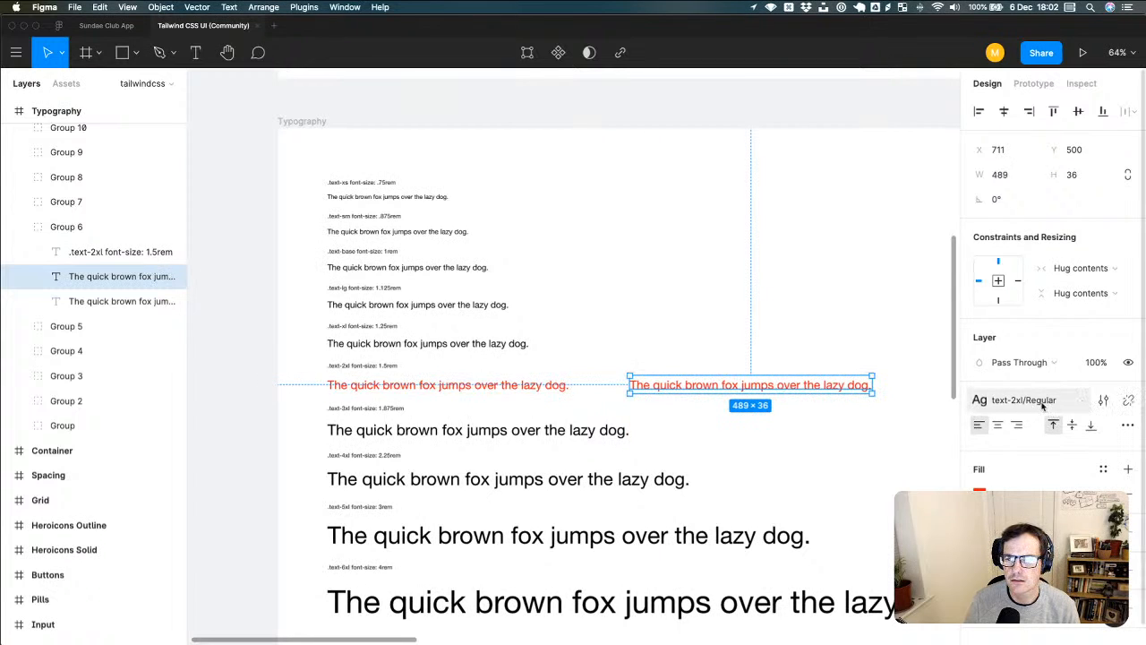
{"action": "left_click", "coordinate": [1129, 399]}
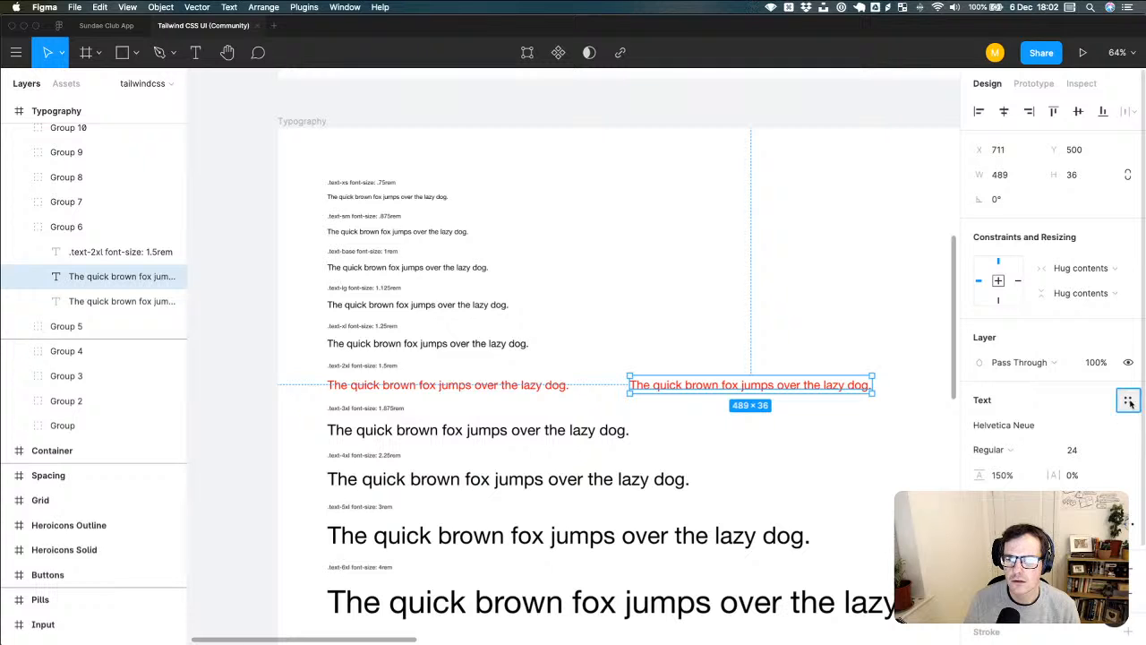
- Create a new text style named TESTRED from the duplicated red sample line
{"action": "left_click", "coordinate": [1129, 400]}
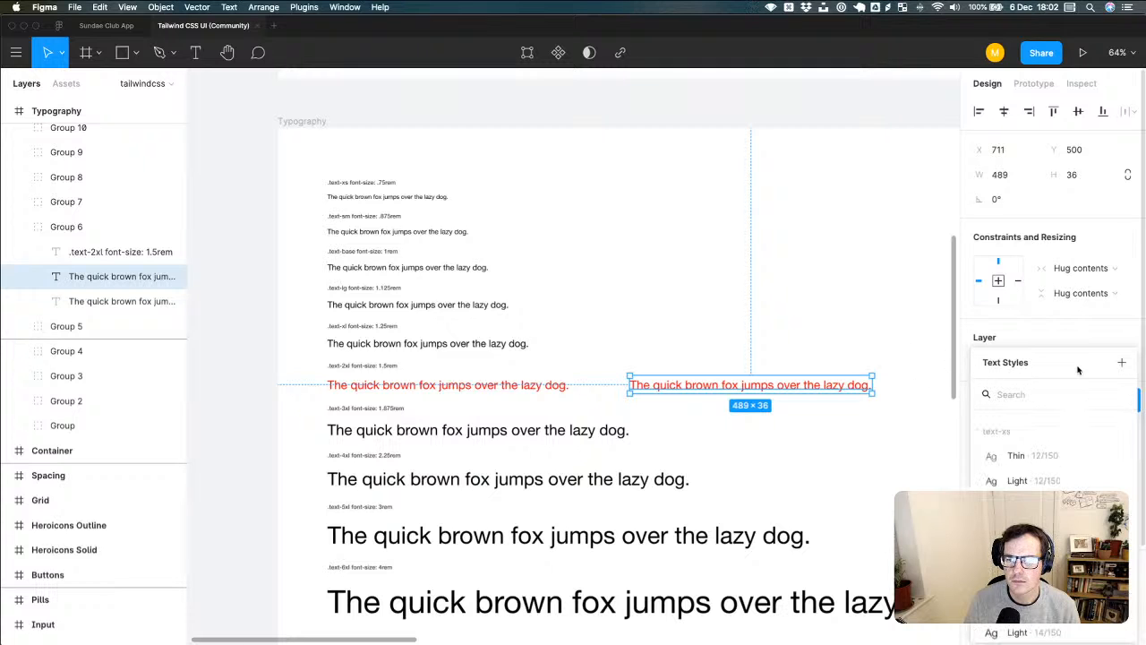
{"action": "left_click", "coordinate": [1121, 362]}
{"action": "type", "text": "TE"}
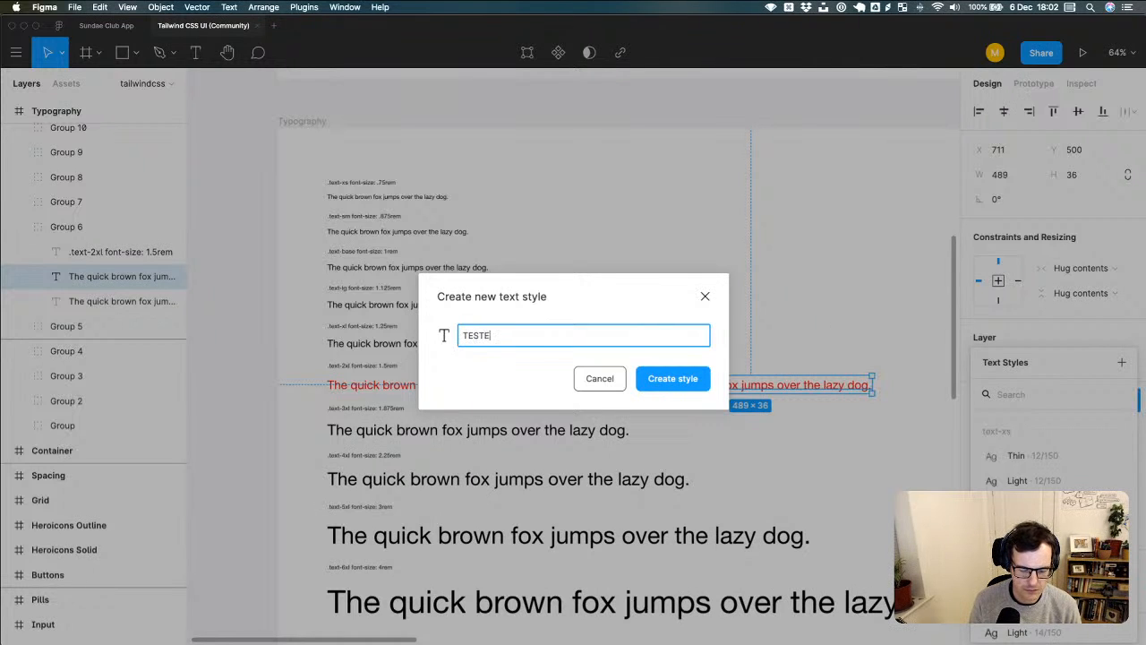
{"action": "type", "text": "TTRED"}
{"action": "left_click", "coordinate": [693, 388]}
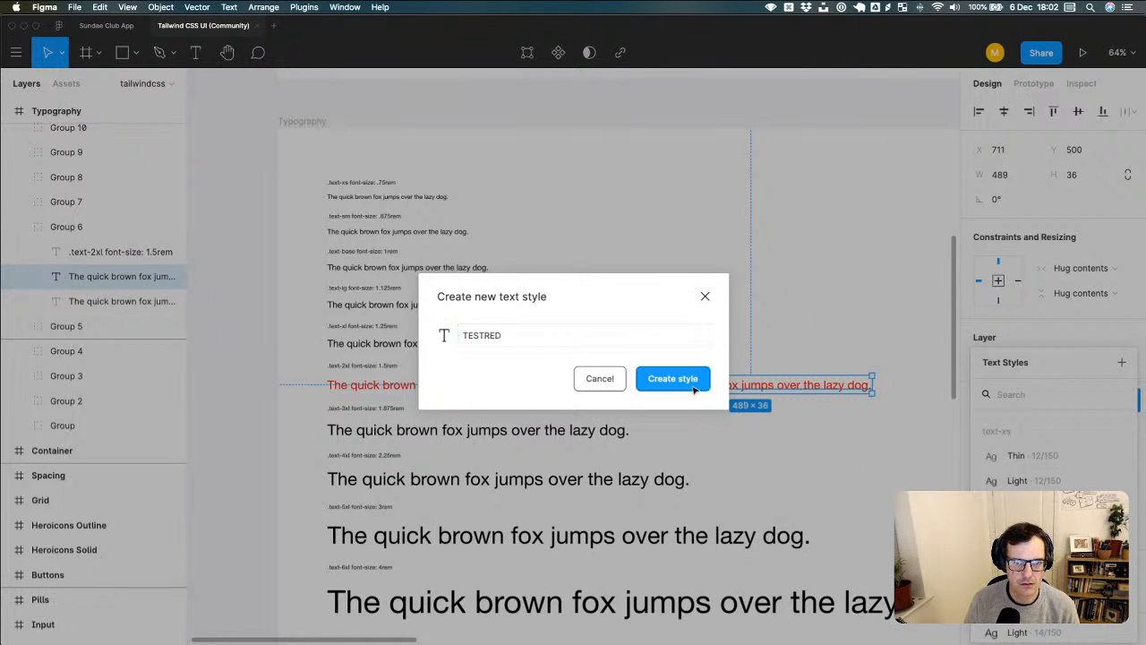
{"action": "left_click", "coordinate": [840, 433]}
- Inspect the duplicated red line's layer options and the TESTRED style's settings for a way to publish it
{"action": "left_click", "coordinate": [777, 386]}
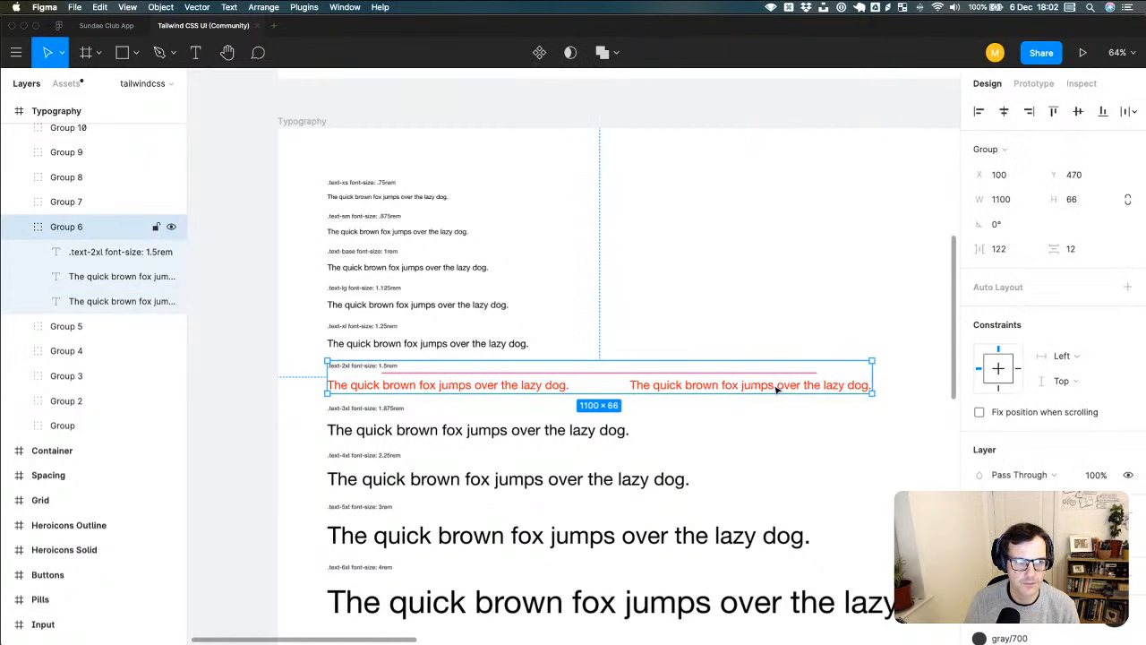
{"action": "double_click", "coordinate": [777, 386]}
{"action": "right_click", "coordinate": [100, 283]}
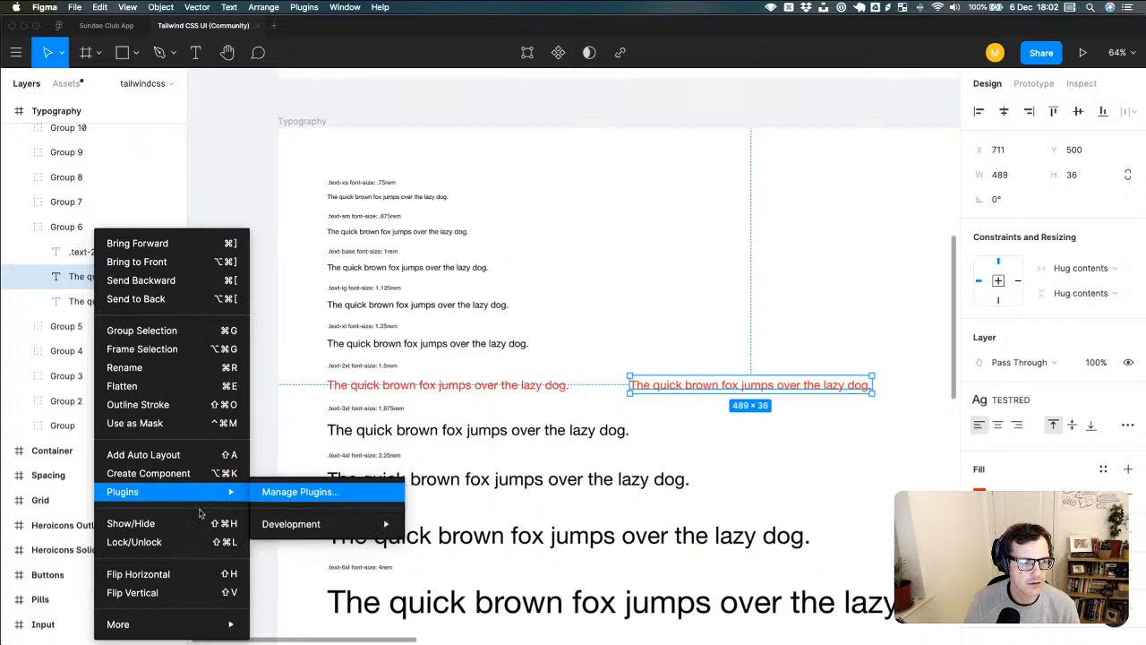
{"action": "left_click", "coordinate": [912, 410]}
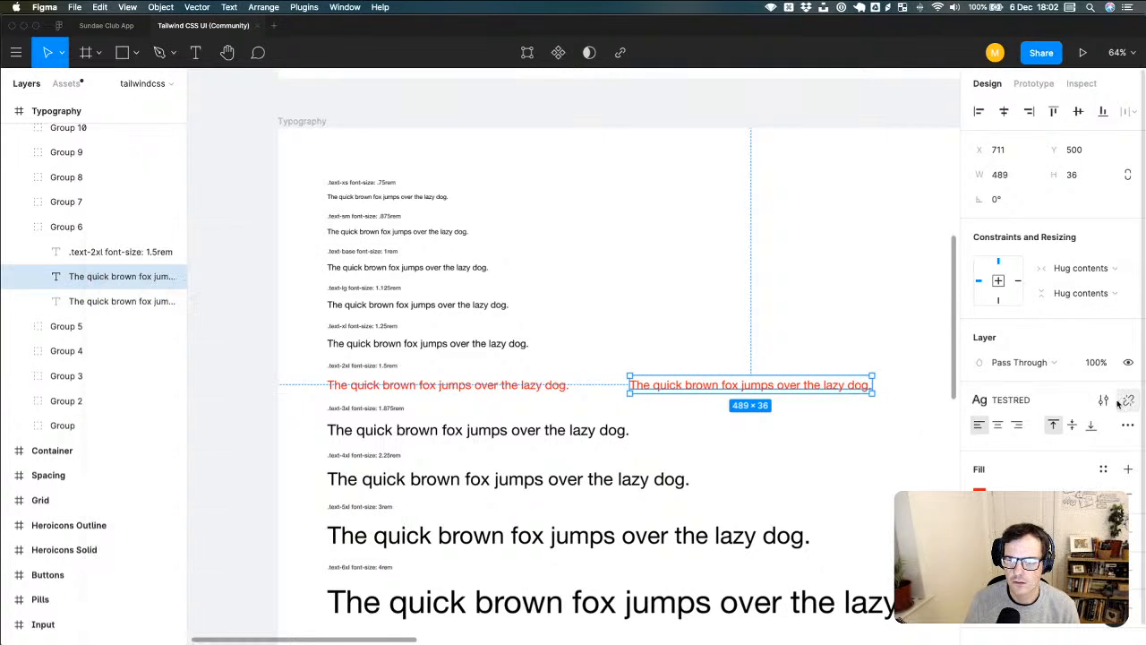
{"action": "left_click", "coordinate": [1103, 401]}
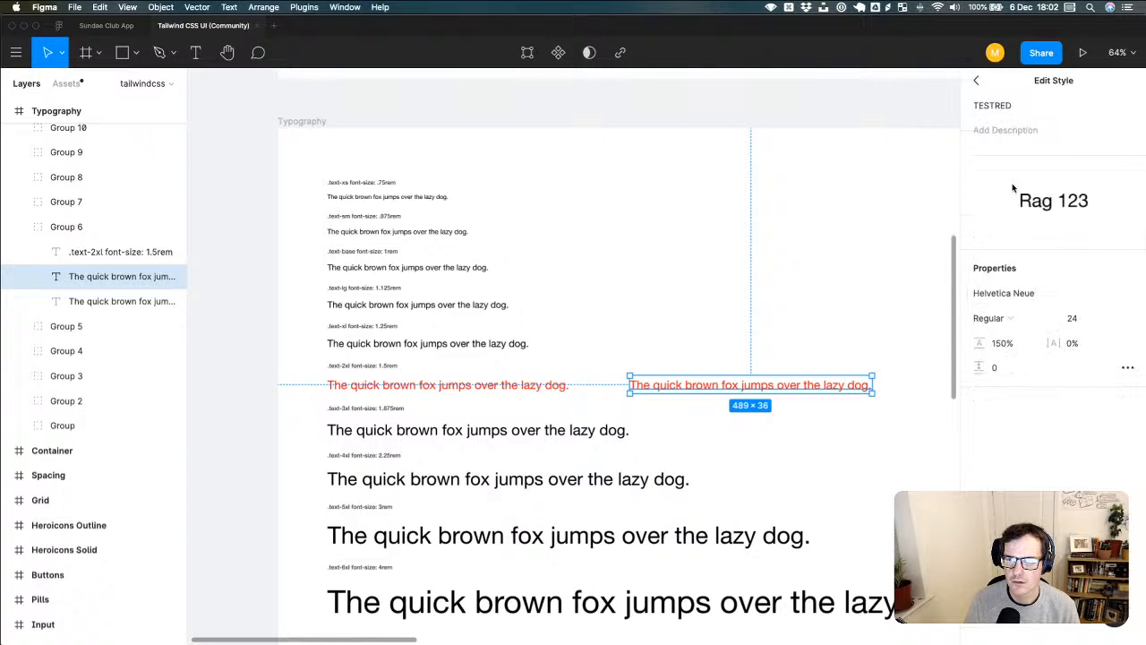
{"action": "left_click", "coordinate": [978, 81]}
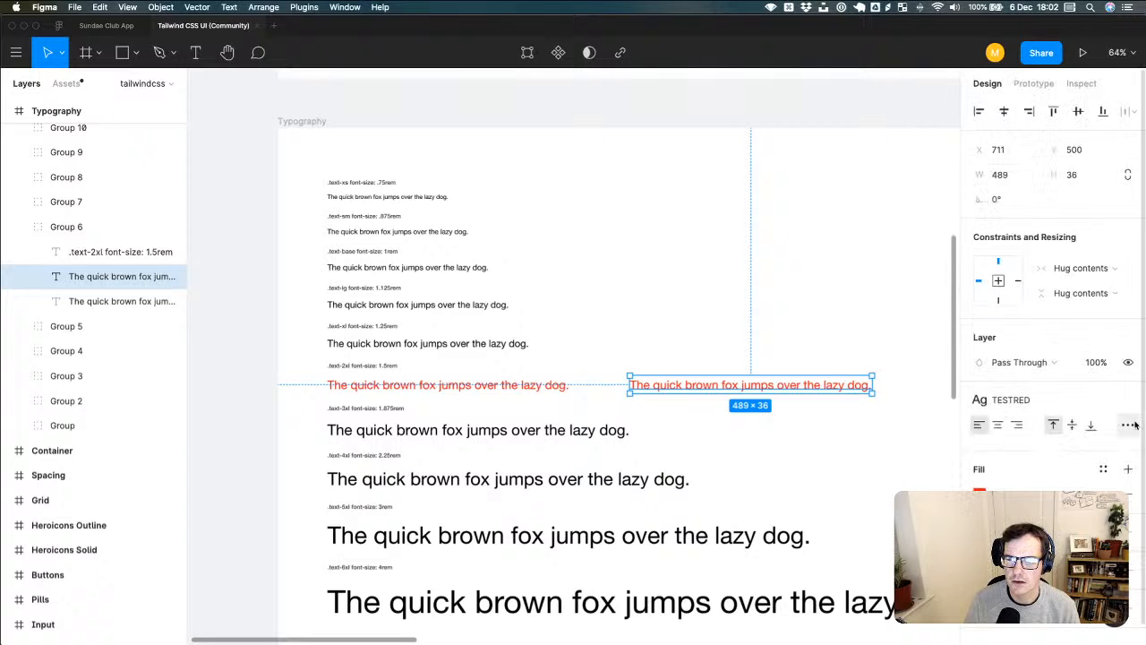
- Check the Tailwind CSS UI file's library entry and its published styles for pending changes
{"action": "left_click", "coordinate": [66, 83]}
{"action": "left_click", "coordinate": [168, 115]}
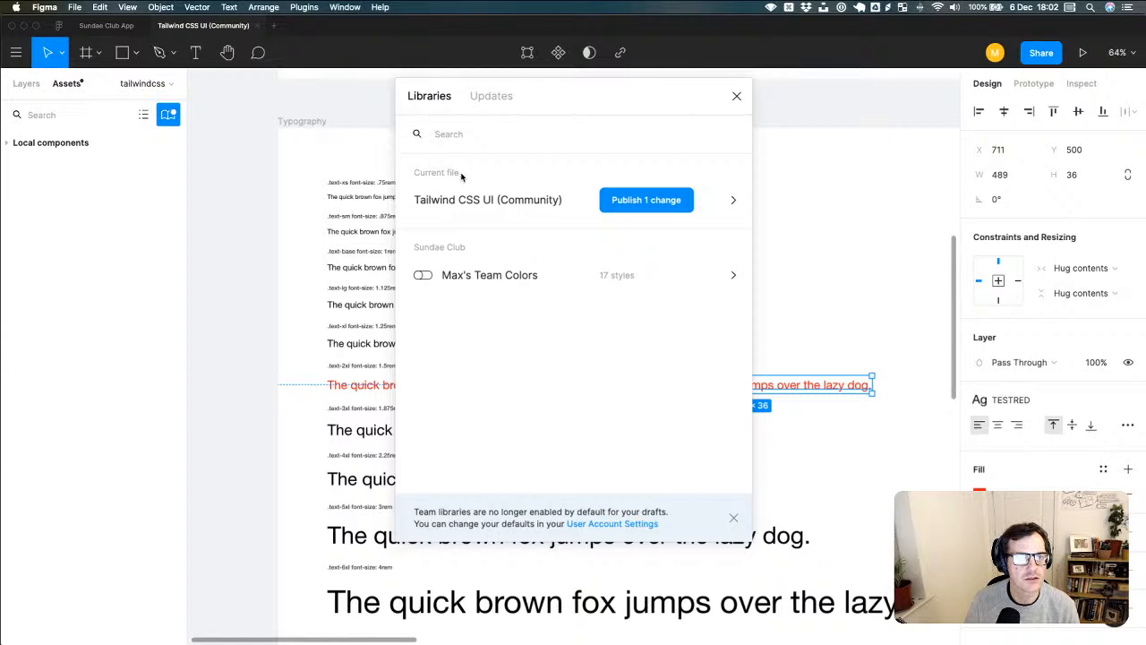
{"action": "left_click", "coordinate": [734, 200]}
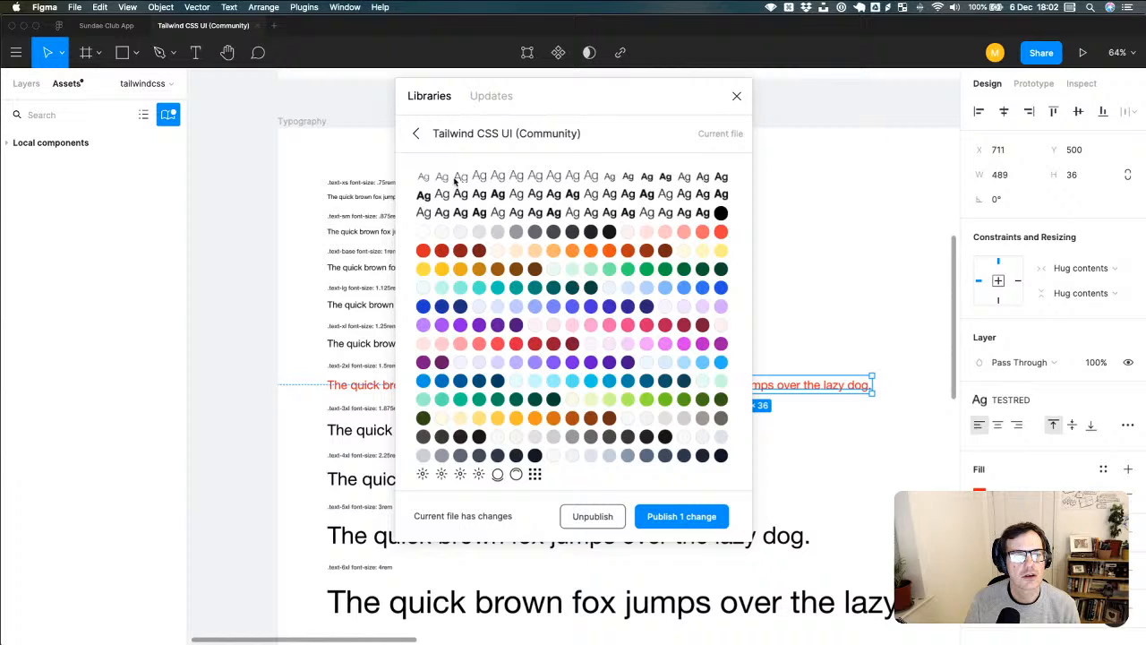
{"action": "left_click", "coordinate": [415, 134]}
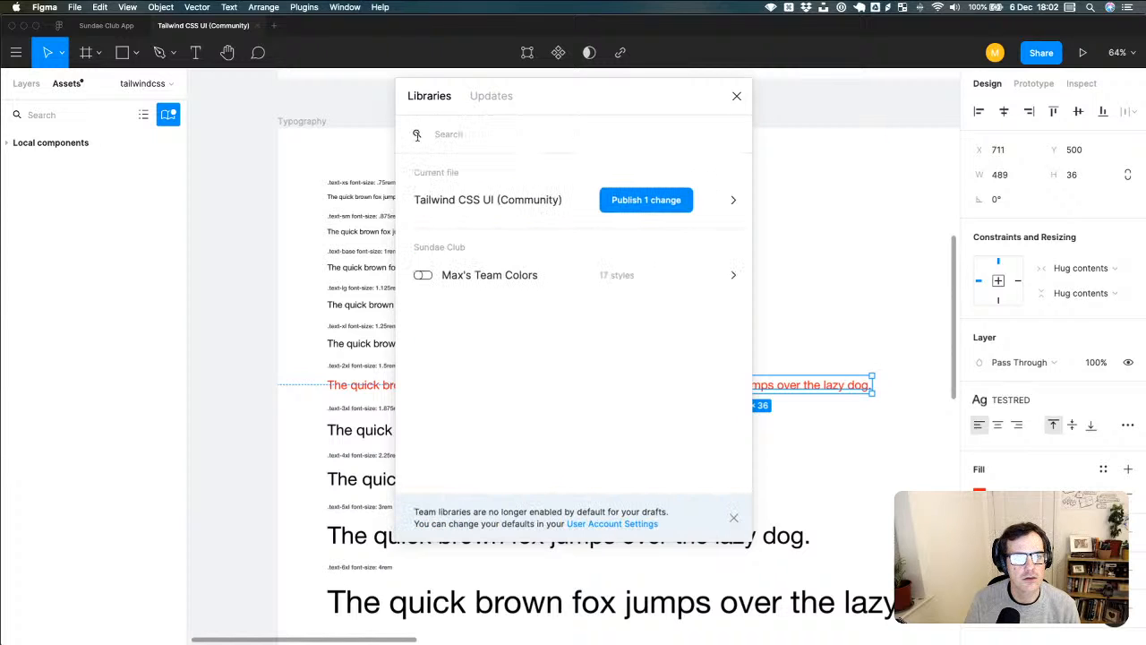
{"action": "left_click", "coordinate": [249, 213]}
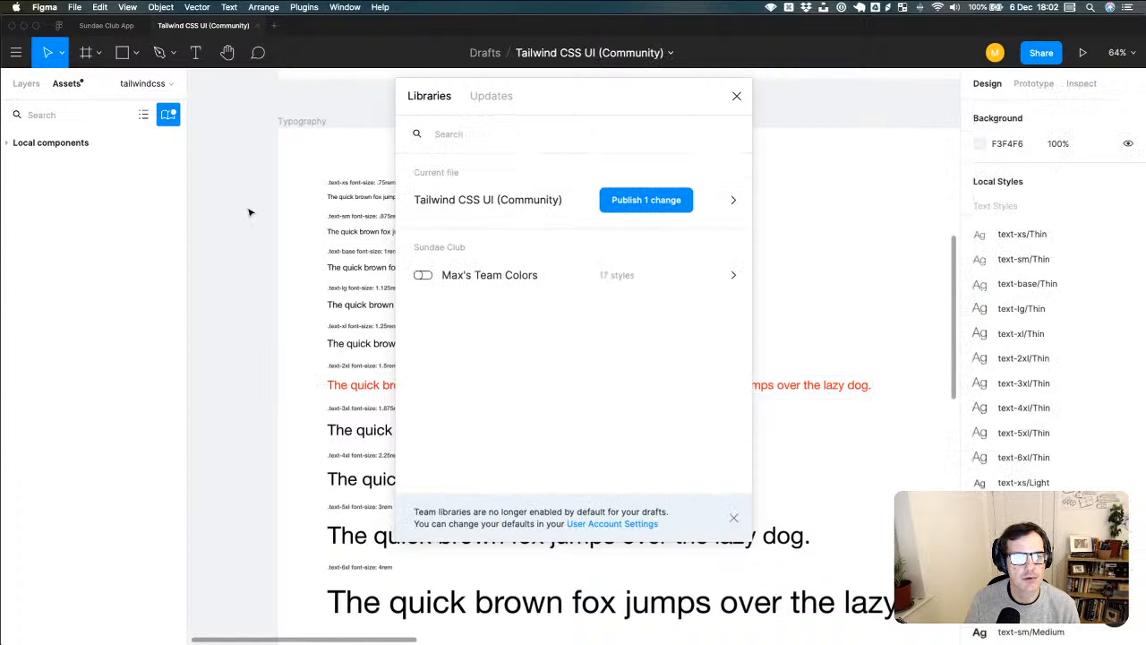
- Close the Libraries dialog and undo the recent edits back to a single red sample line in the text-2xl row
{"action": "left_click", "coordinate": [736, 96]}
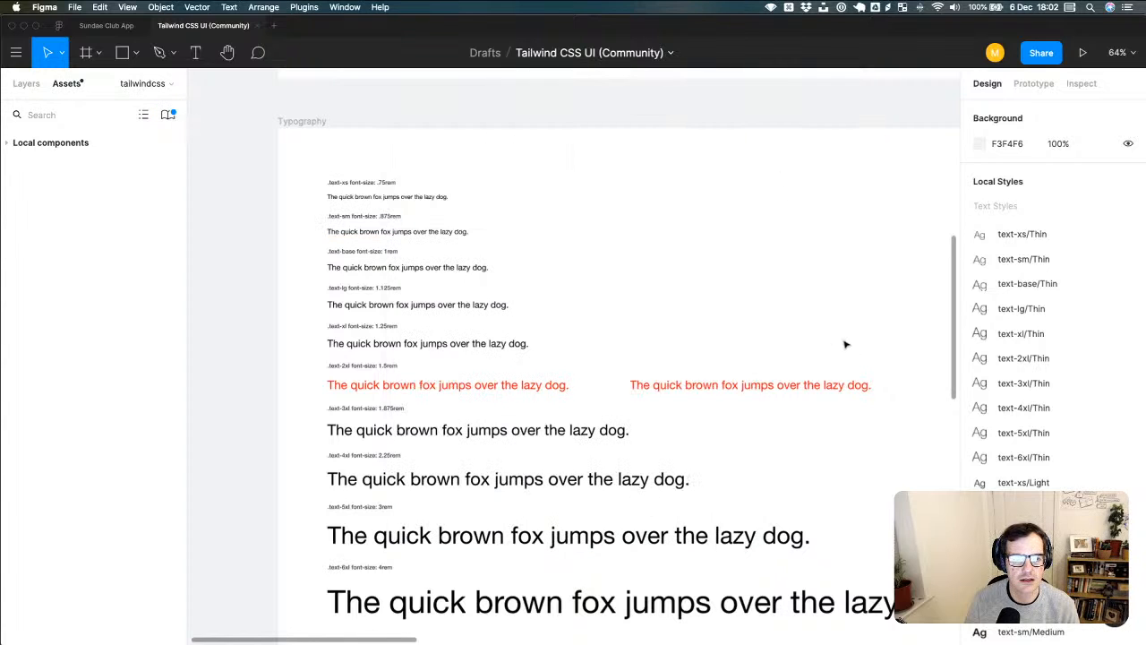
{"action": "key", "text": "super+z"}
{"action": "key", "text": "super+z"}
{"action": "key", "text": "super+z"}
{"action": "key", "text": "super+z"}
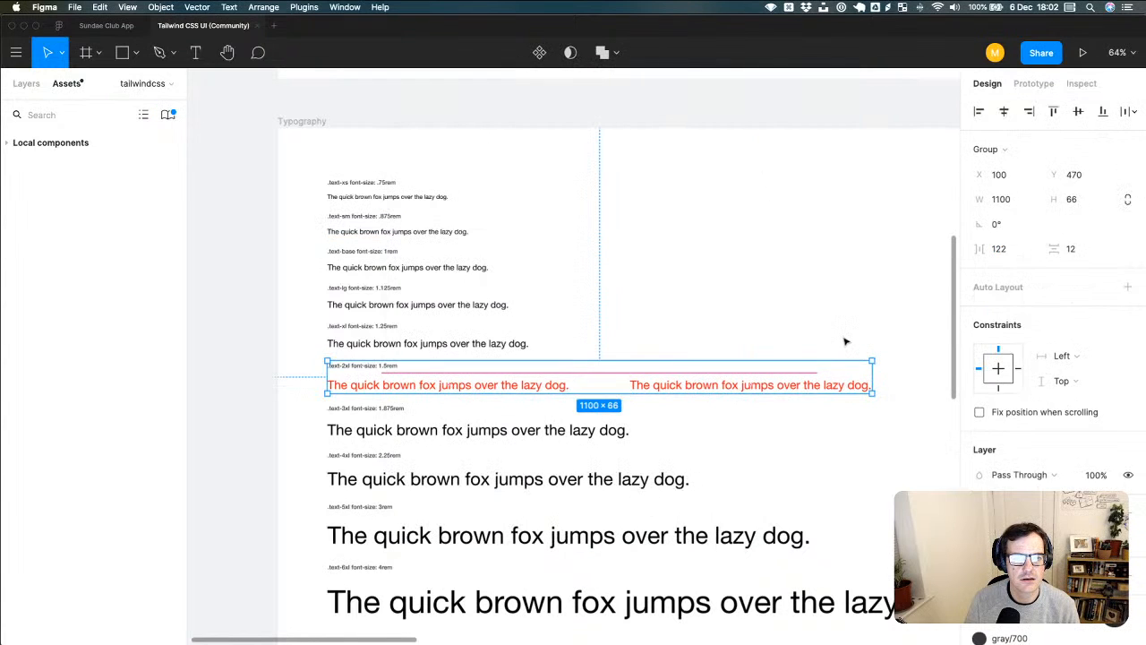
{"action": "key", "text": "super+z"}
{"action": "key", "text": "super+z"}
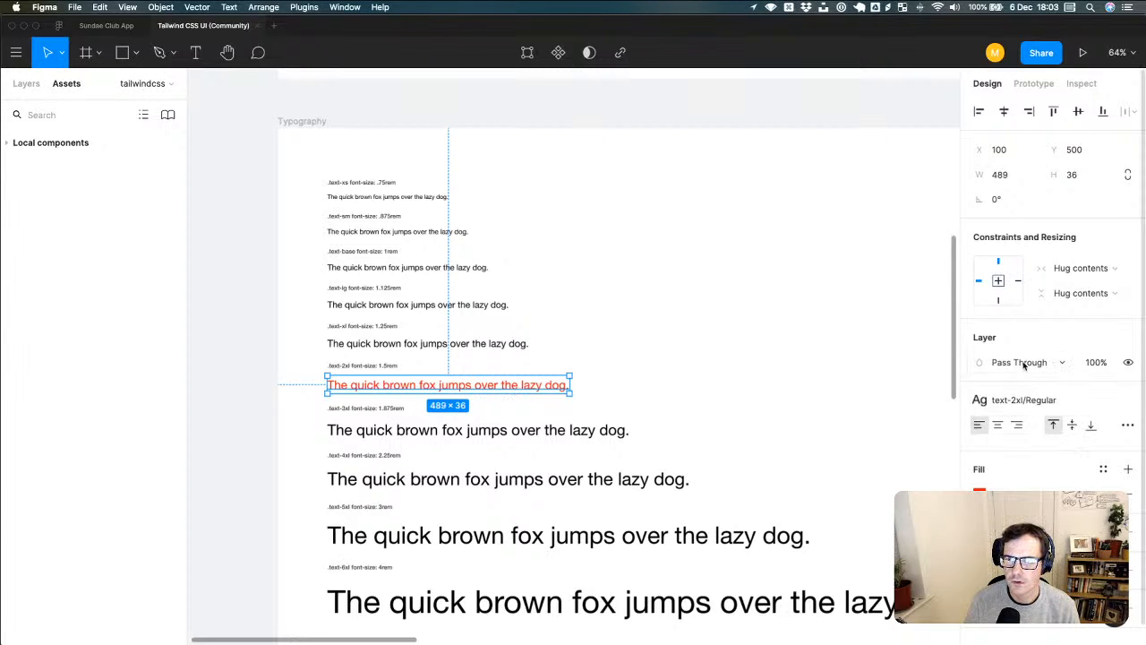
- Show the red text-2xl sample line in the layer list and view its type details
{"action": "double_click", "coordinate": [550, 387]}
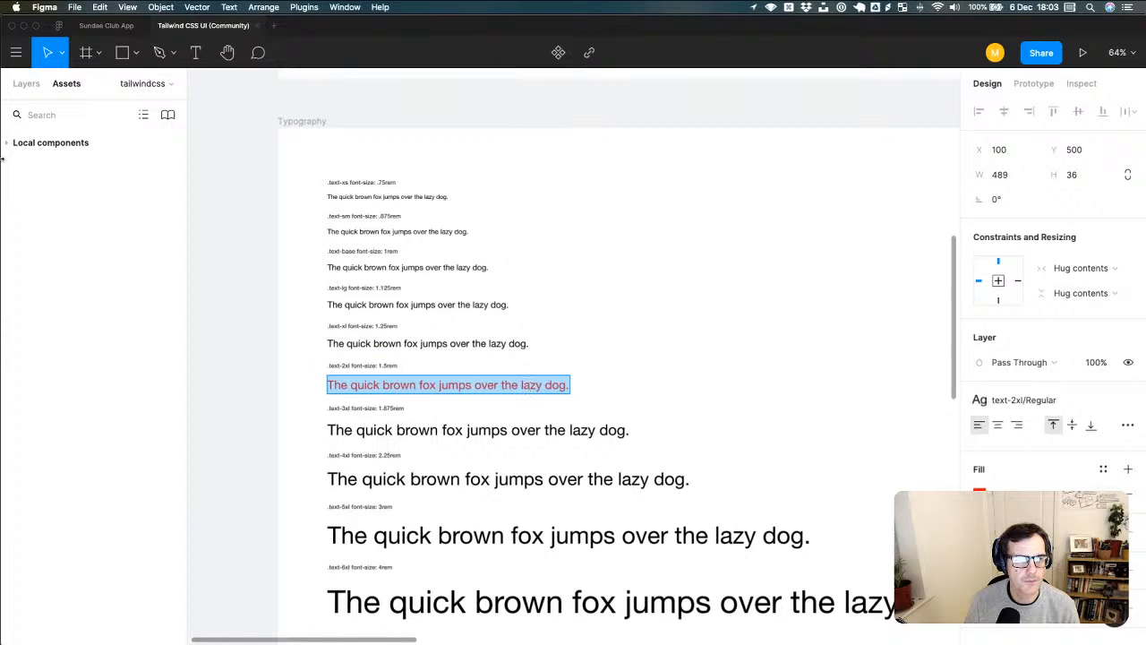
{"action": "left_click", "coordinate": [26, 83]}
{"action": "key", "text": "Escape"}
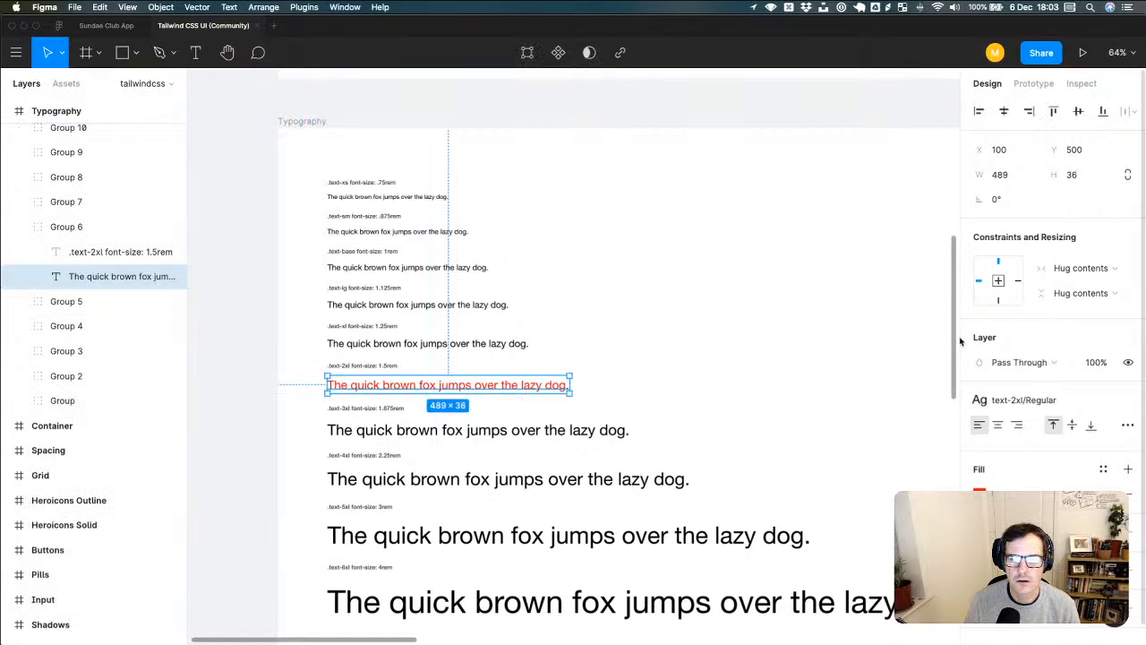
{"action": "left_click", "coordinate": [1129, 425]}
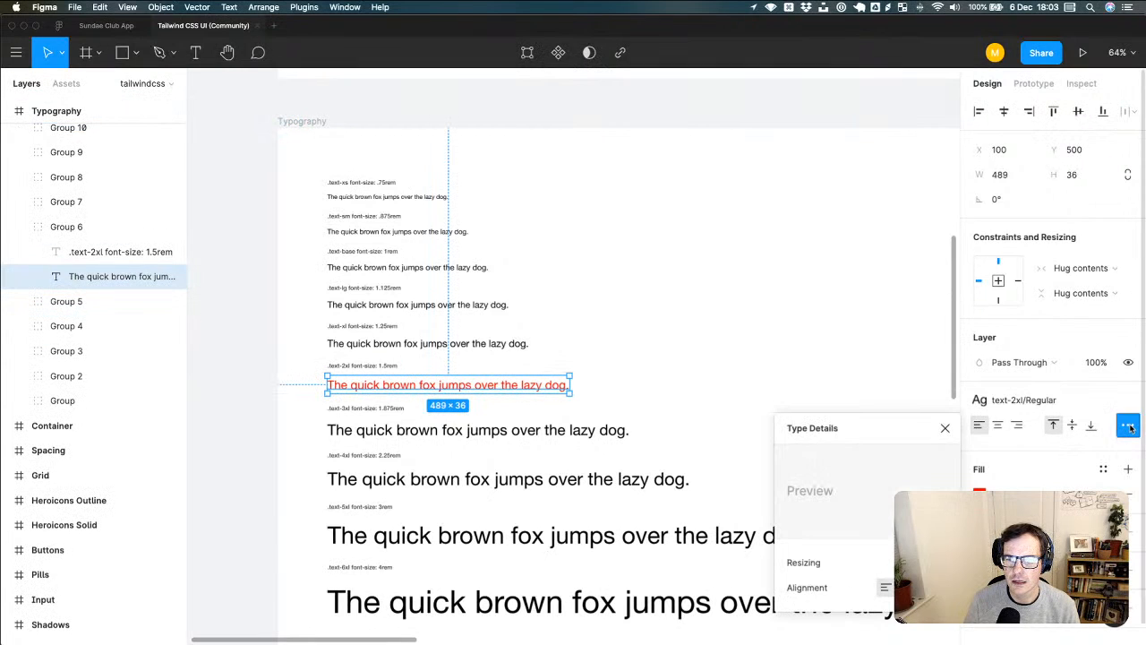
{"action": "left_click", "coordinate": [1128, 426]}
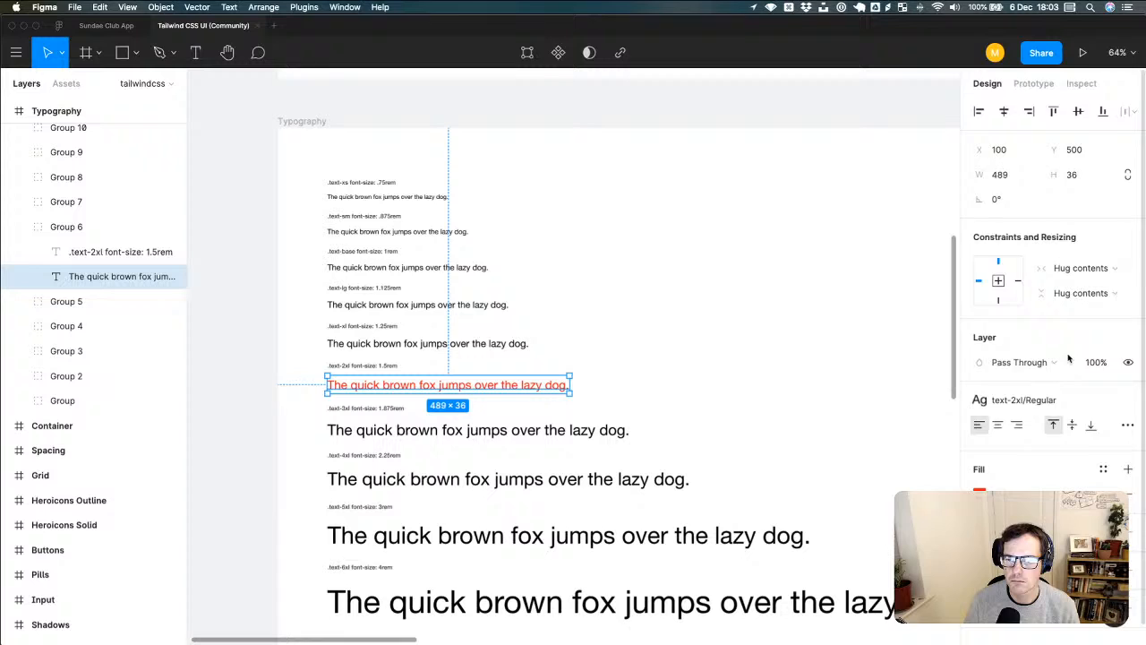
- Look through the text styles available for the red sample line without applying another one
{"action": "left_click", "coordinate": [1072, 400]}
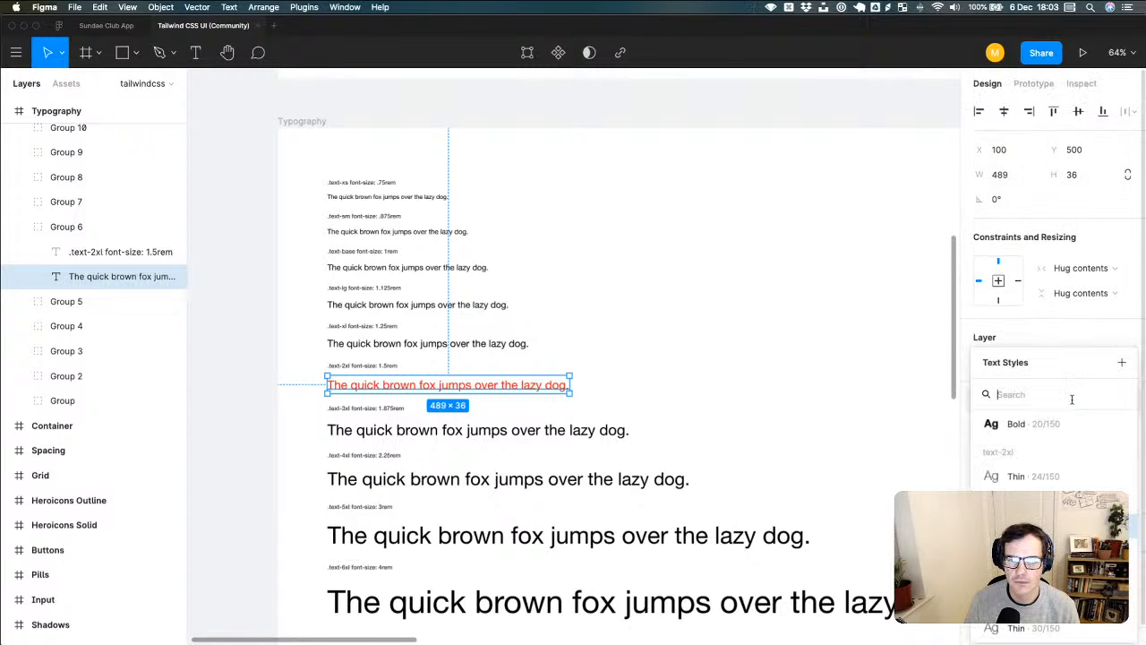
{"action": "left_click", "coordinate": [1059, 342]}
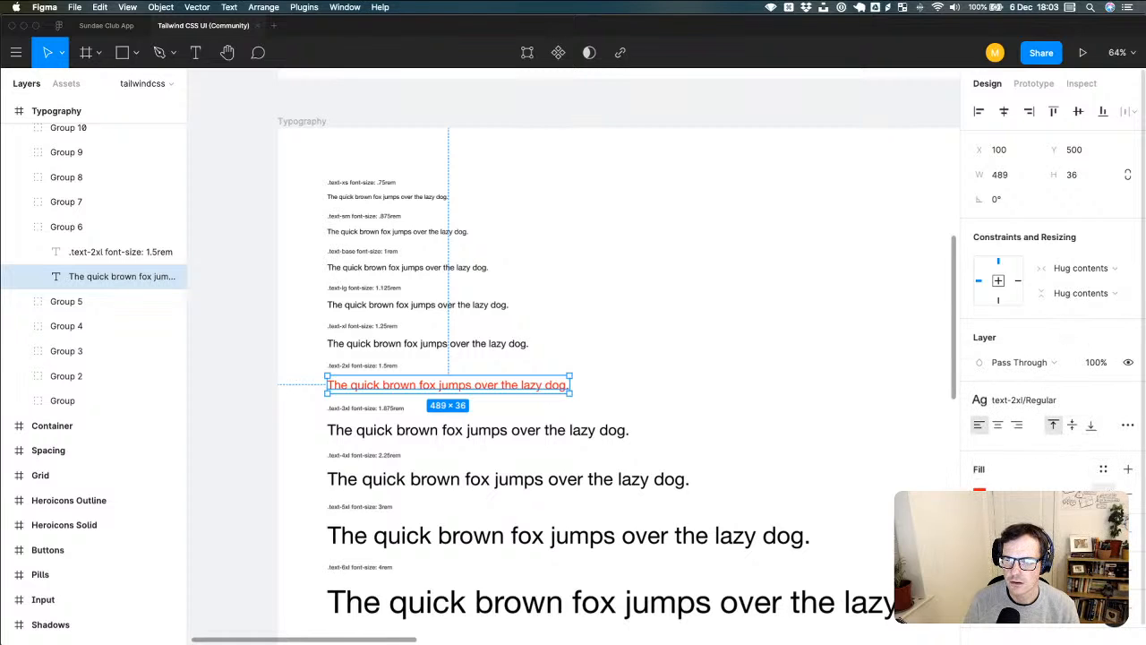
{"action": "left_click", "coordinate": [1126, 470]}
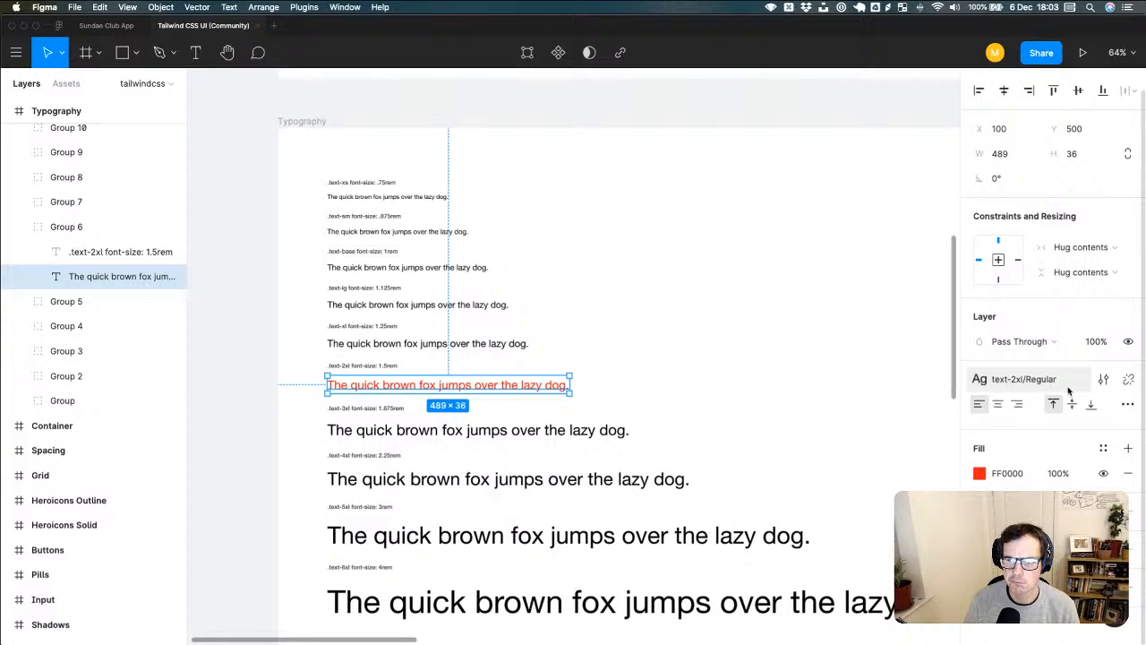
{"action": "left_click", "coordinate": [1039, 379]}
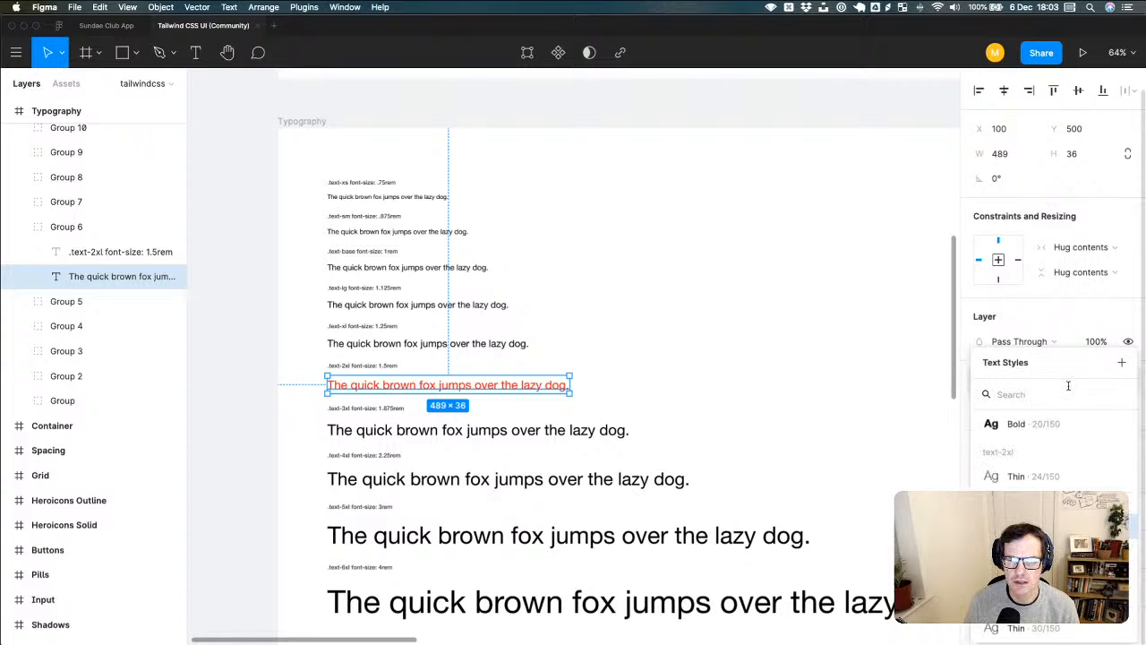
{"action": "scroll", "coordinate": [1030, 439], "scroll_direction": "down", "scroll_amount": 3}
{"action": "scroll", "coordinate": [1026, 465], "scroll_direction": "up", "scroll_amount": 3}
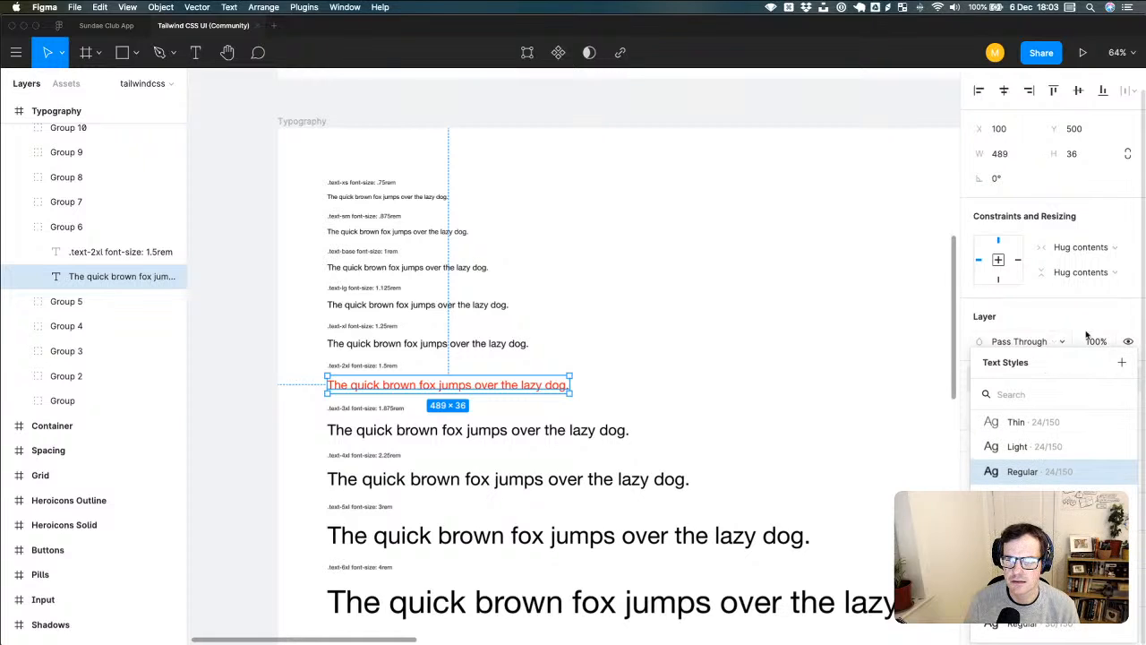
{"action": "left_click", "coordinate": [1140, 312]}
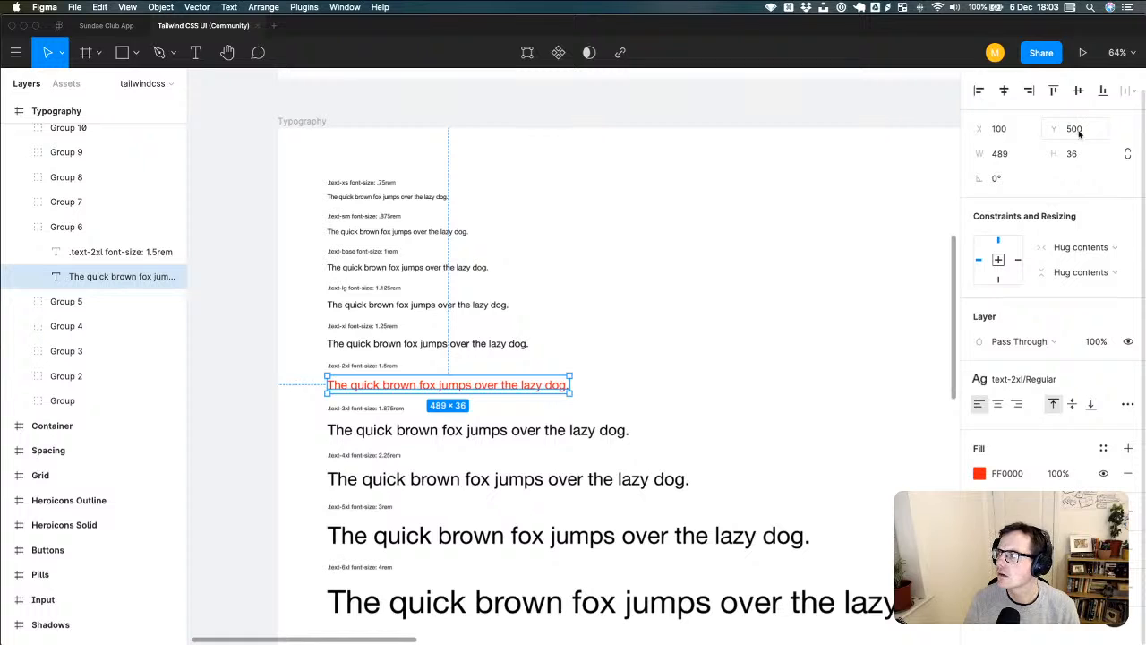
- Switch to Safari and search the web for "figma update existing style"
{"action": "key", "text": "super+Tab"}
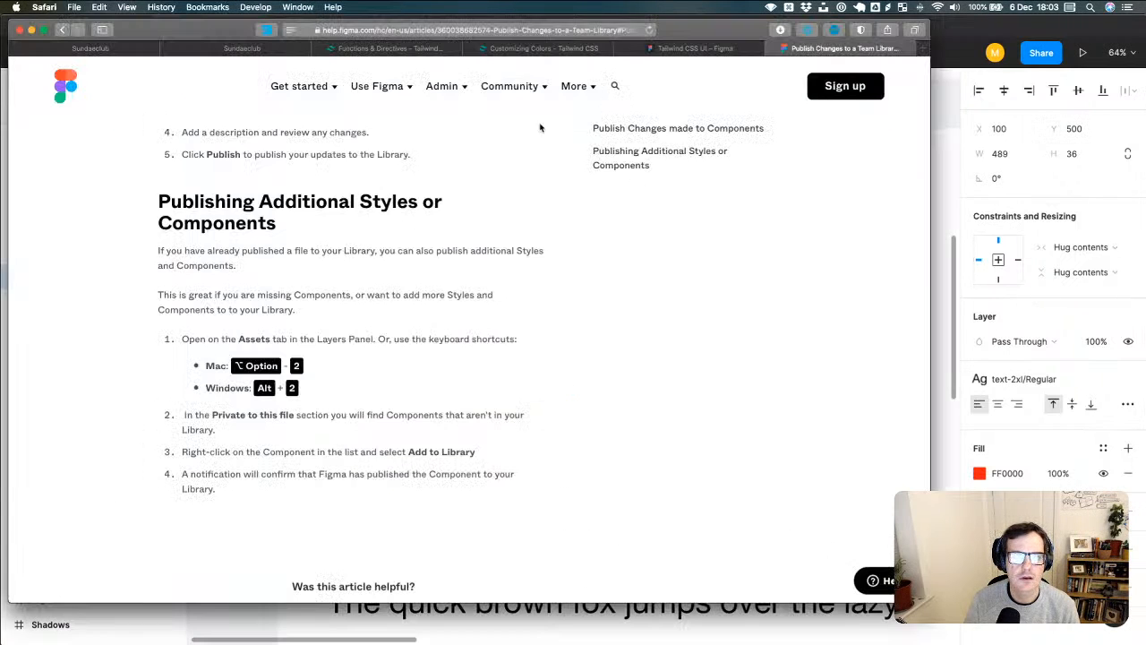
{"action": "key", "text": "super+l"}
{"action": "type", "text": "figma "}
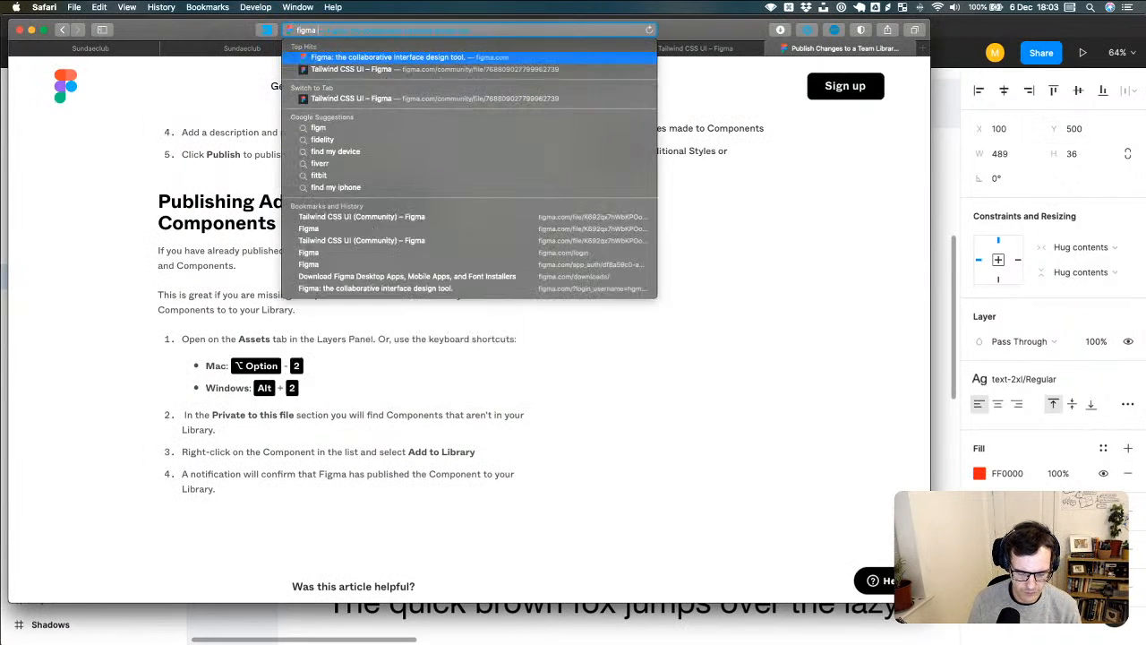
{"action": "type", "text": "update existing st"}
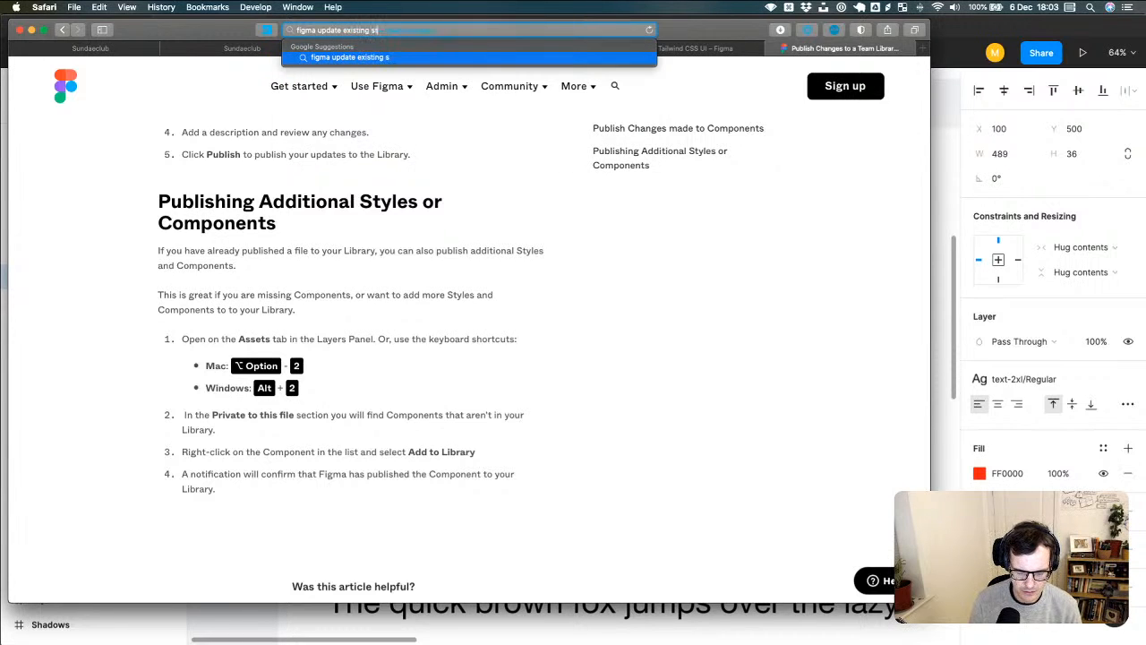
{"action": "type", "text": "yle"}
{"action": "key", "text": "Return"}
- Open the "Styles in Figma" help article from the search results and read how style changes are applied to objects
{"action": "scroll", "coordinate": [143, 439], "scroll_direction": "down", "scroll_amount": 5}
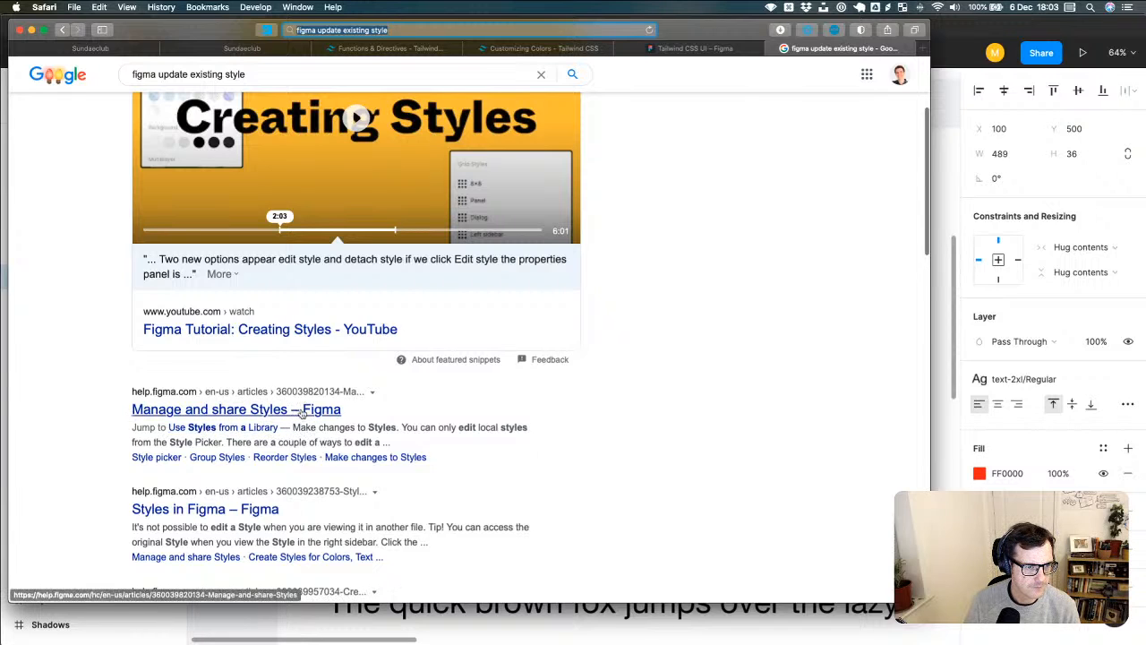
{"action": "scroll", "coordinate": [305, 413], "scroll_direction": "down", "scroll_amount": 3}
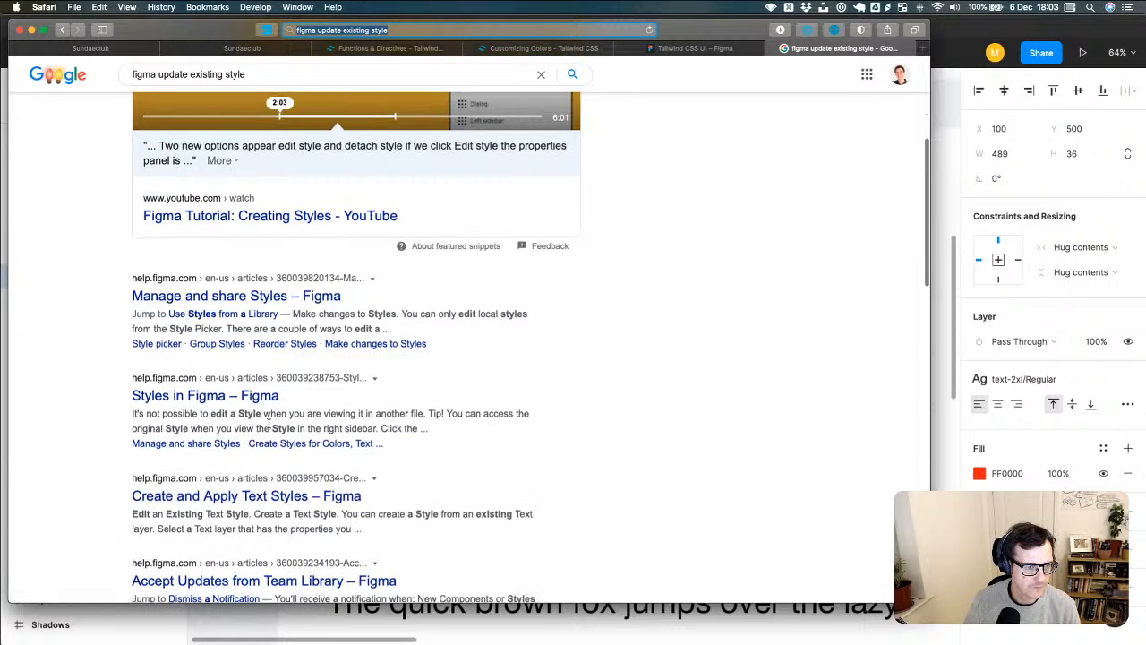
{"action": "left_click", "coordinate": [235, 396]}
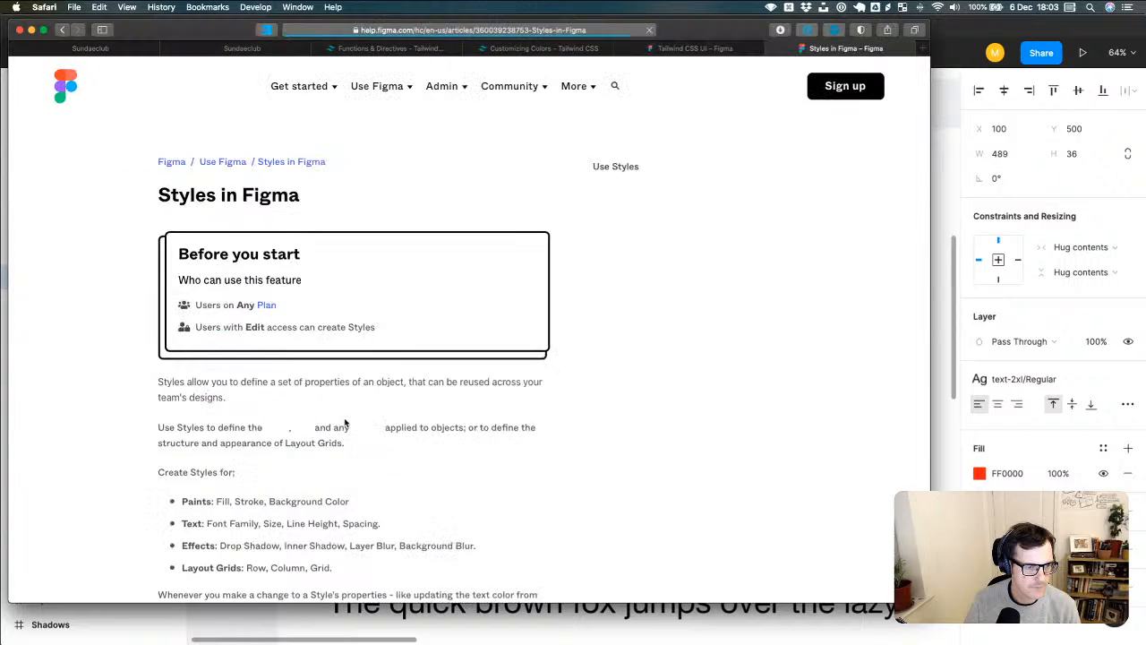
{"action": "scroll", "coordinate": [481, 421], "scroll_direction": "down", "scroll_amount": 3}
{"action": "scroll", "coordinate": [481, 421], "scroll_direction": "down", "scroll_amount": 3}
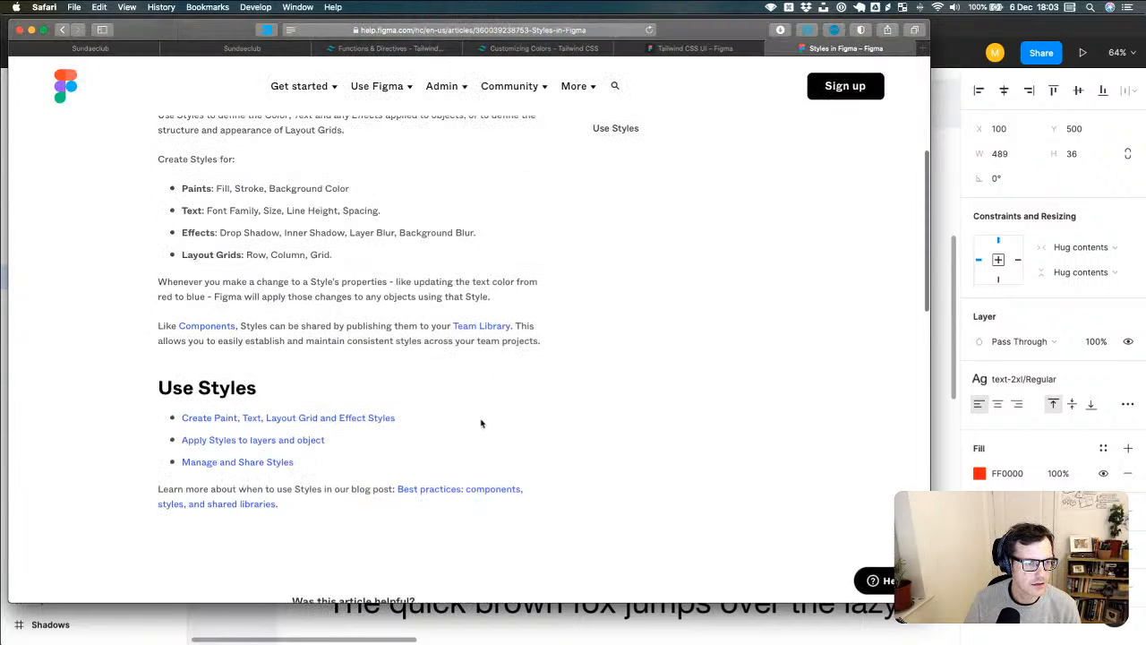
{"action": "scroll", "coordinate": [409, 422], "scroll_direction": "up", "scroll_amount": 1}
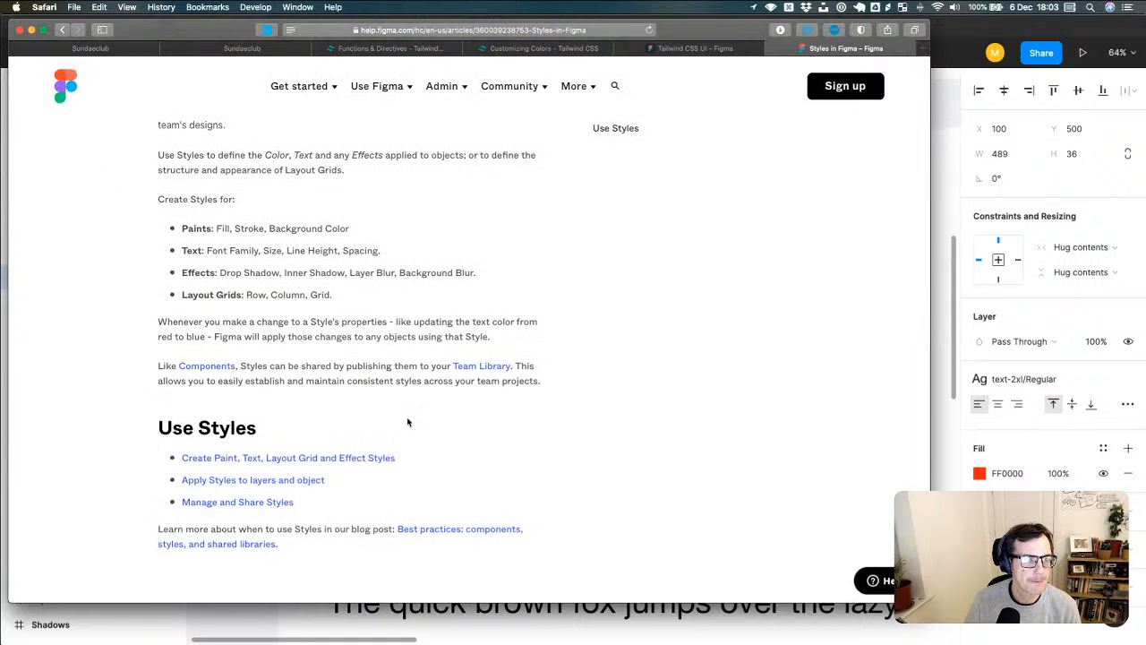
{"action": "scroll", "coordinate": [407, 421], "scroll_direction": "up", "scroll_amount": 1}
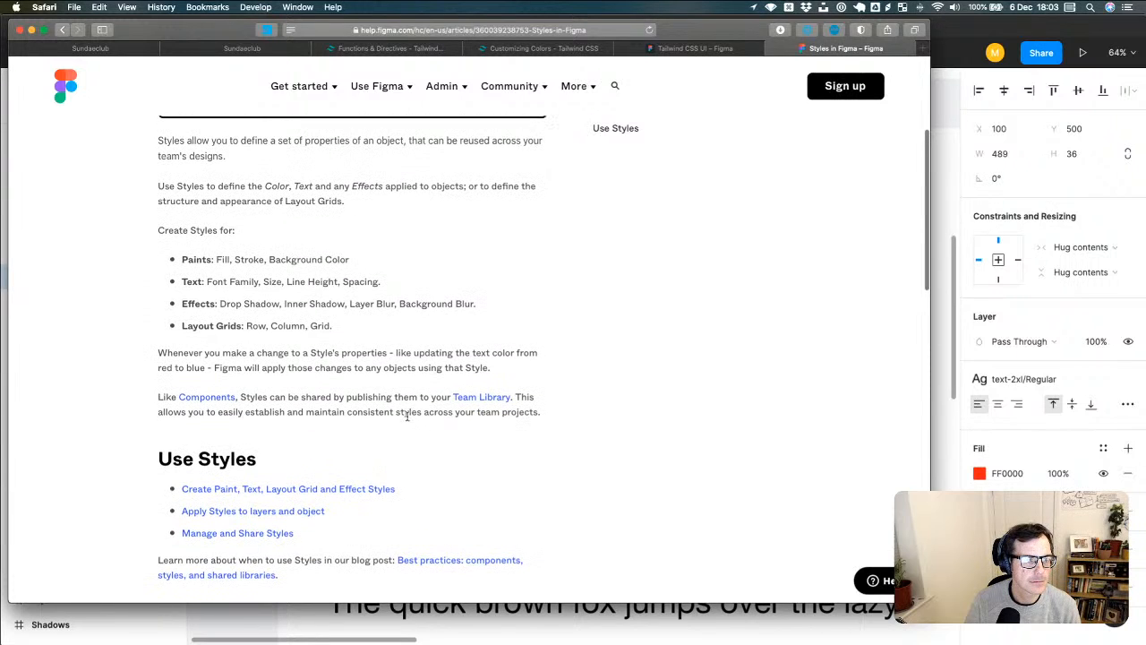
{"action": "mouse_move", "coordinate": [184, 354]}
{"action": "left_mouse_down"}
{"action": "mouse_move", "coordinate": [260, 367]}
{"action": "mouse_move", "coordinate": [408, 353]}
{"action": "mouse_move", "coordinate": [472, 363]}
{"action": "mouse_move", "coordinate": [190, 353]}
{"action": "left_mouse_up"}
{"action": "left_click", "coordinate": [189, 353]}
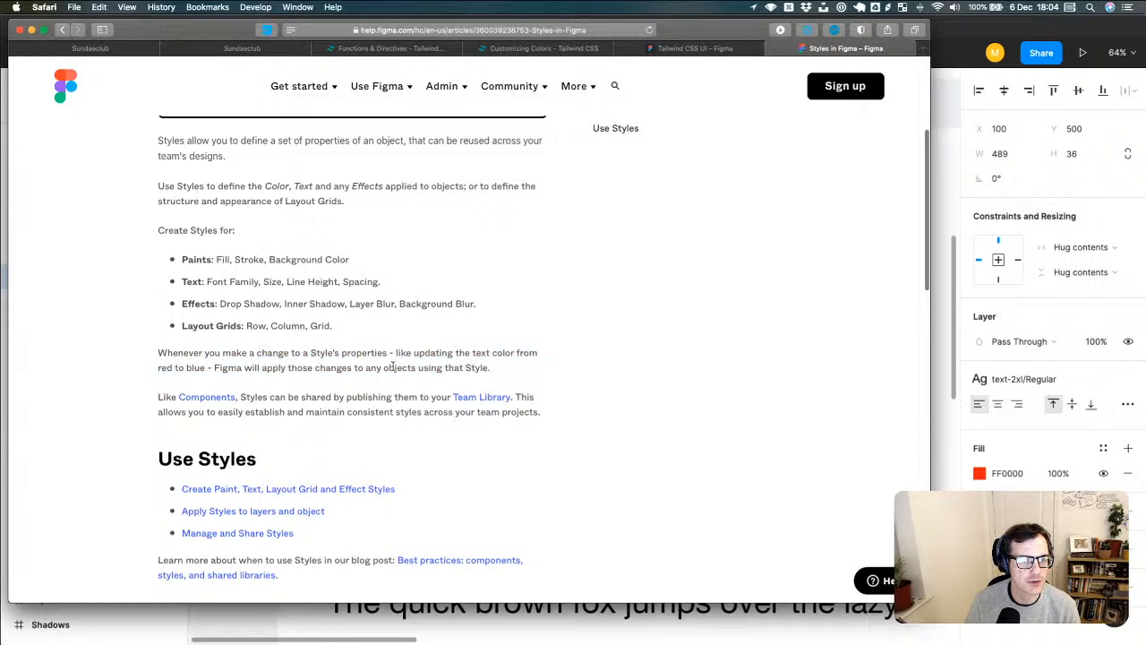
{"action": "scroll", "coordinate": [435, 374], "scroll_direction": "up", "scroll_amount": 5}
- Switch back to Figma and check the text style of the Test text in the Sundae Club App file
{"action": "key", "text": "super+Tab"}
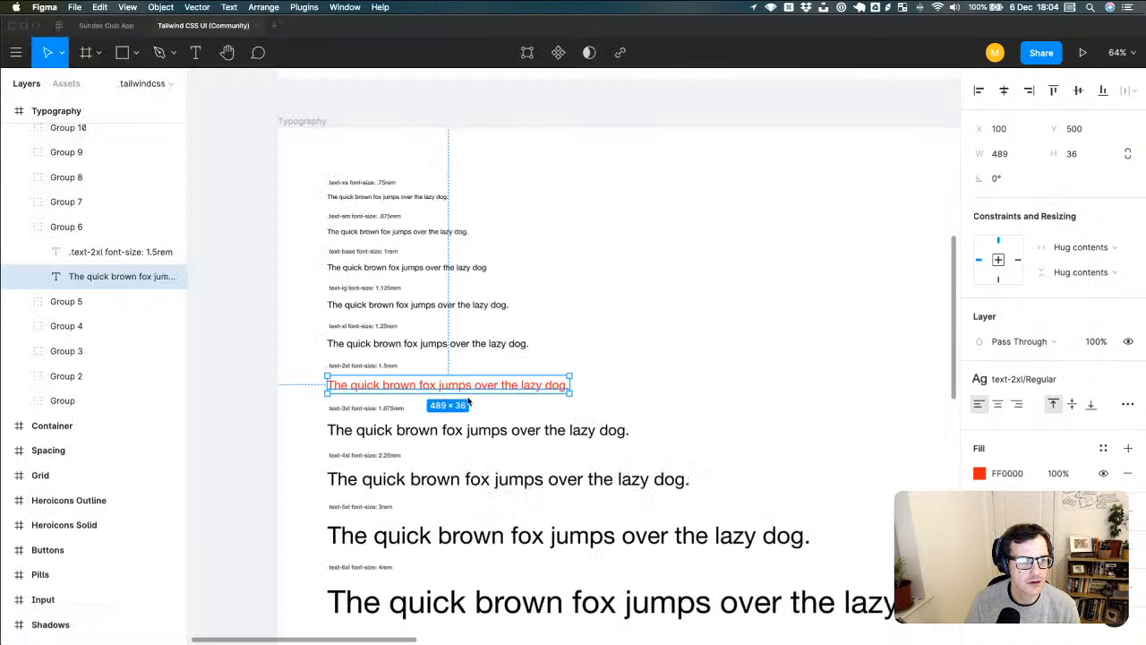
{"action": "left_click", "coordinate": [667, 385]}
{"action": "left_click", "coordinate": [523, 386]}
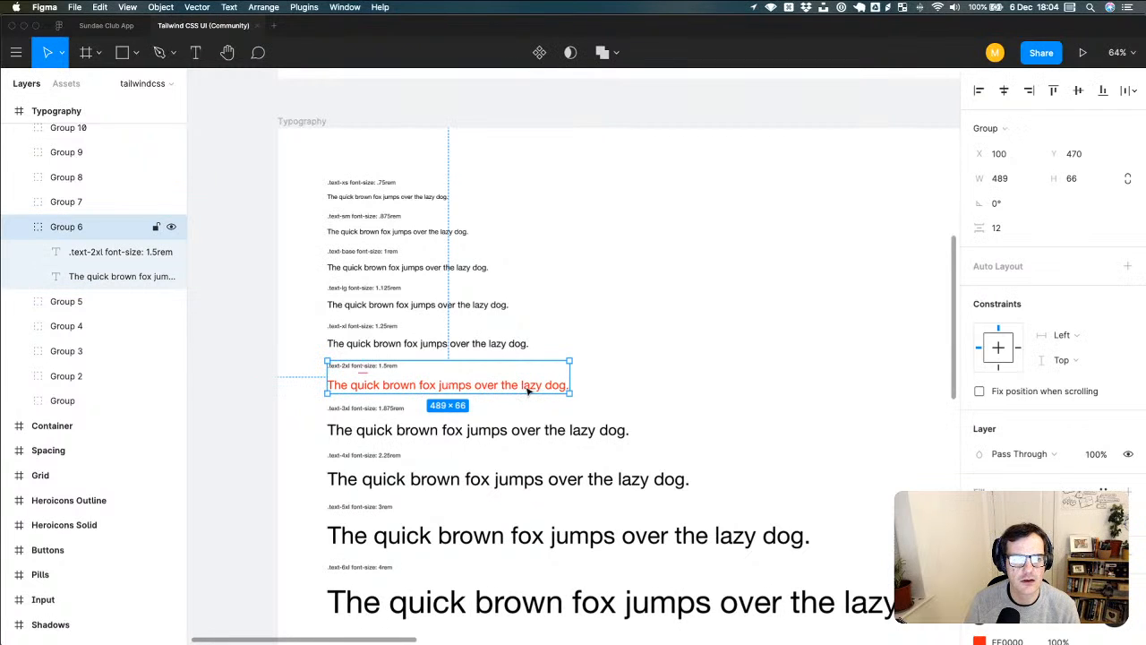
{"action": "left_click", "coordinate": [116, 29]}
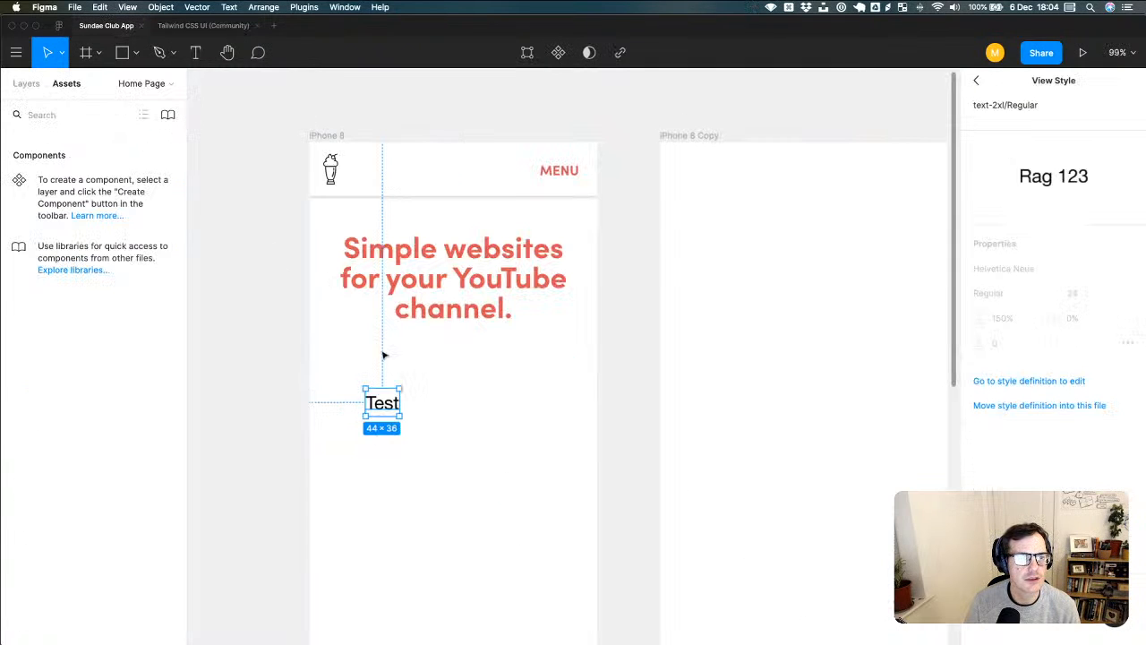
{"action": "left_click", "coordinate": [392, 405]}
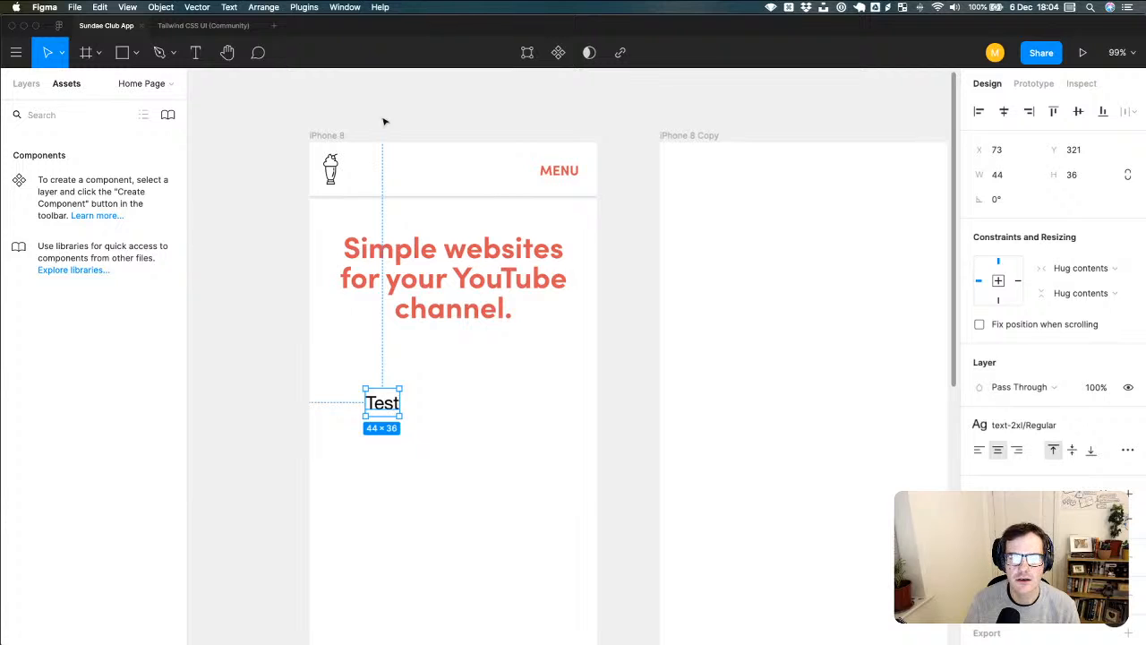
- Check the library publishing status of the Tailwind CSS UI (Community) file
{"action": "left_click", "coordinate": [210, 27]}
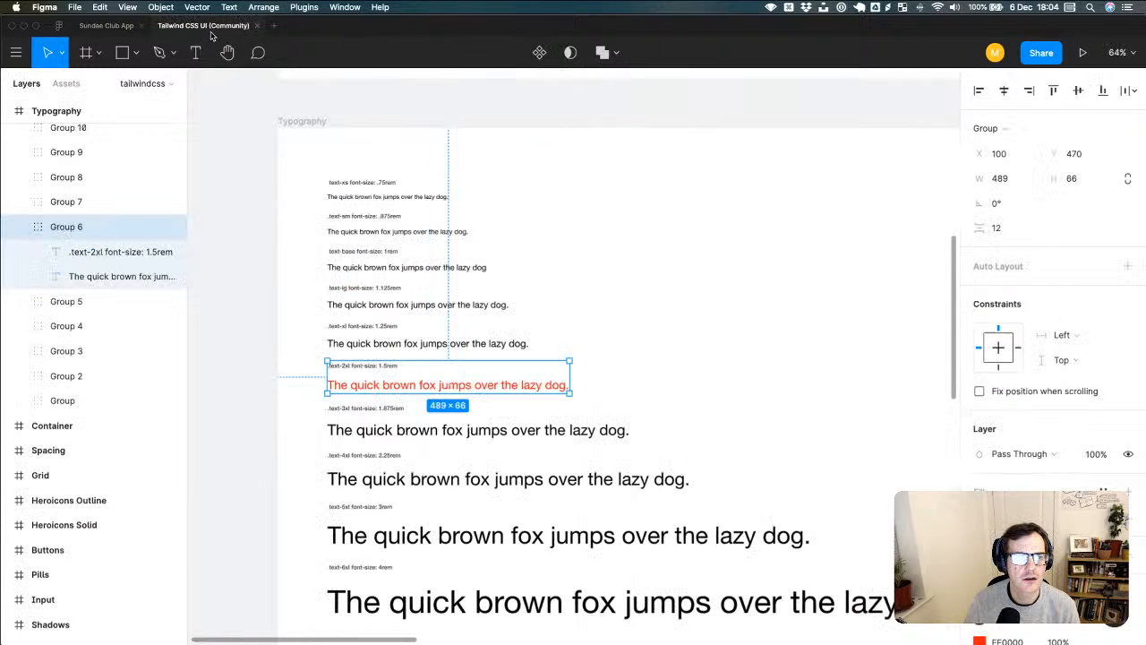
{"action": "left_click", "coordinate": [663, 295]}
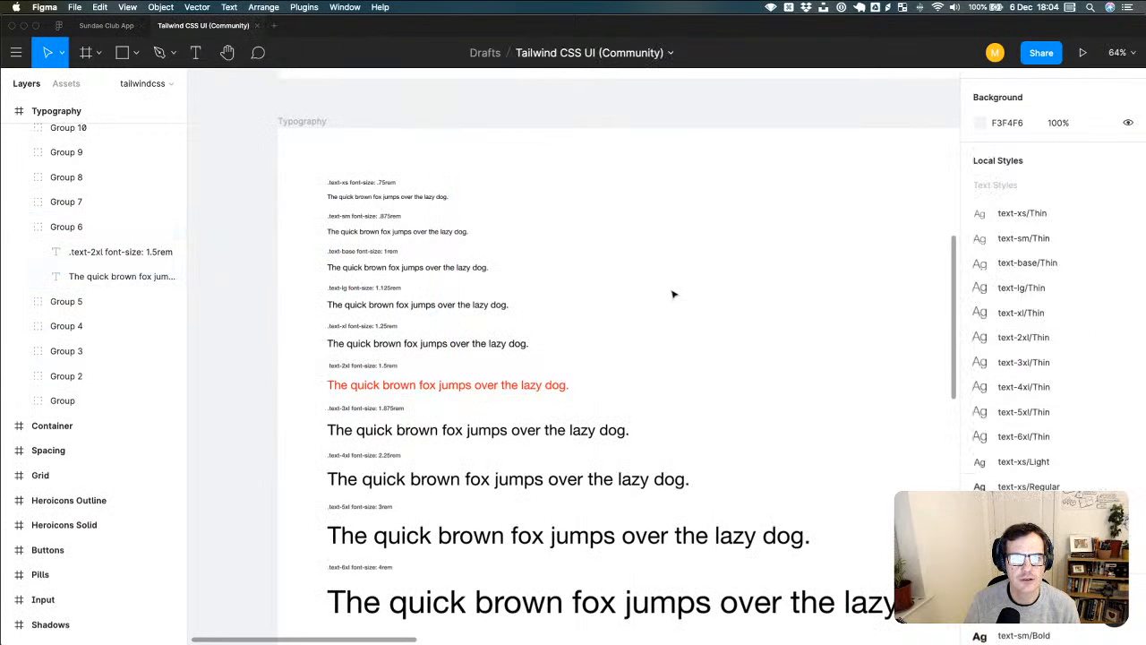
{"action": "left_click", "coordinate": [67, 85]}
{"action": "left_click", "coordinate": [168, 116]}
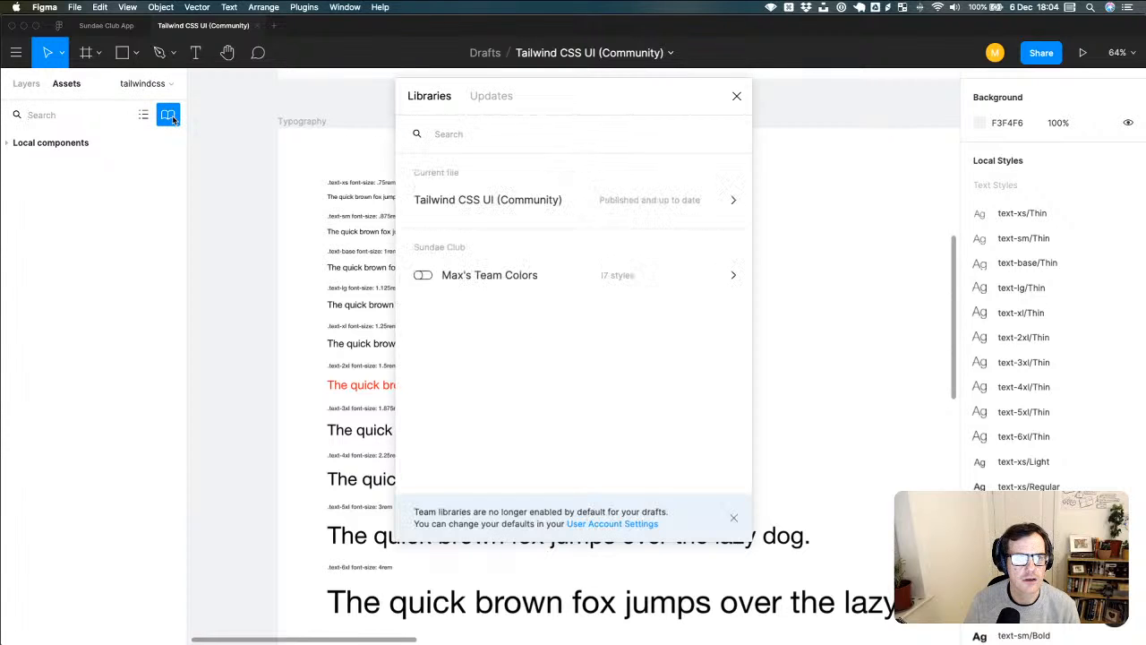
- Go to the text-2xl/Regular style definition from the Test text in Sundae Club App, and open the Tailwind CSS UI (Community) library's details
{"action": "left_click", "coordinate": [103, 25]}
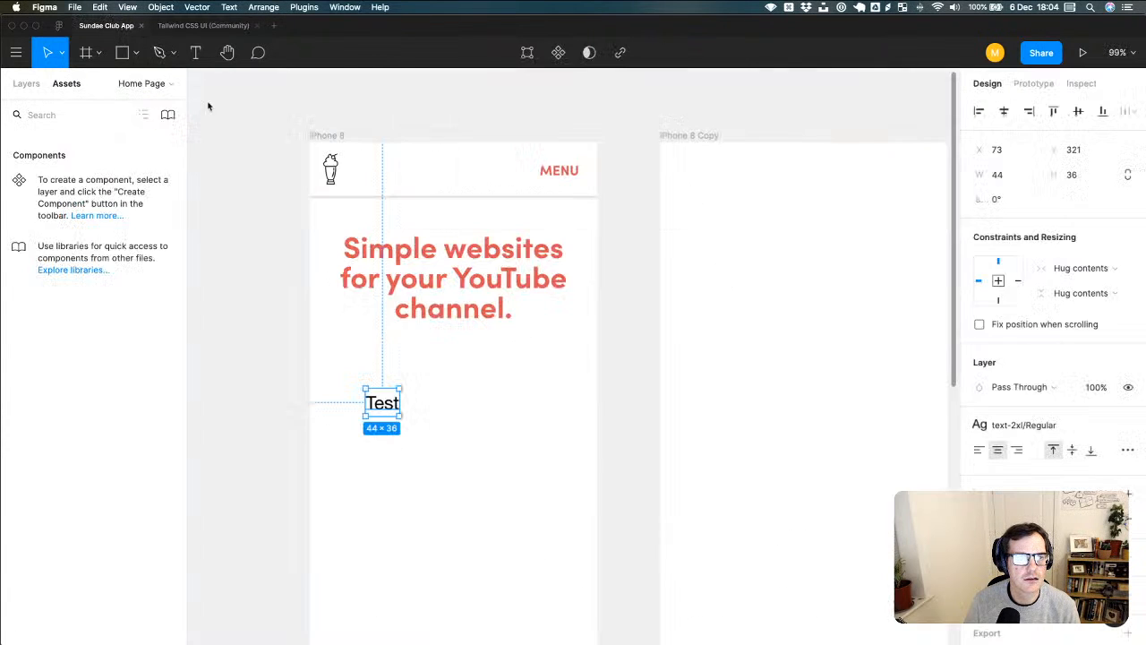
{"action": "left_click", "coordinate": [281, 295]}
{"action": "left_click", "coordinate": [382, 403]}
{"action": "right_click", "coordinate": [387, 403]}
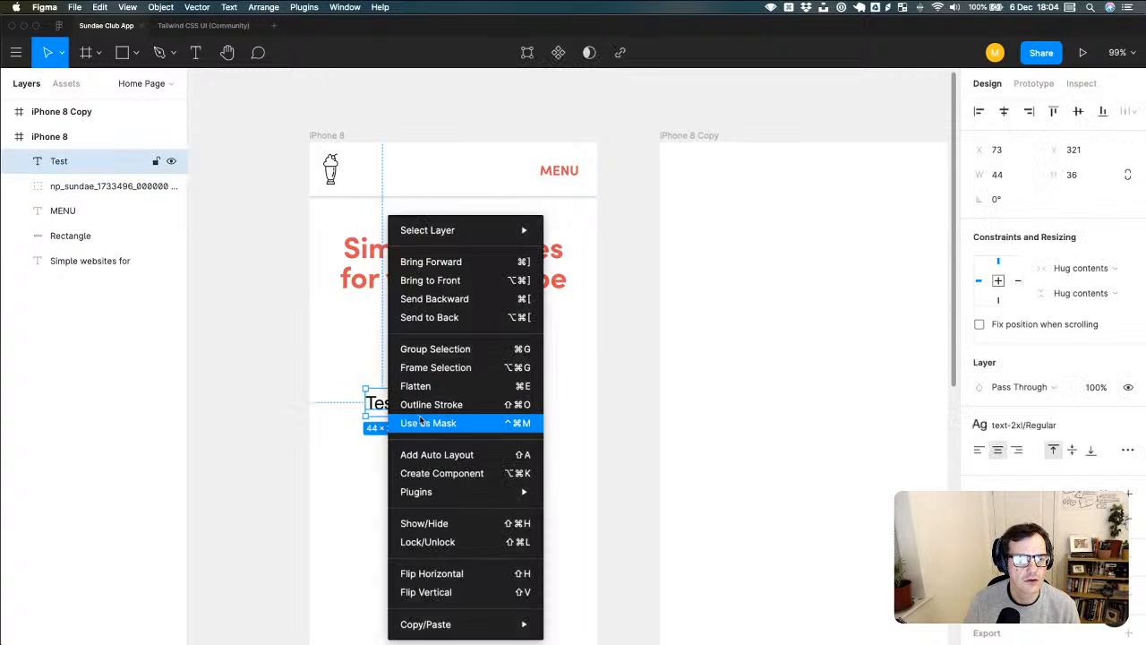
{"action": "left_click", "coordinate": [1039, 426]}
{"action": "left_click", "coordinate": [1105, 426]}
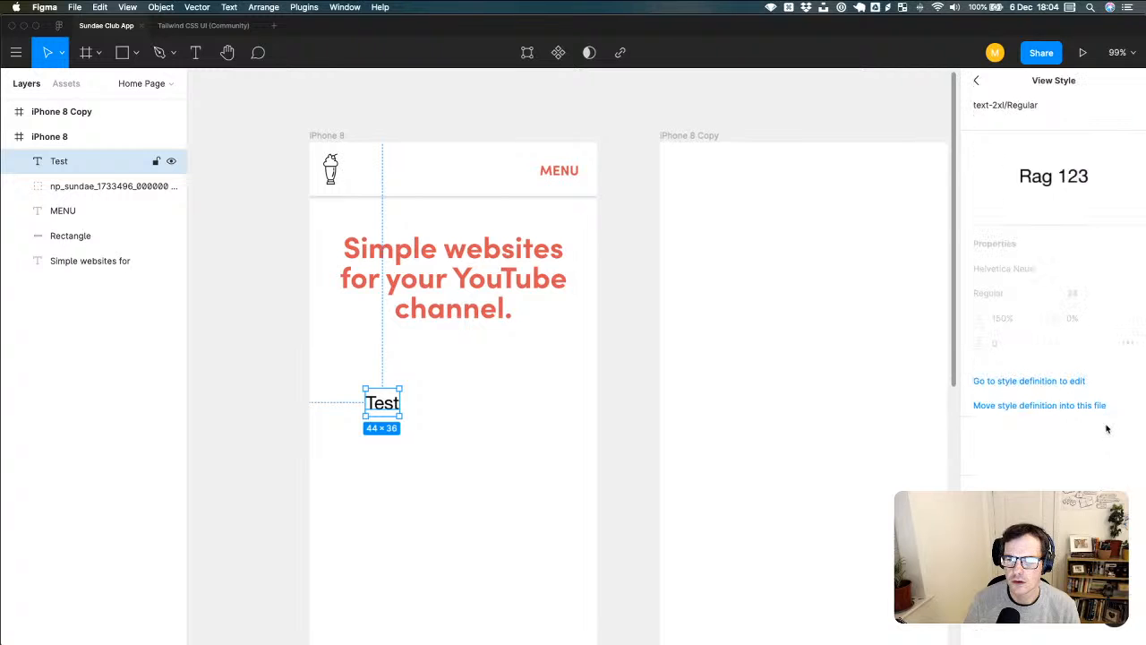
{"action": "left_click", "coordinate": [1050, 381]}
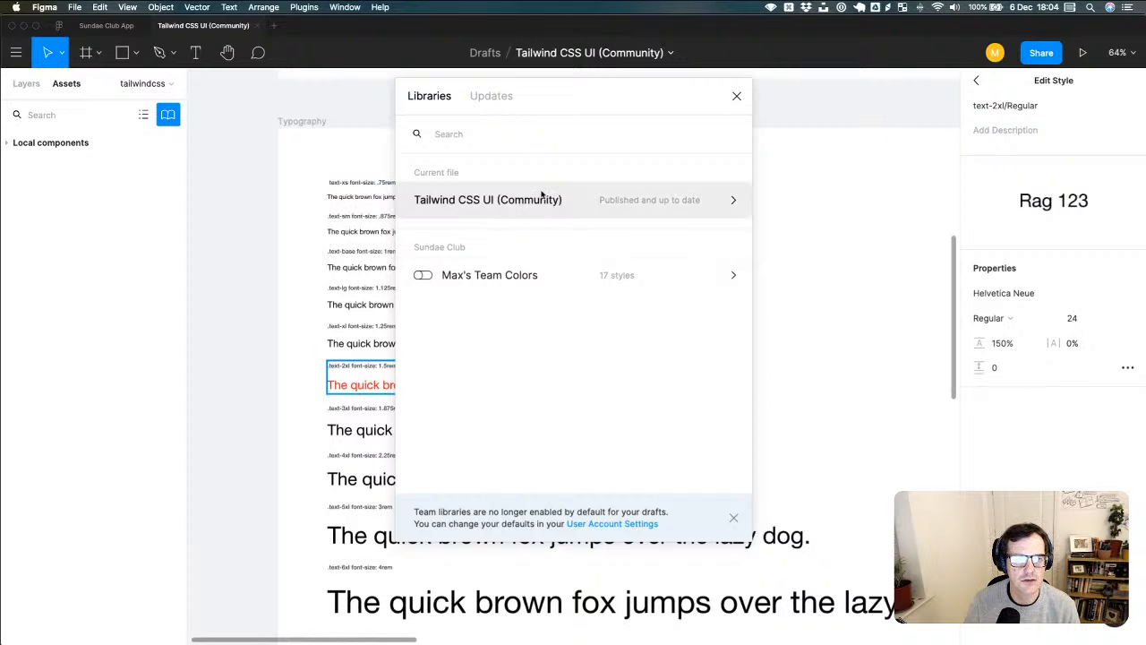
{"action": "left_click", "coordinate": [596, 206]}
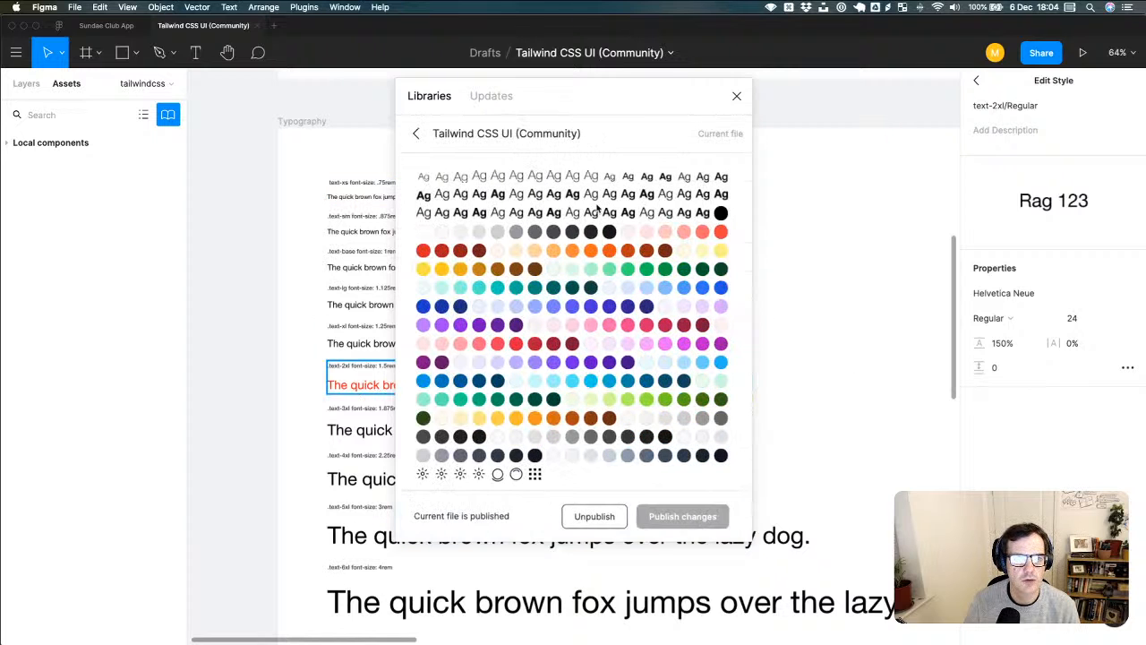
- Check the Updates and Libraries views for the Tailwind CSS UI (Community) file, and close the libraries dialog
{"action": "left_click", "coordinate": [492, 98]}
{"action": "left_click", "coordinate": [440, 96]}
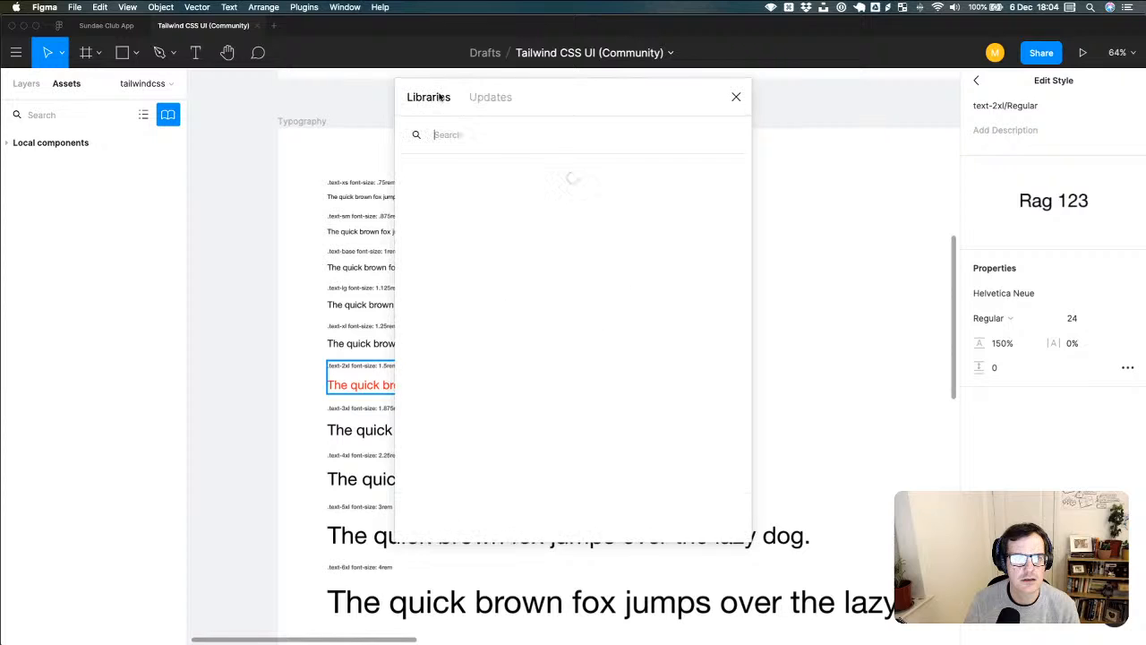
{"action": "left_click", "coordinate": [736, 96]}
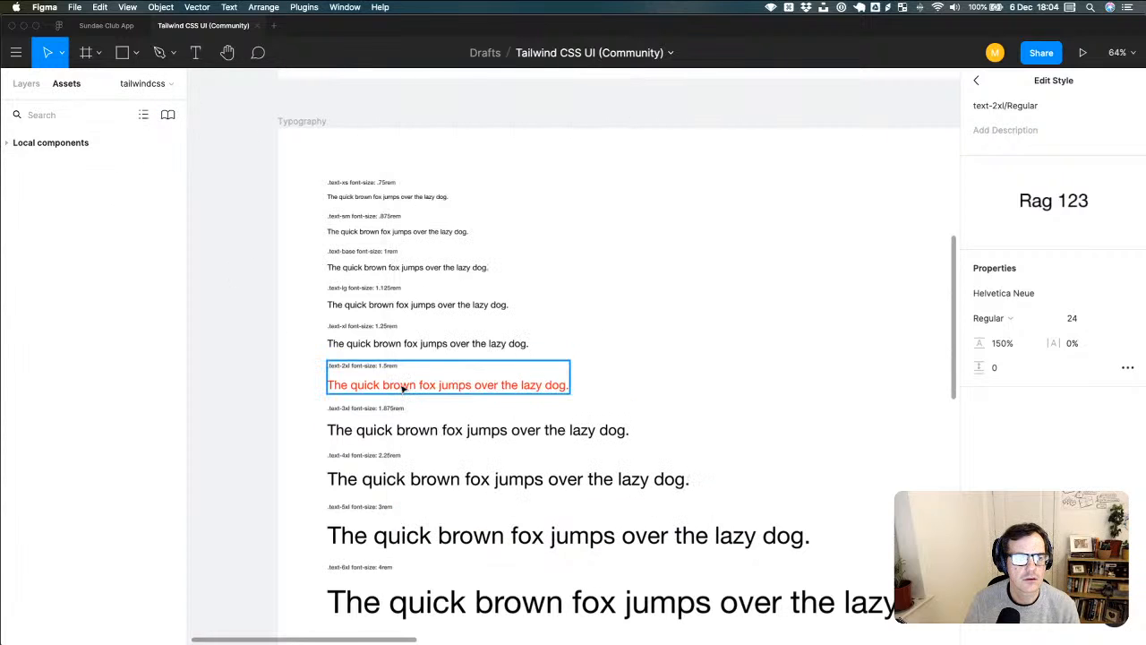
- Select the text-2xl sample sentence in the Typography frame and locate it in the layer list
{"action": "left_click", "coordinate": [403, 387]}
{"action": "double_click", "coordinate": [403, 387]}
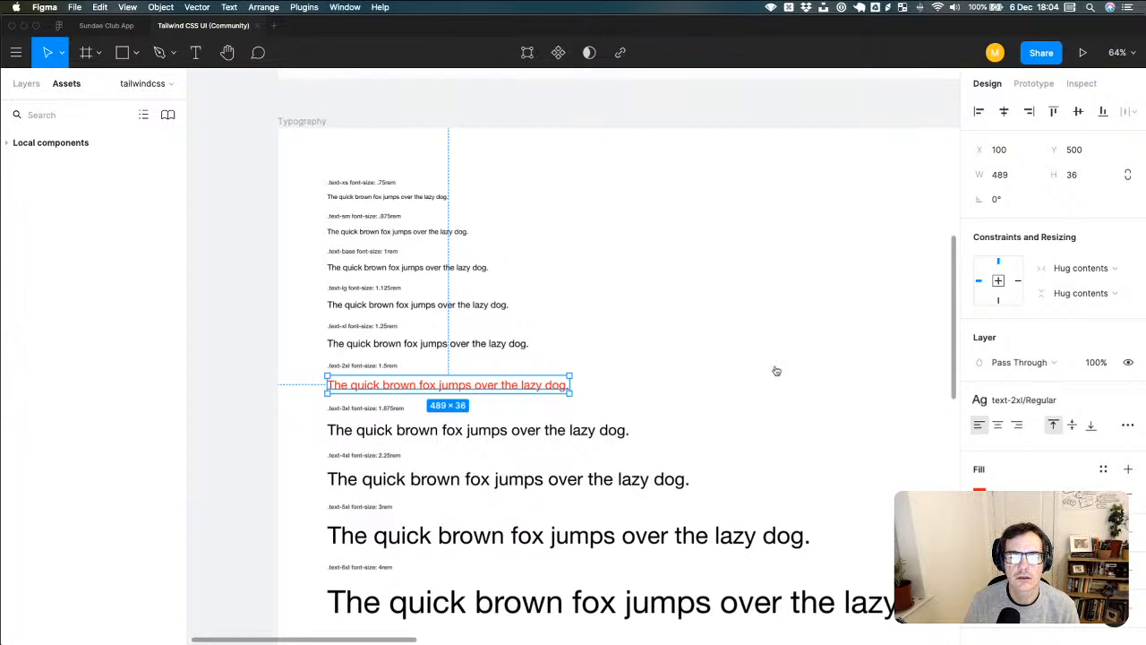
{"action": "key", "text": "super+Tab"}
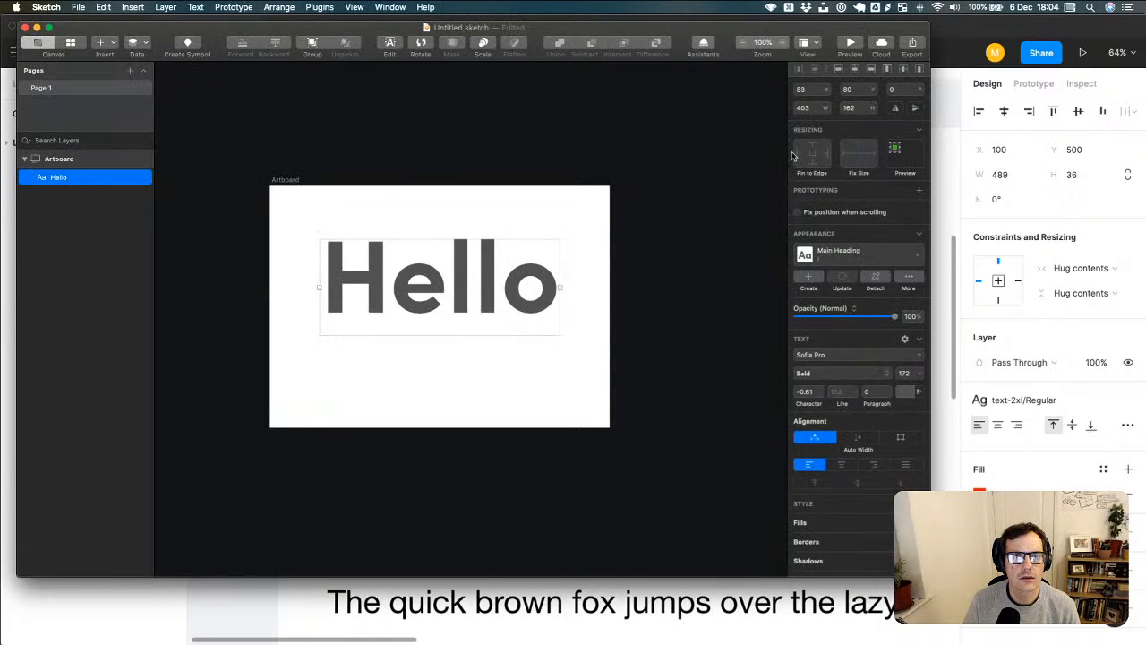
{"action": "key", "text": "super+Tab"}
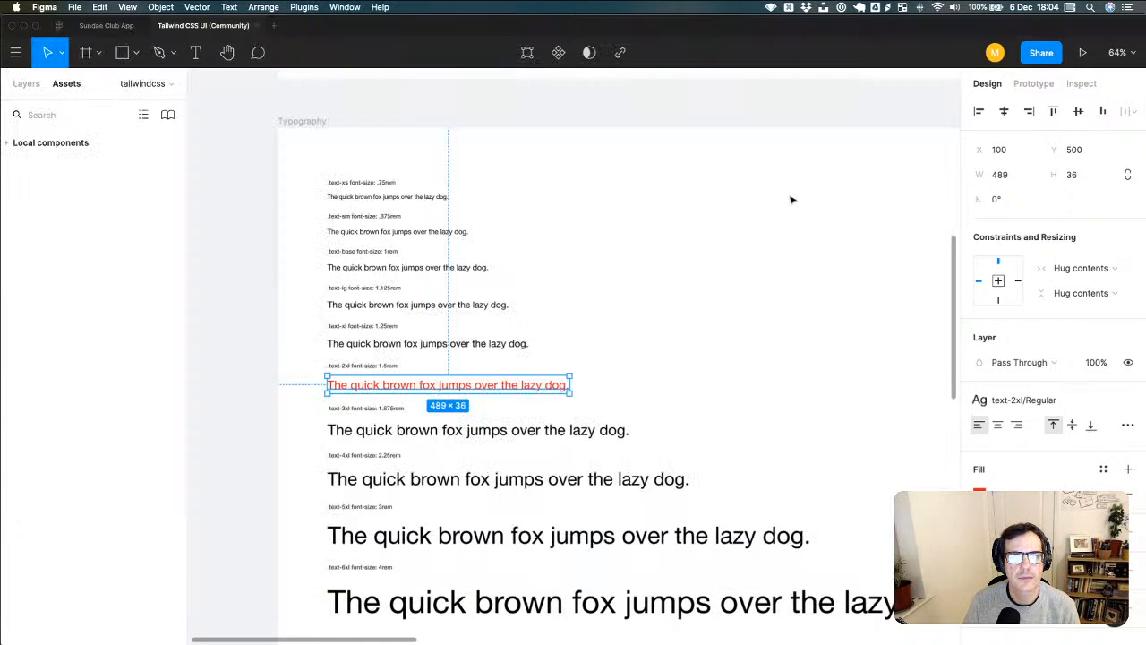
{"action": "left_click", "coordinate": [39, 87]}
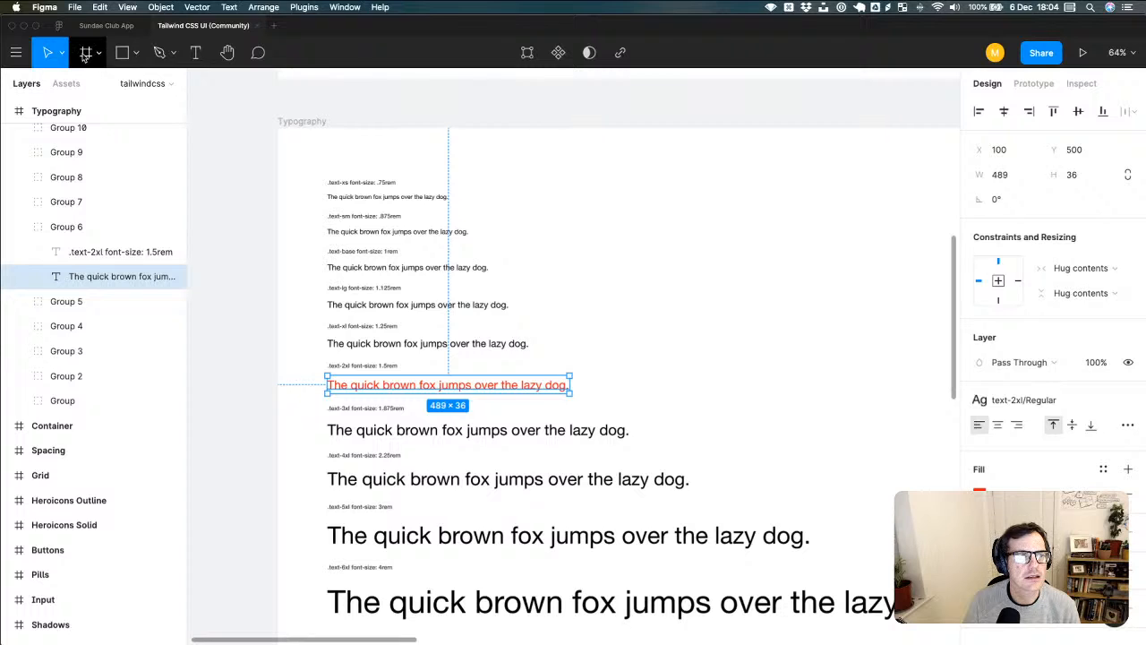
- Go back to the Sundae Club App file and check the Test text's style on the iPhone 8 frame
{"action": "left_click", "coordinate": [107, 26]}
{"action": "left_click", "coordinate": [405, 403]}
{"action": "left_click", "coordinate": [399, 408]}
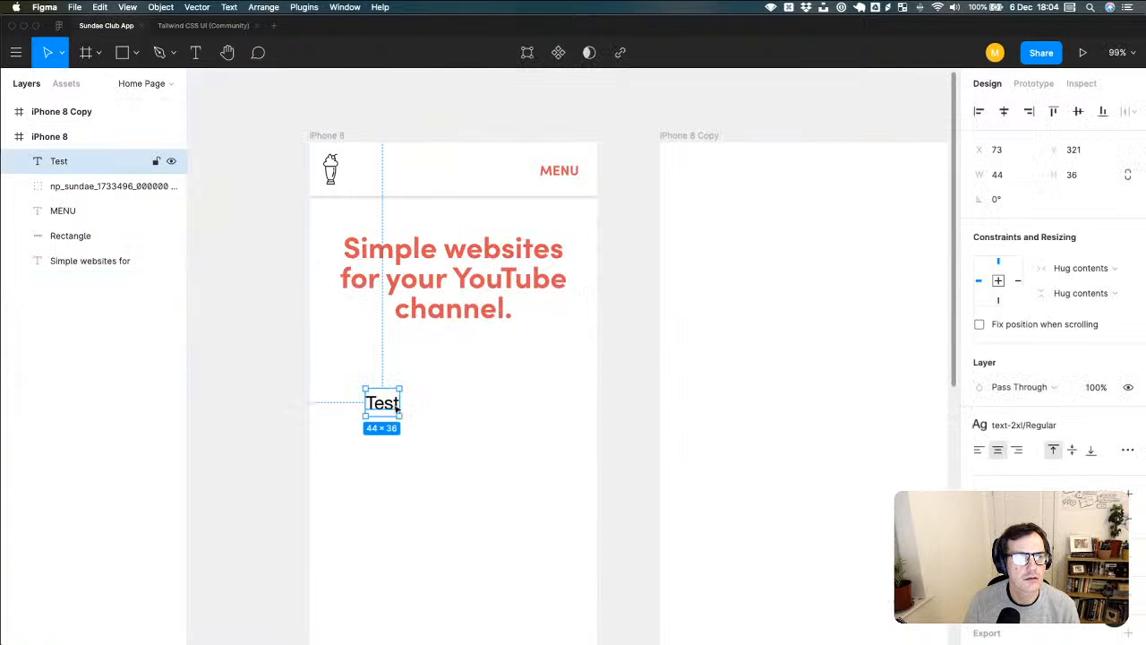
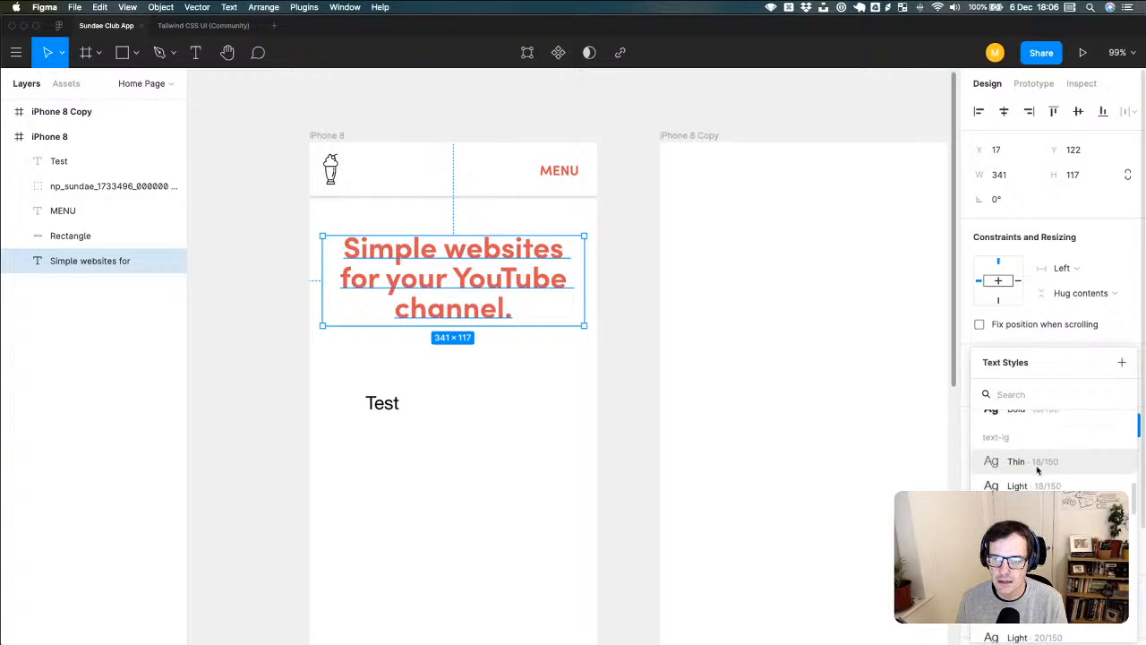
- Try the text-4xl/Bold text style on the "Simple websites for your YouTube channel." heading, and undo it
{"action": "scroll", "coordinate": [1038, 469], "scroll_direction": "down", "scroll_amount": 3}
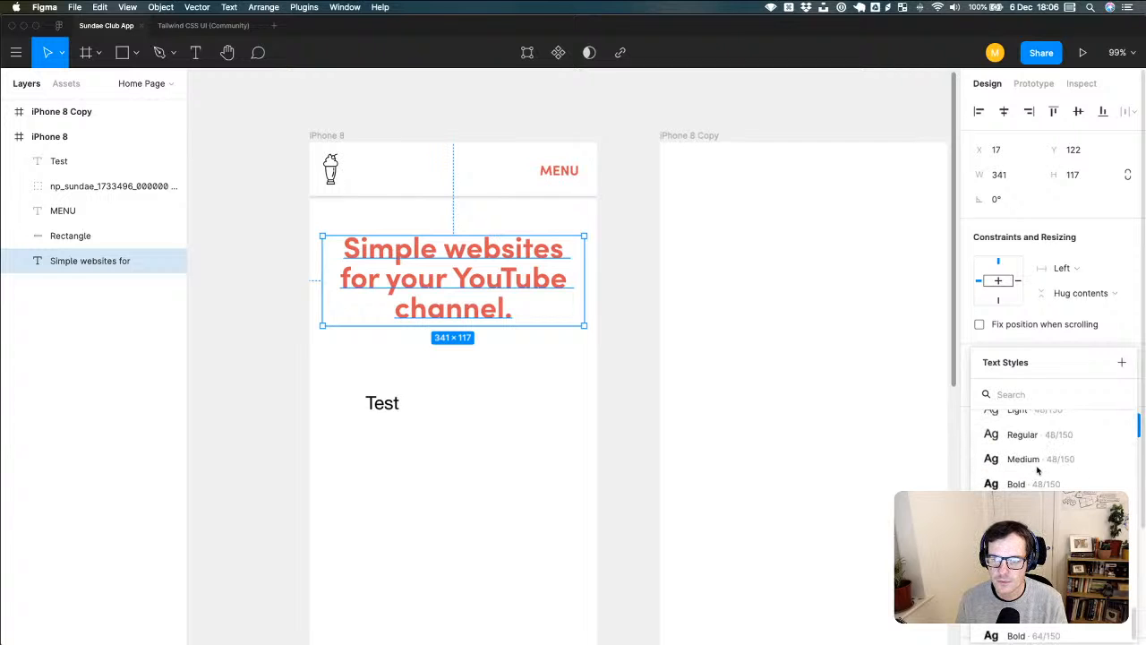
{"action": "scroll", "coordinate": [1037, 469], "scroll_direction": "up", "scroll_amount": 8}
{"action": "scroll", "coordinate": [1037, 457], "scroll_direction": "up", "scroll_amount": 3}
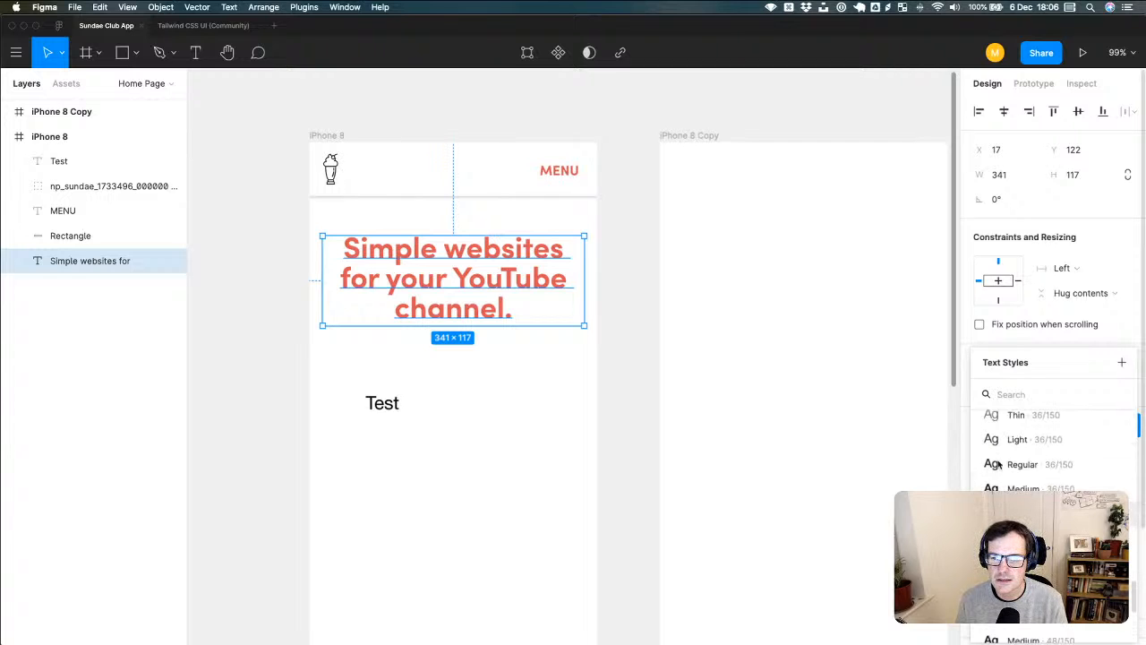
{"action": "left_click", "coordinate": [1023, 530]}
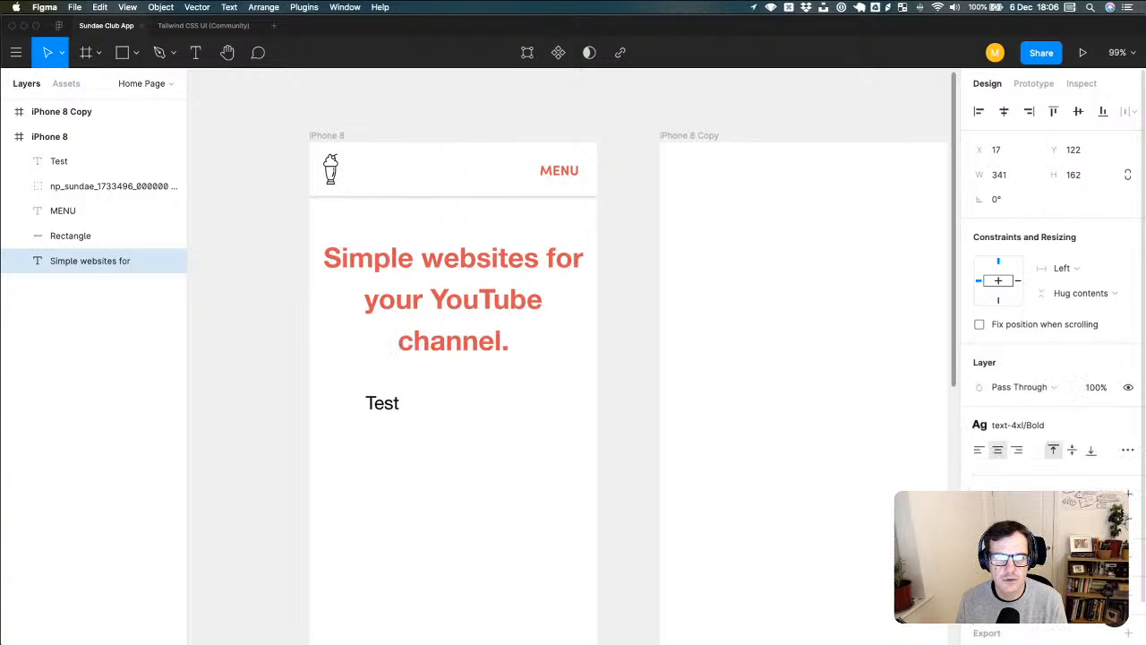
{"action": "key", "text": "super+z"}
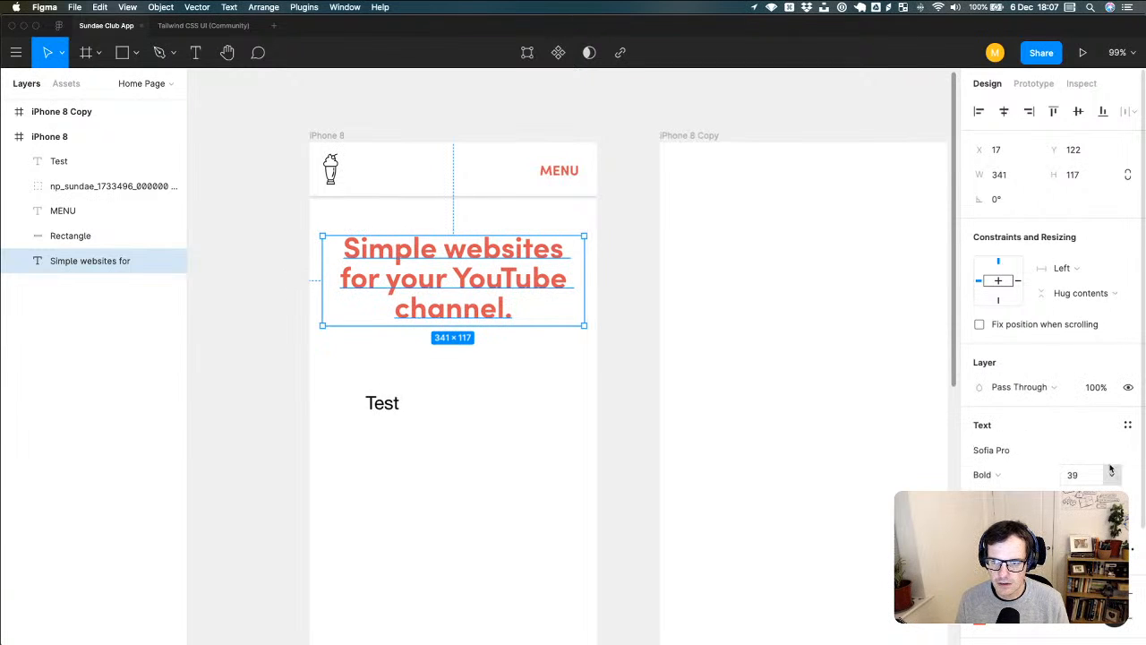
- Try the text-sm/Bold text style on the heading in the iPhone 8 frame, and undo it
{"action": "left_click", "coordinate": [1127, 427]}
{"action": "scroll", "coordinate": [1039, 456], "scroll_direction": "down", "scroll_amount": 2}
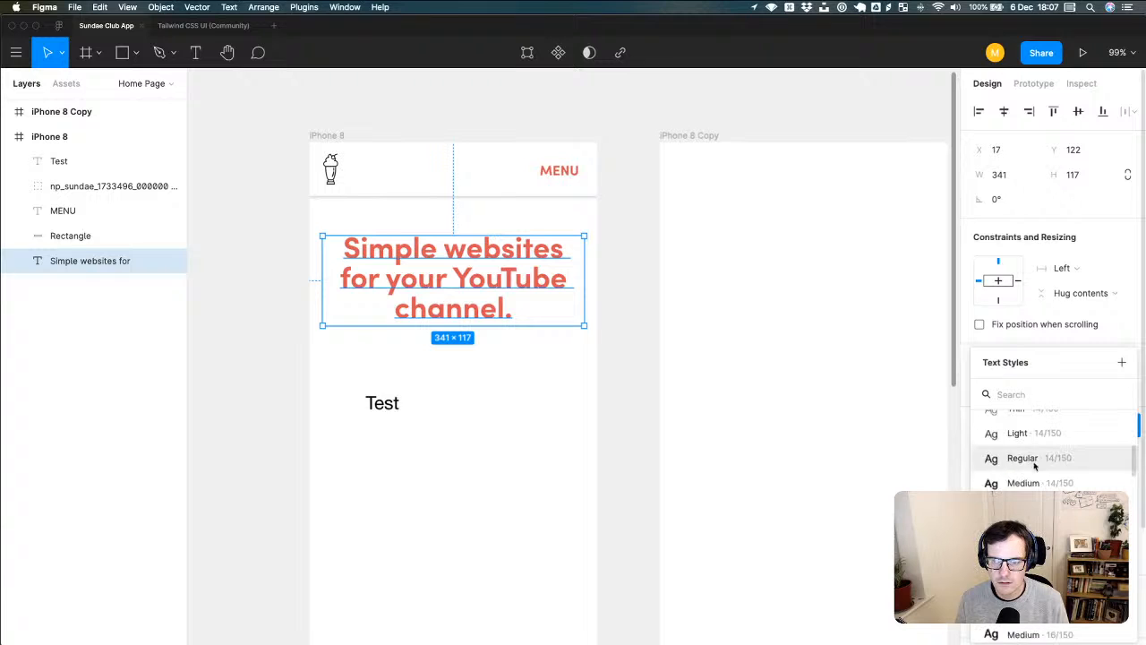
{"action": "left_click", "coordinate": [1021, 509]}
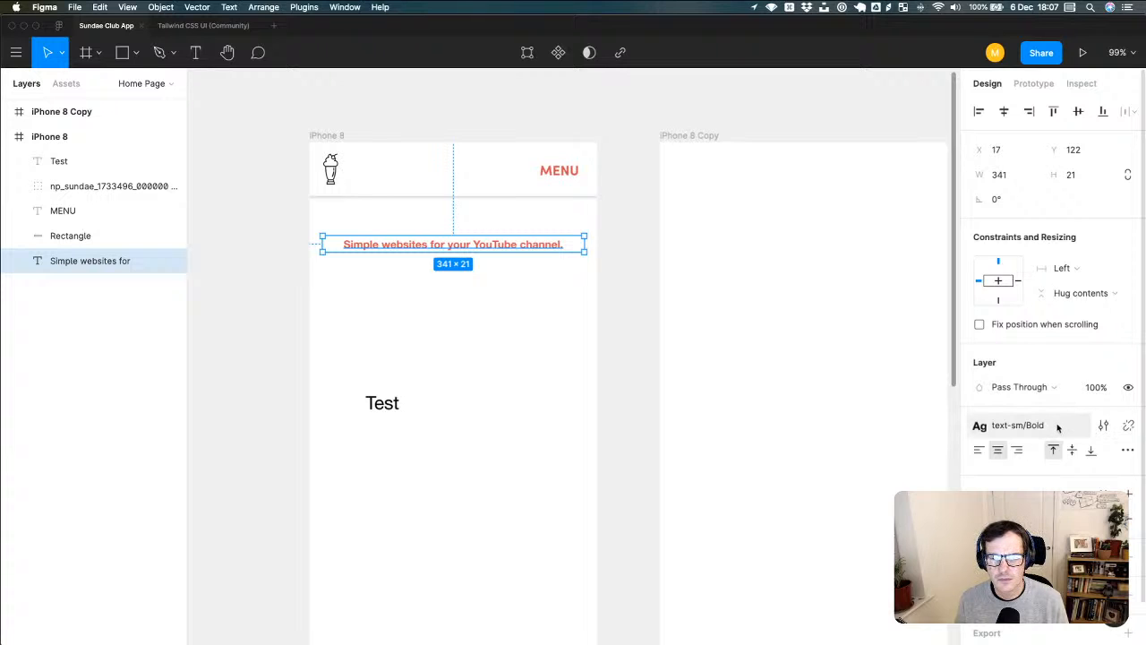
{"action": "key", "text": "cmd+z"}
- Apply the text-xs/Thin style to the heading, search the text styles for "thin", and clear the search
{"action": "left_click", "coordinate": [1128, 426]}
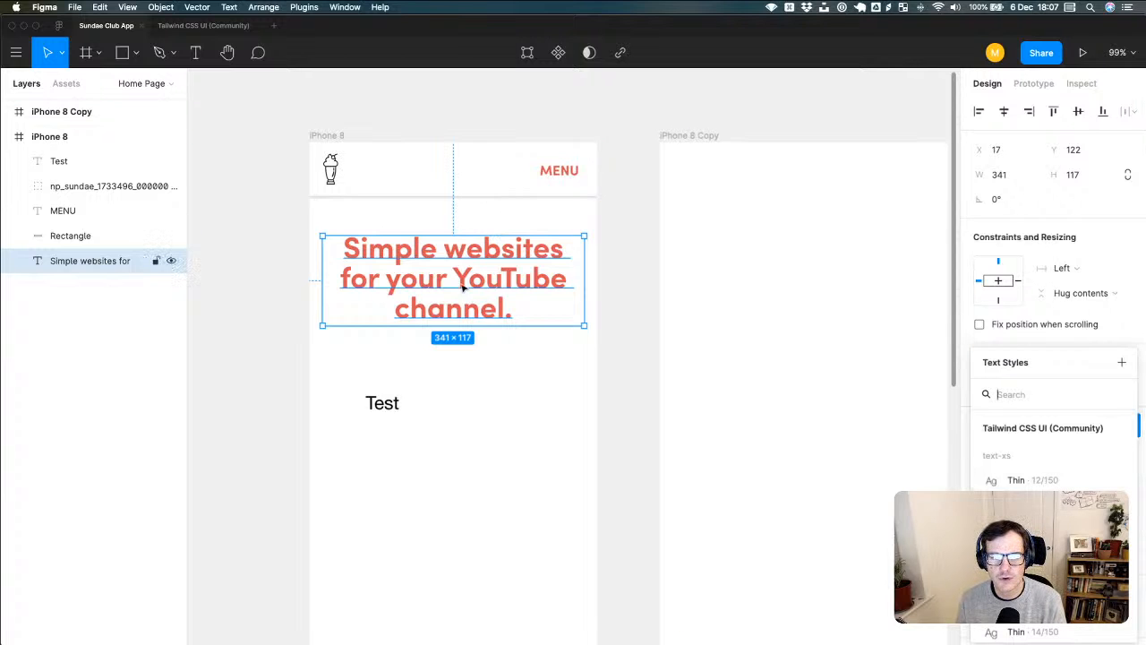
{"action": "left_click", "coordinate": [1026, 481]}
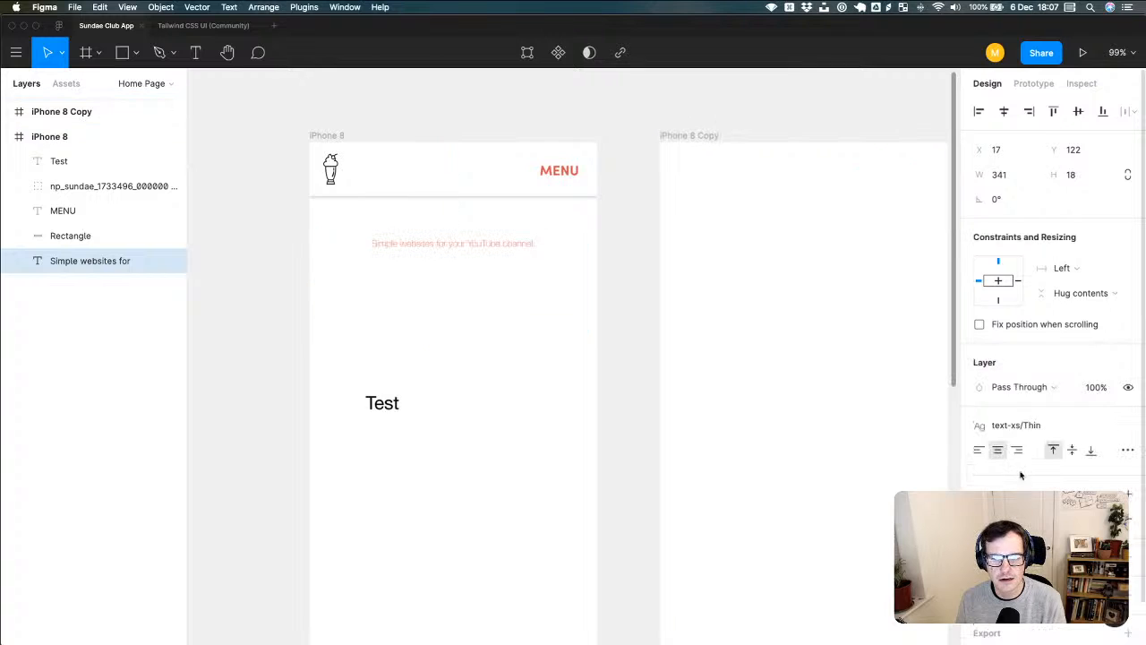
{"action": "left_click", "coordinate": [1035, 426]}
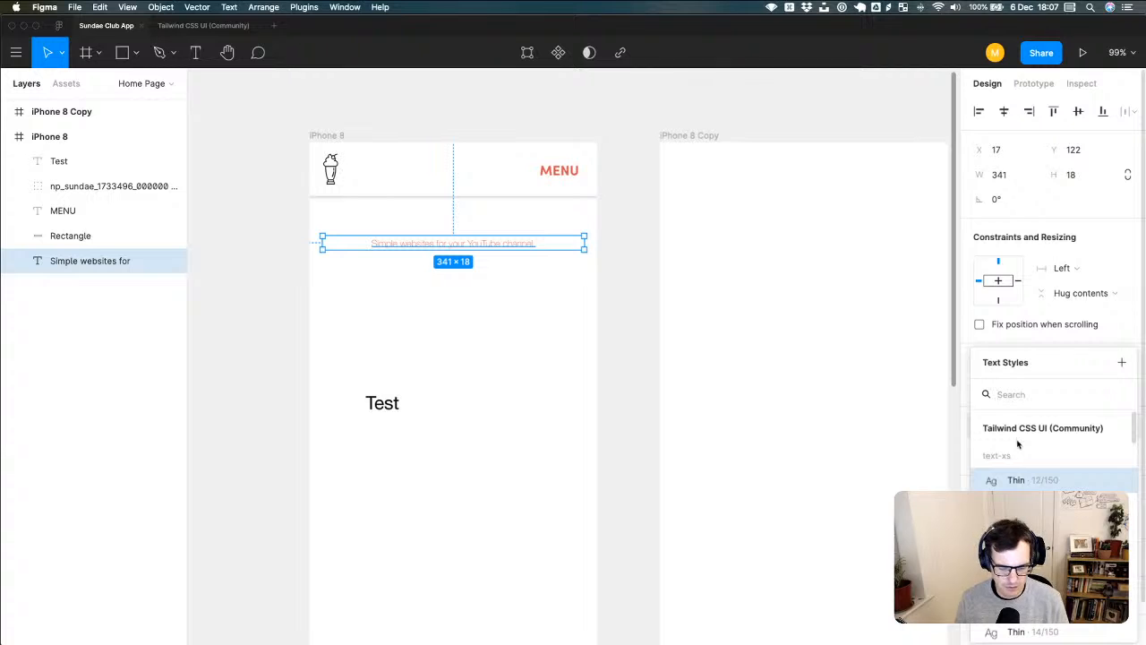
{"action": "type", "text": "thin"}
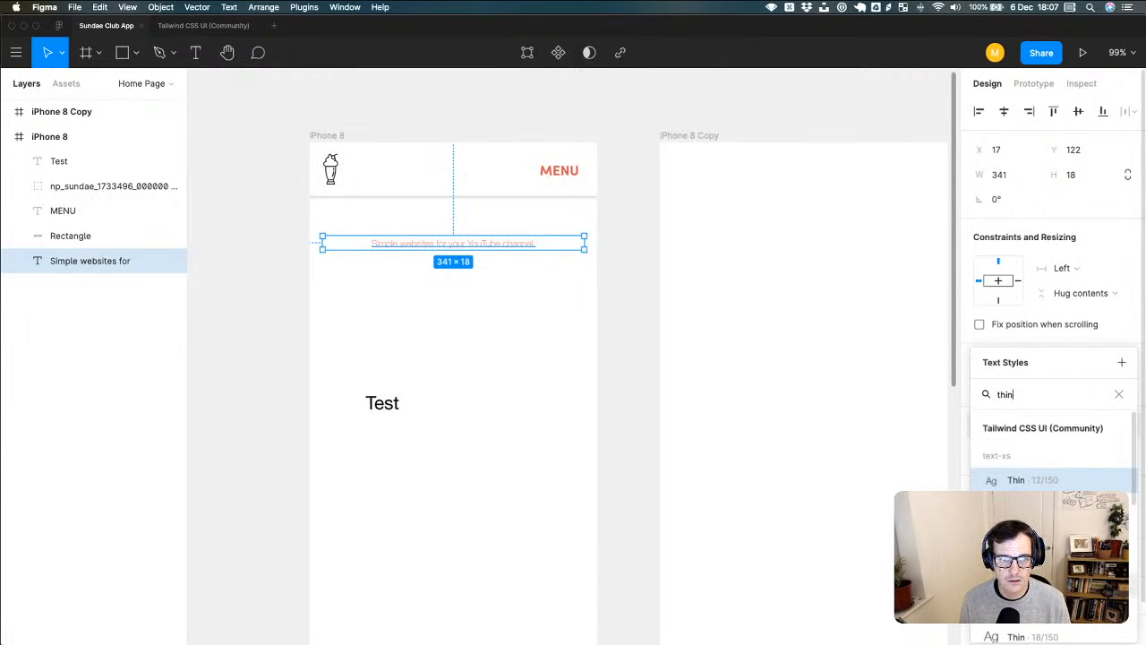
{"action": "scroll", "coordinate": [1052, 448], "scroll_direction": "down", "scroll_amount": 3}
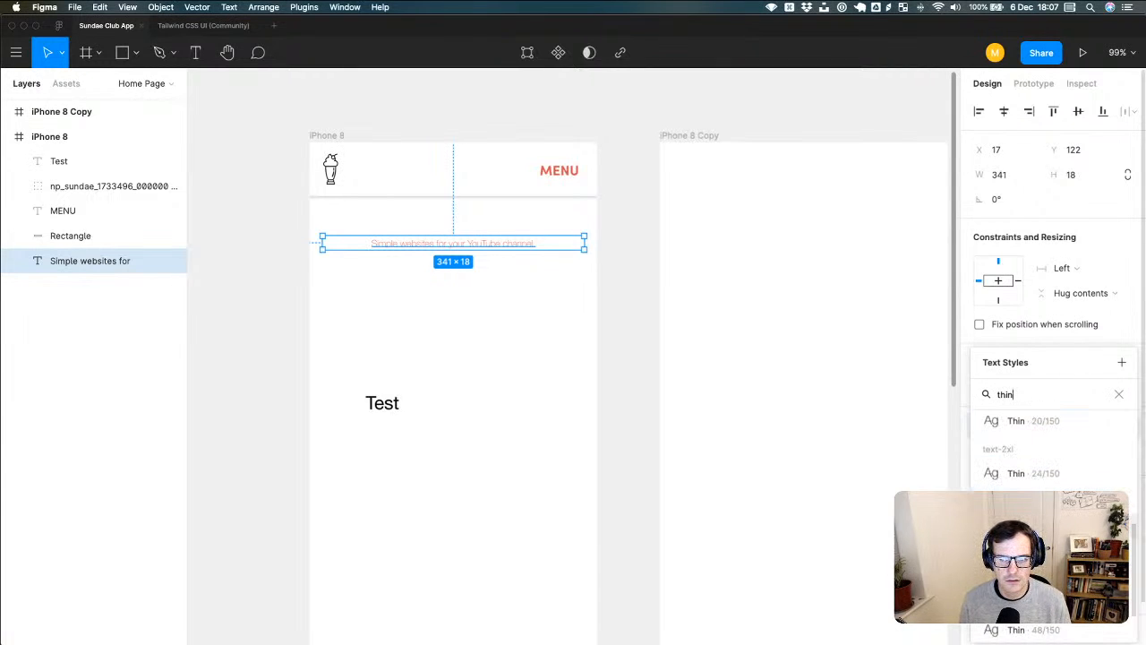
{"action": "scroll", "coordinate": [1053, 439], "scroll_direction": "up", "scroll_amount": 3}
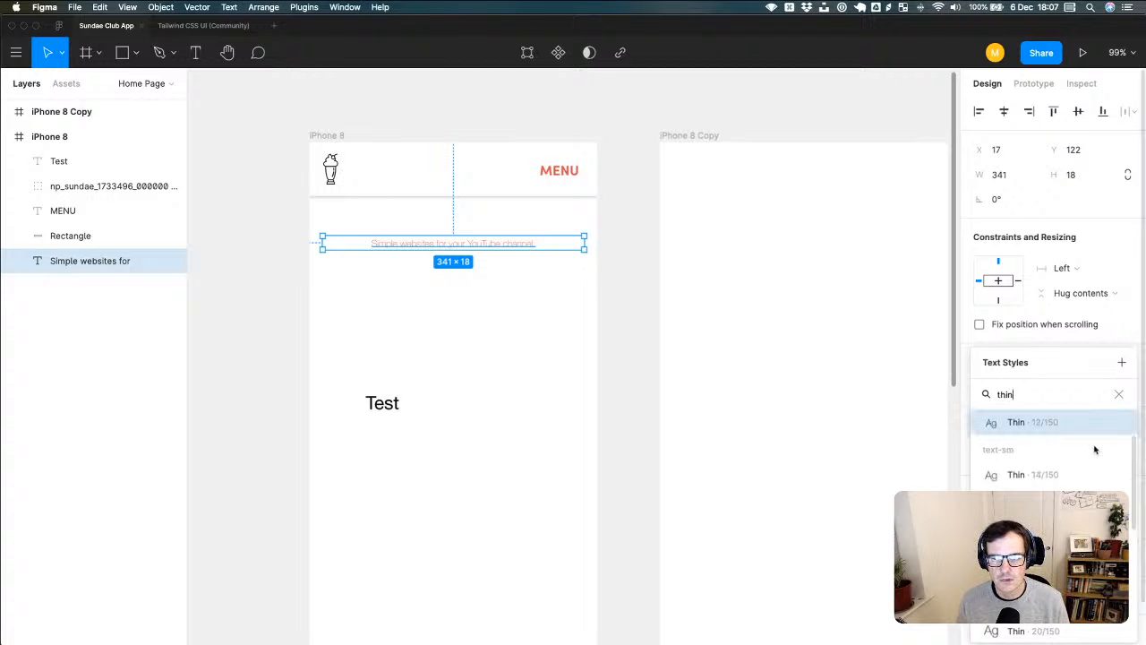
{"action": "left_click", "coordinate": [1119, 395]}
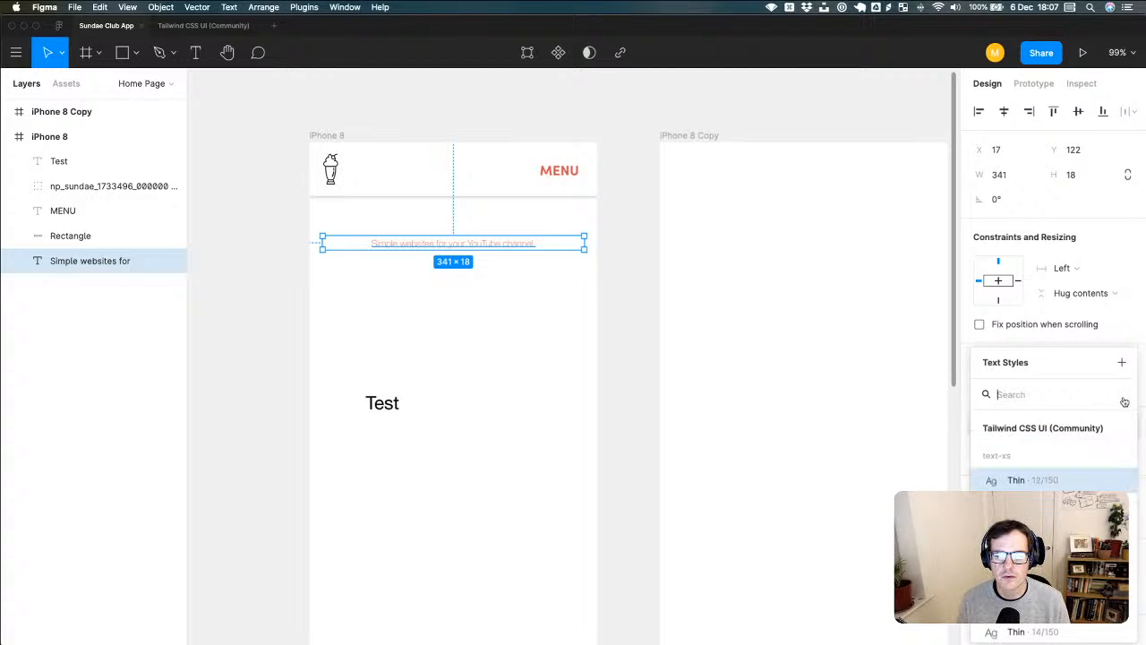
- Switch to Sketch and view the text styles available for the Hello text
{"action": "key", "text": "super+Tab"}
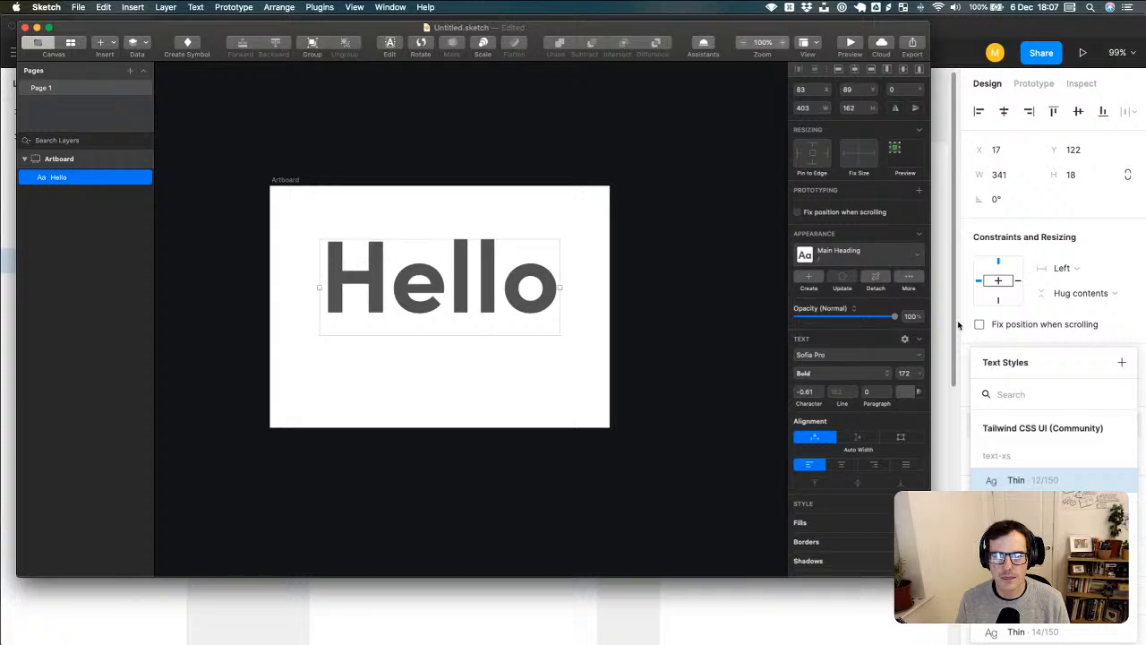
{"action": "left_click", "coordinate": [849, 255]}
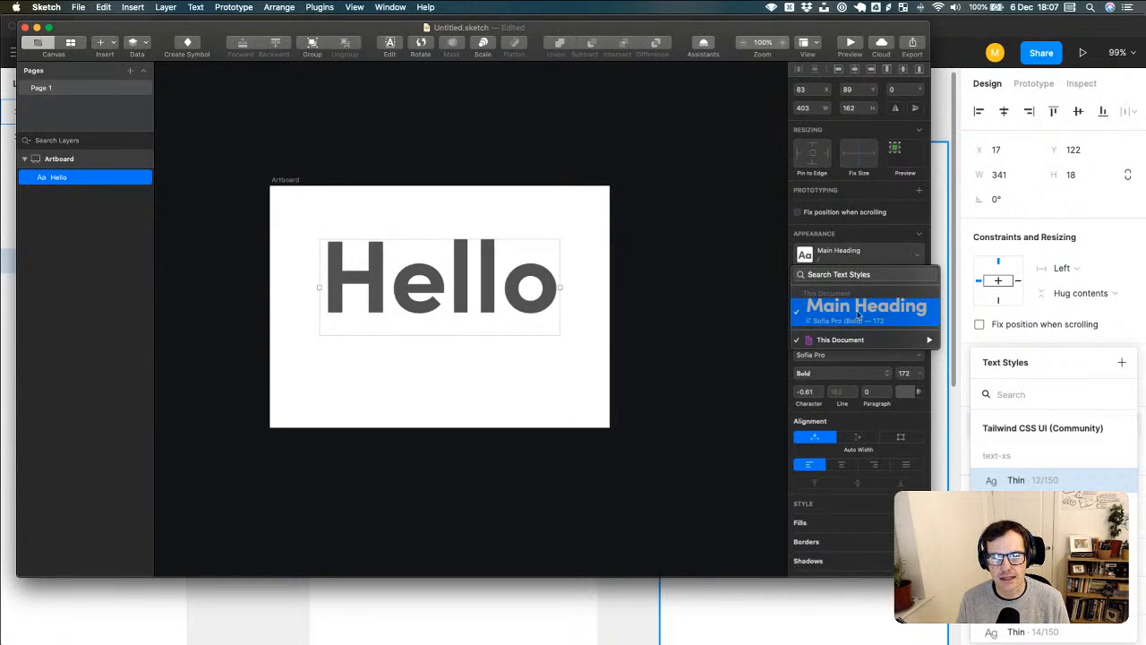
{"action": "left_click", "coordinate": [683, 363]}
- Preview neighbouring typefaces on the Hello text in Sketch, ending on Snell Roundhand
{"action": "left_click", "coordinate": [809, 355]}
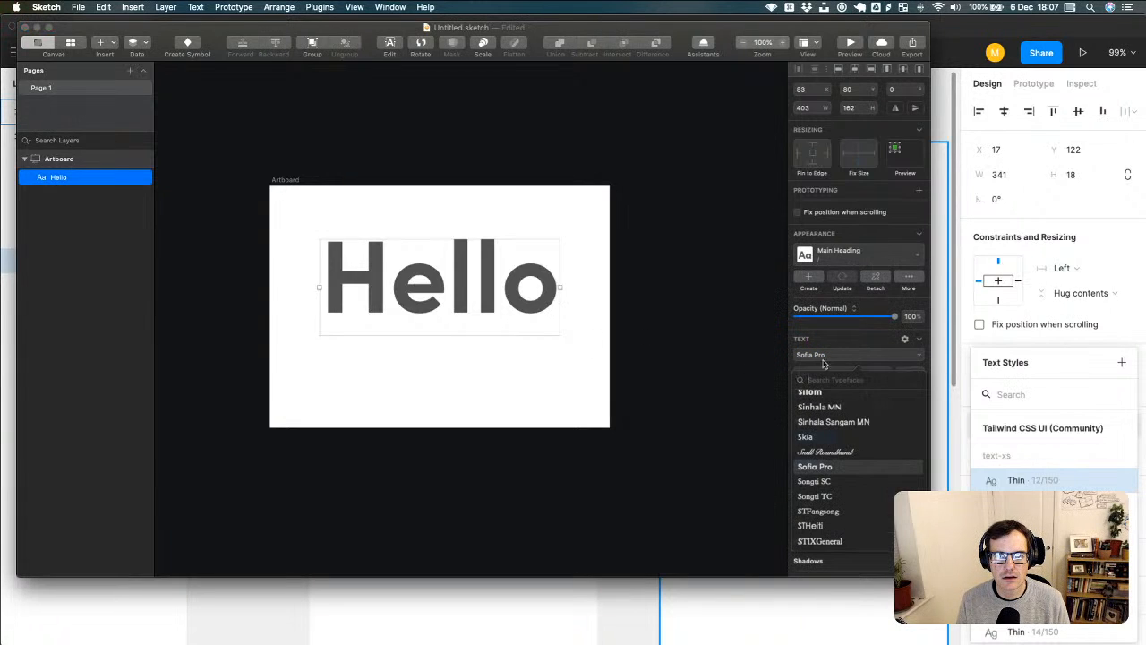
{"action": "key", "text": "Down"}
{"action": "key", "text": "Down"}
{"action": "key", "text": "Down"}
{"action": "key", "text": "Down"}
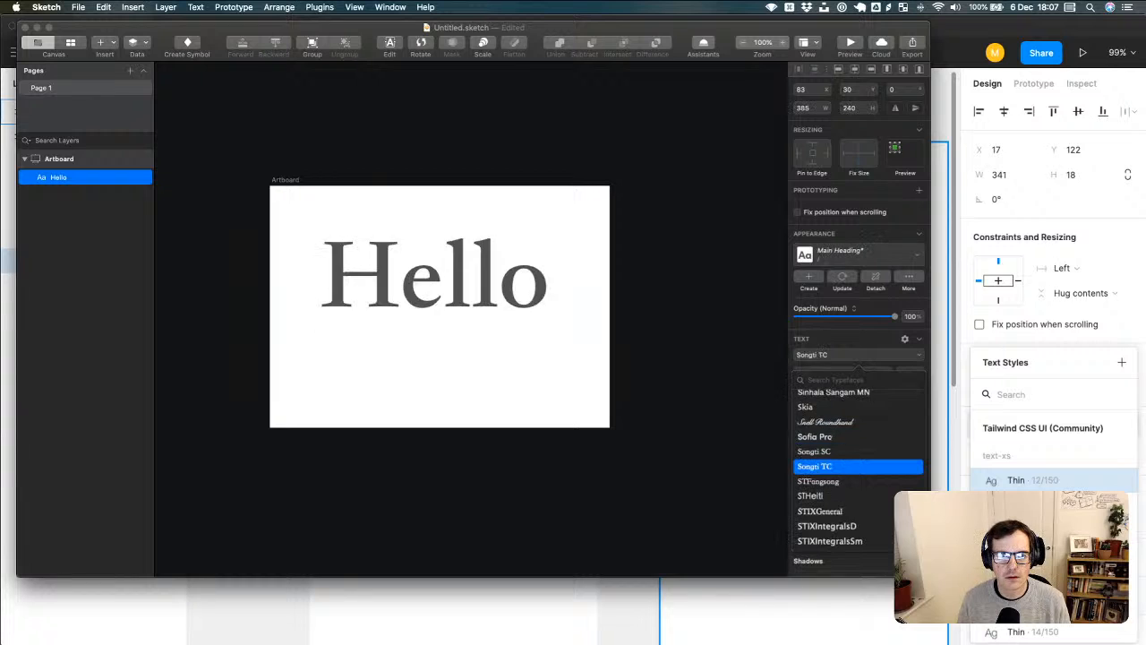
{"action": "key", "text": "Up"}
{"action": "key", "text": "Up"}
{"action": "key", "text": "Up"}
{"action": "key", "text": "Up"}
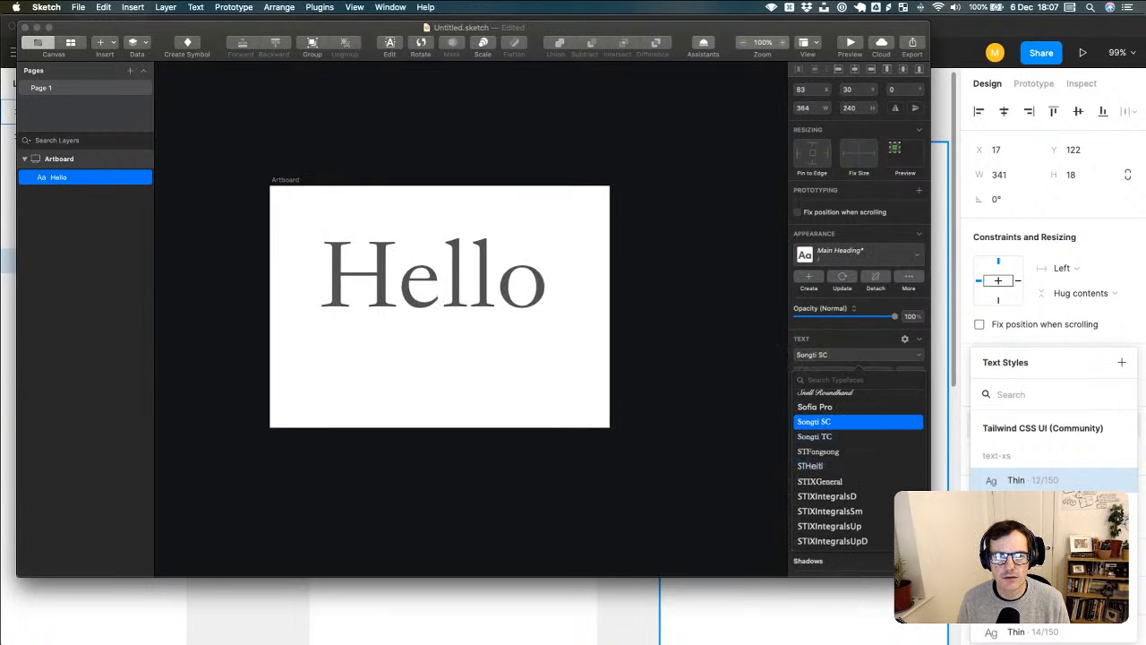
{"action": "key", "text": "Up"}
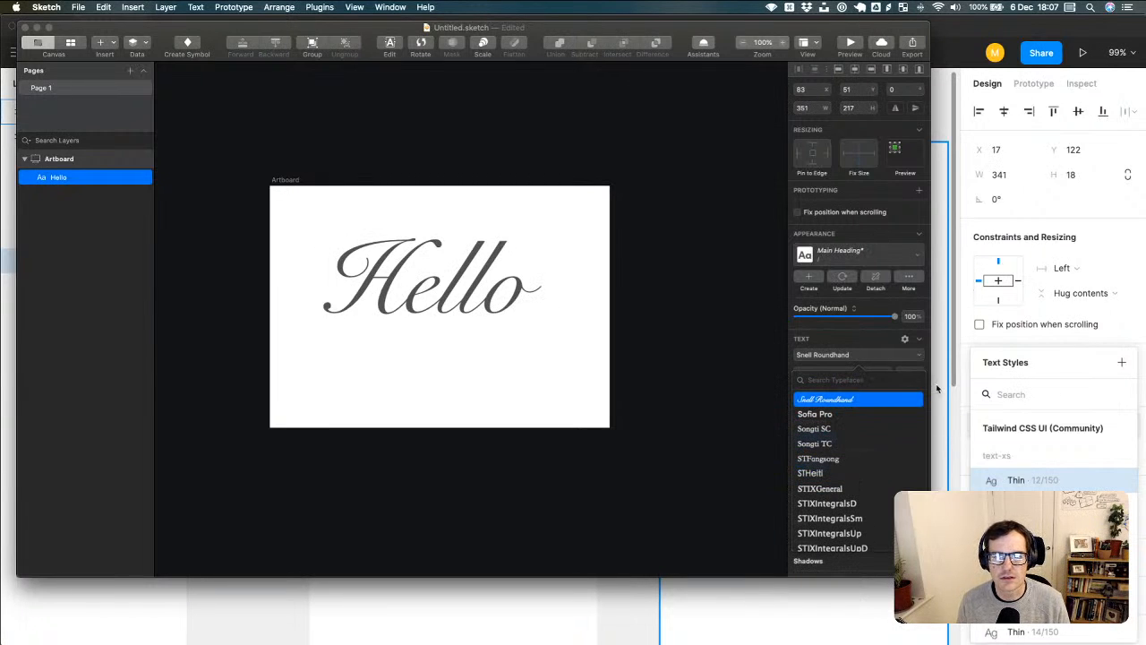
- Return to Figma and undo the text-xs/Thin style on the heading in the iPhone 8 frame
{"action": "left_click", "coordinate": [1130, 321]}
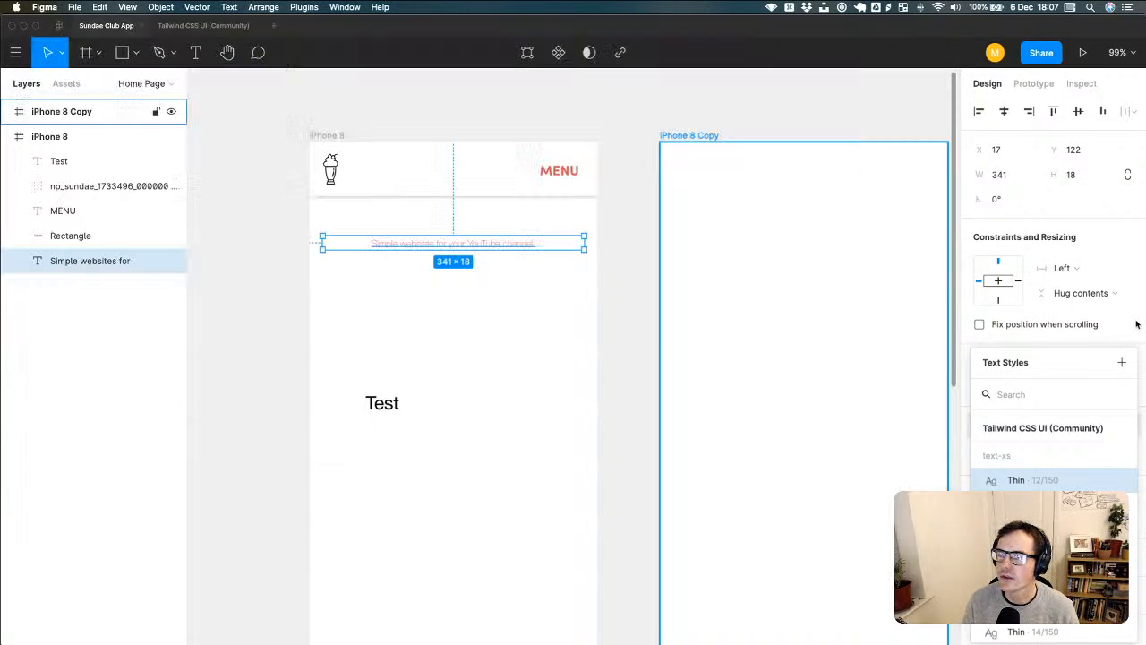
{"action": "left_click", "coordinate": [466, 328]}
{"action": "left_click", "coordinate": [472, 247]}
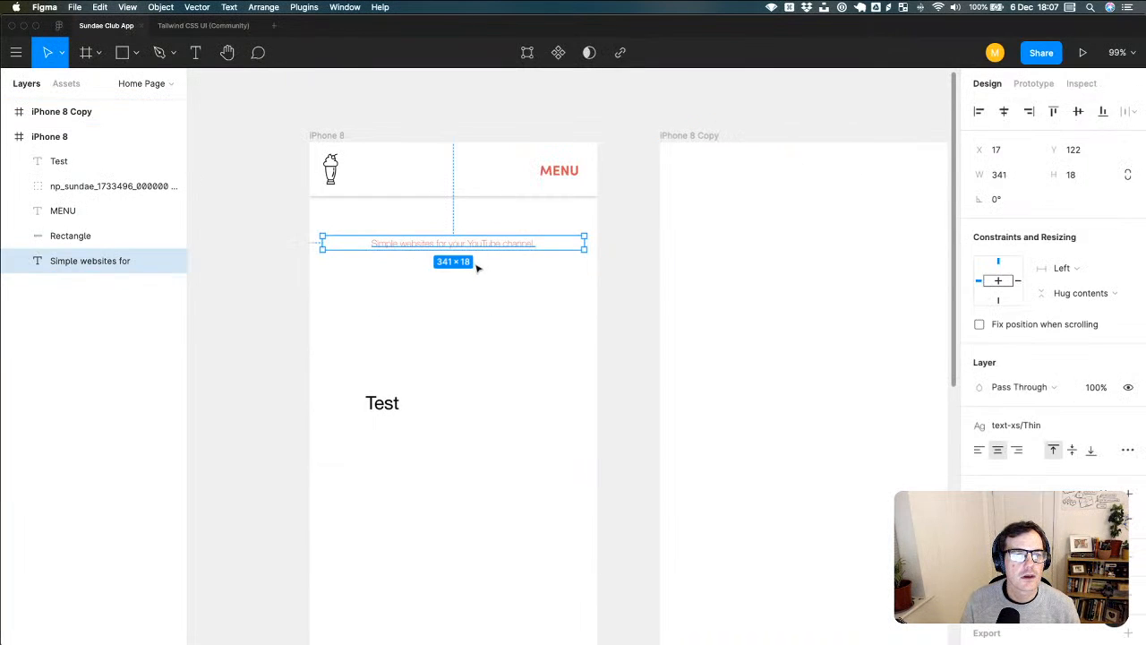
{"action": "left_click", "coordinate": [478, 266]}
{"action": "left_click", "coordinate": [487, 251]}
{"action": "key", "text": "super+z"}
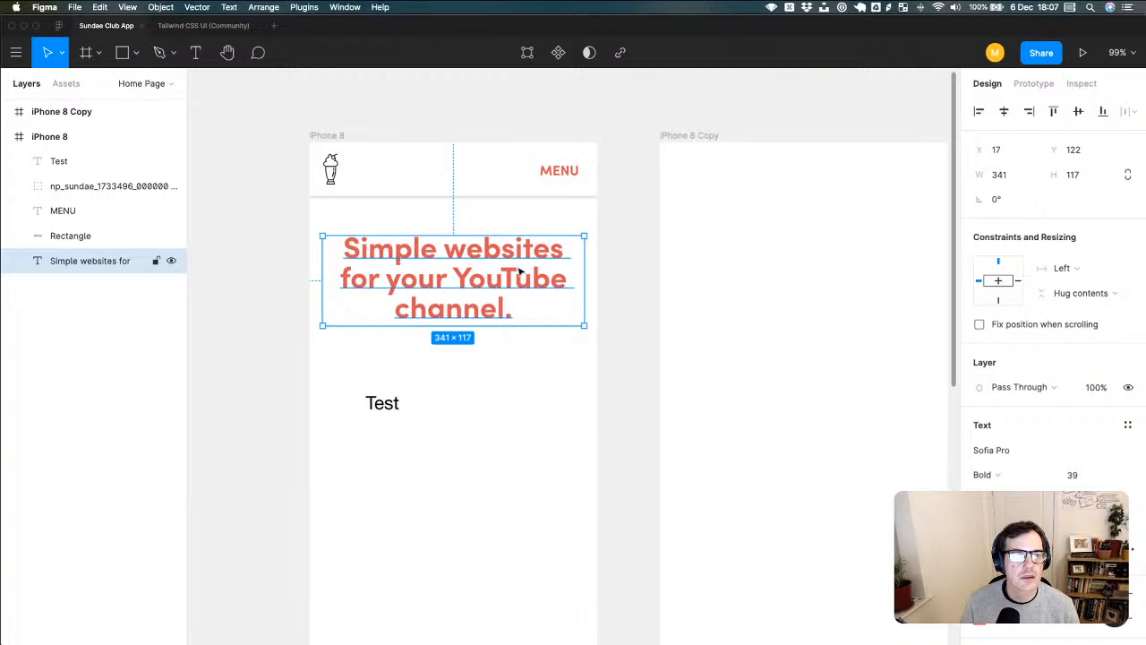
- Move the Test text to the horizontal centre beneath the heading, at about X 166, Y 291
{"action": "left_click", "coordinate": [610, 283]}
{"action": "left_click", "coordinate": [541, 281]}
{"action": "left_click_drag", "start_coordinate": [385, 408], "coordinate": [458, 383]}
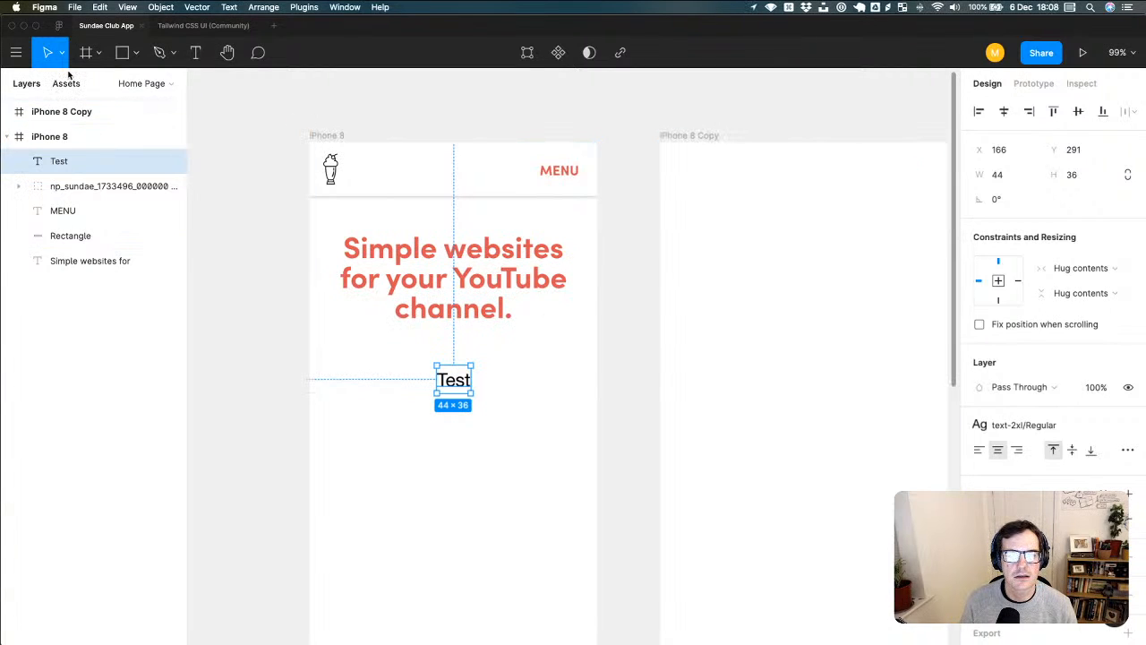
- Switch to the Tailwind CSS UI (Community) file and collapse Group 6 of the Typography frame in the layer list
{"action": "left_click", "coordinate": [160, 26]}
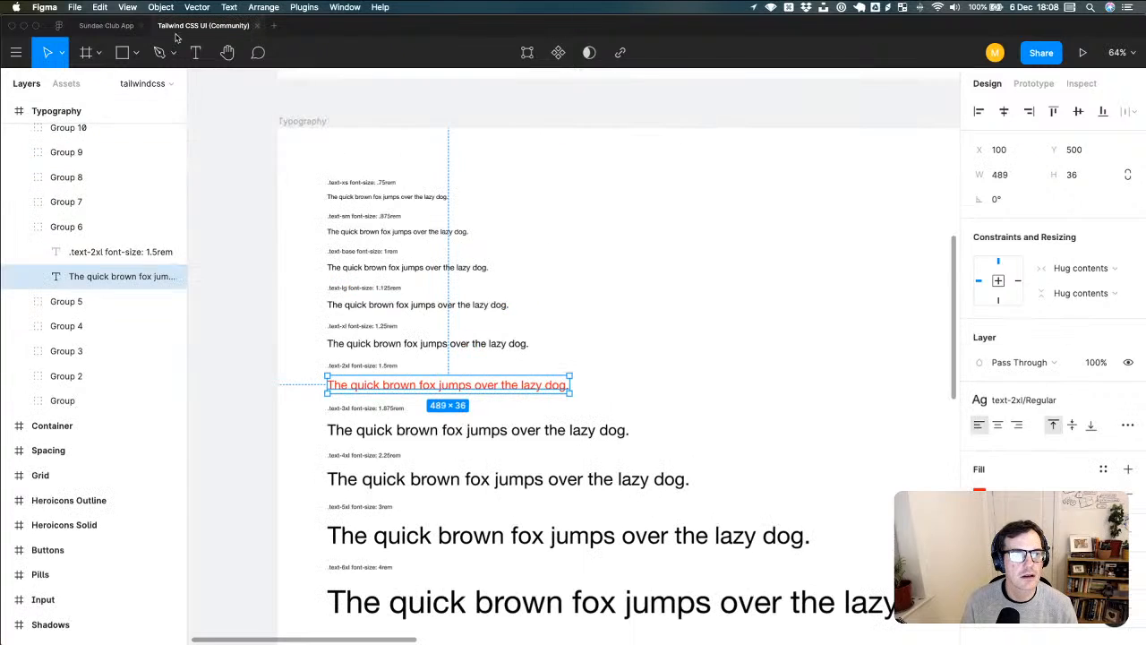
{"action": "left_click", "coordinate": [22, 227]}
{"action": "scroll", "coordinate": [121, 269], "scroll_direction": "up", "scroll_amount": 3}
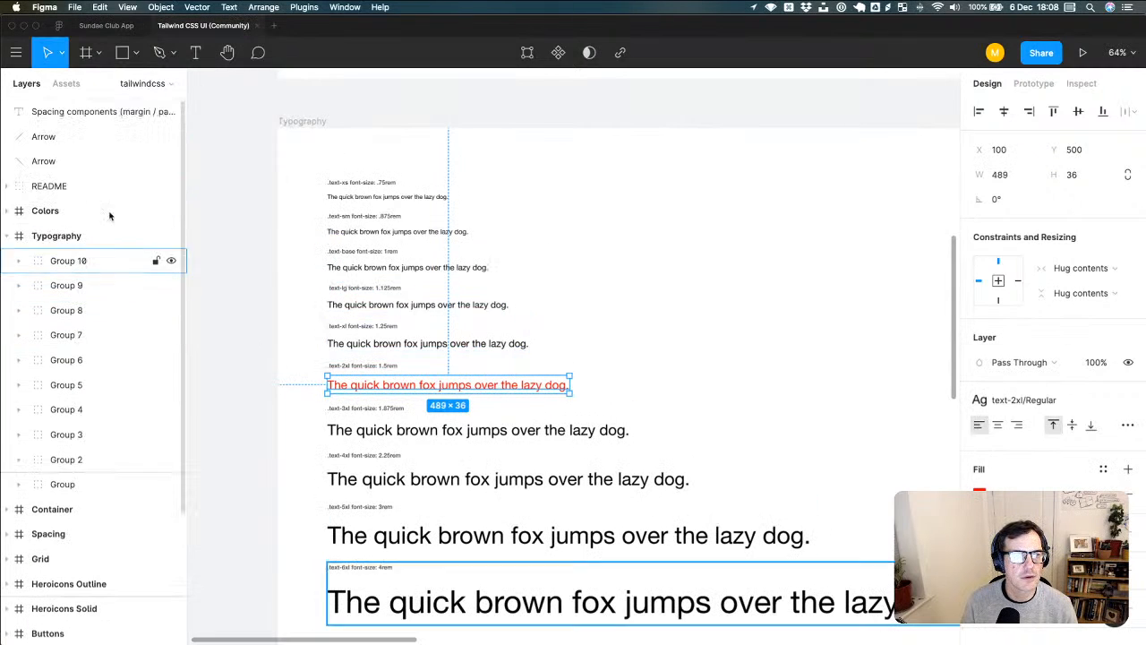
- Deselect the sample text and browse the file's local components, expanding the Buttons / Button group
{"action": "left_click", "coordinate": [66, 84]}
{"action": "key", "text": "Escape"}
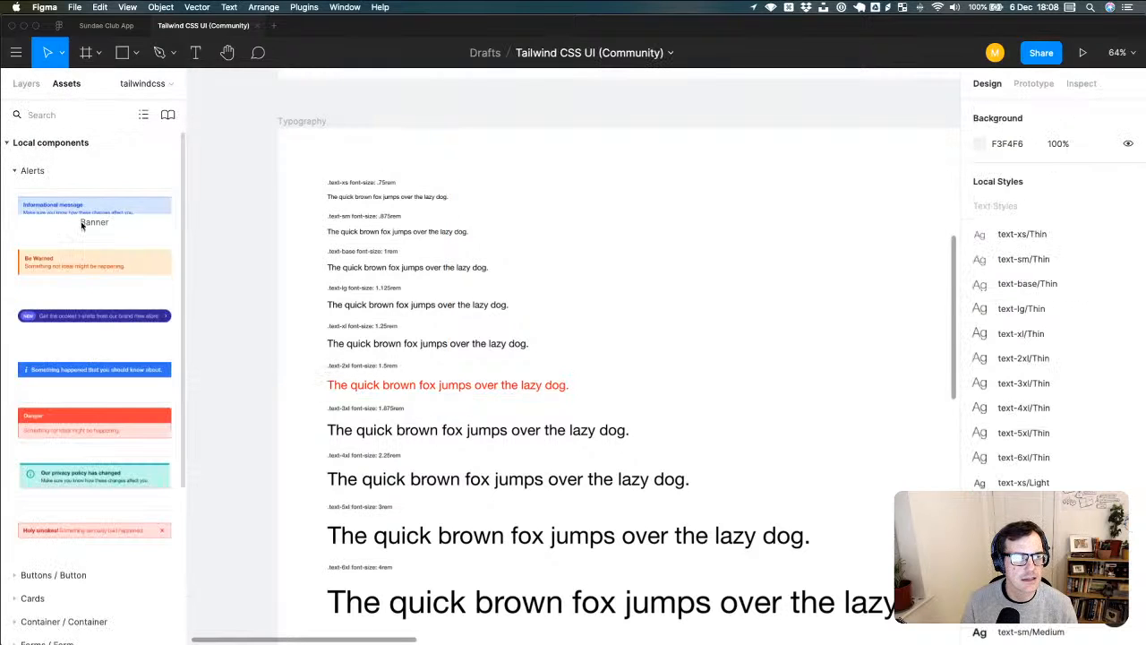
{"action": "scroll", "coordinate": [98, 269], "scroll_direction": "down", "scroll_amount": 5}
{"action": "left_click", "coordinate": [44, 354]}
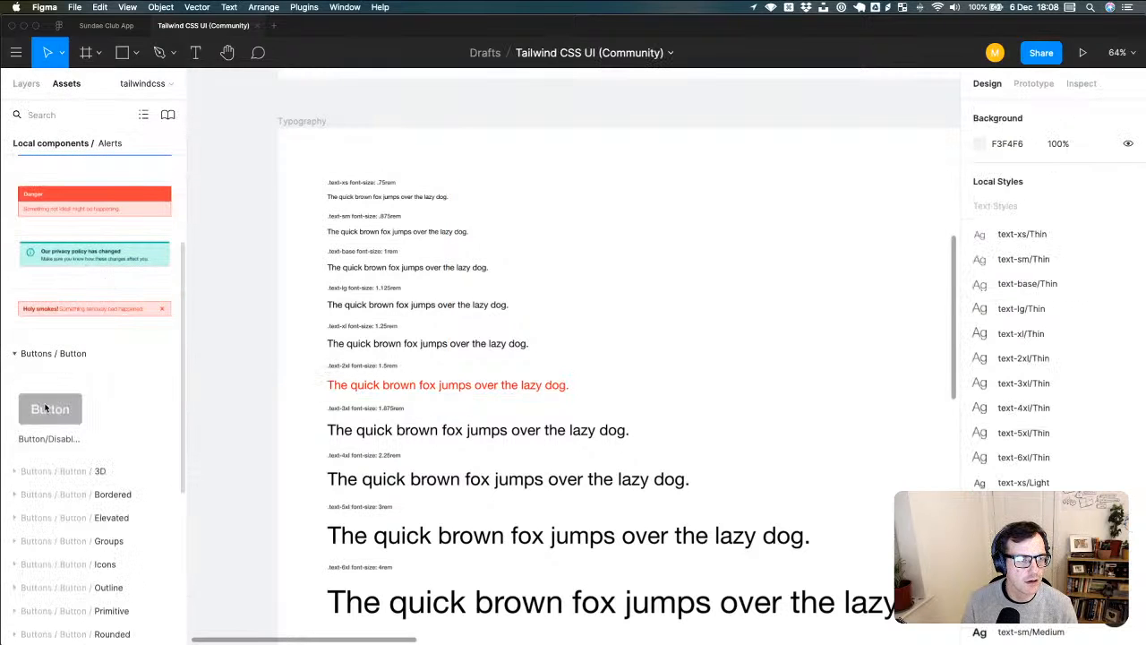
- Inspect the Button/Disabled component in the Buttons / Button group and the actions available for it
{"action": "left_click", "coordinate": [47, 408]}
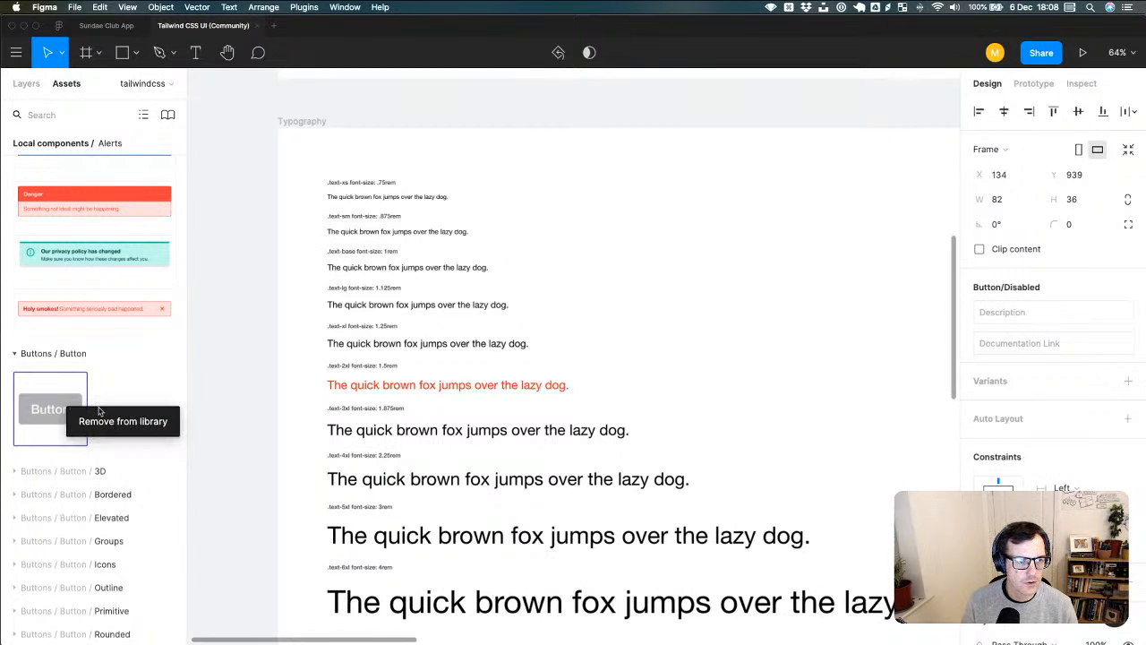
{"action": "left_click", "coordinate": [131, 389]}
{"action": "mouse_move", "coordinate": [49, 399]}
{"action": "left_mouse_down"}
{"action": "mouse_move", "coordinate": [57, 392]}
{"action": "mouse_move", "coordinate": [56, 410]}
{"action": "left_mouse_up"}
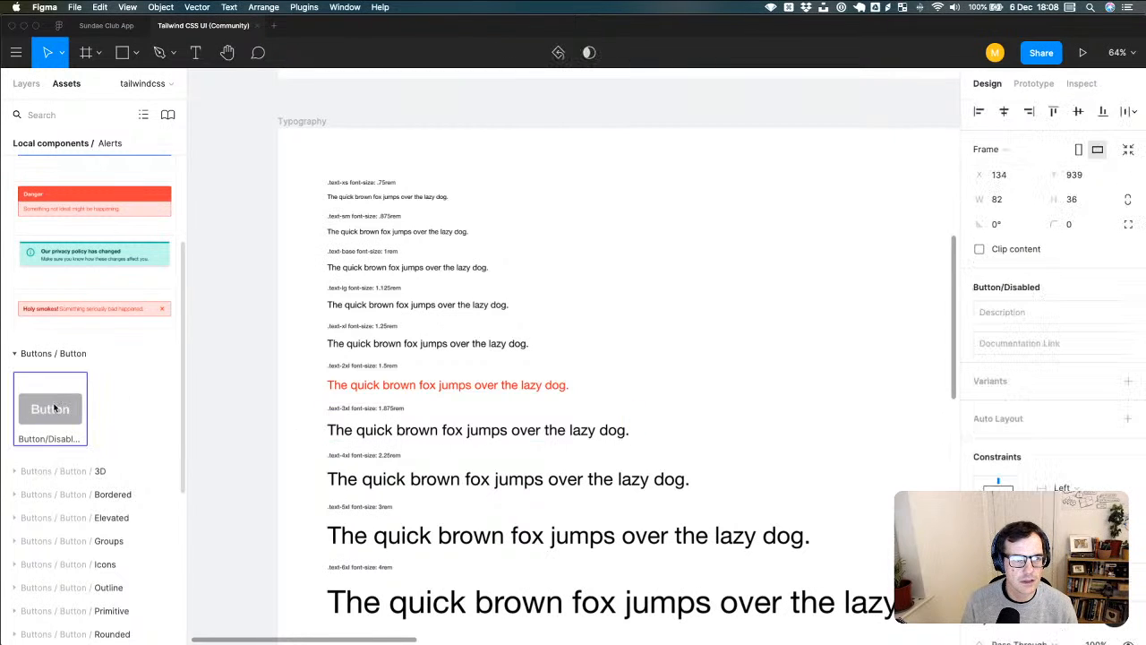
{"action": "right_click", "coordinate": [62, 410]}
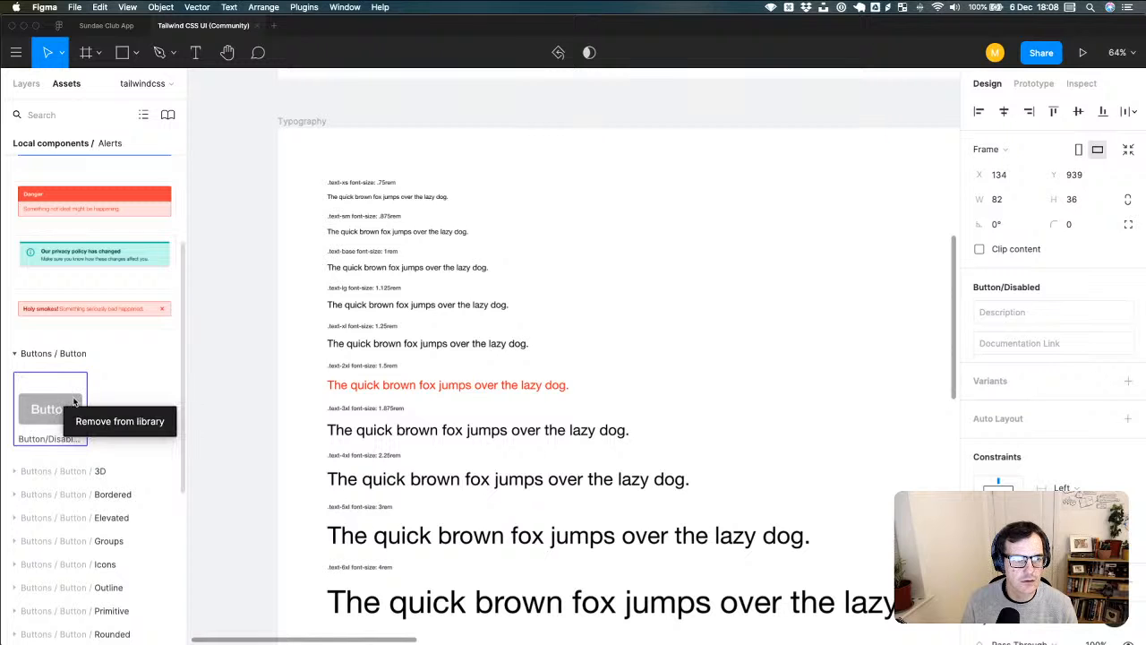
{"action": "left_click", "coordinate": [71, 399]}
{"action": "left_click", "coordinate": [64, 402]}
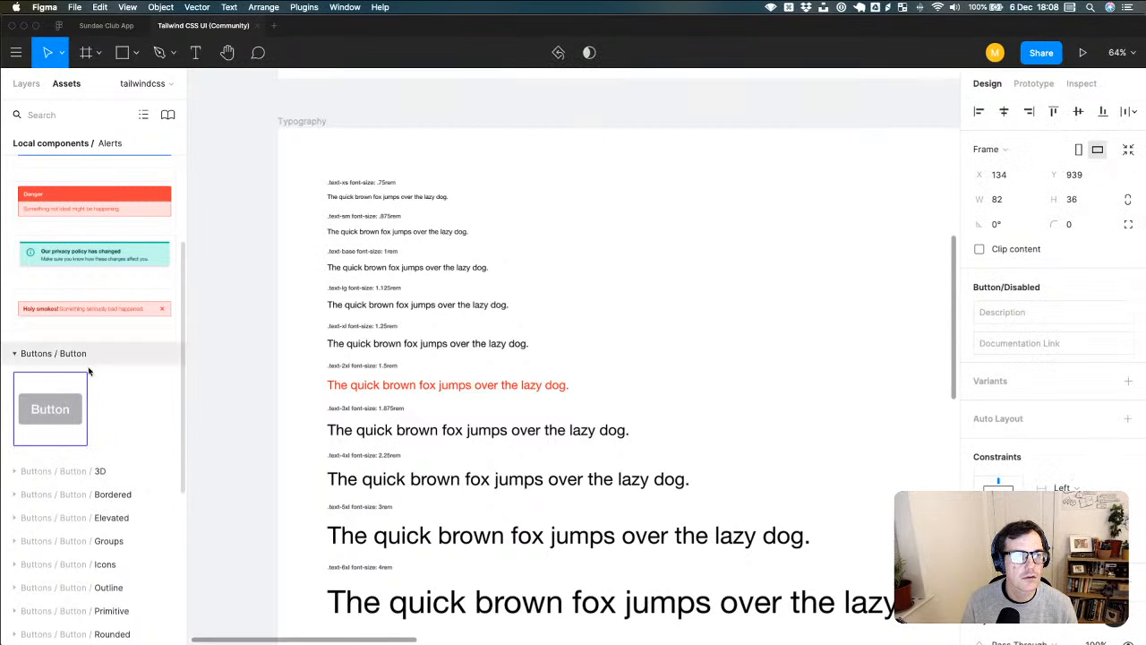
- In the Buttons frame, set the fill of the Default primitive button to the red/400 colour style
{"action": "scroll", "coordinate": [618, 432], "scroll_direction": "up", "scroll_amount": 5}
{"action": "scroll", "coordinate": [619, 433], "scroll_direction": "down", "scroll_amount": 5}
{"action": "scroll", "coordinate": [620, 432], "scroll_direction": "down", "scroll_amount": 5}
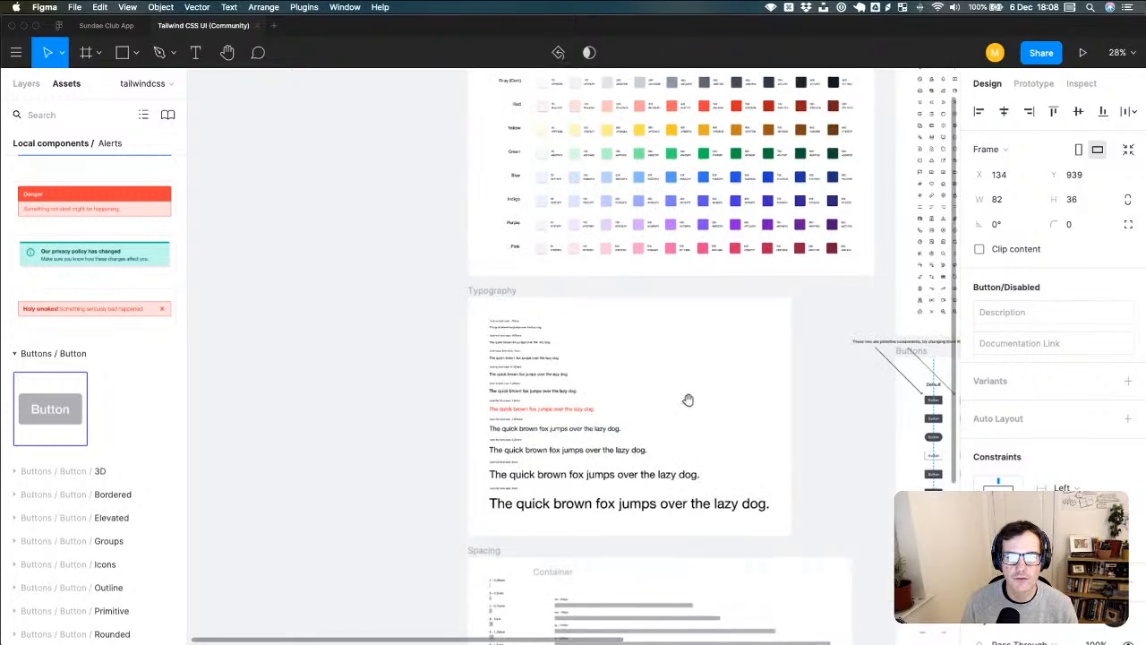
{"action": "scroll", "coordinate": [686, 396], "scroll_direction": "right", "scroll_amount": 5}
{"action": "scroll", "coordinate": [576, 325], "scroll_direction": "down", "scroll_amount": 3}
{"action": "scroll", "coordinate": [660, 370], "scroll_direction": "down", "scroll_amount": 2}
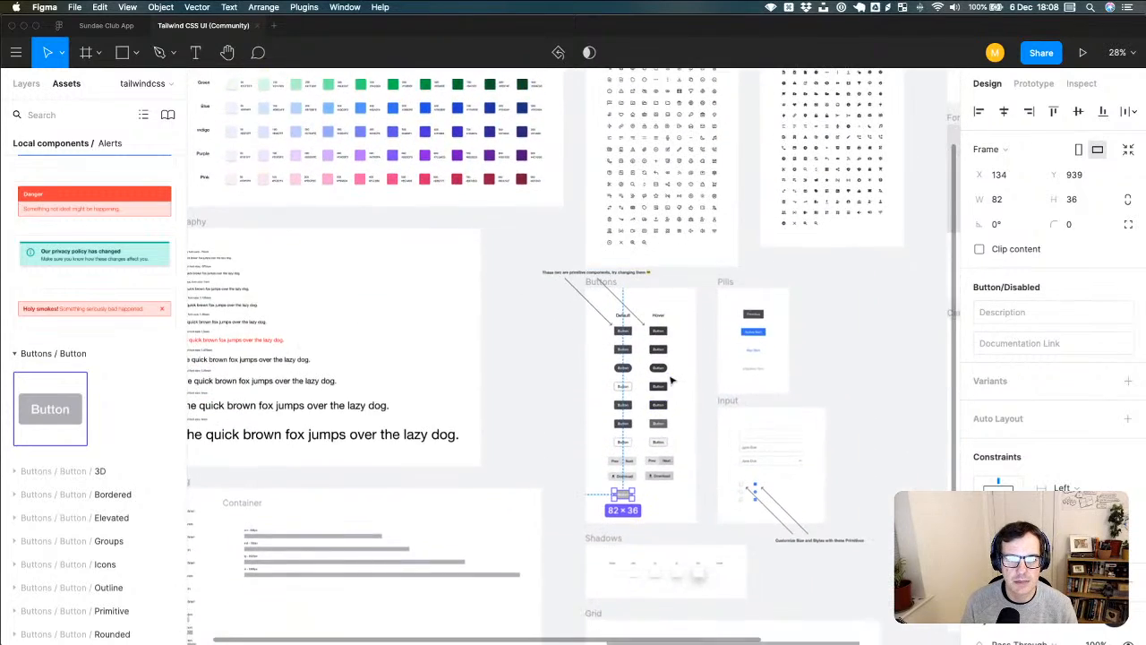
{"action": "scroll", "coordinate": [681, 376], "scroll_direction": "up", "scroll_amount": 6}
{"action": "scroll", "coordinate": [671, 381], "scroll_direction": "up", "scroll_amount": 2}
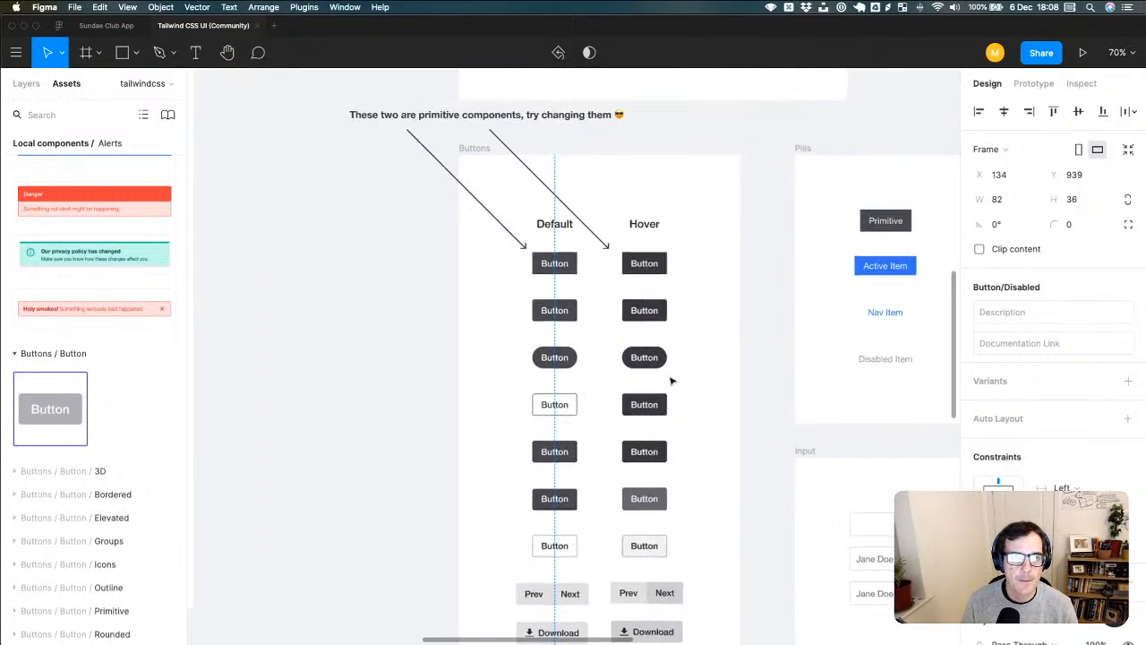
{"action": "scroll", "coordinate": [599, 266], "scroll_direction": "up", "scroll_amount": 2}
{"action": "scroll", "coordinate": [600, 311], "scroll_direction": "up", "scroll_amount": 6}
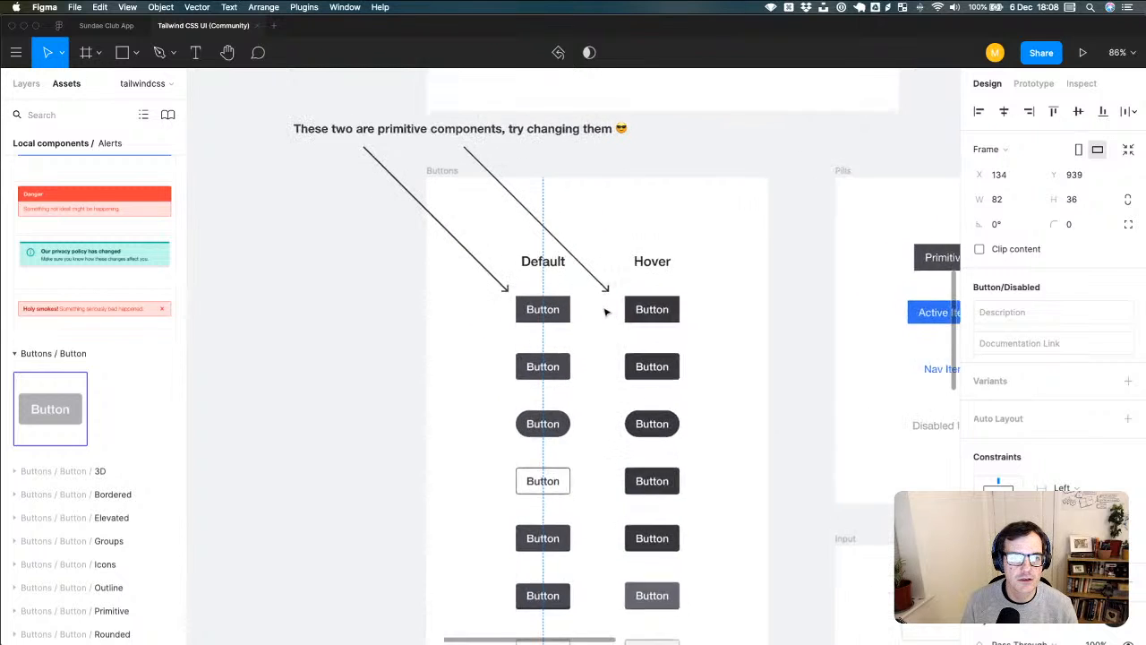
{"action": "left_click", "coordinate": [515, 322]}
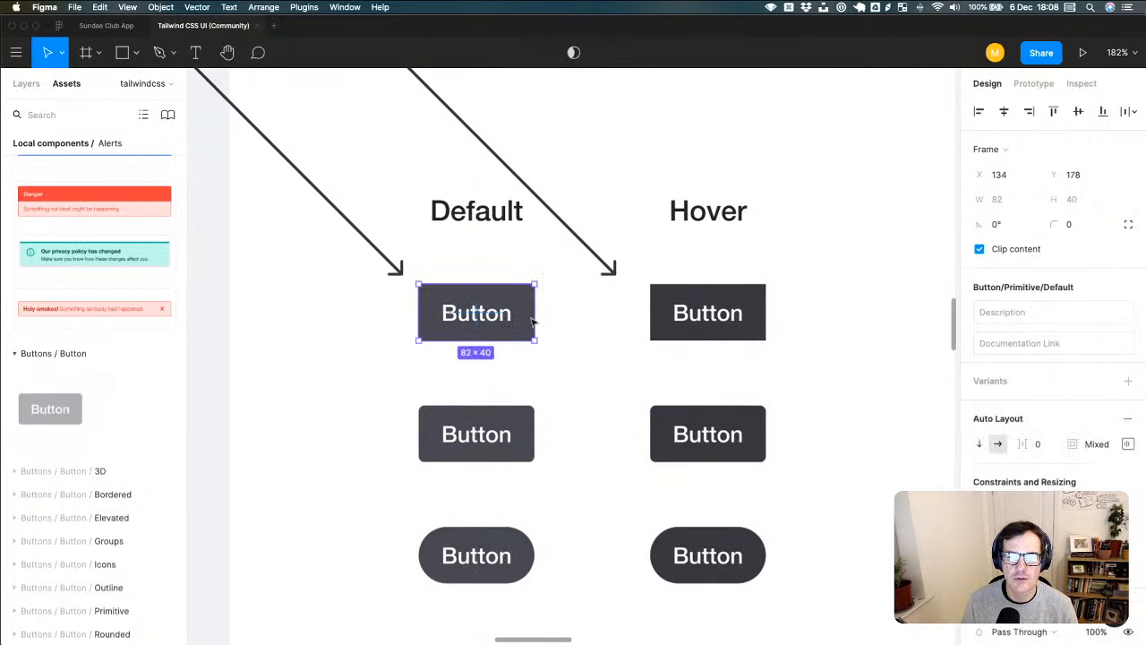
{"action": "scroll", "coordinate": [1032, 430], "scroll_direction": "down", "scroll_amount": 5}
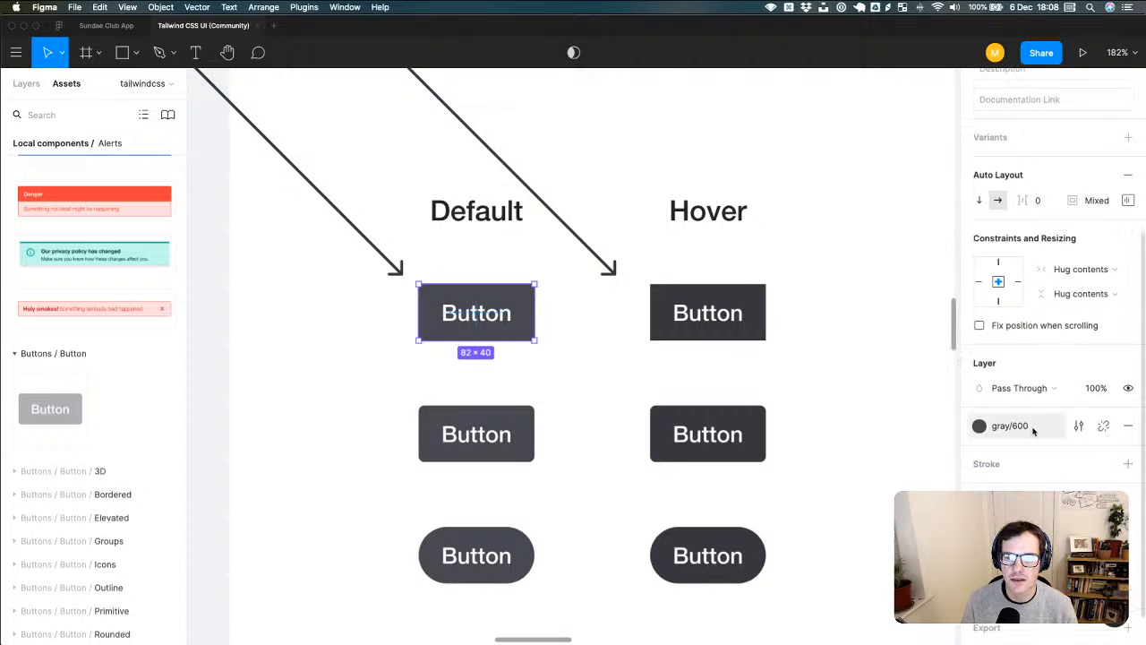
{"action": "left_click", "coordinate": [1053, 427]}
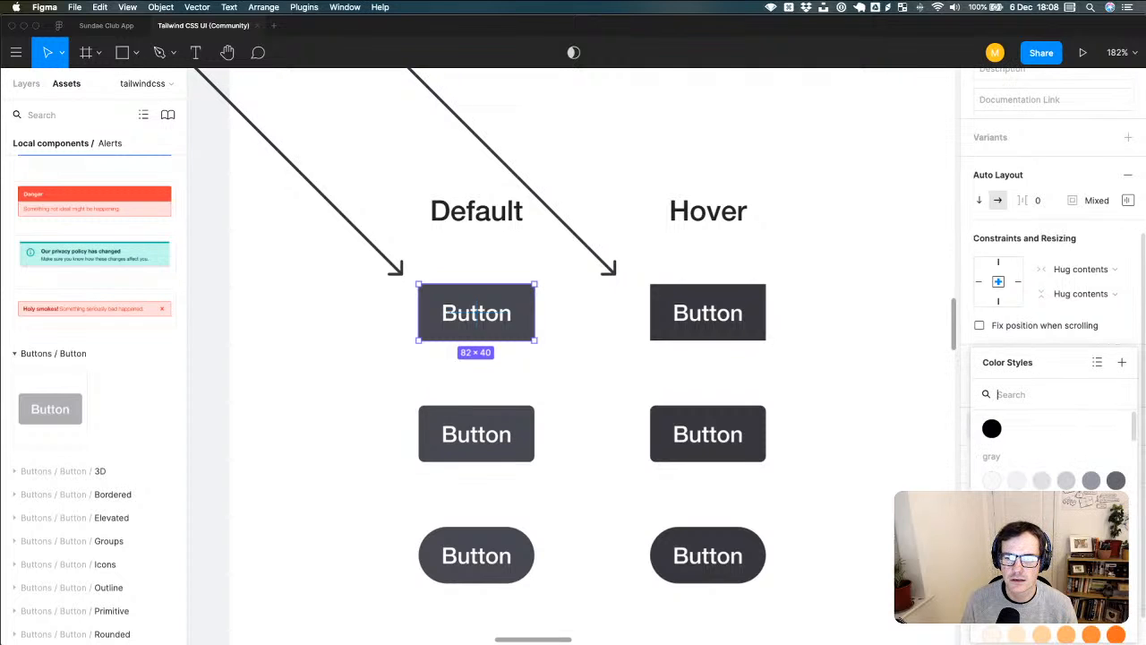
{"action": "left_click", "coordinate": [1066, 558]}
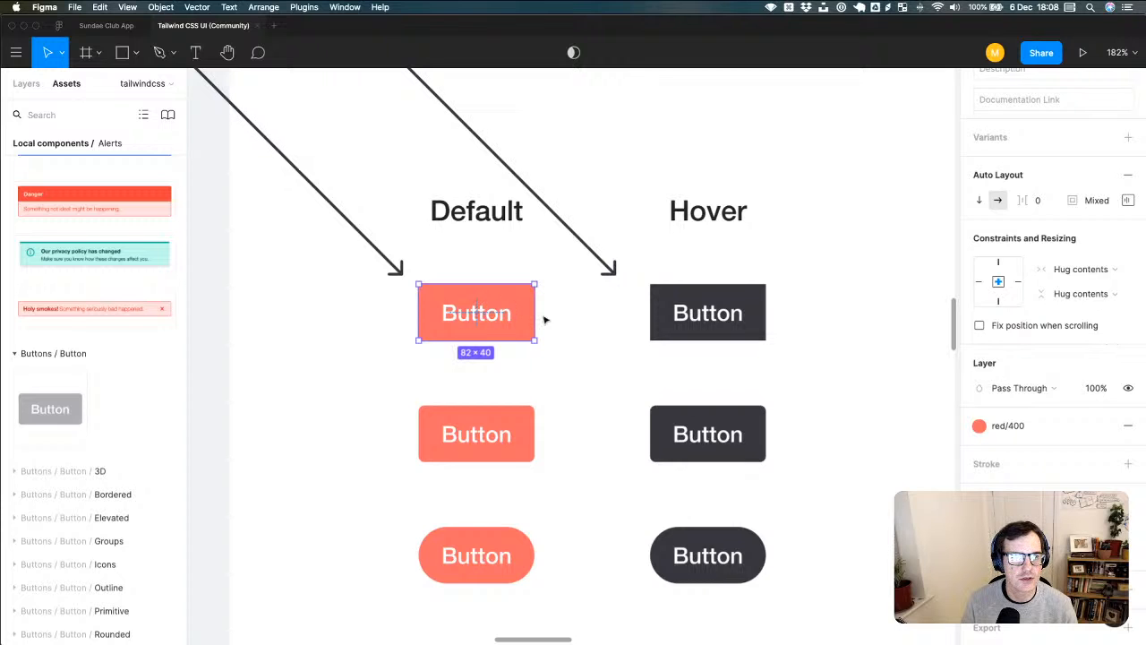
- Deselect the primitive button and examine how the fill change affects the Default and Hover button variations in the Buttons frame
{"action": "scroll", "coordinate": [559, 358], "scroll_direction": "down", "scroll_amount": 10}
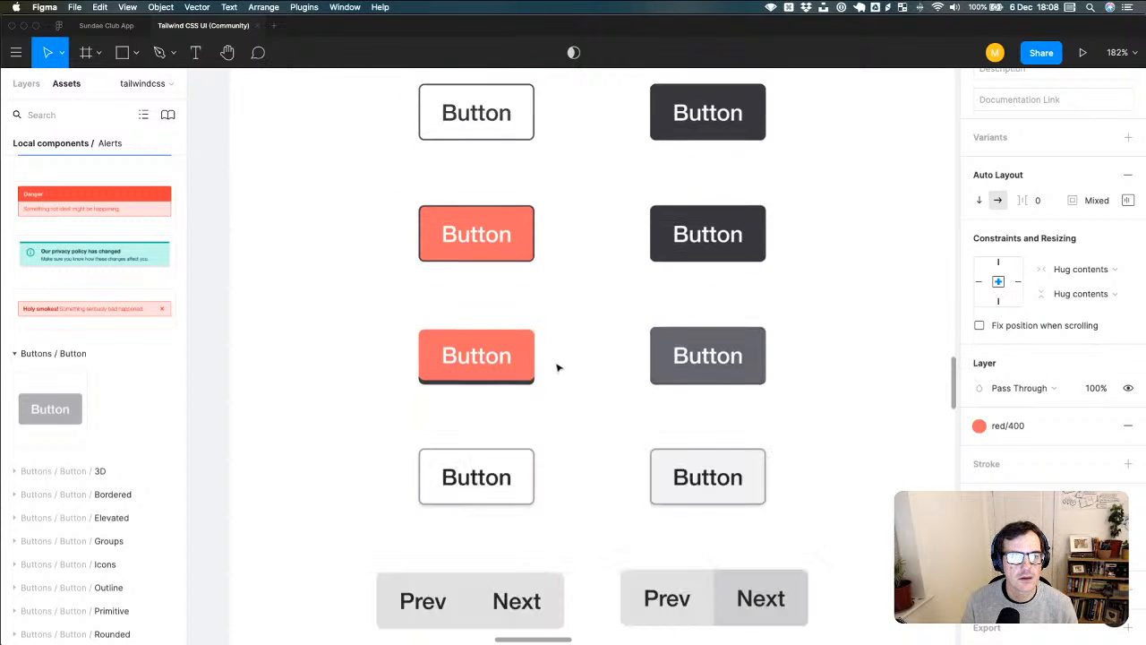
{"action": "scroll", "coordinate": [557, 367], "scroll_direction": "up", "scroll_amount": 8}
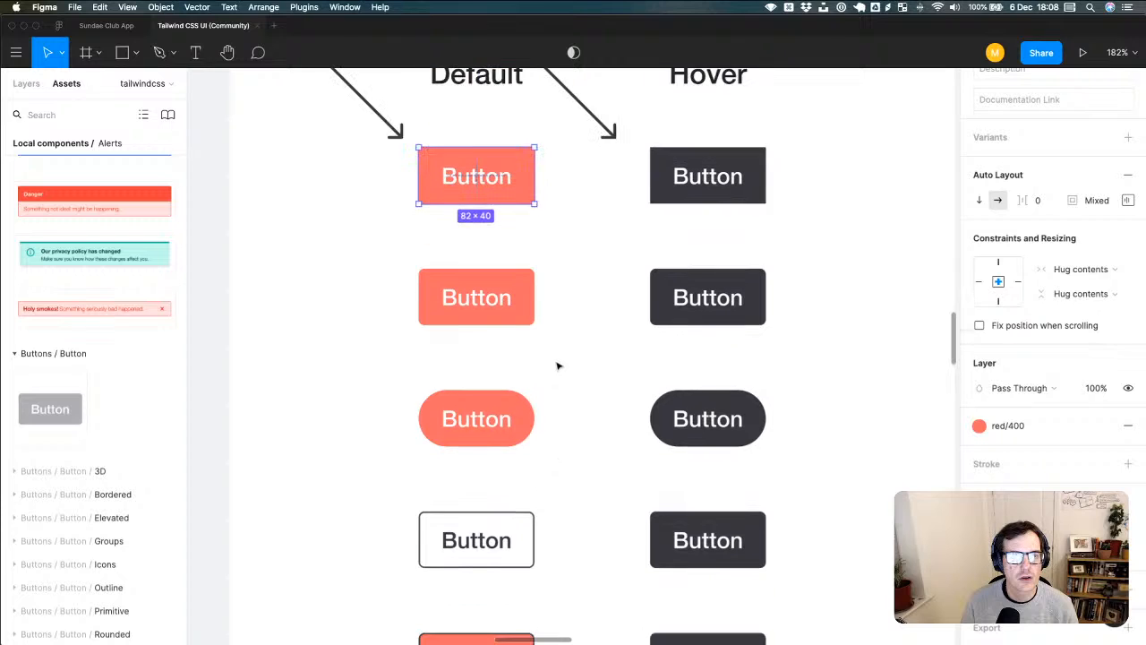
{"action": "scroll", "coordinate": [557, 366], "scroll_direction": "up", "scroll_amount": 1}
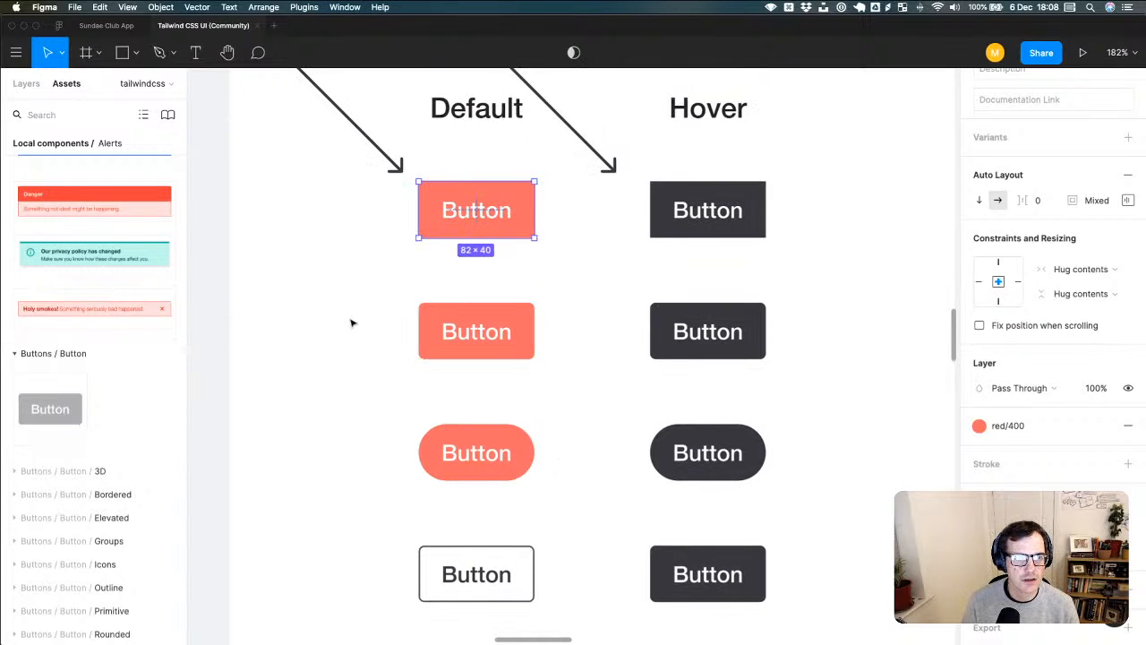
{"action": "left_click", "coordinate": [494, 275]}
{"action": "scroll", "coordinate": [524, 304], "scroll_direction": "up", "scroll_amount": 4}
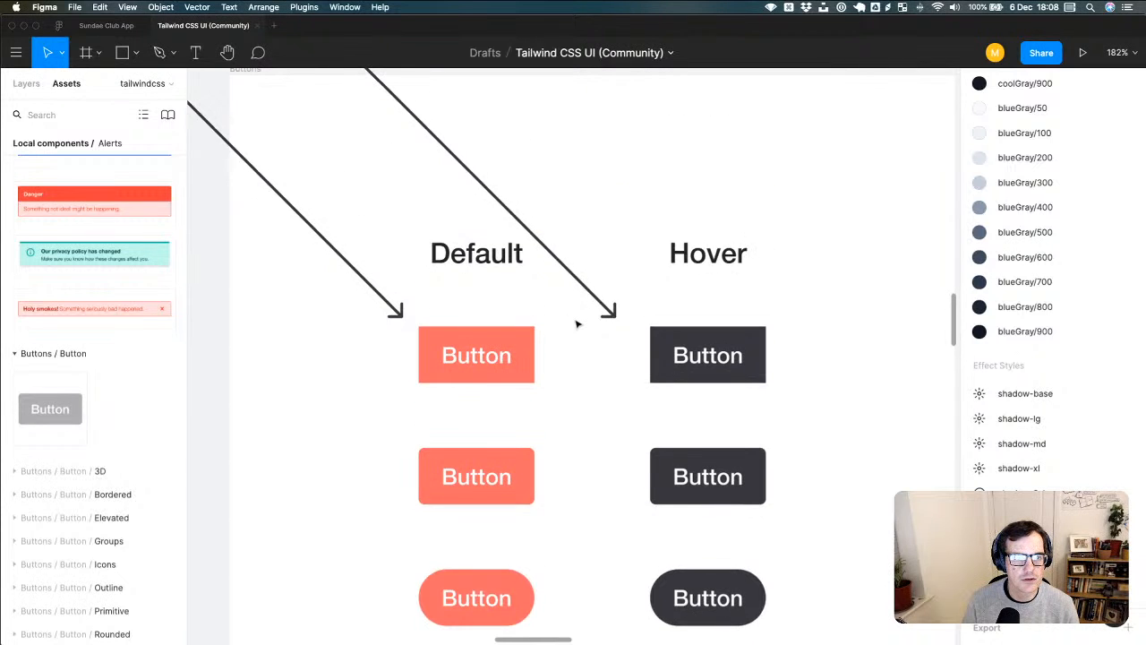
{"action": "scroll", "coordinate": [578, 324], "scroll_direction": "down", "scroll_amount": 5}
{"action": "scroll", "coordinate": [545, 345], "scroll_direction": "down", "scroll_amount": 2}
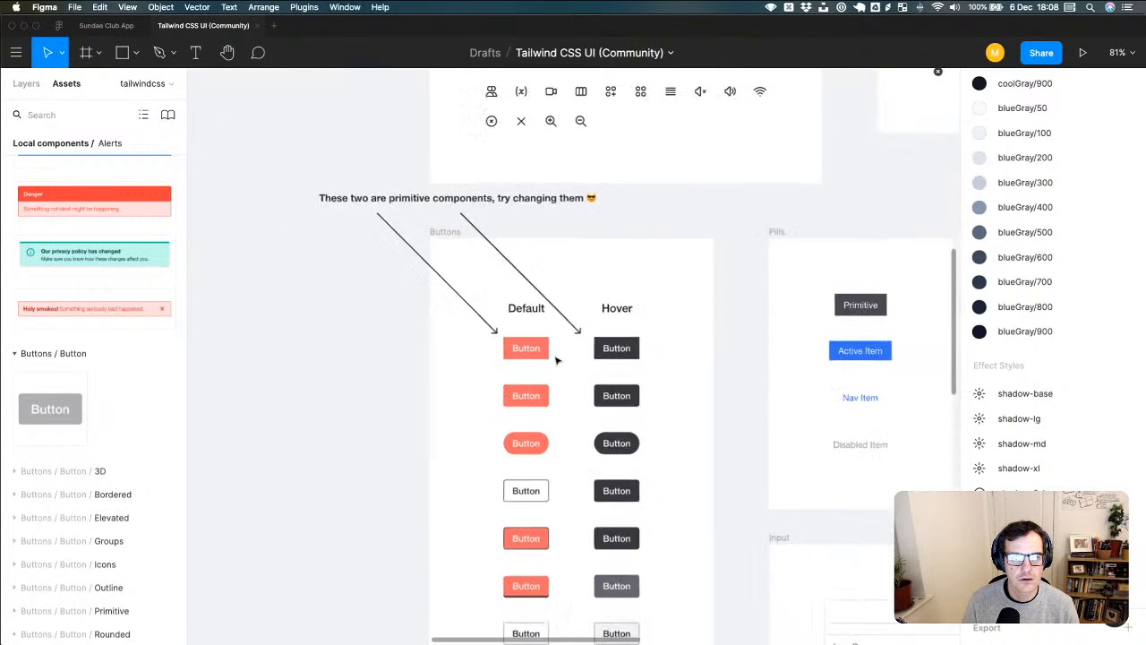
{"action": "scroll", "coordinate": [556, 360], "scroll_direction": "down", "scroll_amount": 6}
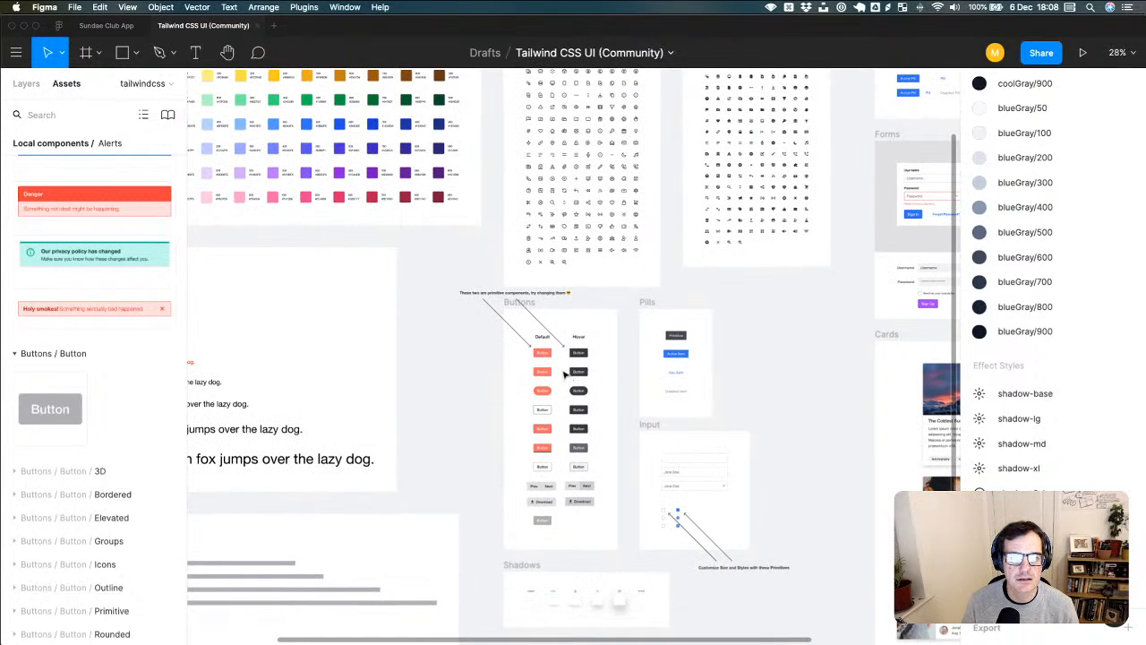
{"action": "scroll", "coordinate": [559, 363], "scroll_direction": "up", "scroll_amount": 4}
{"action": "scroll", "coordinate": [565, 375], "scroll_direction": "up", "scroll_amount": 6}
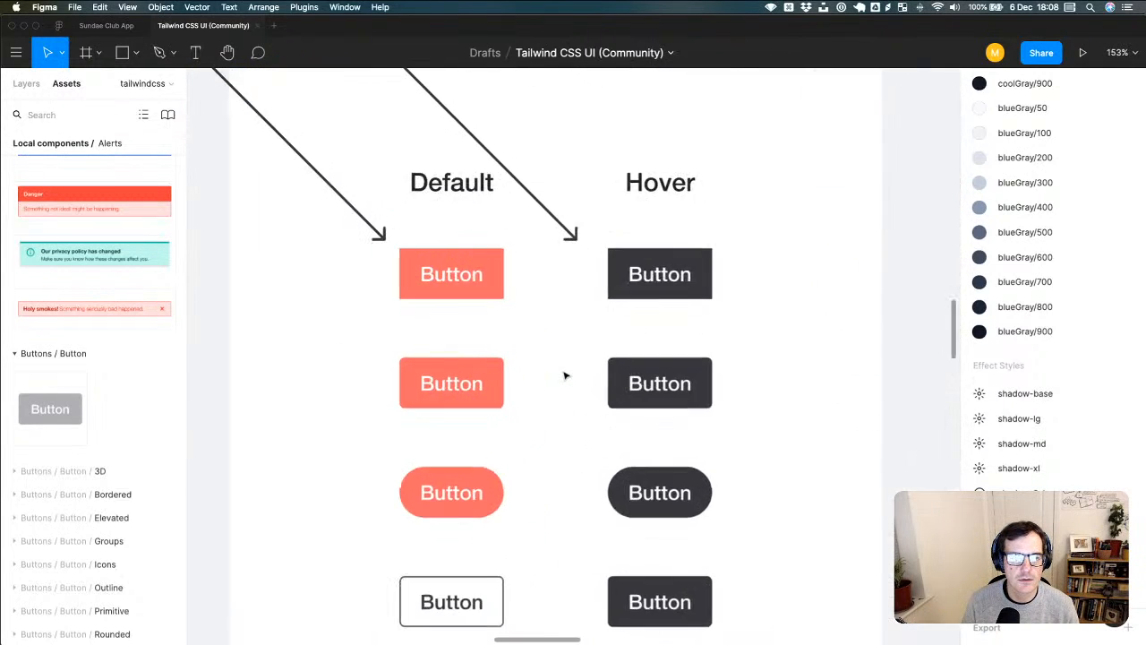
- Copy the red Default primitive button and paste it into the Sundae Club App file
{"action": "left_click", "coordinate": [502, 383]}
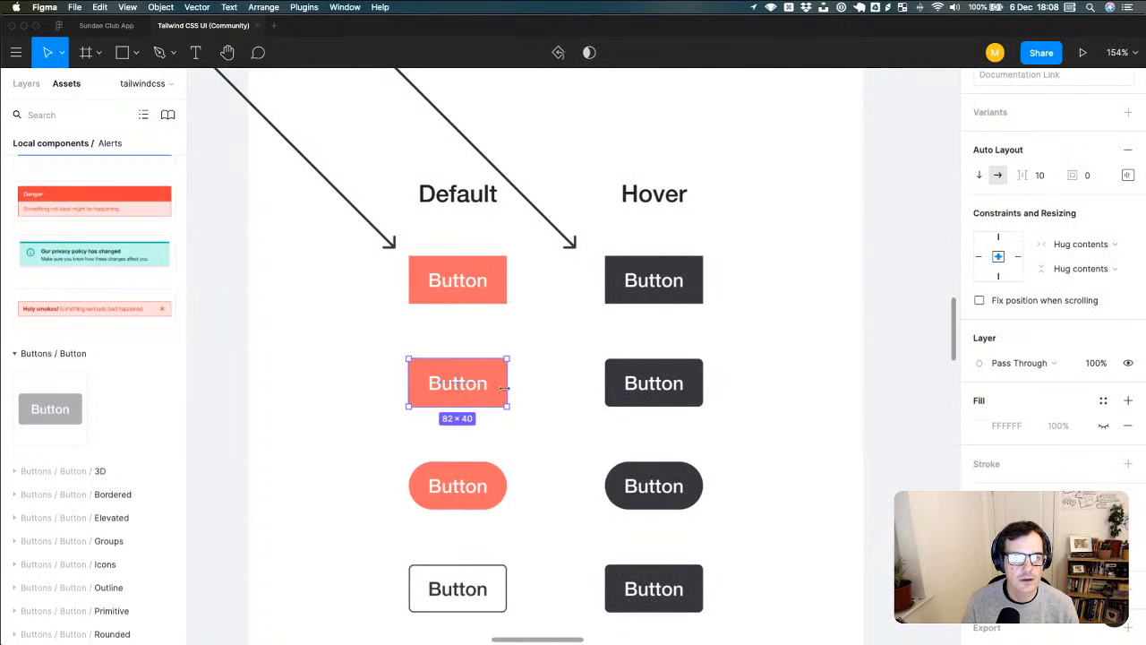
{"action": "left_click", "coordinate": [491, 299]}
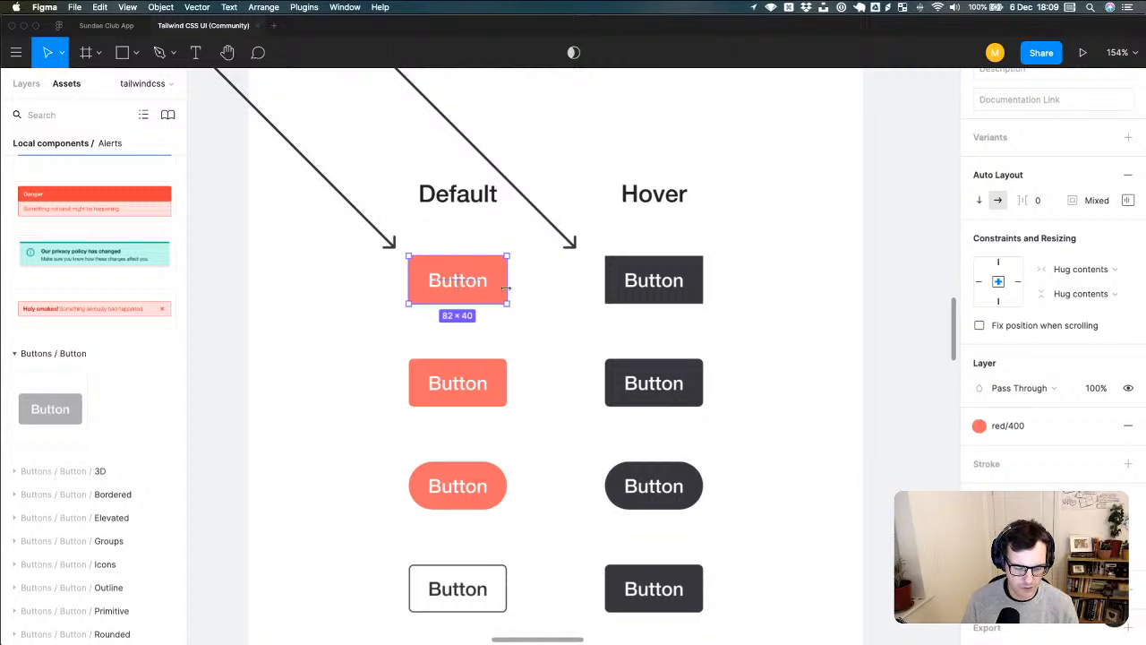
{"action": "left_click", "coordinate": [106, 26]}
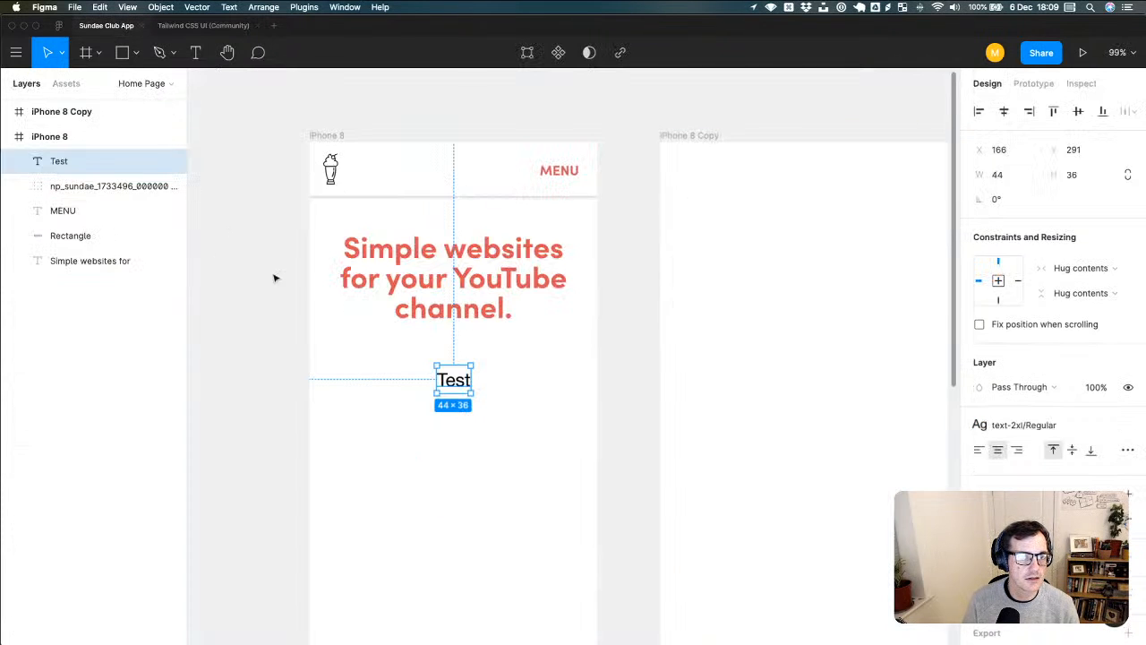
{"action": "right_click", "coordinate": [382, 448]}
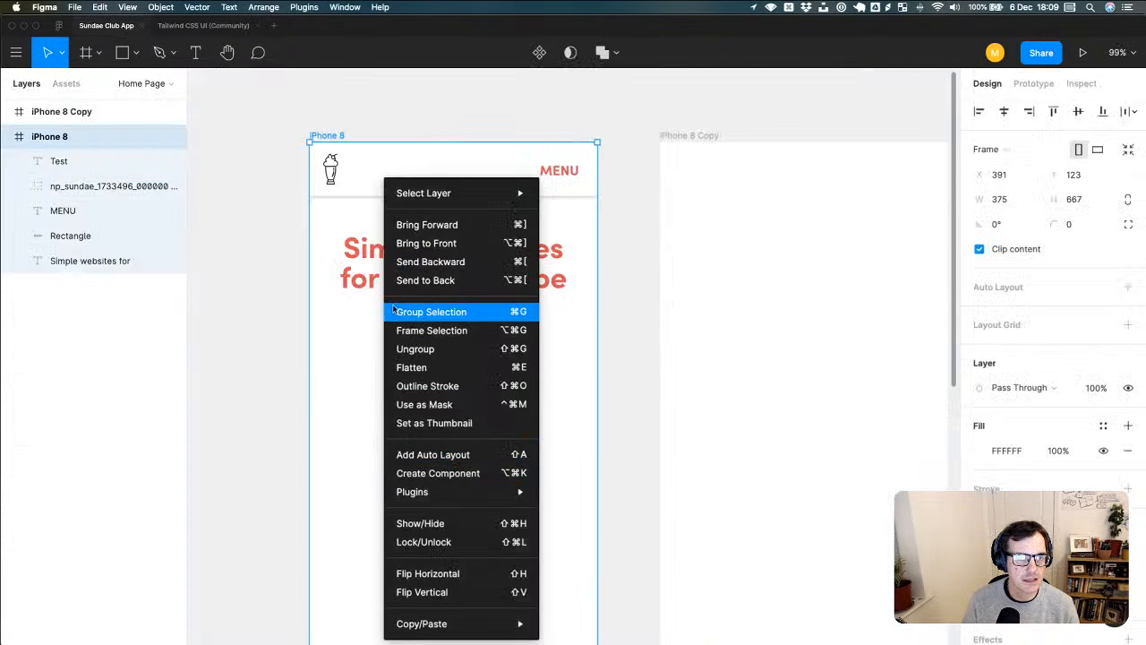
{"action": "mouse_move", "coordinate": [452, 616]}
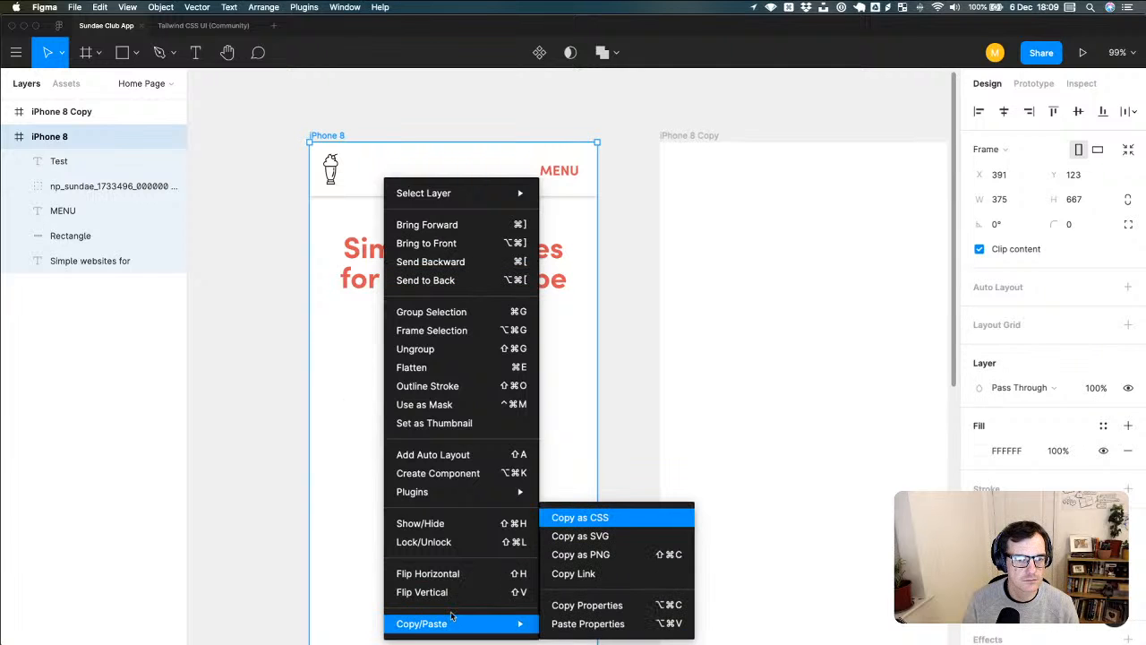
{"action": "left_click", "coordinate": [371, 435]}
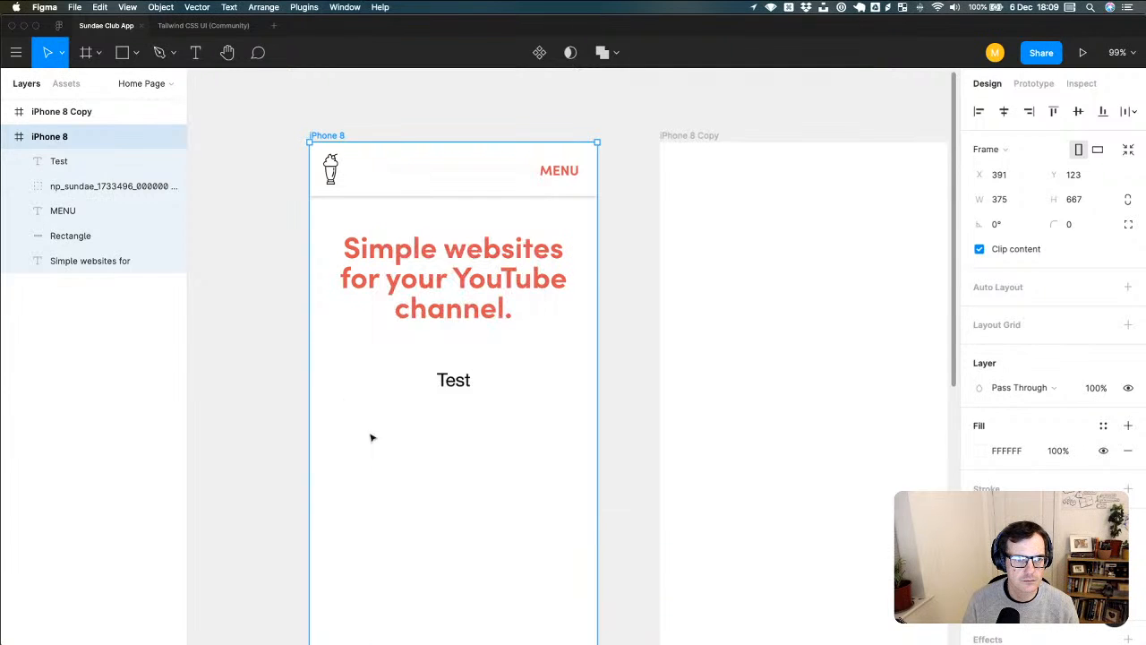
{"action": "left_click", "coordinate": [392, 420]}
{"action": "key", "text": "super+v"}
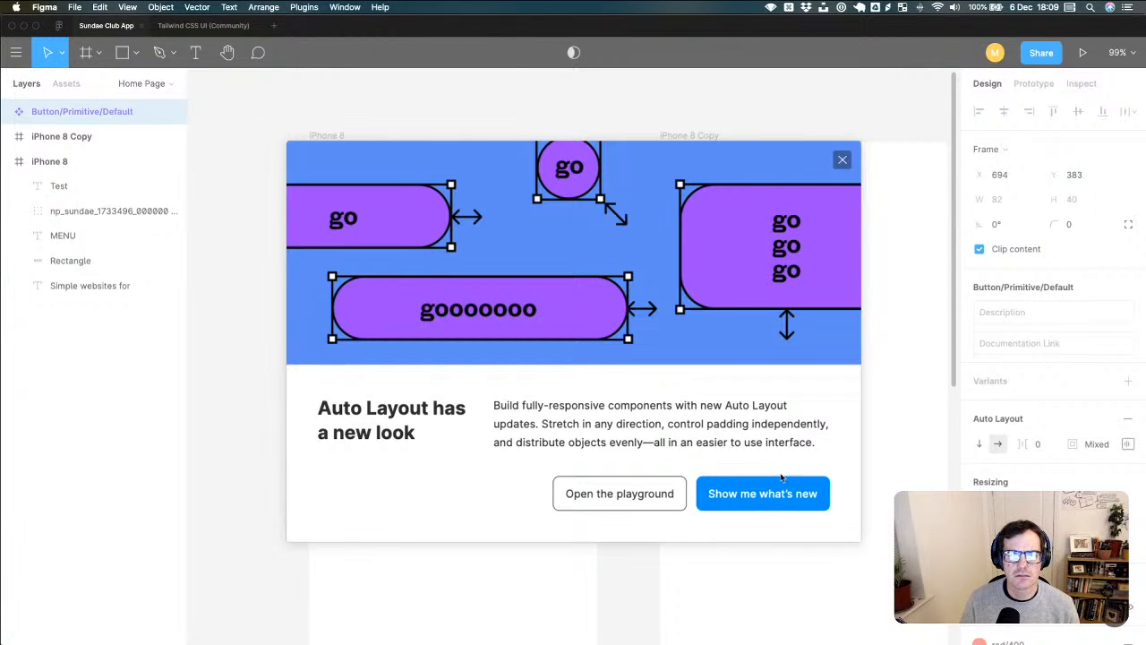
- Dismiss the Auto Layout announcement and move the pasted button beneath the Test text, at about X 504, Y 531
{"action": "left_click", "coordinate": [844, 161]}
{"action": "left_click_drag", "start_coordinate": [572, 367], "coordinate": [413, 491]}
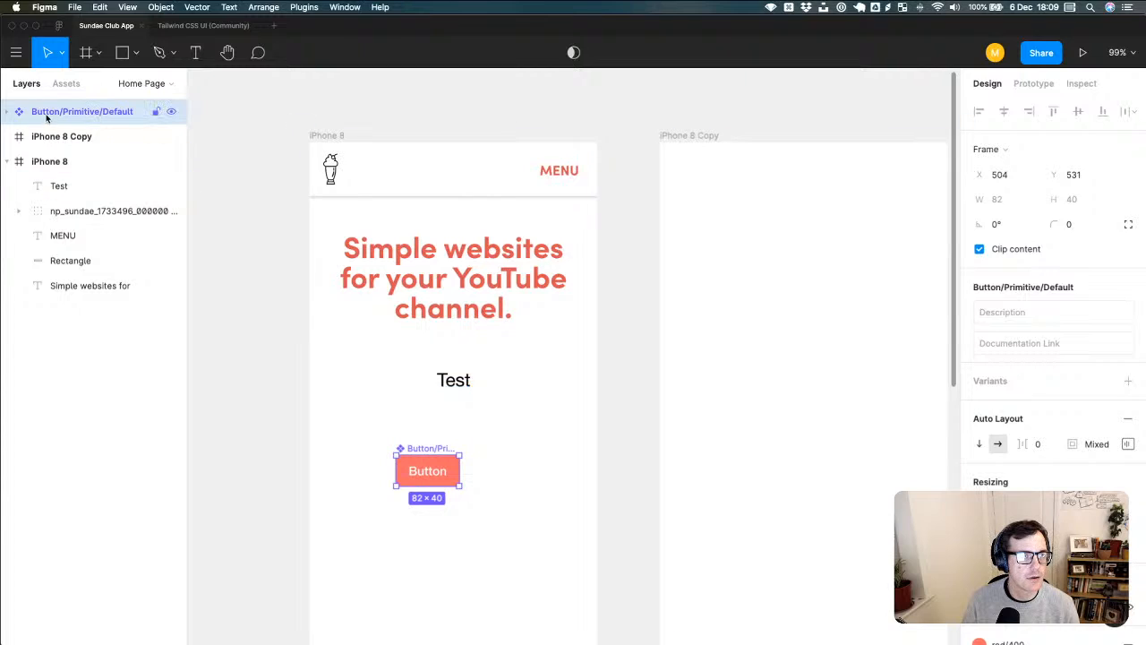
- Check the pasted button's nested layers and available object actions, and return to the Tailwind CSS UI (Community) file
{"action": "left_click", "coordinate": [9, 112]}
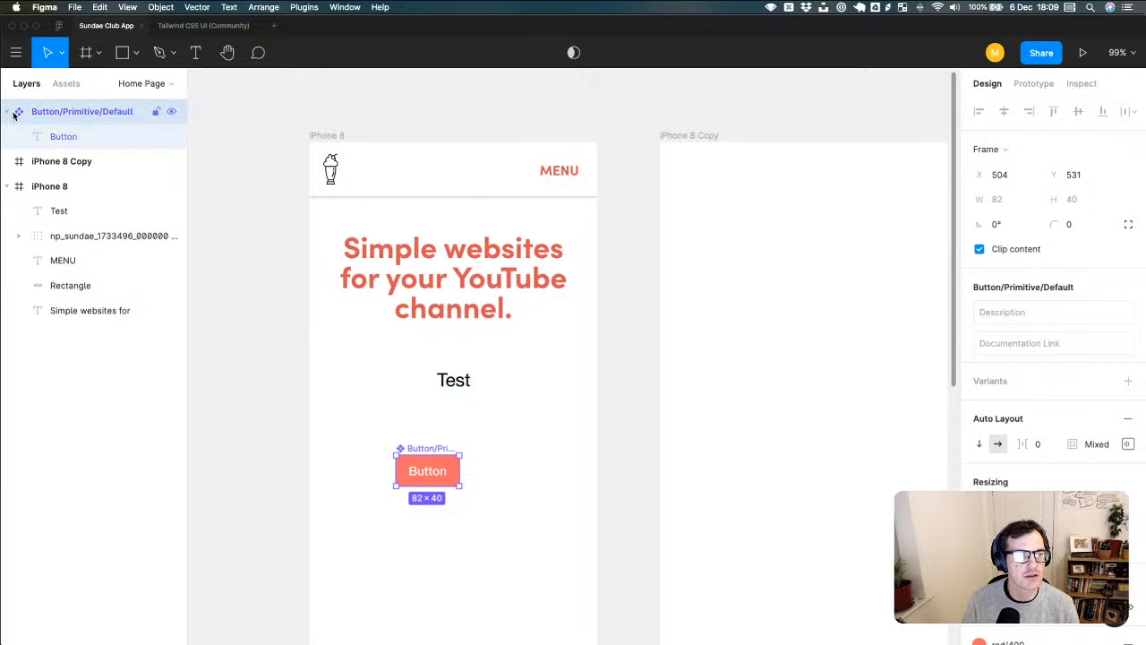
{"action": "left_click", "coordinate": [9, 112]}
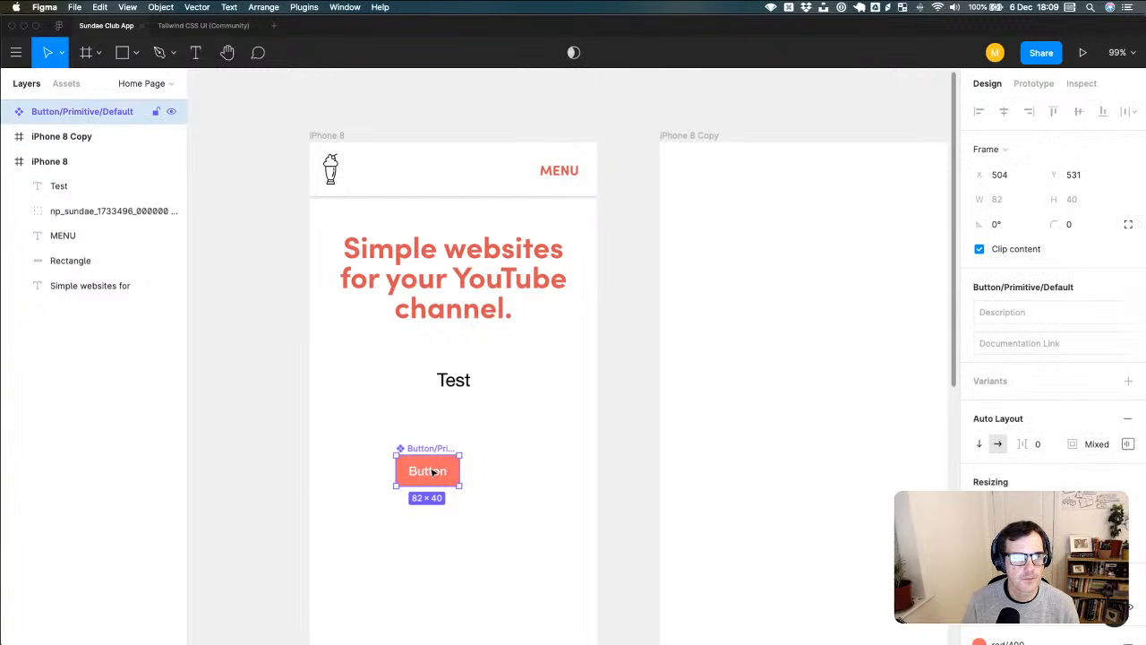
{"action": "key", "text": "Escape"}
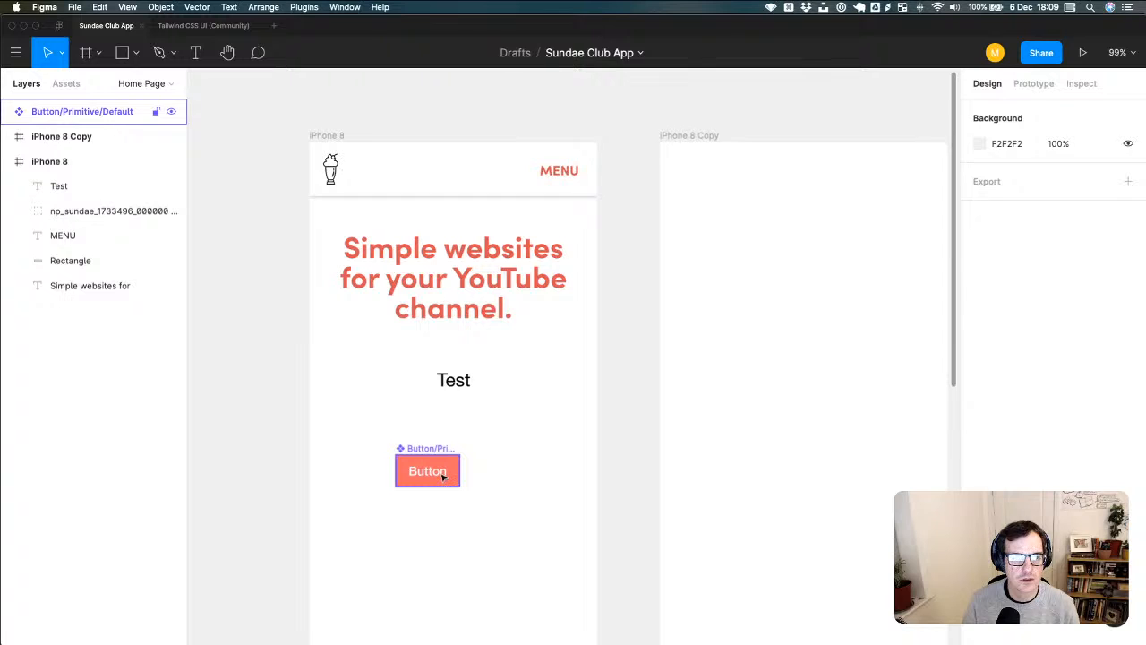
{"action": "left_click", "coordinate": [442, 476]}
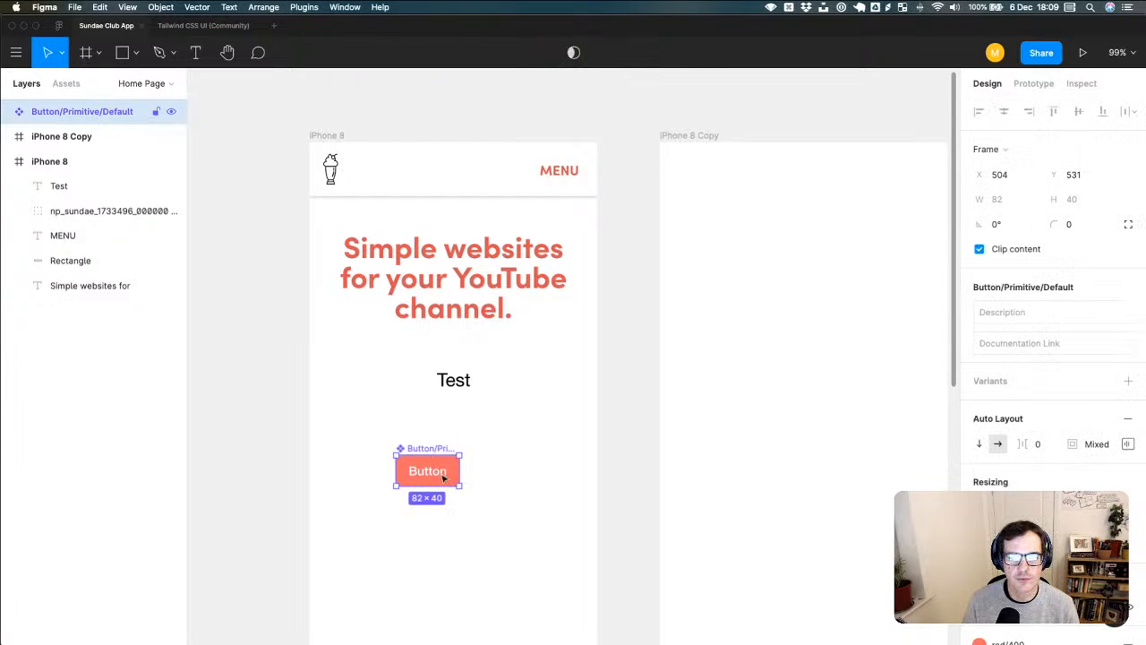
{"action": "scroll", "coordinate": [570, 488], "scroll_direction": "down", "scroll_amount": 3}
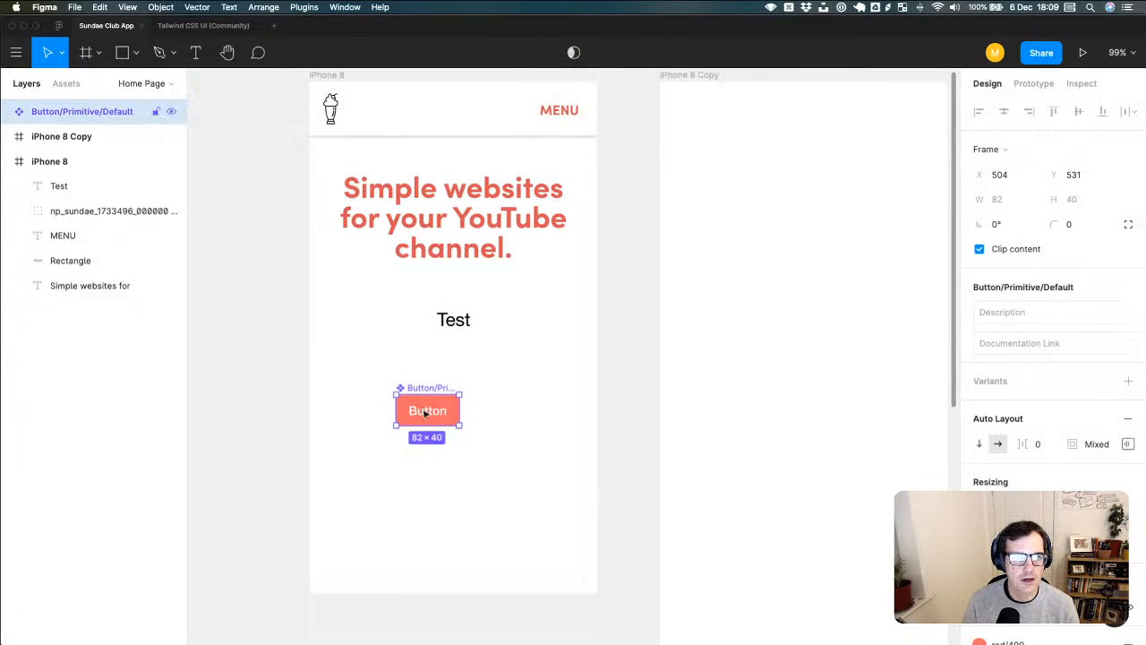
{"action": "right_click", "coordinate": [433, 415]}
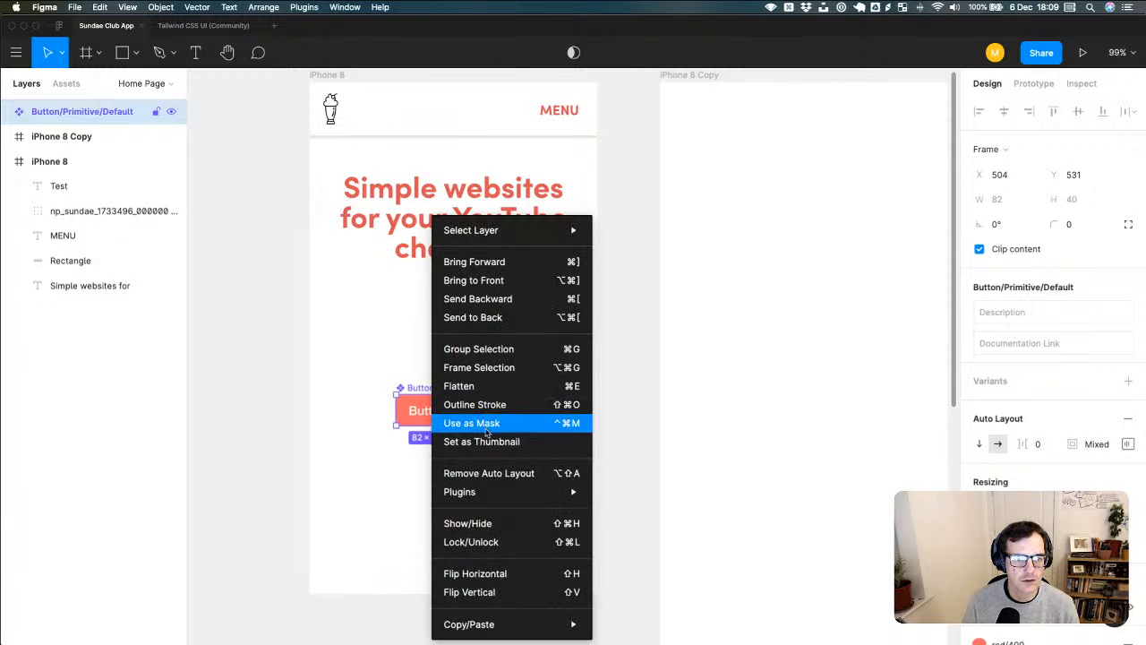
{"action": "mouse_move", "coordinate": [448, 494]}
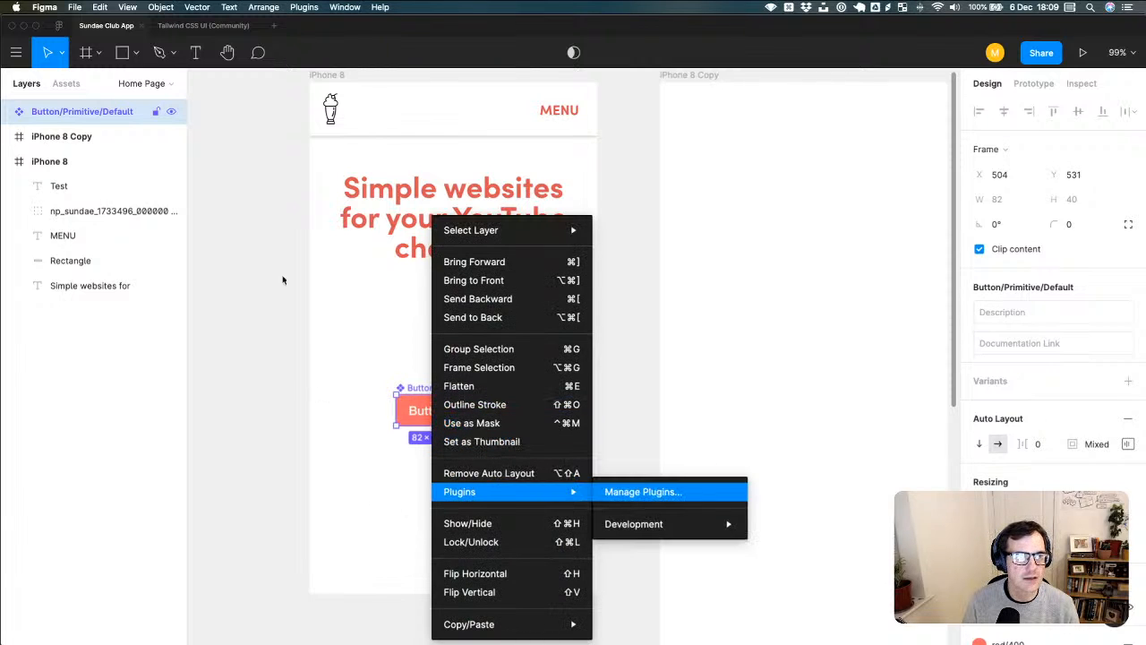
{"action": "left_click", "coordinate": [226, 27]}
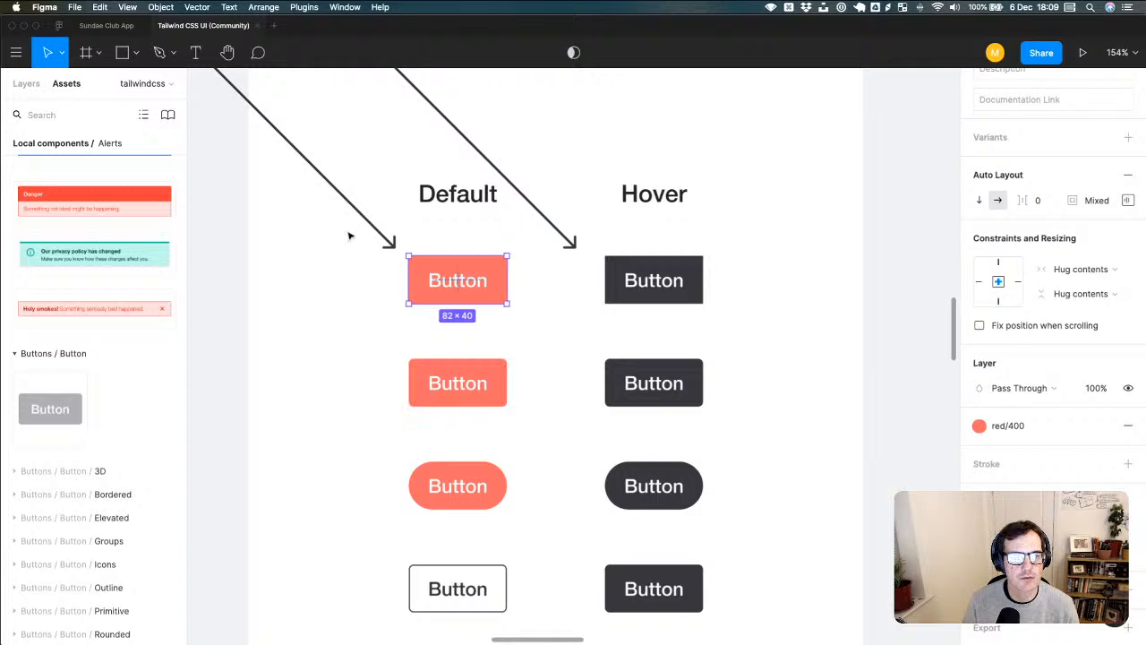
- Inspect the red Button/Simple/Default component's properties and compare them with the pasted primitive button in the Sundae Club App file
{"action": "left_click", "coordinate": [448, 383]}
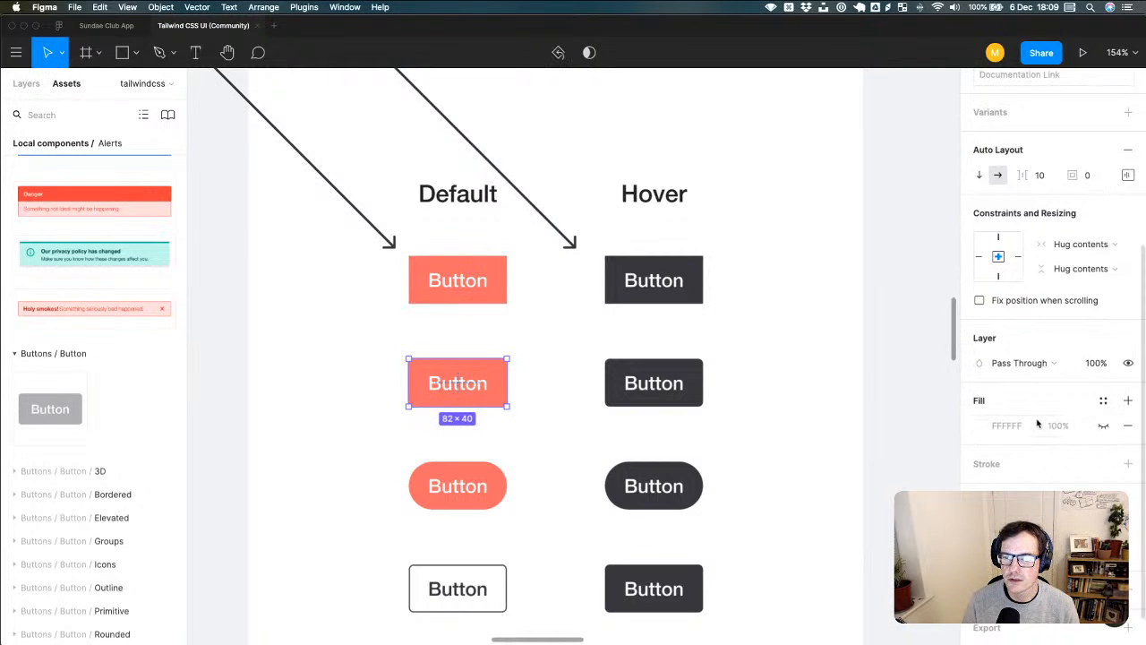
{"action": "scroll", "coordinate": [1015, 260], "scroll_direction": "up", "scroll_amount": 5}
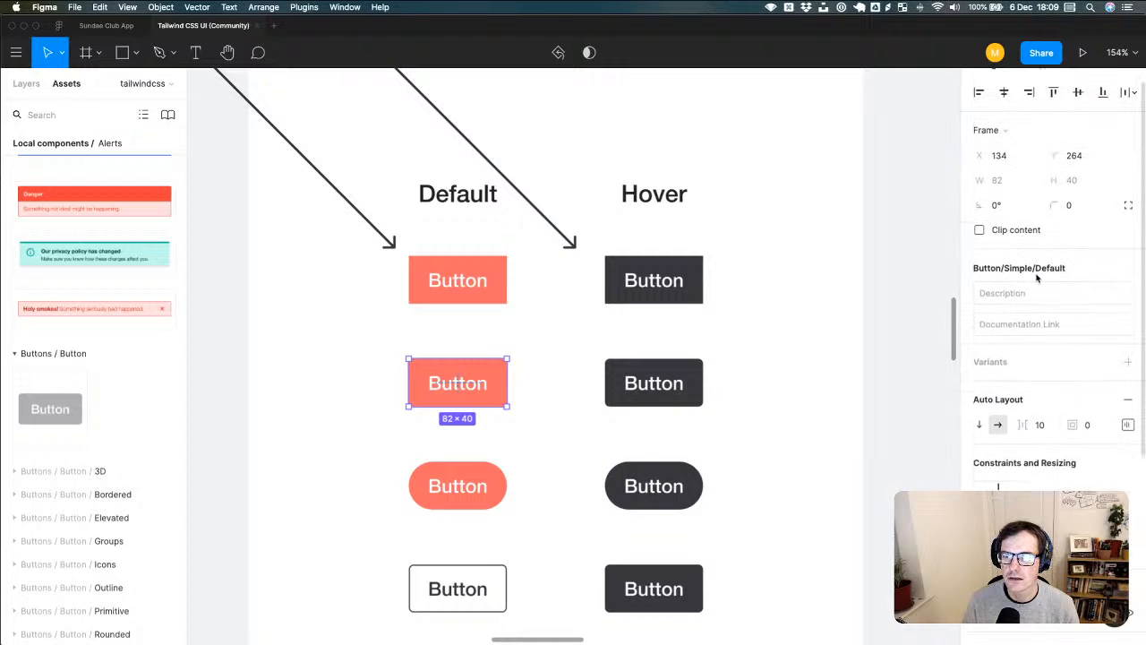
{"action": "scroll", "coordinate": [1049, 281], "scroll_direction": "up", "scroll_amount": 1}
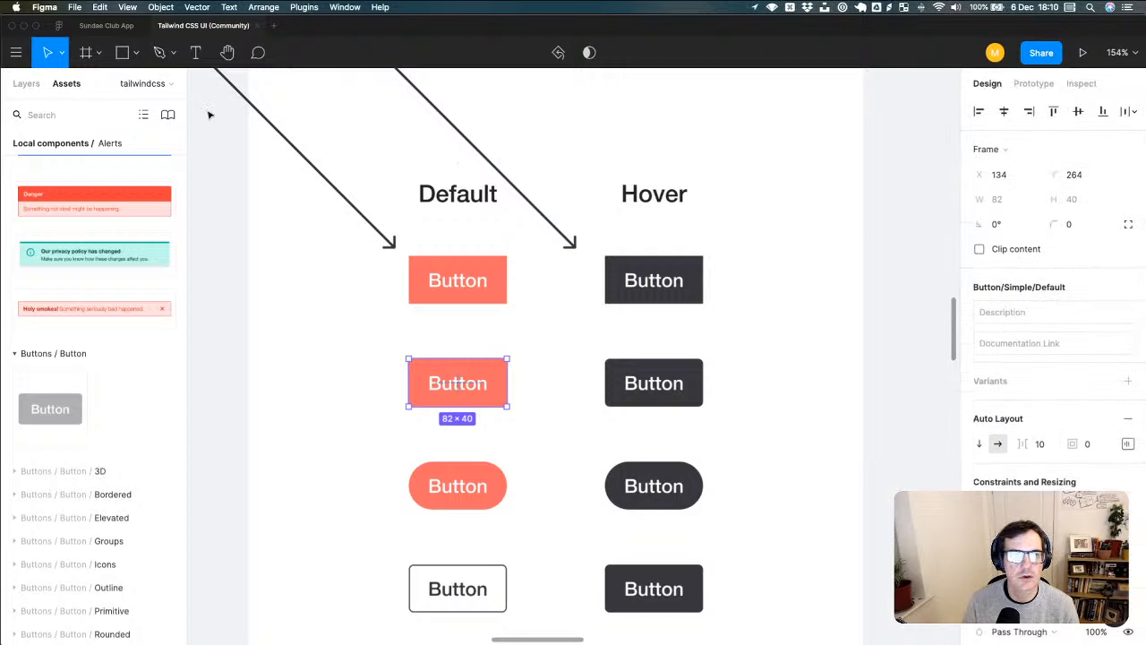
{"action": "left_click", "coordinate": [115, 26]}
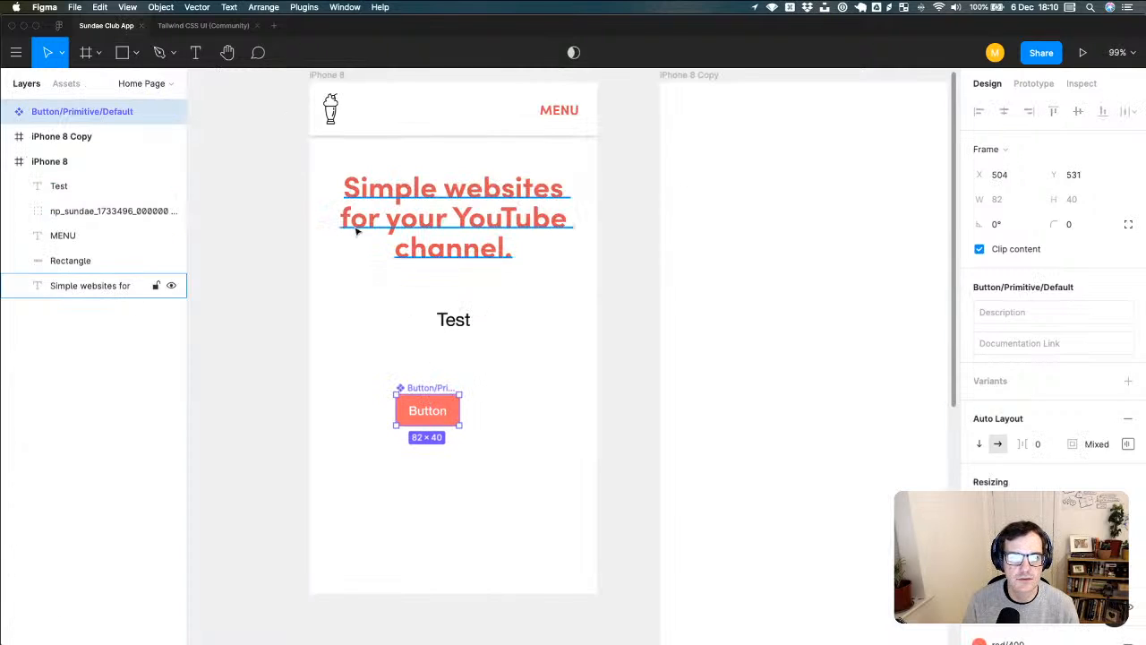
- In the Tailwind CSS UI (Community) file, expand Button/Simple/Default to its nested layers and check the nested primitive button's corner radius
{"action": "left_click", "coordinate": [203, 25]}
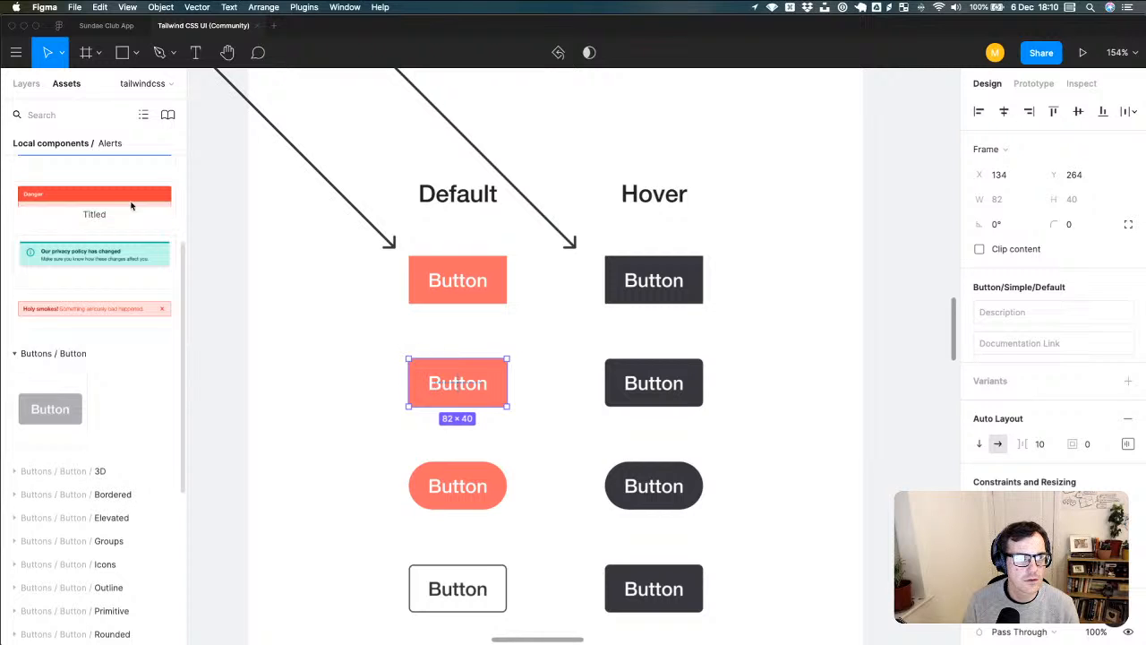
{"action": "left_click", "coordinate": [25, 84]}
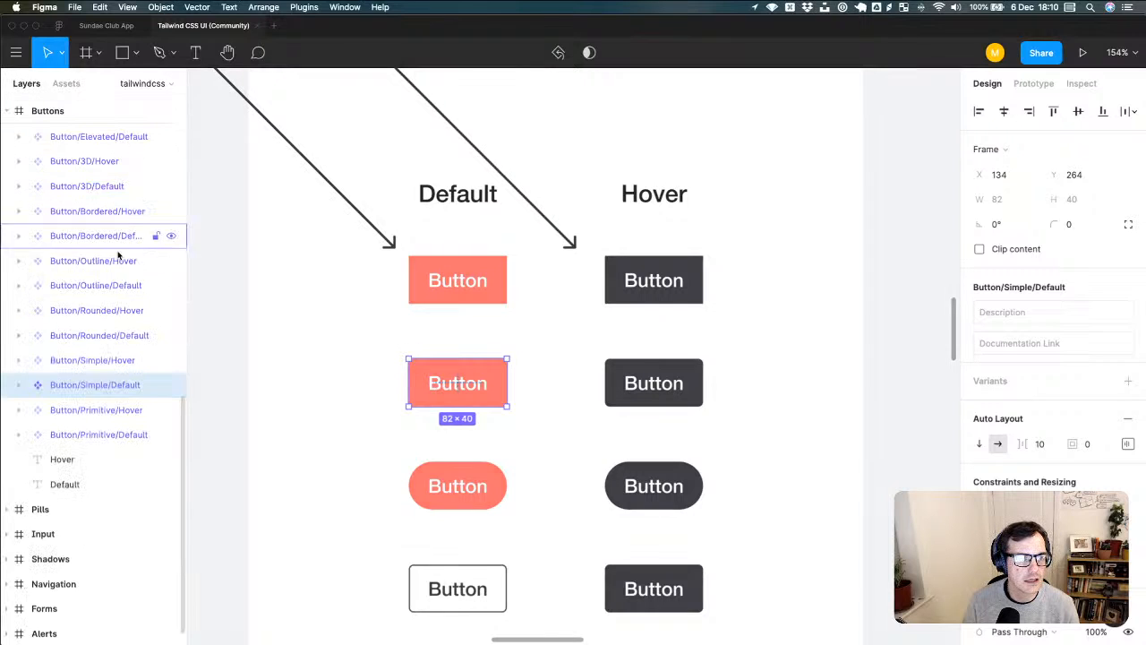
{"action": "left_click", "coordinate": [20, 385]}
{"action": "left_click", "coordinate": [96, 412]}
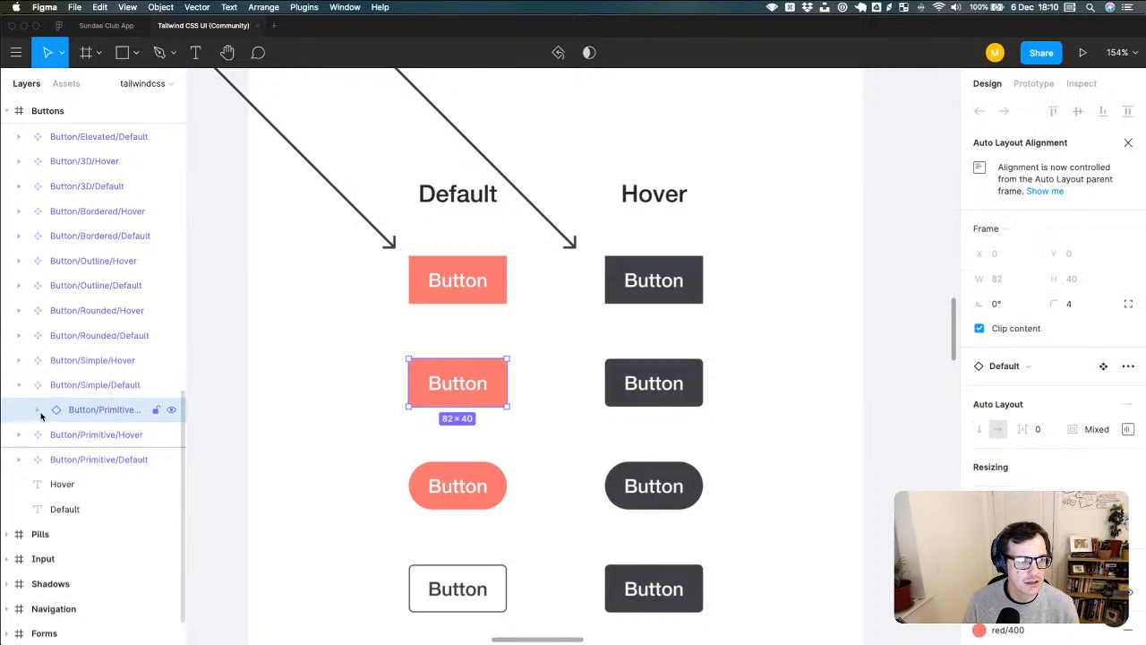
{"action": "left_click", "coordinate": [37, 410]}
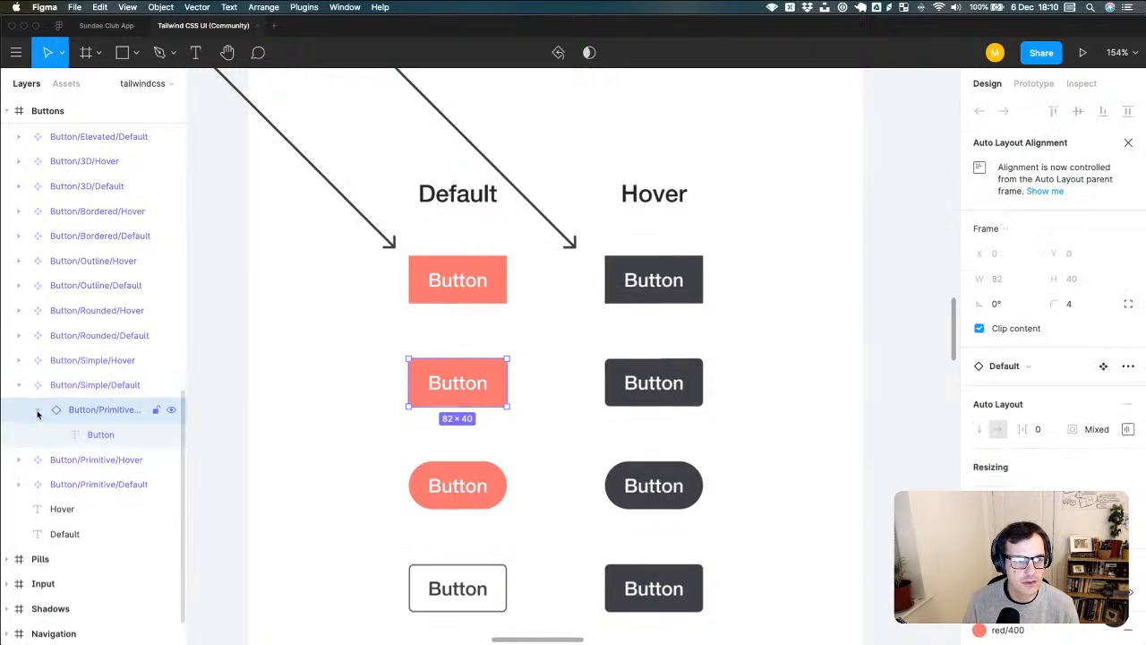
{"action": "left_click", "coordinate": [99, 434]}
{"action": "left_click", "coordinate": [101, 413]}
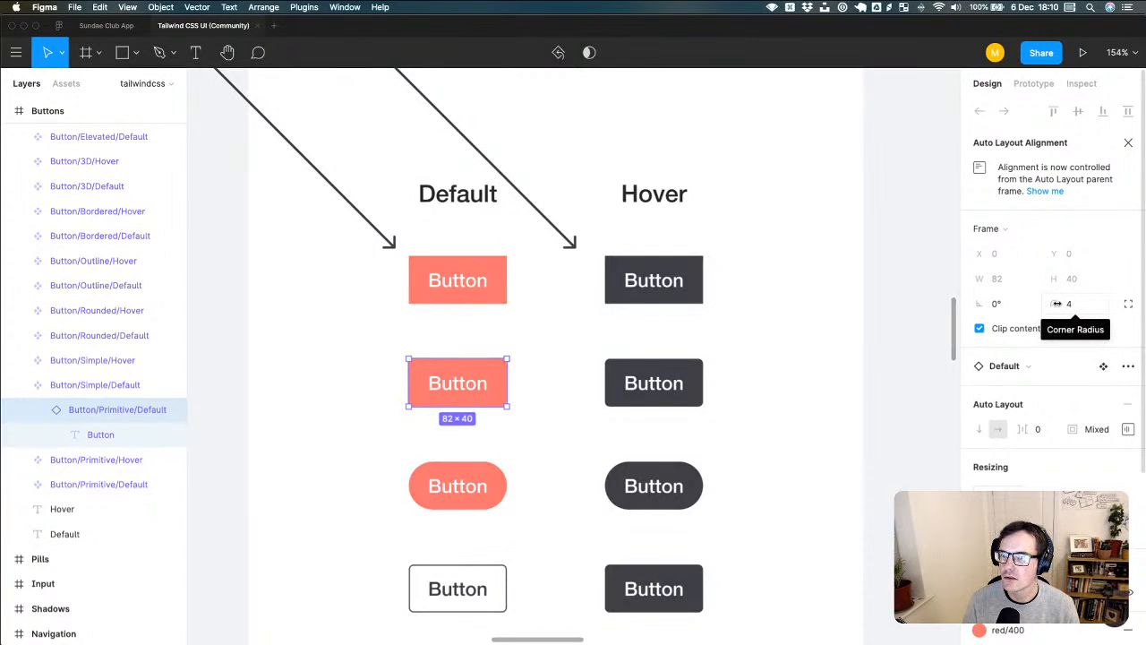
- Return to the Sundae Club App file and paste an instance of the copied Button/Primitive/Default component
{"action": "left_click", "coordinate": [116, 28]}
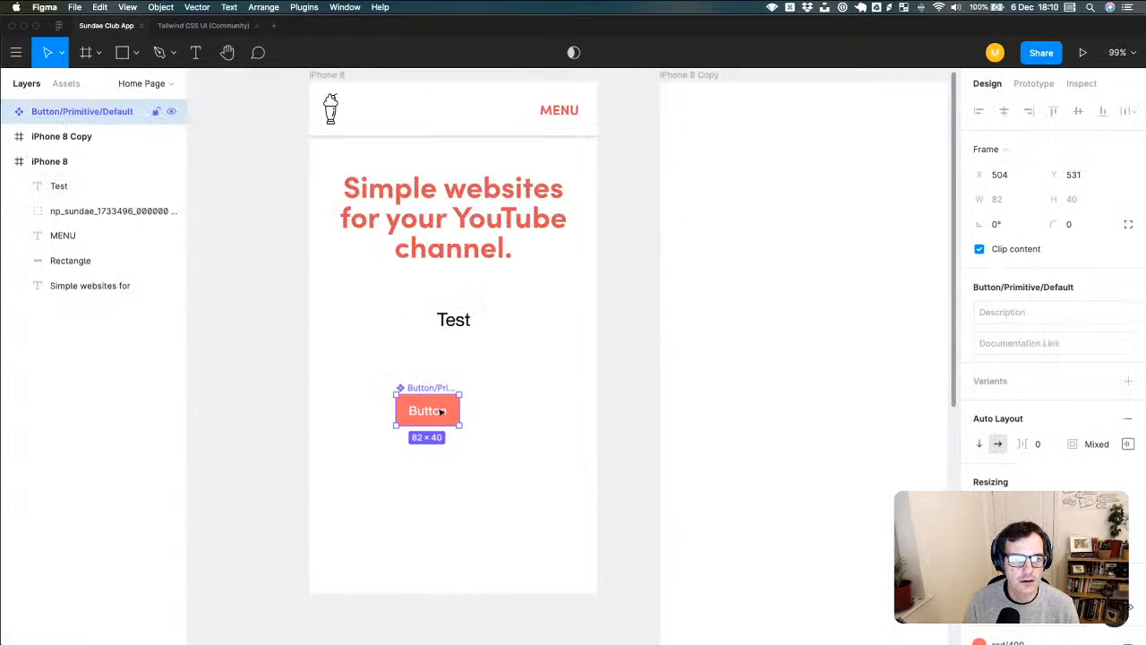
{"action": "right_click", "coordinate": [89, 113]}
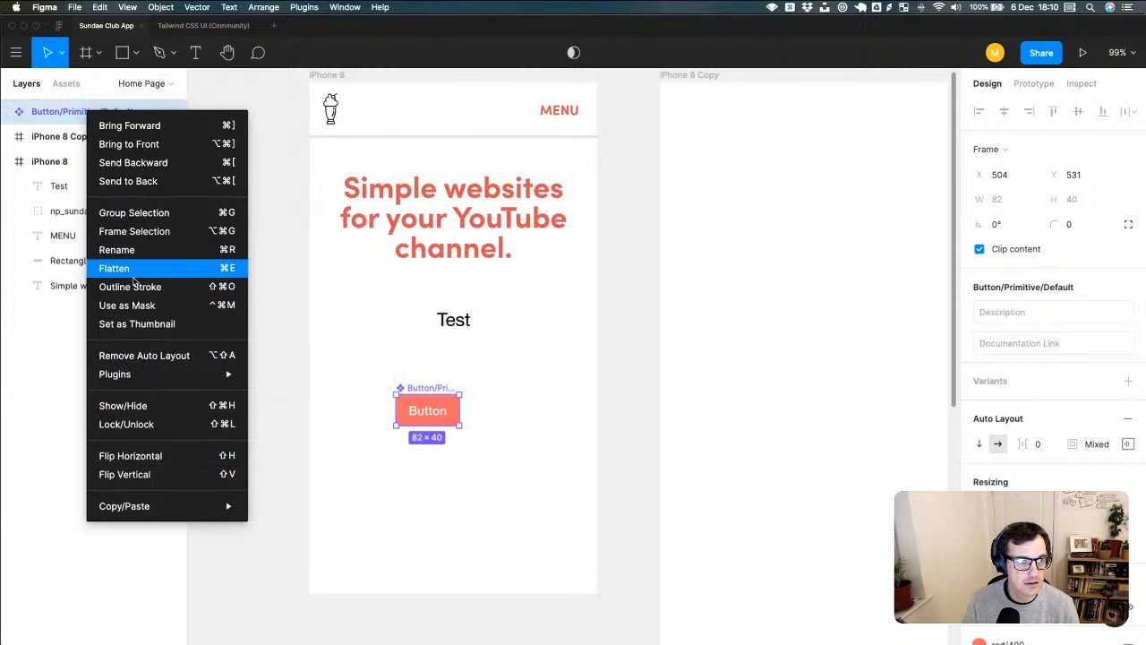
{"action": "mouse_move", "coordinate": [188, 500]}
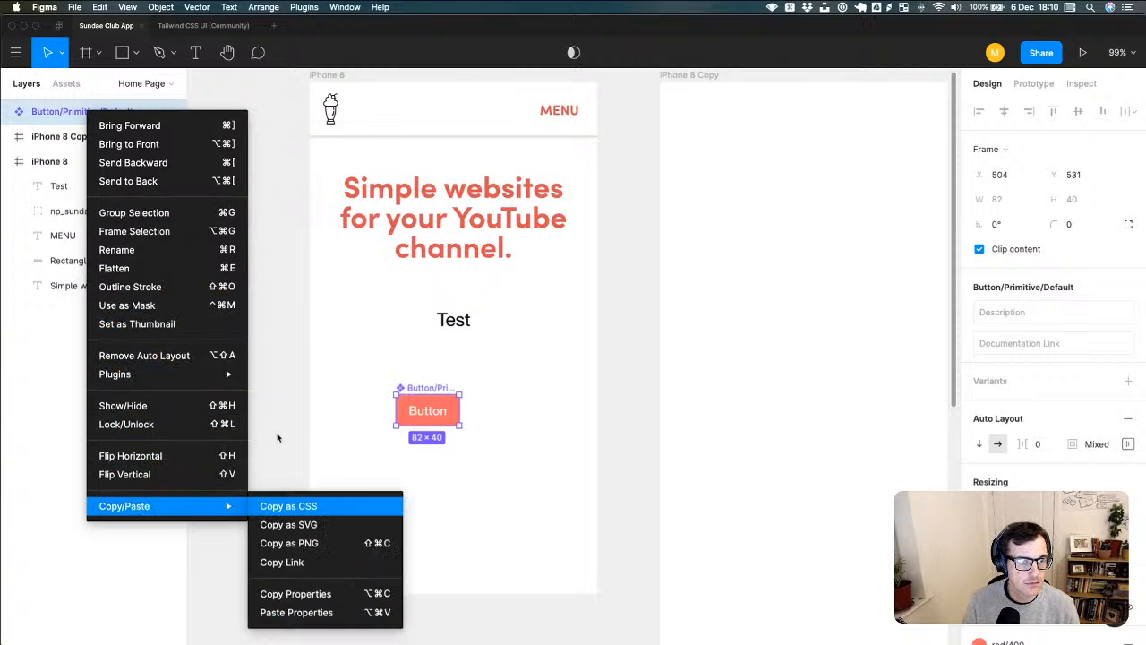
{"action": "left_click", "coordinate": [278, 437]}
{"action": "key", "text": "super+v"}
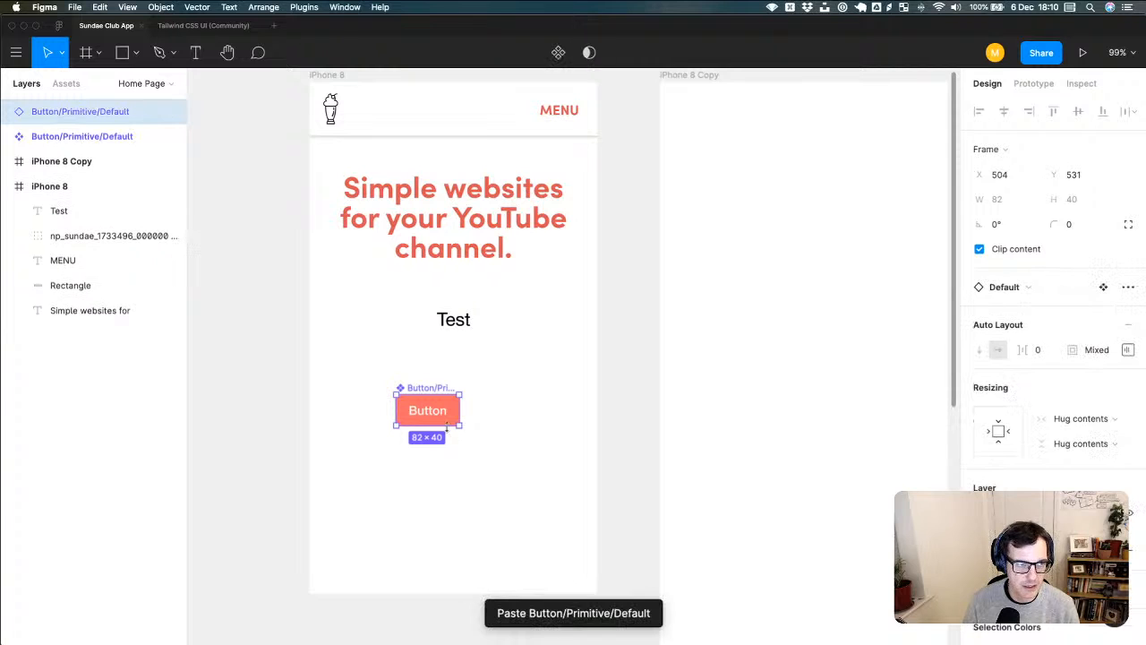
- Rename the newly pasted button instance as Button/Primitive/Rounded
{"action": "double_click", "coordinate": [63, 113]}
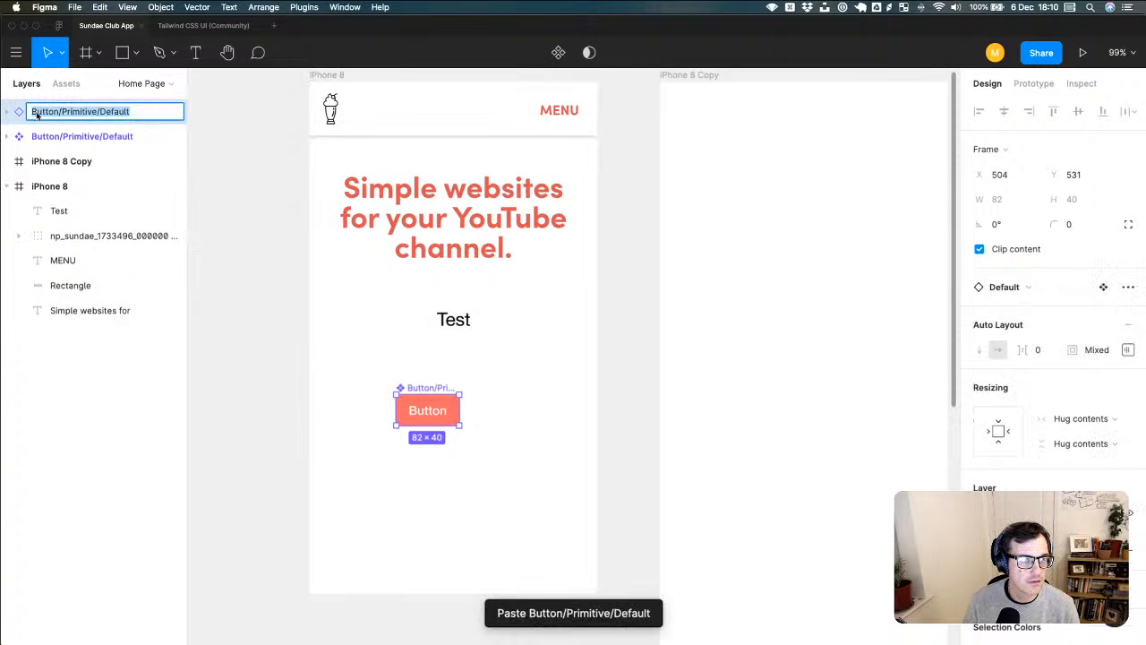
{"action": "left_click", "coordinate": [67, 136]}
{"action": "left_click", "coordinate": [178, 31]}
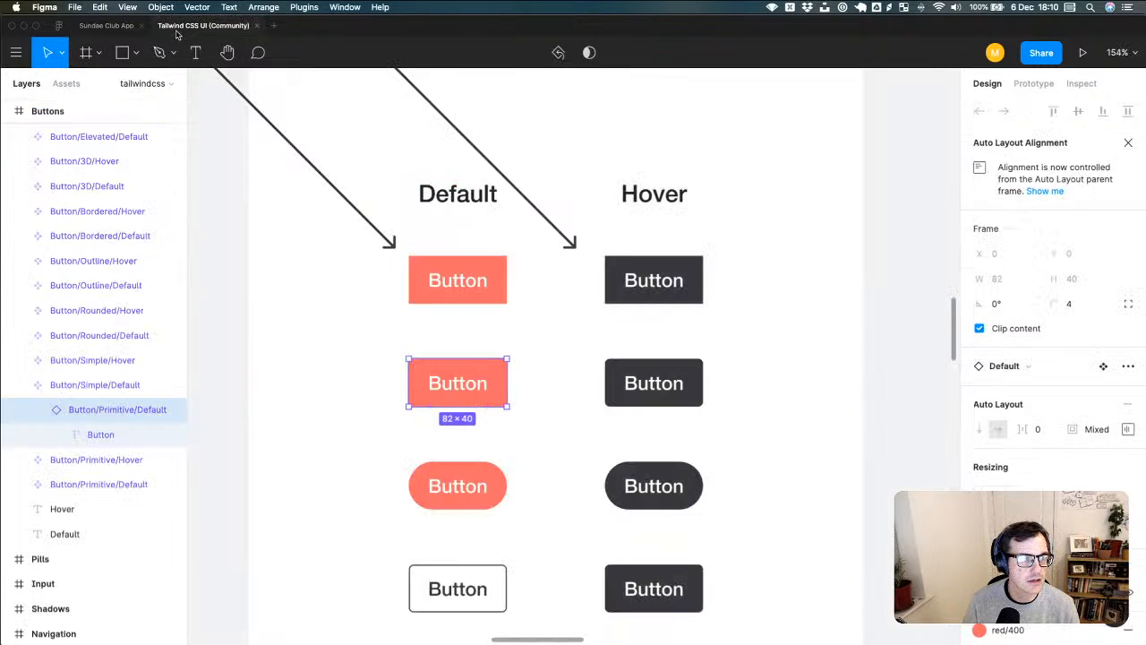
{"action": "left_click", "coordinate": [108, 26]}
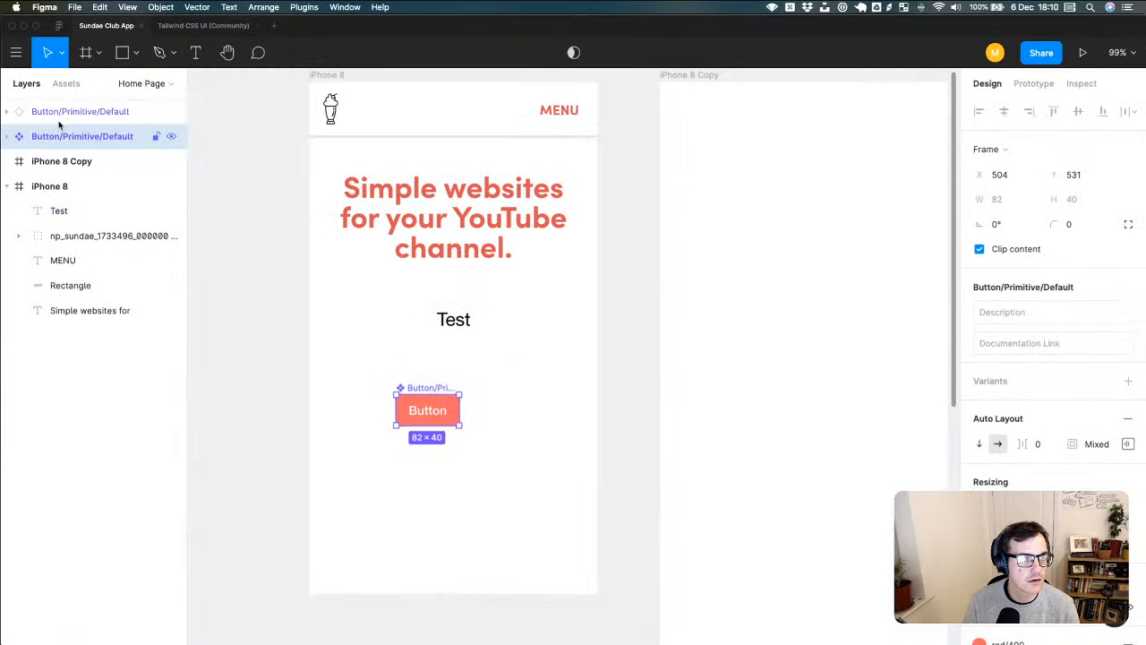
{"action": "left_click", "coordinate": [11, 111]}
{"action": "double_click", "coordinate": [68, 111]}
{"action": "double_click", "coordinate": [103, 111]}
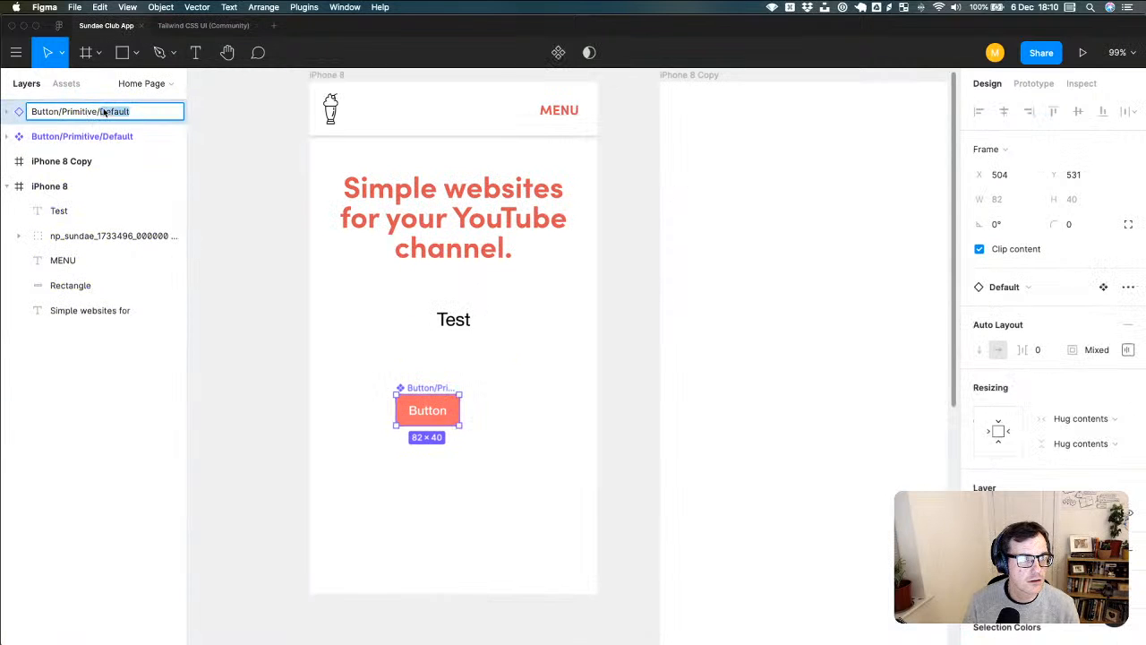
{"action": "type", "text": "ROunded"}
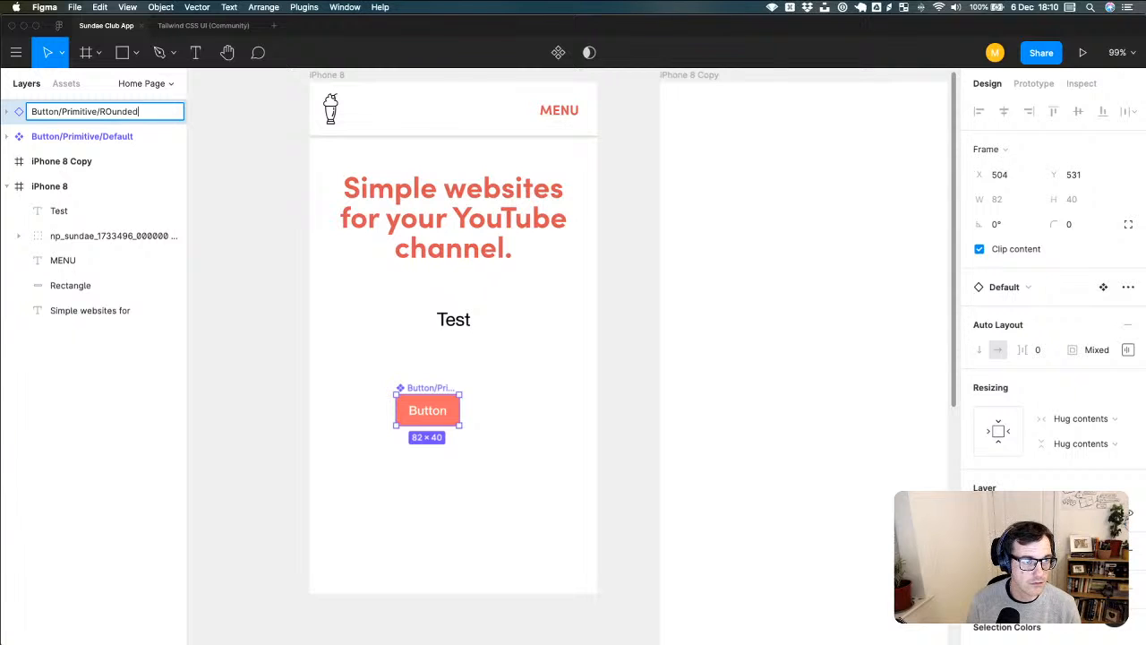
{"action": "key", "text": "BackSpace"}
{"action": "type", "text": "o"}
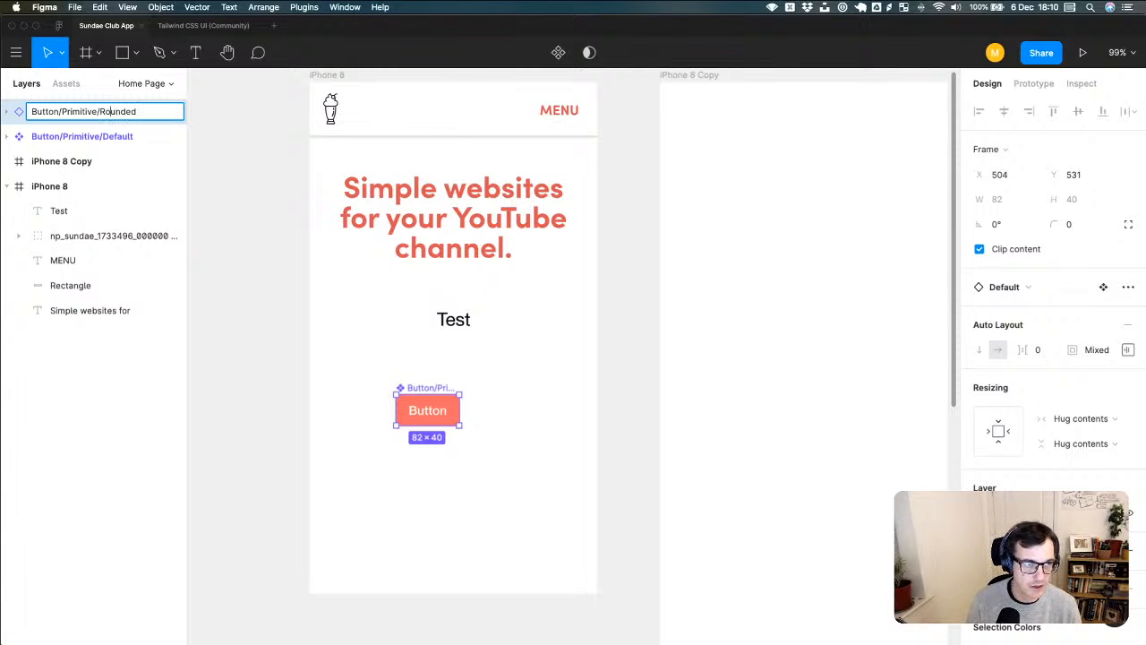
{"action": "key", "text": "Return"}
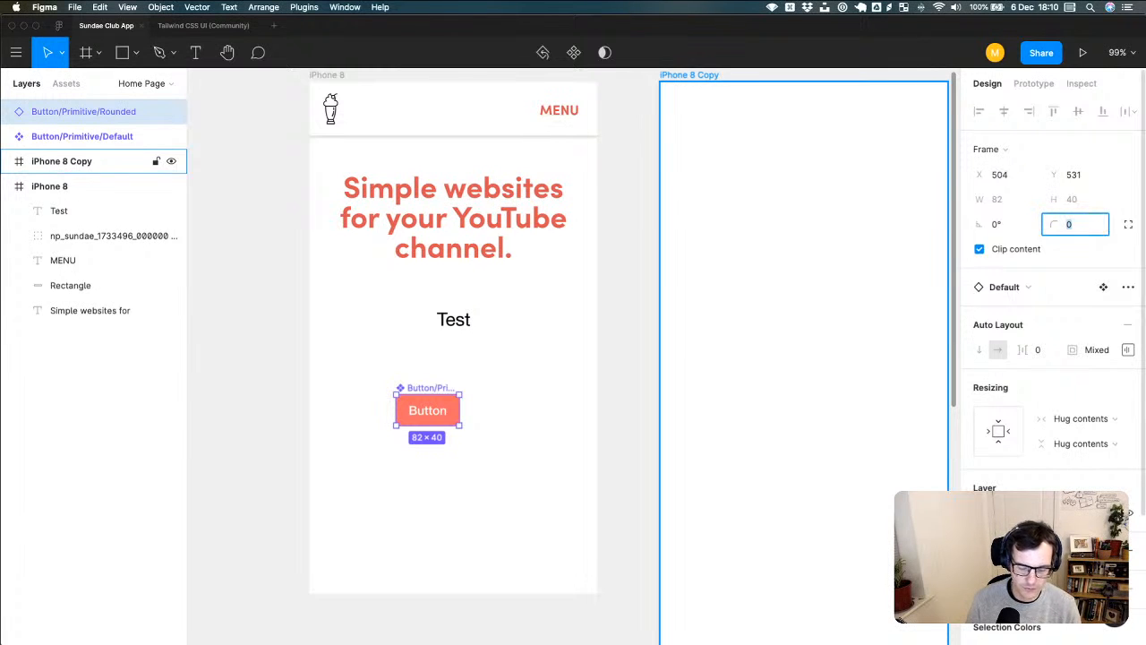
- Set the rounded instance's corner radius to 4 and move it below the original button, to about X 169, Y 486 in iPhone 8
{"action": "type", "text": "4"}
{"action": "key", "text": "Return"}
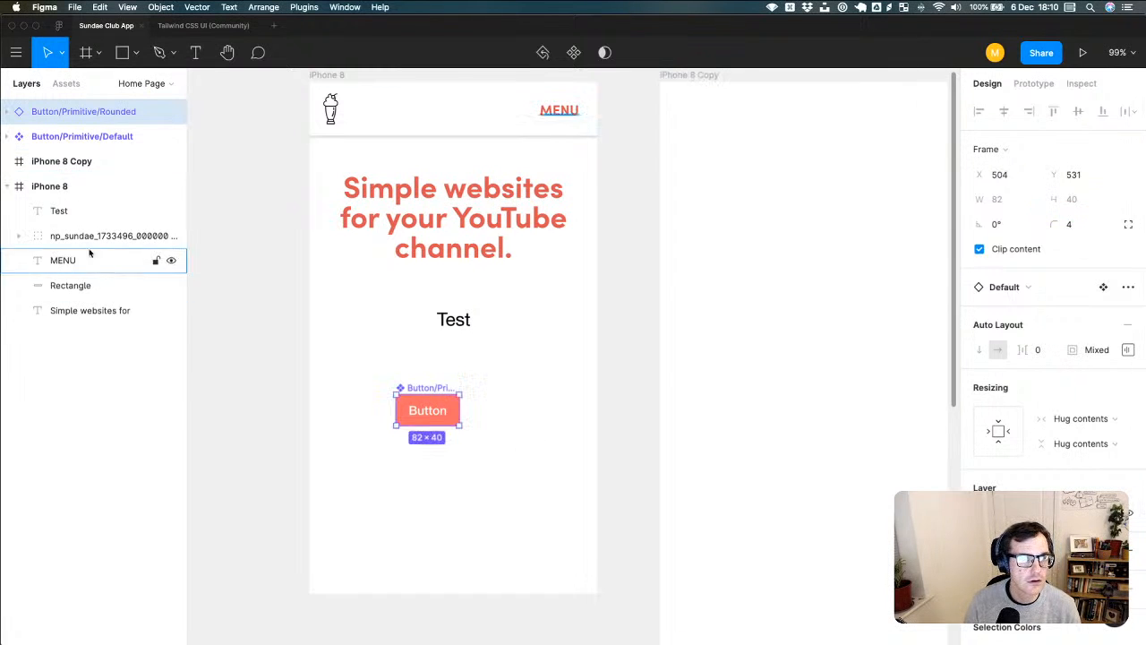
{"action": "left_click_drag", "start_coordinate": [454, 423], "coordinate": [500, 483]}
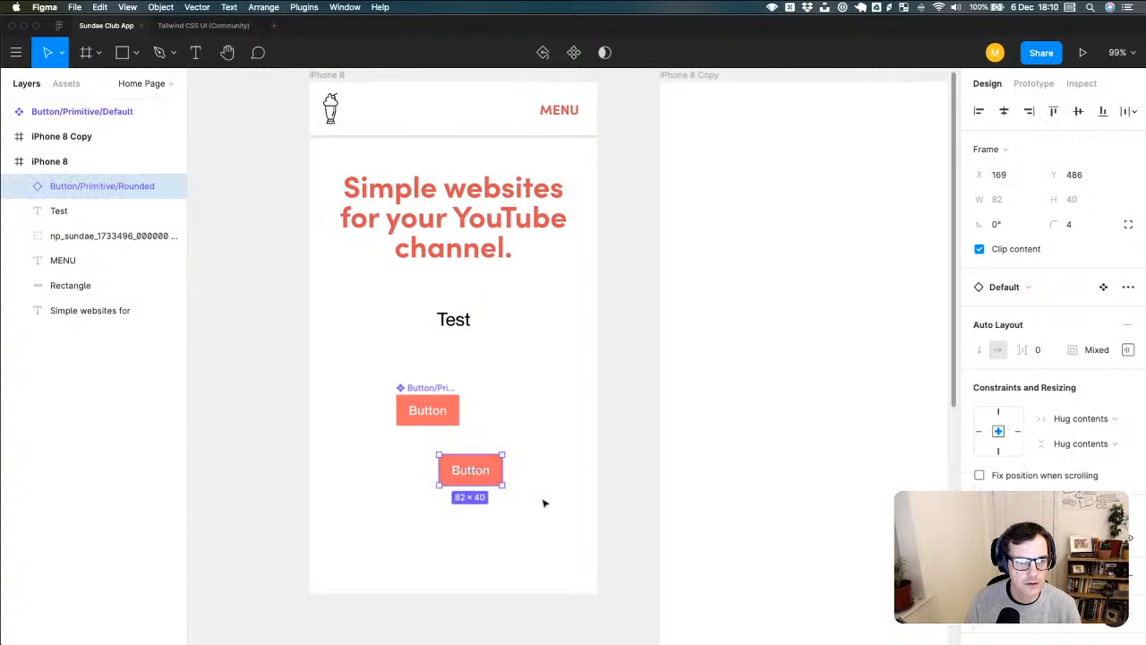
{"action": "left_click", "coordinate": [484, 480]}
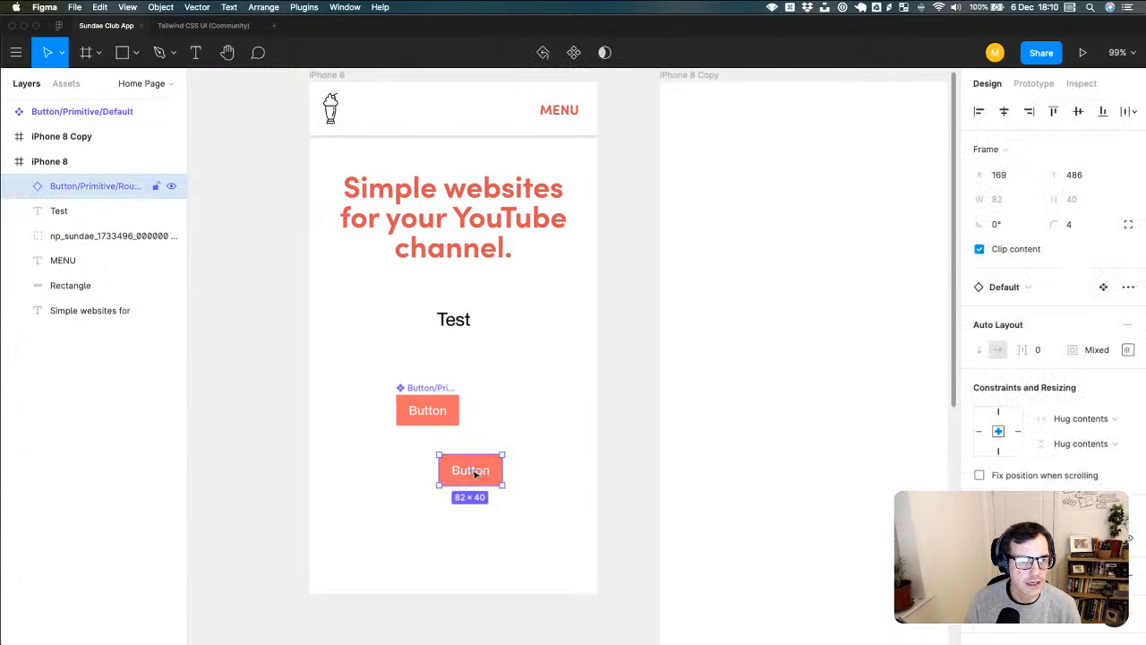
- Try the orange/400 fill on the main Button/Primitive/Default component and undo the color change
{"action": "left_click", "coordinate": [5, 113]}
{"action": "left_click", "coordinate": [88, 113]}
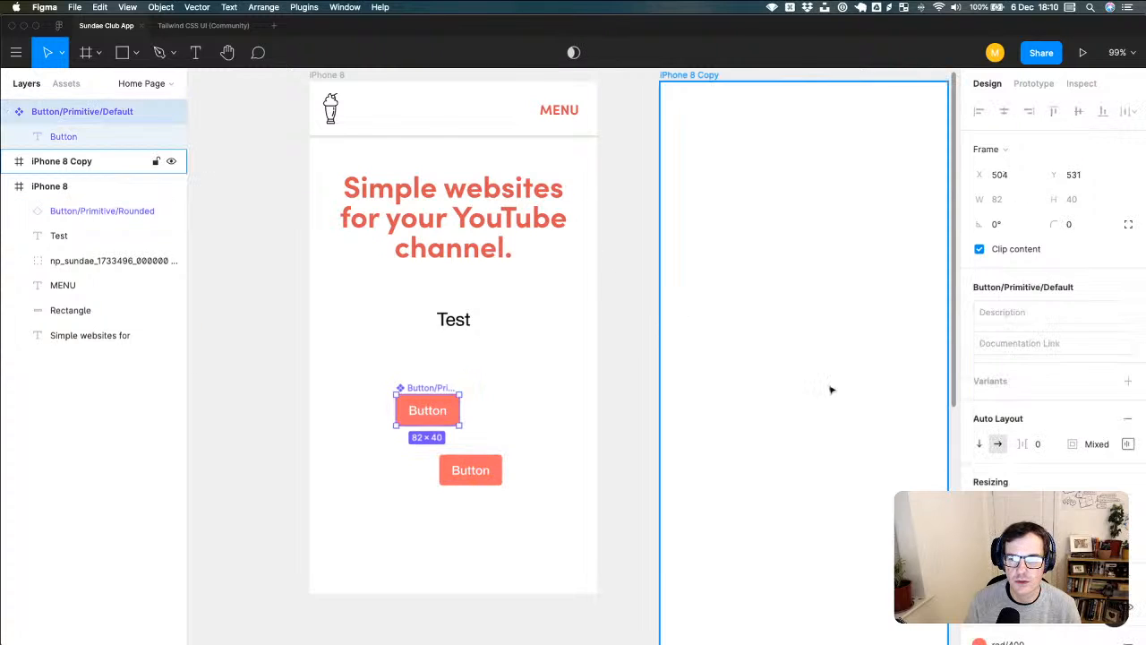
{"action": "scroll", "coordinate": [1030, 403], "scroll_direction": "down", "scroll_amount": 5}
{"action": "left_click", "coordinate": [1008, 486]}
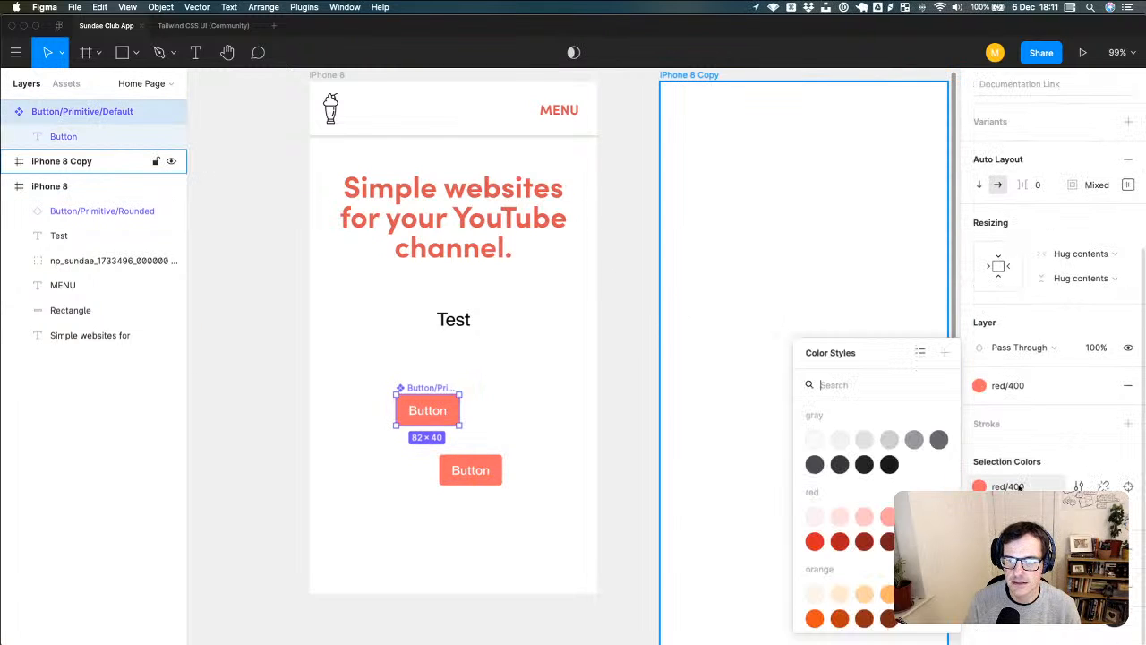
{"action": "left_click", "coordinate": [914, 594]}
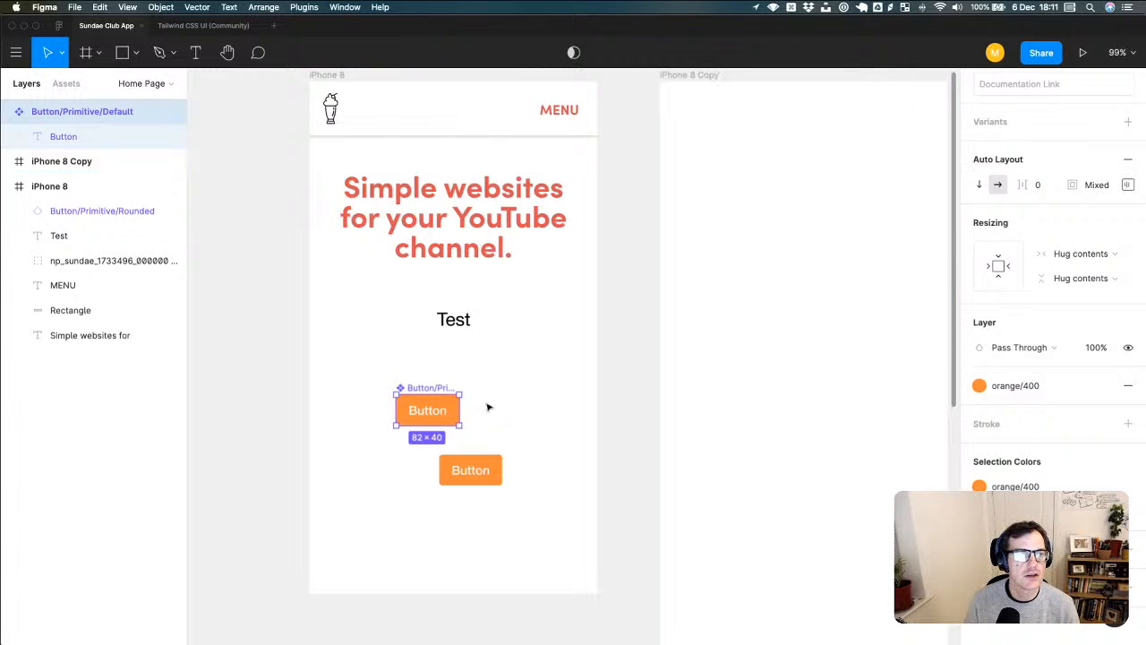
{"action": "key", "text": "super+z"}
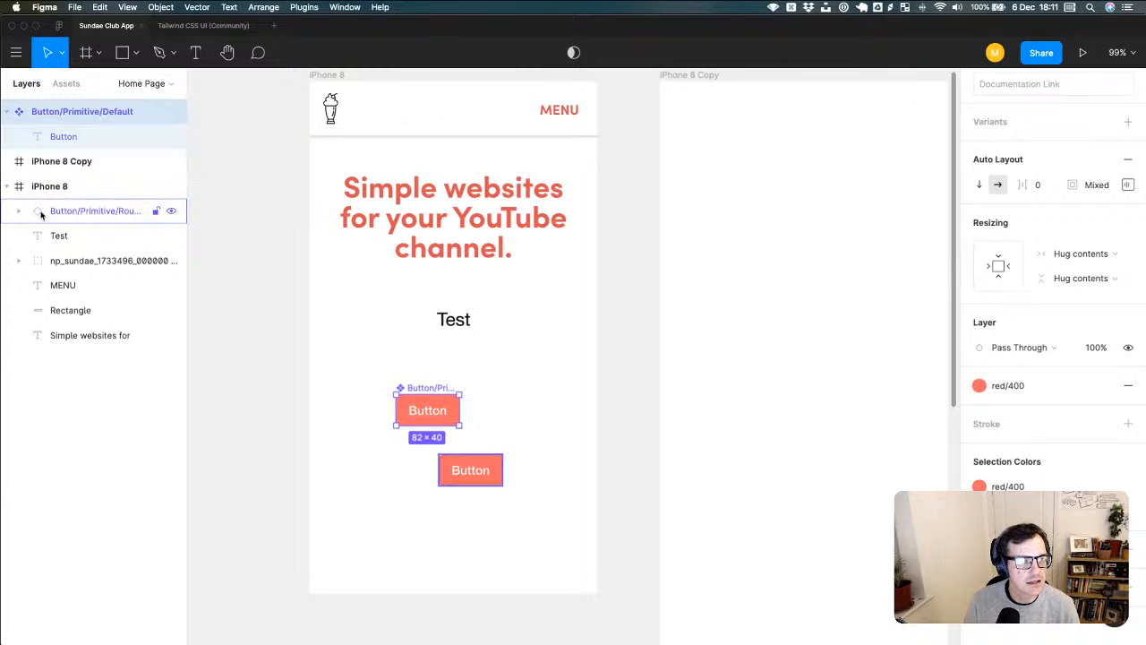
- Move the rounded button to about X 230, Y 349 and the main Button/Primitive/Default component to about X 505, Y 649
{"action": "left_click", "coordinate": [532, 475]}
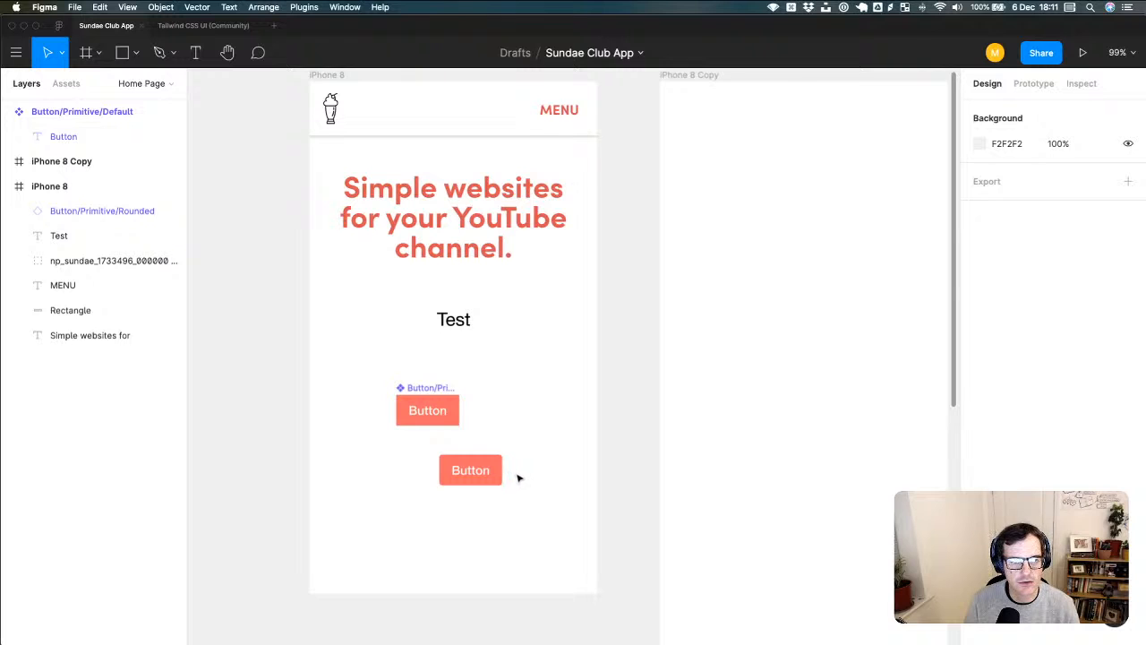
{"action": "left_click_drag", "start_coordinate": [479, 474], "coordinate": [524, 370]}
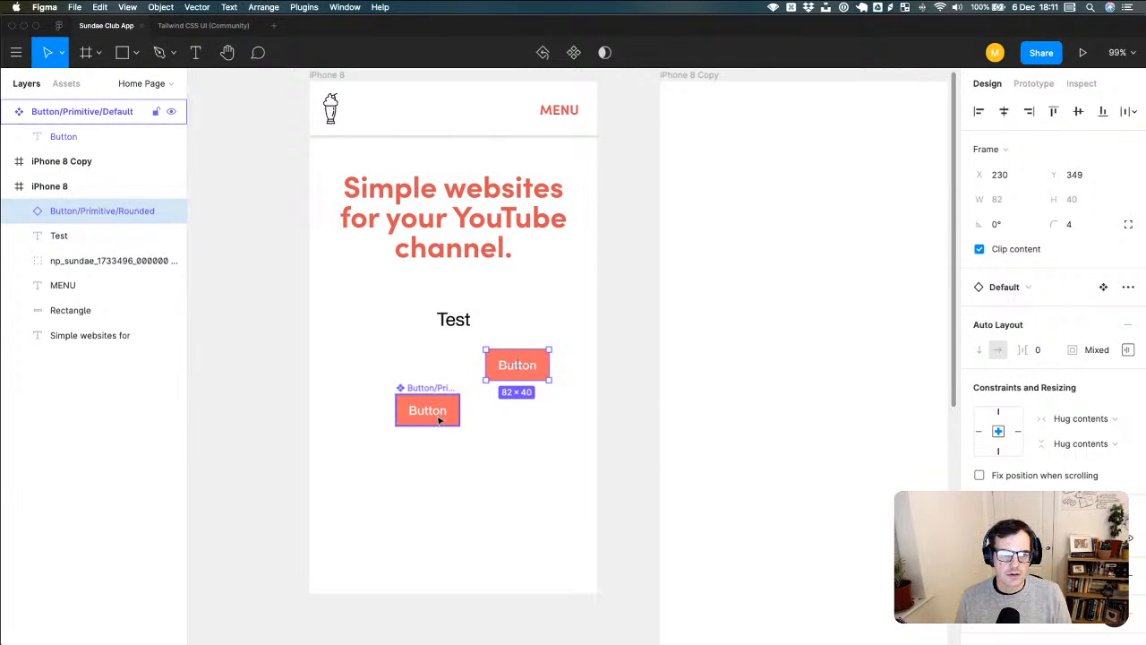
{"action": "left_click_drag", "start_coordinate": [440, 417], "coordinate": [439, 510]}
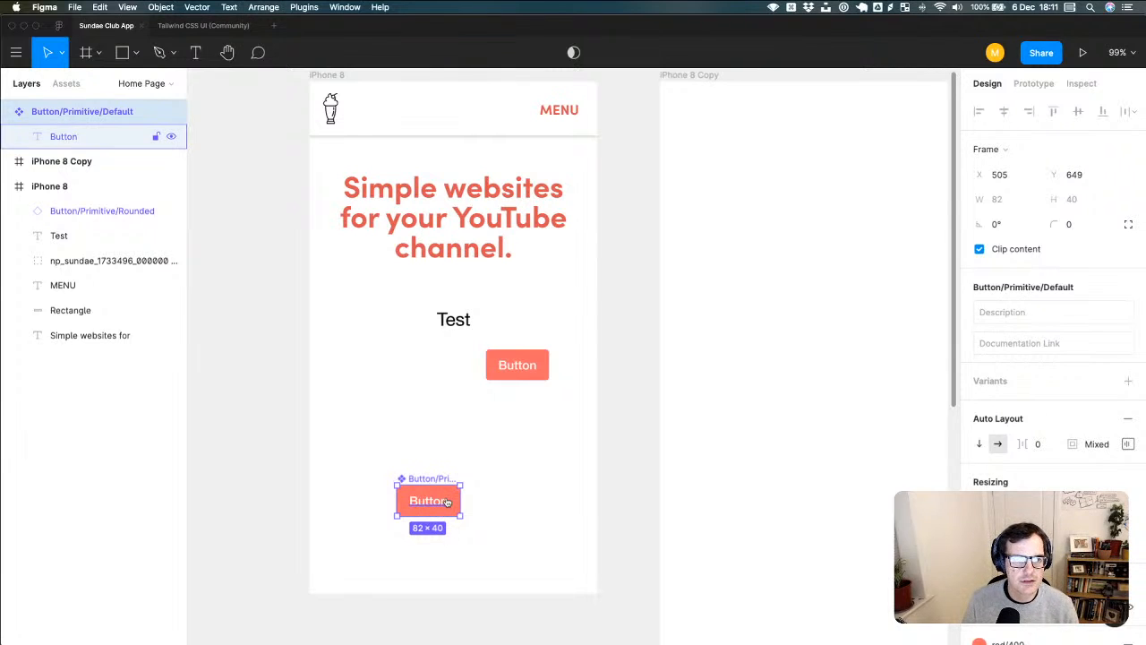
- Switch to Safari and search the web in a new tab for "tailwind css sketch file"
{"action": "key", "text": "super+Tab"}
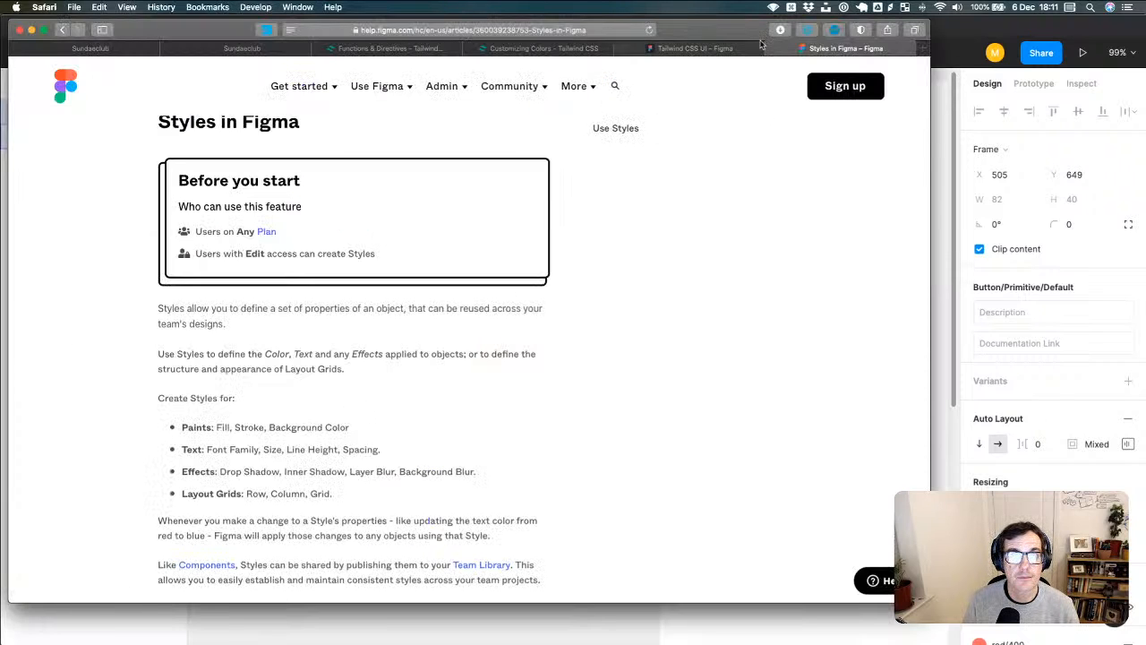
{"action": "left_click", "coordinate": [925, 52]}
{"action": "type", "text": "ta"}
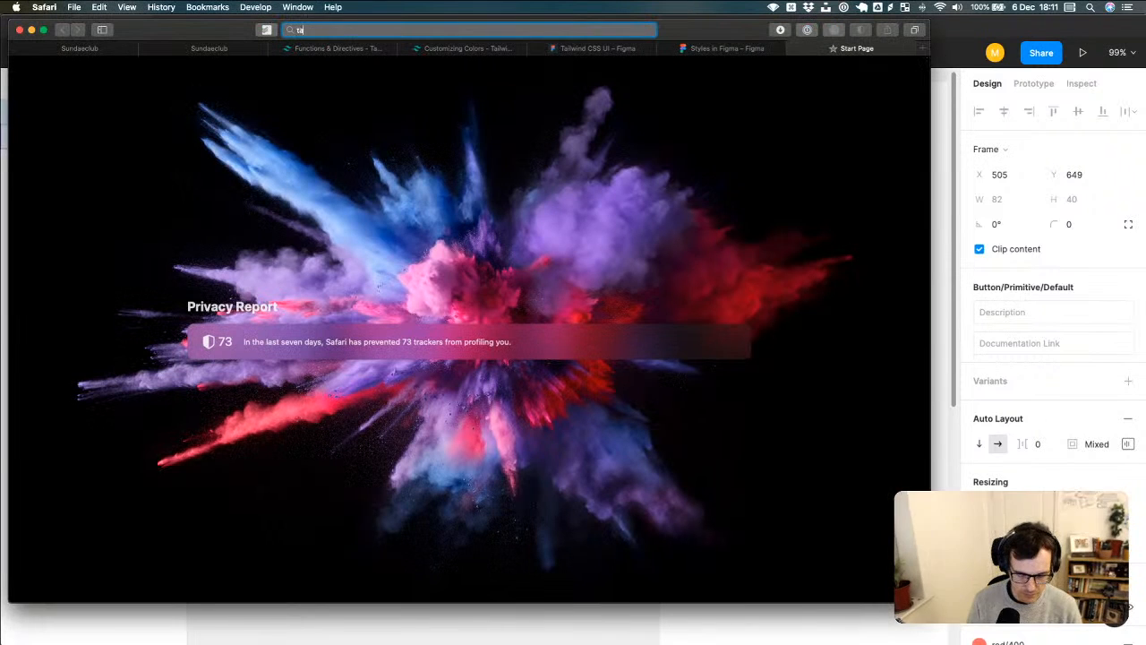
{"action": "type", "text": "ilwind "}
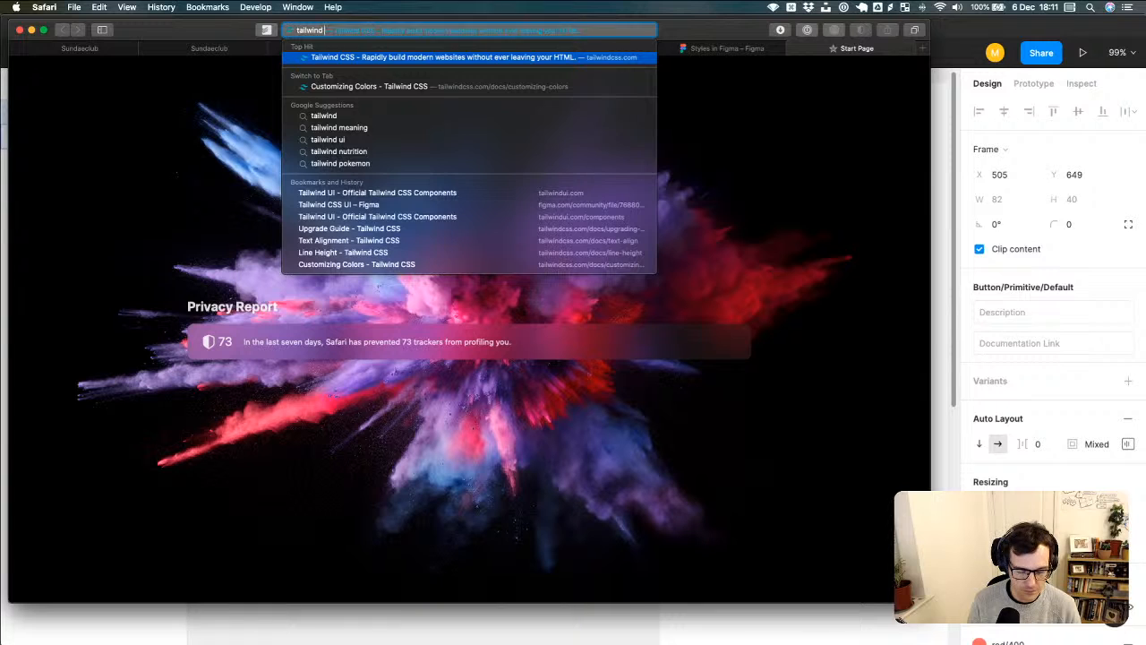
{"action": "type", "text": "css sketch file"}
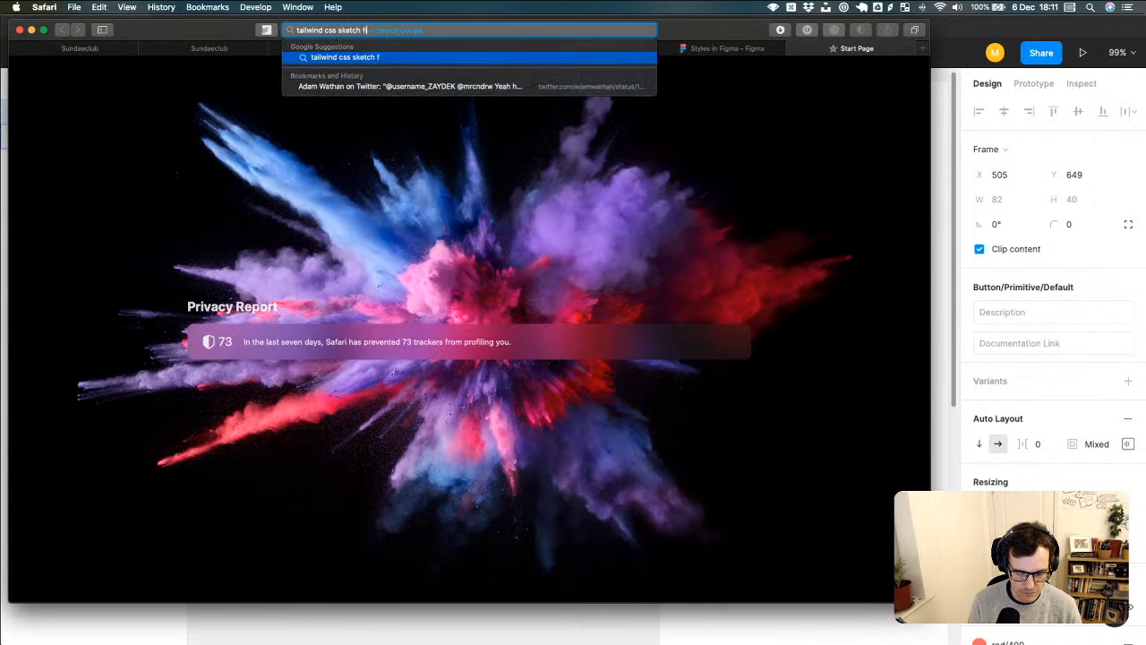
{"action": "key", "text": "Return"}
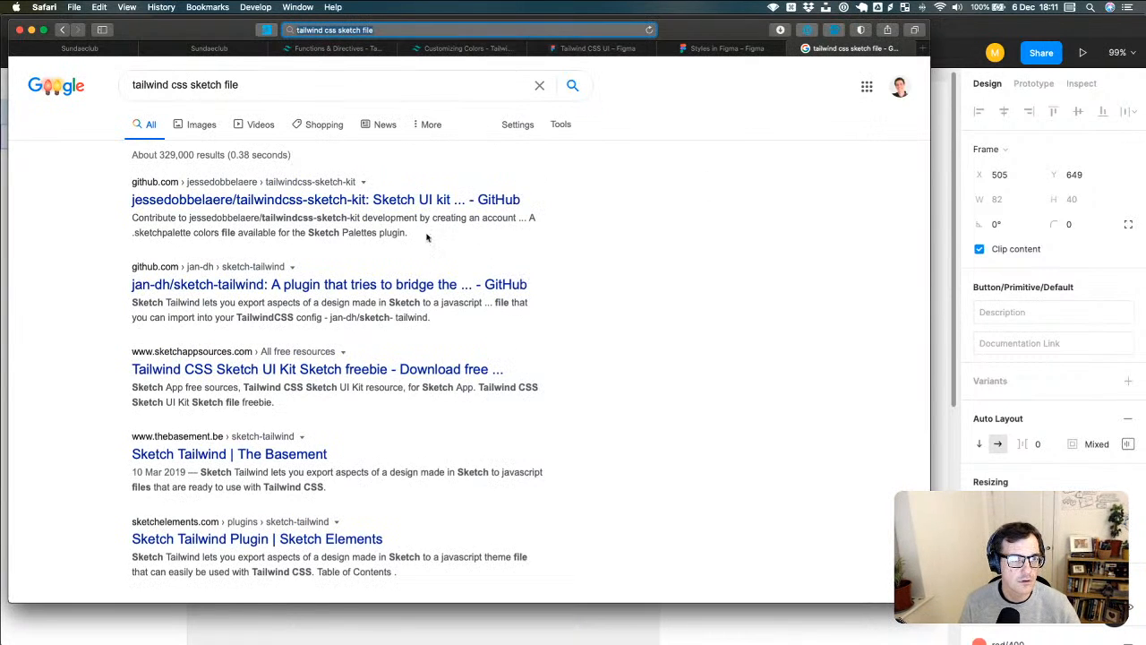
- Open the tailwindcss-sketch-kit GitHub repository from the search results and examine its file list, artboard preview and README features
{"action": "left_click", "coordinate": [370, 200]}
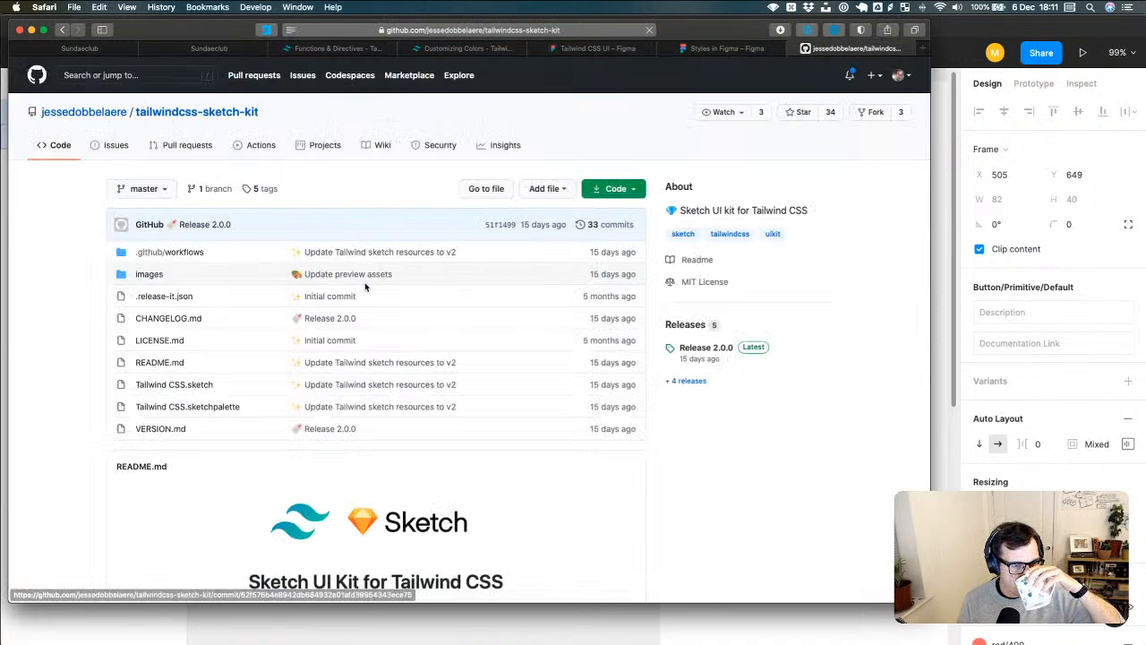
{"action": "scroll", "coordinate": [359, 277], "scroll_direction": "down", "scroll_amount": 5}
{"action": "scroll", "coordinate": [331, 269], "scroll_direction": "up", "scroll_amount": 4}
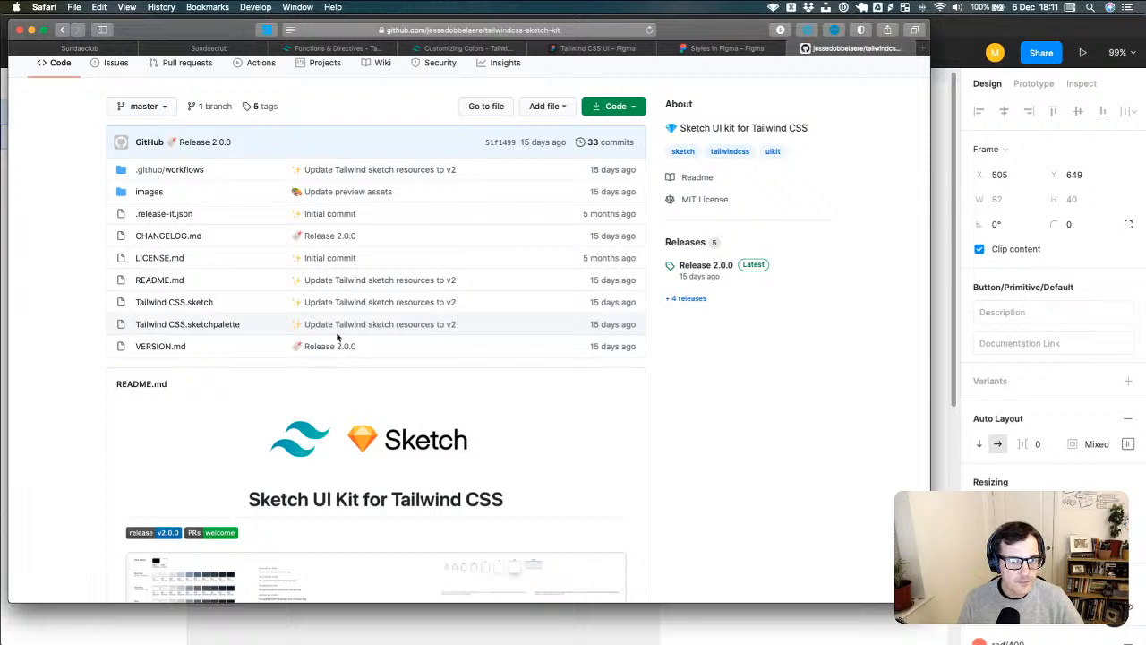
{"action": "scroll", "coordinate": [345, 287], "scroll_direction": "down", "scroll_amount": 5}
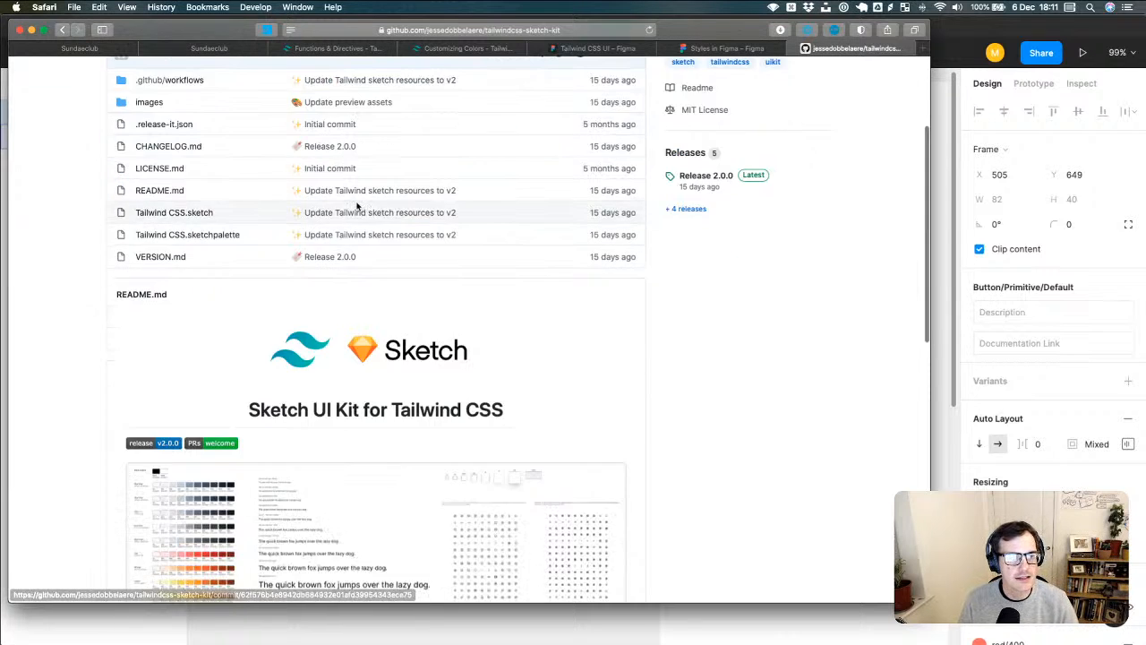
{"action": "scroll", "coordinate": [356, 208], "scroll_direction": "down", "scroll_amount": 4}
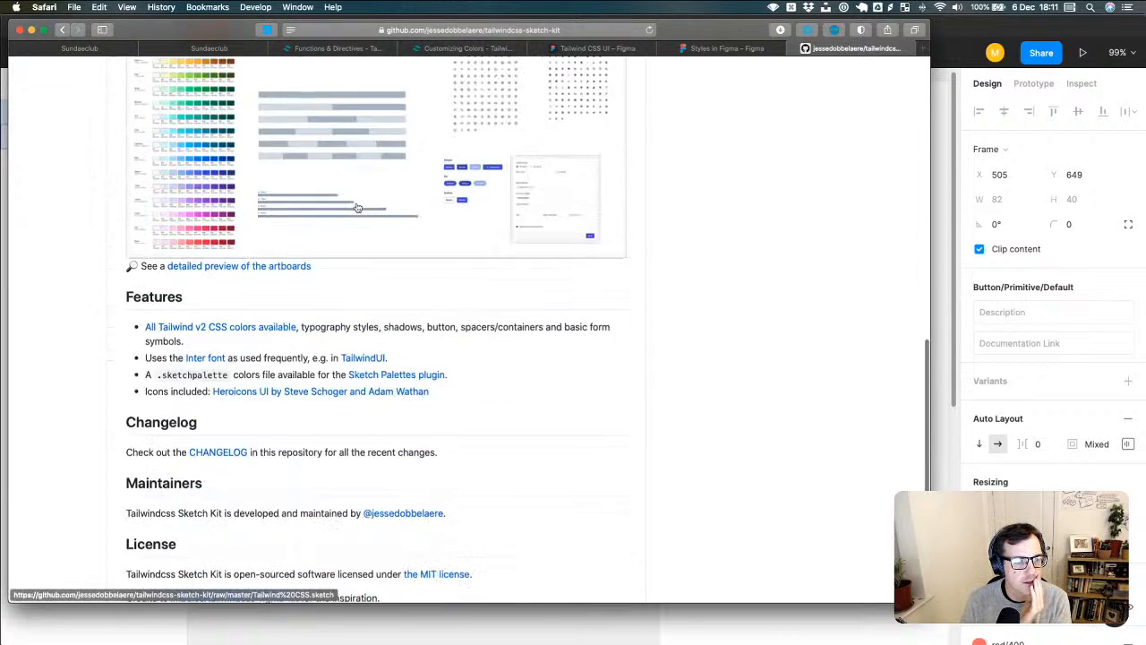
{"action": "scroll", "coordinate": [356, 209], "scroll_direction": "up", "scroll_amount": 5}
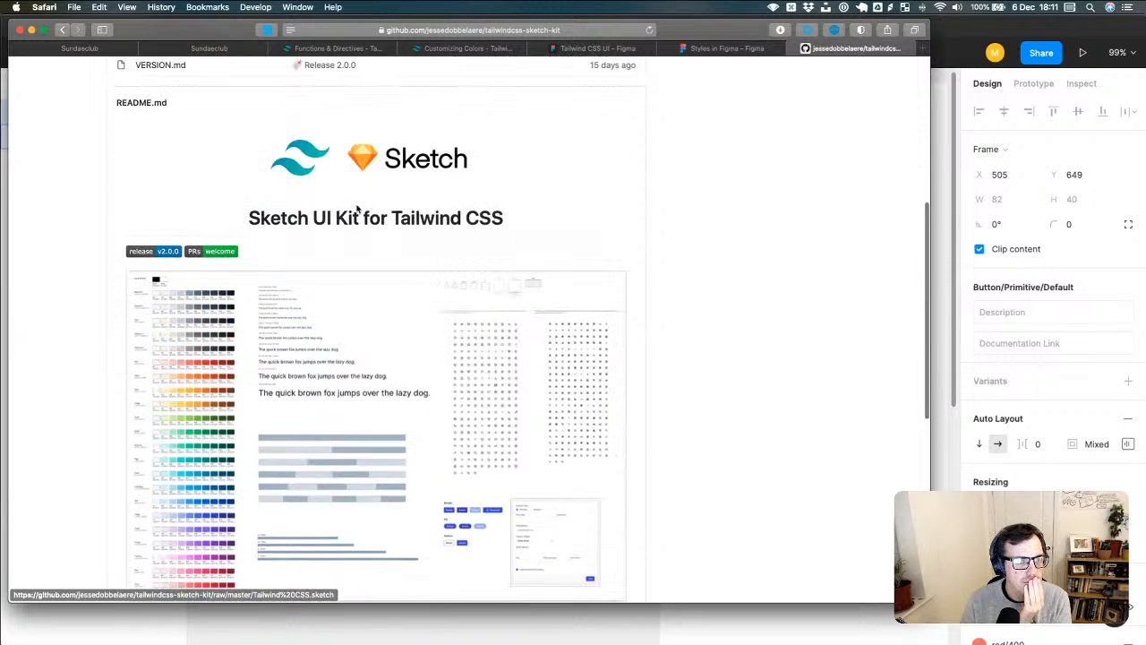
{"action": "scroll", "coordinate": [356, 211], "scroll_direction": "up", "scroll_amount": 2}
{"action": "scroll", "coordinate": [356, 211], "scroll_direction": "up", "scroll_amount": 4}
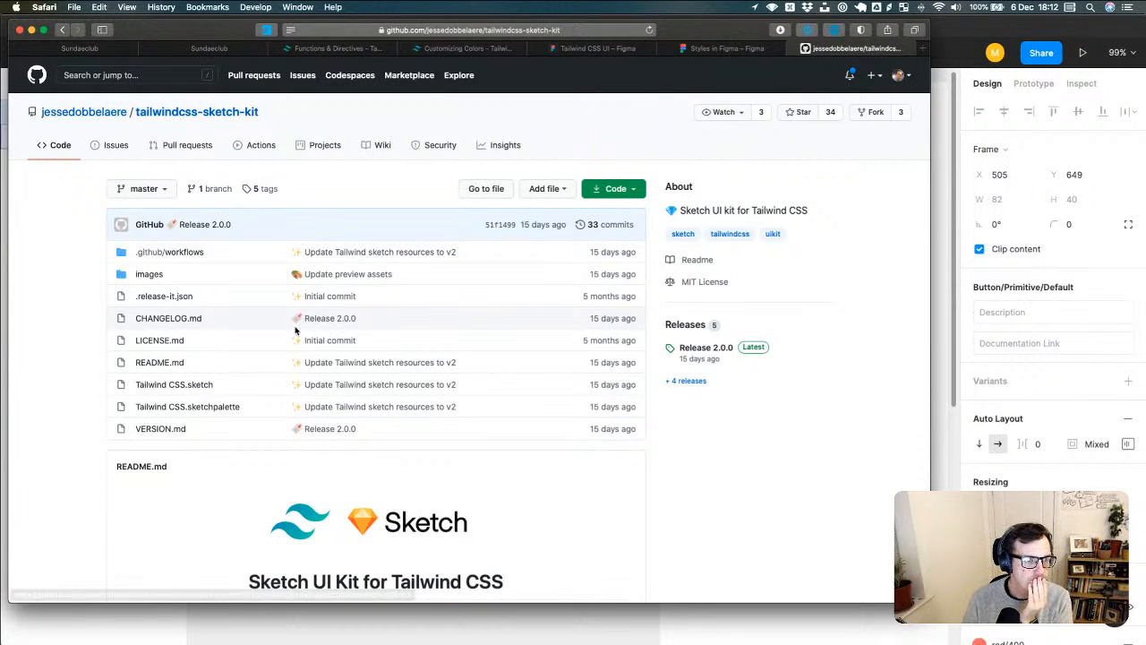
{"action": "scroll", "coordinate": [269, 463], "scroll_direction": "down", "scroll_amount": 6}
{"action": "scroll", "coordinate": [337, 467], "scroll_direction": "down", "scroll_amount": 7}
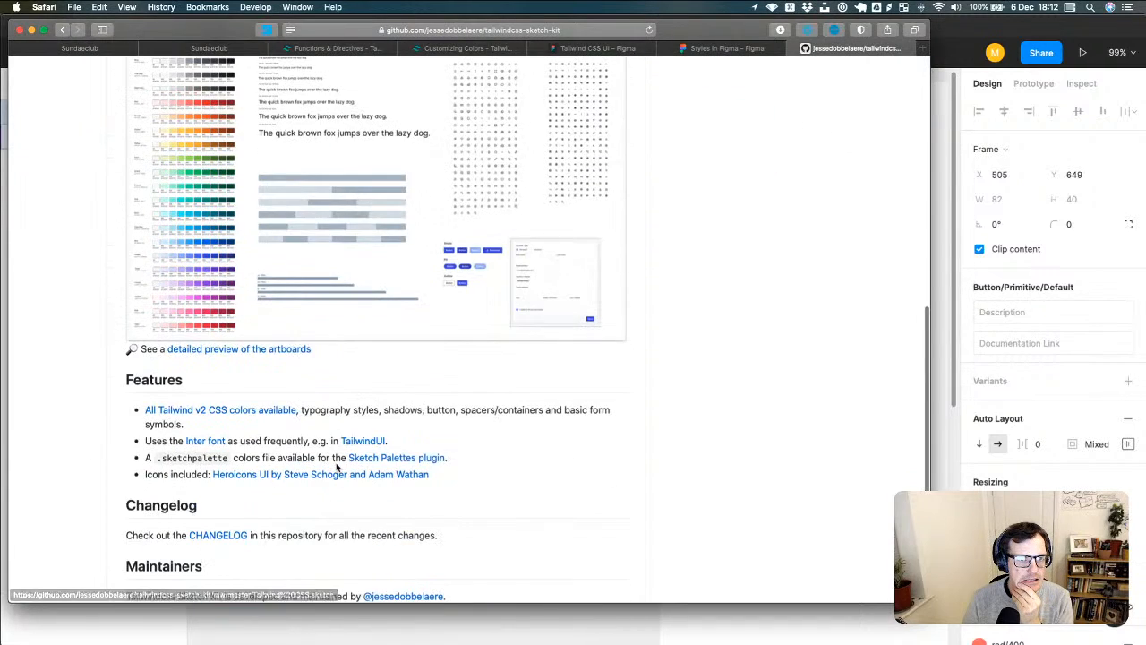
{"action": "scroll", "coordinate": [337, 468], "scroll_direction": "up", "scroll_amount": 2}
{"action": "scroll", "coordinate": [336, 464], "scroll_direction": "down", "scroll_amount": 2}
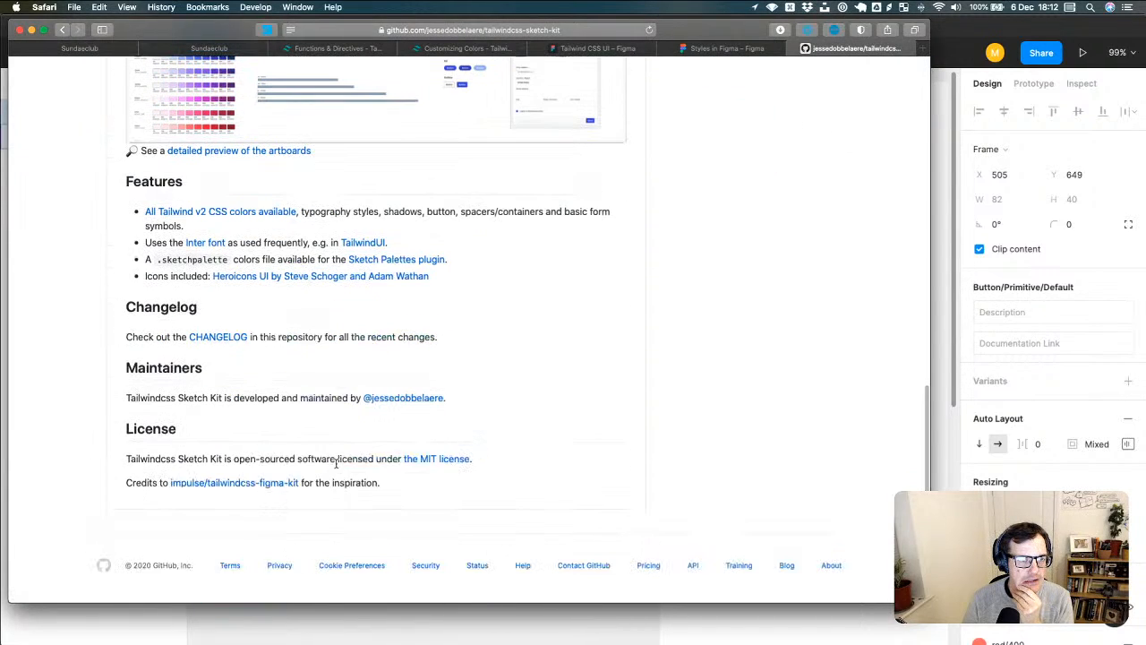
{"action": "scroll", "coordinate": [336, 464], "scroll_direction": "up", "scroll_amount": 4}
{"action": "scroll", "coordinate": [336, 466], "scroll_direction": "up", "scroll_amount": 2}
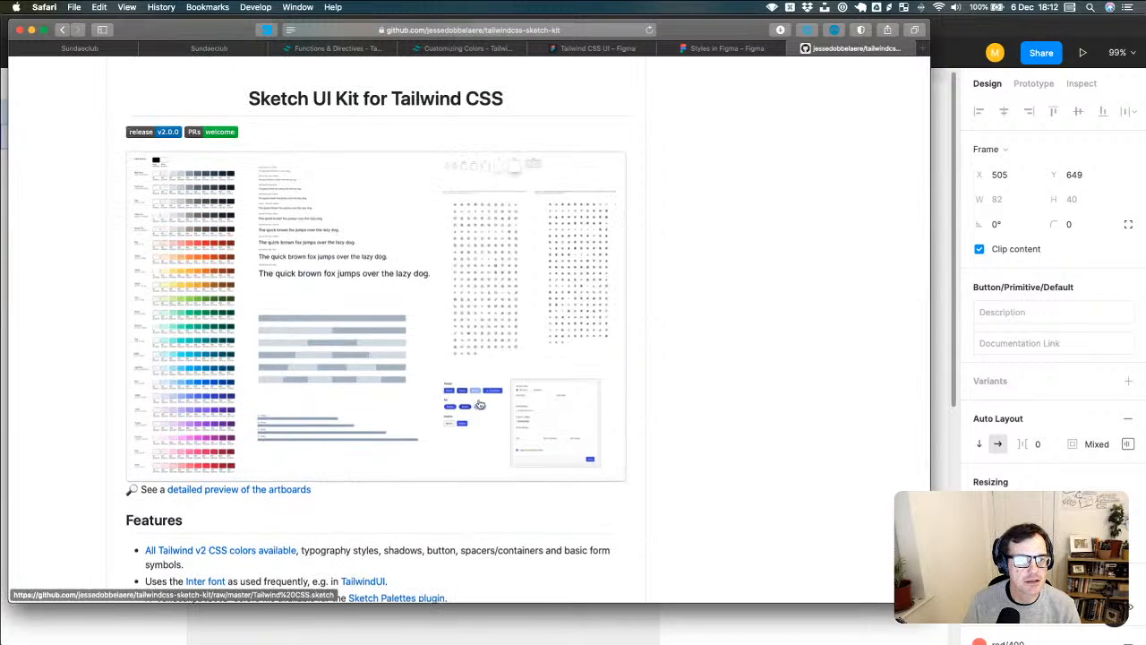
{"action": "scroll", "coordinate": [341, 331], "scroll_direction": "up", "scroll_amount": 5}
{"action": "scroll", "coordinate": [337, 363], "scroll_direction": "up", "scroll_amount": 3}
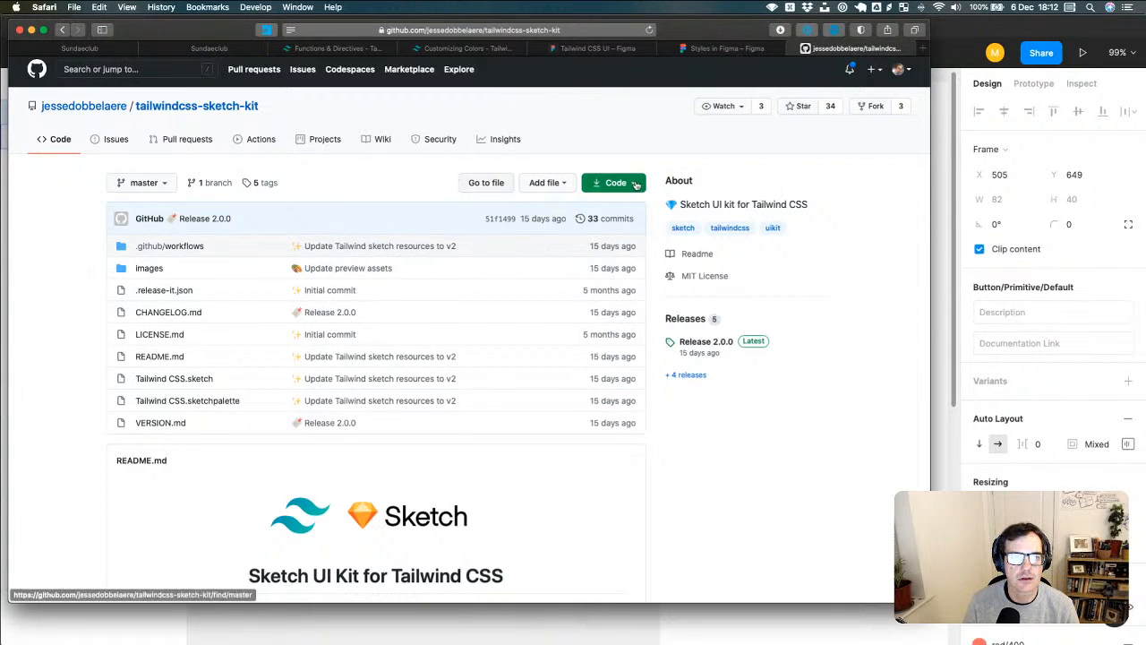
- Download the tailwindcss-sketch-kit repository as a ZIP and switch to Sketch with its Tailwind CSS.sketch file open
{"action": "left_click", "coordinate": [598, 186]}
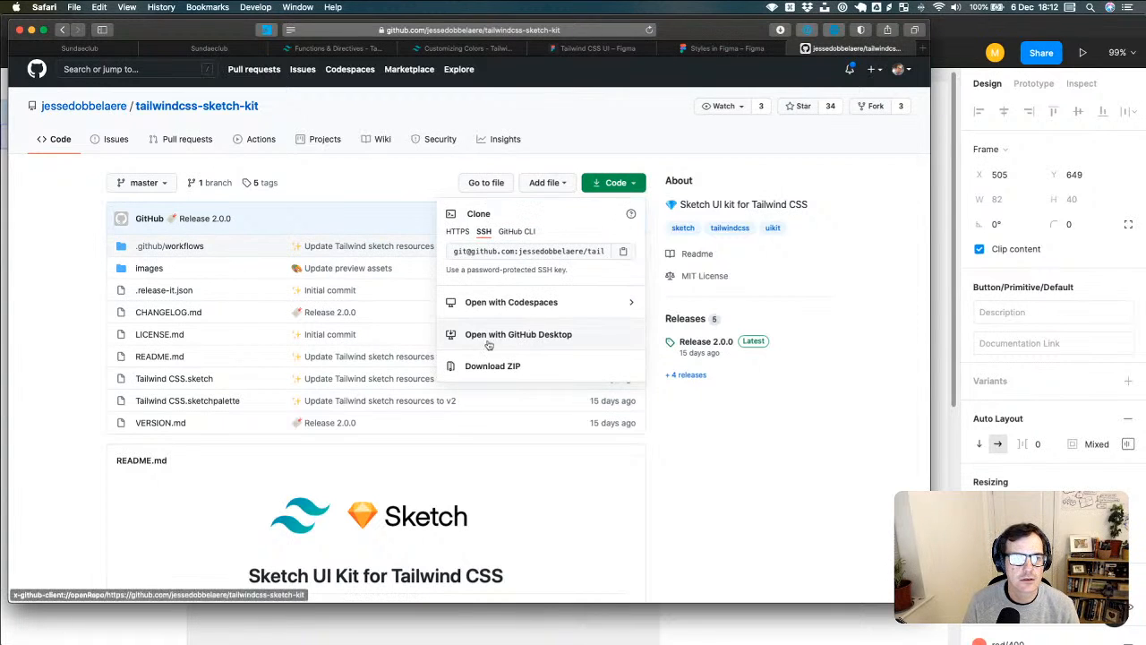
{"action": "left_click", "coordinate": [529, 366]}
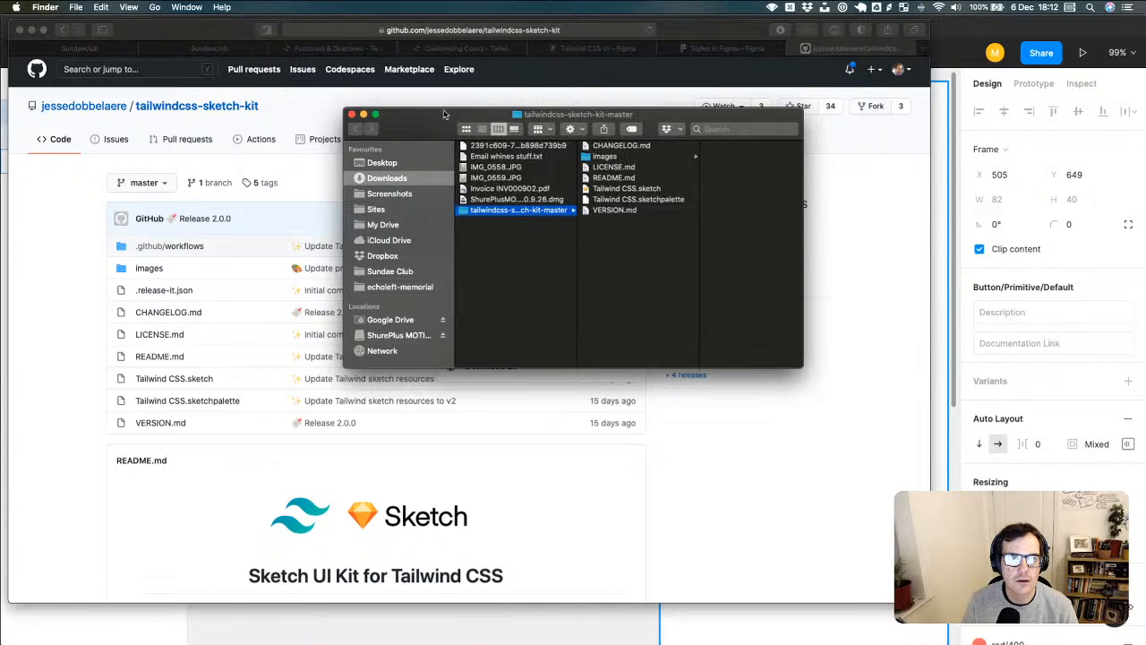
{"action": "key", "text": "super+h"}
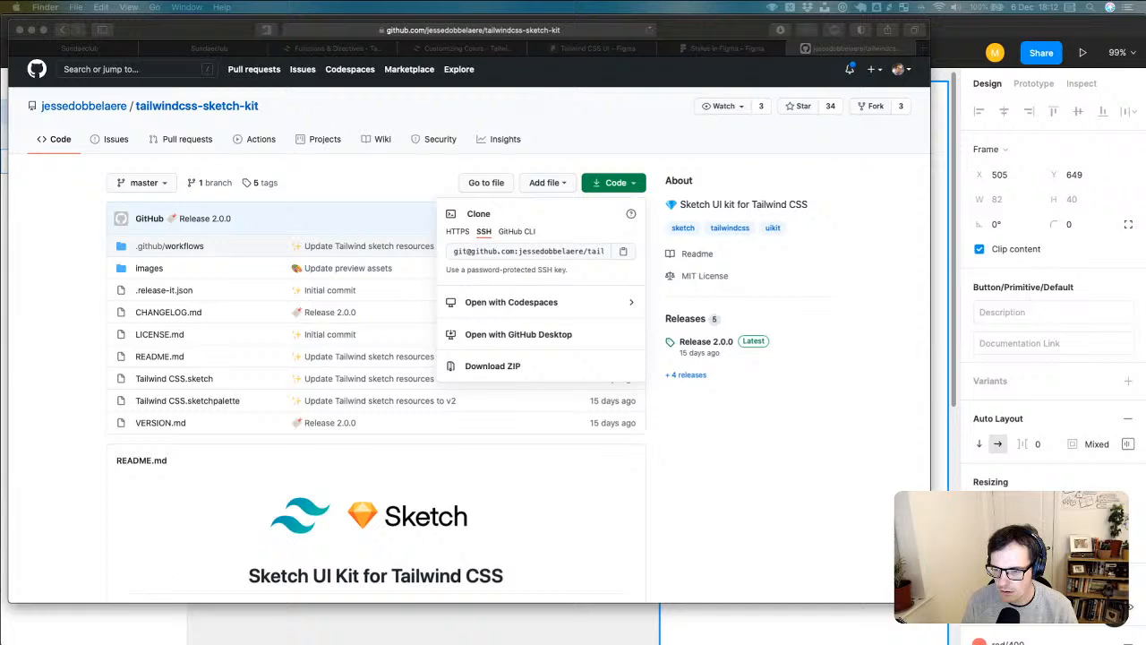
{"action": "key", "text": "super+h"}
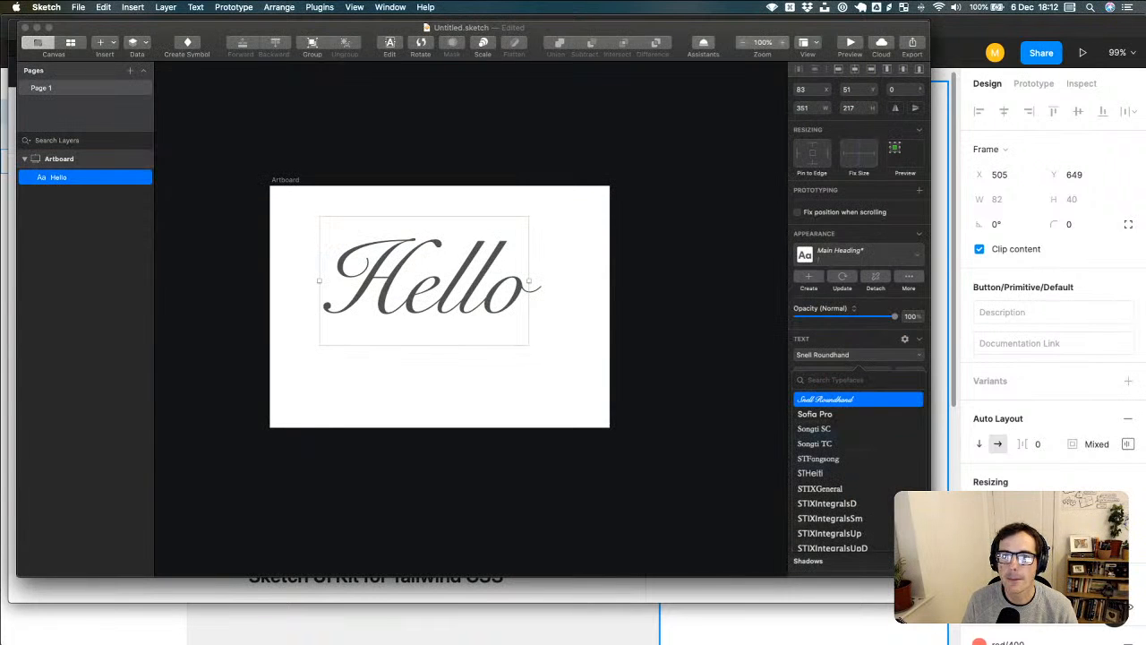
{"action": "key", "text": "super+grave"}
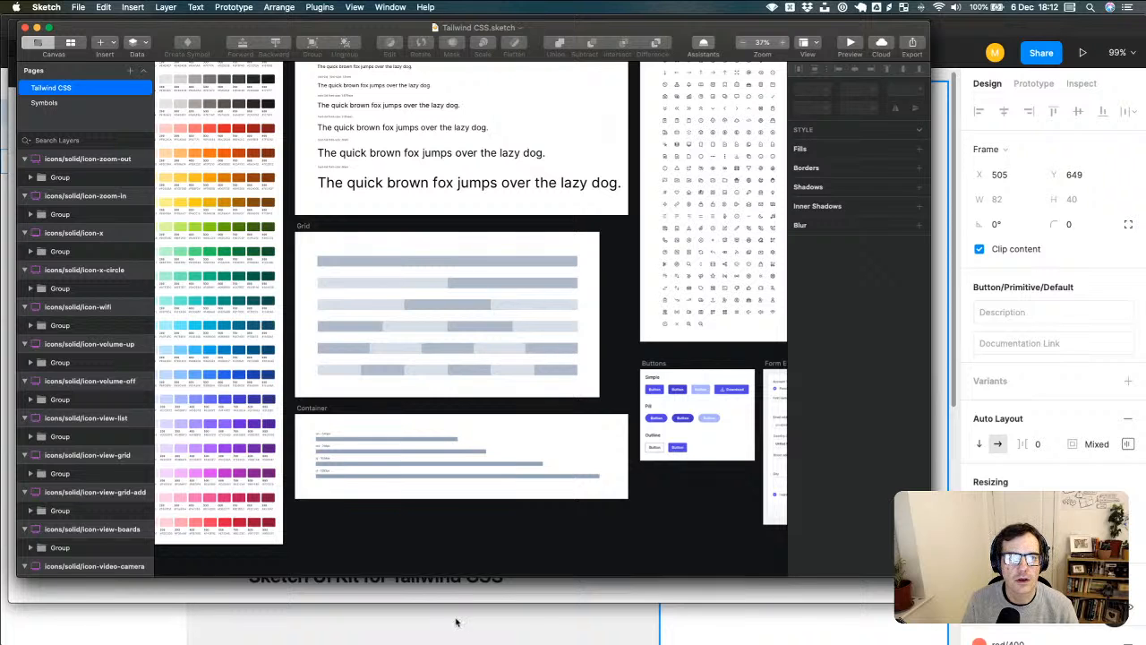
- Select the first simple button on the Buttons artboard, then enlarge the Tailwind CSS.sketch window and move it off the Untitled.sketch window
{"action": "left_click", "coordinate": [654, 391]}
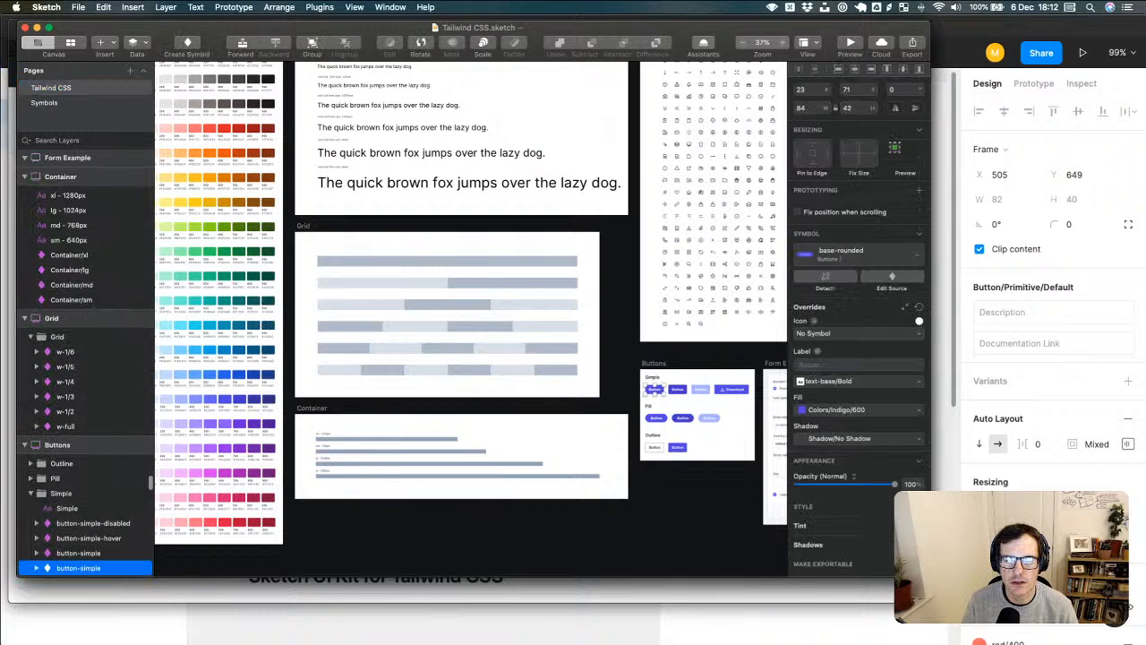
{"action": "double_click", "coordinate": [250, 31]}
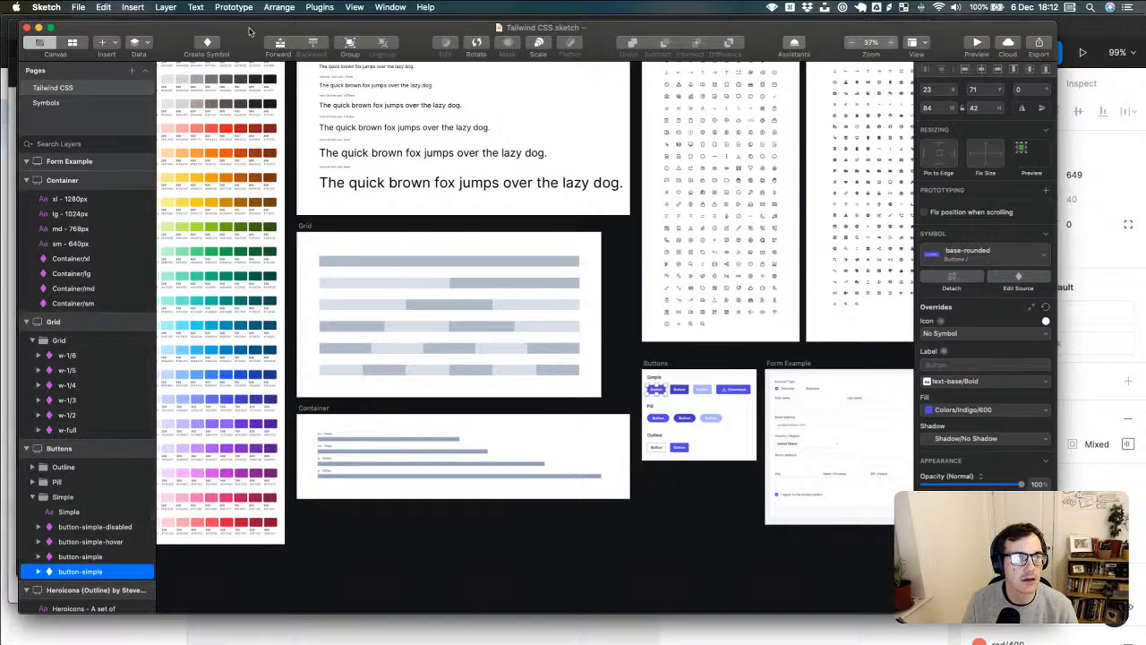
{"action": "left_click_drag", "start_coordinate": [251, 31], "coordinate": [271, 28]}
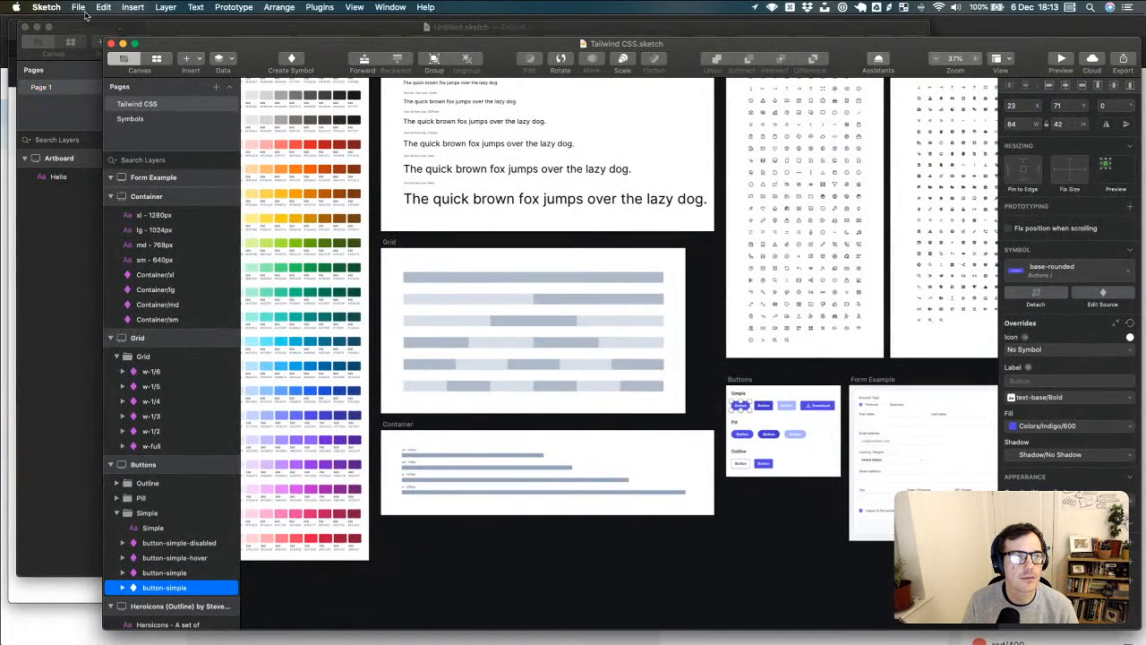
{"action": "left_click", "coordinate": [79, 7]}
{"action": "mouse_move", "coordinate": [104, 7]}
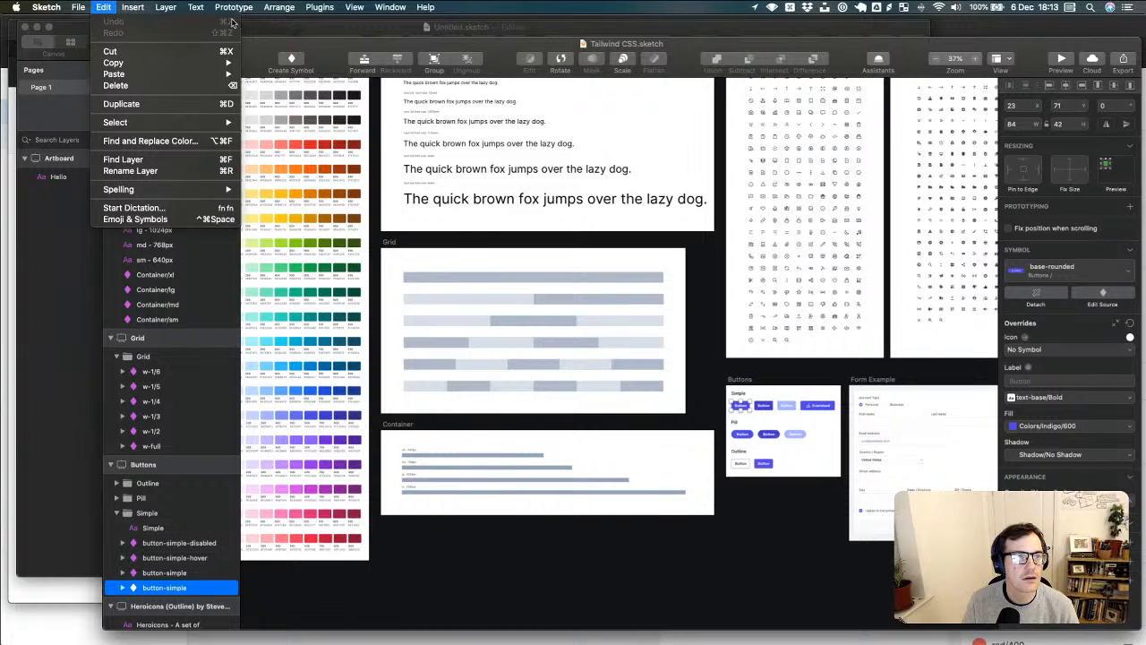
{"action": "left_click", "coordinate": [288, 26]}
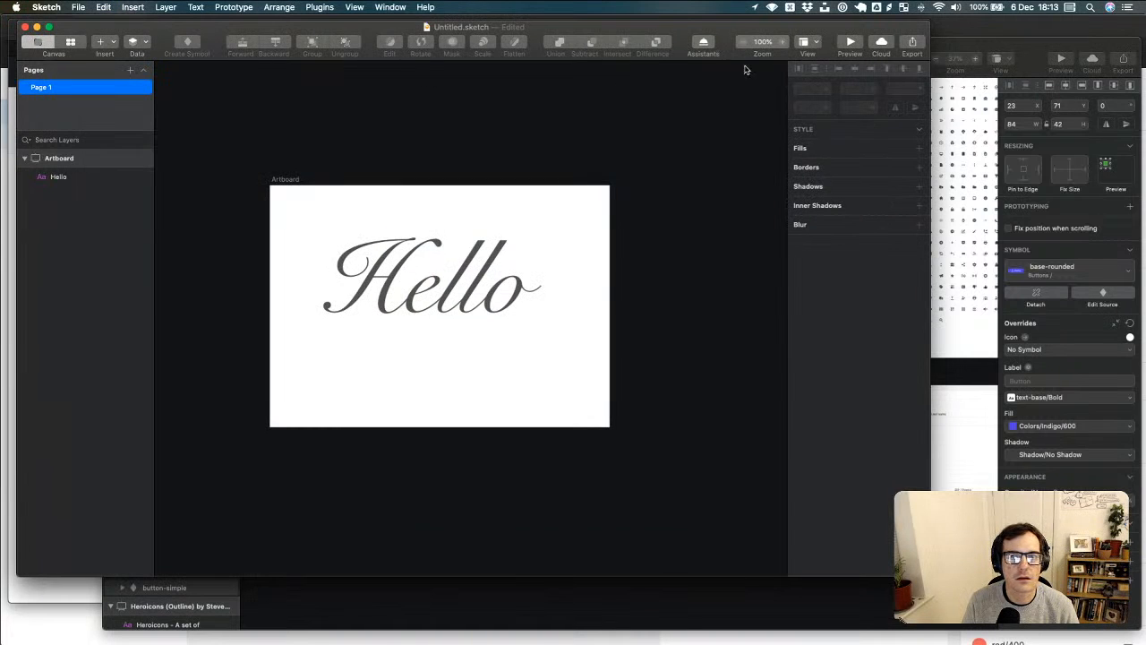
{"action": "left_click", "coordinate": [52, 9]}
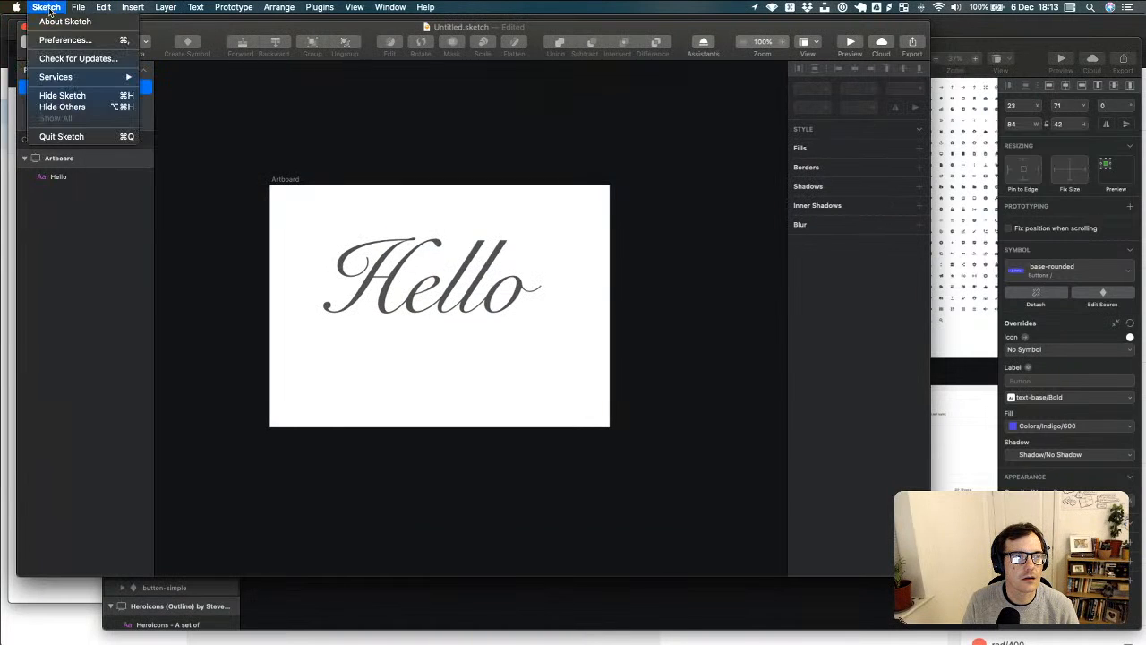
{"action": "left_click", "coordinate": [53, 10]}
- Bring the Tailwind CSS.sketch document to the front and add it as a library
{"action": "left_click", "coordinate": [944, 46]}
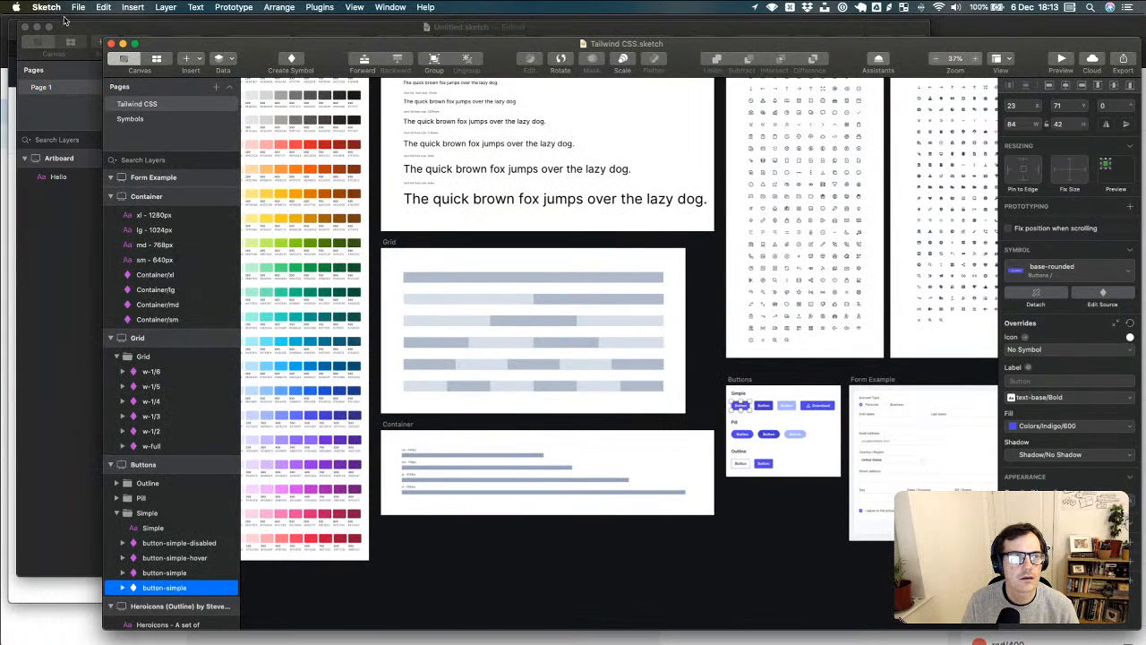
{"action": "left_click", "coordinate": [78, 7]}
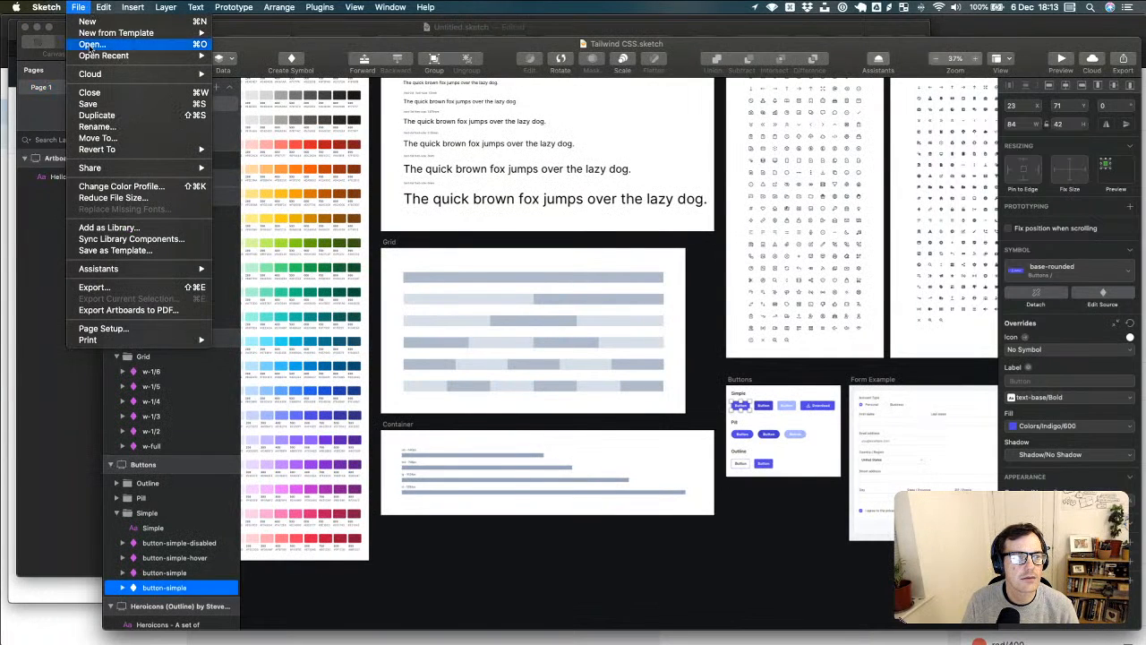
{"action": "left_click", "coordinate": [157, 230]}
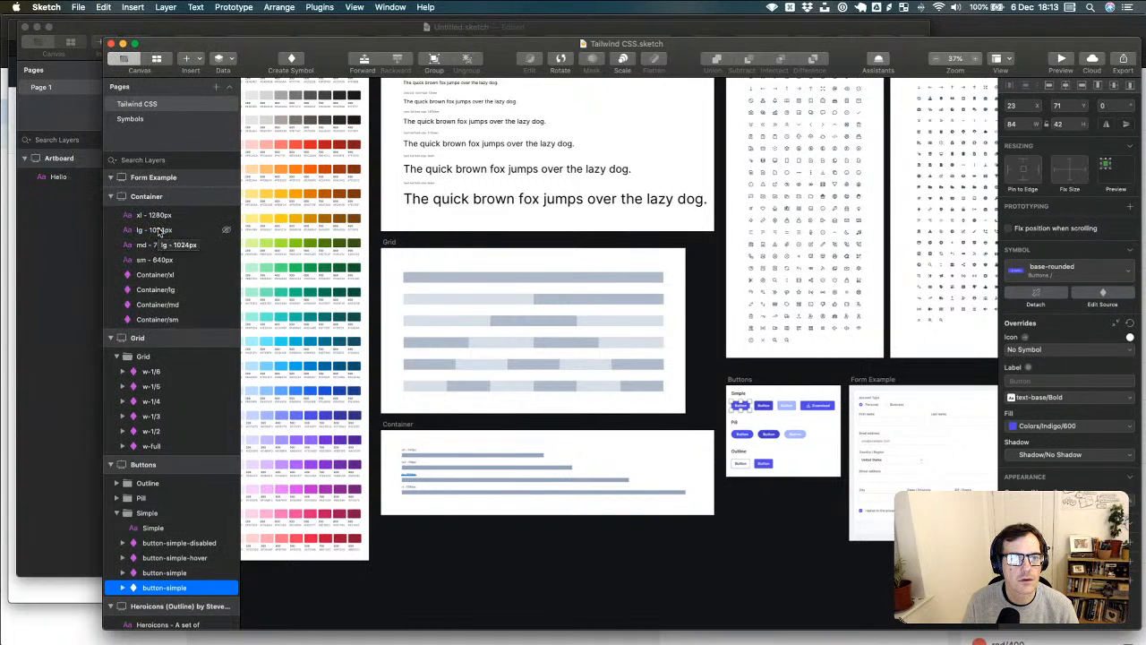
{"action": "left_click", "coordinate": [74, 69]}
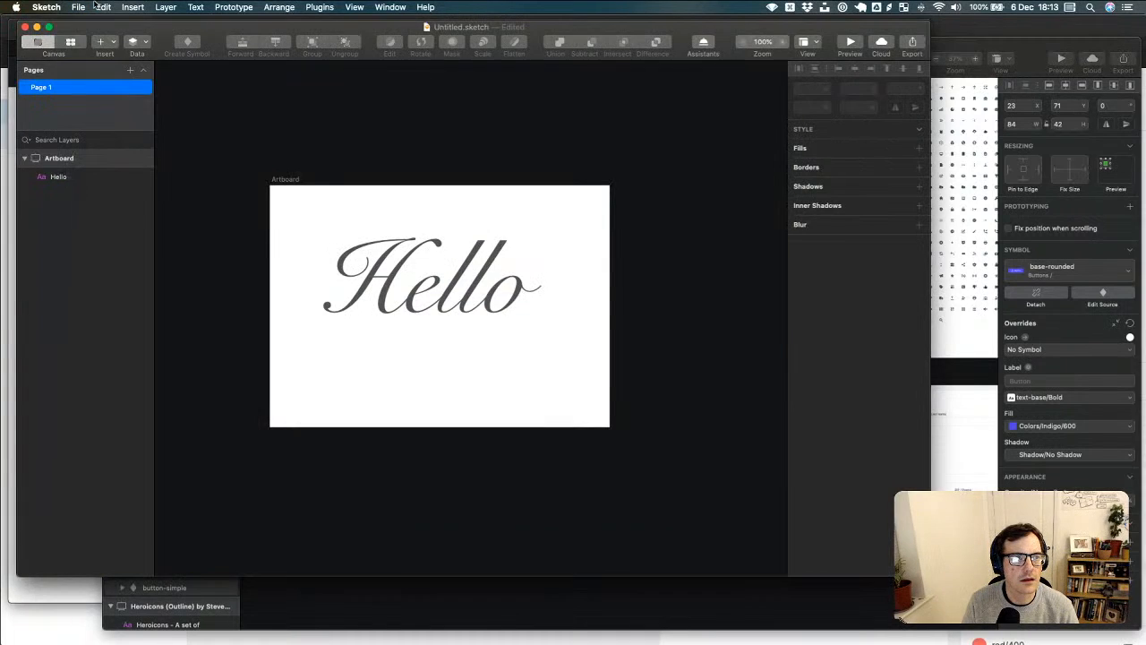
{"action": "left_click", "coordinate": [78, 7]}
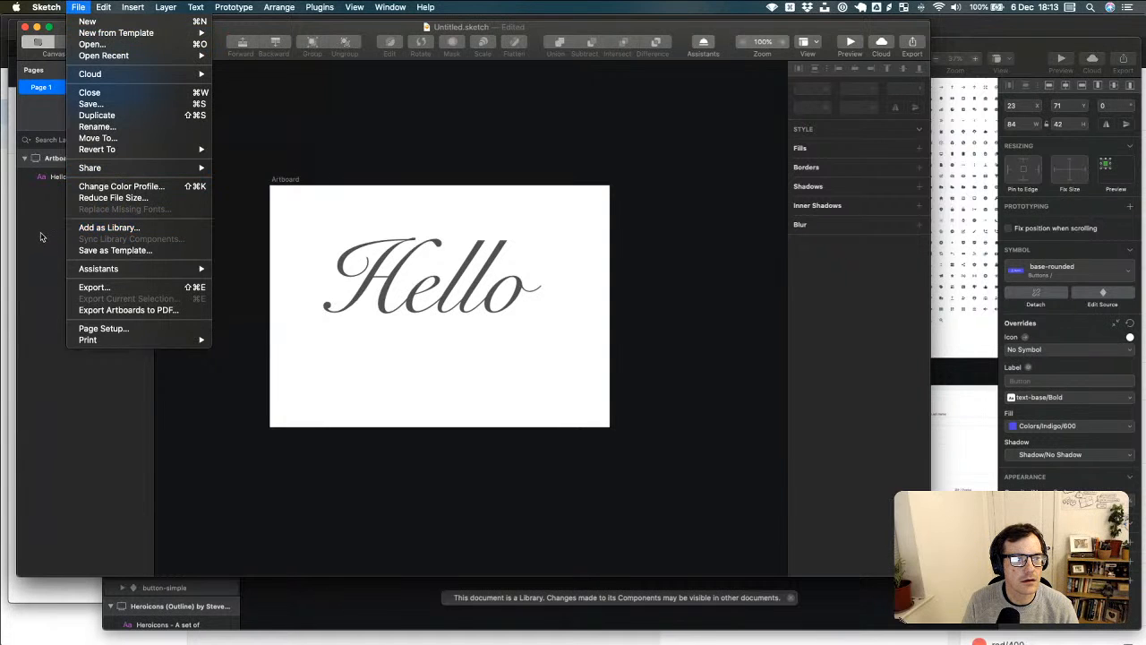
{"action": "left_click", "coordinate": [188, 228]}
{"action": "left_click", "coordinate": [73, 8]}
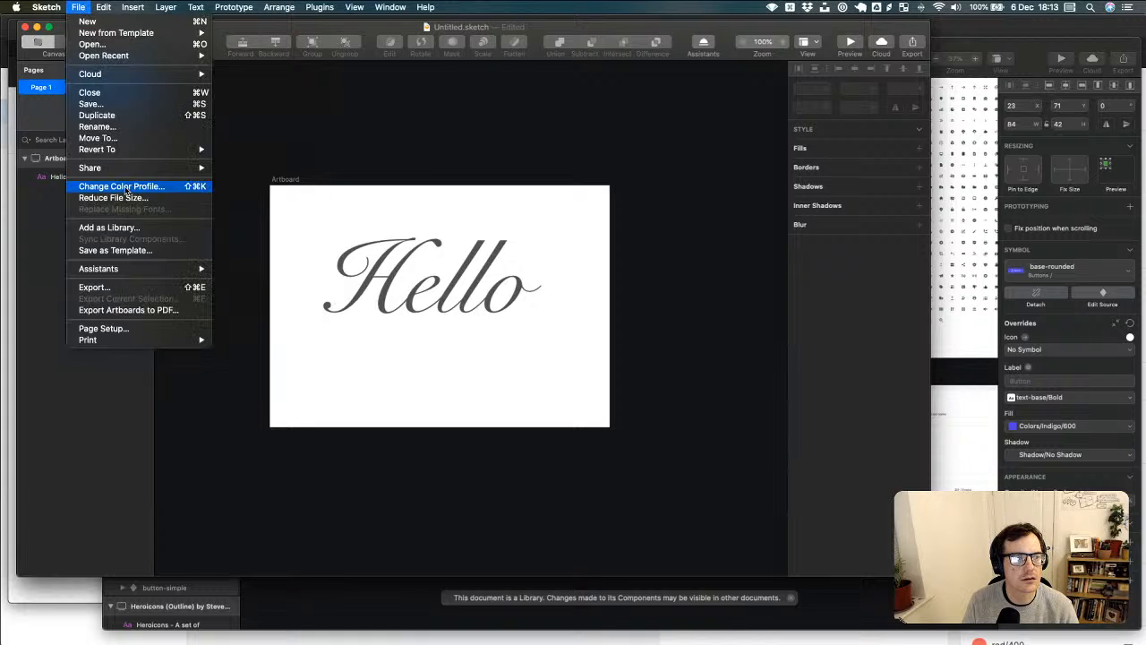
{"action": "left_click", "coordinate": [139, 226]}
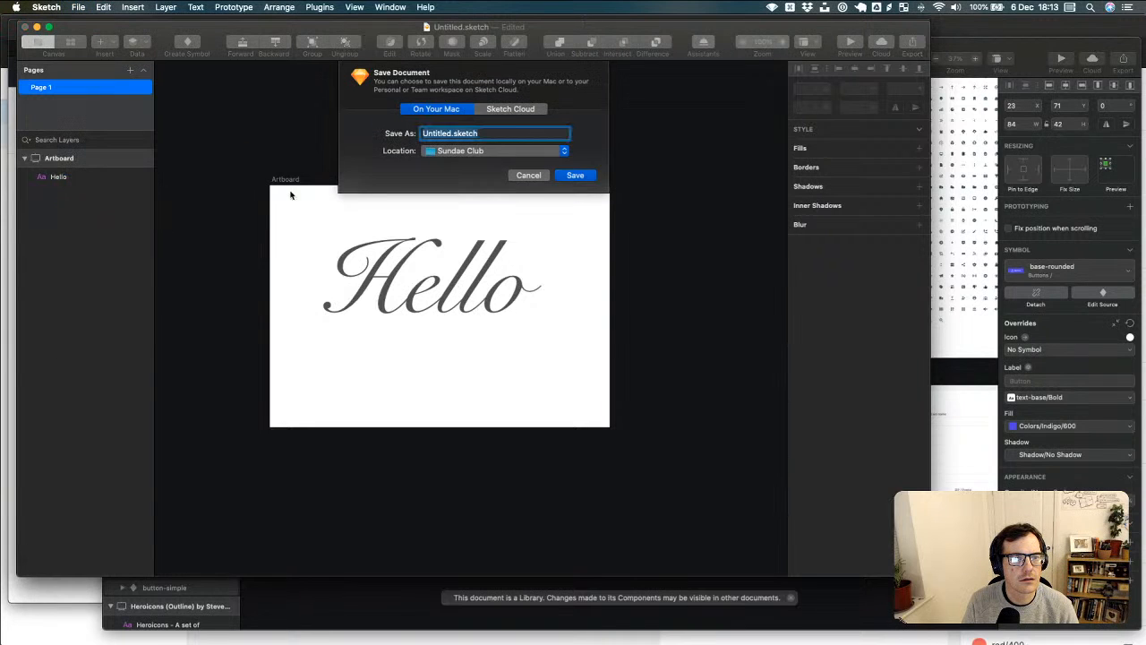
{"action": "left_click", "coordinate": [484, 149]}
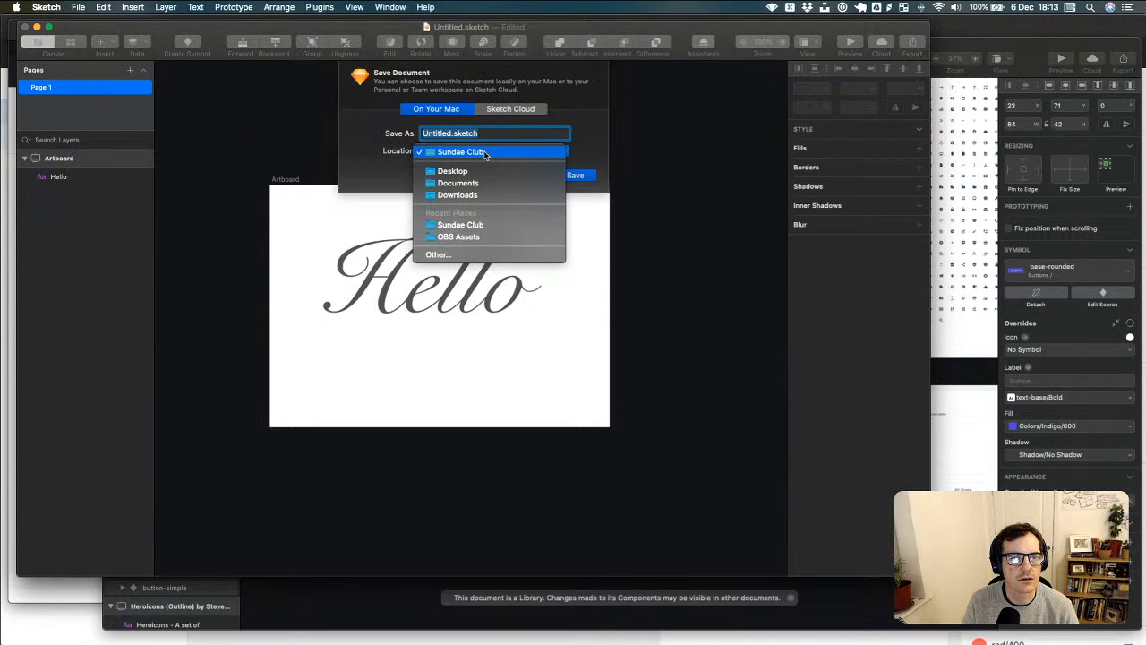
{"action": "left_click", "coordinate": [503, 194]}
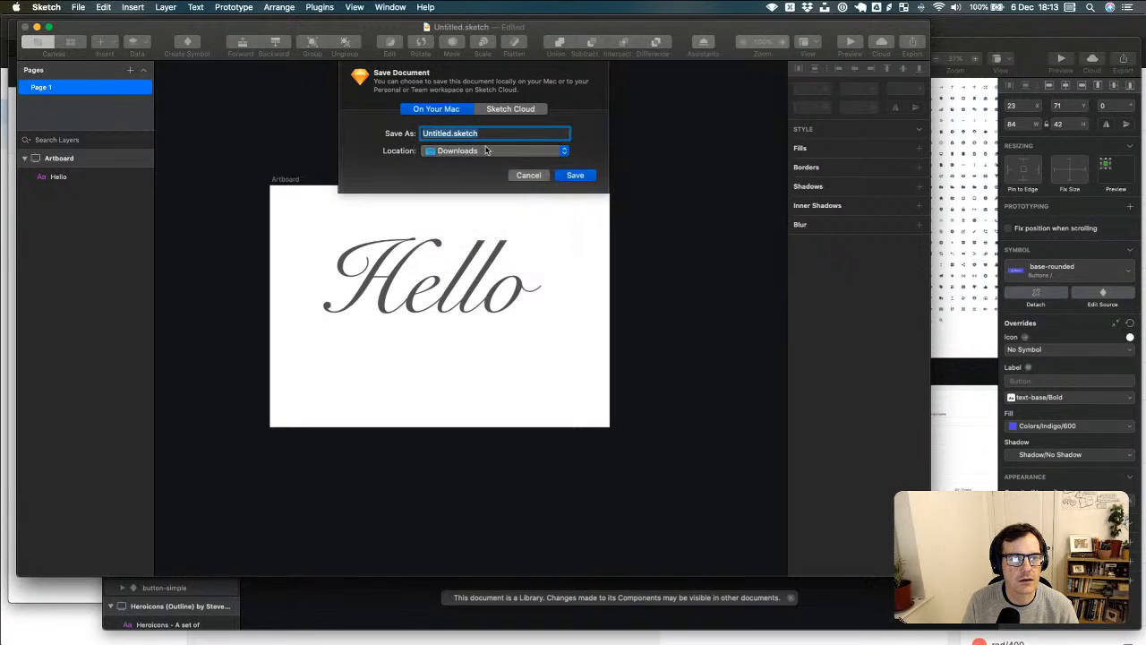
{"action": "left_click", "coordinate": [529, 176]}
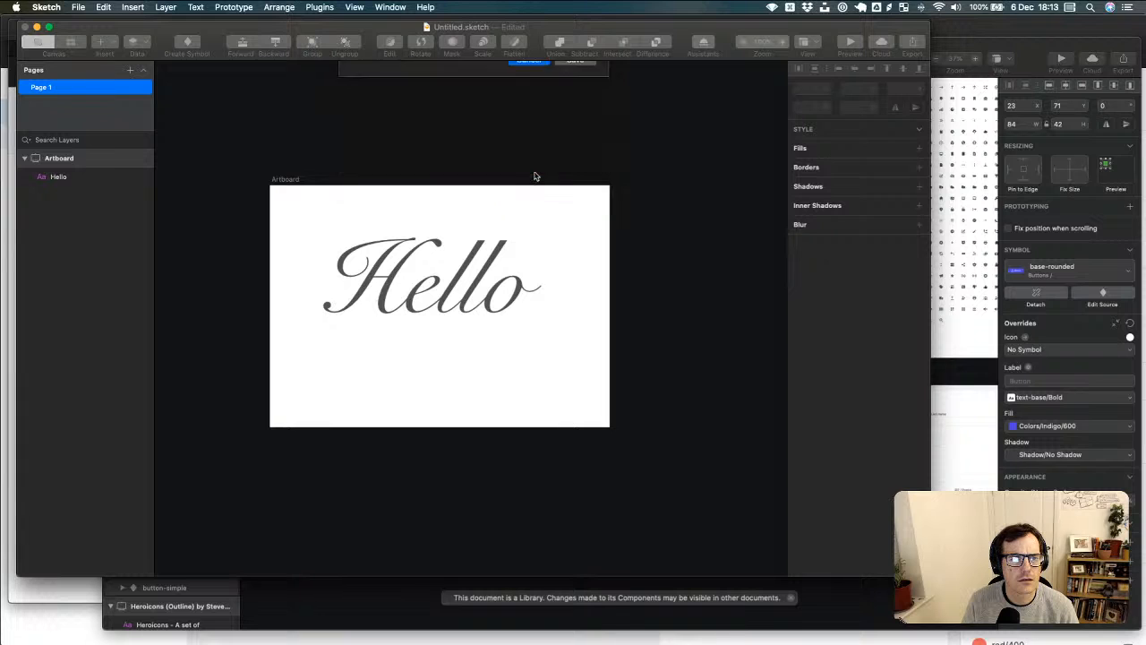
{"action": "left_click", "coordinate": [979, 67]}
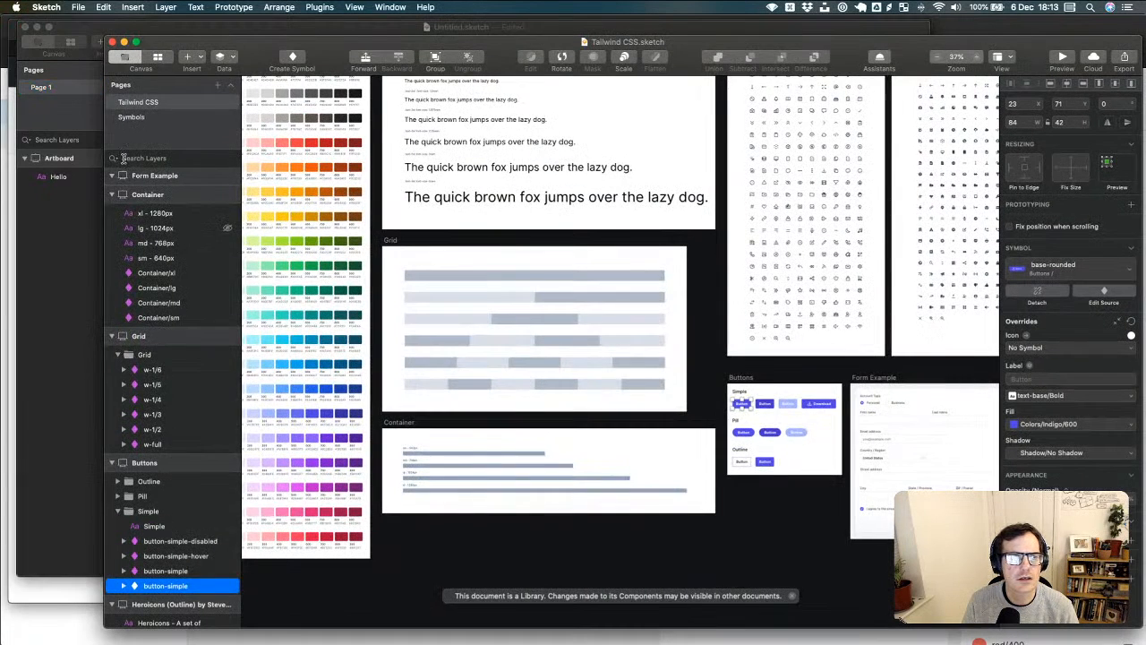
- Check the installed libraries in the Sketch preferences from Untitled.sketch and return to the Tailwind CSS.sketch document
{"action": "left_click", "coordinate": [85, 238]}
{"action": "key", "text": "super+comma"}
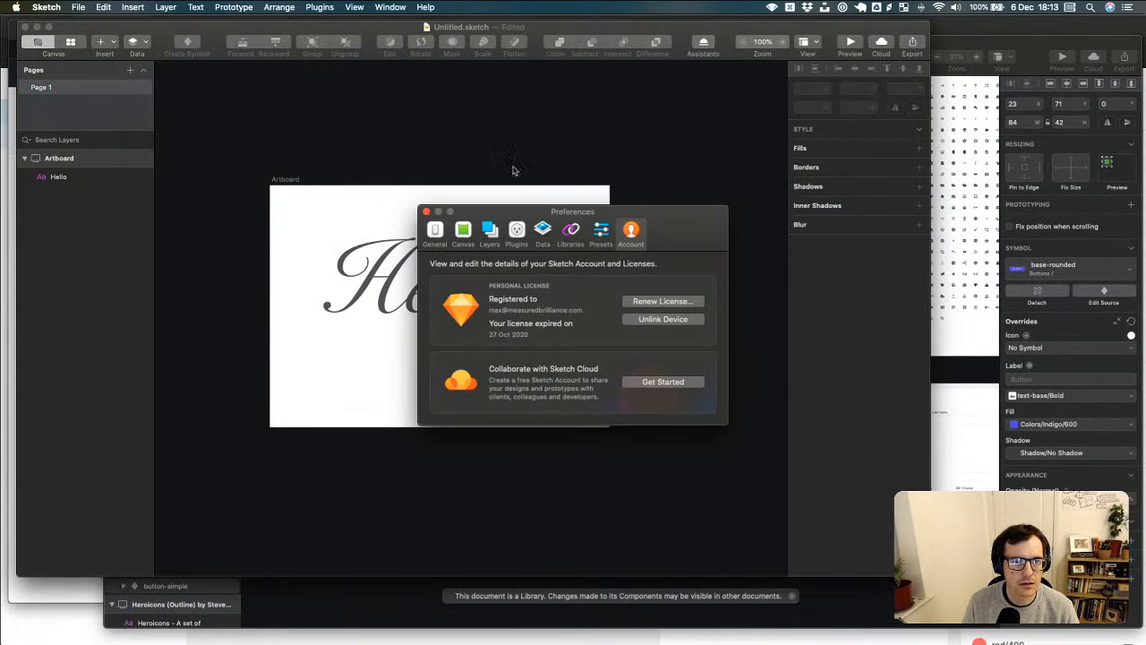
{"action": "left_click", "coordinate": [571, 233]}
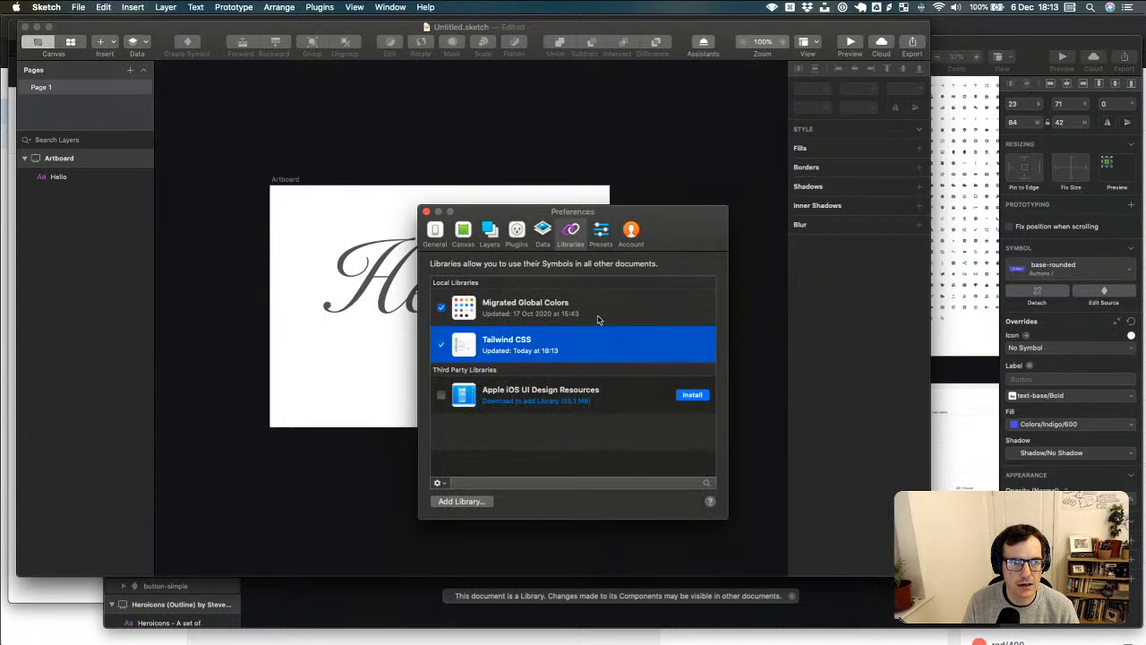
{"action": "left_click", "coordinate": [962, 329]}
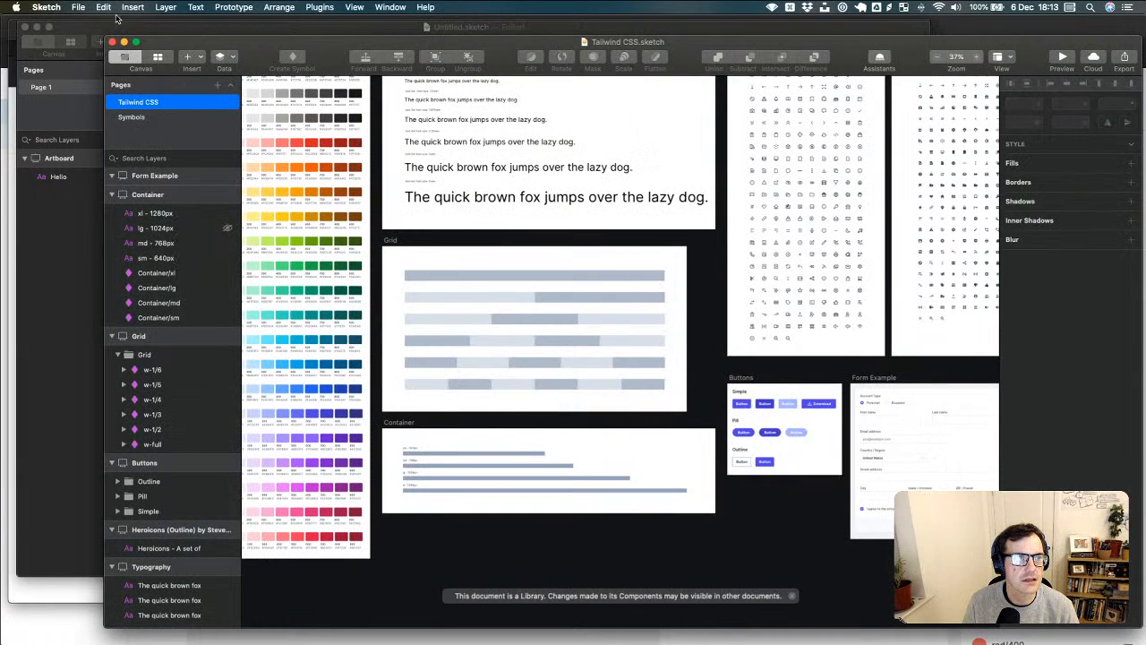
- Switch to Untitled.sketch and inspect the Tailwind CSS entry among the local libraries in the Sketch preferences
{"action": "left_click", "coordinate": [79, 7]}
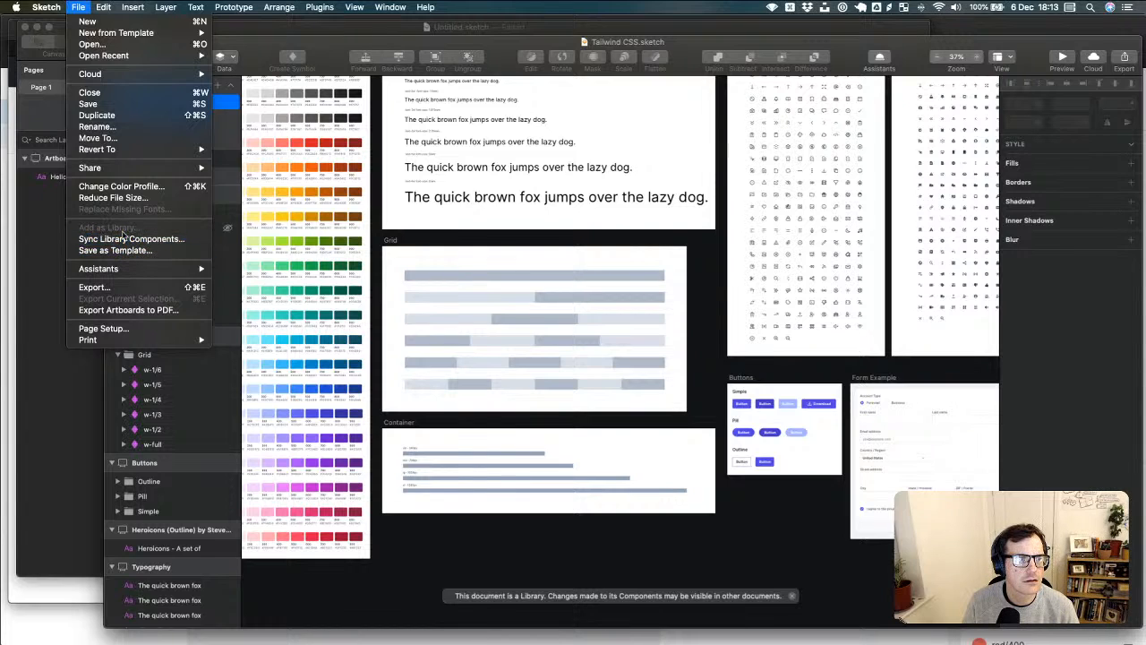
{"action": "left_click", "coordinate": [42, 239]}
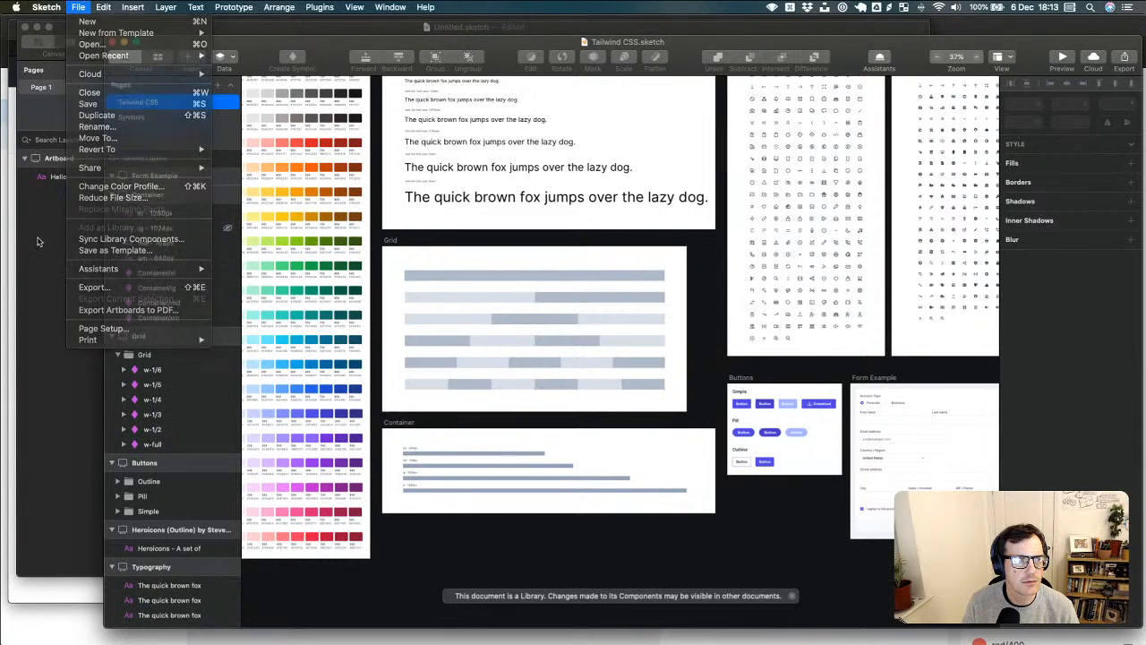
{"action": "left_click", "coordinate": [29, 236]}
{"action": "key", "text": "super+comma"}
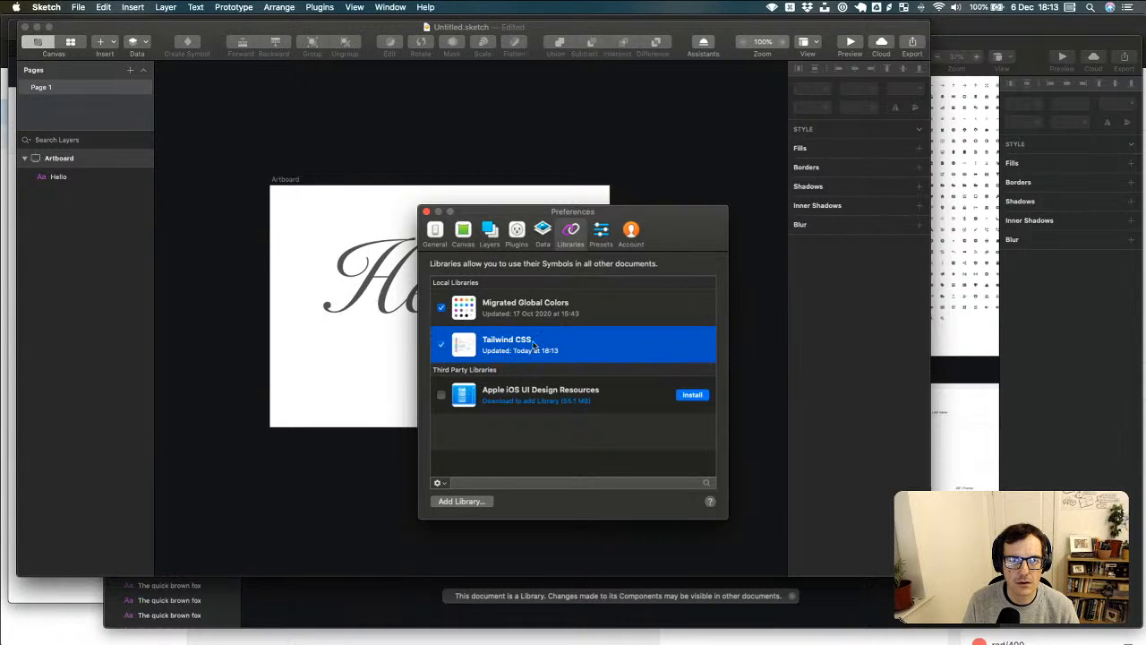
{"action": "left_click", "coordinate": [427, 212]}
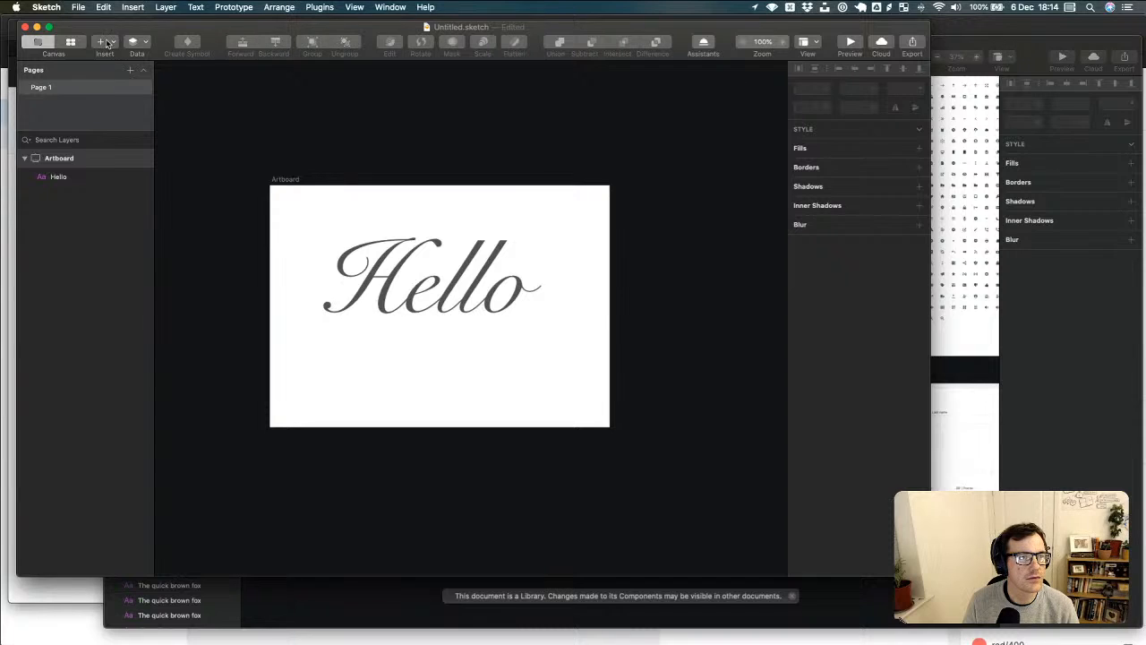
- Insert the Buttons / base-pill symbol from the Tailwind CSS library below the Hello text on the artboard
{"action": "left_click", "coordinate": [107, 44]}
{"action": "mouse_move", "coordinate": [149, 220]}
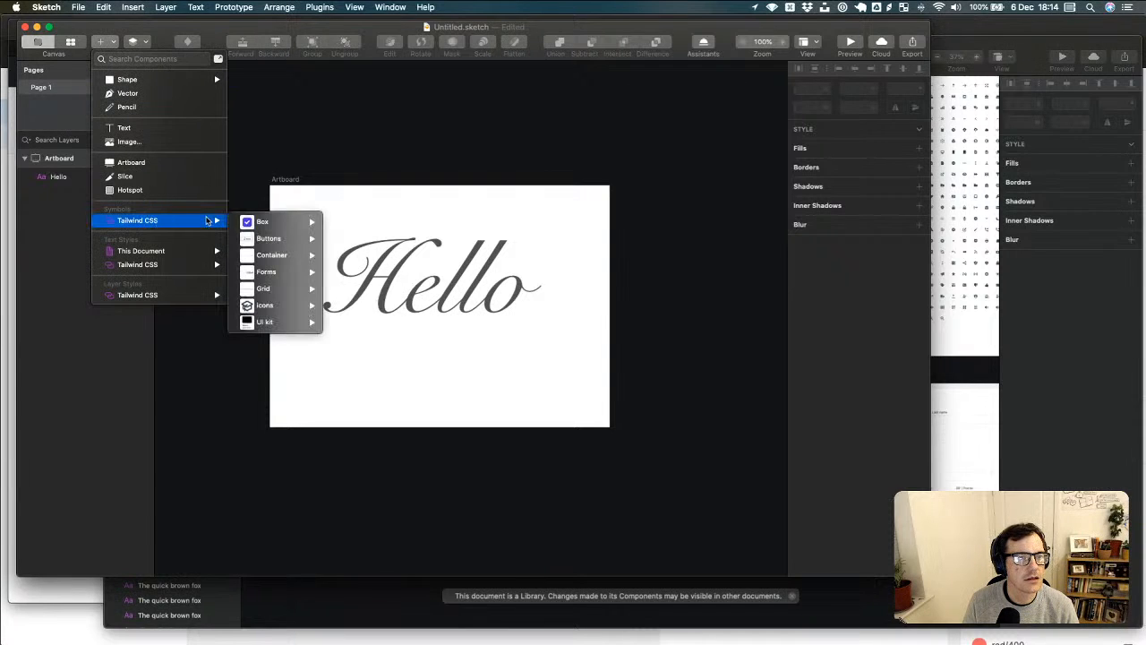
{"action": "mouse_move", "coordinate": [273, 238]}
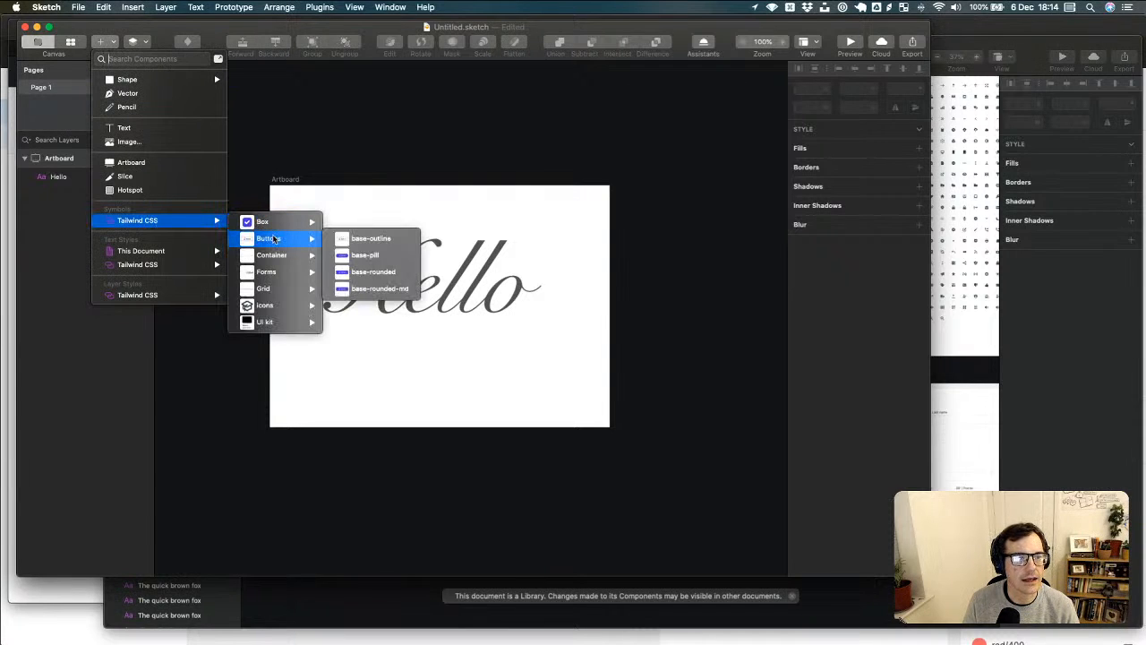
{"action": "left_click", "coordinate": [362, 262]}
{"action": "left_click", "coordinate": [408, 364]}
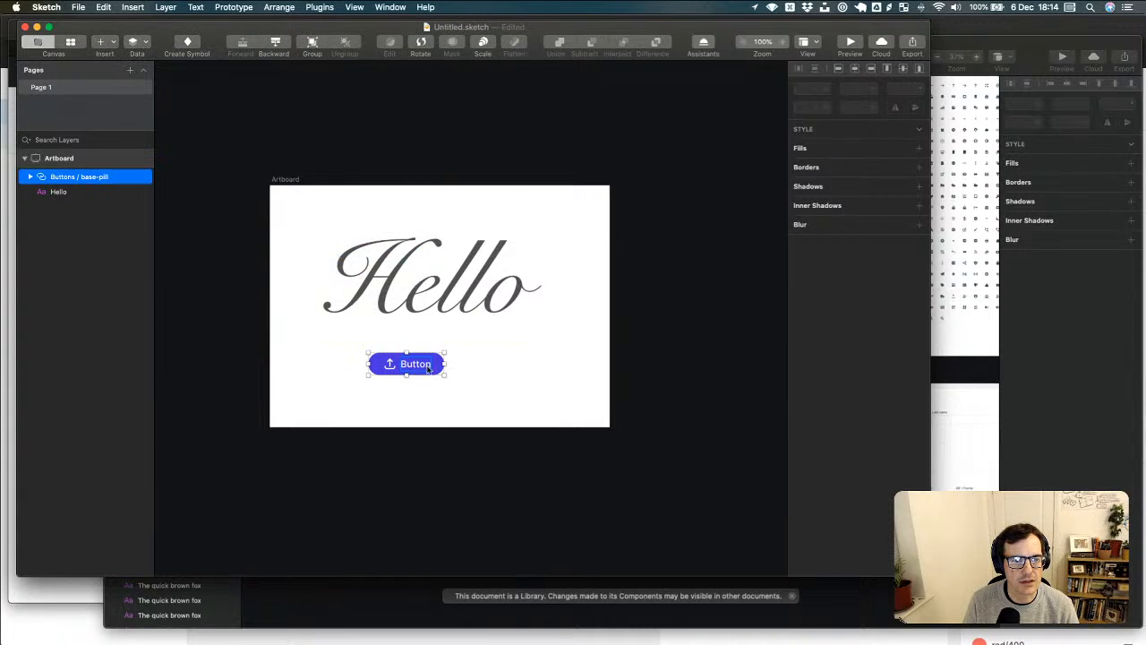
{"action": "left_click", "coordinate": [501, 391]}
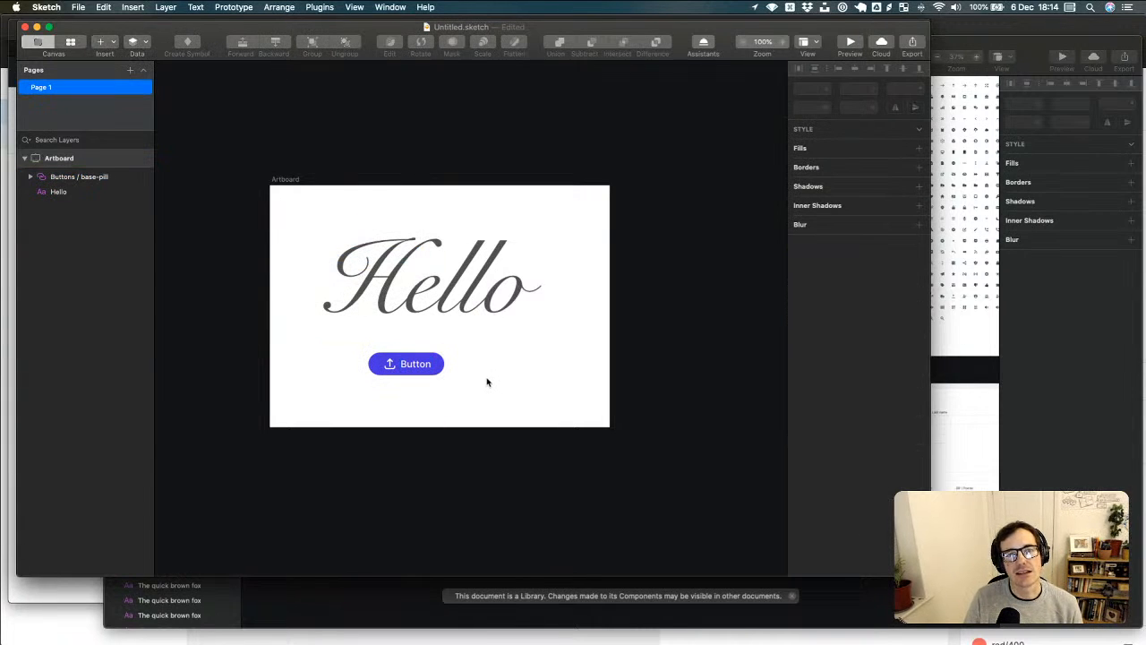
- In Tailwind CSS.sketch, set the fill override of the middle pill button on the Buttons artboard to Colors/Indigo/200 and save the library
{"action": "left_click_drag", "start_coordinate": [366, 33], "coordinate": [369, 47]}
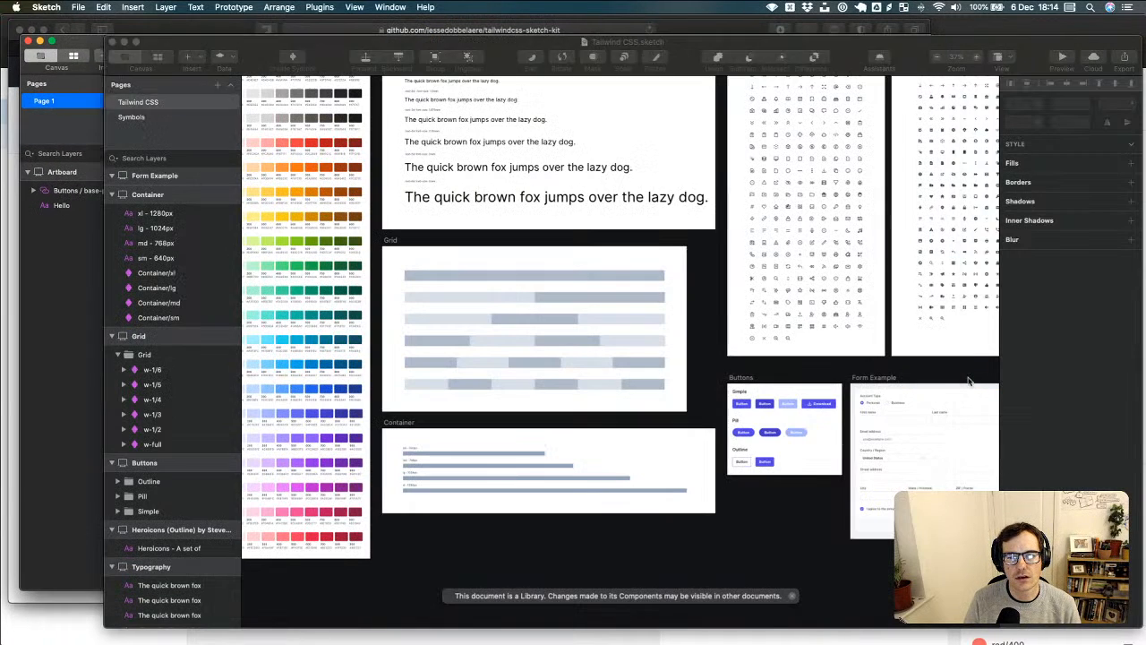
{"action": "left_click", "coordinate": [963, 391]}
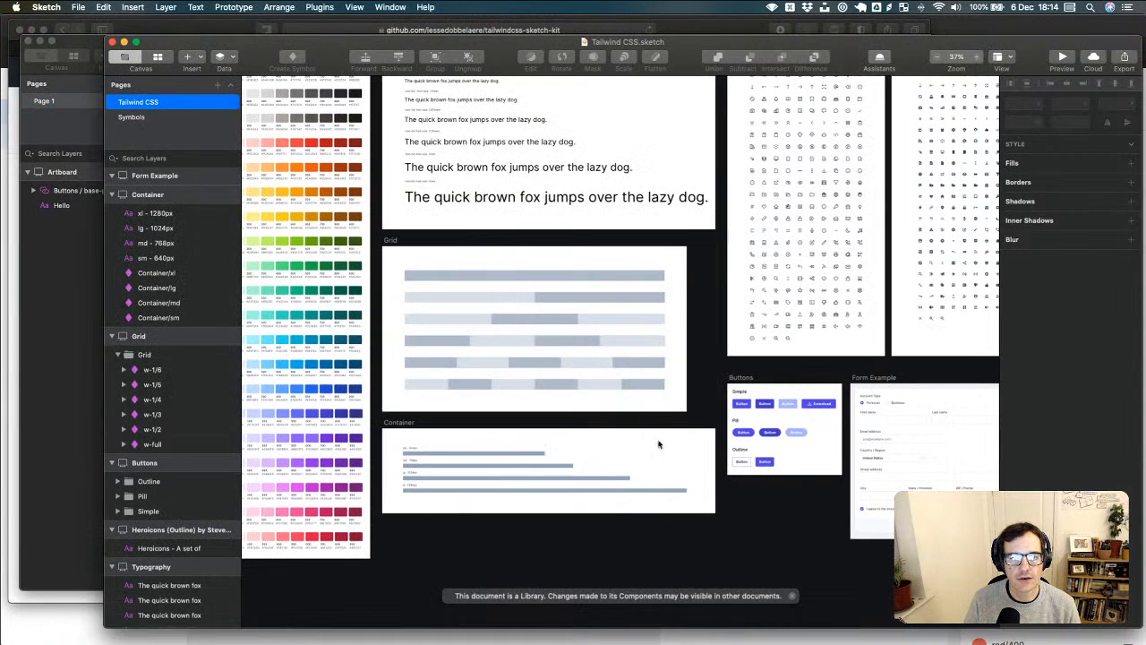
{"action": "left_click", "coordinate": [768, 434]}
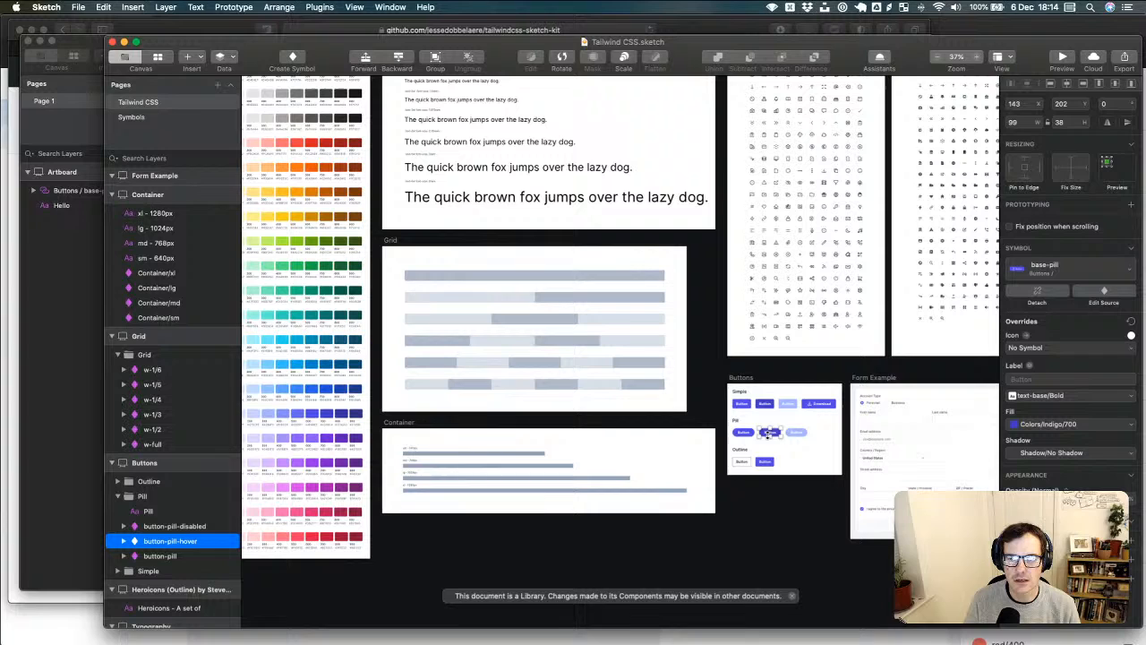
{"action": "left_click", "coordinate": [1057, 432]}
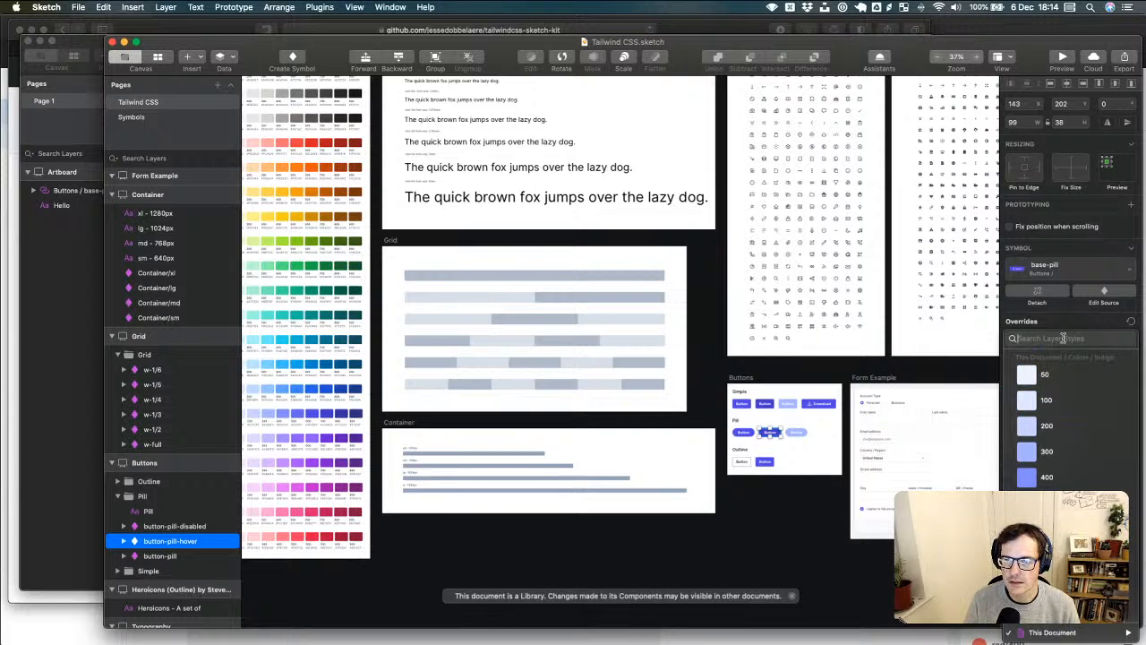
{"action": "left_click", "coordinate": [1060, 425]}
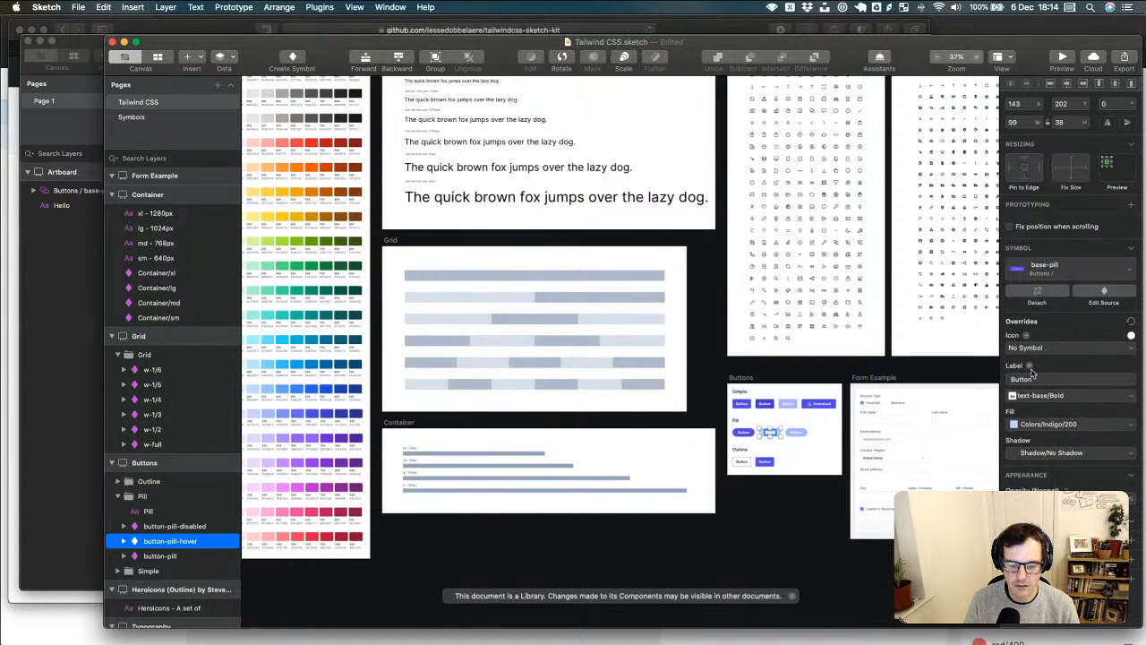
{"action": "key", "text": "super+s"}
- Return to Untitled.sketch, reposition its window beside Tailwind CSS.sketch and sync its library components
{"action": "key", "text": "super+grave"}
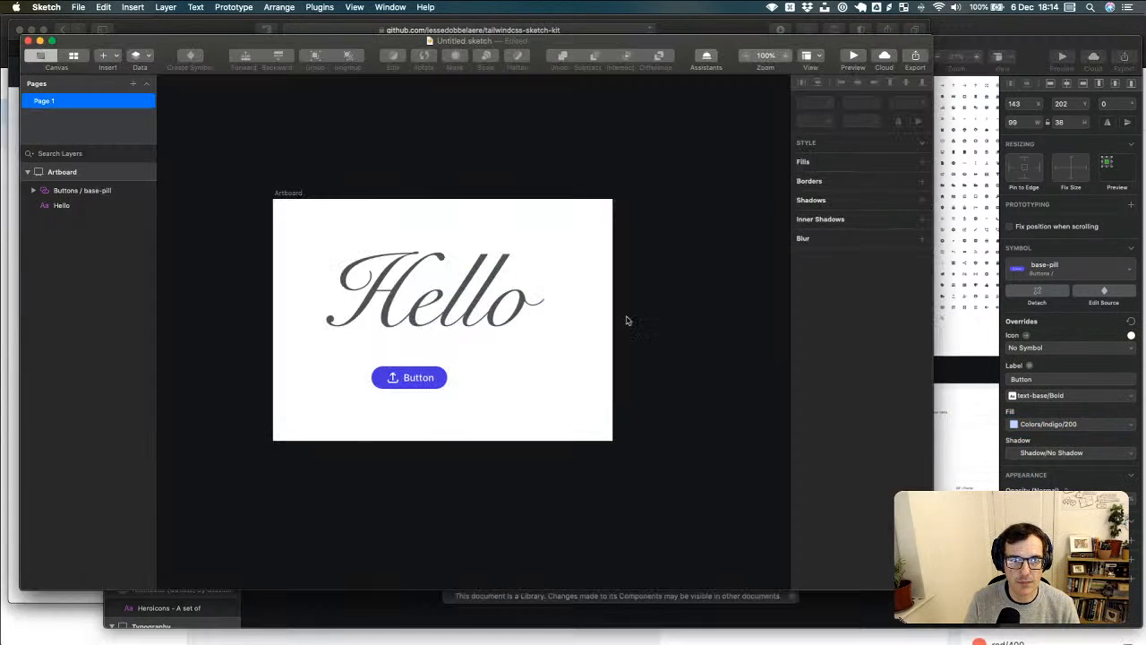
{"action": "mouse_move", "coordinate": [885, 42]}
{"action": "left_mouse_down"}
{"action": "mouse_move", "coordinate": [867, 51]}
{"action": "mouse_move", "coordinate": [894, 56]}
{"action": "mouse_move", "coordinate": [865, 71]}
{"action": "mouse_move", "coordinate": [879, 67]}
{"action": "left_mouse_up"}
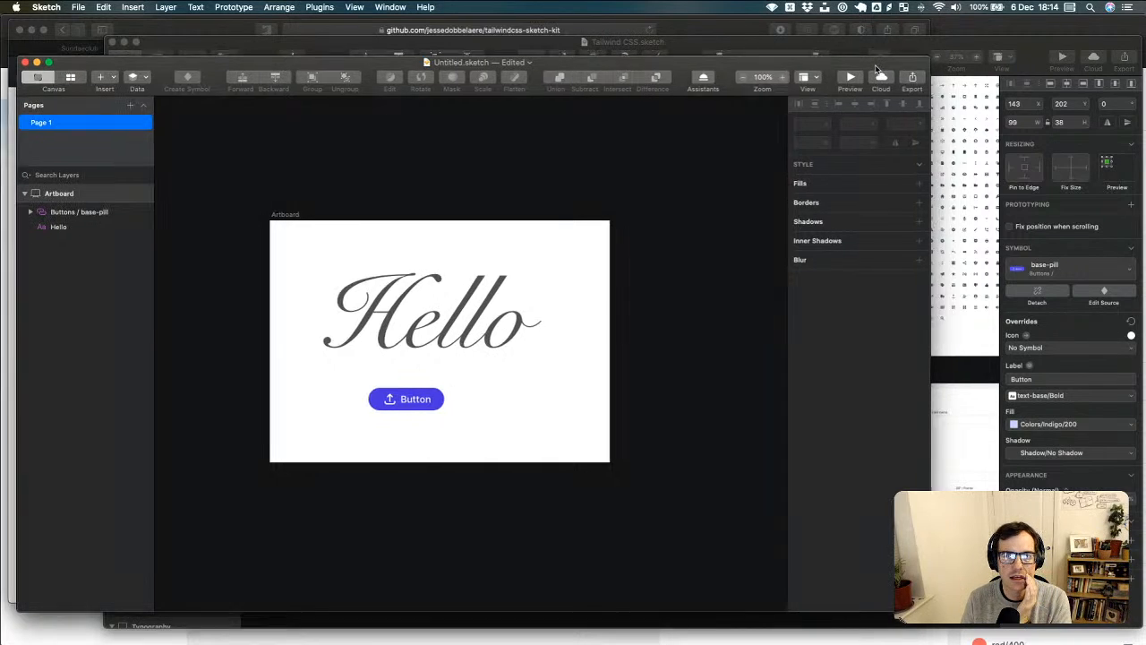
{"action": "left_click", "coordinate": [946, 53]}
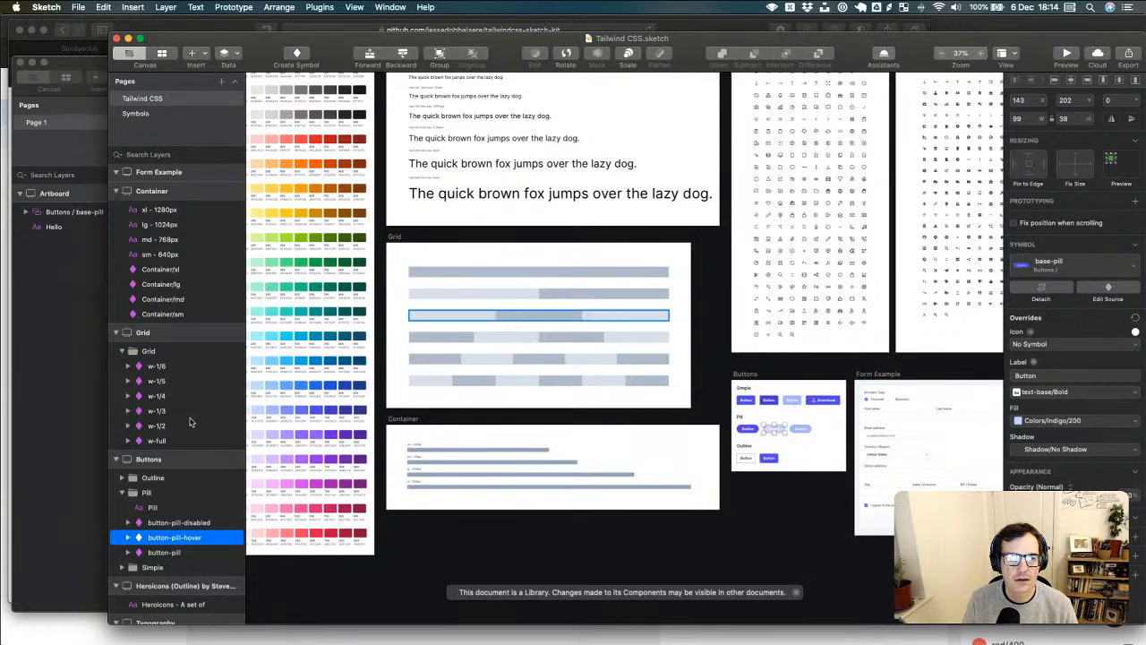
{"action": "left_click", "coordinate": [77, 415]}
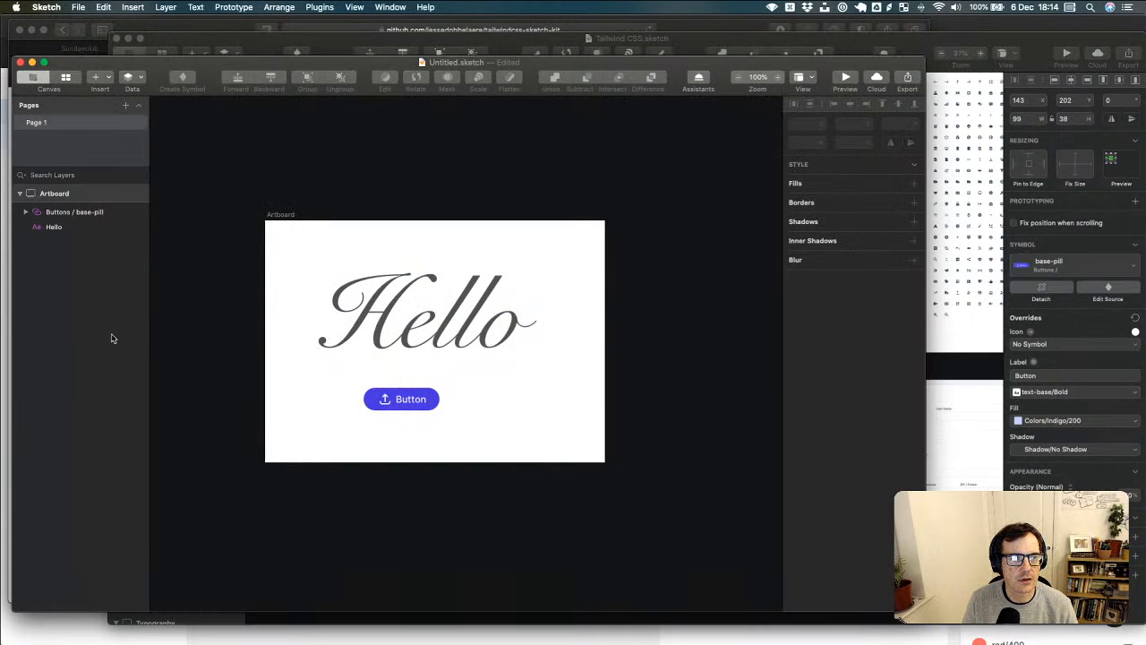
{"action": "left_click_drag", "start_coordinate": [223, 64], "coordinate": [210, 52]}
{"action": "left_click", "coordinate": [79, 7]}
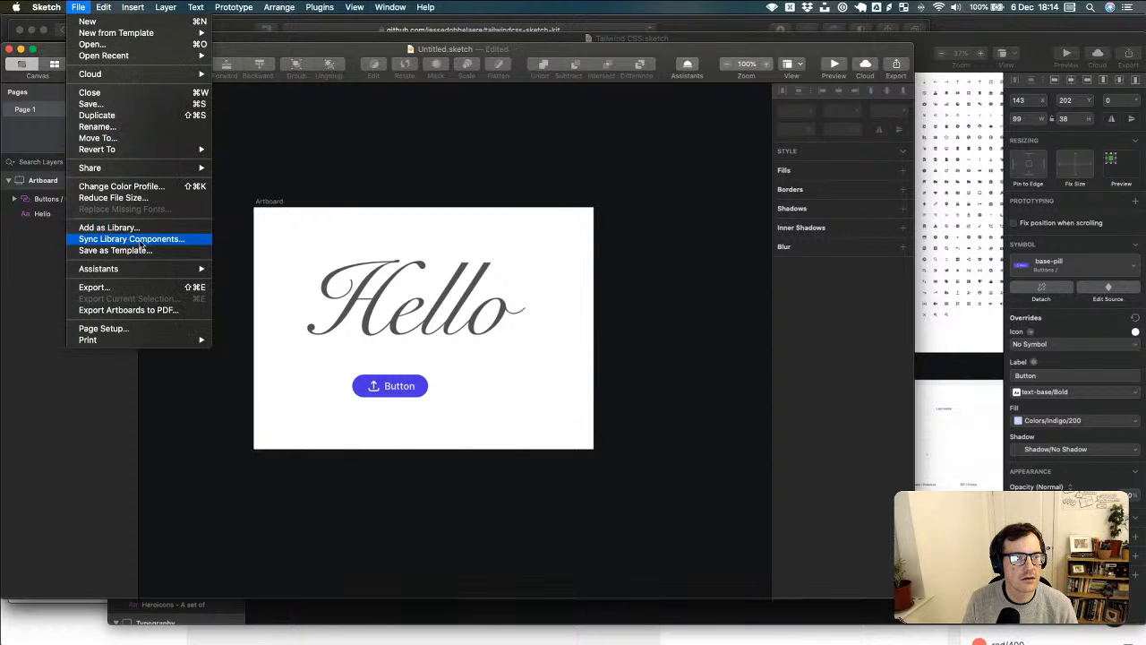
{"action": "left_click", "coordinate": [130, 239]}
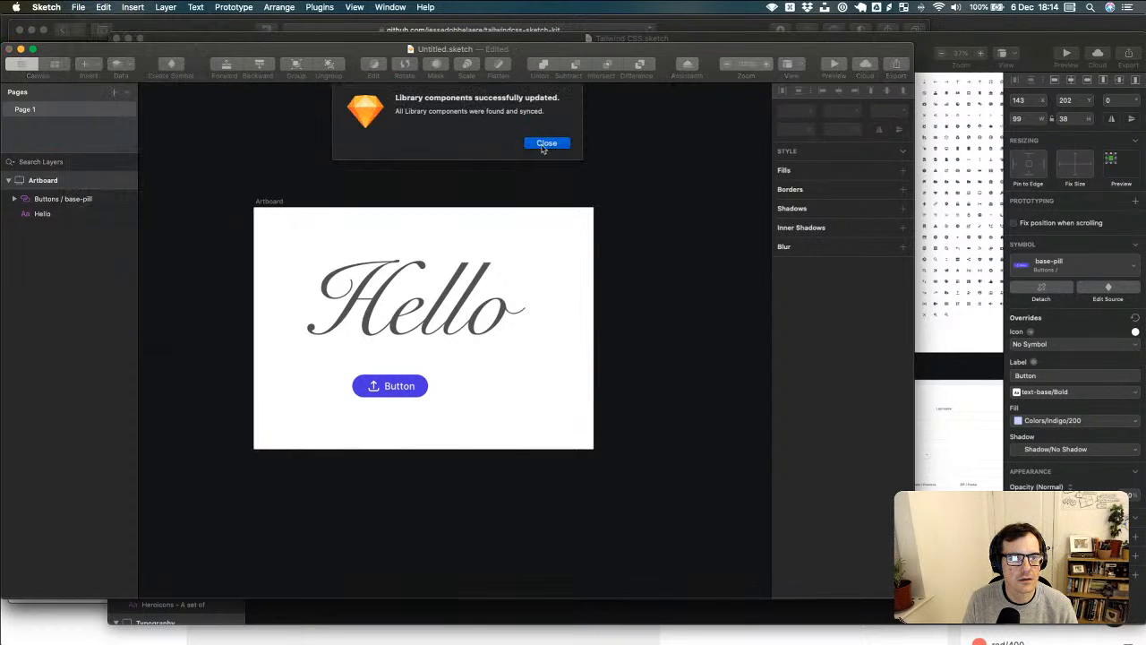
{"action": "left_click", "coordinate": [544, 144]}
- Check the fill override of the middle pill button in Tailwind CSS.sketch, and sync the library components in Untitled.sketch again
{"action": "left_click", "coordinate": [941, 453]}
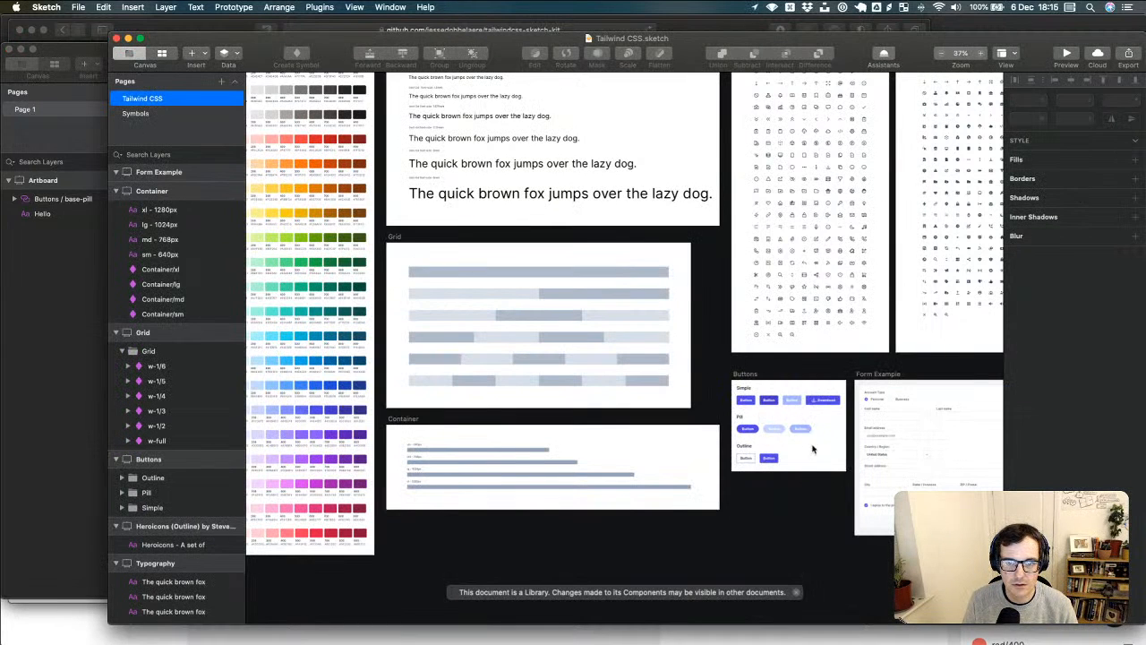
{"action": "left_click", "coordinate": [786, 429]}
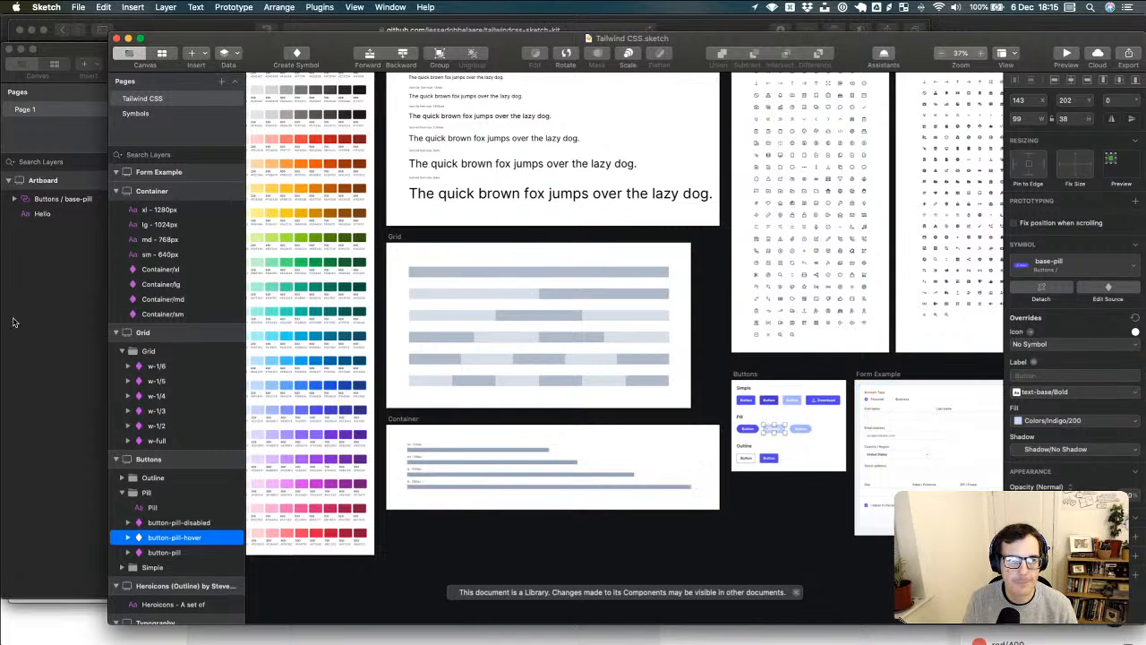
{"action": "left_click", "coordinate": [61, 334]}
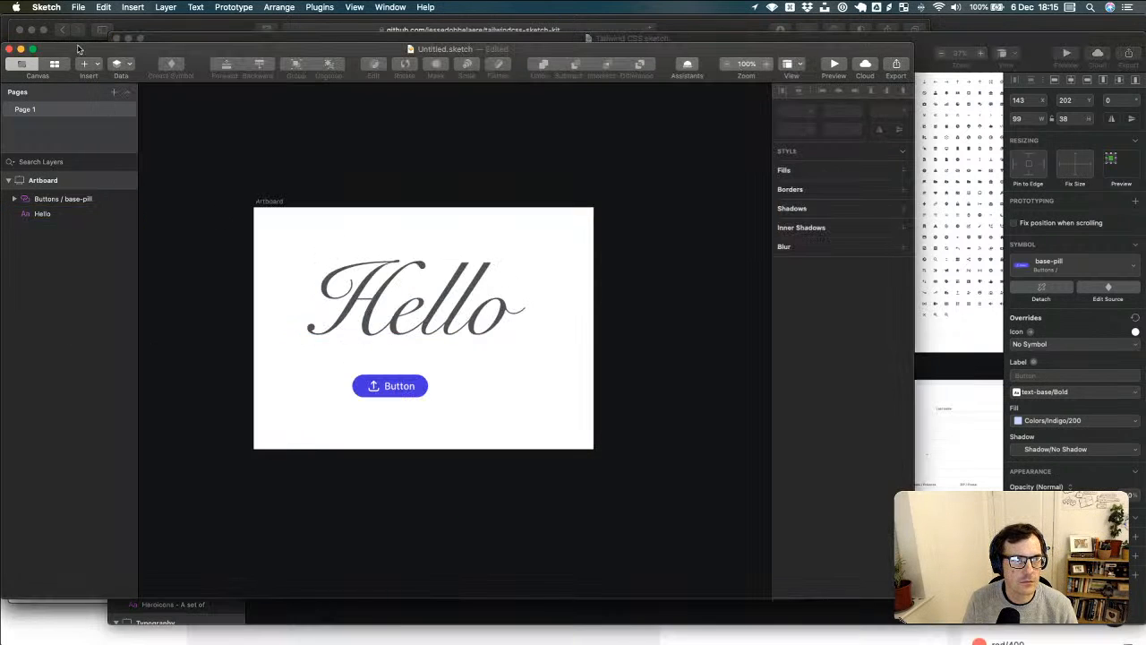
{"action": "left_click", "coordinate": [78, 7]}
{"action": "left_click", "coordinate": [148, 240]}
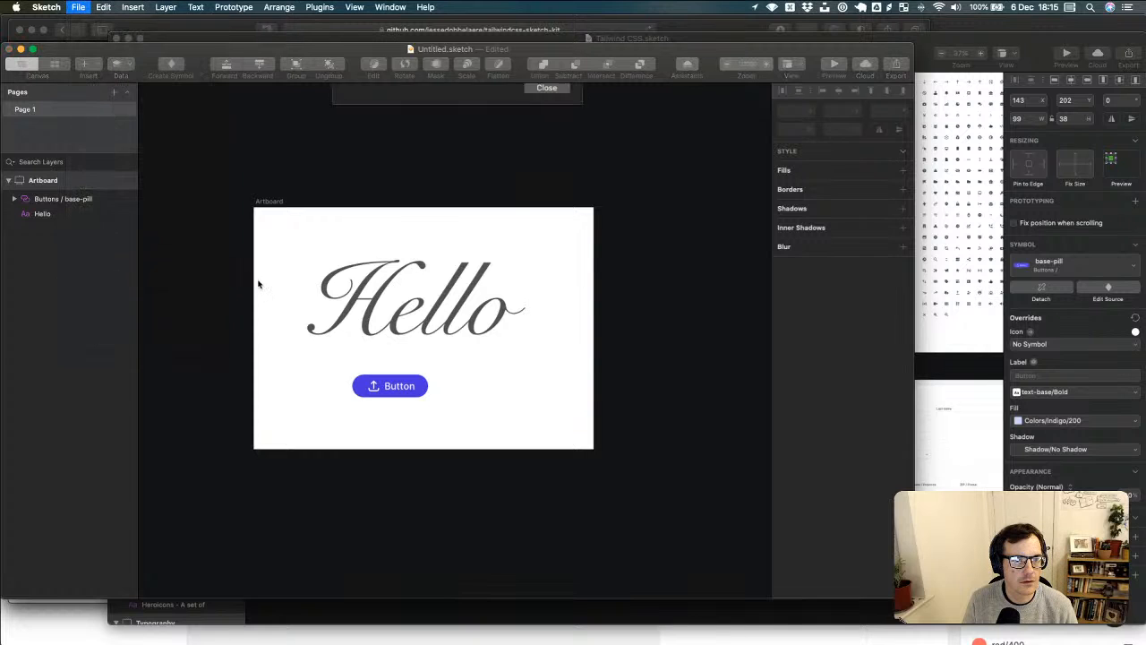
{"action": "left_click", "coordinate": [563, 146]}
- Try to sync the library components from the Tailwind CSS.sketch document and deselect the pill button
{"action": "left_click", "coordinate": [1063, 320]}
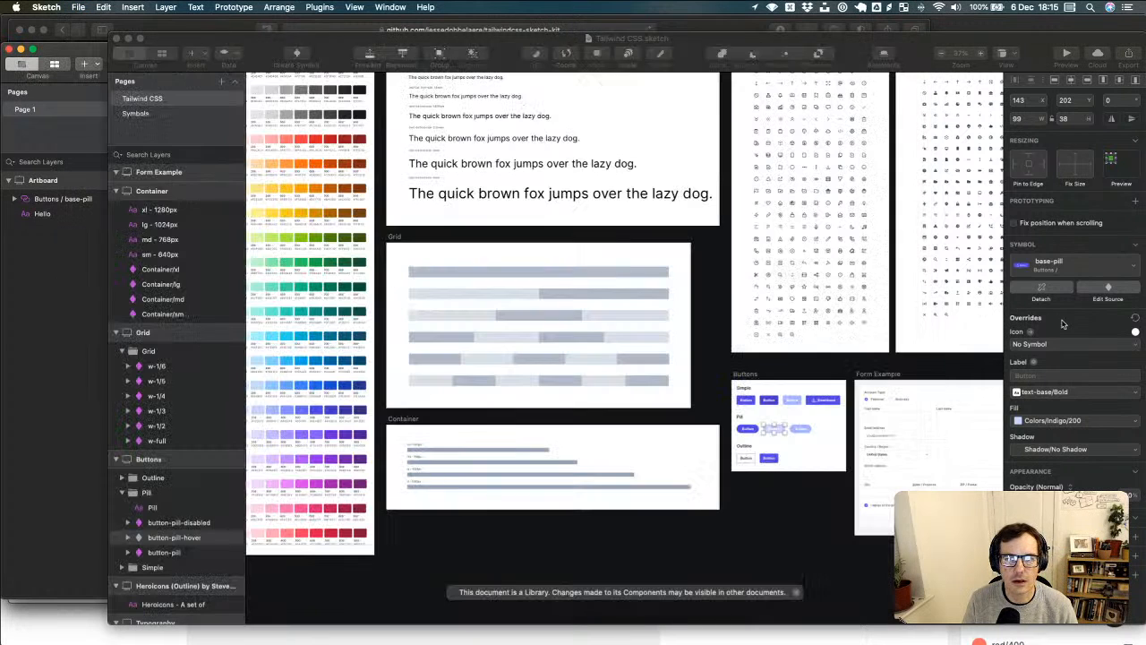
{"action": "left_click", "coordinate": [78, 8]}
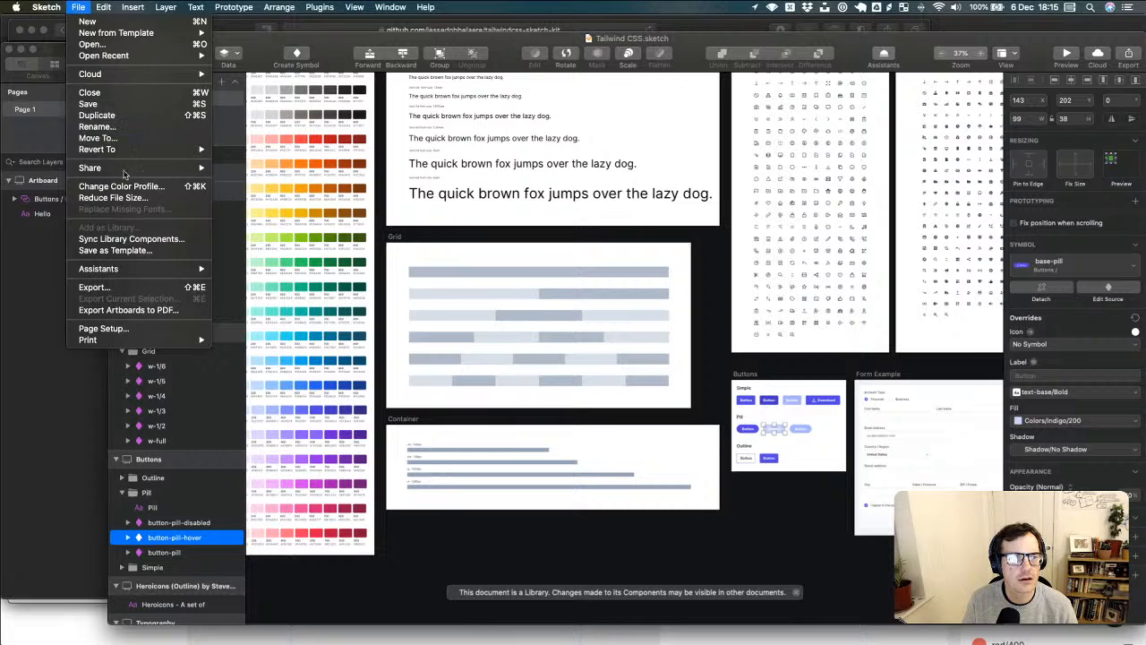
{"action": "left_click", "coordinate": [143, 239]}
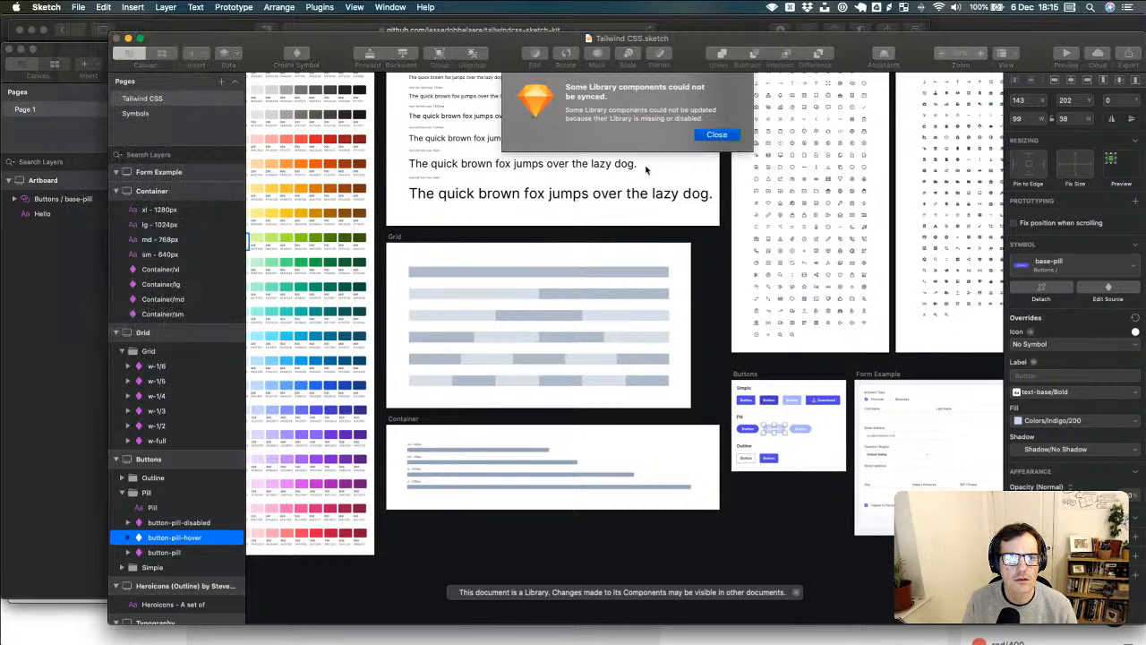
{"action": "left_click", "coordinate": [727, 137]}
{"action": "left_click", "coordinate": [816, 477]}
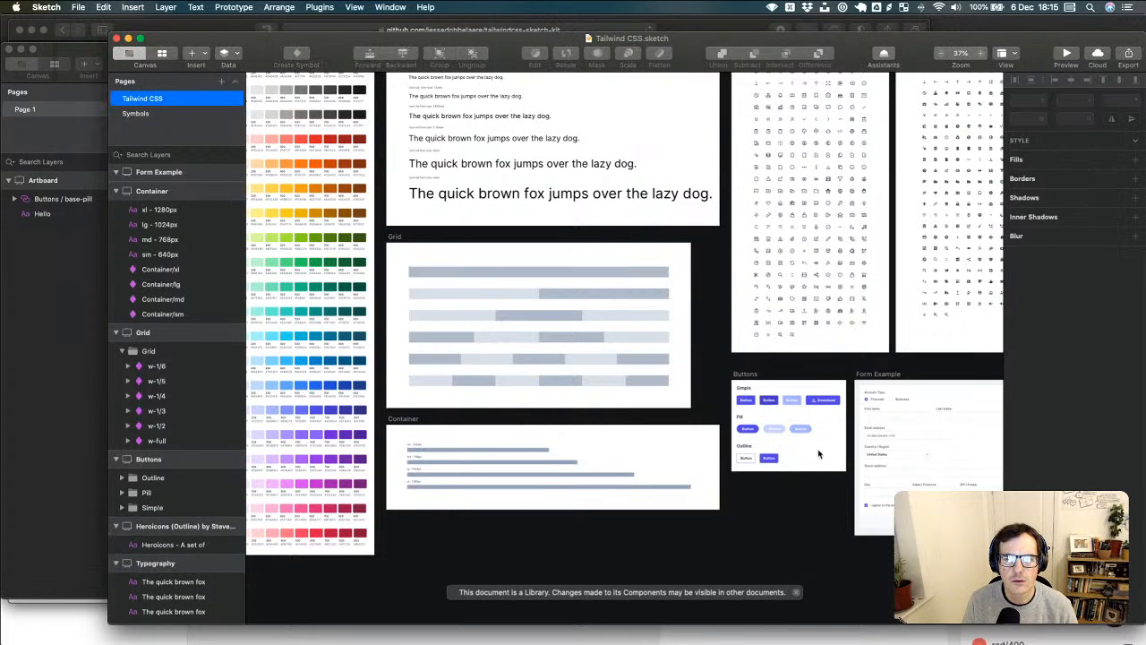
{"action": "left_click", "coordinate": [76, 341]}
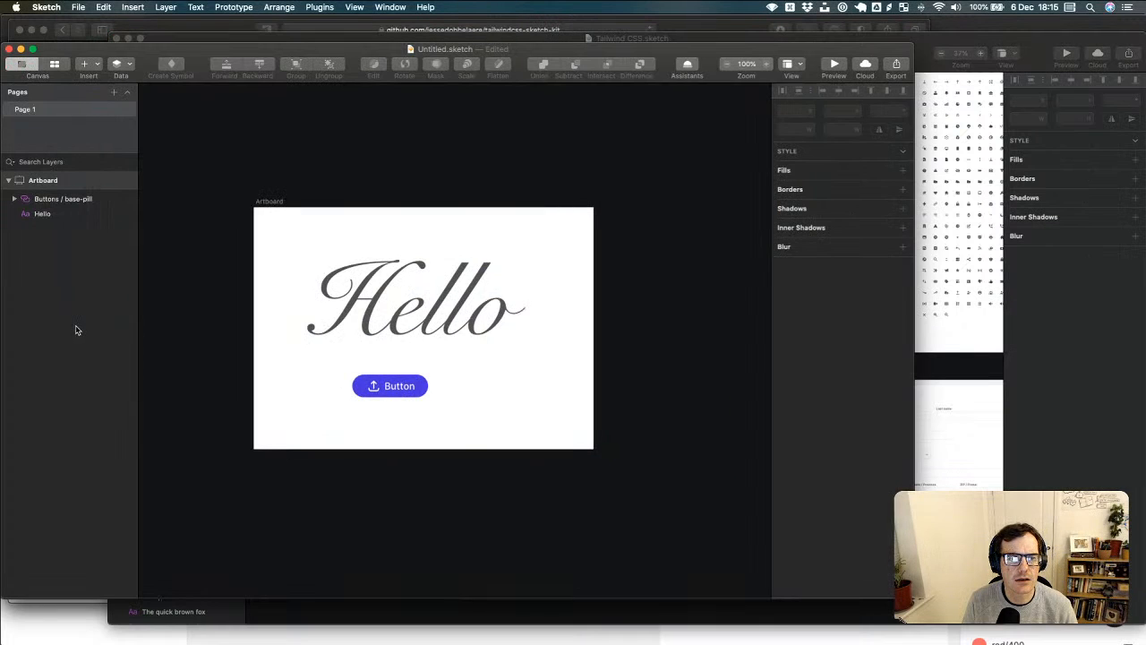
{"action": "left_click", "coordinate": [412, 394]}
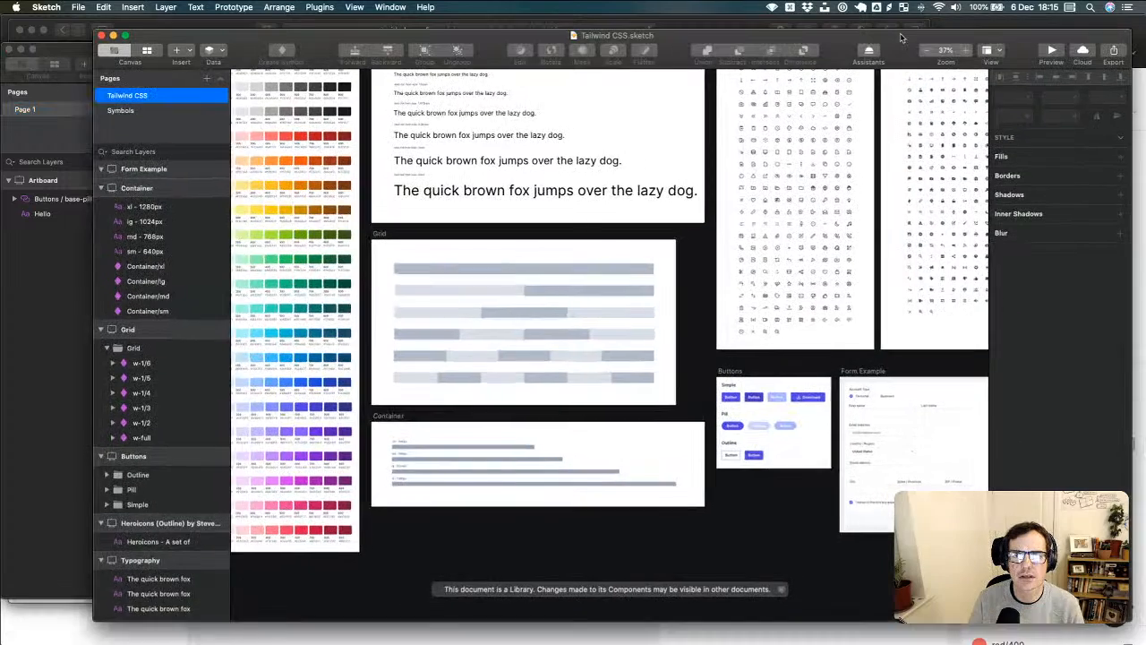
{"action": "left_click", "coordinate": [887, 41]}
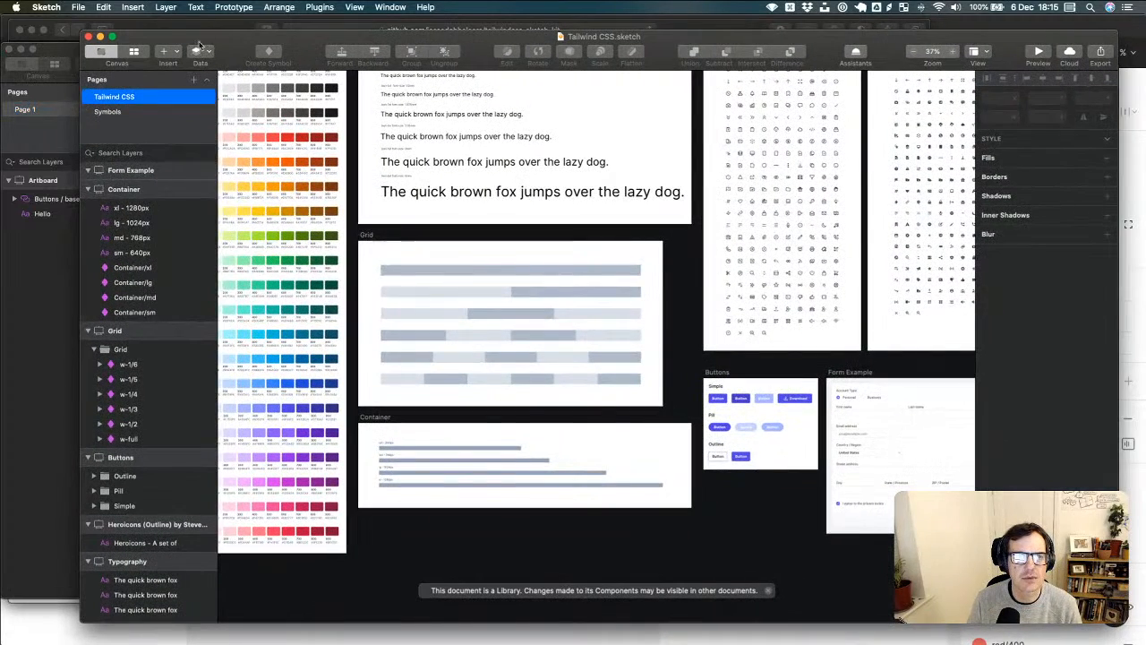
{"action": "left_click", "coordinate": [78, 7]}
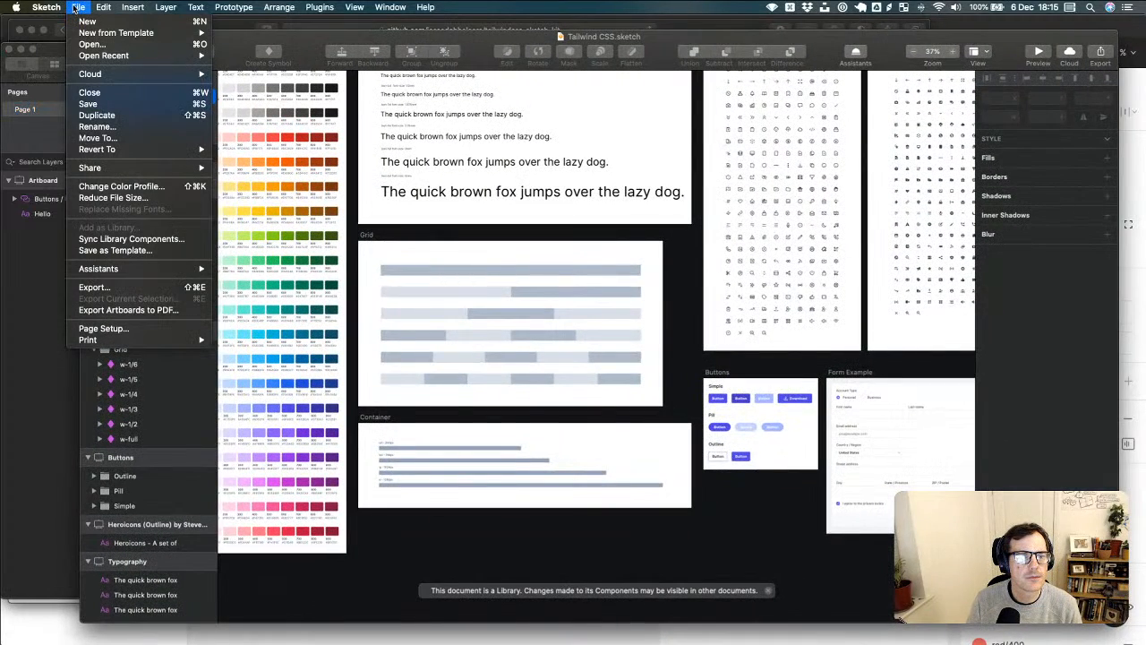
{"action": "left_click", "coordinate": [78, 7]}
{"action": "left_click", "coordinate": [77, 7]}
- In Untitled.sketch, insert a second base-pill button symbol from the Tailwind CSS library beside the existing button on the artboard
{"action": "left_click", "coordinate": [39, 293]}
{"action": "left_click", "coordinate": [57, 248]}
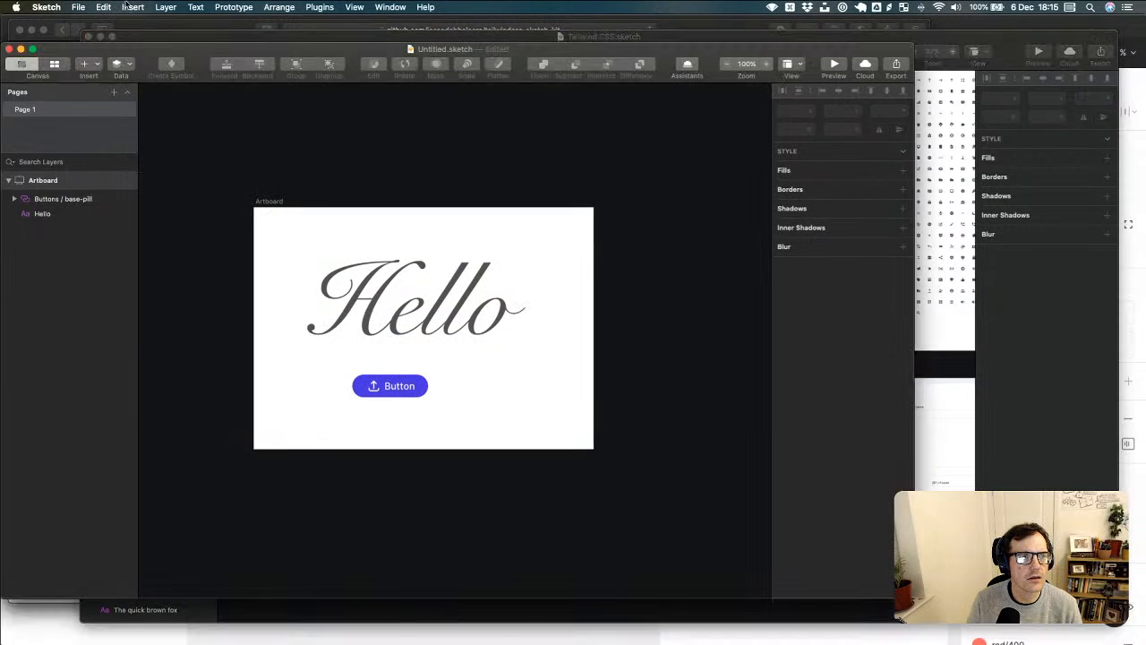
{"action": "left_click", "coordinate": [78, 7]}
{"action": "left_click", "coordinate": [87, 63]}
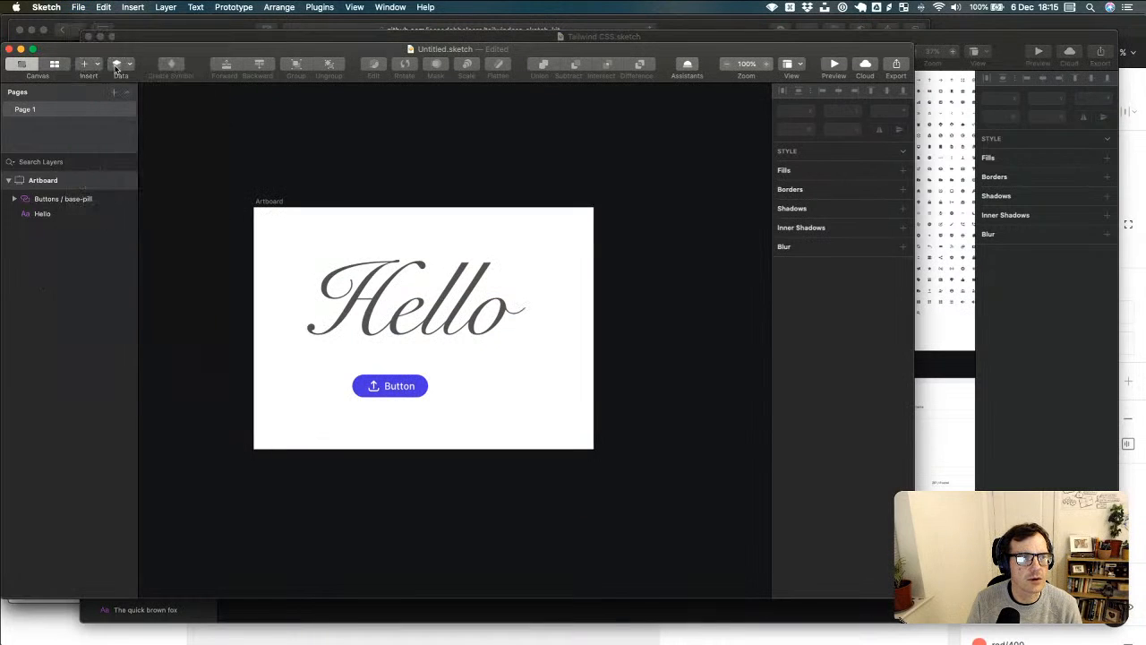
{"action": "left_click", "coordinate": [88, 63]}
{"action": "mouse_move", "coordinate": [126, 242]}
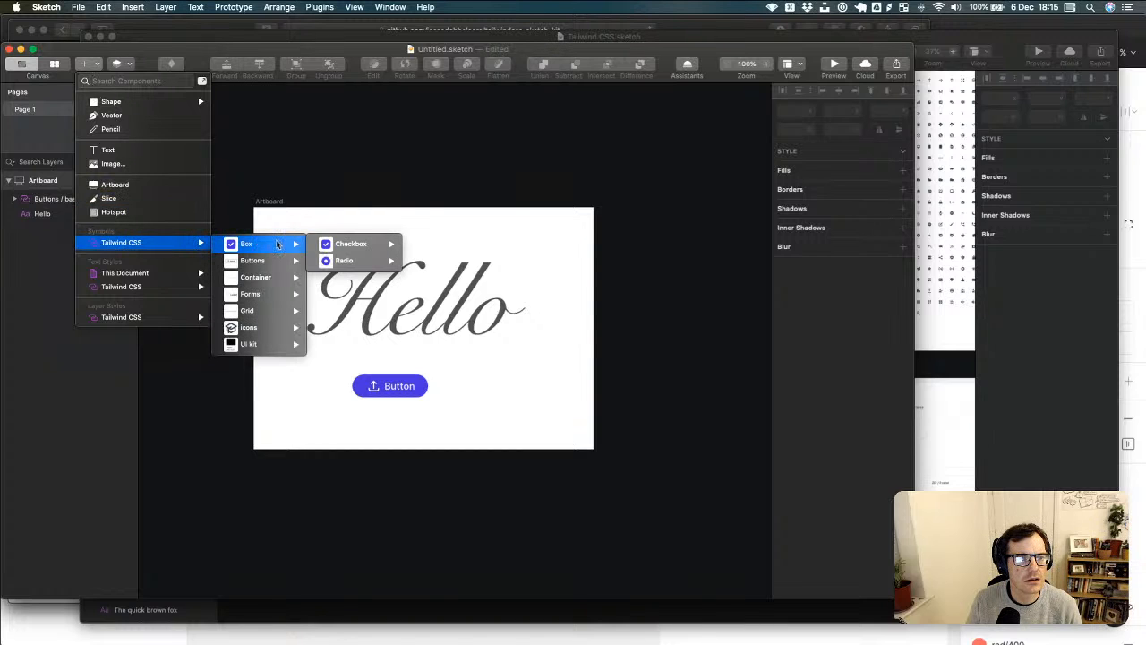
{"action": "mouse_move", "coordinate": [270, 265]}
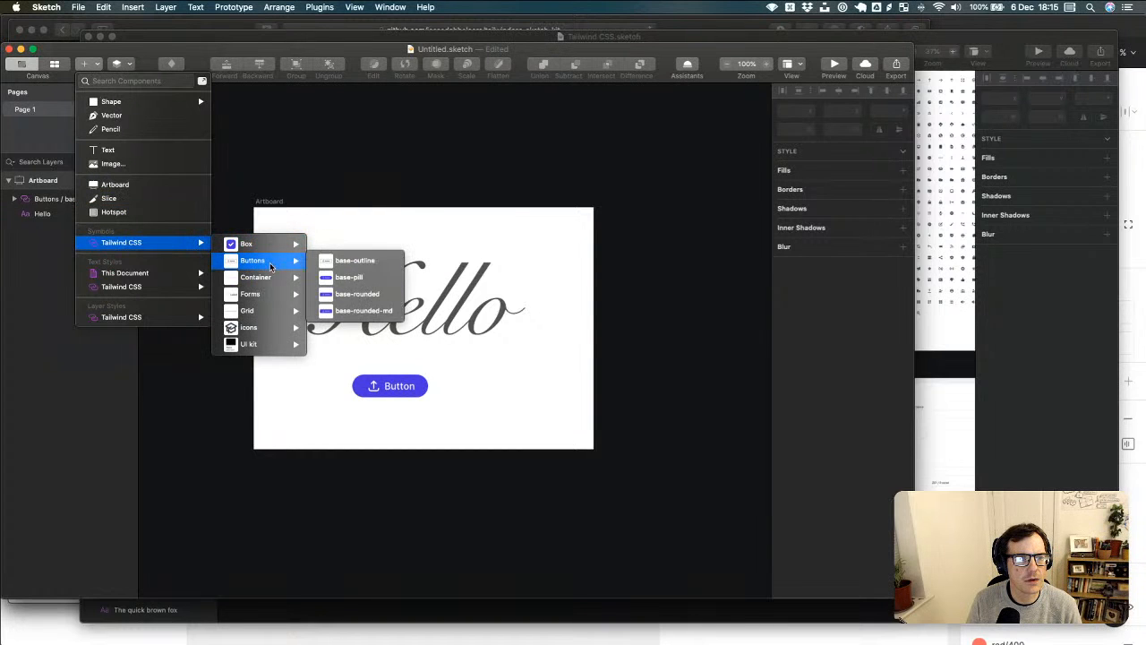
{"action": "left_click", "coordinate": [355, 276]}
{"action": "left_click", "coordinate": [541, 387]}
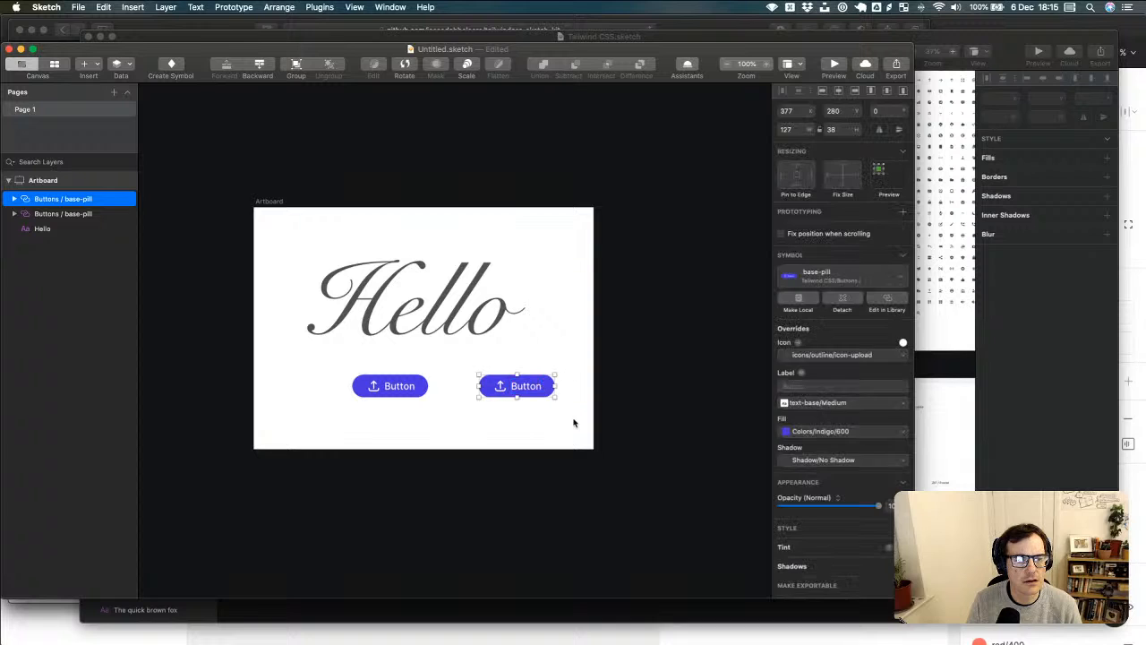
{"action": "left_click", "coordinate": [762, 427]}
- Switch to Tailwind CSS.sketch and examine the pill buttons on the Buttons artboard
{"action": "key", "text": "super+grave"}
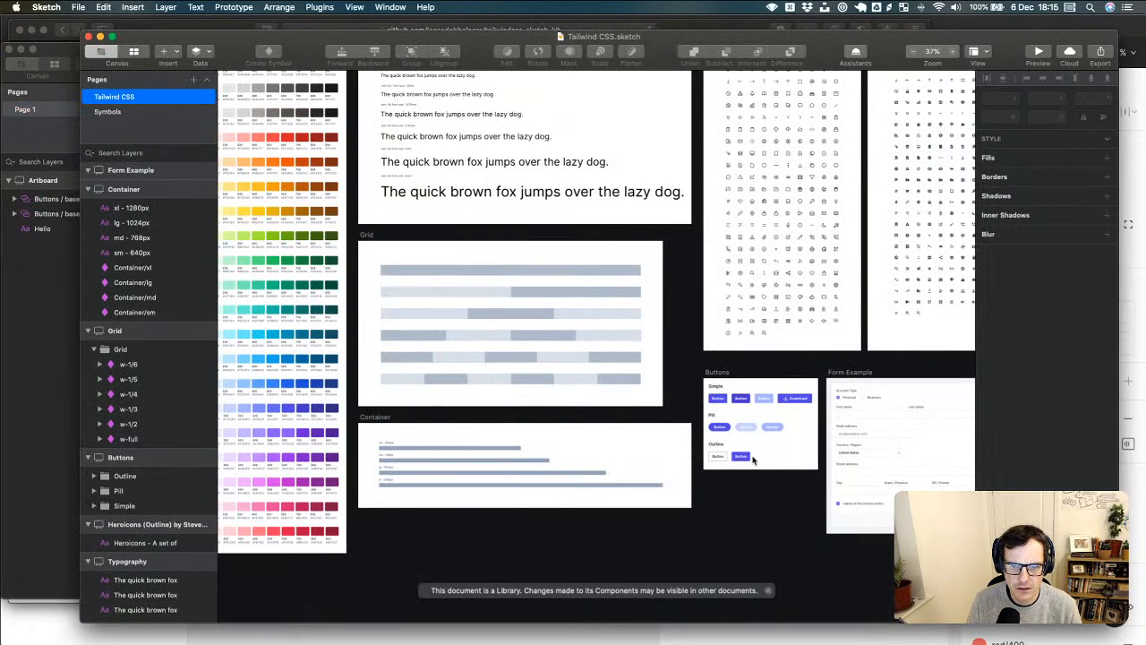
{"action": "scroll", "coordinate": [755, 457], "scroll_direction": "up", "scroll_amount": 2}
{"action": "scroll", "coordinate": [755, 452], "scroll_direction": "down", "scroll_amount": 3}
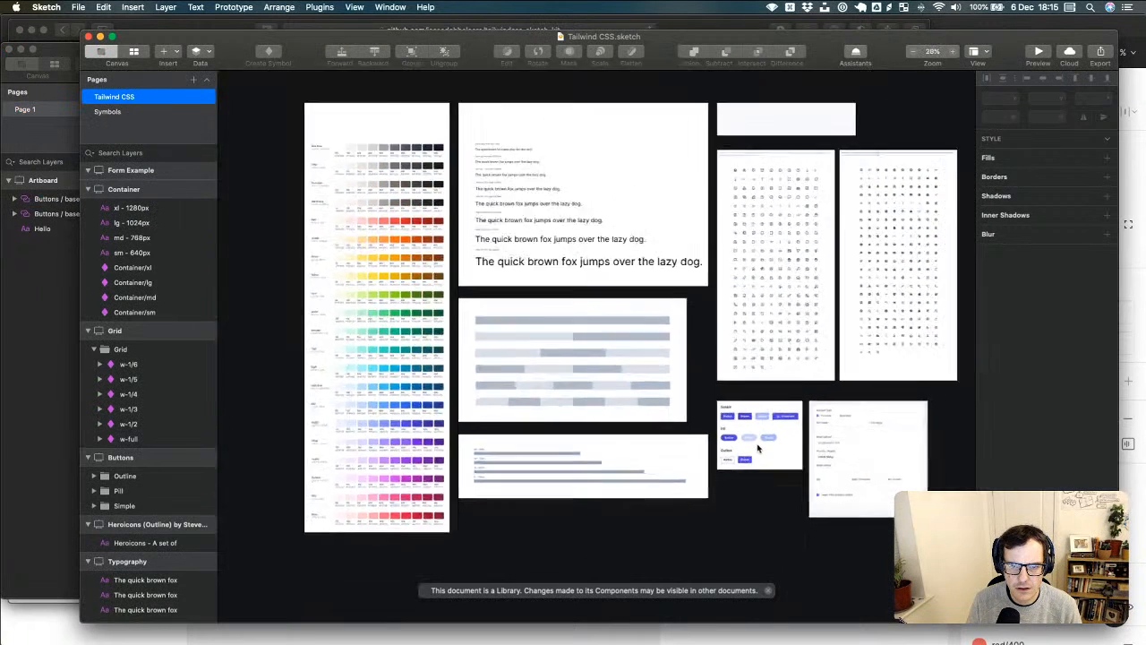
{"action": "scroll", "coordinate": [758, 448], "scroll_direction": "up", "scroll_amount": 3}
{"action": "scroll", "coordinate": [758, 448], "scroll_direction": "up", "scroll_amount": 3}
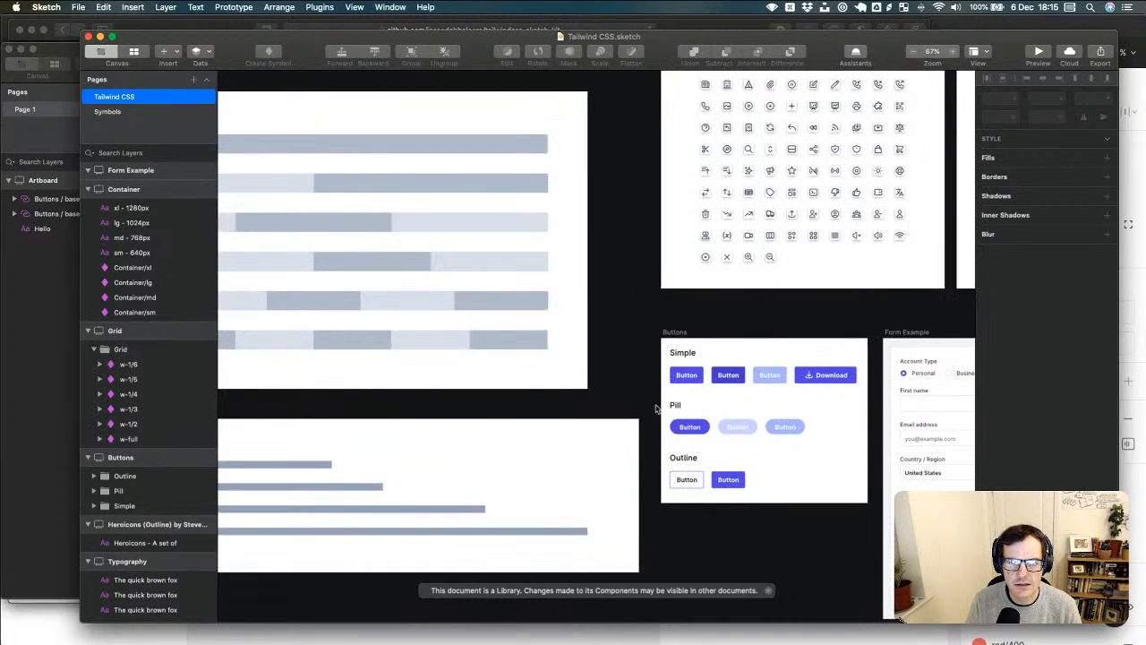
- Return to Untitled.sketch, check the available actions for the Tailwind CSS library in the Libraries preferences, and close the preferences
{"action": "key", "text": "super+grave"}
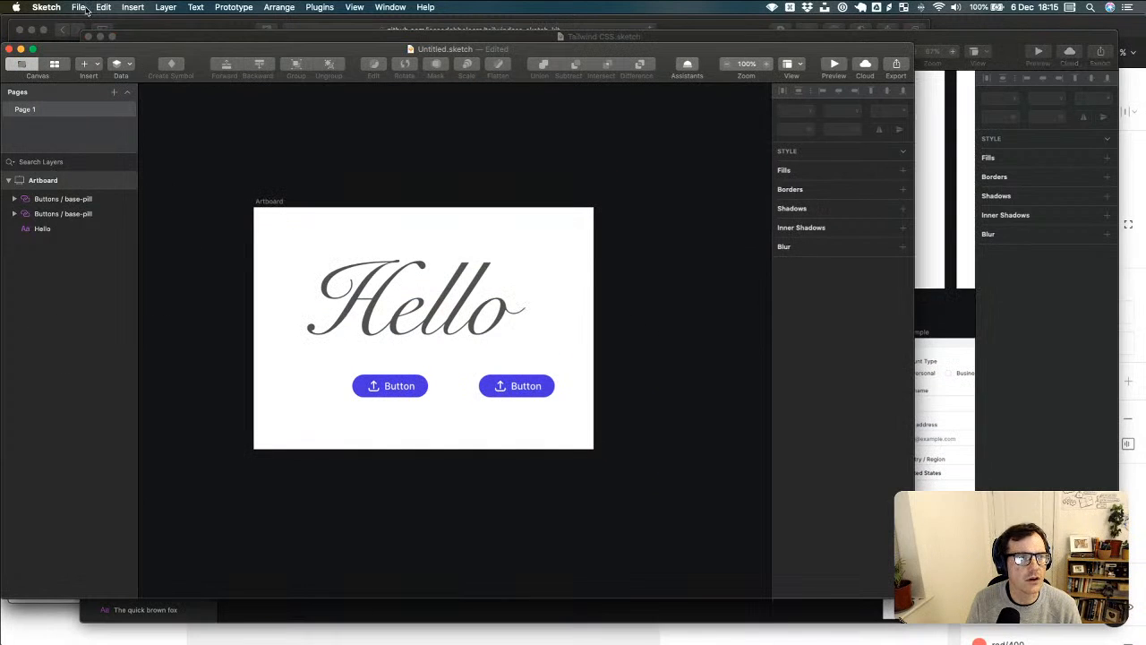
{"action": "key", "text": "super+comma"}
{"action": "right_click", "coordinate": [577, 346]}
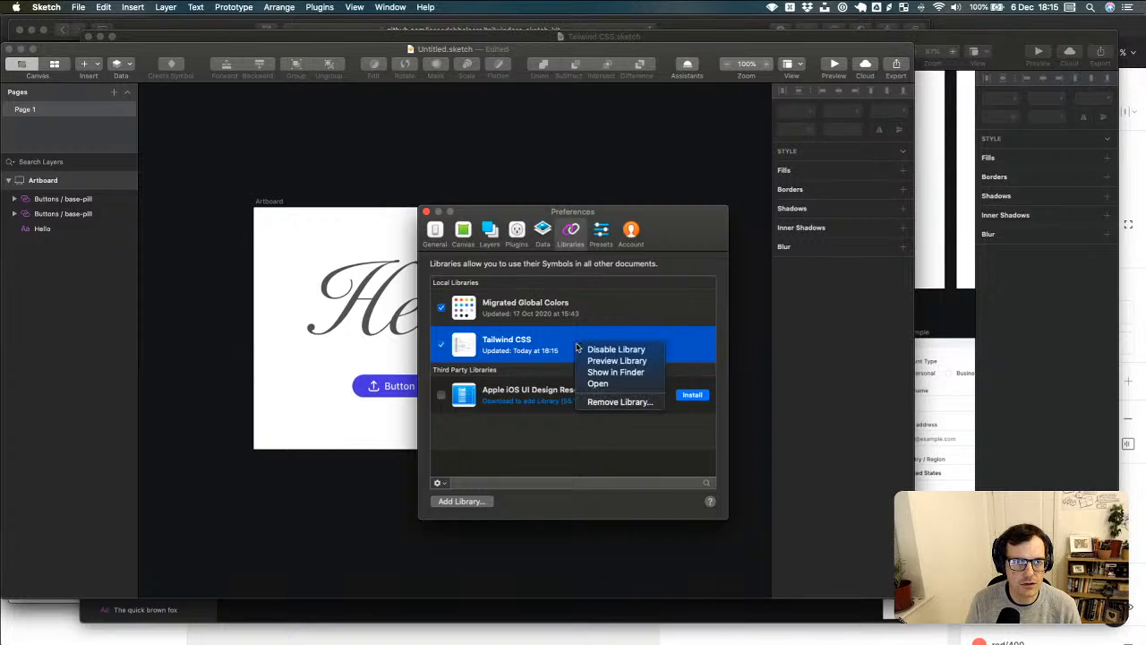
{"action": "left_click", "coordinate": [667, 369]}
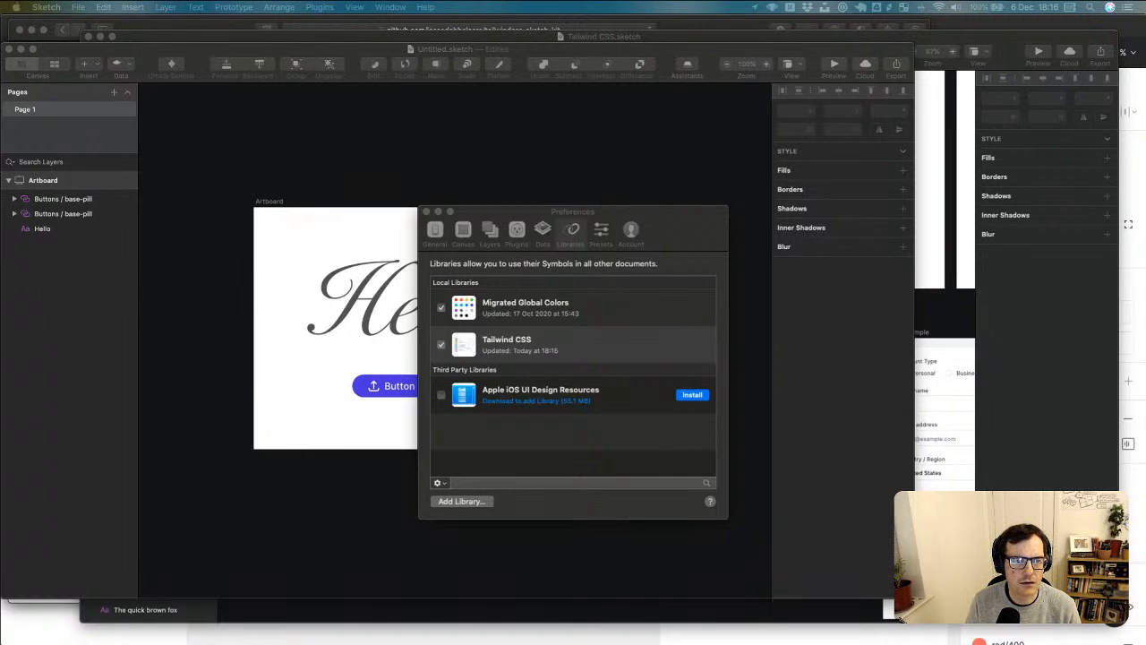
{"action": "left_click", "coordinate": [426, 213]}
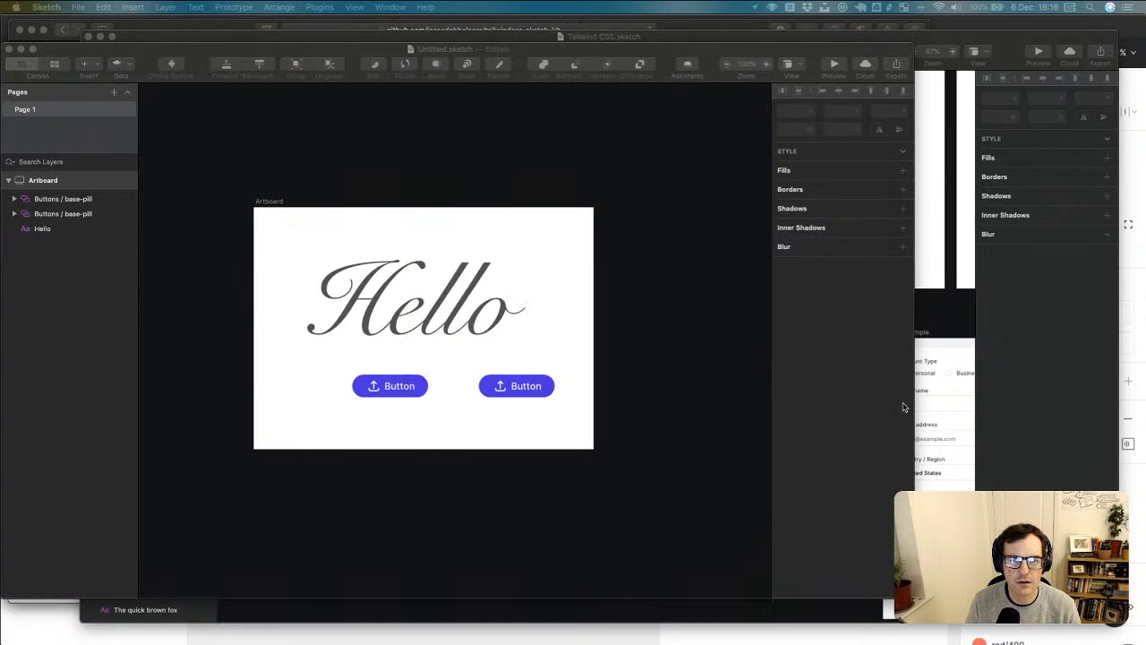
- In Tailwind CSS.sketch, set the first pill button's fill override to the same light indigo as the middle pill button and save the library
{"action": "left_click", "coordinate": [937, 410]}
{"action": "scroll", "coordinate": [752, 397], "scroll_direction": "up", "scroll_amount": 3}
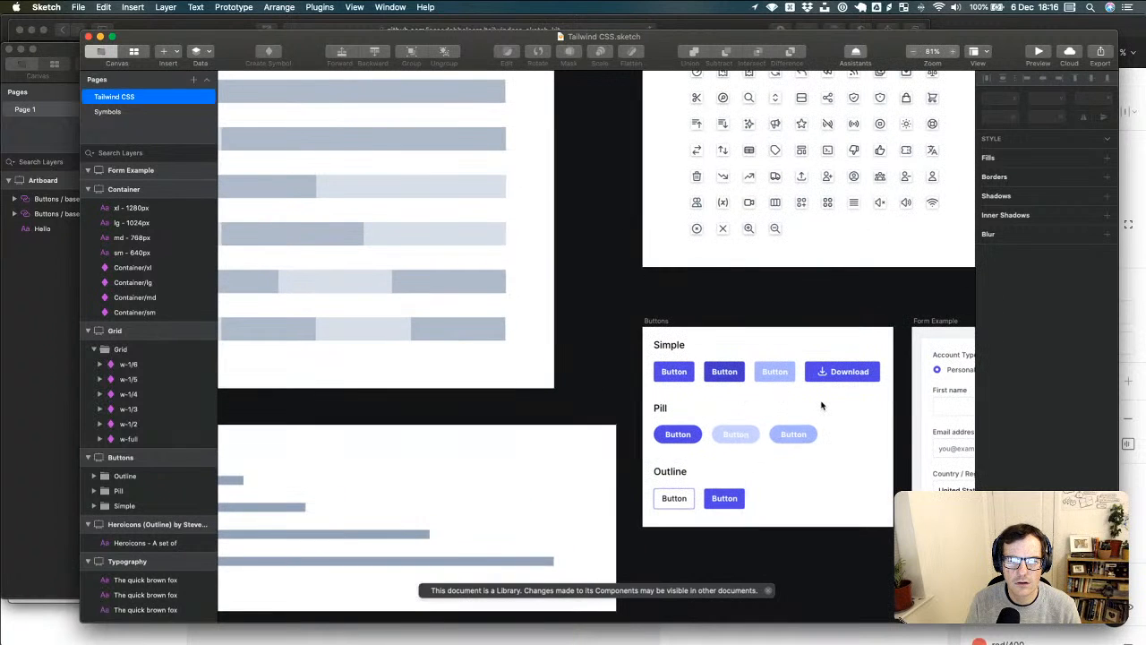
{"action": "scroll", "coordinate": [822, 406], "scroll_direction": "down", "scroll_amount": 5}
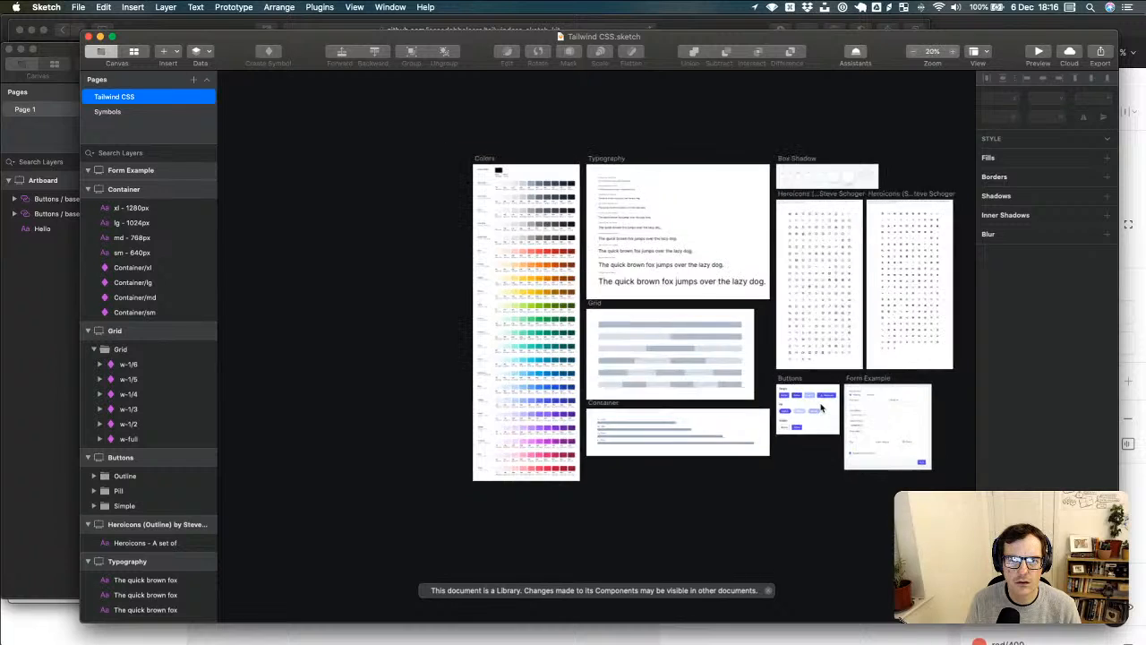
{"action": "scroll", "coordinate": [821, 408], "scroll_direction": "up", "scroll_amount": 5}
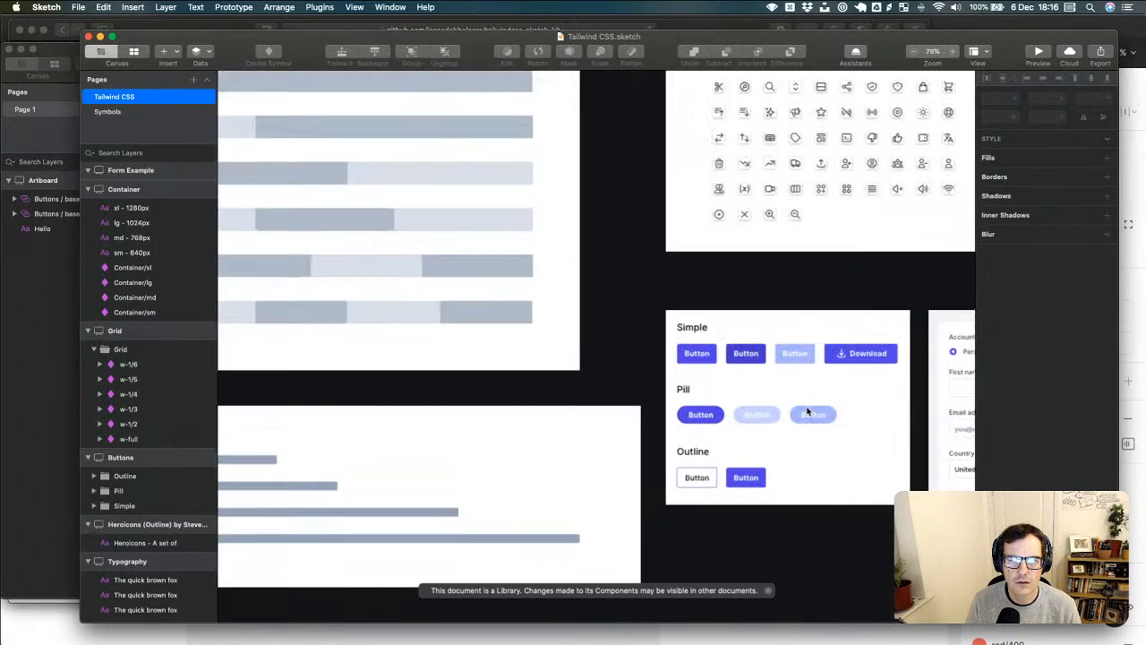
{"action": "scroll", "coordinate": [807, 412], "scroll_direction": "up", "scroll_amount": 3}
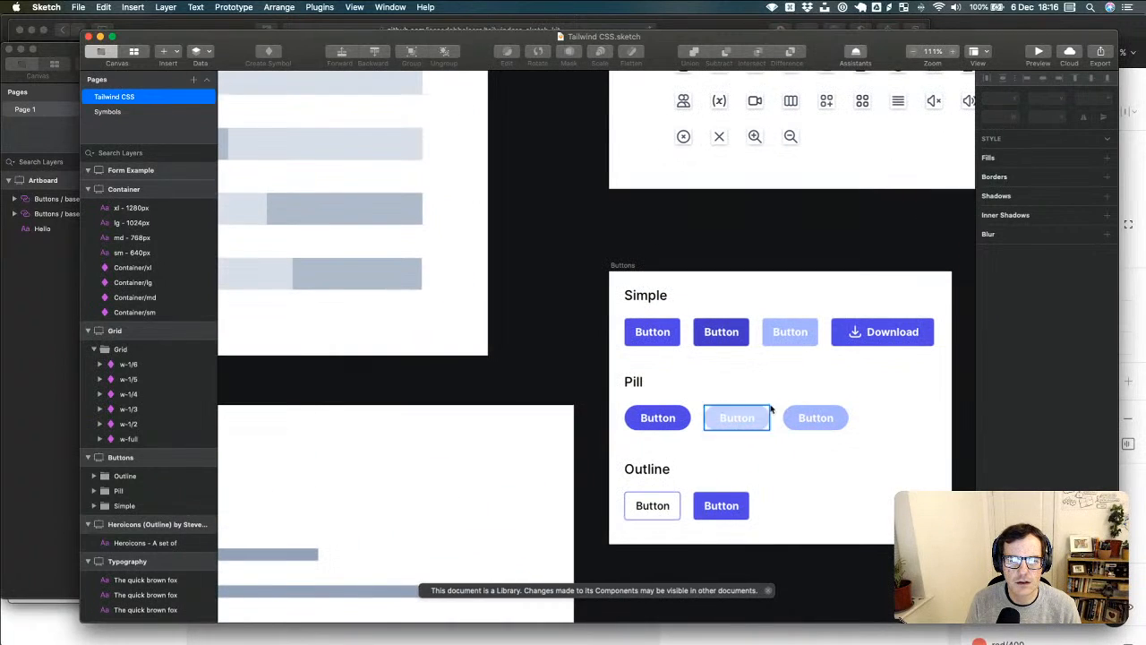
{"action": "scroll", "coordinate": [774, 404], "scroll_direction": "down", "scroll_amount": 3}
{"action": "left_click", "coordinate": [704, 415]}
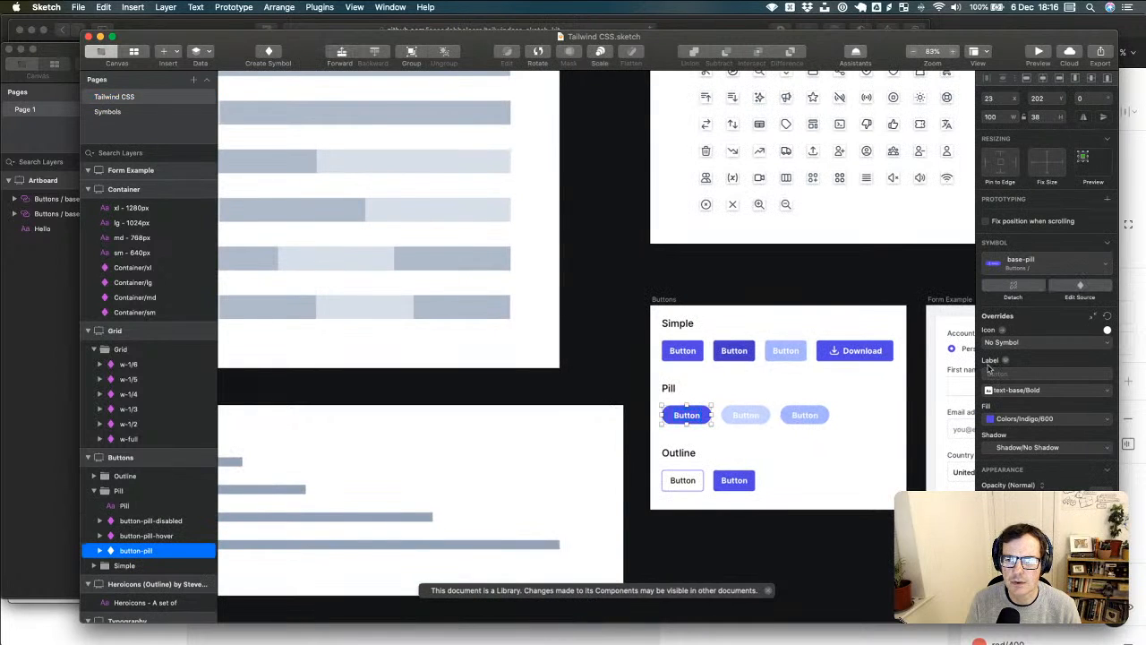
{"action": "left_click", "coordinate": [1039, 418]}
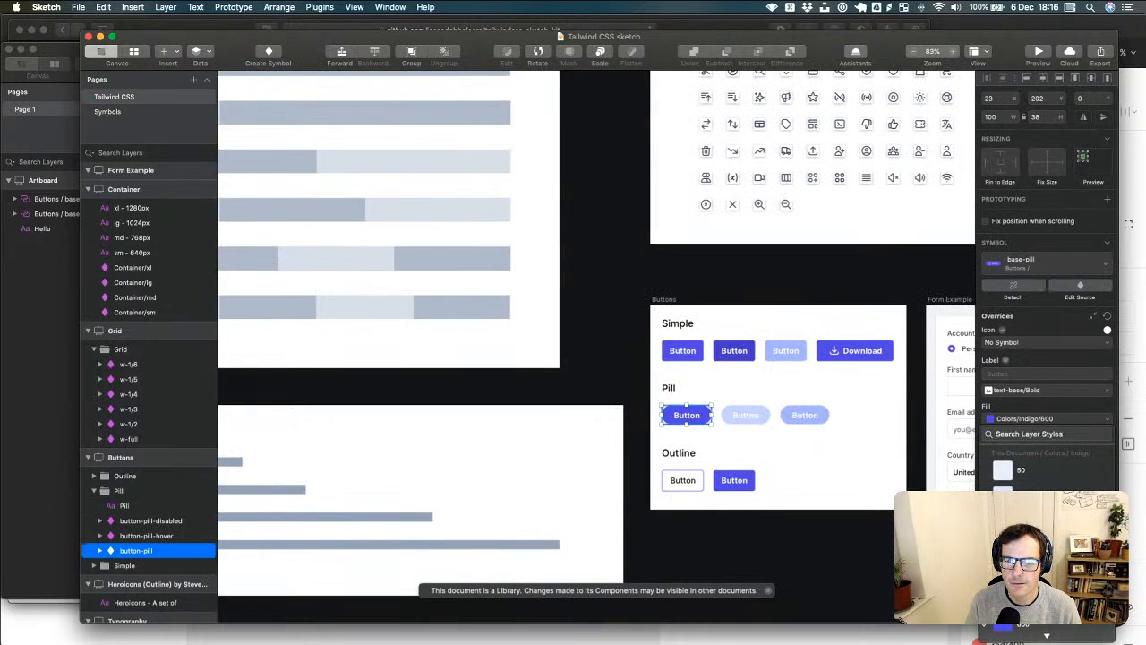
{"action": "left_click", "coordinate": [1039, 477]}
{"action": "left_click", "coordinate": [791, 448]}
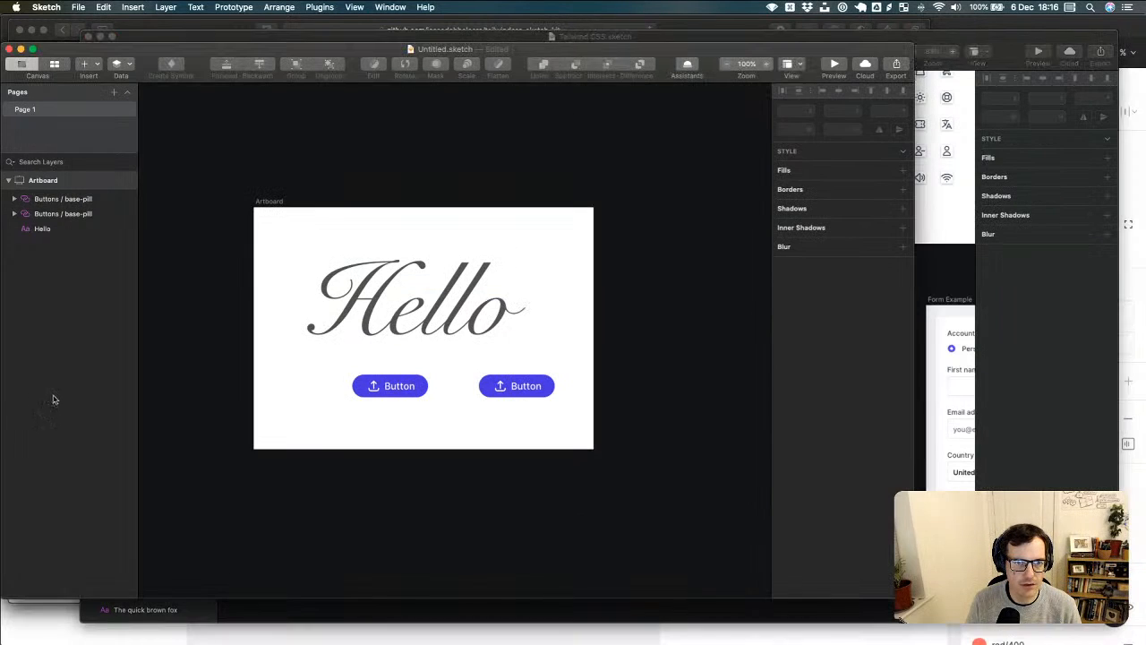
- Sync the library components in Untitled.sketch to pull in the first pill button's changed fill
{"action": "left_click", "coordinate": [52, 396]}
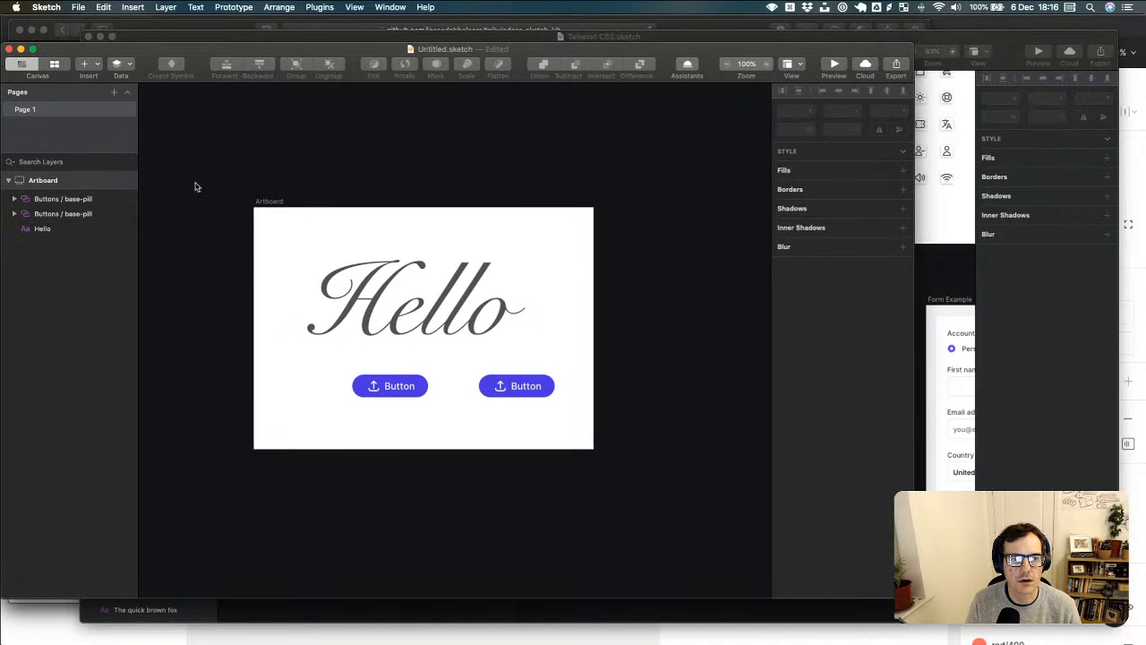
{"action": "left_click", "coordinate": [103, 7]}
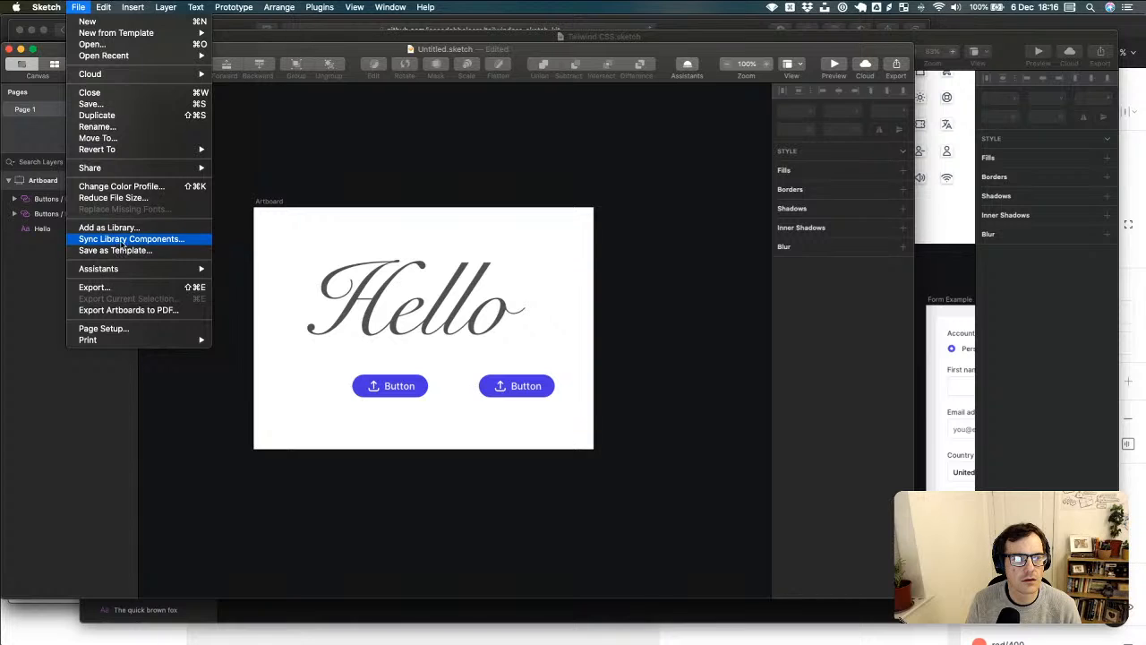
{"action": "left_click", "coordinate": [130, 238]}
{"action": "left_click", "coordinate": [547, 140]}
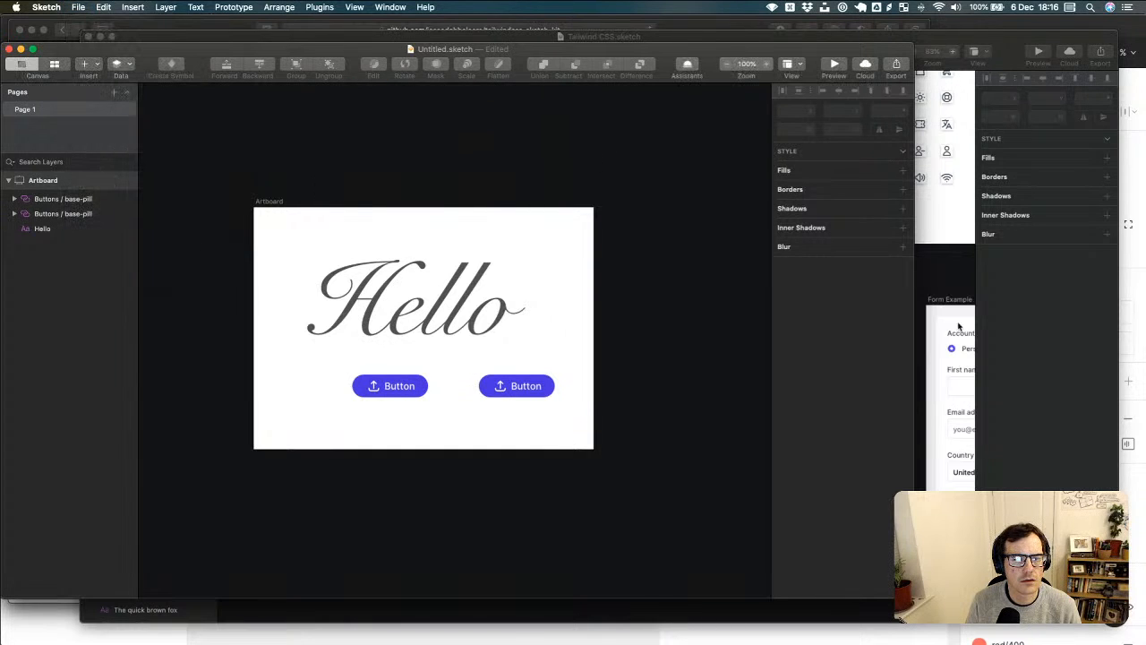
- In Tailwind CSS.sketch, set the second Simple button's fill override to a strong red from Colors/Red, and save the library
{"action": "left_click", "coordinate": [1046, 372]}
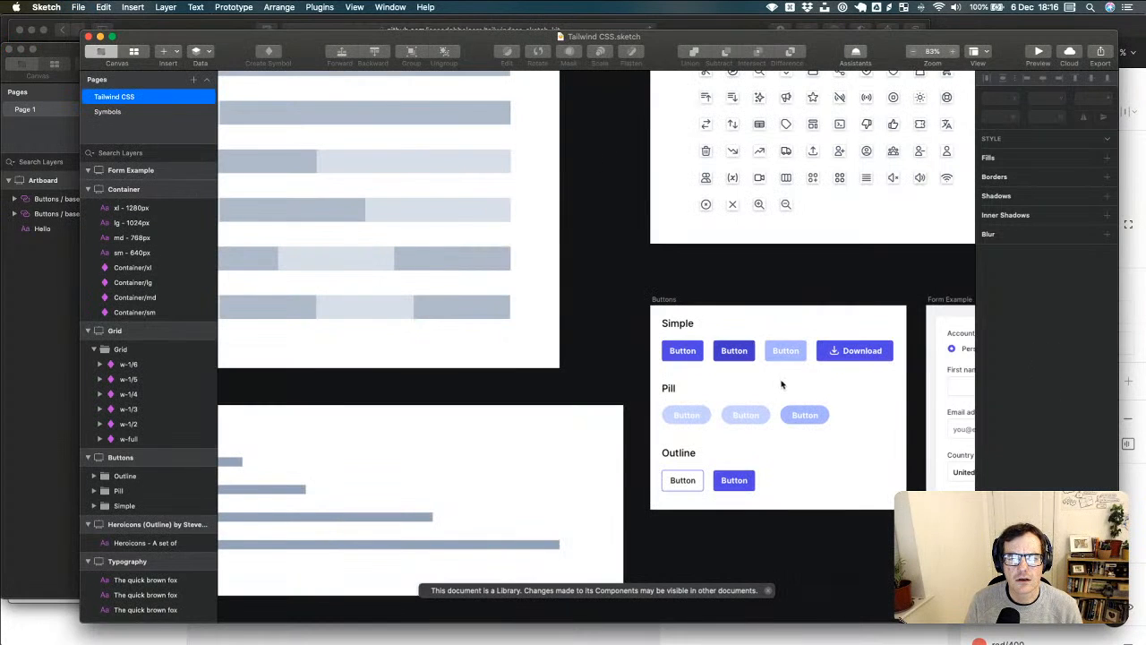
{"action": "left_click", "coordinate": [733, 350]}
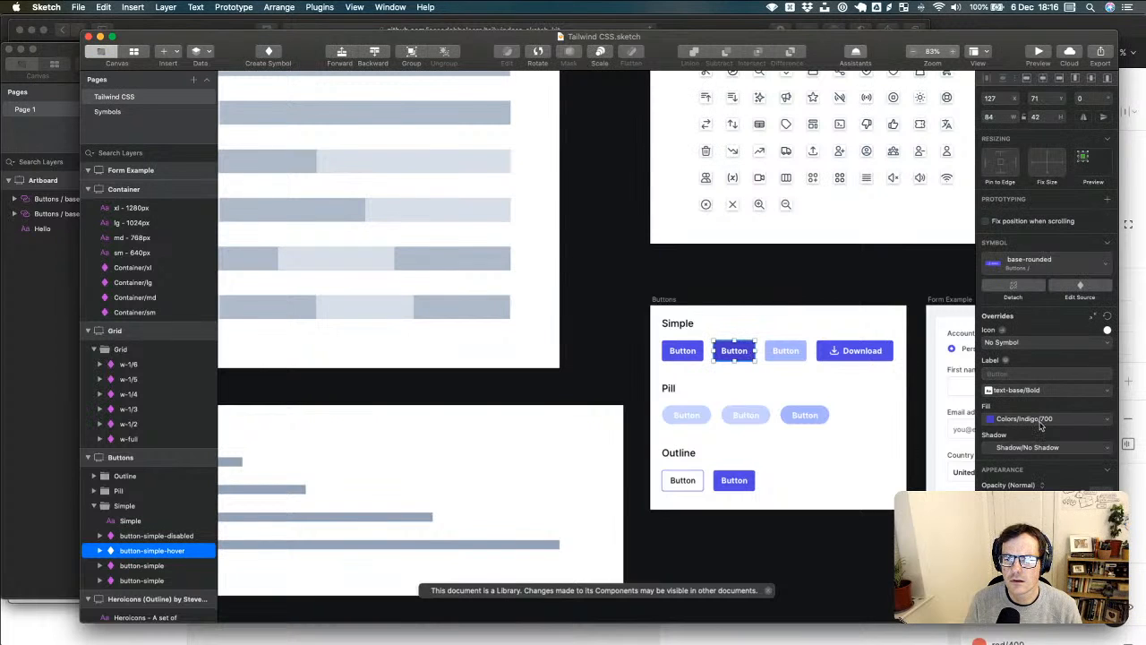
{"action": "left_click", "coordinate": [1041, 421]}
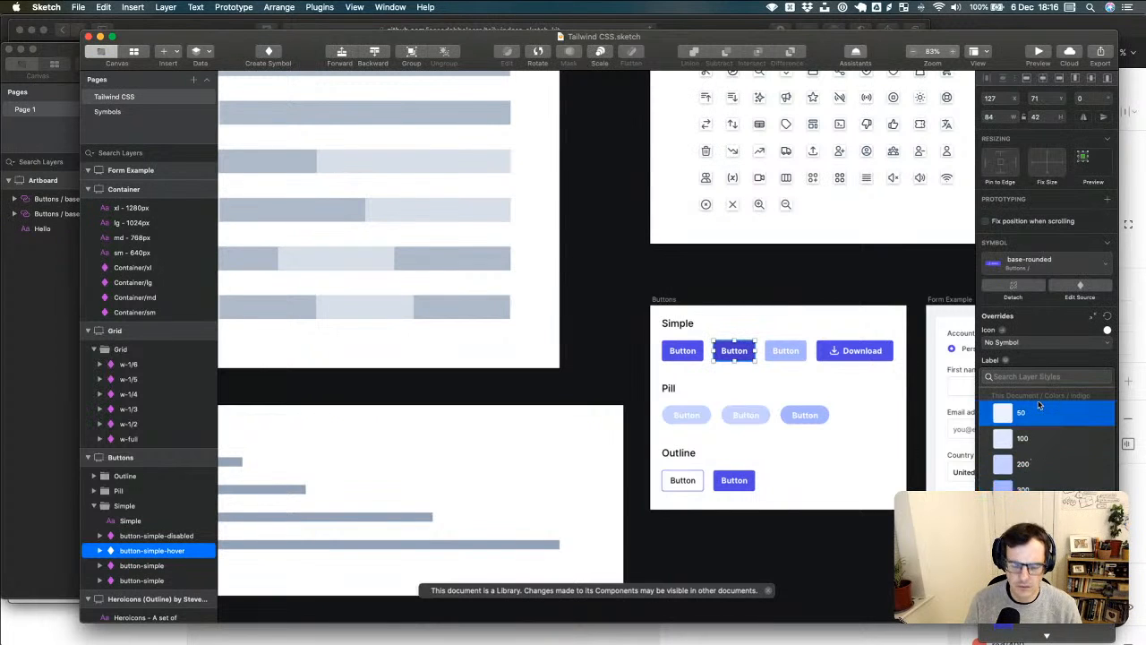
{"action": "type", "text": "col"}
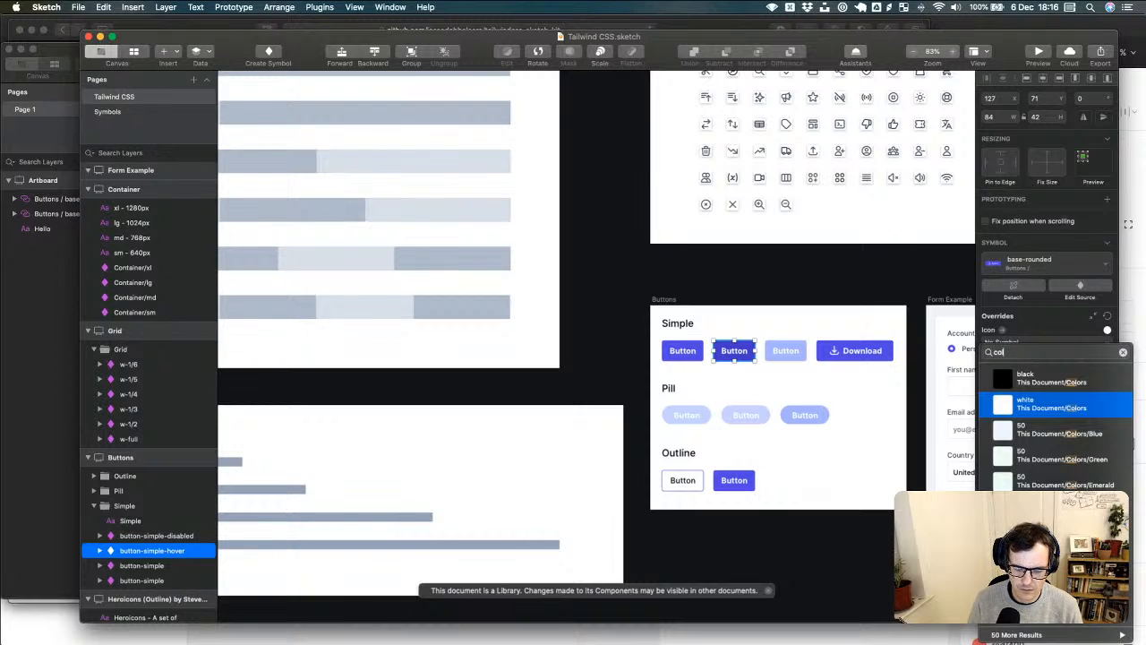
{"action": "type", "text": " red"}
{"action": "key", "text": "Down"}
{"action": "key", "text": "Down"}
{"action": "key", "text": "Down"}
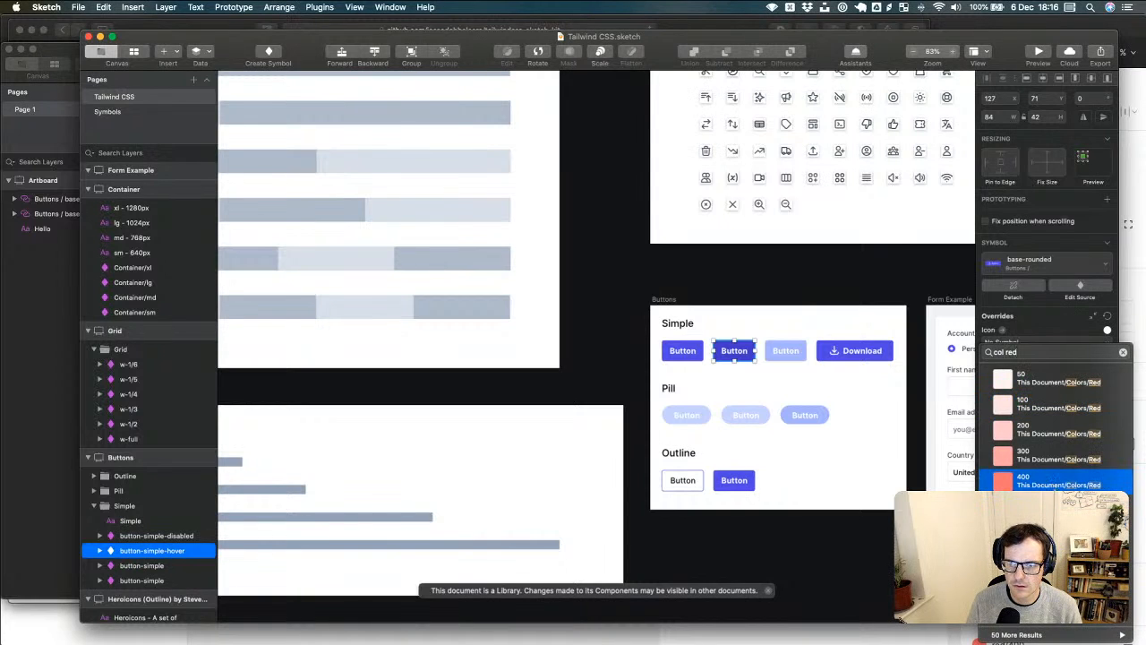
{"action": "key", "text": "Return"}
{"action": "left_click", "coordinate": [867, 438]}
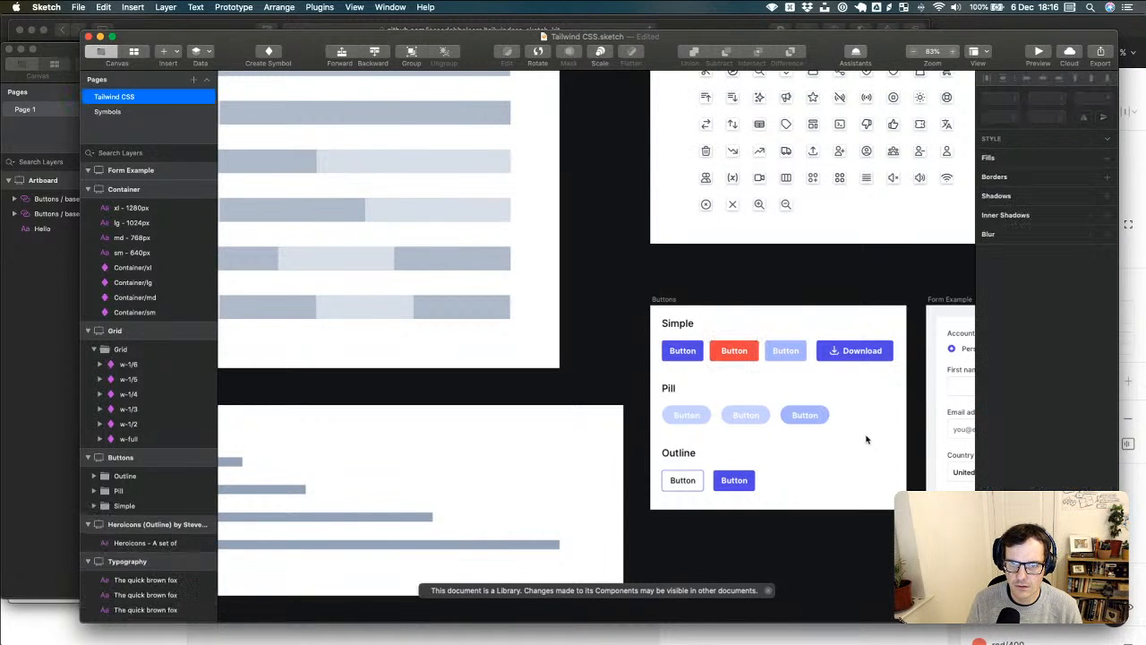
{"action": "left_click_drag", "start_coordinate": [477, 49], "coordinate": [476, 46]}
- Set the fill override of the first Simple button on the Buttons artboard to Colors/Red/400
{"action": "left_click", "coordinate": [674, 345]}
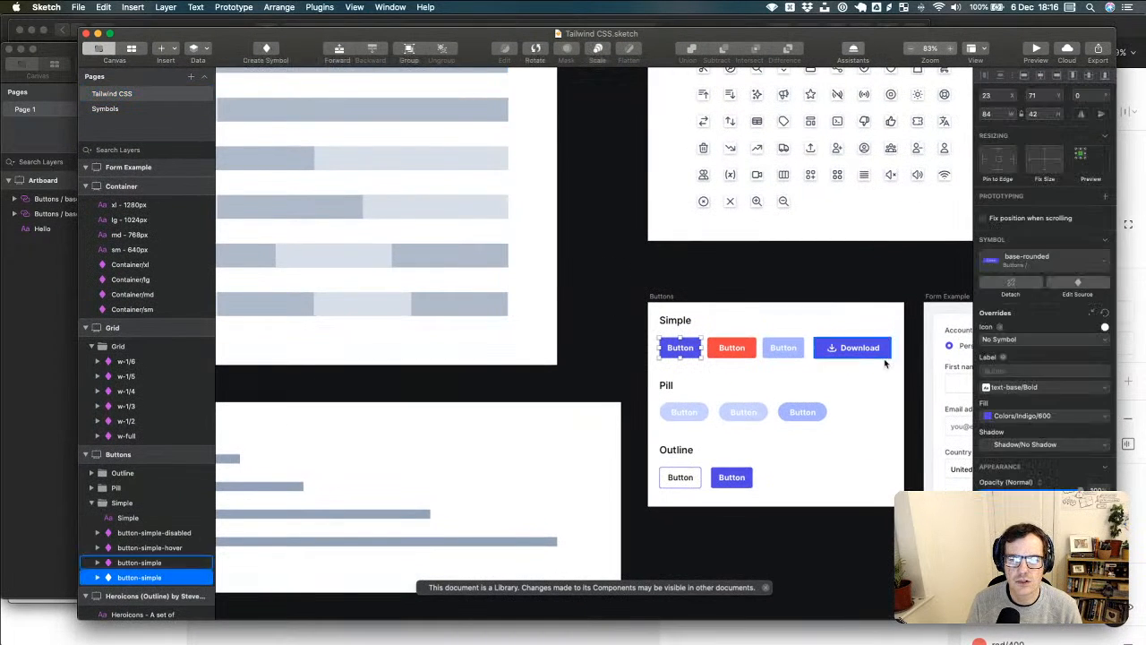
{"action": "type", "text": "red"}
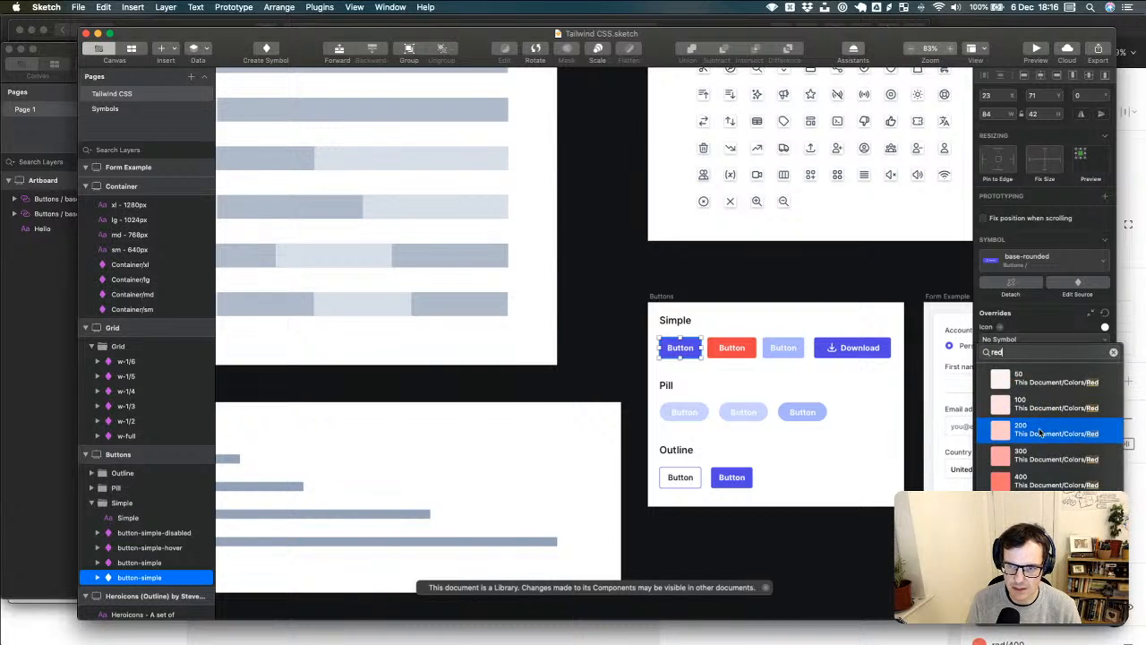
{"action": "left_click", "coordinate": [1045, 478]}
{"action": "left_click", "coordinate": [830, 380]}
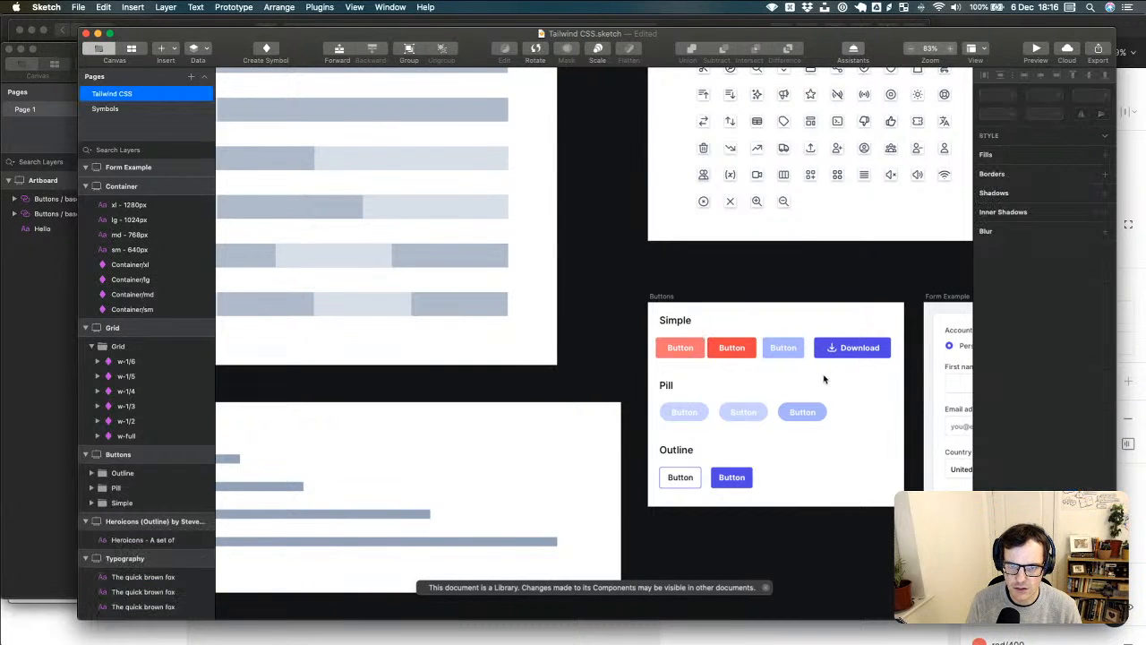
- Set the fill override of the third Simple button on the Buttons artboard to Colors/Red/400
{"action": "left_click", "coordinate": [796, 348]}
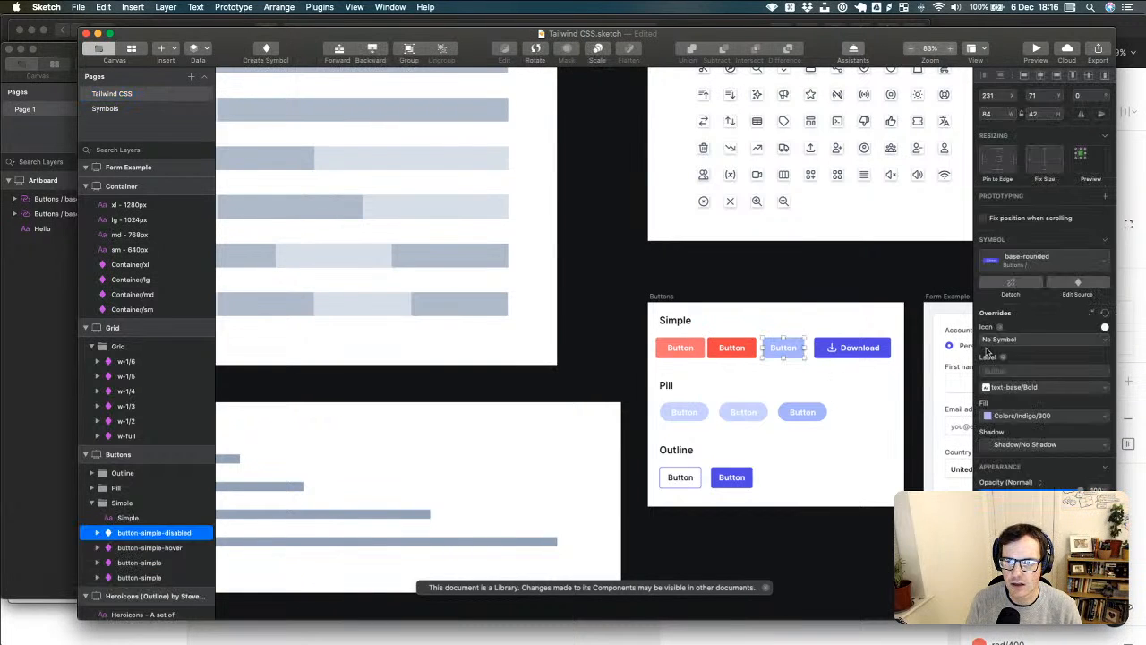
{"action": "left_click", "coordinate": [1044, 416]}
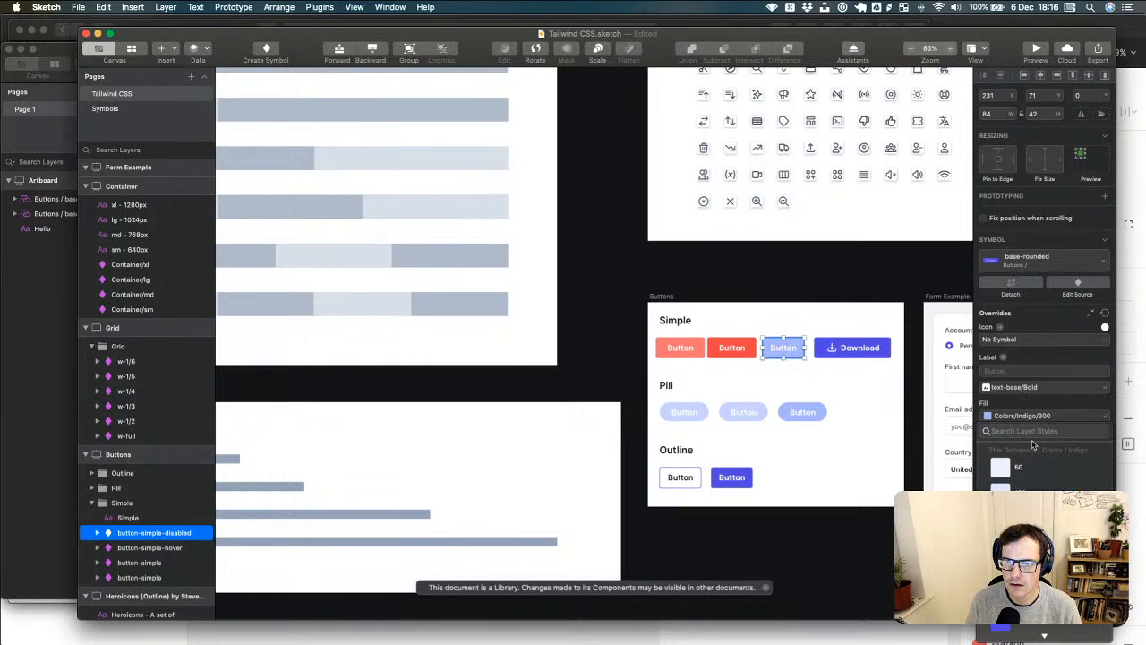
{"action": "type", "text": "red"}
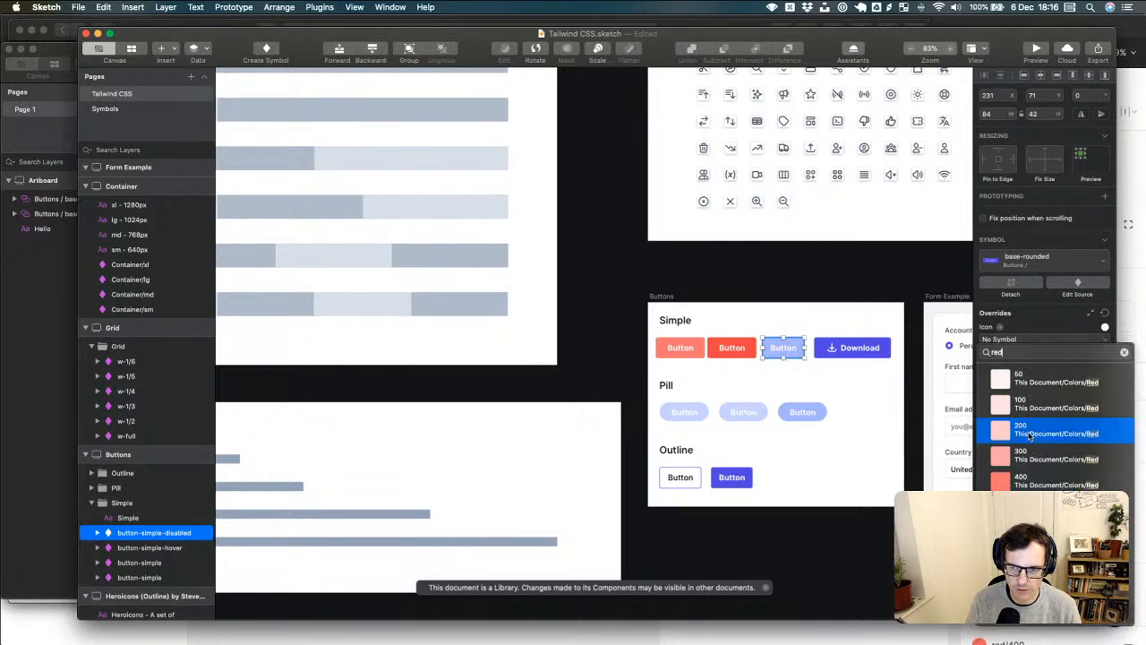
{"action": "left_click", "coordinate": [1041, 485]}
{"action": "left_click", "coordinate": [920, 439]}
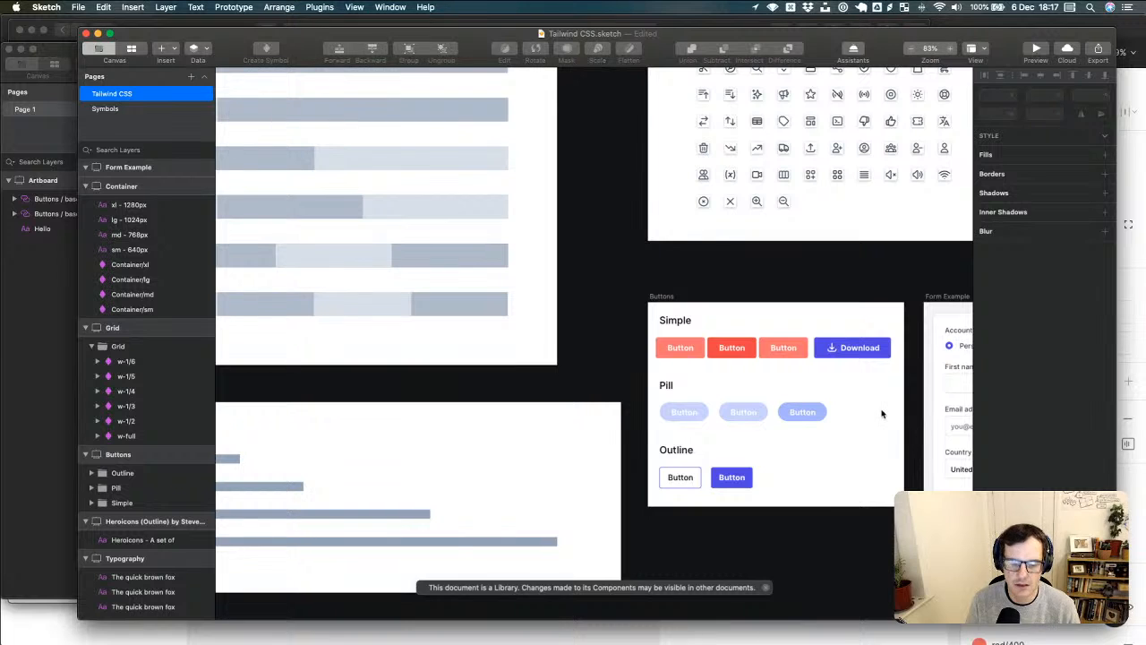
- Save Tailwind CSS.sketch, switch to Untitled.sketch, and check the Tailwind CSS entry in the library preferences
{"action": "key", "text": "super+s"}
{"action": "key", "text": "super+grave"}
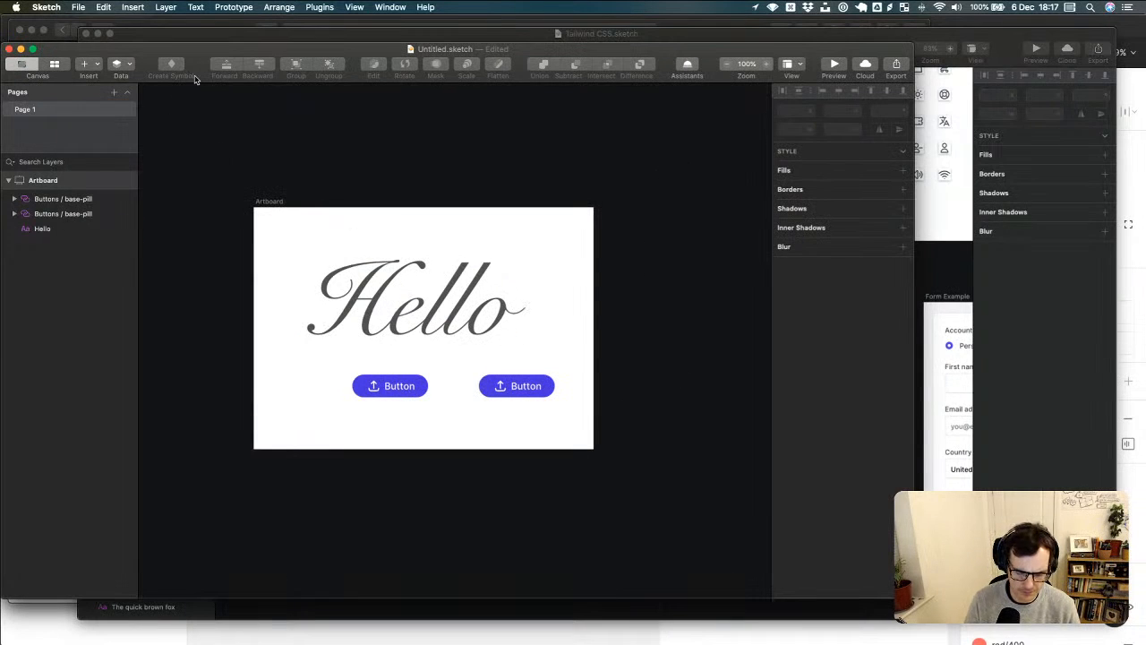
{"action": "key", "text": "super+comma"}
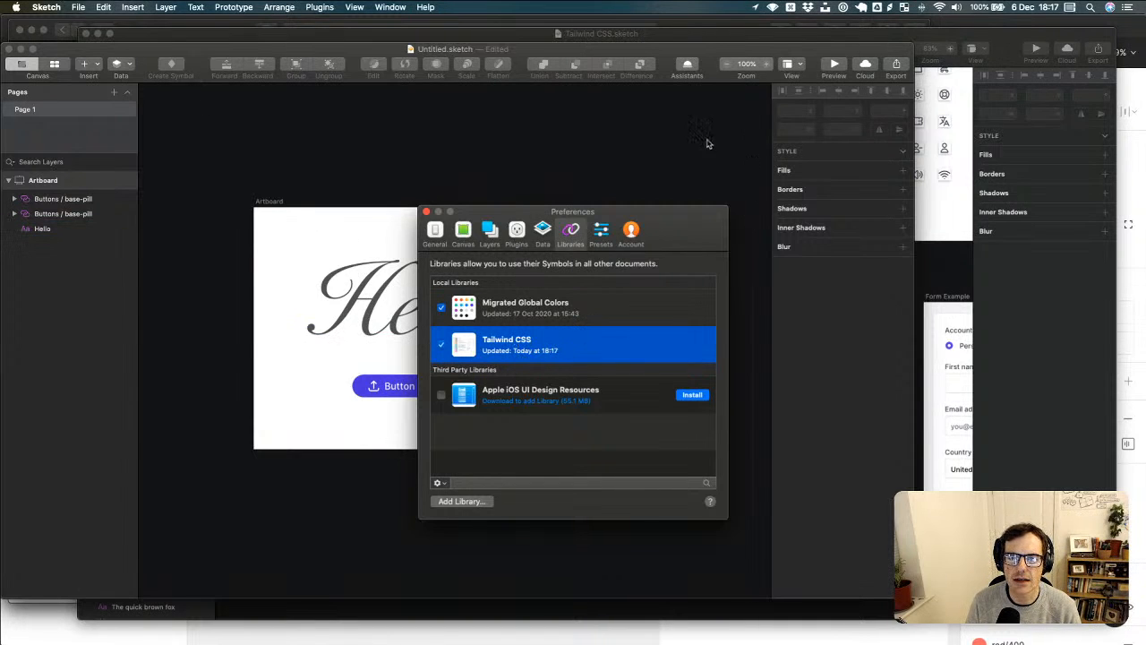
{"action": "key", "text": "super+w"}
- Search the symbols for "button" and swap the first pill button in Untitled.sketch for the base-rounded symbol from Tailwind CSS/Buttons
{"action": "left_click", "coordinate": [399, 385]}
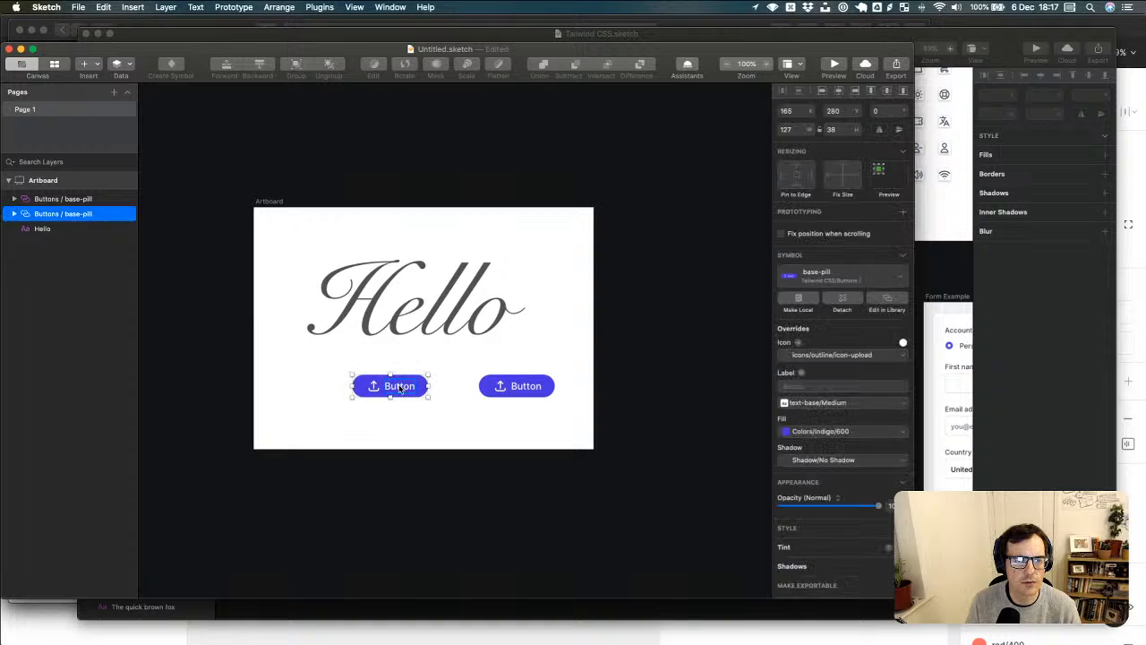
{"action": "left_click", "coordinate": [846, 277]}
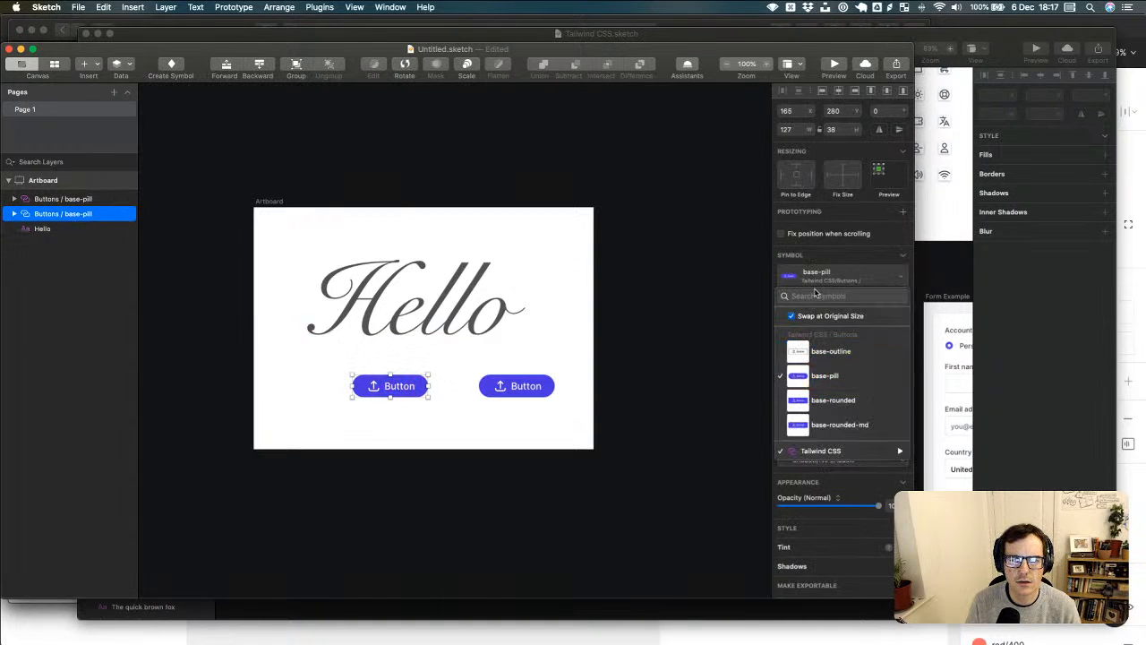
{"action": "type", "text": "but"}
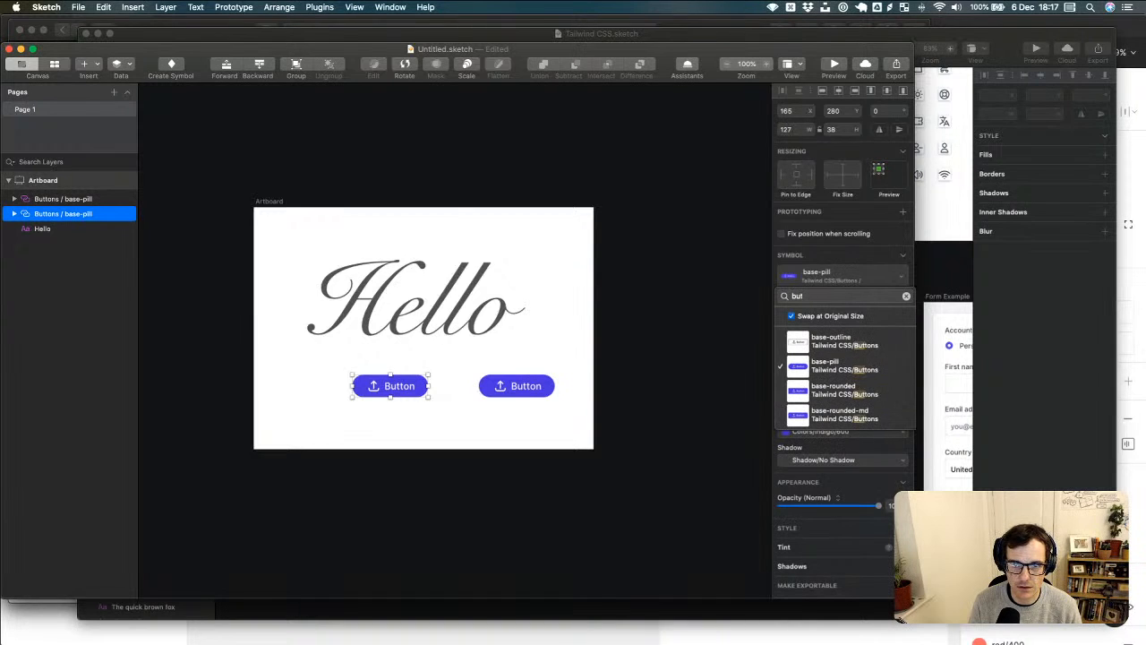
{"action": "type", "text": "ton"}
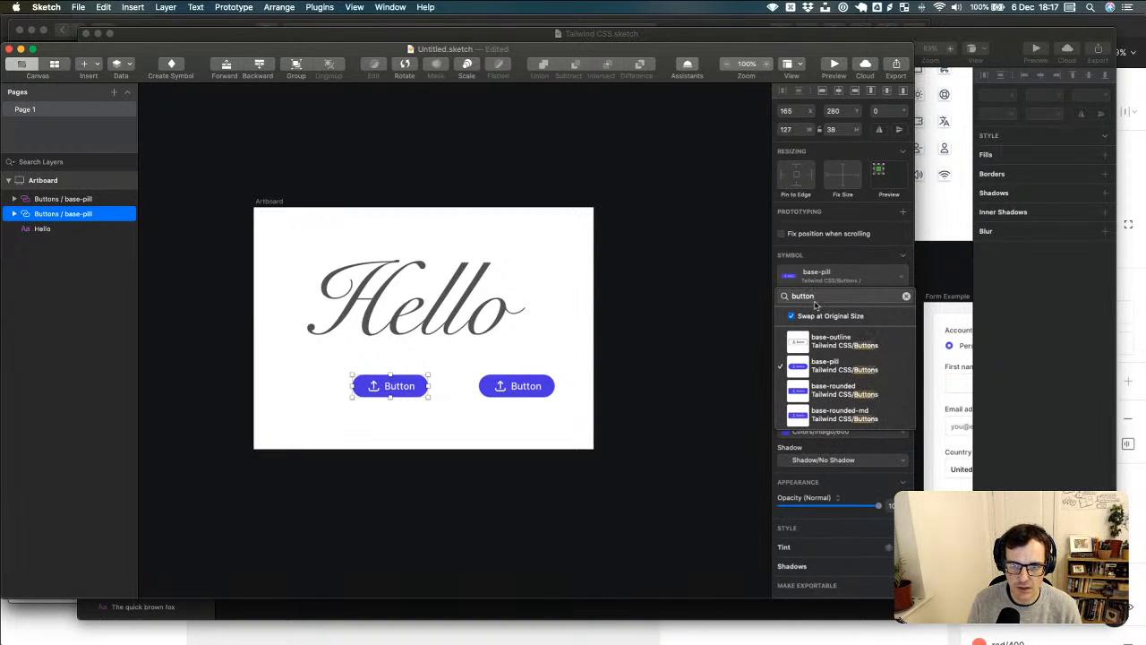
{"action": "left_click", "coordinate": [852, 393]}
{"action": "key", "text": "ctrl+Right"}
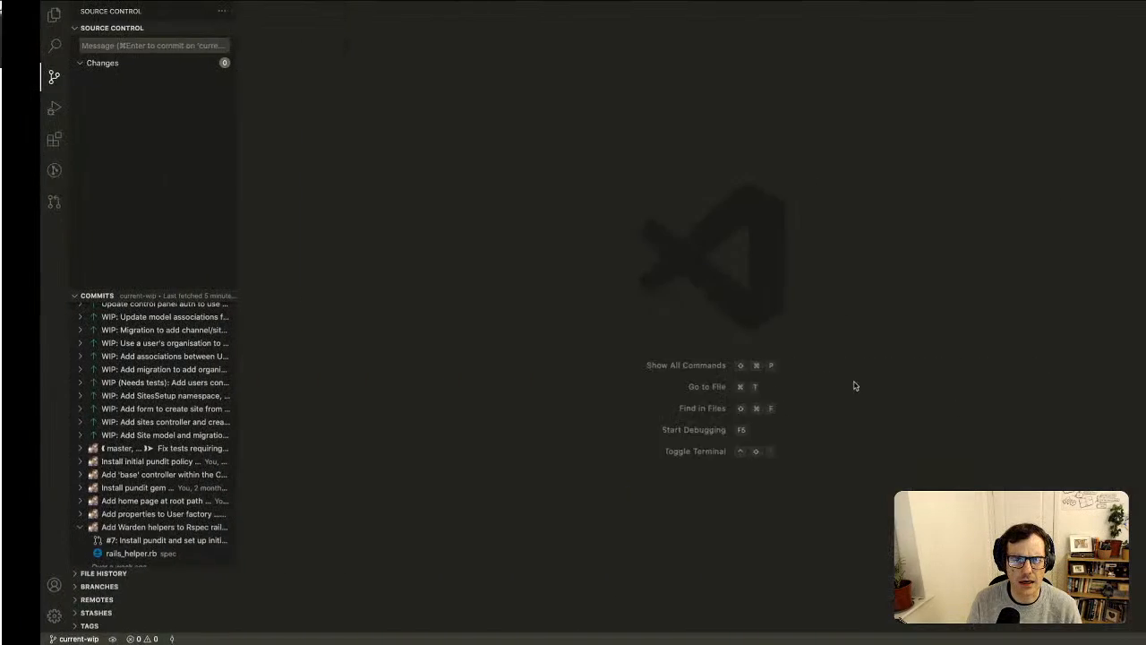
{"action": "key", "text": "ctrl+Left"}
- View all artboards of Tailwind CSS.sketch at once, and reposition the library and Untitled.sketch windows
{"action": "left_click", "coordinate": [900, 314]}
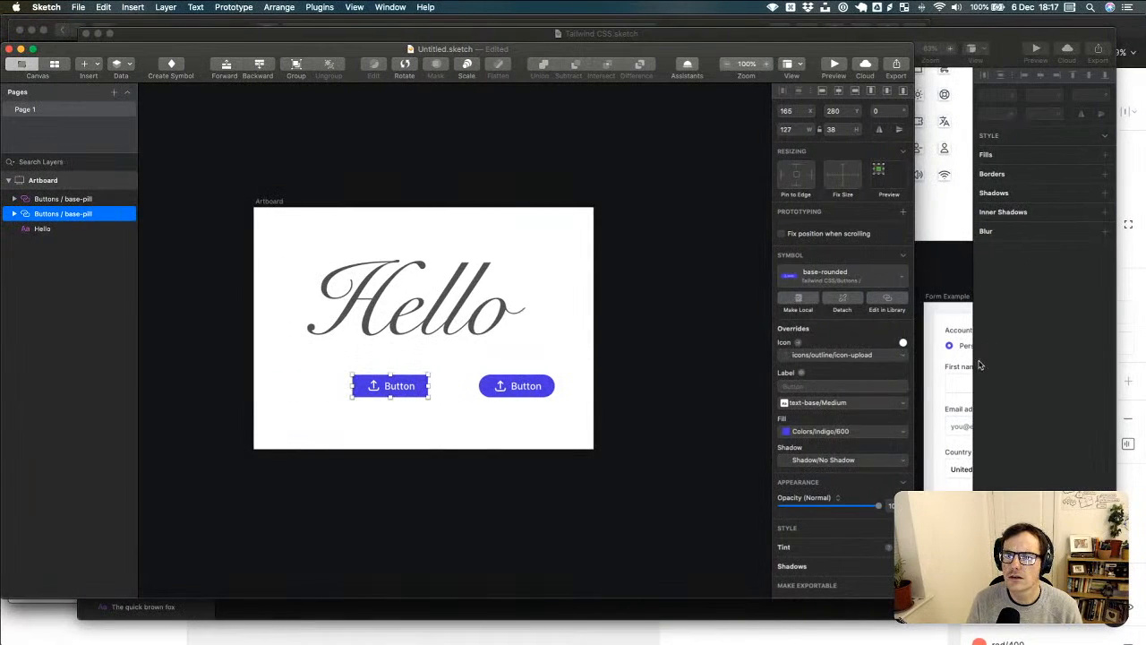
{"action": "scroll", "coordinate": [818, 394], "scroll_direction": "down", "scroll_amount": 10}
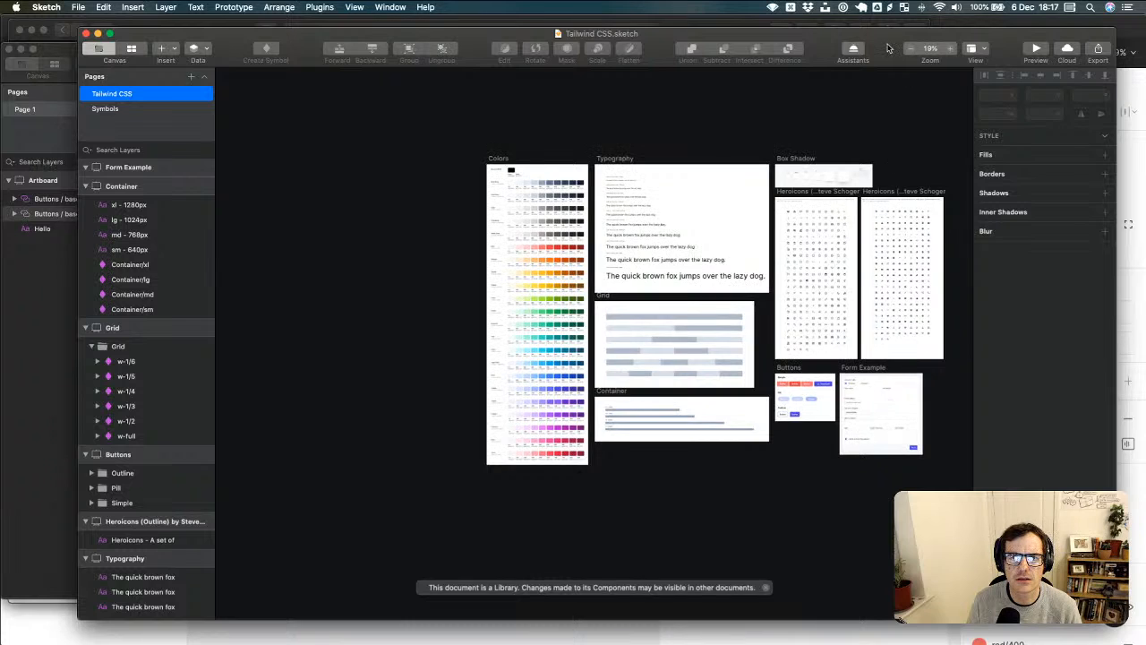
{"action": "left_click_drag", "start_coordinate": [889, 49], "coordinate": [903, 61]}
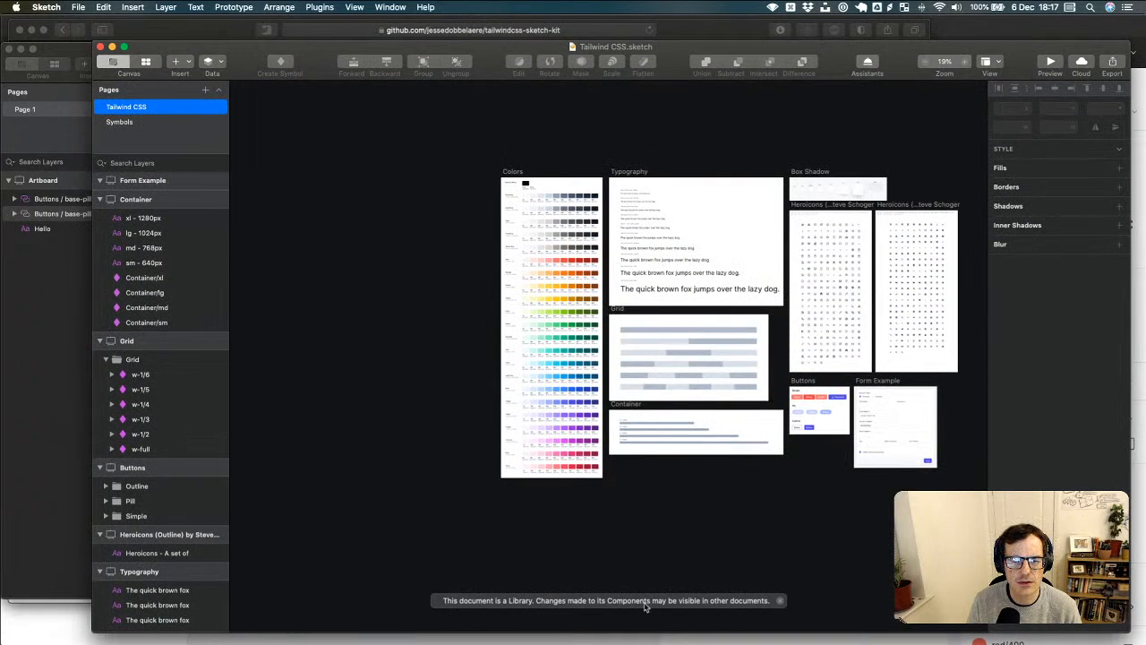
{"action": "left_click", "coordinate": [57, 335]}
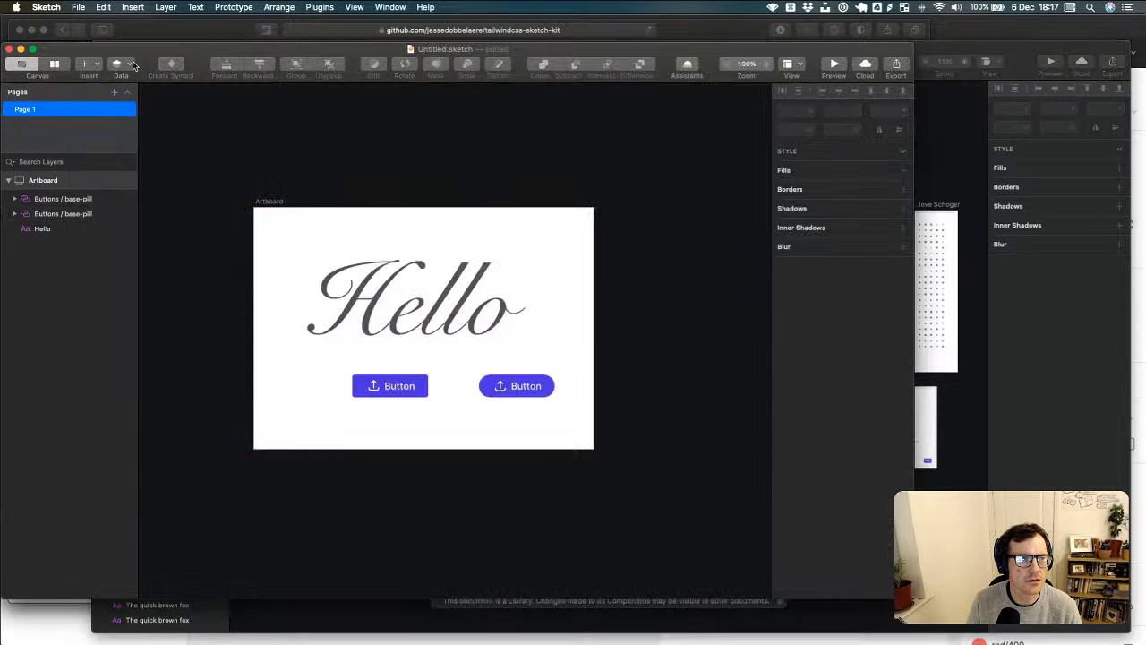
{"action": "left_click_drag", "start_coordinate": [150, 56], "coordinate": [172, 57]}
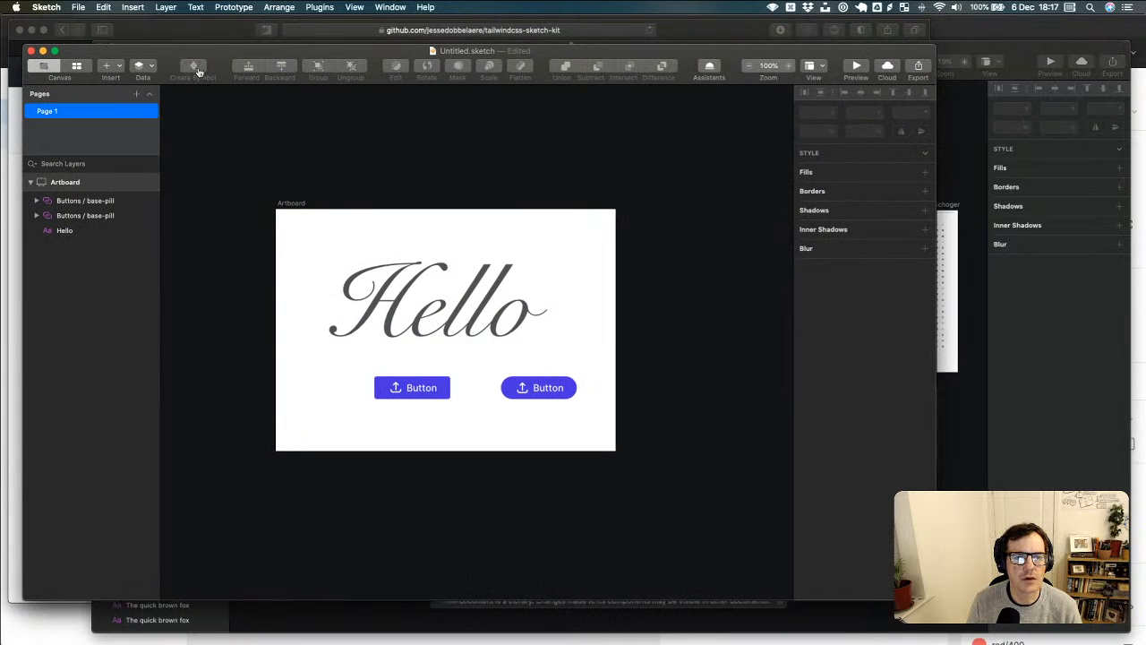
- Switch to Figma to look at the Sundae Club App buttons with nothing selected, and return to Sketch
{"action": "key", "text": "super+Tab"}
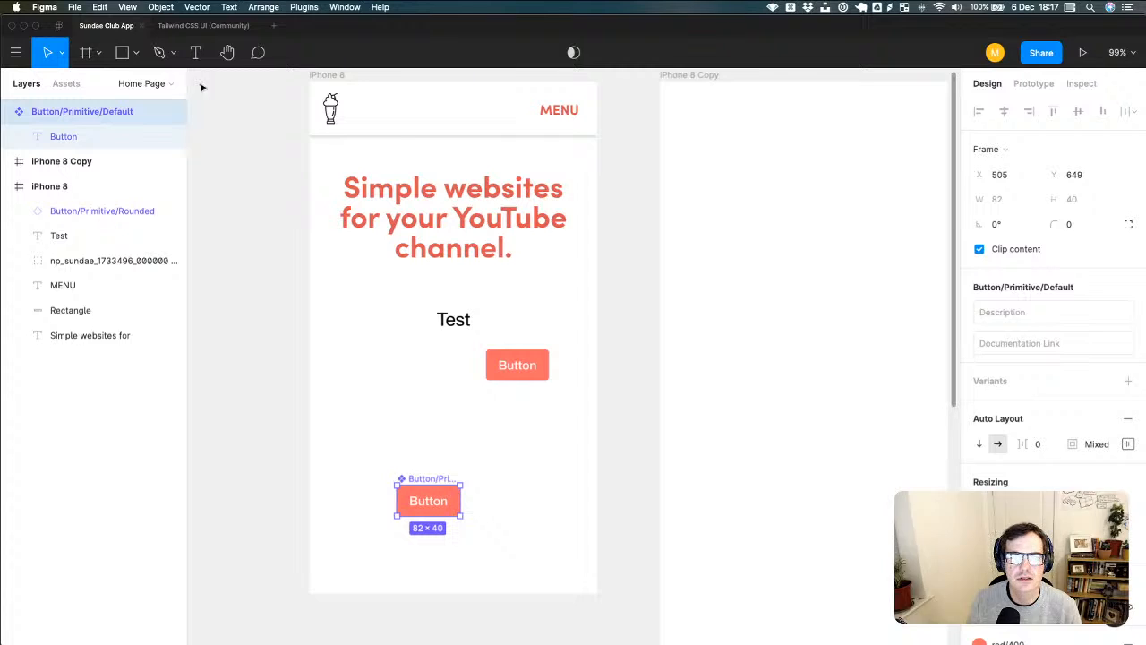
{"action": "left_click", "coordinate": [552, 468]}
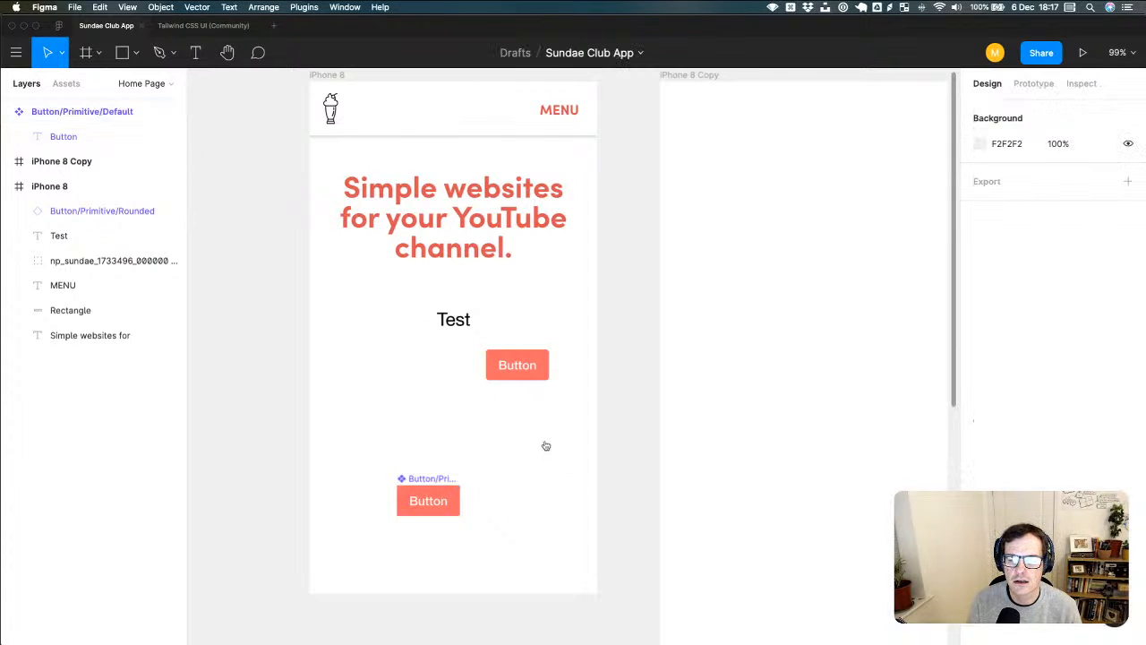
{"action": "key", "text": "super+Tab"}
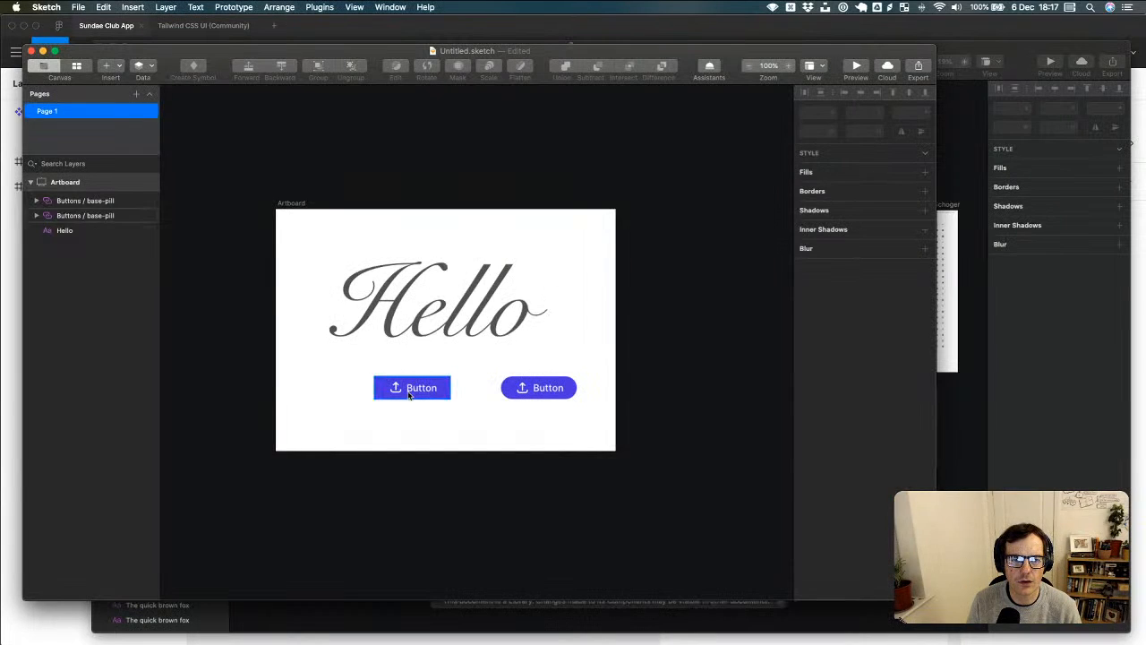
- Examine the rounded button's fill style choices and the Fill override nested inside the pill button in Untitled.sketch
{"action": "left_click", "coordinate": [440, 387]}
{"action": "left_click", "coordinate": [905, 434]}
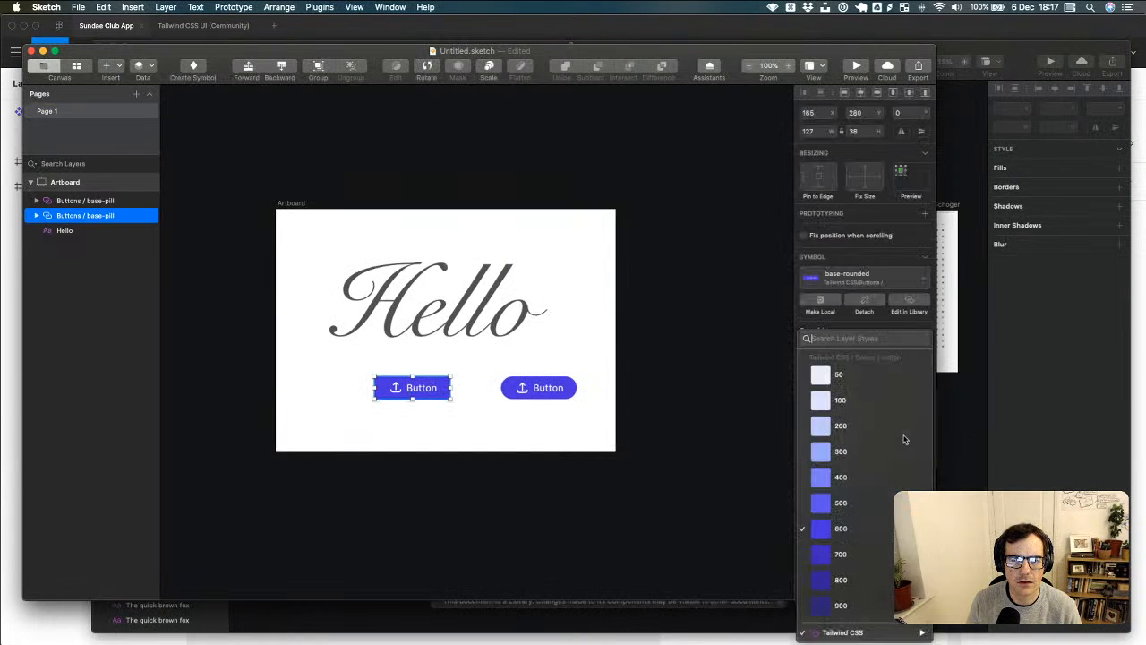
{"action": "left_click", "coordinate": [692, 349]}
{"action": "left_click", "coordinate": [41, 202]}
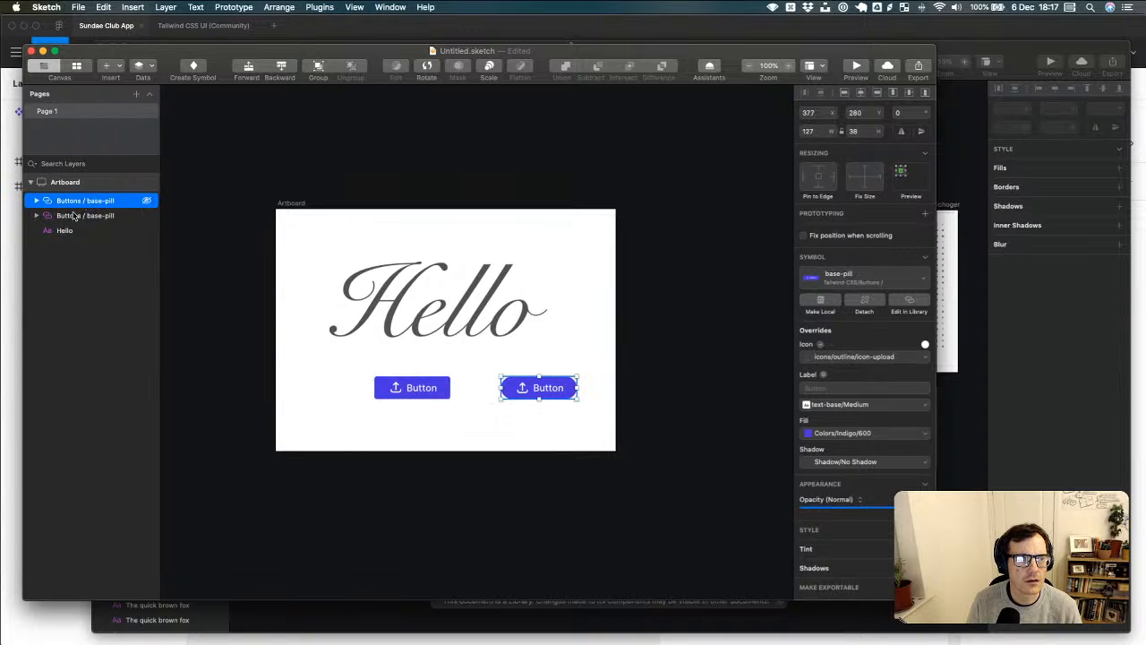
{"action": "left_click", "coordinate": [37, 202]}
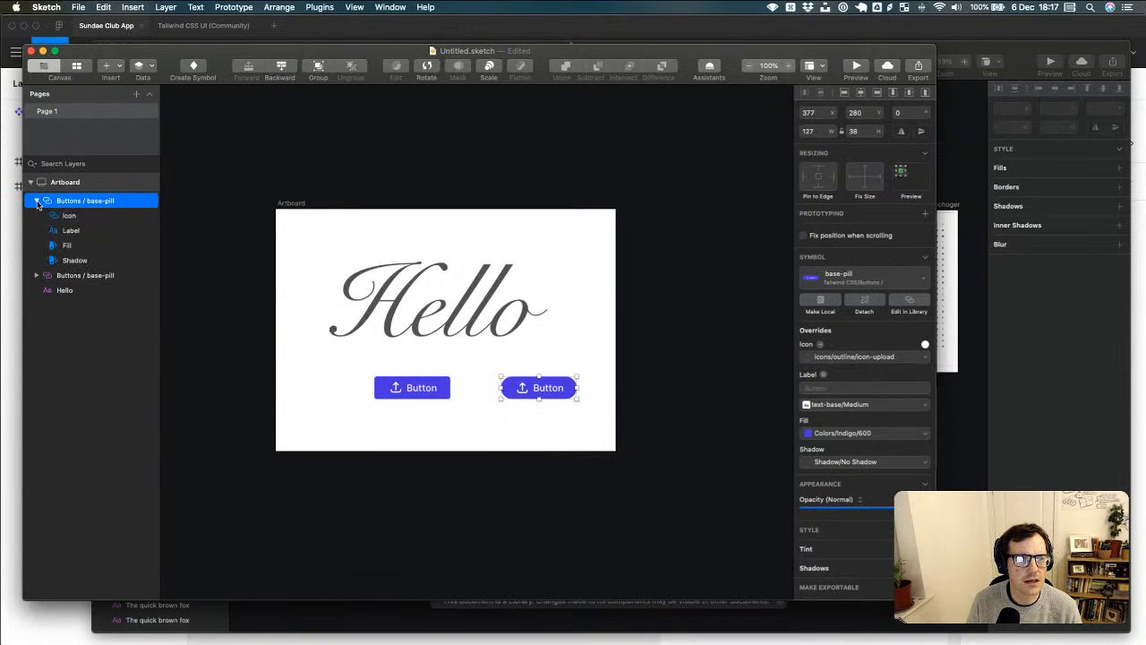
{"action": "left_click", "coordinate": [74, 248]}
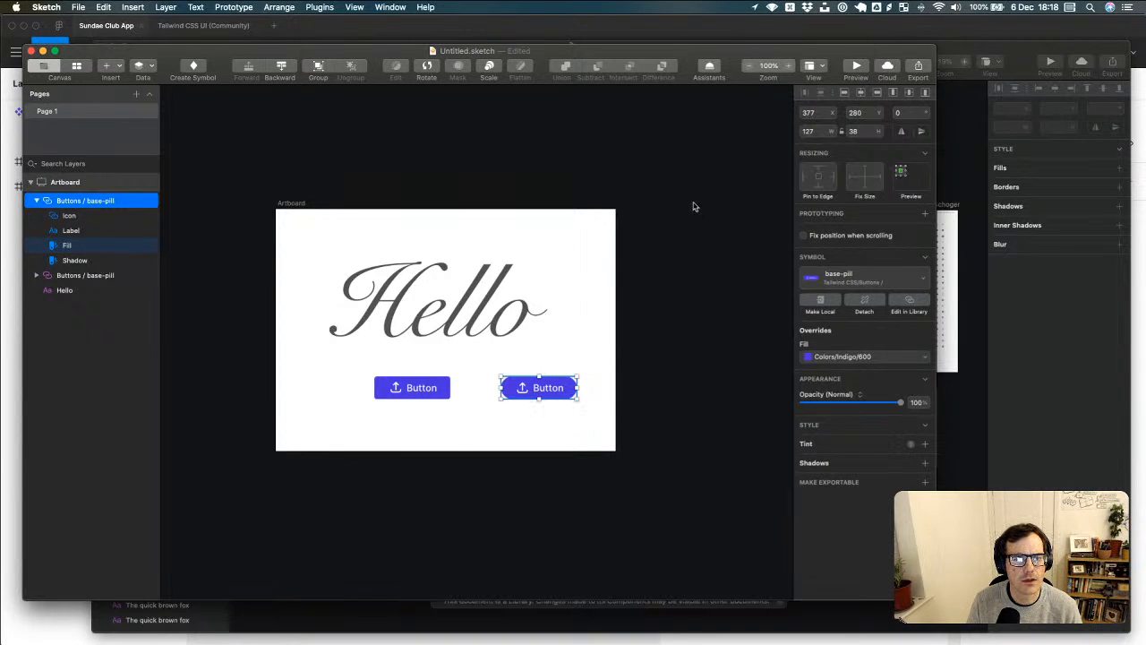
- Examine the overrides of the second Simple button on the Buttons artboard in Tailwind CSS.sketch
{"action": "left_click", "coordinate": [990, 374]}
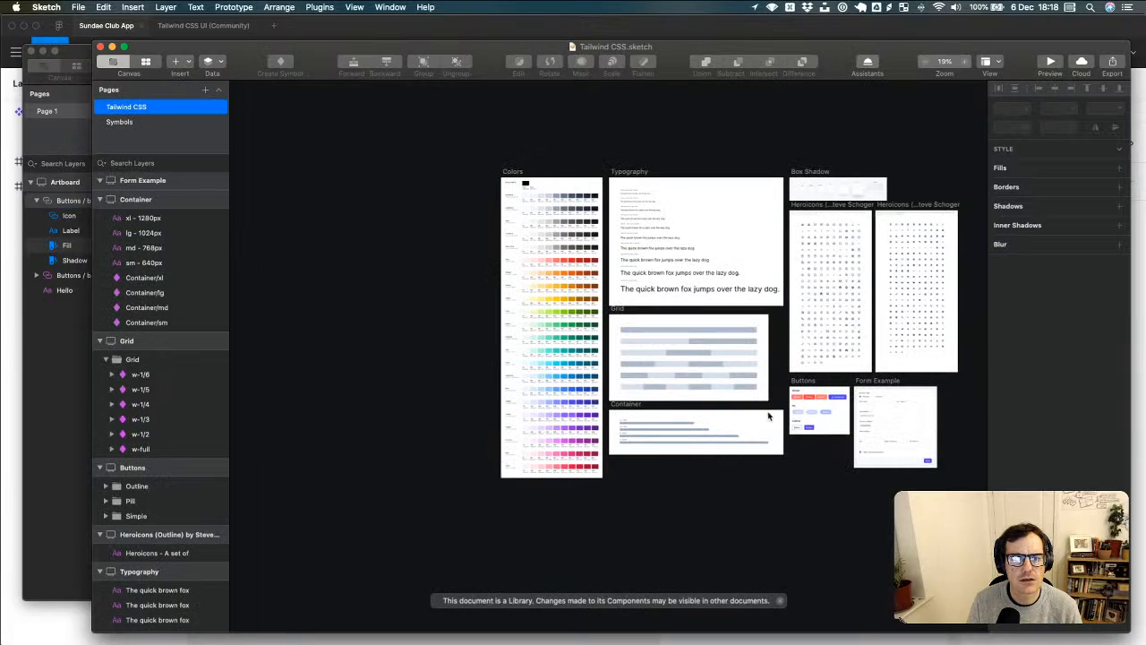
{"action": "scroll", "coordinate": [817, 408], "scroll_direction": "up", "scroll_amount": 10}
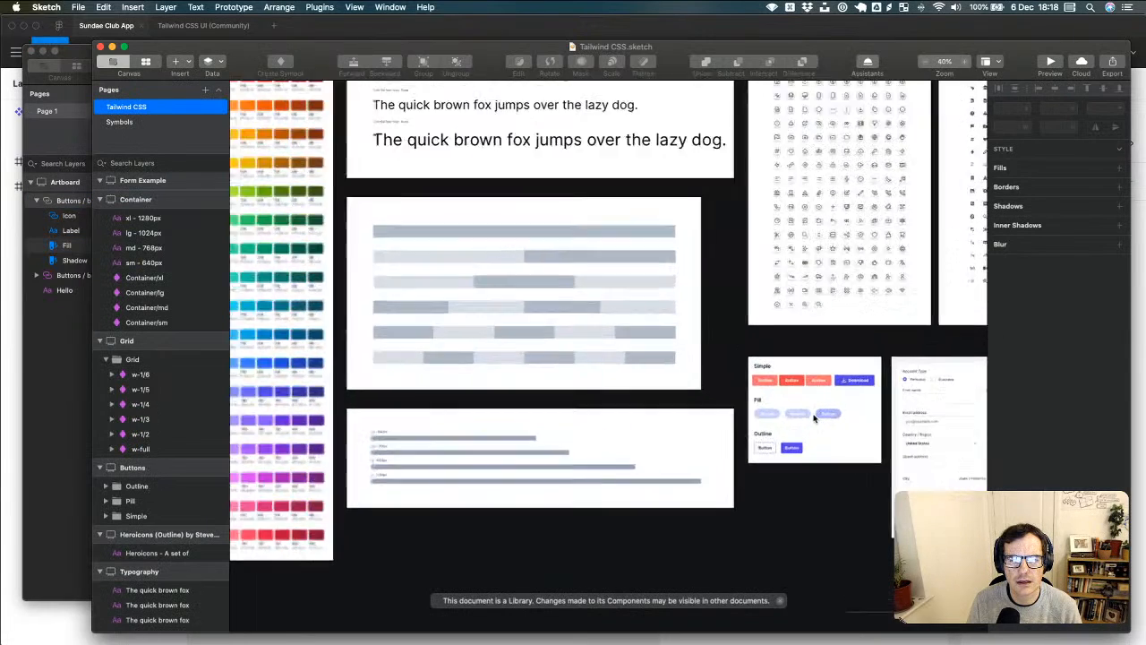
{"action": "scroll", "coordinate": [849, 420], "scroll_direction": "up", "scroll_amount": 5}
{"action": "left_click", "coordinate": [729, 327]}
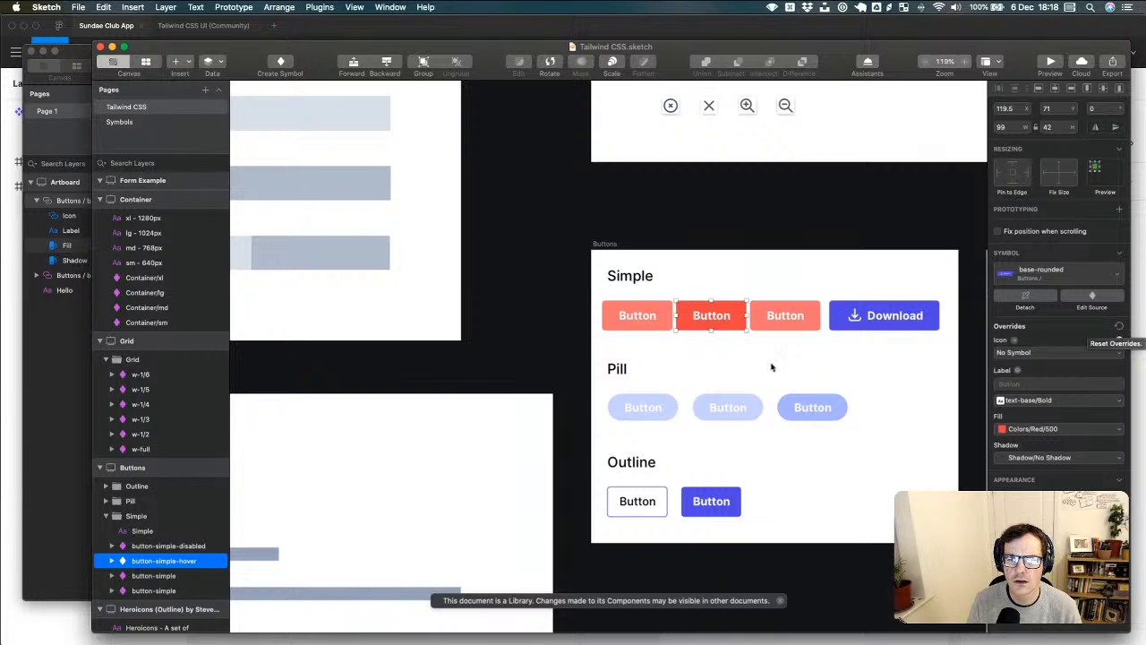
- In Untitled.sketch, examine which commands are available for the pill button's symbol layer
{"action": "left_click", "coordinate": [59, 387]}
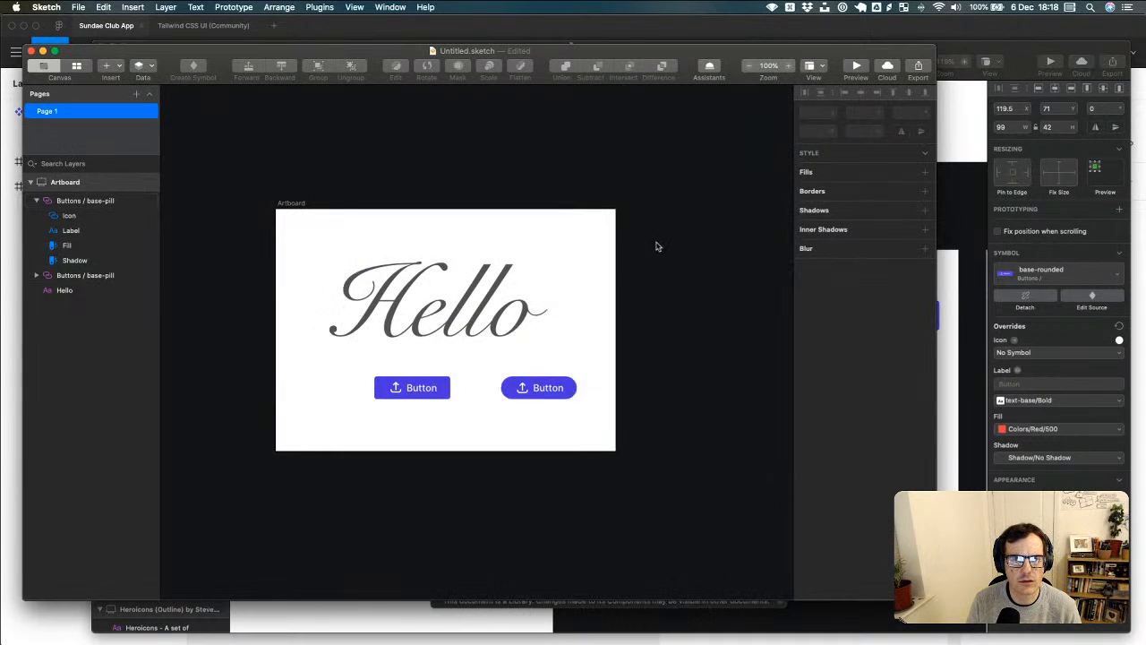
{"action": "left_click_drag", "start_coordinate": [674, 58], "coordinate": [671, 75]}
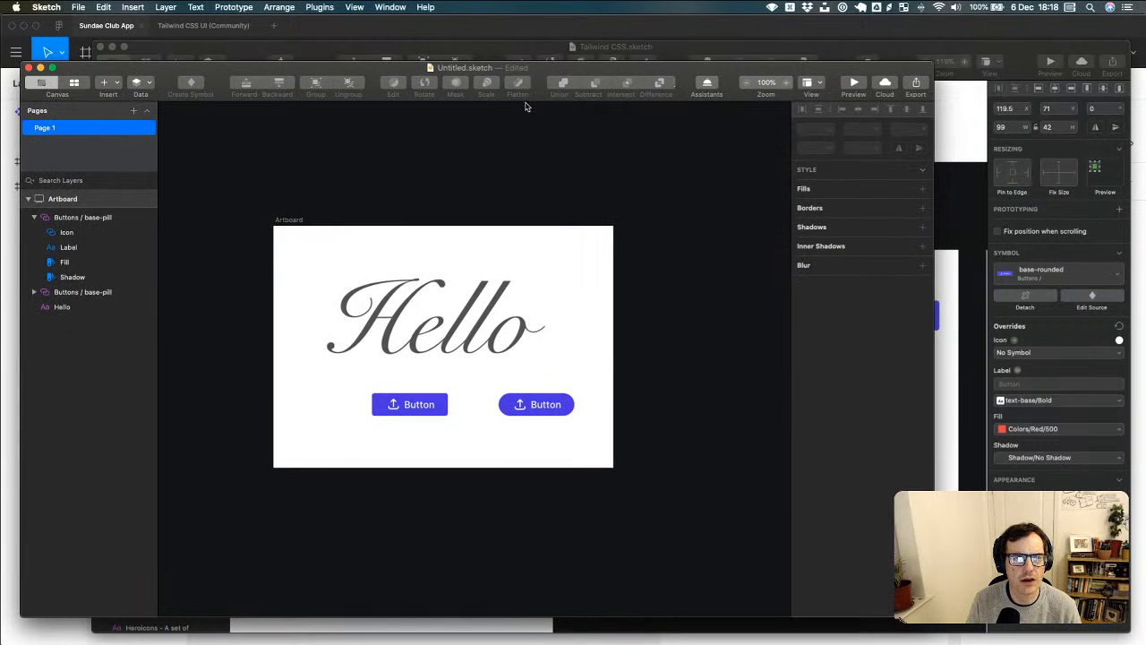
{"action": "left_click", "coordinate": [80, 220]}
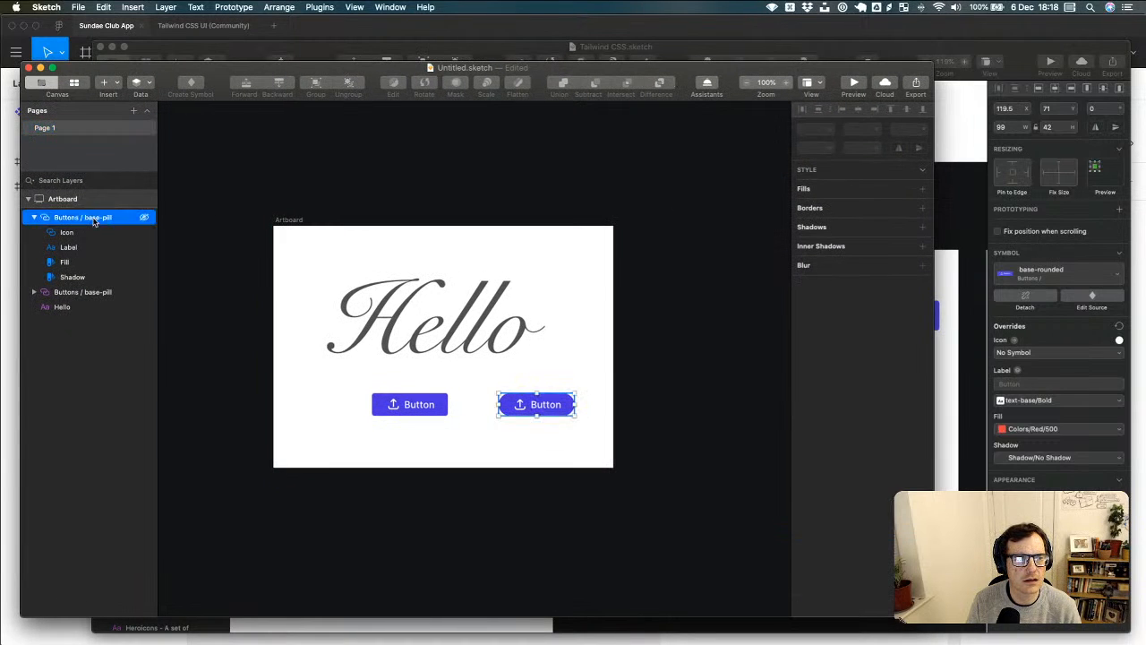
{"action": "right_click", "coordinate": [93, 219]}
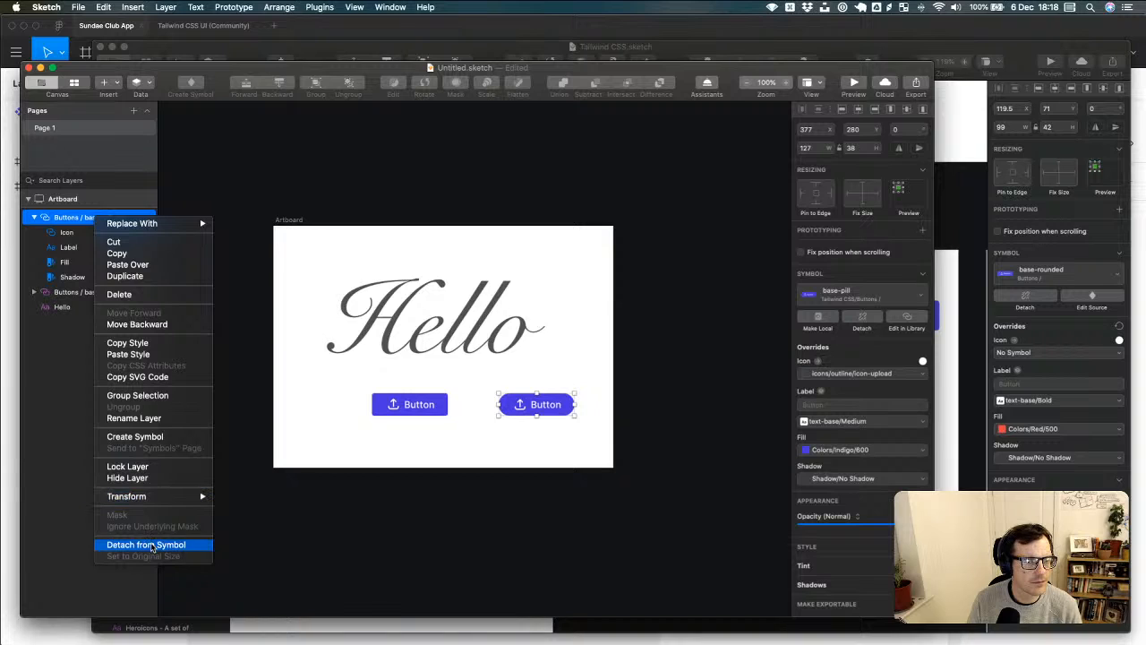
{"action": "mouse_move", "coordinate": [153, 501]}
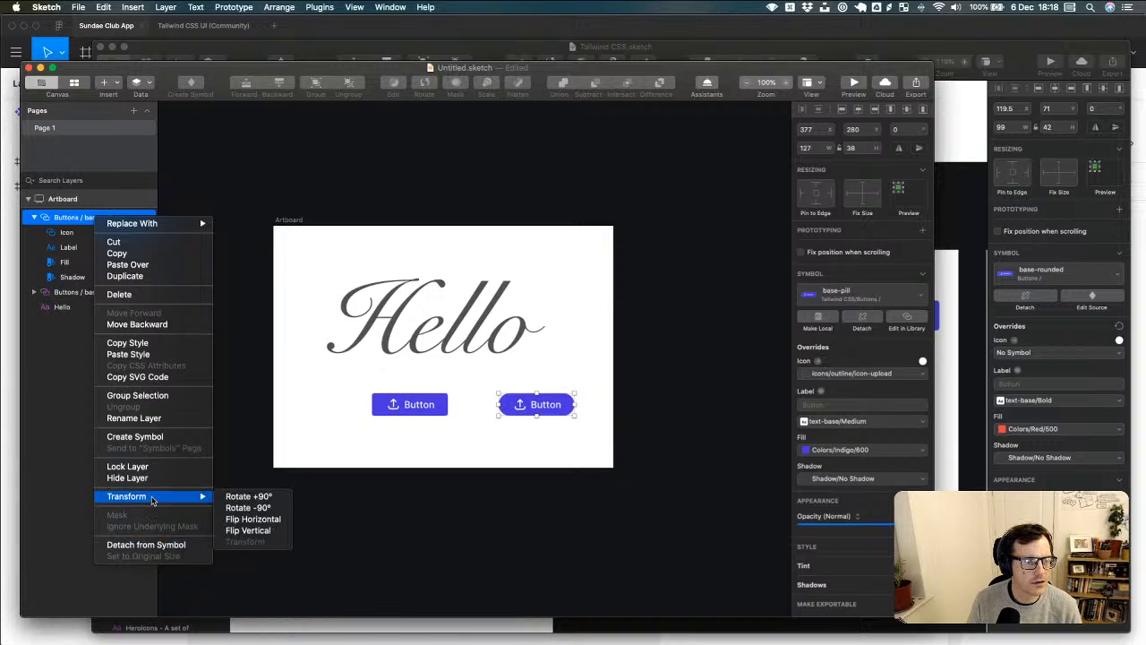
{"action": "left_click", "coordinate": [47, 353]}
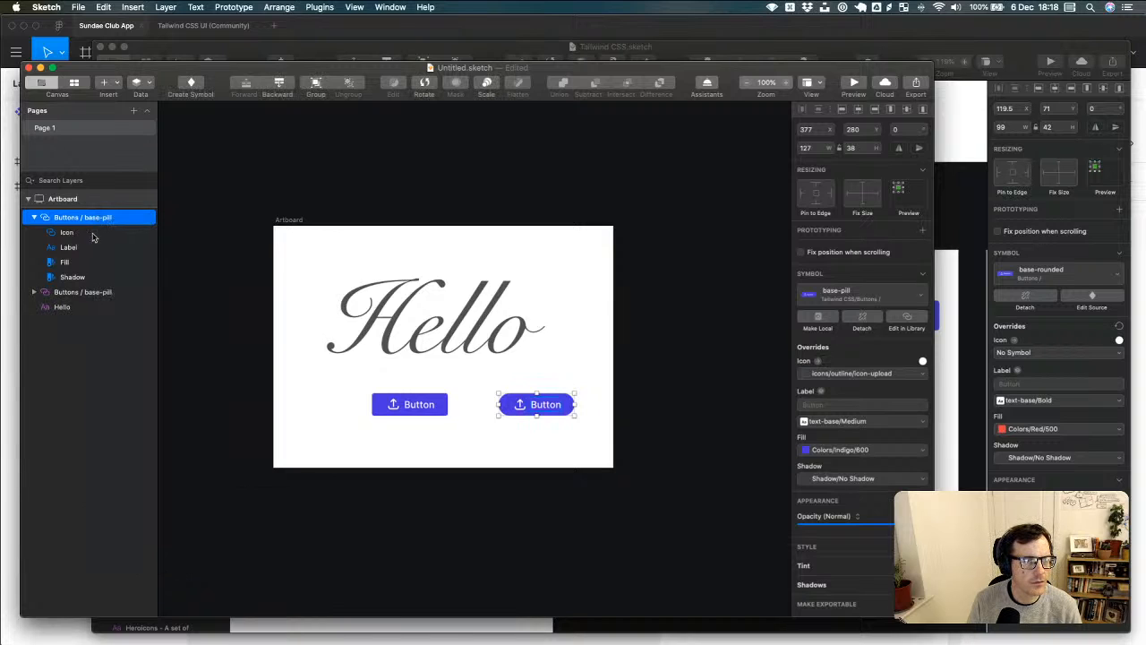
{"action": "left_click", "coordinate": [150, 83]}
{"action": "left_click", "coordinate": [165, 80]}
{"action": "left_click", "coordinate": [191, 84]}
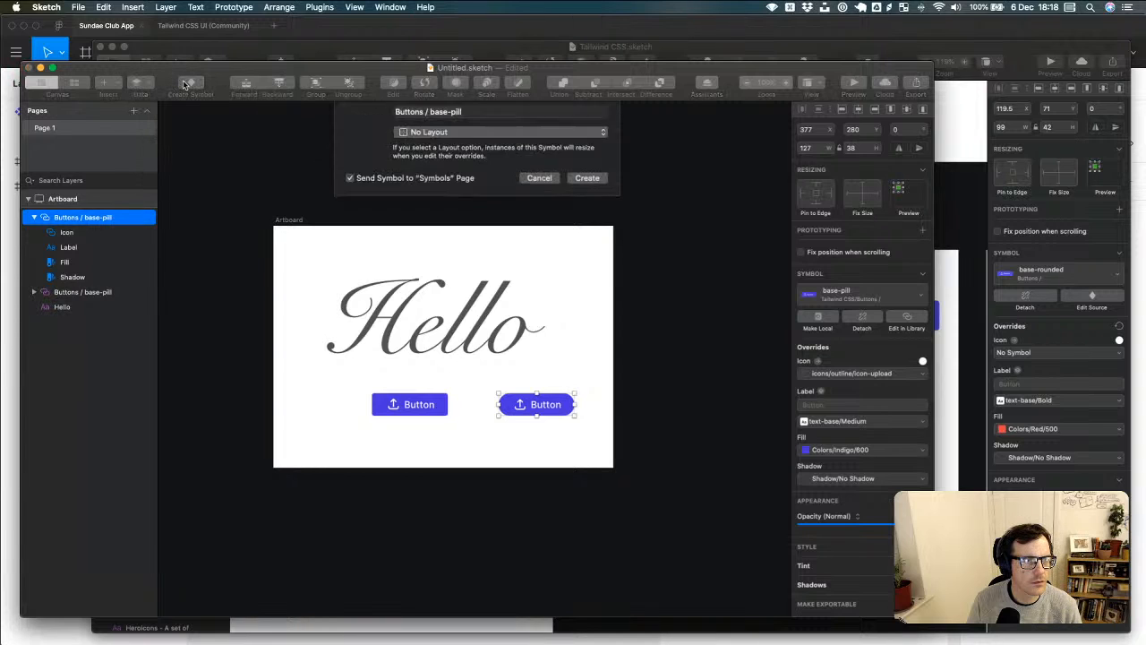
{"action": "left_click", "coordinate": [538, 236]}
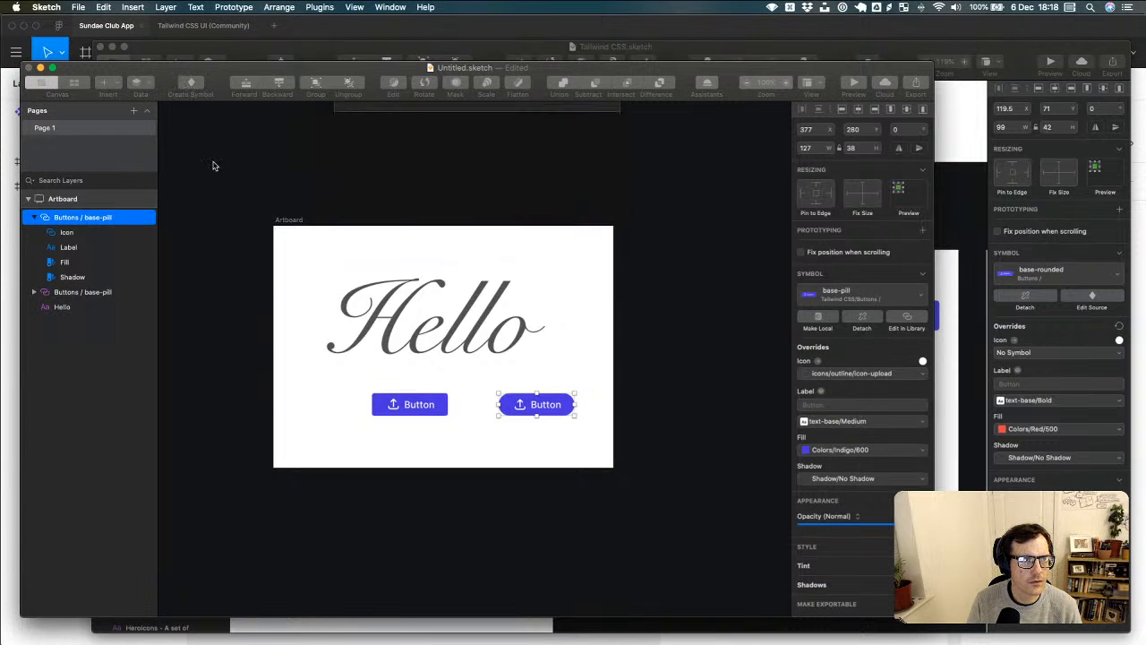
- Examine the Tailwind CSS symbols available for insertion and the commands offered for the pill button on the canvas and in the layer list
{"action": "left_click", "coordinate": [108, 83]}
{"action": "mouse_move", "coordinate": [170, 262]}
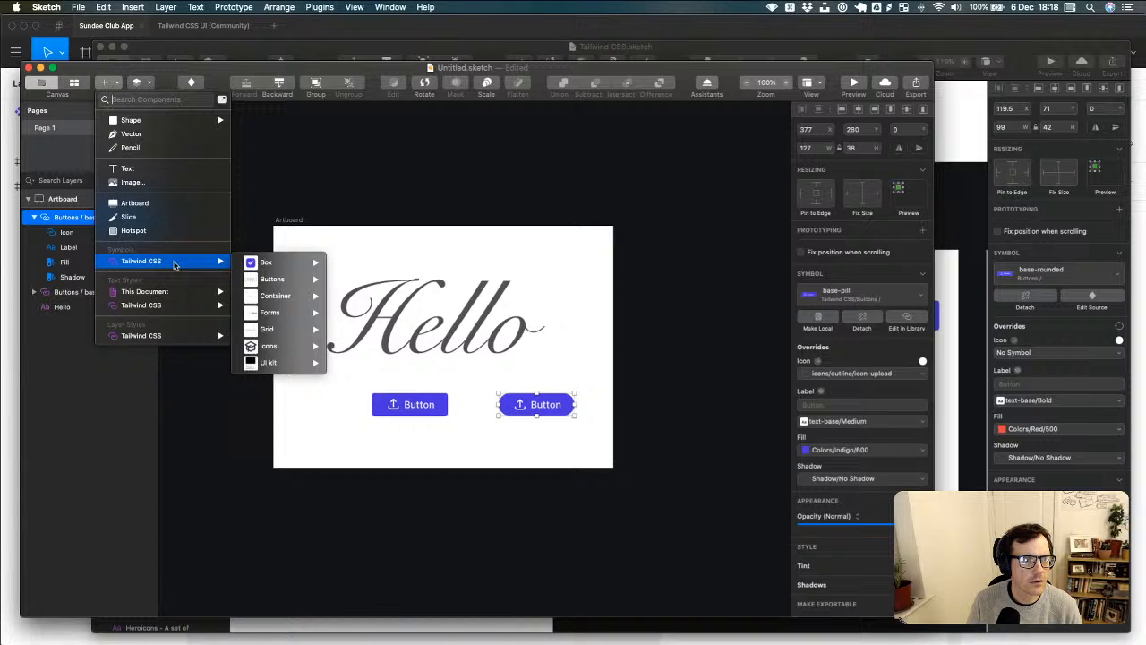
{"action": "left_click", "coordinate": [330, 210]}
{"action": "right_click", "coordinate": [560, 405]}
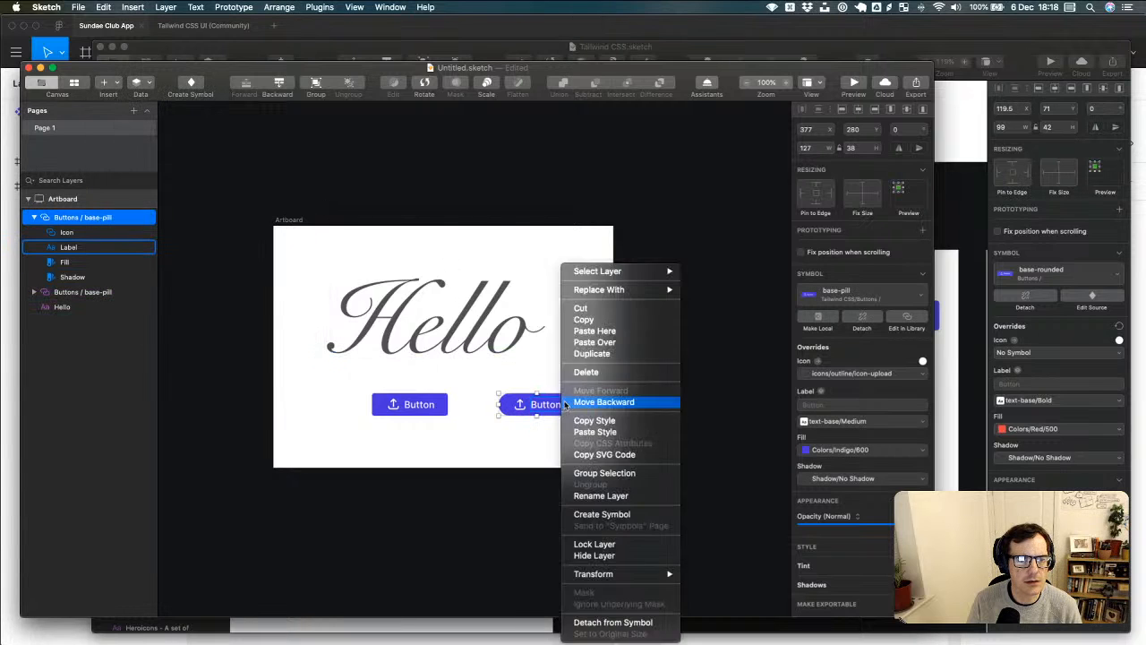
{"action": "left_click", "coordinate": [543, 351]}
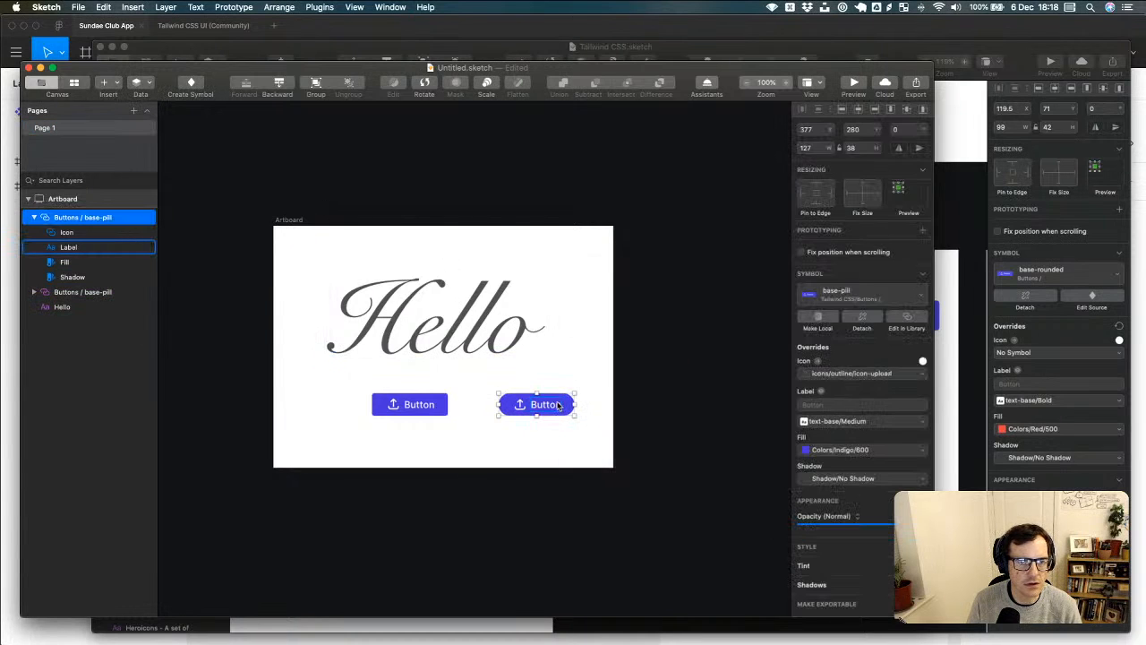
{"action": "right_click", "coordinate": [557, 405]}
{"action": "left_click", "coordinate": [196, 428]}
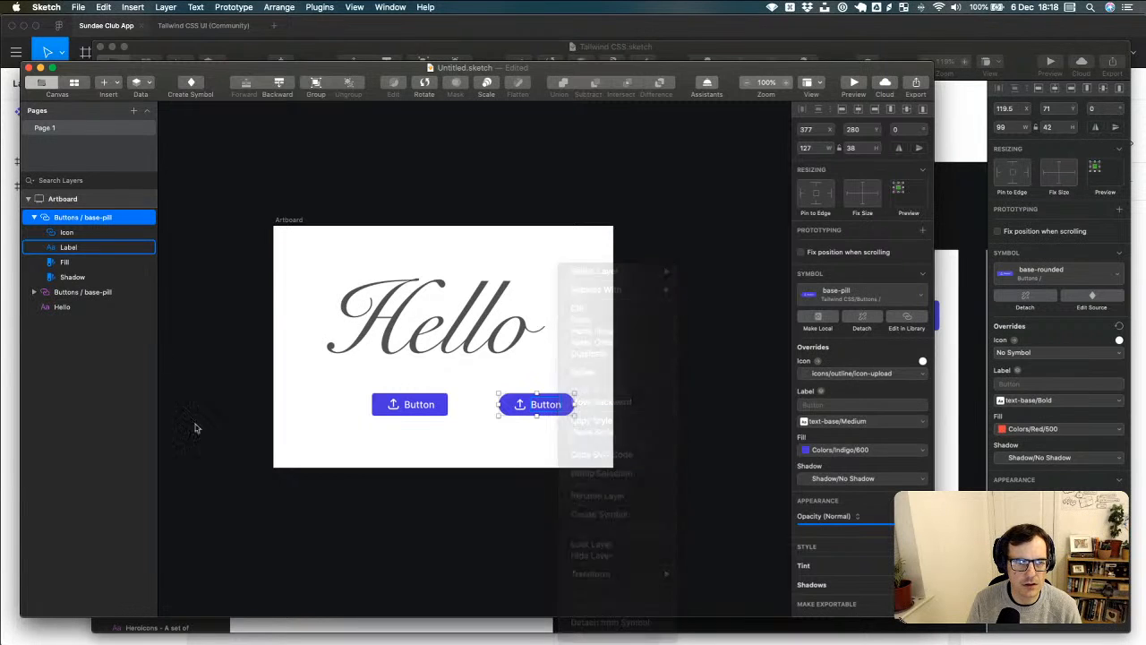
{"action": "right_click", "coordinate": [127, 218]}
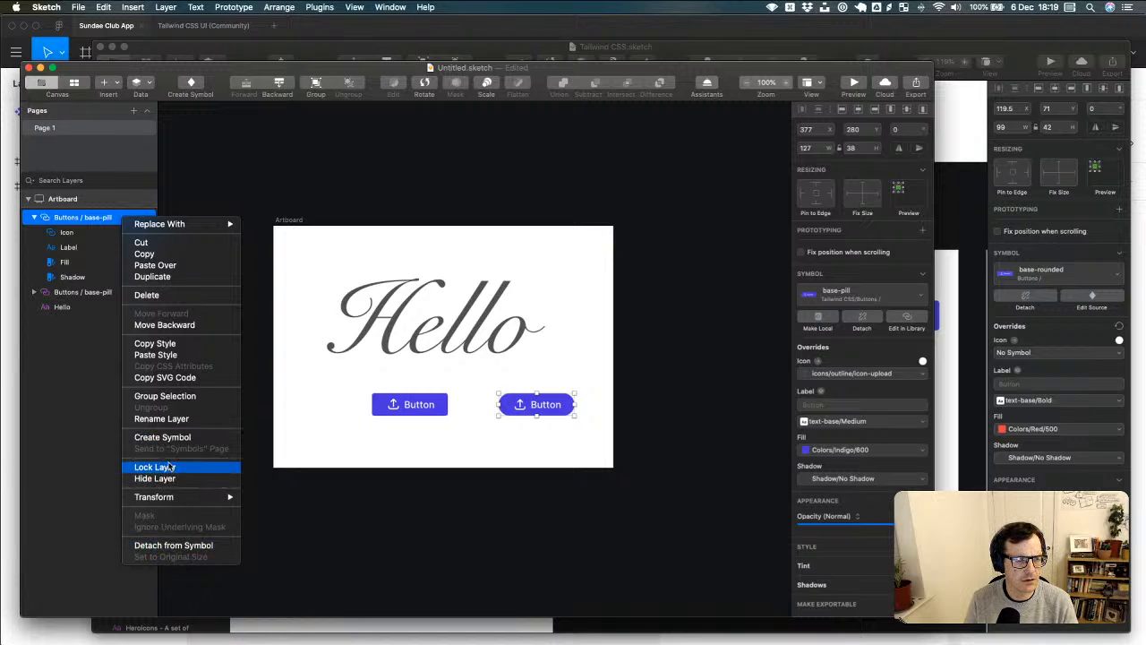
- Open the pill button's source symbol in the Tailwind CSS library
{"action": "left_click", "coordinate": [532, 403]}
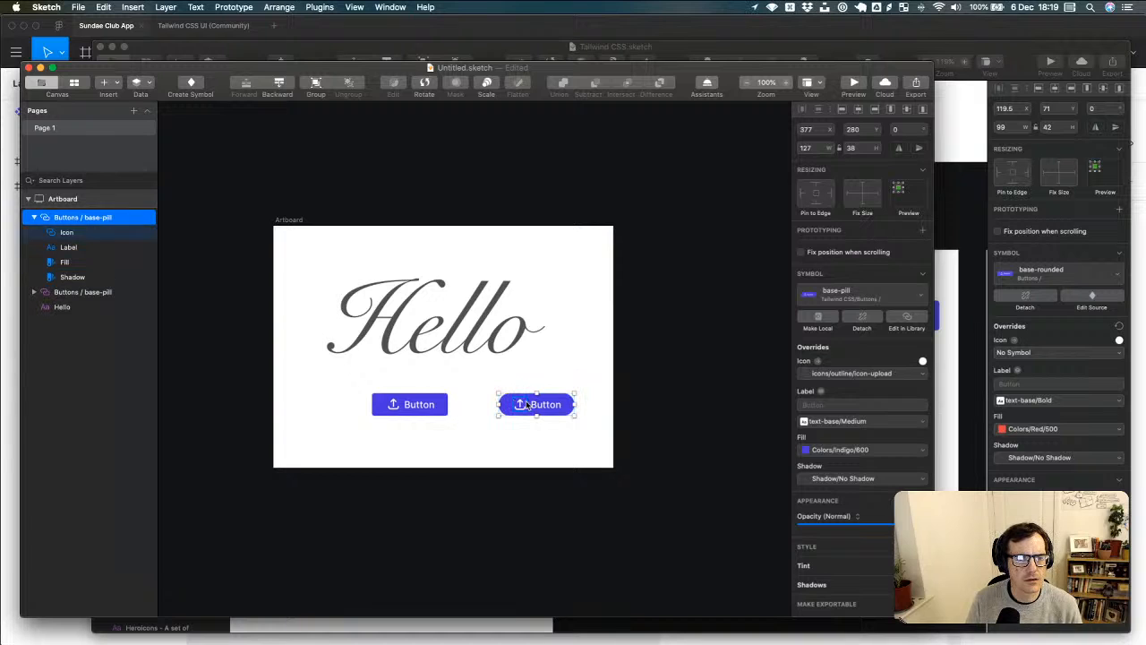
{"action": "double_click", "coordinate": [532, 404]}
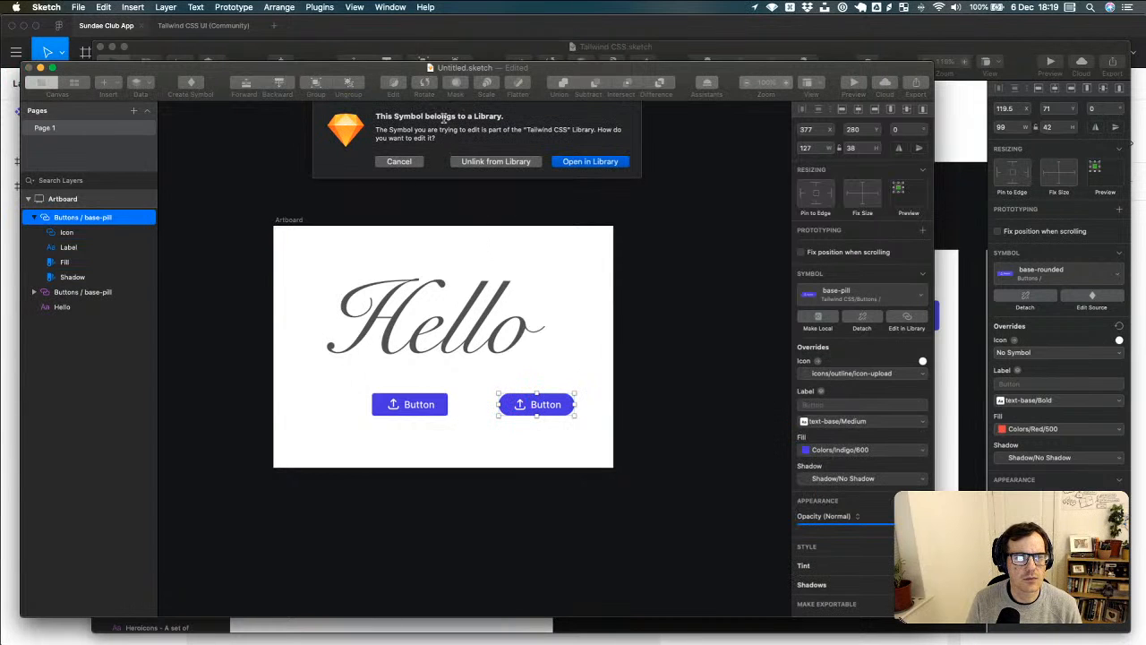
{"action": "left_click", "coordinate": [605, 165]}
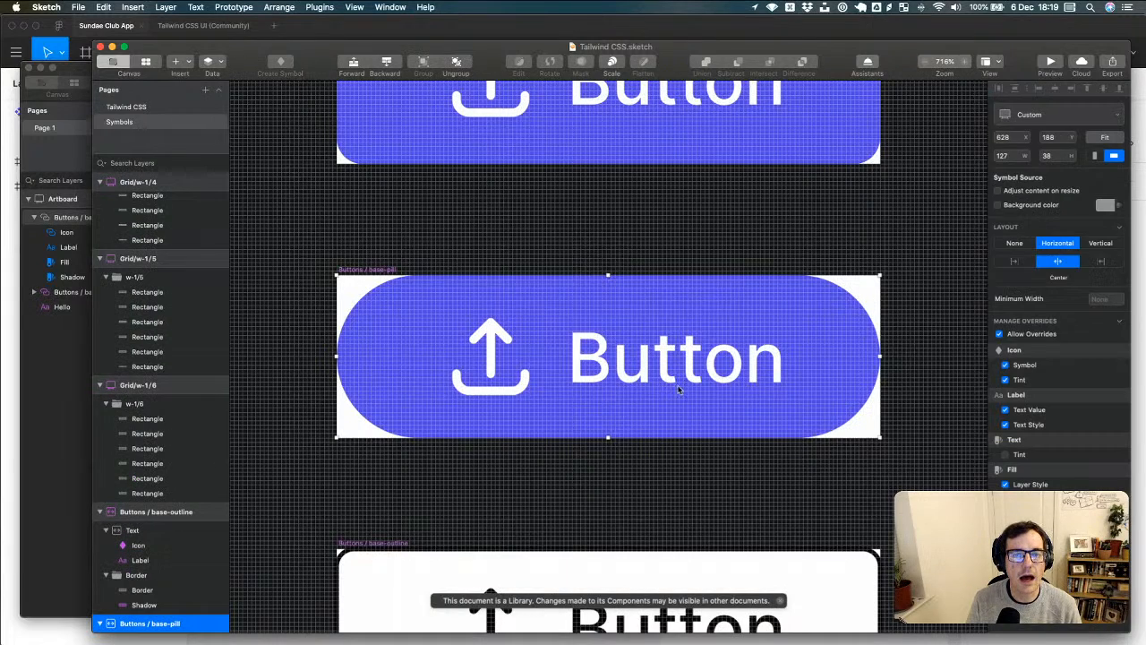
- Compare the button symbols on the library's Symbols page with the Buttons artboard on the Tailwind CSS page, ending on Symbols
{"action": "scroll", "coordinate": [678, 389], "scroll_direction": "down", "scroll_amount": 10}
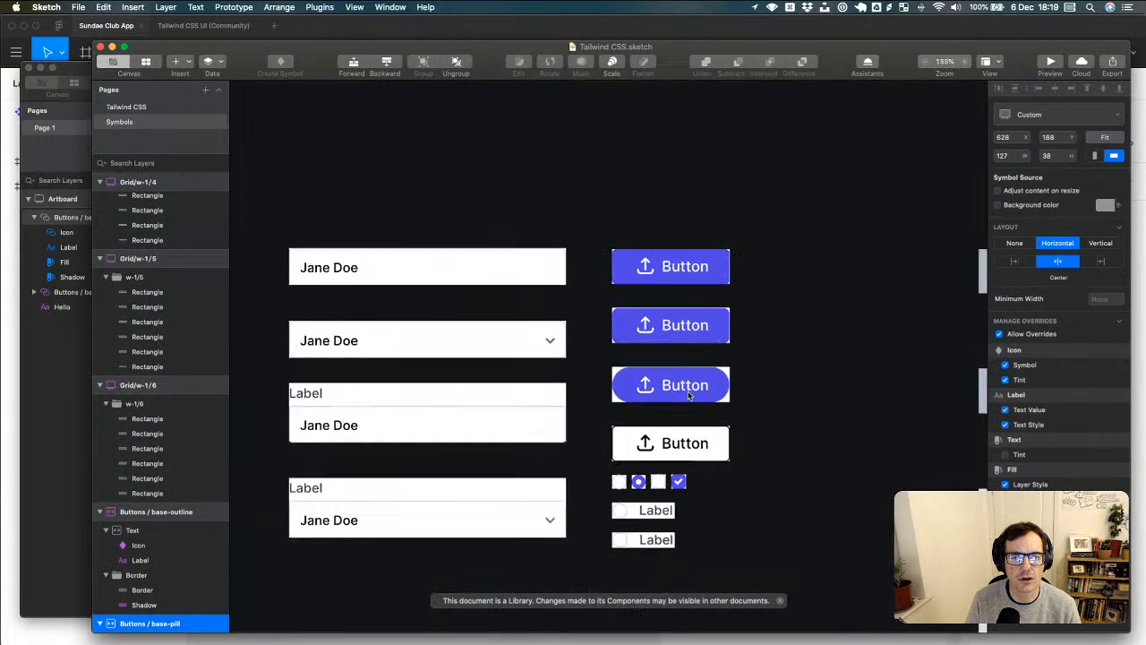
{"action": "scroll", "coordinate": [688, 395], "scroll_direction": "down", "scroll_amount": 10}
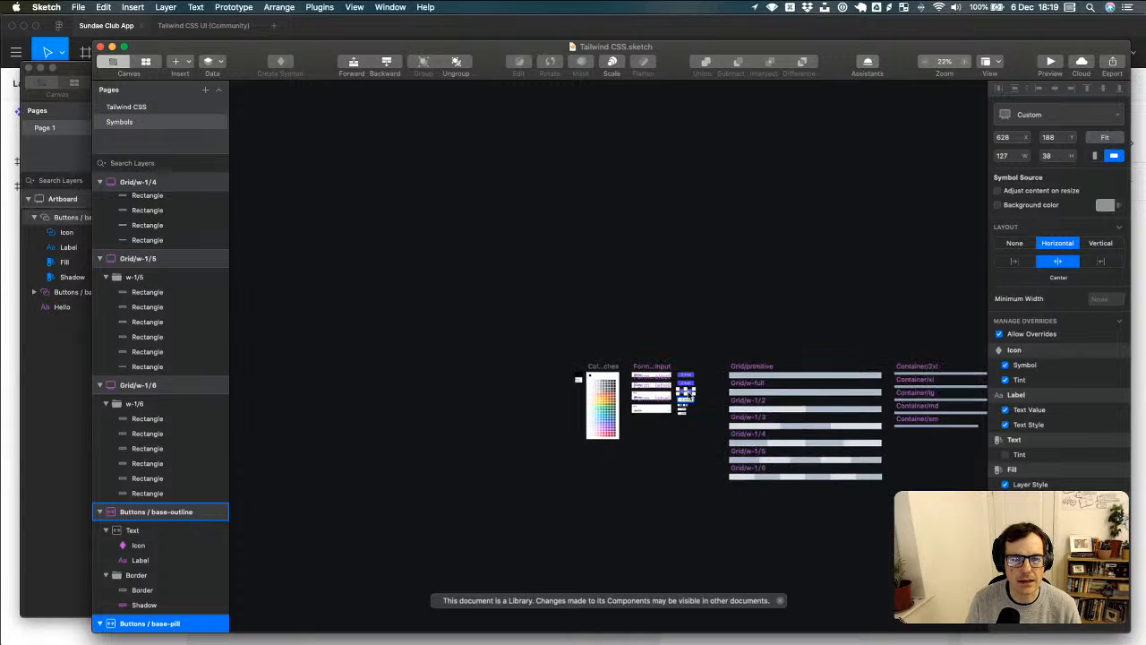
{"action": "scroll", "coordinate": [686, 391], "scroll_direction": "up", "scroll_amount": 5}
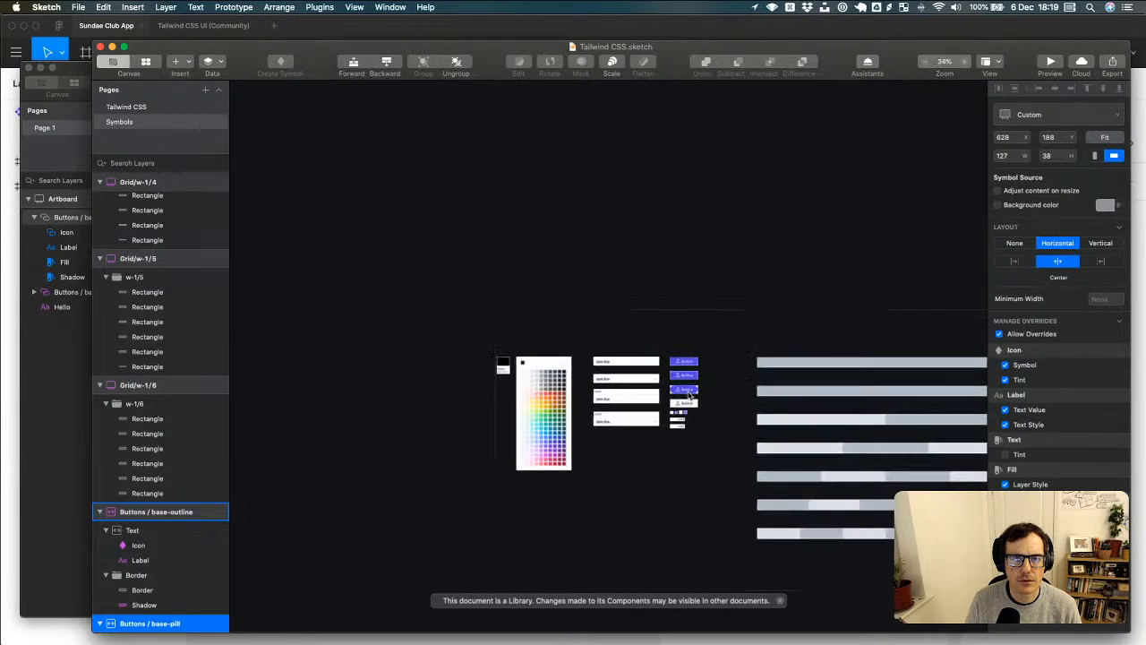
{"action": "scroll", "coordinate": [689, 395], "scroll_direction": "up", "scroll_amount": 10}
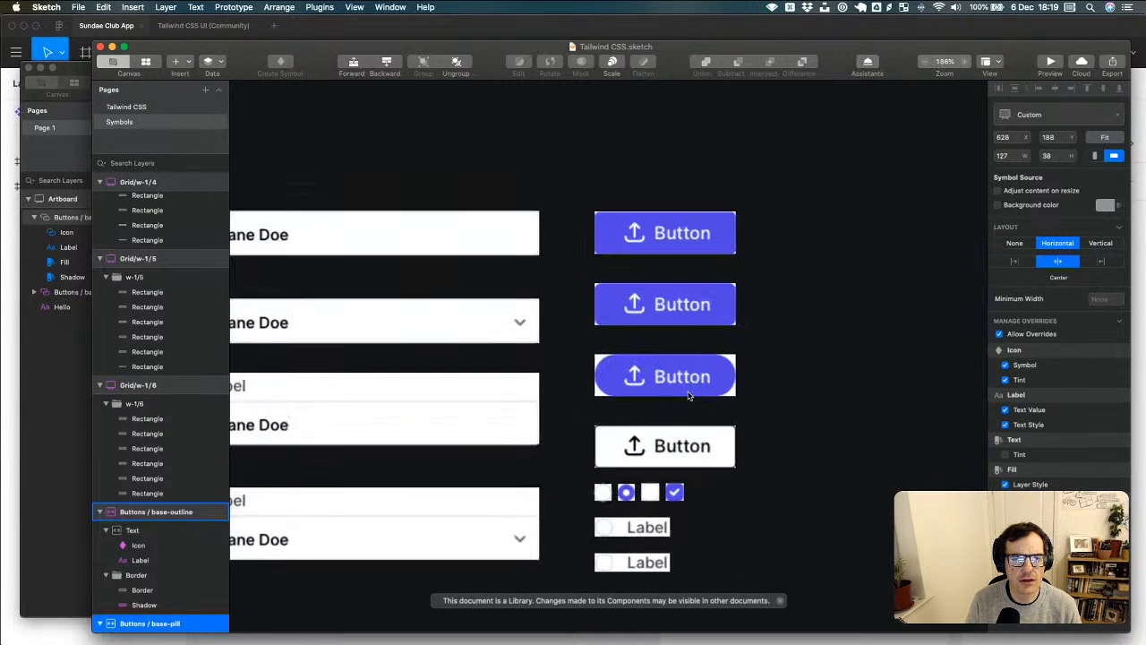
{"action": "left_click", "coordinate": [136, 107]}
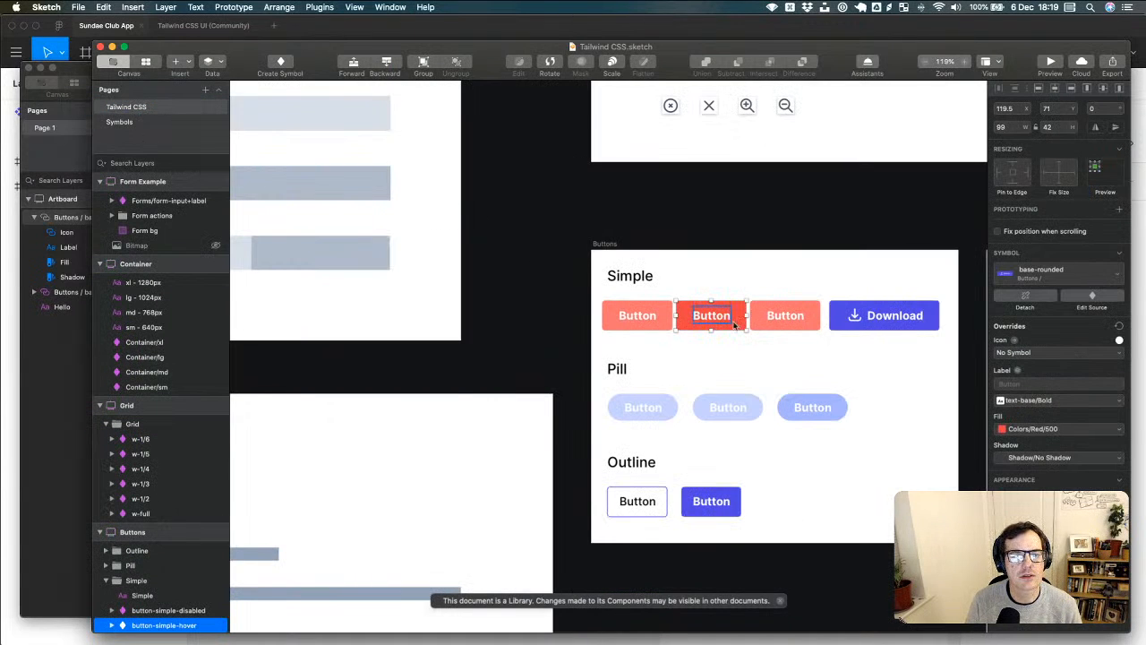
{"action": "left_click", "coordinate": [143, 125]}
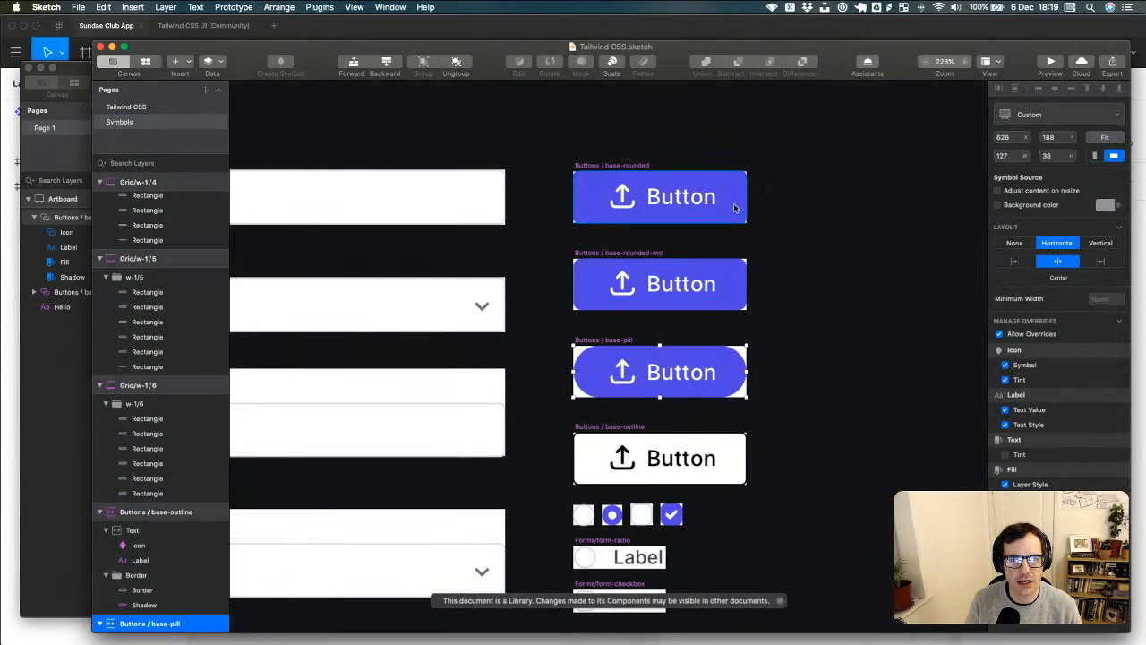
- Set the fill of the base-rounded button symbol to the Red 400 colour variable and save the library document
{"action": "left_click", "coordinate": [734, 201]}
{"action": "left_click", "coordinate": [730, 283]}
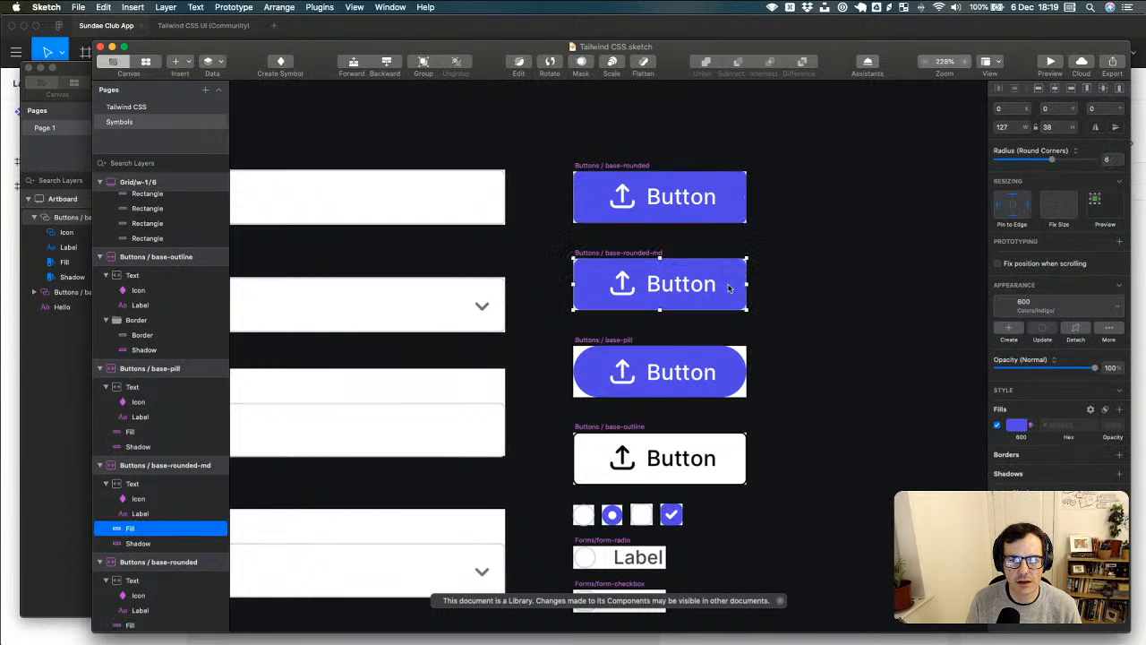
{"action": "left_click", "coordinate": [734, 215]}
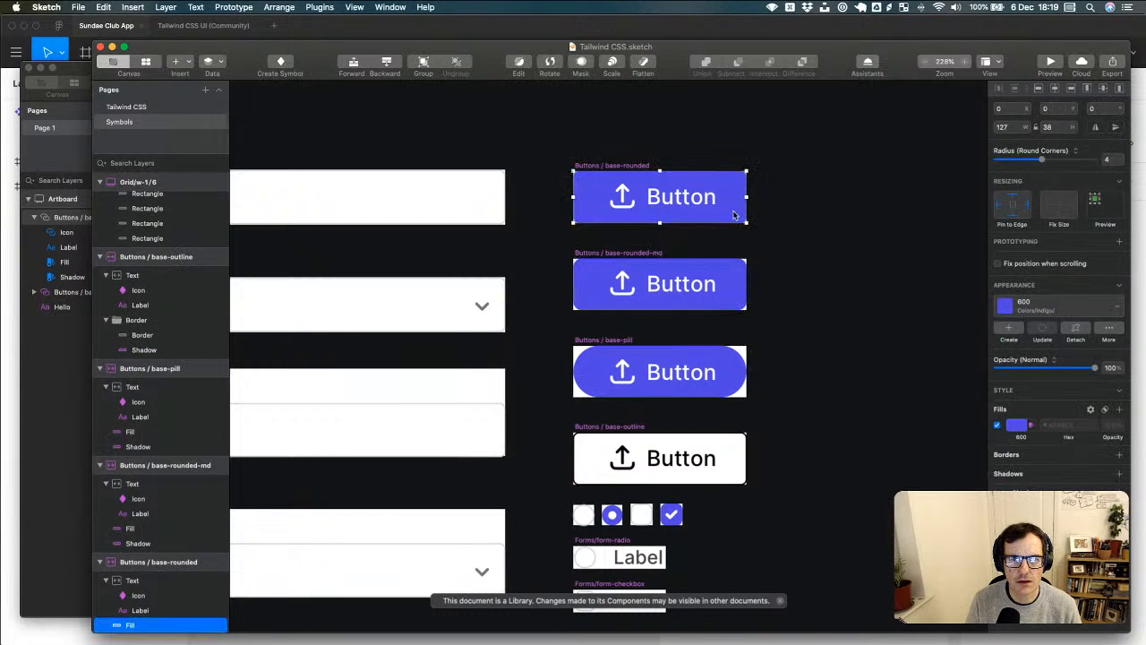
{"action": "left_click", "coordinate": [1032, 427]}
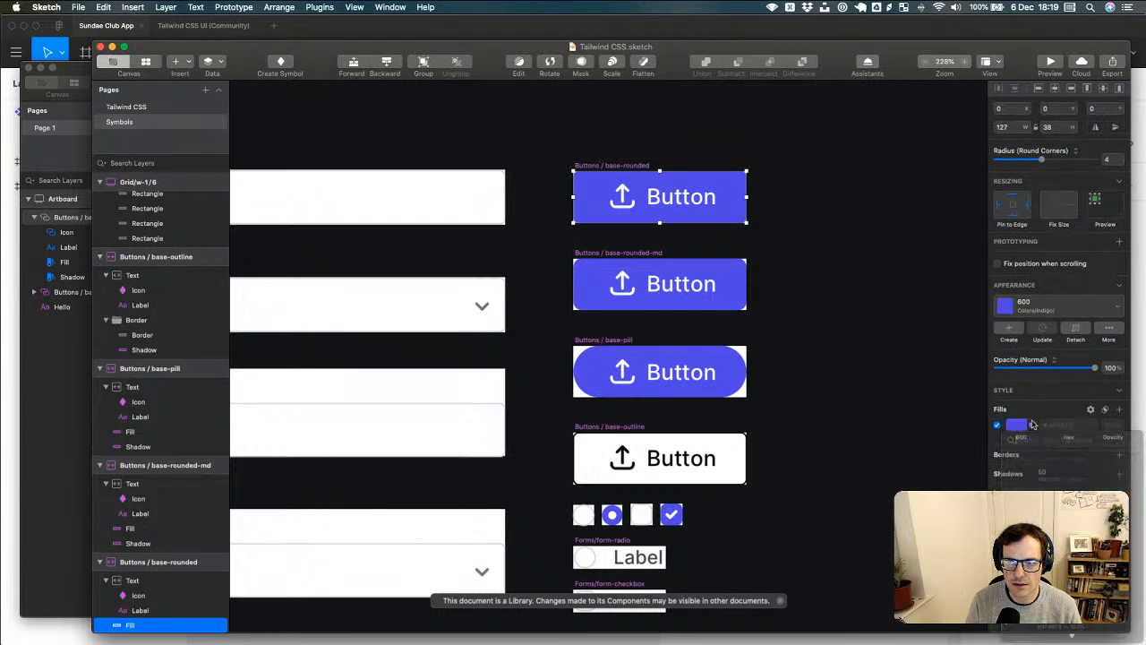
{"action": "type", "text": "red"}
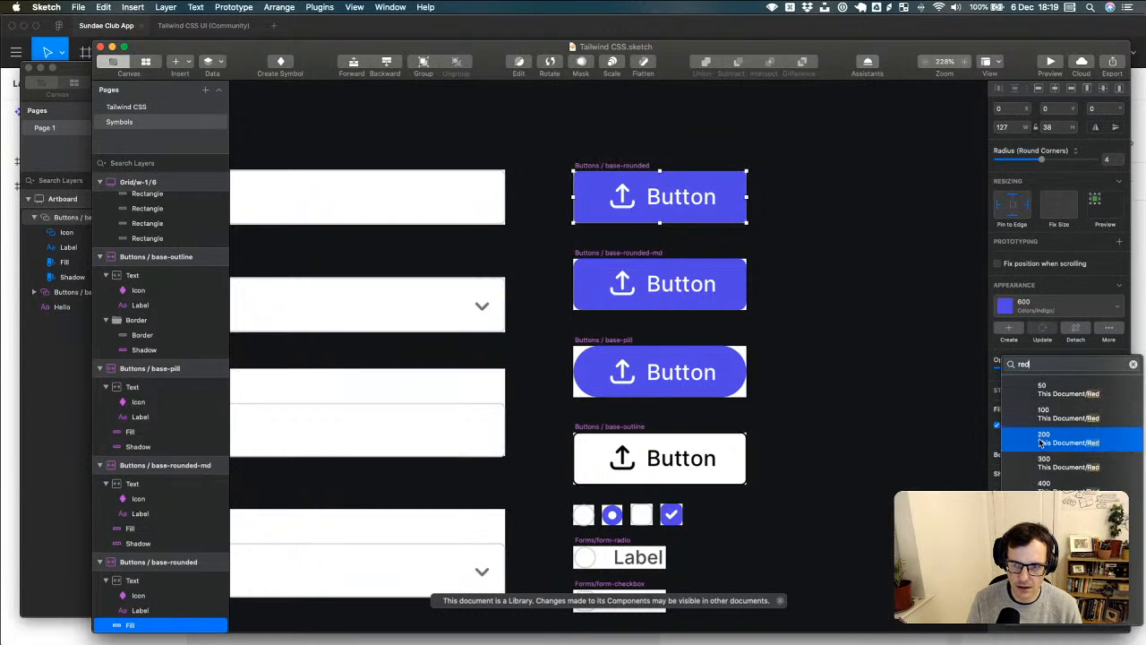
{"action": "left_click", "coordinate": [1068, 480]}
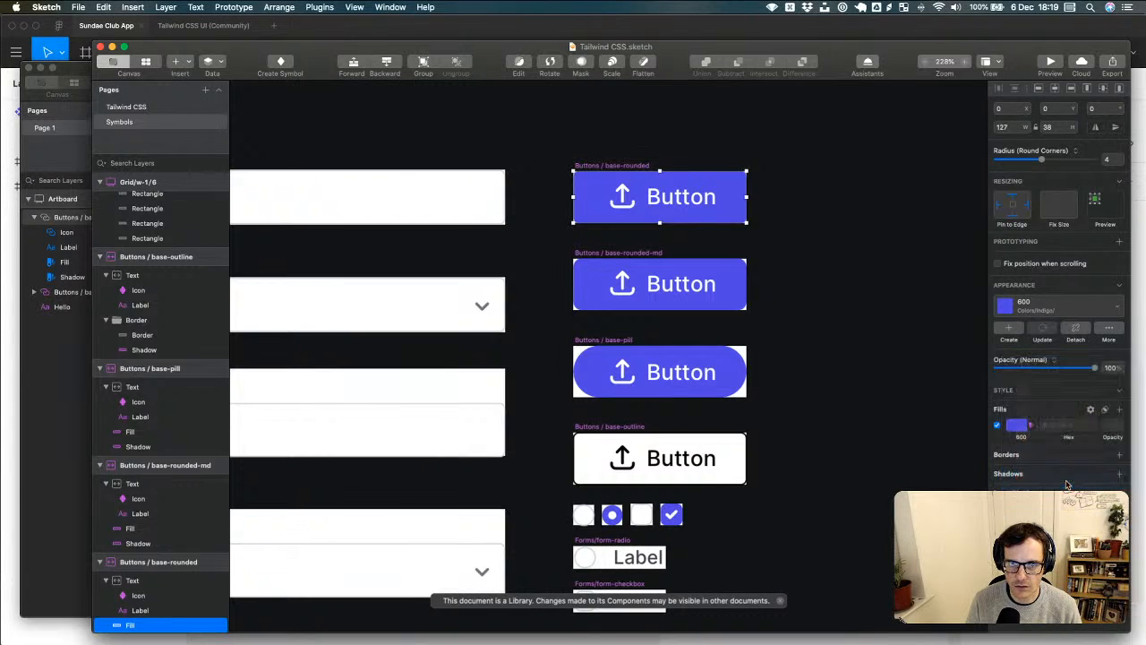
{"action": "left_click", "coordinate": [834, 371]}
{"action": "key", "text": "super+s"}
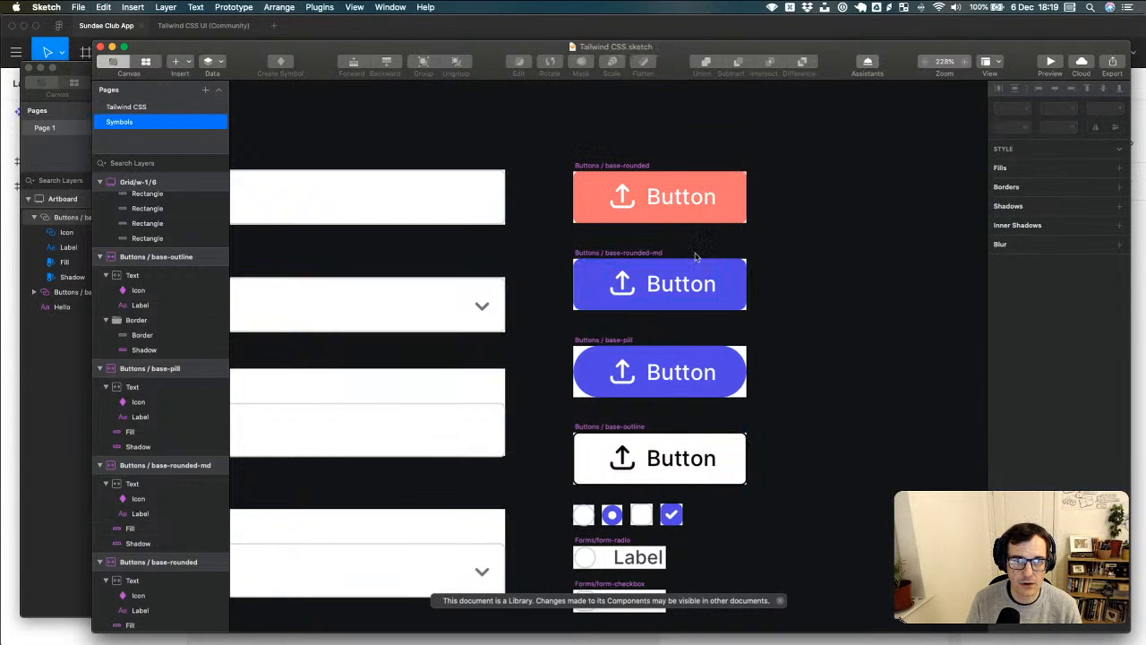
- Set the fill of the base-pill button symbol to the Red 400 colour variable
{"action": "left_click", "coordinate": [672, 353]}
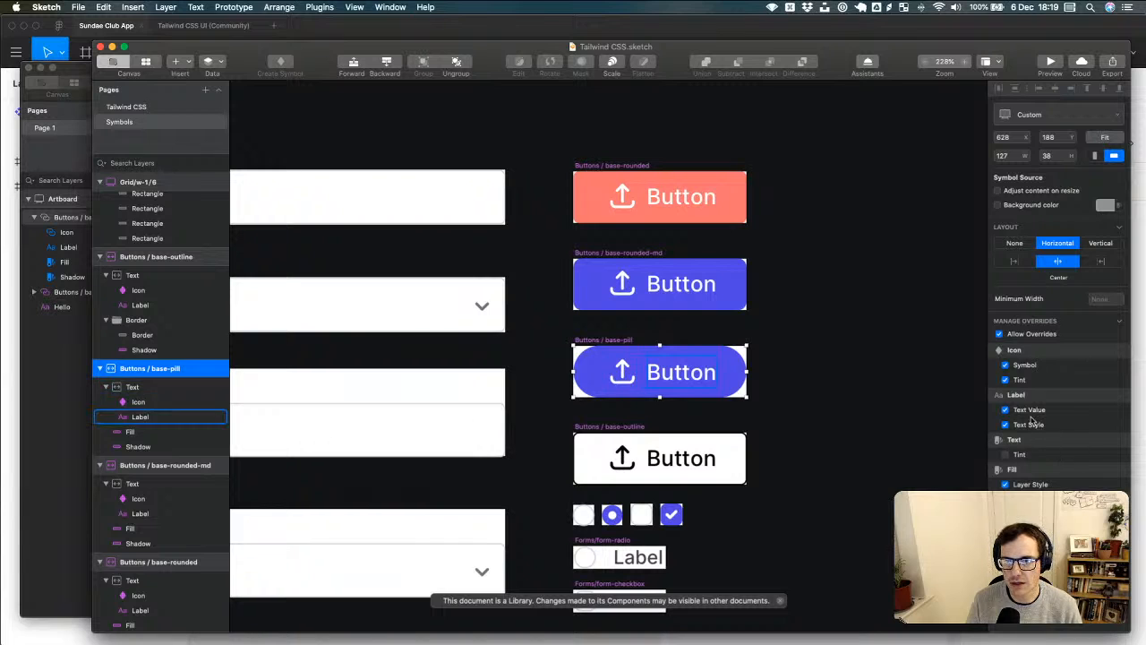
{"action": "double_click", "coordinate": [737, 362]}
{"action": "left_click", "coordinate": [1020, 434]}
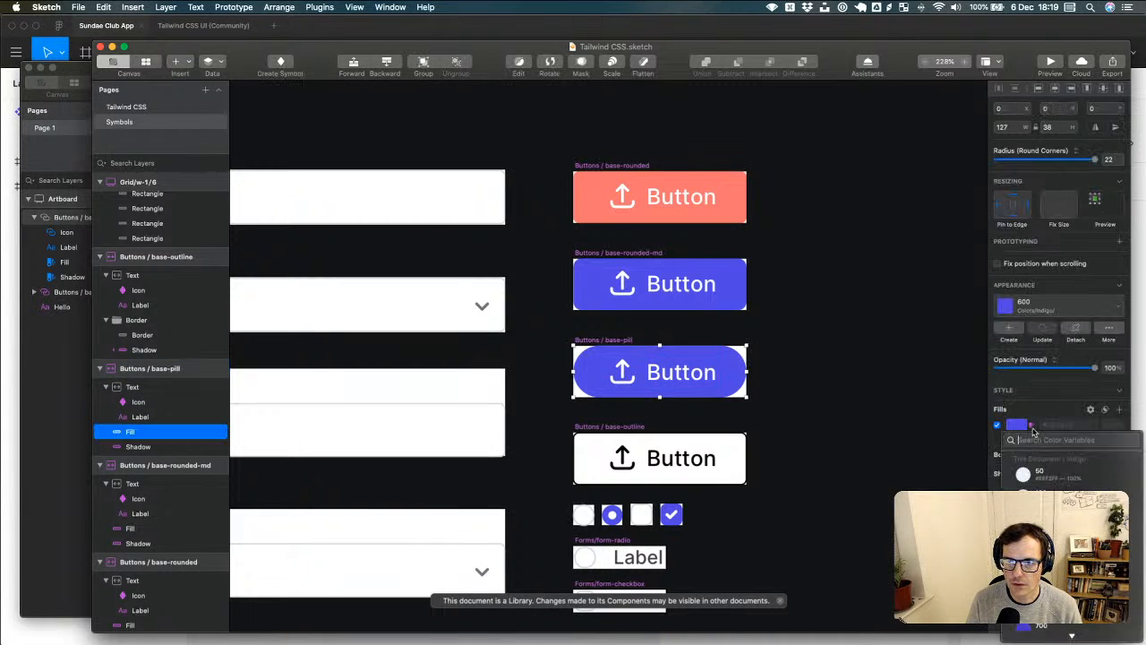
{"action": "type", "text": "red"}
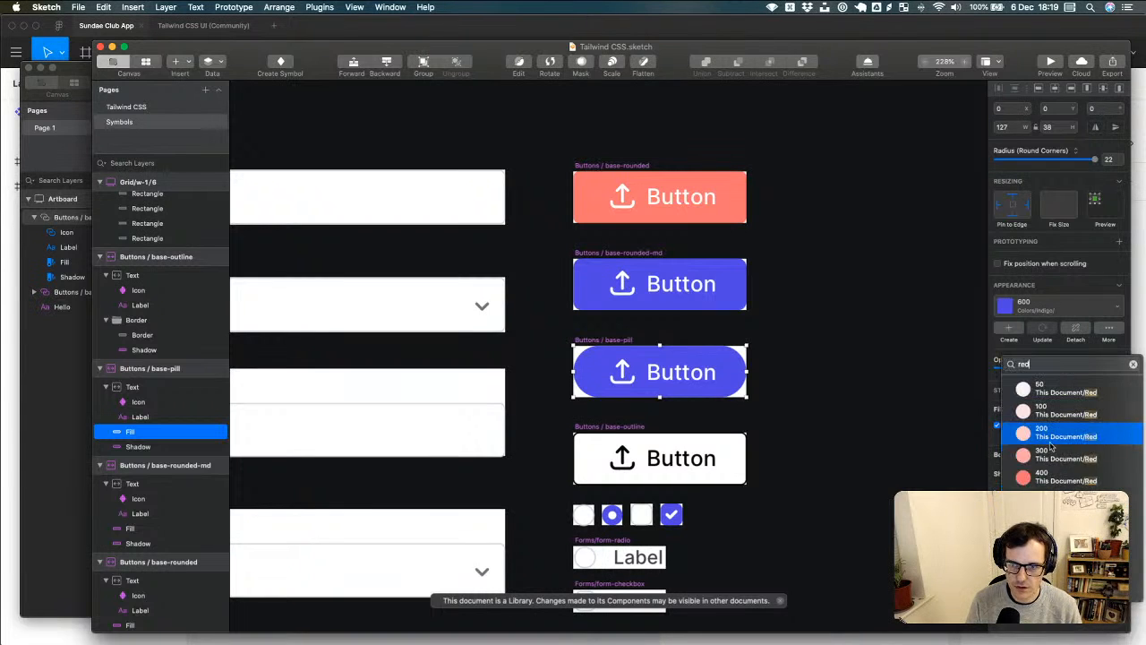
{"action": "left_click", "coordinate": [1060, 474]}
{"action": "left_click", "coordinate": [835, 403]}
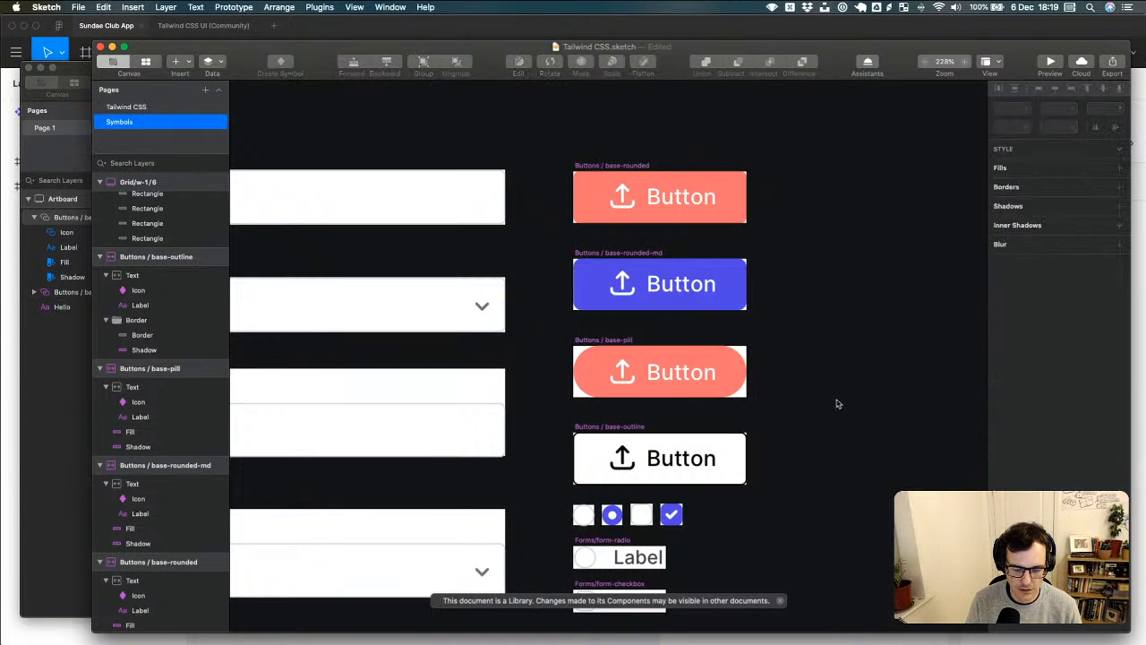
- Set the fill of the base-rounded-md button symbol to the Red 400 colour variable and save the library document
{"action": "left_click", "coordinate": [578, 303]}
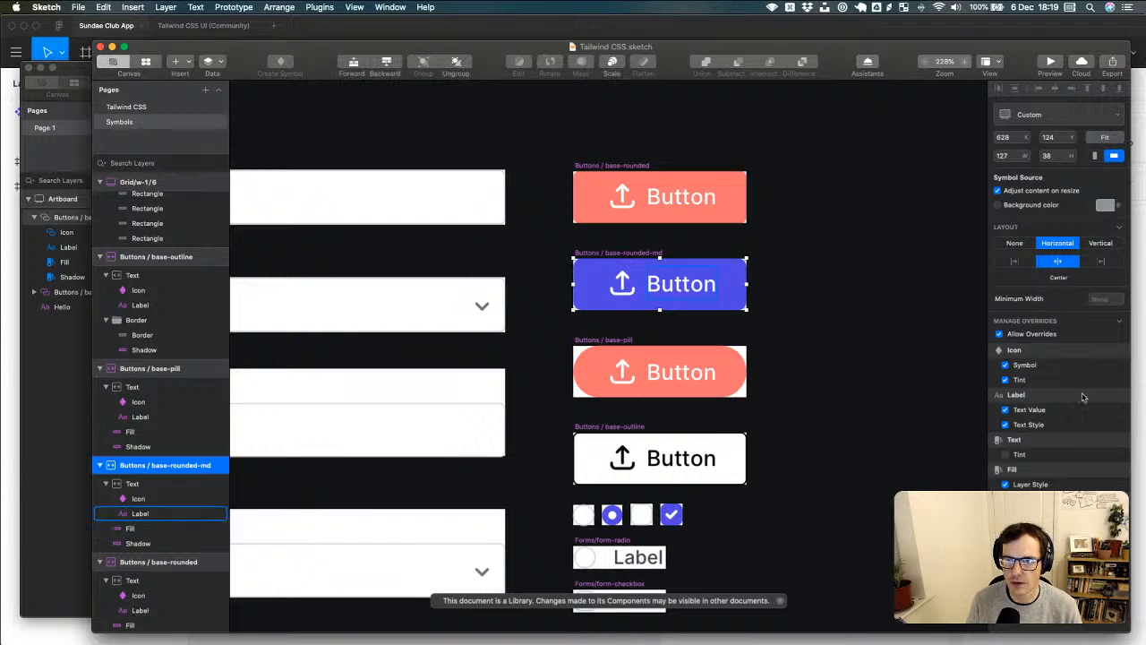
{"action": "left_click", "coordinate": [730, 308]}
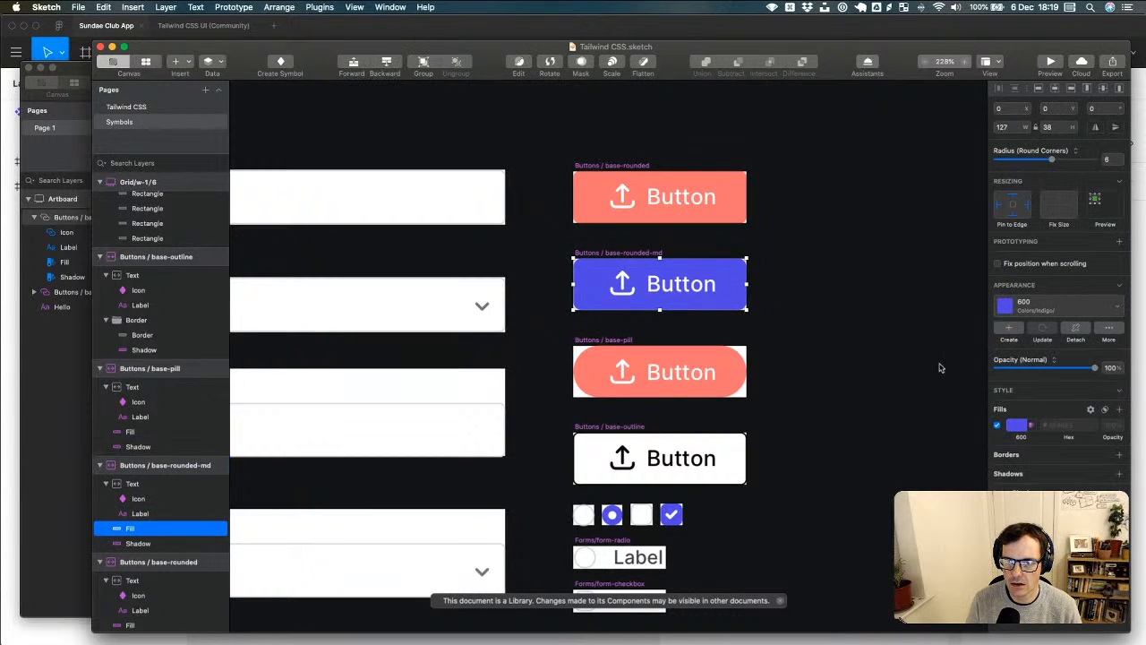
{"action": "left_click", "coordinate": [1030, 426]}
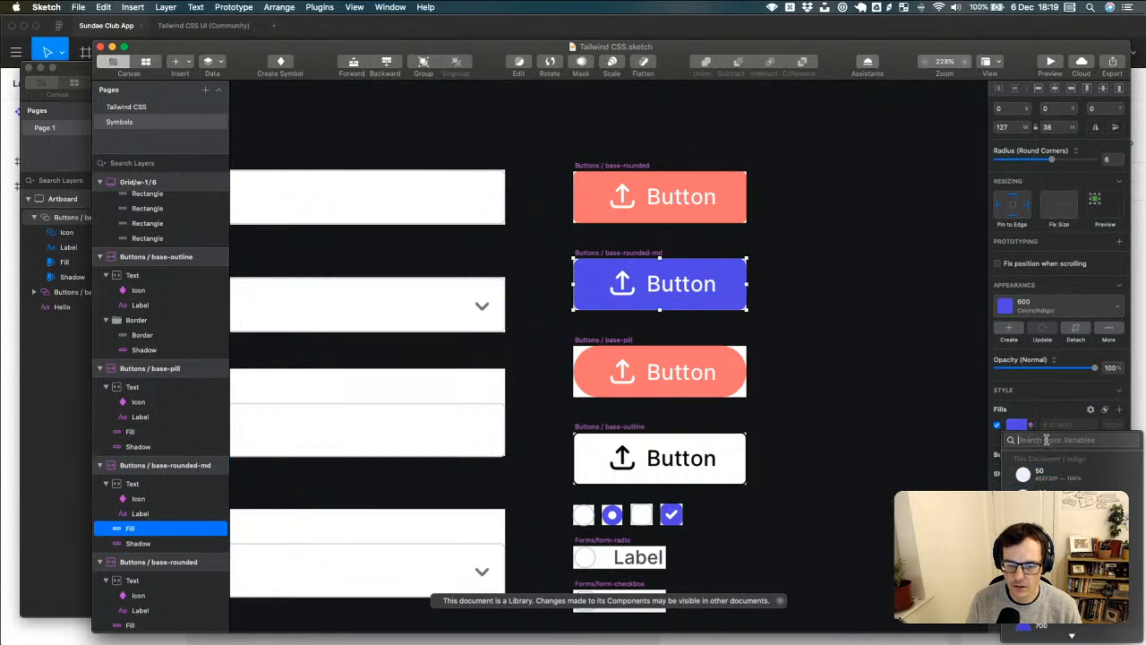
{"action": "type", "text": "red"}
{"action": "left_click", "coordinate": [1059, 476]}
{"action": "left_click", "coordinate": [846, 396]}
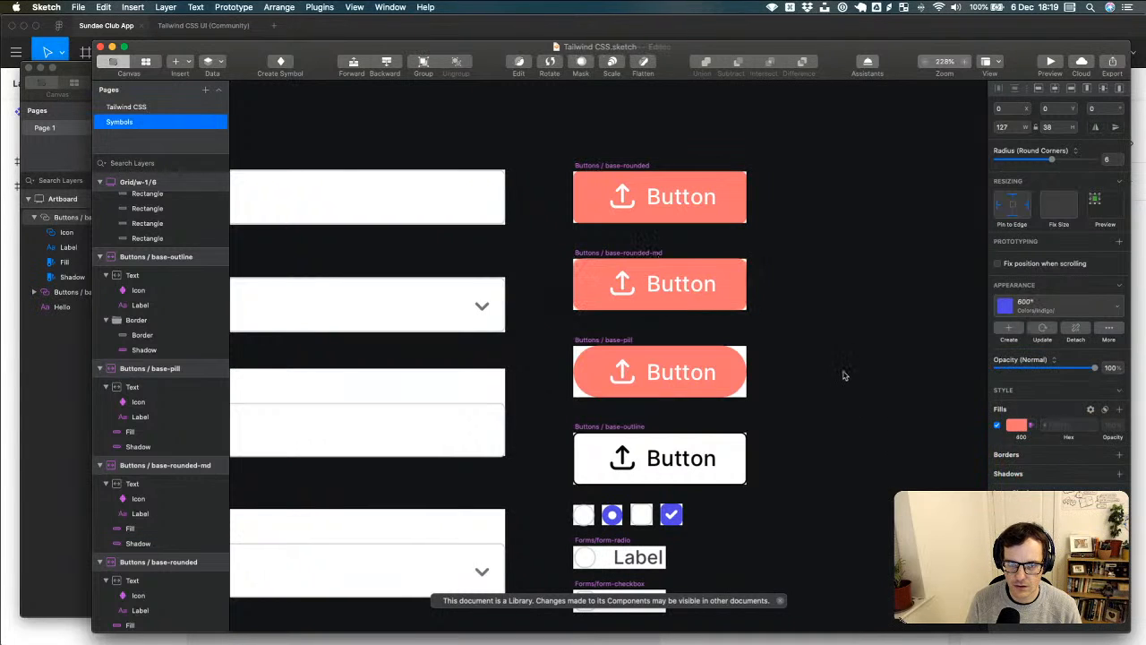
{"action": "key", "text": "super+s"}
- In Untitled.sketch, review the library updates for the base-pill and base-rounded buttons and update both components
{"action": "key", "text": "super+grave"}
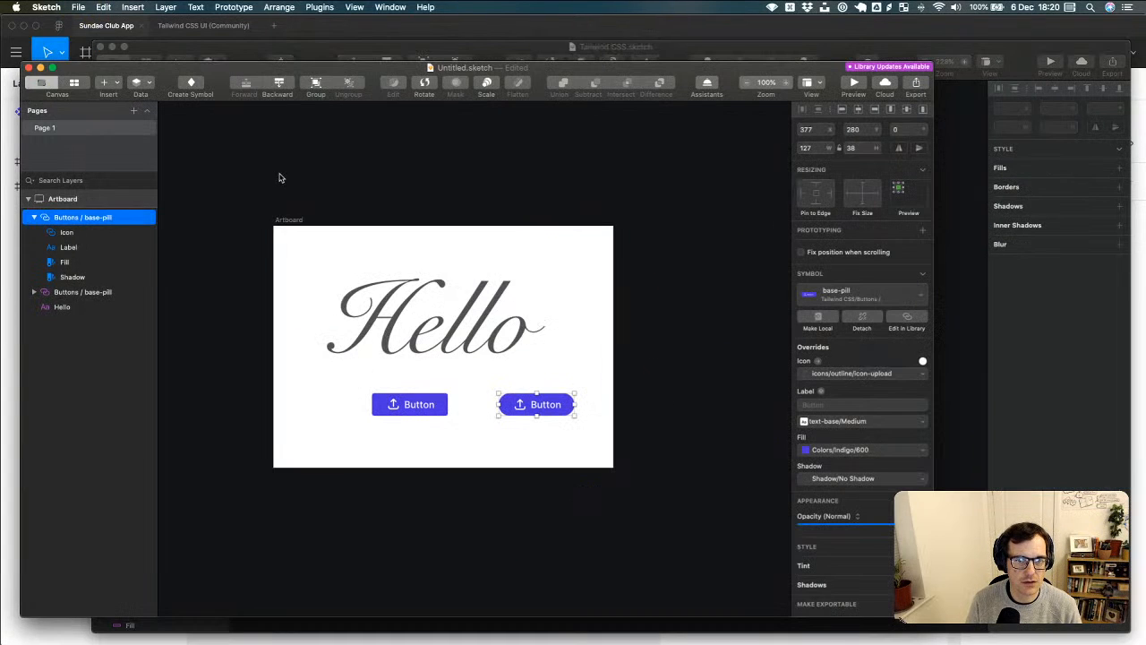
{"action": "left_click", "coordinate": [622, 266]}
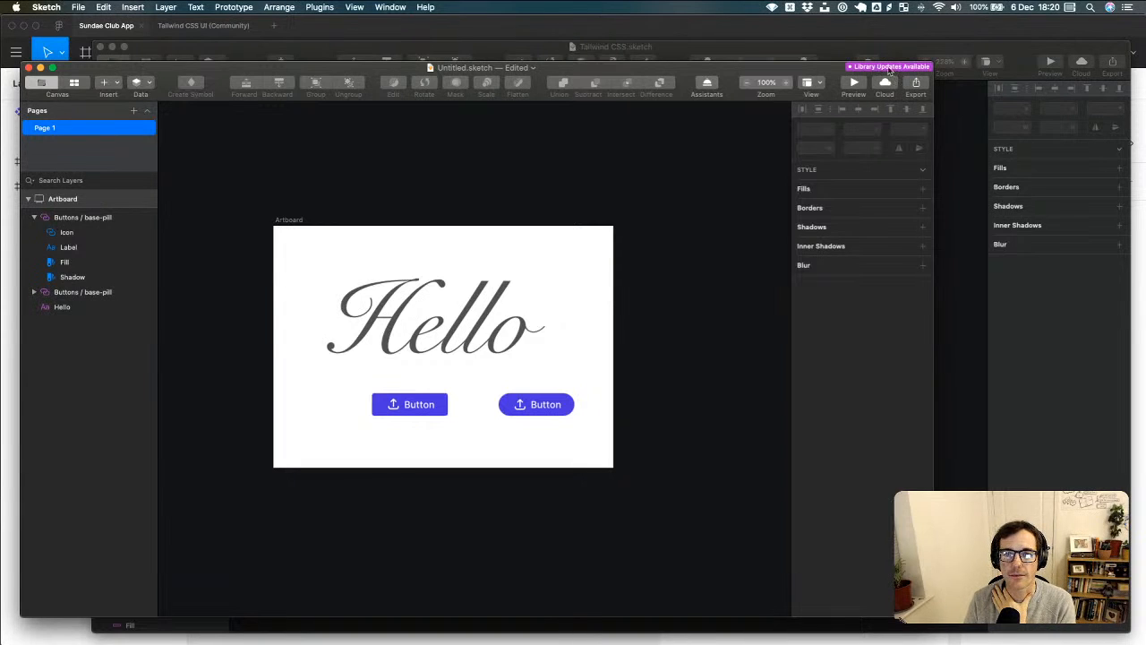
{"action": "left_click", "coordinate": [891, 67]}
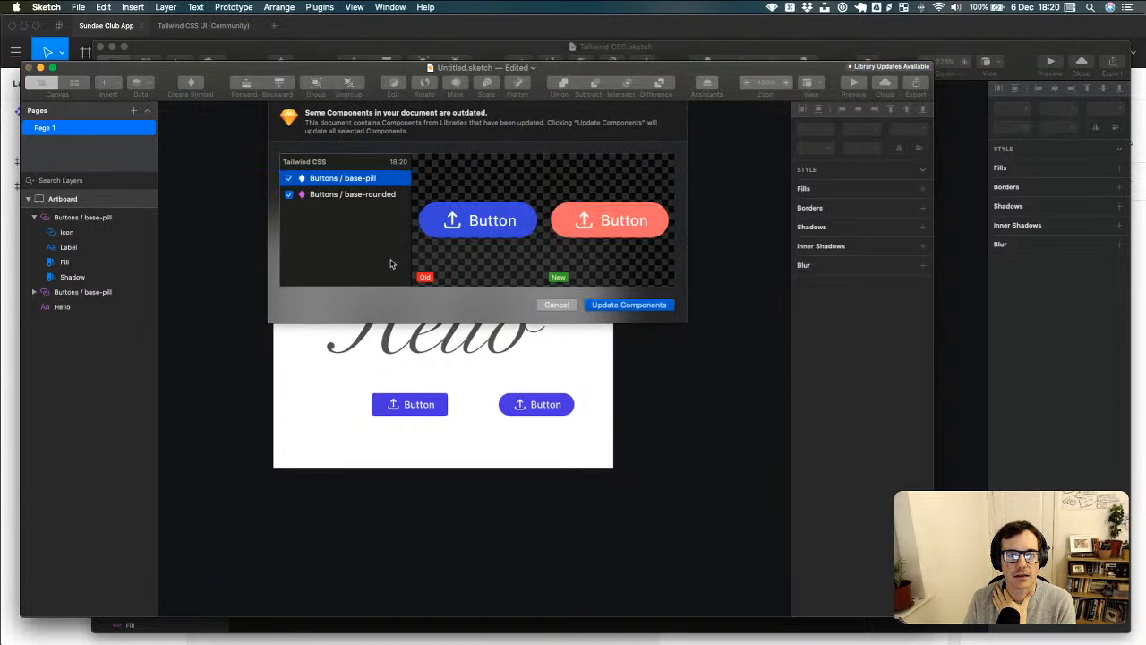
{"action": "left_click", "coordinate": [355, 197]}
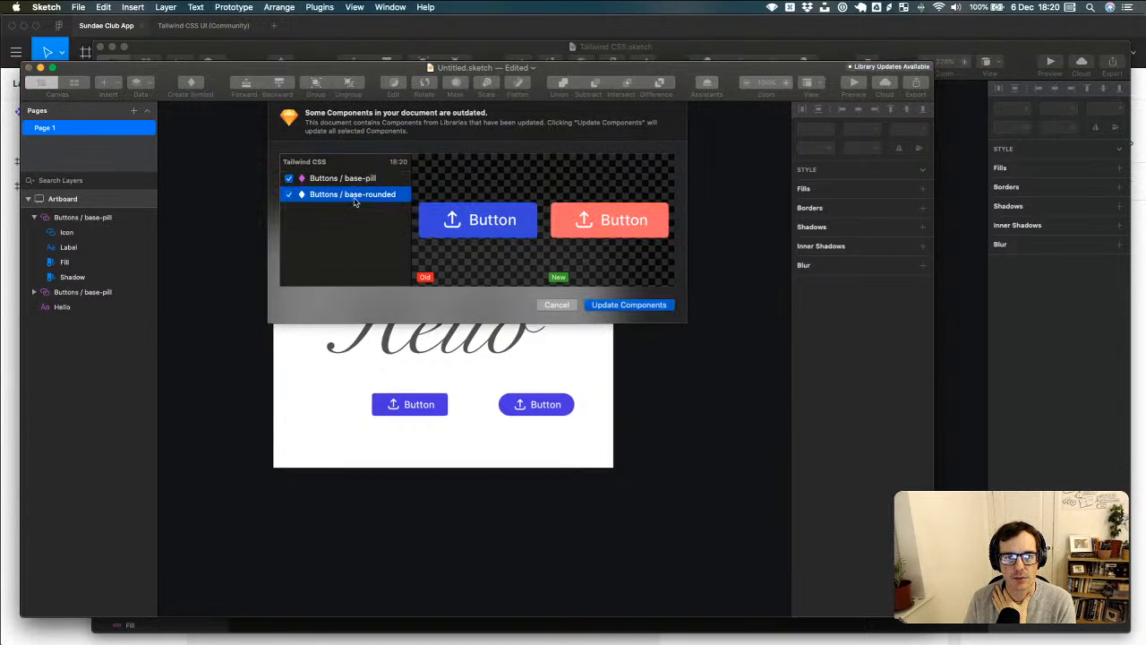
{"action": "left_click", "coordinate": [624, 305]}
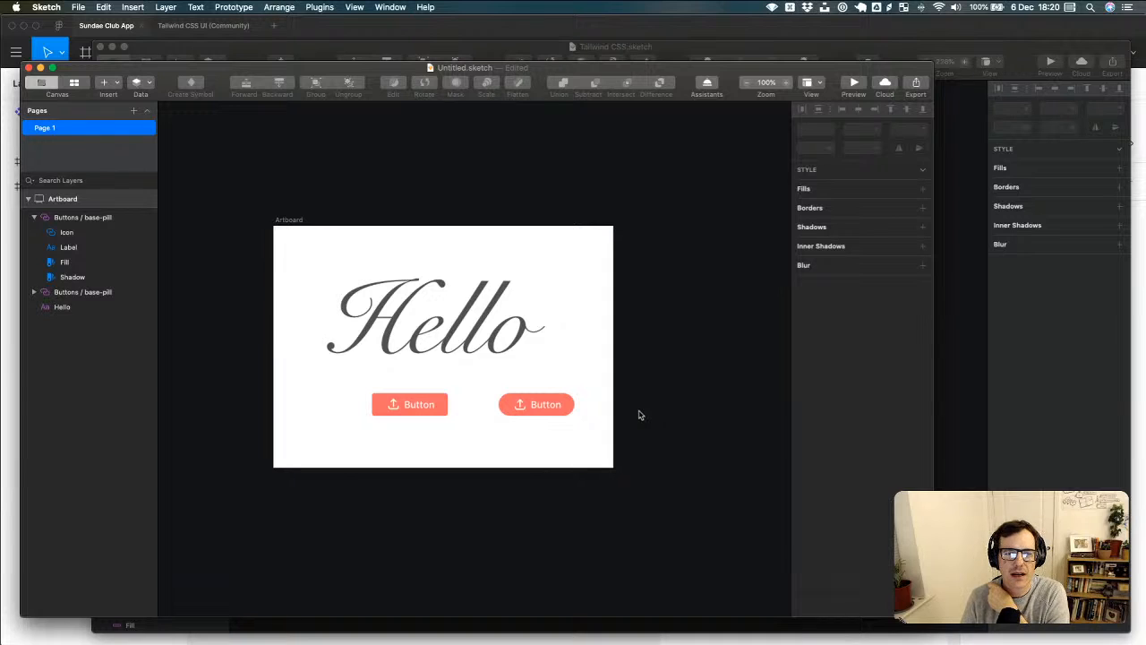
- Examine the Hello heading's text style in Untitled.sketch and return to the Tailwind CSS.sketch window
{"action": "left_click", "coordinate": [469, 324]}
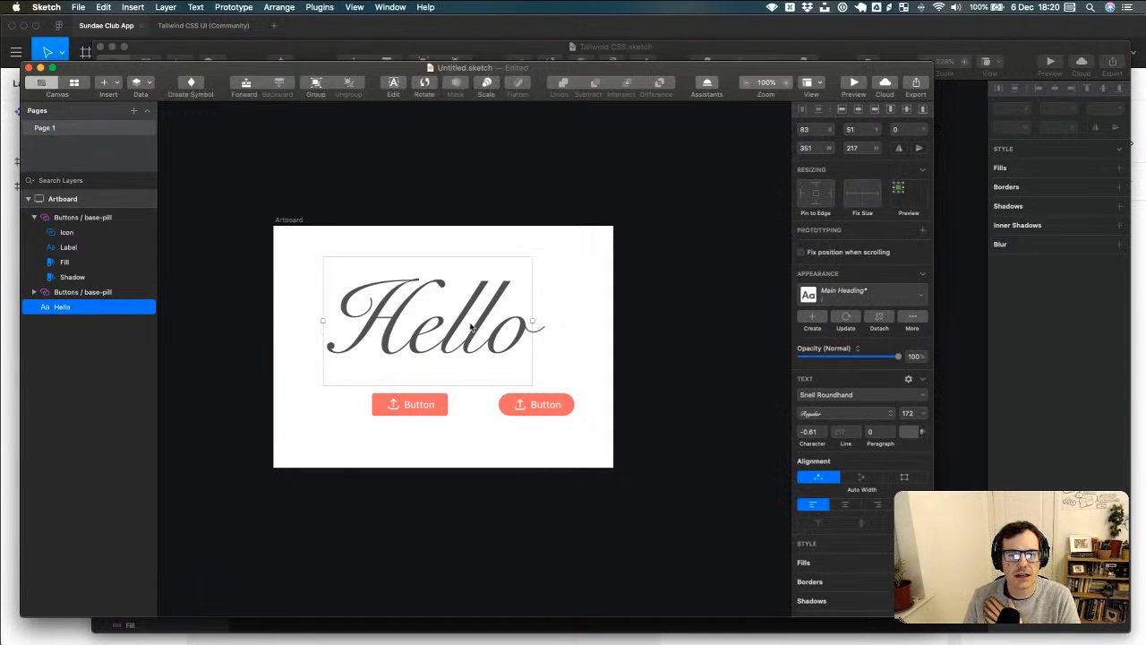
{"action": "left_click", "coordinate": [960, 240]}
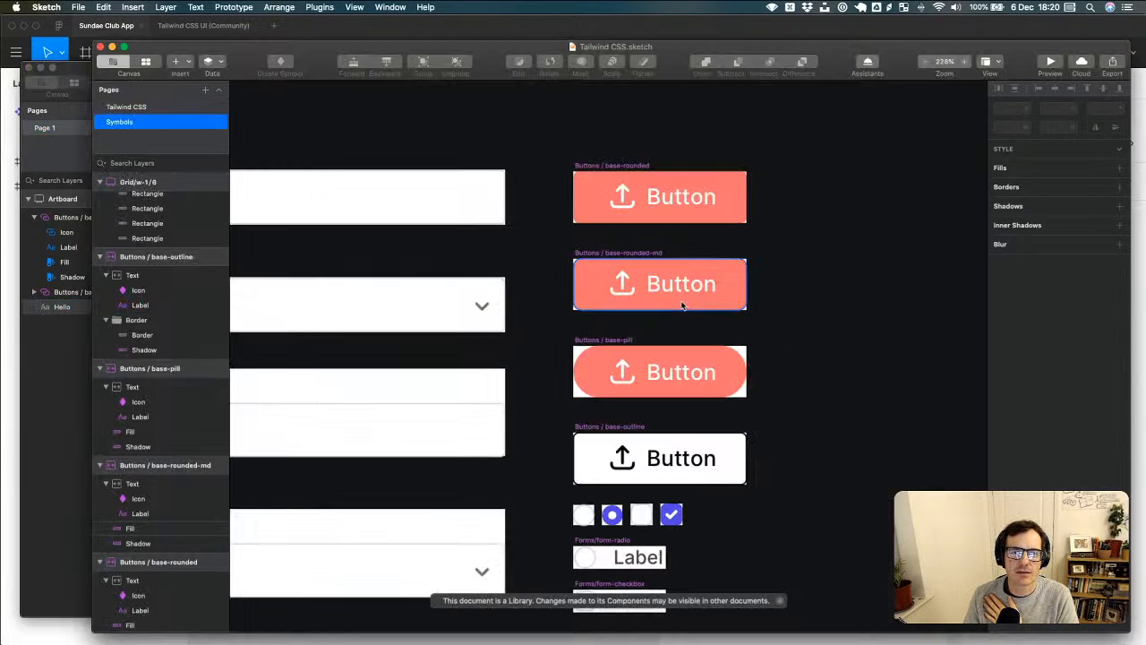
- Examine the library's Symbols page, from the buttons, form fields and colour swatches to the grid and container symbols, and leave the document window
{"action": "scroll", "coordinate": [682, 306], "scroll_direction": "down", "scroll_amount": 3}
{"action": "scroll", "coordinate": [679, 331], "scroll_direction": "down", "scroll_amount": 3}
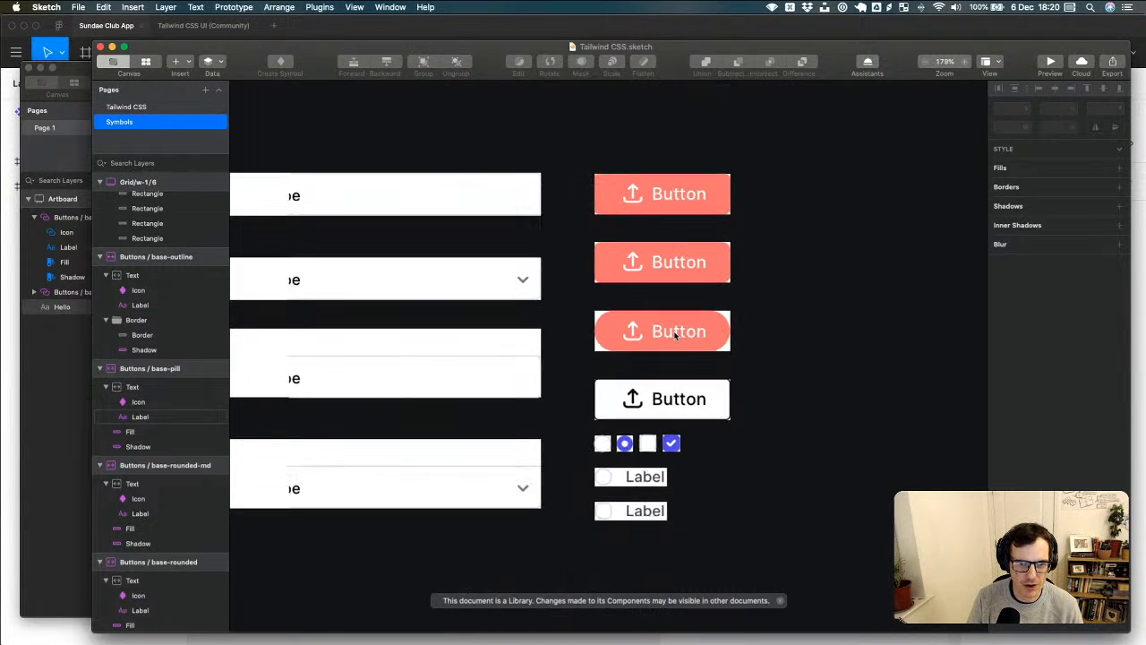
{"action": "scroll", "coordinate": [678, 333], "scroll_direction": "down", "scroll_amount": 10}
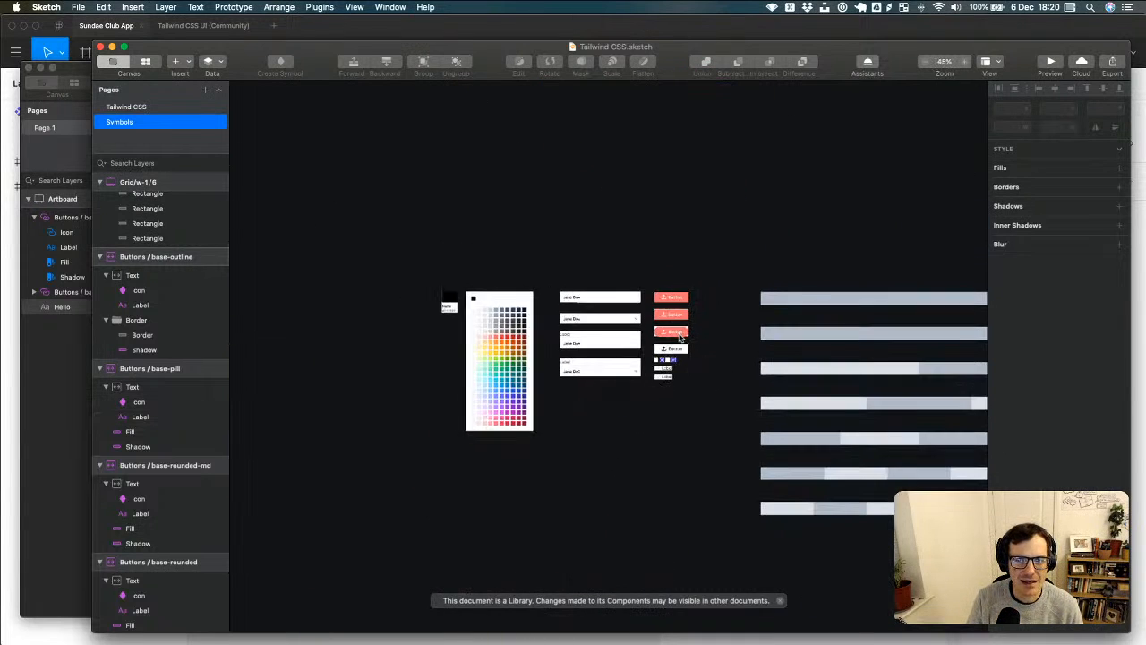
{"action": "scroll", "coordinate": [680, 337], "scroll_direction": "down", "scroll_amount": 5}
{"action": "scroll", "coordinate": [717, 332], "scroll_direction": "right", "scroll_amount": 3}
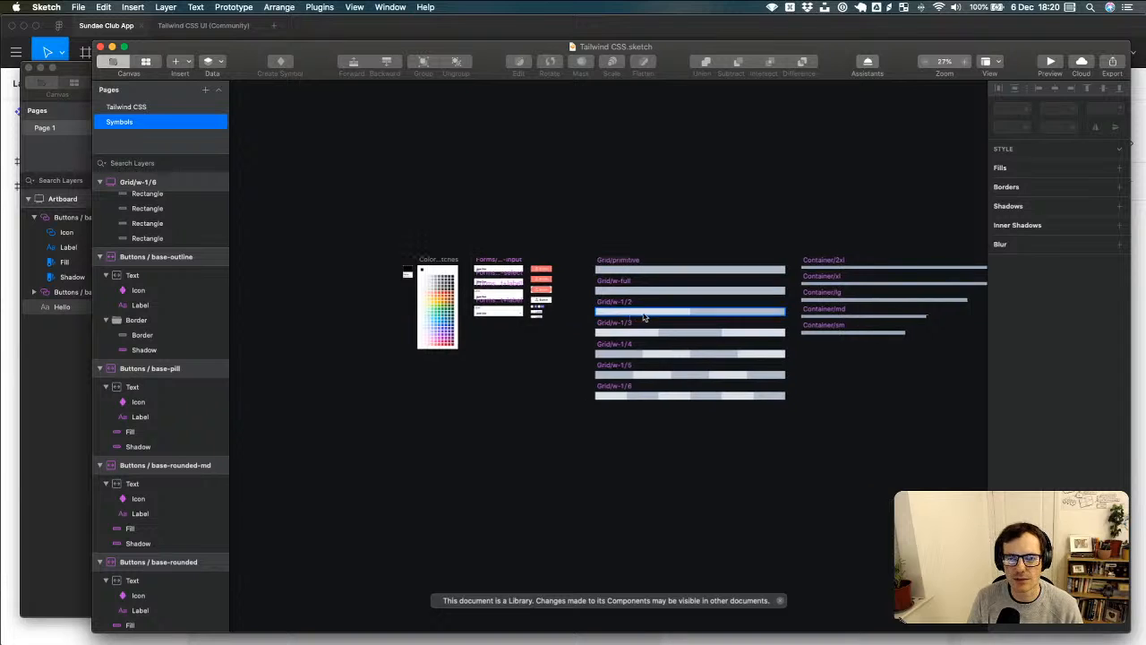
{"action": "scroll", "coordinate": [646, 319], "scroll_direction": "down", "scroll_amount": 3}
{"action": "scroll", "coordinate": [641, 323], "scroll_direction": "right", "scroll_amount": 3}
{"action": "scroll", "coordinate": [642, 318], "scroll_direction": "up", "scroll_amount": 4}
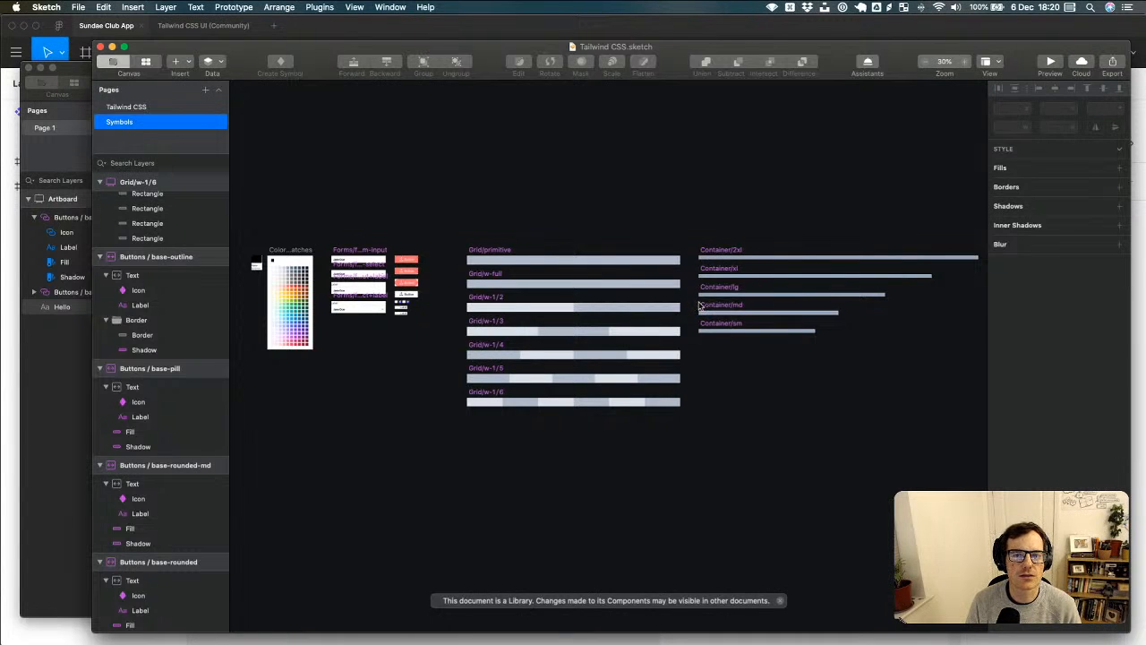
{"action": "scroll", "coordinate": [606, 257], "scroll_direction": "down", "scroll_amount": 2}
{"action": "scroll", "coordinate": [606, 258], "scroll_direction": "up", "scroll_amount": 3}
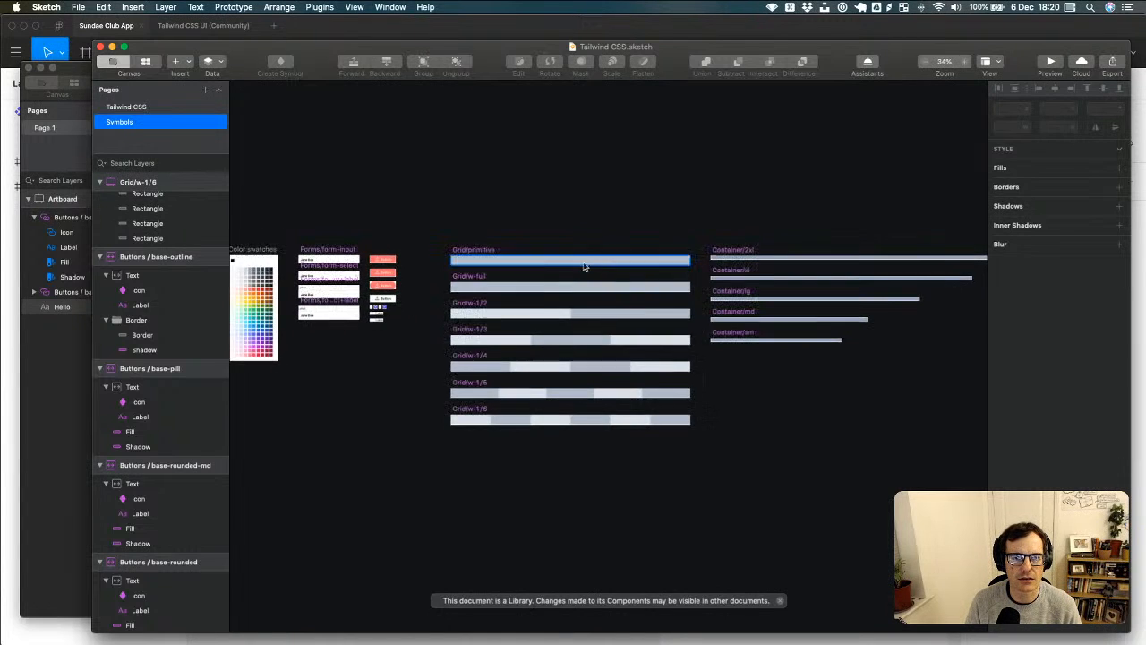
{"action": "left_click_drag", "start_coordinate": [533, 232], "coordinate": [605, 225]}
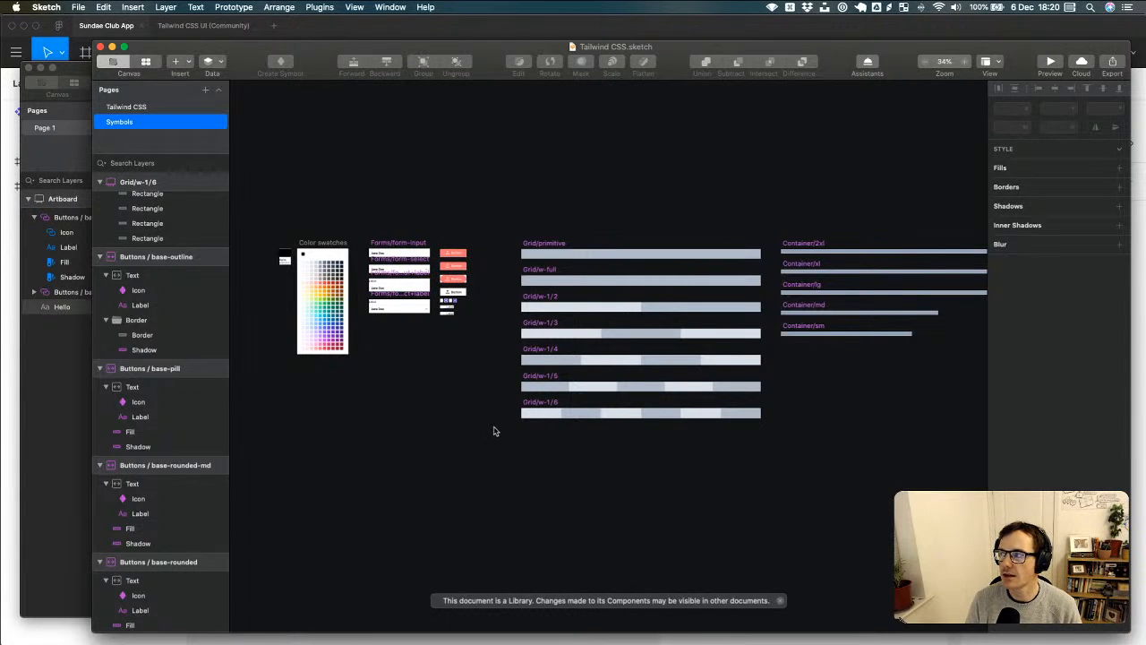
{"action": "key", "text": "super+Tab"}
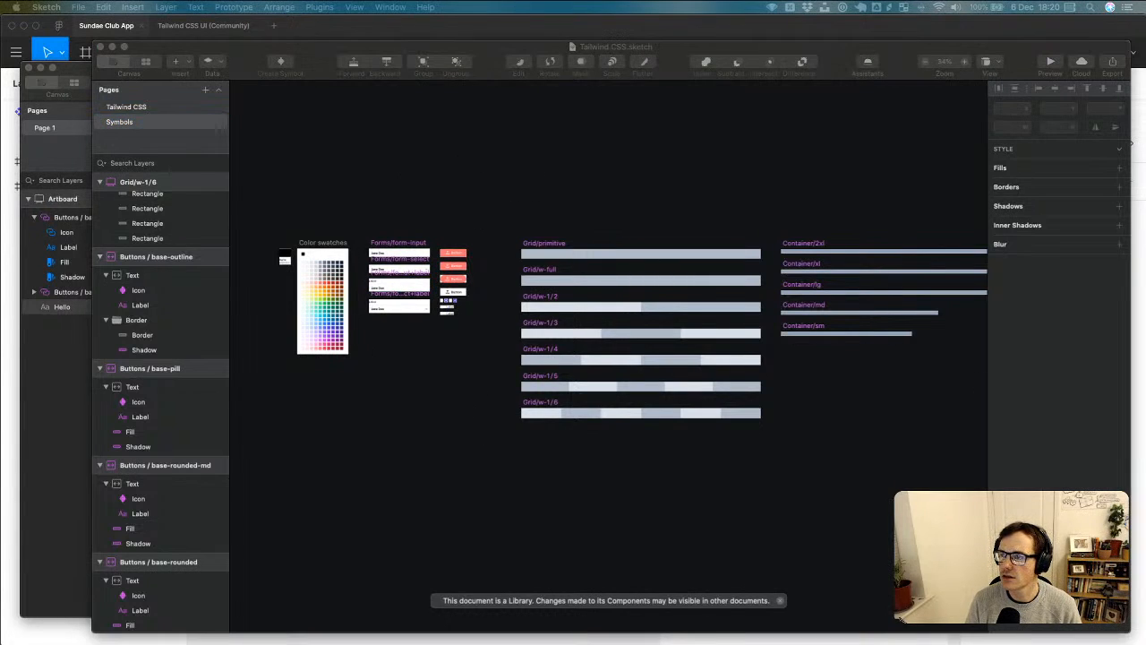